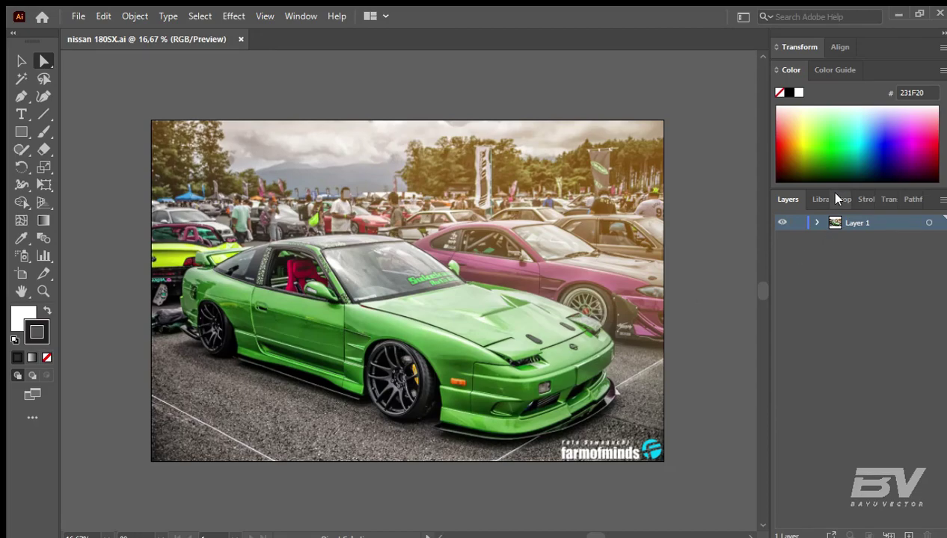
# Step: Select the placed car photo and lower its opacity so it appears faded
pyautogui.click(837, 199)
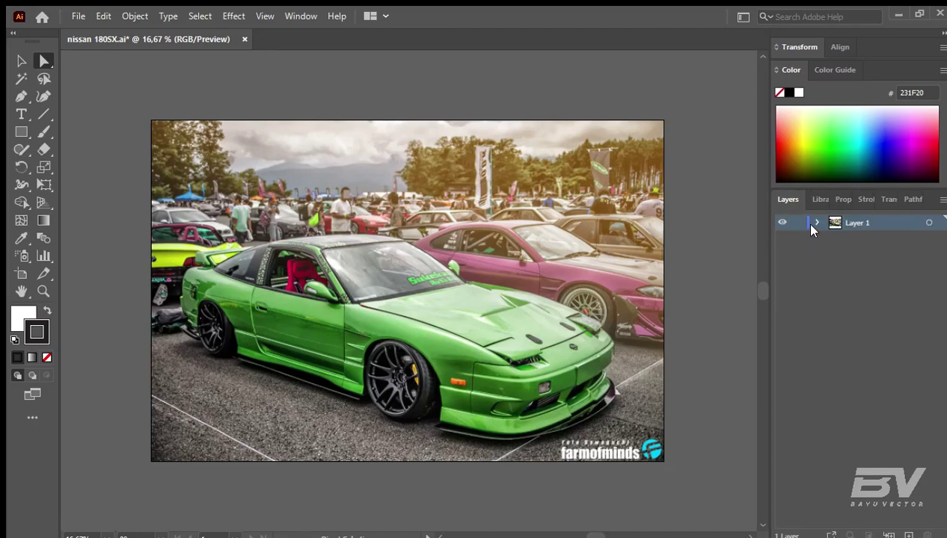
pyautogui.press('v')
pyautogui.hotkey('ctrl', 'a')
pyautogui.write('50')
pyautogui.press('Return')
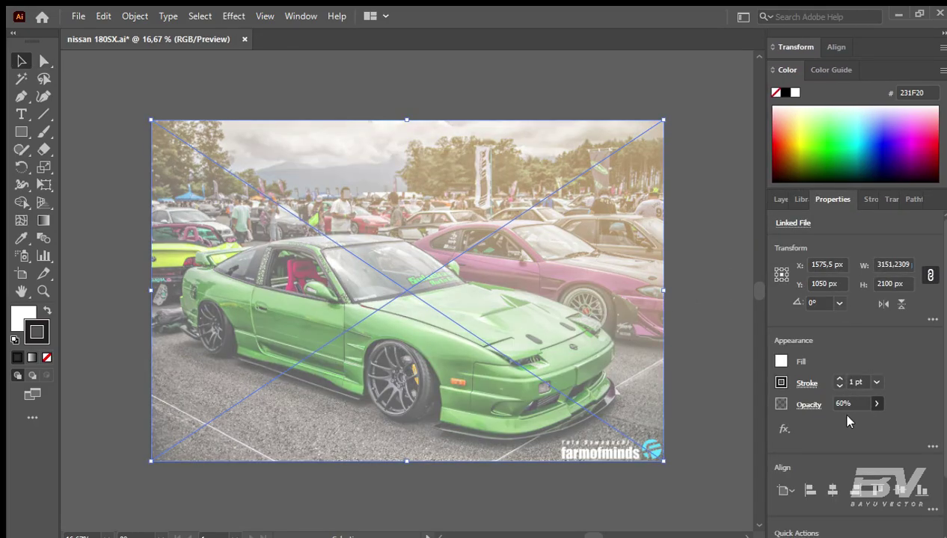
pyautogui.hotkey('ctrl', '0')
# Step: Lock Layer 1 with the photo and add a new Layer 2 for tracing
pyautogui.click(780, 199)
pyautogui.click(797, 223)
pyautogui.click(897, 530)
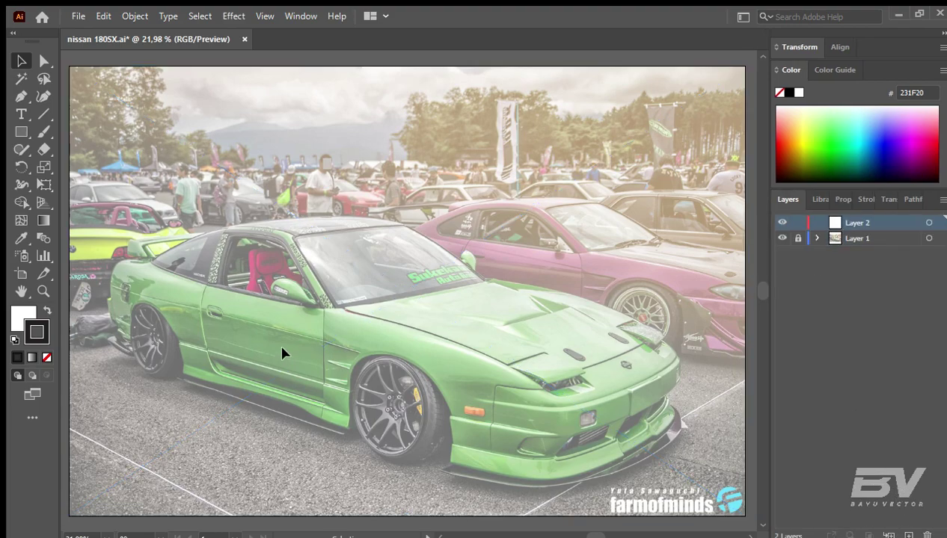
# Step: Set up the Pen tool with no fill and a 5 pt black stroke
pyautogui.click(841, 199)
pyautogui.press('x')
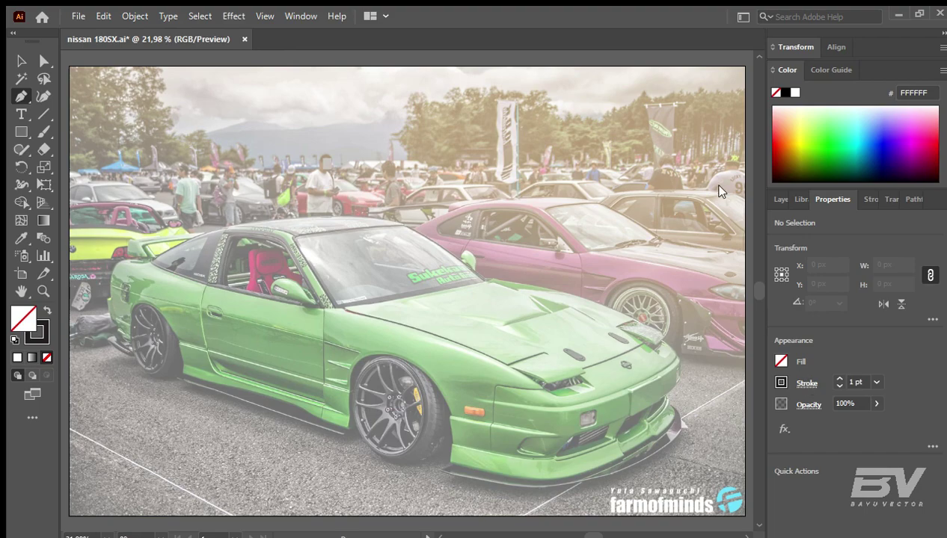
pyautogui.click(838, 379)
pyautogui.click(839, 379)
pyautogui.click(839, 379)
pyautogui.click(839, 378)
pyautogui.click(28, 329)
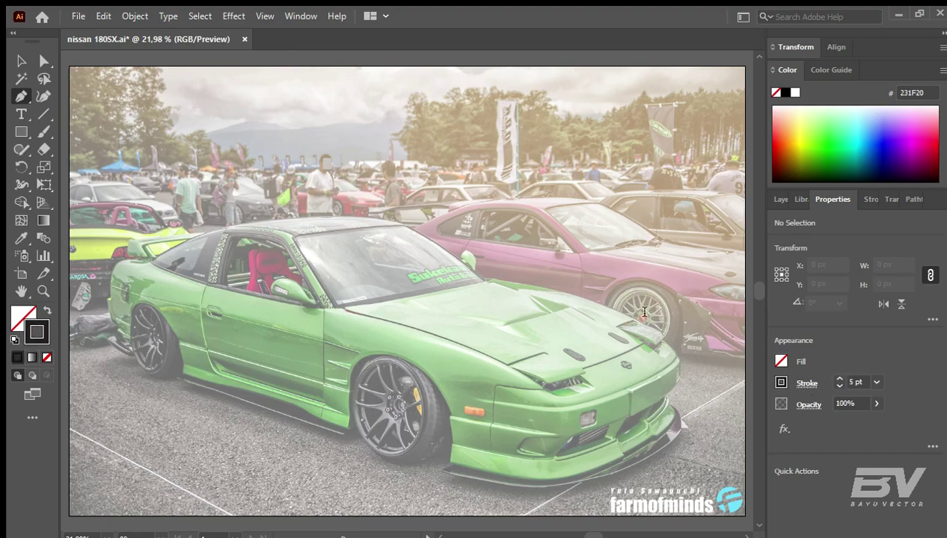
pyautogui.click(779, 199)
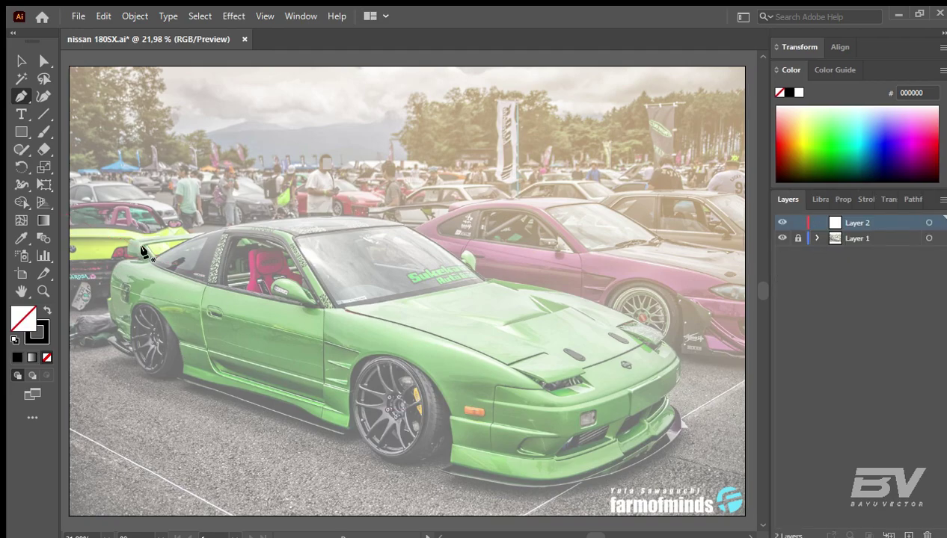
pyautogui.scroll(3, 142, 252)
# Step: Start the outline at the rear spoiler and curve it along the roofline to the roof corner
pyautogui.scroll(3, 296, 344)
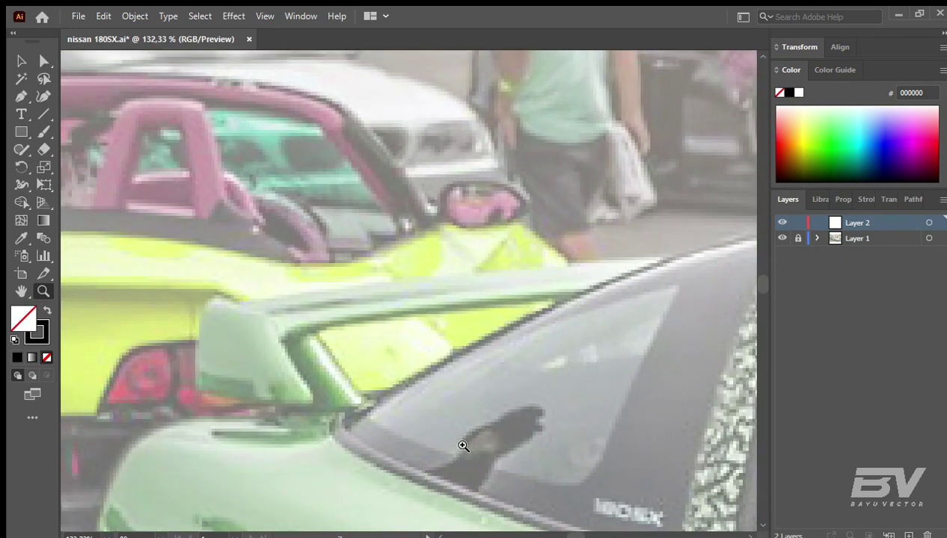
pyautogui.click(196, 389)
pyautogui.click(196, 308)
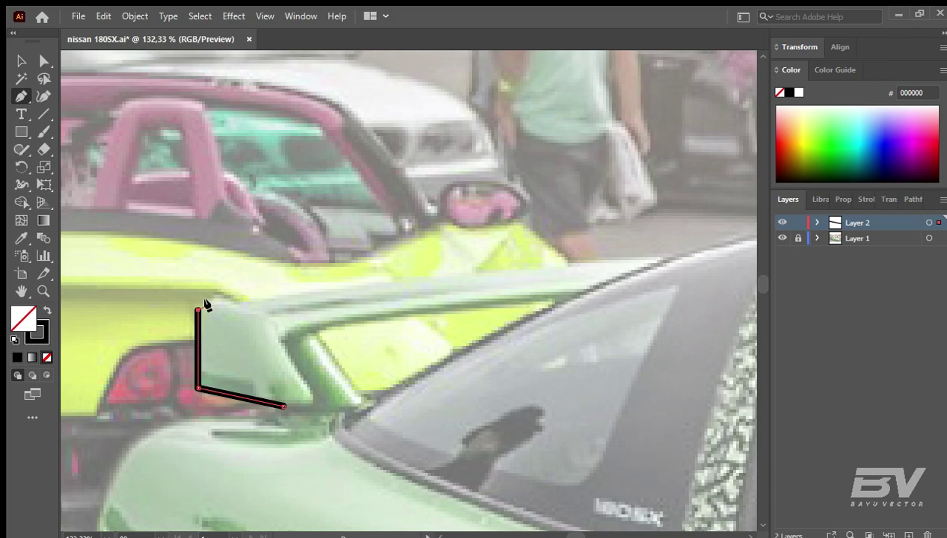
pyautogui.moveTo(412, 299); pyautogui.dragTo(256, 332)
pyautogui.moveTo(340, 303); pyautogui.dragTo(387, 301)
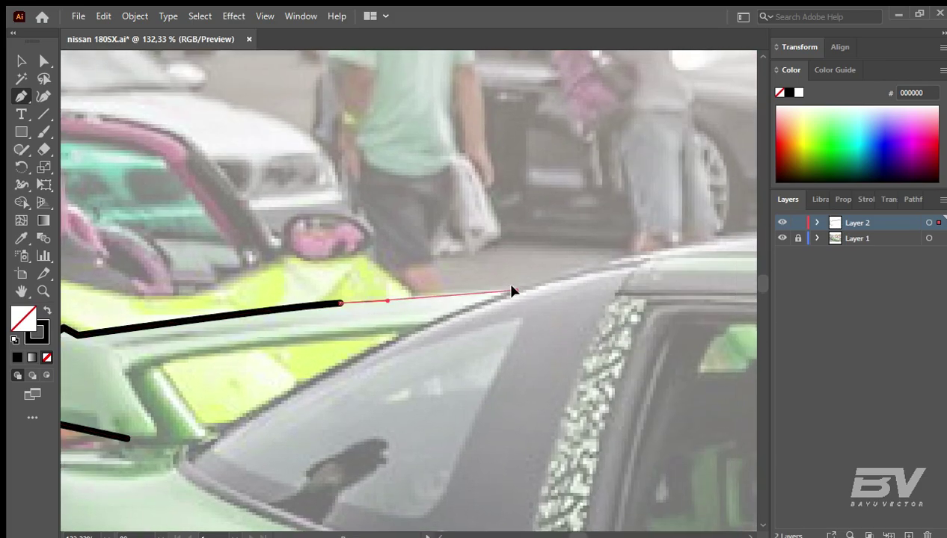
pyautogui.moveTo(514, 289)
pyautogui.mouseDown()
pyautogui.moveTo(540, 294)
pyautogui.moveTo(152, 395)
pyautogui.mouseUp()
pyautogui.click(470, 318)
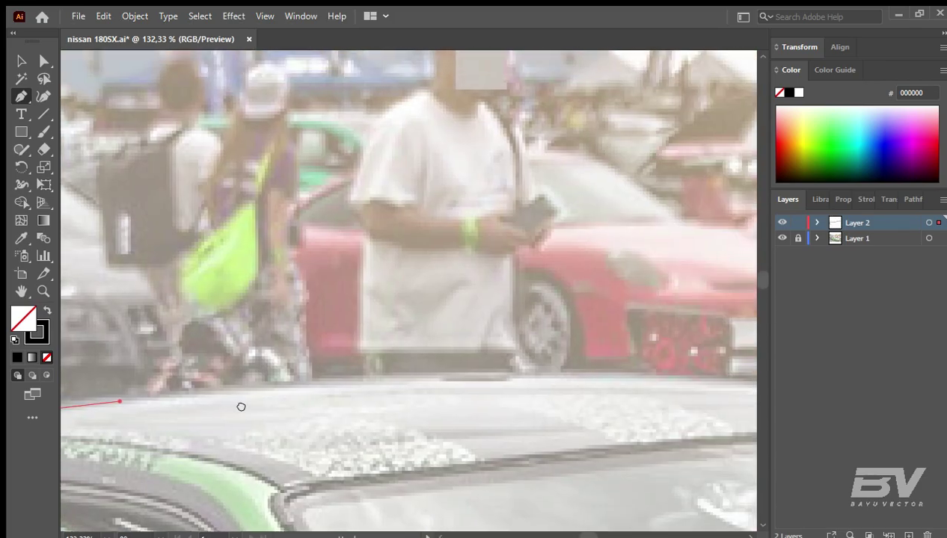
pyautogui.moveTo(564, 340); pyautogui.dragTo(241, 405)
pyautogui.moveTo(462, 359)
pyautogui.mouseDown()
pyautogui.moveTo(505, 359)
pyautogui.moveTo(172, 267)
pyautogui.mouseUp()
pyautogui.moveTo(617, 307)
pyautogui.mouseDown()
pyautogui.moveTo(394, 269)
pyautogui.moveTo(201, 78)
pyautogui.mouseUp()
pyautogui.click(349, 254)
# Step: Trace the outline down the windshield edge and around the side mirror base
pyautogui.moveTo(360, 187); pyautogui.dragTo(371, 217)
pyautogui.click(384, 201)
pyautogui.click(452, 248)
pyautogui.click(547, 314)
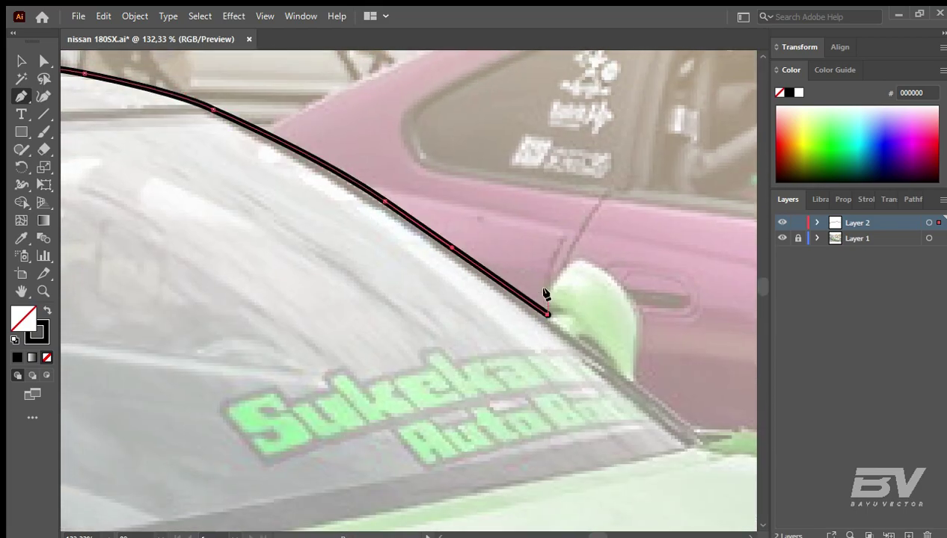
pyautogui.moveTo(636, 310); pyautogui.dragTo(420, 204)
pyautogui.click(420, 205)
pyautogui.click(420, 282)
pyautogui.click(524, 332)
# Step: Curve the outline along the hood to its front and around the headlight corner
pyautogui.moveTo(554, 365); pyautogui.dragTo(169, 271)
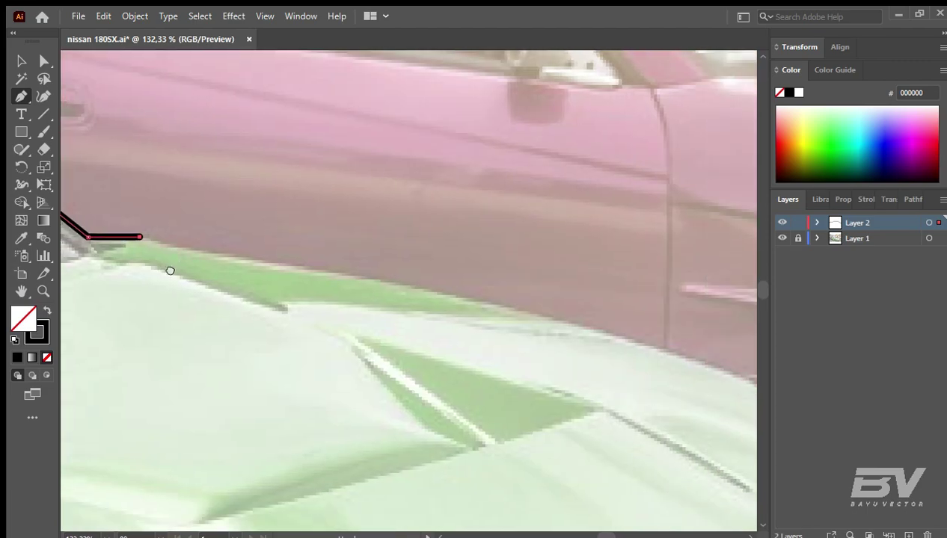
pyautogui.moveTo(219, 255); pyautogui.dragTo(243, 258)
pyautogui.moveTo(376, 291)
pyautogui.mouseDown()
pyautogui.moveTo(412, 200)
pyautogui.moveTo(260, 158)
pyautogui.mouseUp()
pyautogui.moveTo(415, 170)
pyautogui.mouseDown()
pyautogui.moveTo(446, 212)
pyautogui.moveTo(253, 181)
pyautogui.mouseUp()
pyautogui.moveTo(222, 129); pyautogui.dragTo(238, 136)
pyautogui.click(384, 211)
pyautogui.click(490, 258)
pyautogui.click(517, 290)
pyautogui.click(501, 302)
# Step: Trace the outline down the front bumper to the underside of the front lip
pyautogui.moveTo(501, 302); pyautogui.dragTo(224, 117)
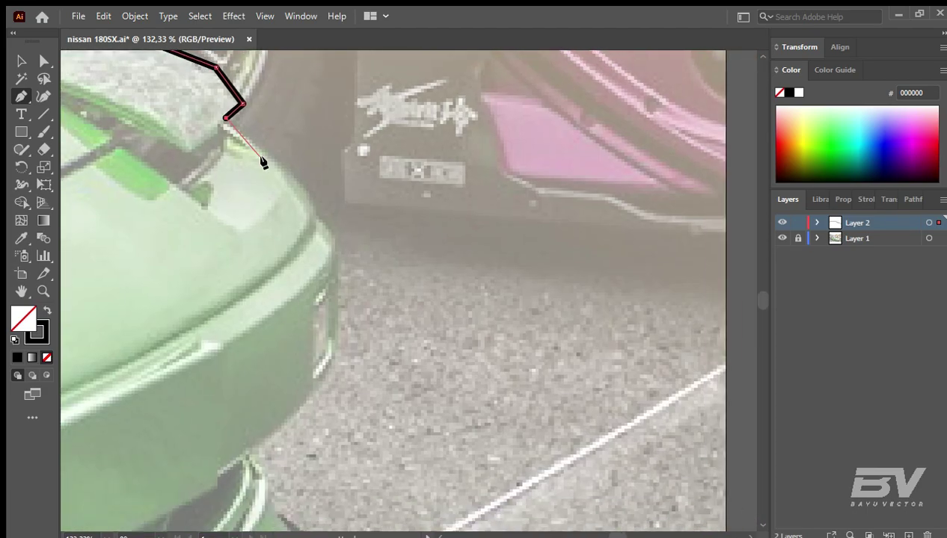
pyautogui.moveTo(296, 177)
pyautogui.mouseDown()
pyautogui.moveTo(306, 191)
pyautogui.moveTo(317, 152)
pyautogui.moveTo(429, 148)
pyautogui.mouseUp()
pyautogui.click(421, 124)
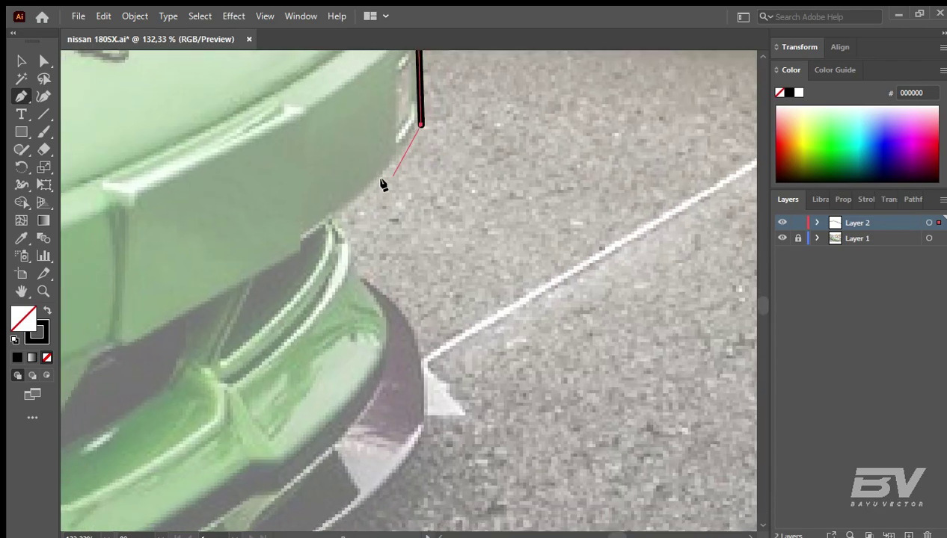
pyautogui.moveTo(334, 214); pyautogui.dragTo(304, 226)
pyautogui.click(351, 271)
pyautogui.moveTo(436, 343)
pyautogui.mouseDown()
pyautogui.moveTo(388, 184)
pyautogui.moveTo(369, 230)
pyautogui.moveTo(490, 291)
pyautogui.moveTo(514, 243)
pyautogui.mouseUp()
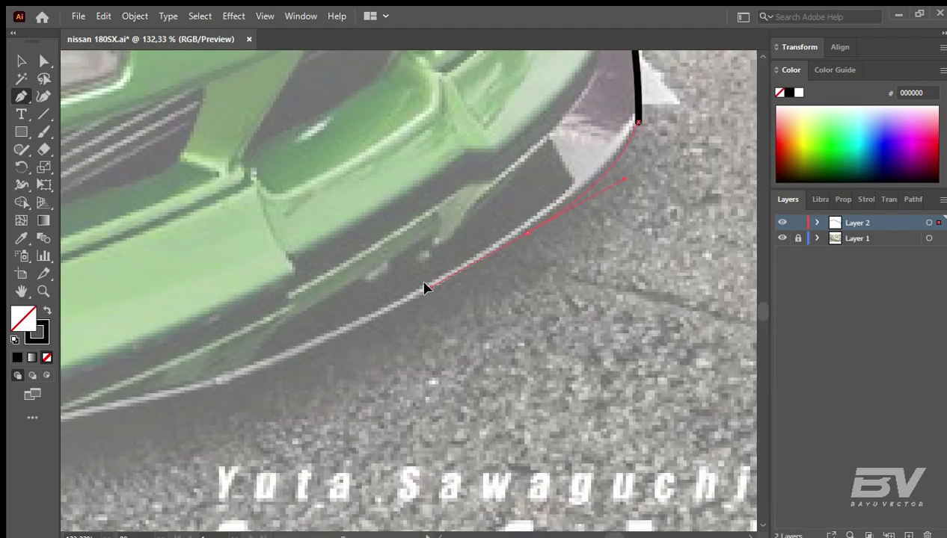
# Step: Trace the outline along the lower front lip to its corner
pyautogui.moveTo(424, 290)
pyautogui.mouseDown()
pyautogui.moveTo(541, 303)
pyautogui.moveTo(381, 334)
pyautogui.moveTo(643, 291)
pyautogui.moveTo(327, 340)
pyautogui.moveTo(501, 384)
pyautogui.moveTo(234, 355)
pyautogui.mouseUp()
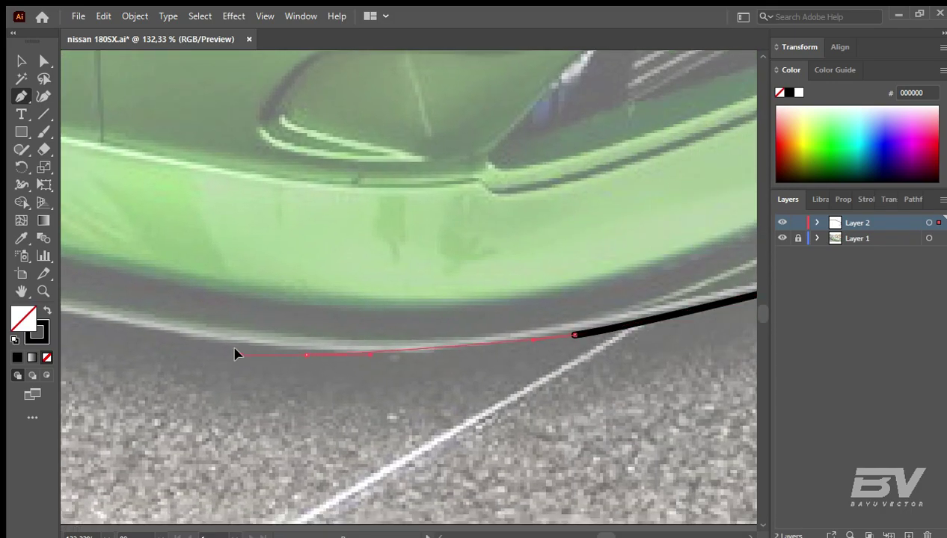
pyautogui.moveTo(153, 343); pyautogui.dragTo(190, 354)
pyautogui.click(205, 361)
pyautogui.click(140, 332)
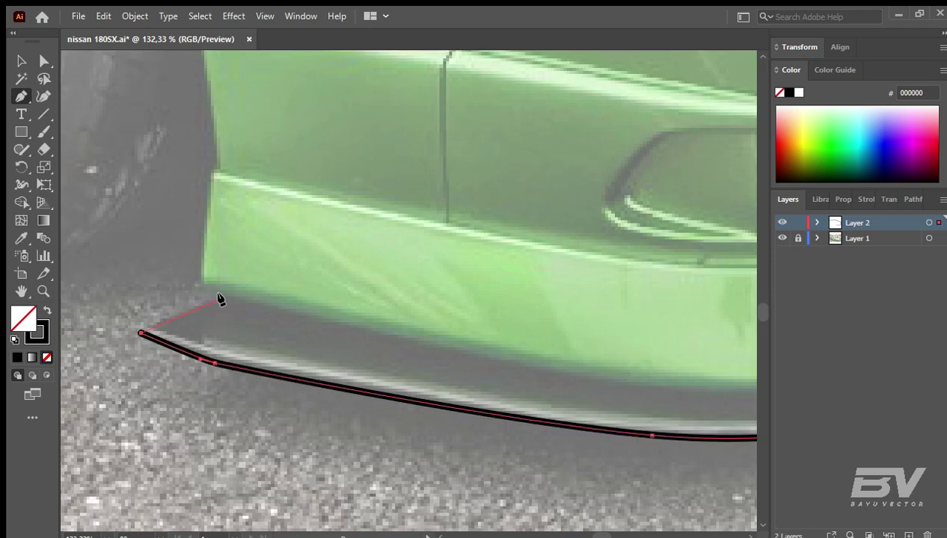
pyautogui.click(196, 286)
pyautogui.click(220, 297)
pyautogui.moveTo(219, 297)
pyautogui.mouseDown()
pyautogui.moveTo(329, 393)
pyautogui.moveTo(507, 474)
pyautogui.mouseUp()
# Step: Trace the outline up the bumper edge beside the front wheel
pyautogui.click(443, 404)
pyautogui.click(431, 259)
pyautogui.click(432, 233)
pyautogui.click(449, 233)
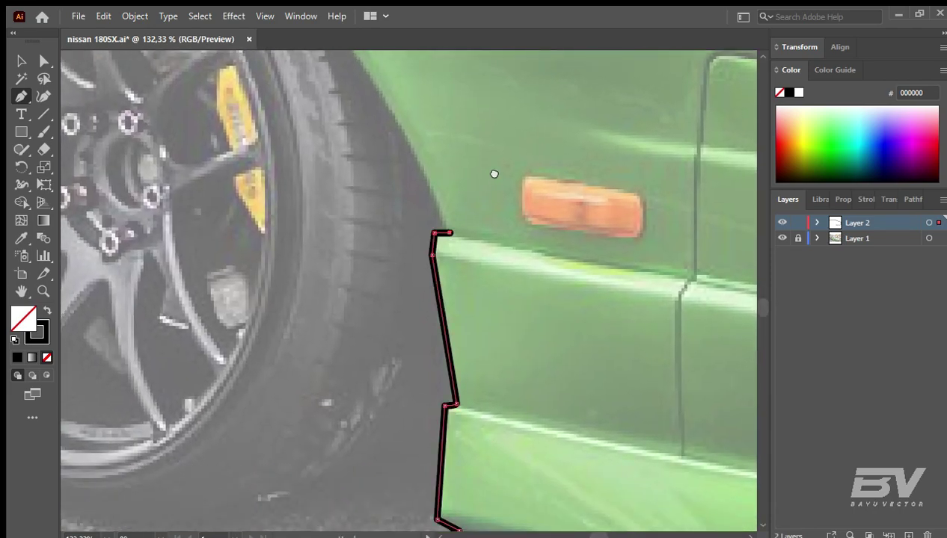
pyautogui.moveTo(490, 166); pyautogui.dragTo(647, 338)
# Step: Curve the outline over the front wheel arch and down the fender to its lower corner
pyautogui.hotkey('ctrl', '-')
pyautogui.moveTo(380, 127); pyautogui.dragTo(205, 89)
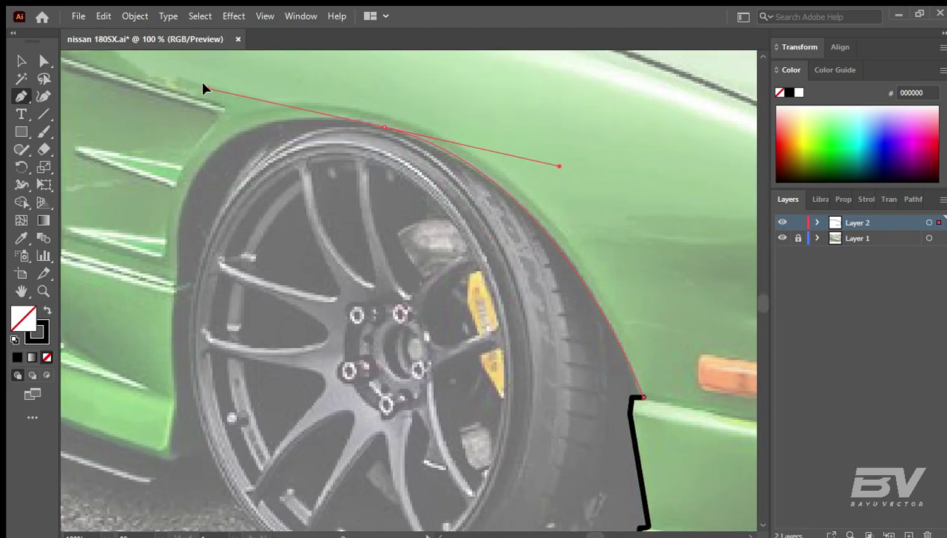
pyautogui.moveTo(203, 187); pyautogui.dragTo(338, 154)
pyautogui.click(313, 178)
pyautogui.click(309, 259)
pyautogui.moveTo(308, 337)
pyautogui.mouseDown()
pyautogui.moveTo(323, 238)
pyautogui.moveTo(328, 310)
pyautogui.moveTo(399, 343)
pyautogui.moveTo(669, 376)
pyautogui.moveTo(418, 299)
pyautogui.moveTo(412, 311)
pyautogui.moveTo(481, 328)
pyautogui.moveTo(355, 274)
pyautogui.mouseUp()
pyautogui.click(314, 327)
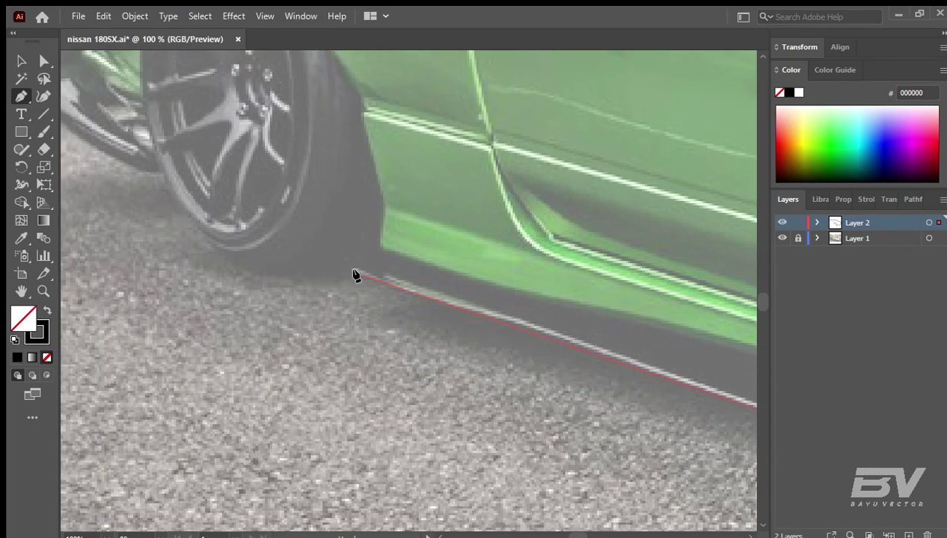
# Step: Run the outline along the side skirt and up the rear fender onto the rear arch
pyautogui.click(354, 358)
pyautogui.moveTo(378, 341); pyautogui.dragTo(437, 500)
pyautogui.click(439, 496)
pyautogui.click(444, 455)
pyautogui.click(423, 362)
pyautogui.click(422, 344)
pyautogui.moveTo(421, 343); pyautogui.dragTo(459, 355)
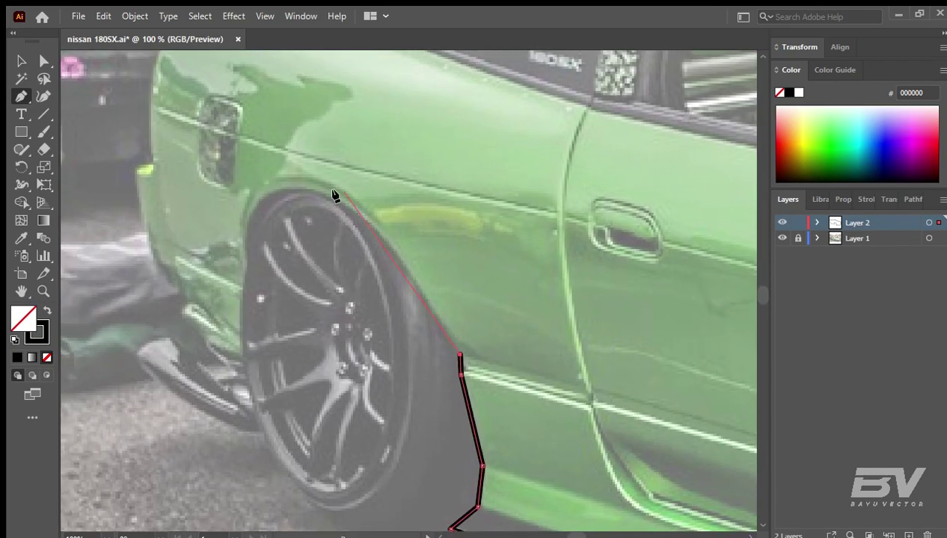
# Step: Curve the outline around the rear wheel arch and down its back edge
pyautogui.click(379, 227)
pyautogui.moveTo(355, 211); pyautogui.dragTo(413, 178)
pyautogui.moveTo(307, 225); pyautogui.dragTo(306, 348)
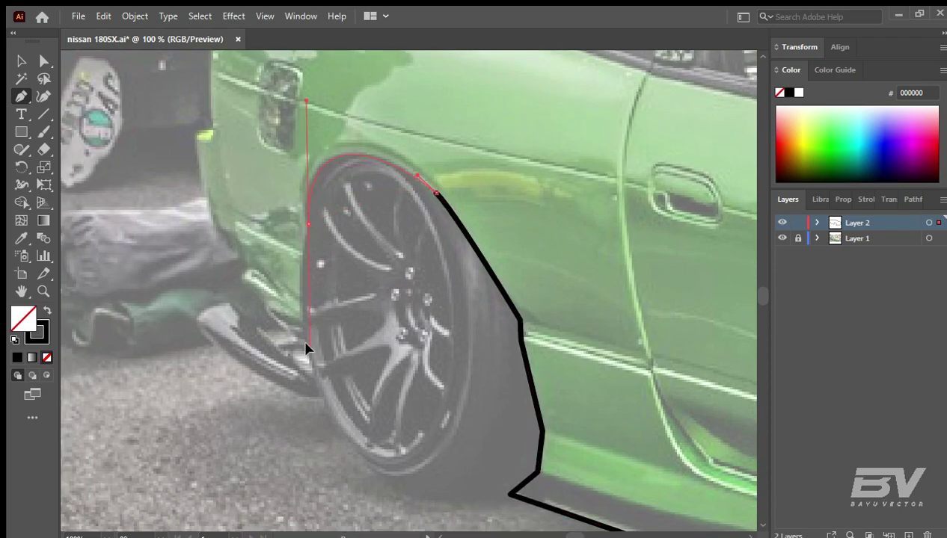
pyautogui.scroll(-3, 310, 261)
pyautogui.moveTo(320, 306); pyautogui.dragTo(361, 386)
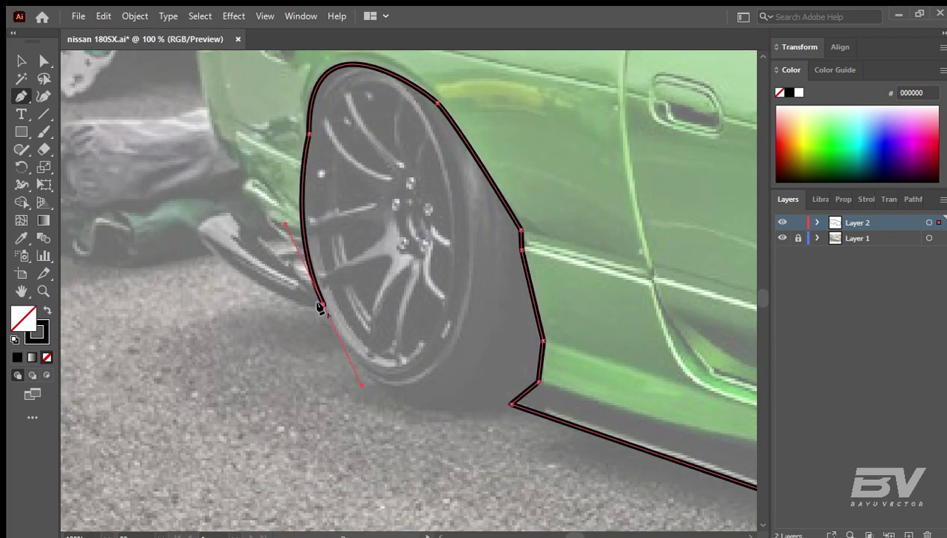
# Step: Trace the rear lower edge, rear bumper and rear quarter, closing the outline at the spoiler
pyautogui.click(224, 265)
pyautogui.click(195, 227)
pyautogui.click(229, 210)
pyautogui.moveTo(284, 184); pyautogui.dragTo(429, 409)
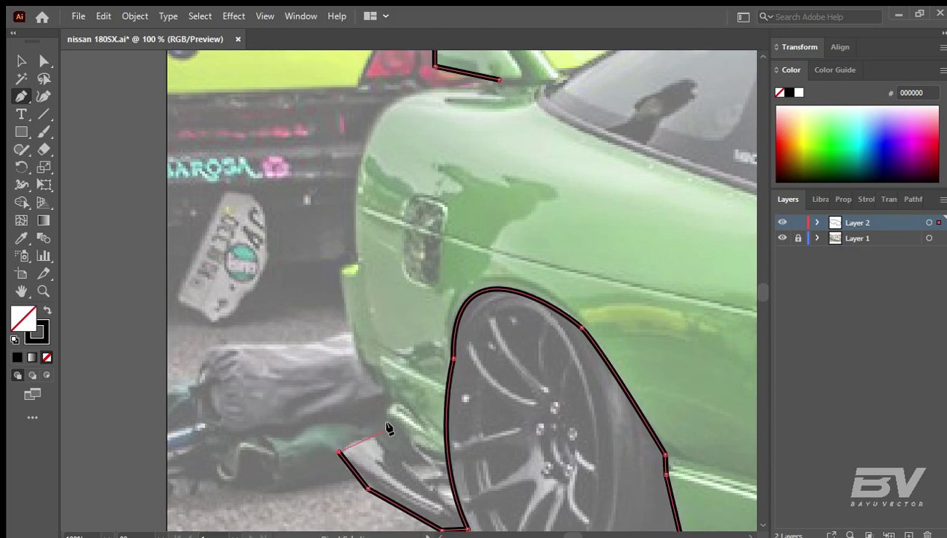
pyautogui.click(330, 283)
pyautogui.click(350, 262)
pyautogui.moveTo(358, 231); pyautogui.dragTo(234, 421)
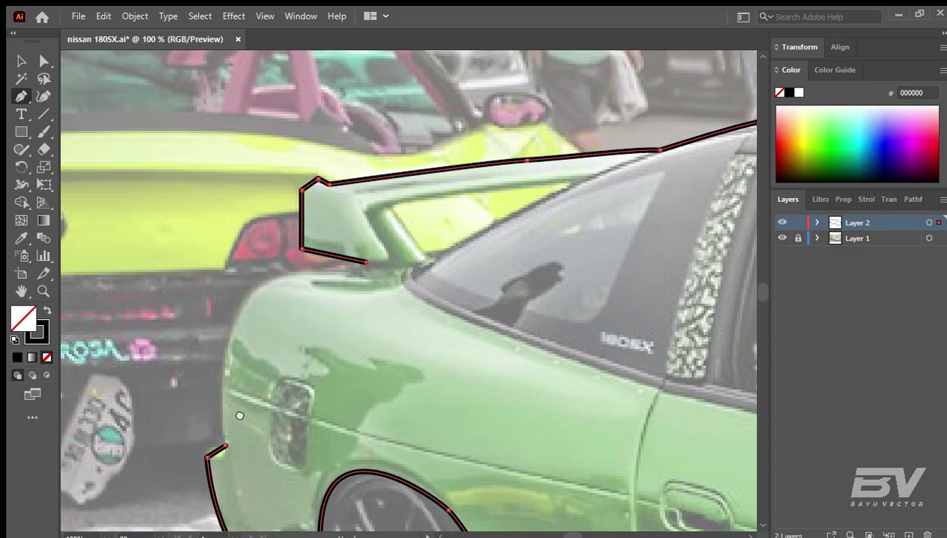
pyautogui.moveTo(241, 310); pyautogui.dragTo(269, 279)
pyautogui.moveTo(361, 269); pyautogui.dragTo(342, 276)
pyautogui.press('v')
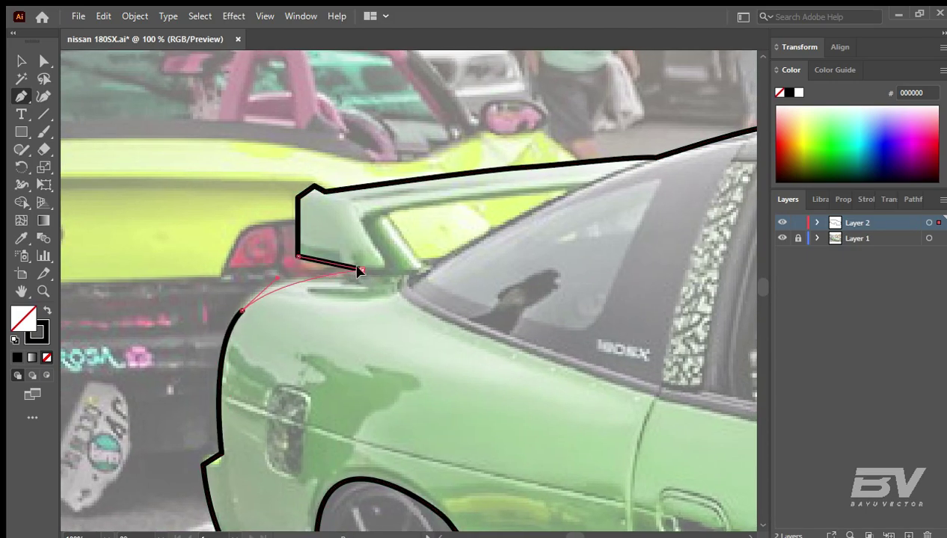
# Step: Draw a closed triangle tracing the gap under the spoiler, then fit the car in view
pyautogui.moveTo(446, 285); pyautogui.dragTo(271, 389)
pyautogui.click(210, 321)
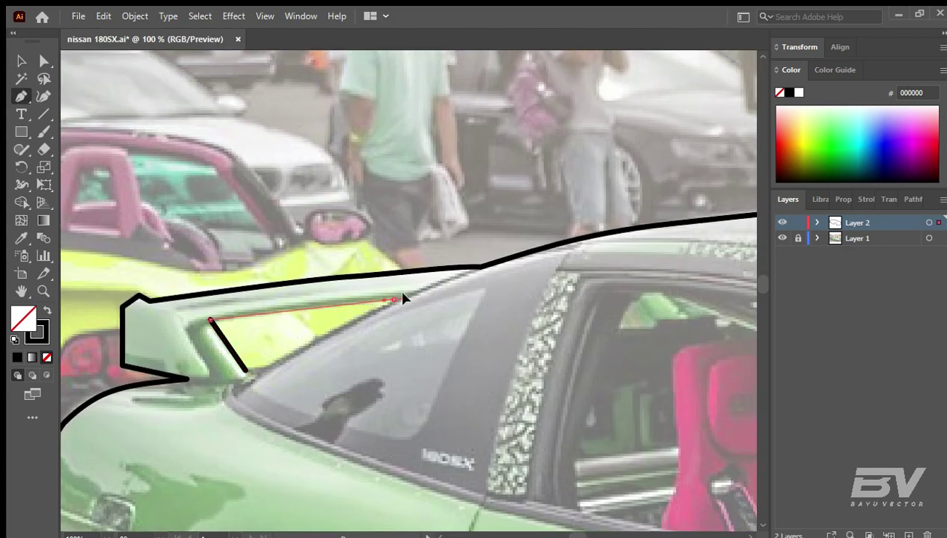
pyautogui.click(394, 300)
pyautogui.click(245, 369)
pyautogui.press('v')
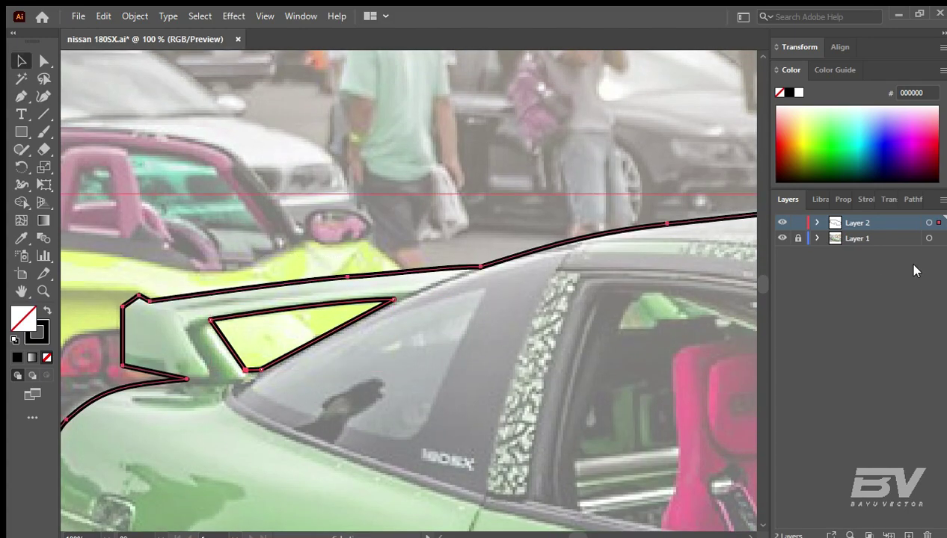
pyautogui.click(911, 199)
pyautogui.hotkey('ctrl', '0')
# Step: Toggle the photo layer to check the trace, then zoom in on the spoiler
pyautogui.click(787, 338)
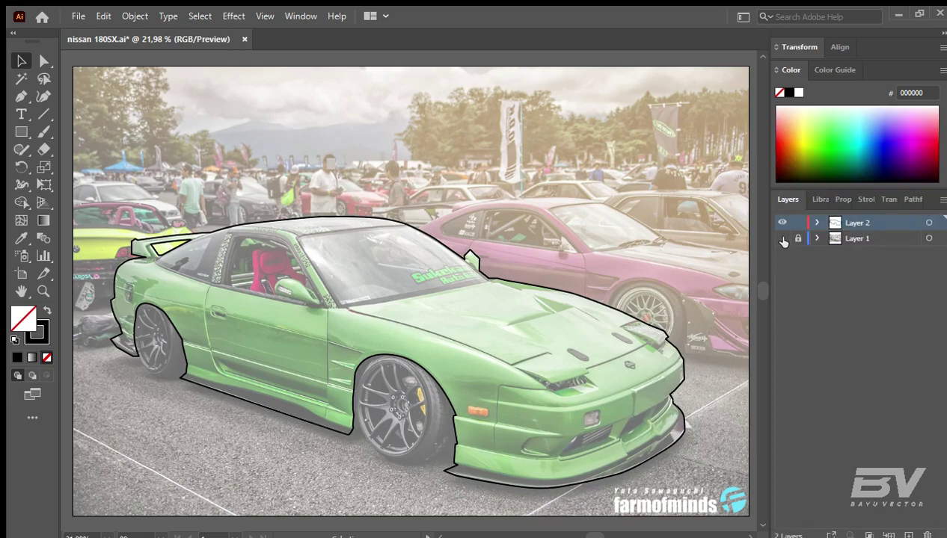
pyautogui.click(781, 238)
pyautogui.press('z')
pyautogui.click(448, 362)
pyautogui.click(340, 391)
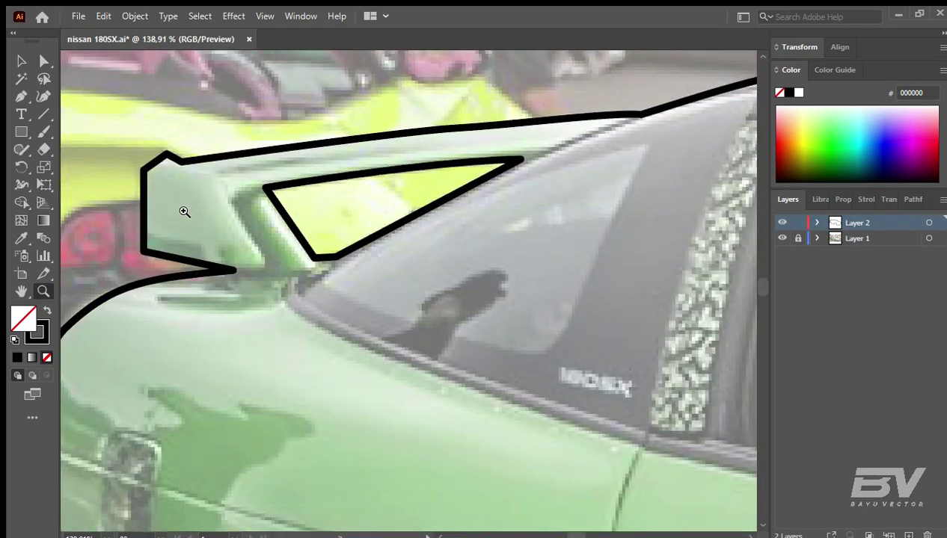
# Step: Adjust anchor points on the car outline and spoiler triangle to hug the photo
pyautogui.click(141, 249)
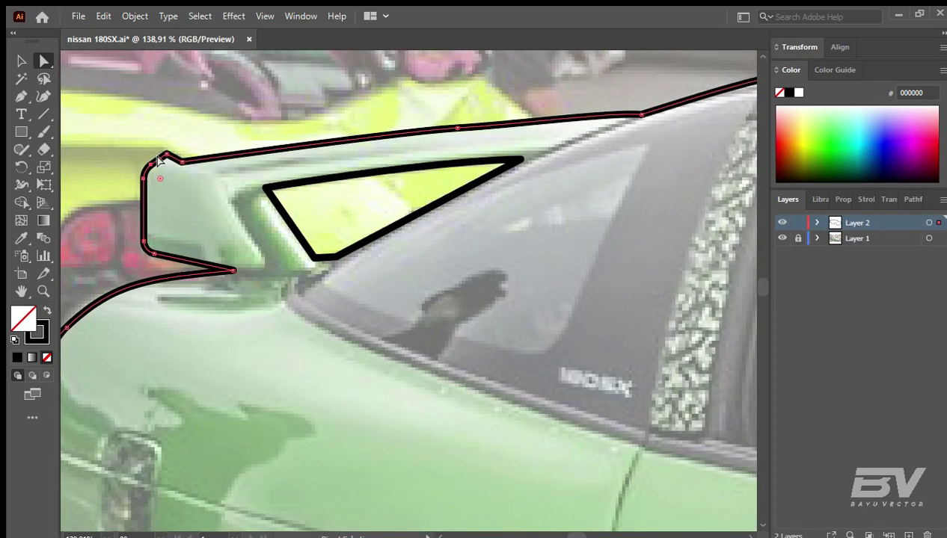
pyautogui.scroll(2, 431, 258)
pyautogui.click(267, 239)
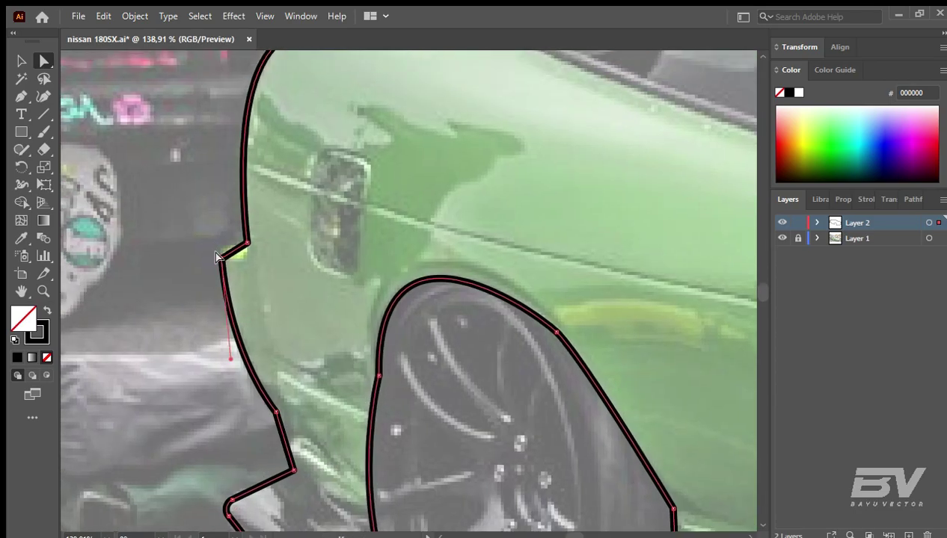
pyautogui.press('v')
pyautogui.click(166, 269)
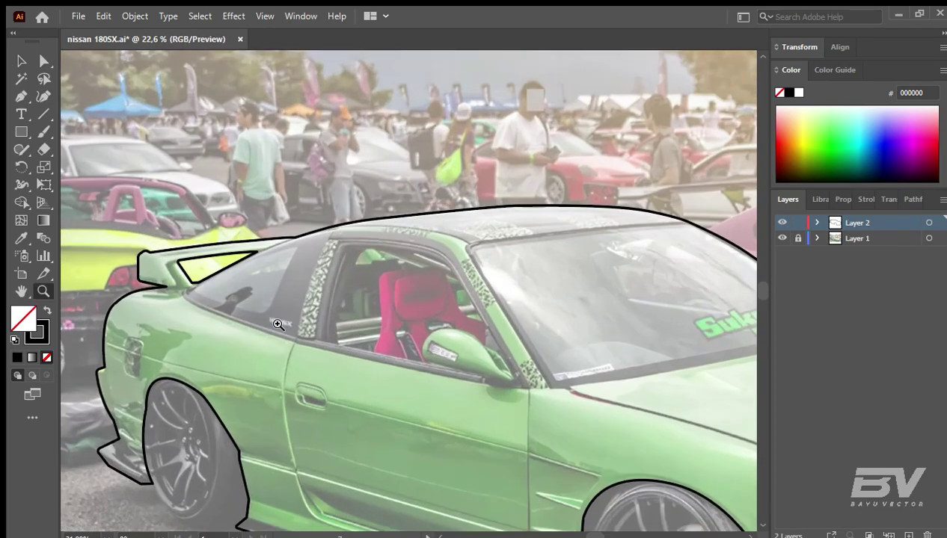
# Step: Zoom in on the spoiler and trace the spoiler end piece with the Pen tool
pyautogui.moveTo(187, 314); pyautogui.dragTo(275, 351)
pyautogui.hotkey('ctrl', '0')
pyautogui.moveTo(202, 250); pyautogui.dragTo(374, 359)
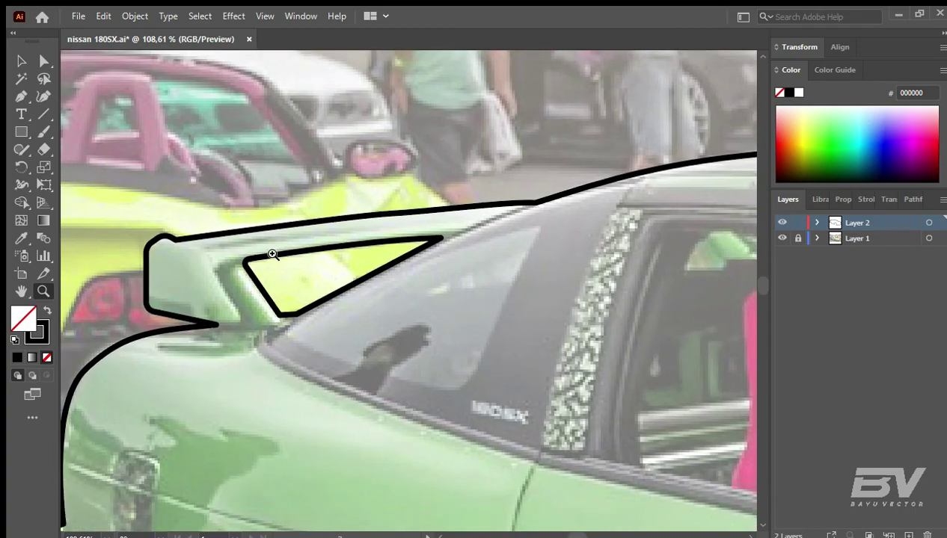
pyautogui.press('p')
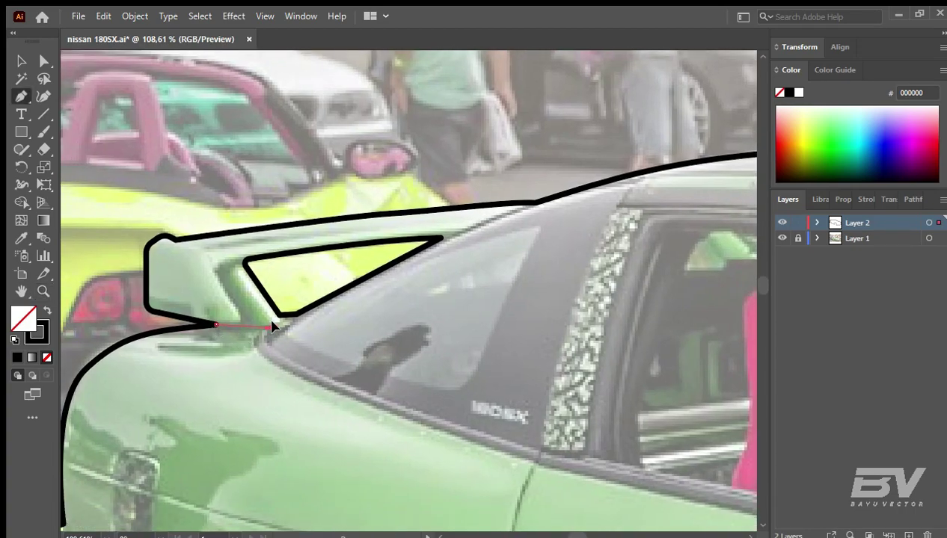
pyautogui.keyDown('ctrl'); pyautogui.click(245, 296); pyautogui.keyUp('ctrl')
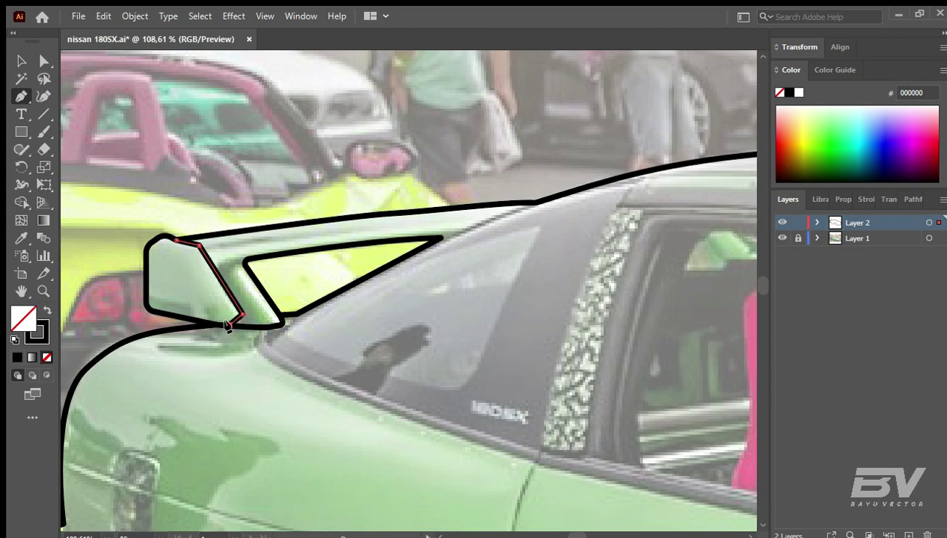
pyautogui.keyDown('ctrl'); pyautogui.click(240, 314); pyautogui.keyUp('ctrl')
pyautogui.keyDown('ctrl'); pyautogui.click(213, 310); pyautogui.keyUp('ctrl')
# Step: Trace a line along the spoiler's upper edge
pyautogui.keyDown('ctrl'); pyautogui.click(322, 255); pyautogui.keyUp('ctrl')
pyautogui.scroll(2, 320, 314)
pyautogui.hscroll(3, 320, 314)
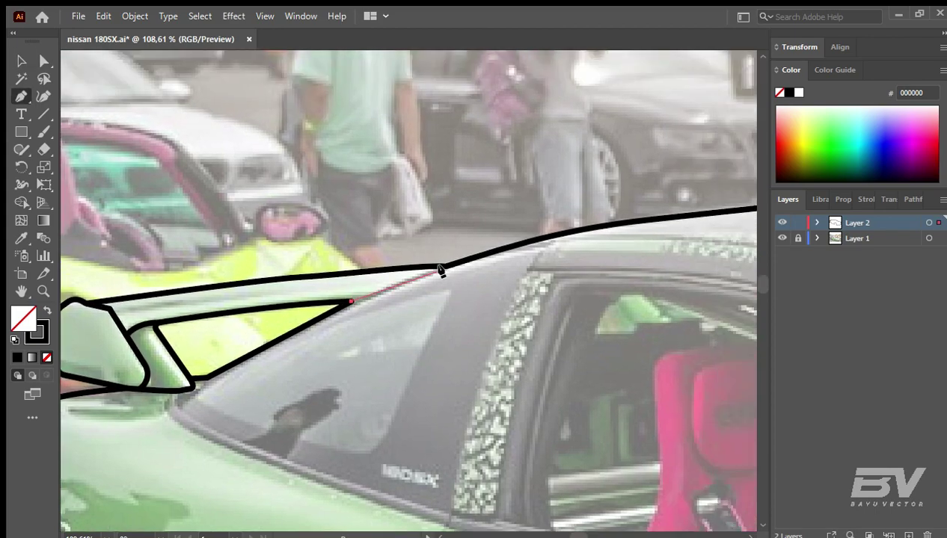
pyautogui.keyDown('ctrl'); pyautogui.click(404, 322); pyautogui.keyUp('ctrl')
pyautogui.scroll(-3, 402, 233)
pyautogui.hscroll(-2, 364, 283)
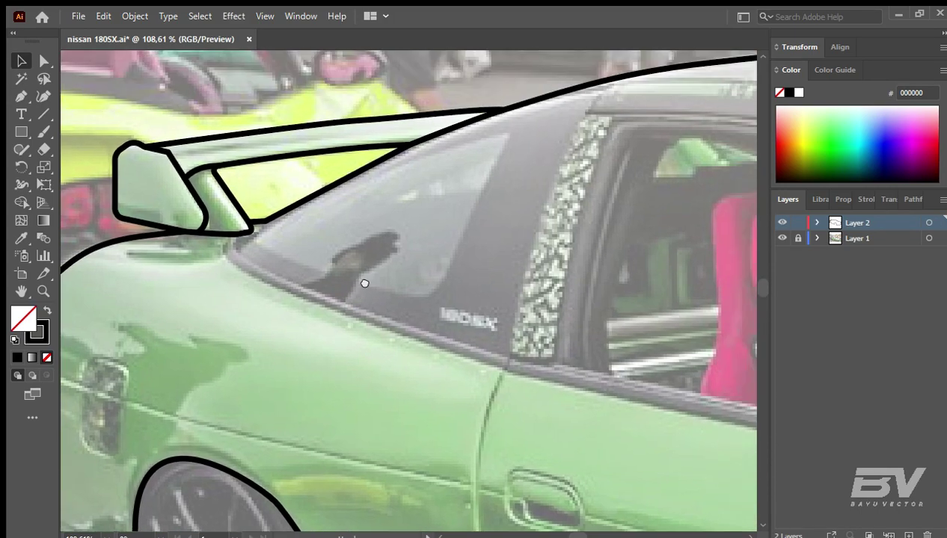
# Step: Trace the quarter window from its lower corner to the sill and door pillar top
pyautogui.press('p')
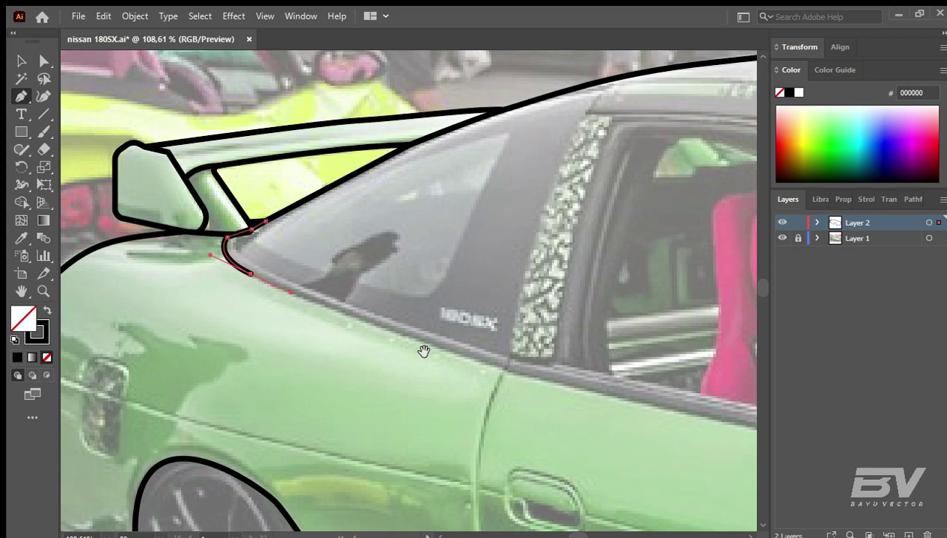
pyautogui.hscroll(5, 422, 353)
pyautogui.hscroll(3, 444, 390)
pyautogui.click(521, 344)
pyautogui.scroll(1, 521, 344)
pyautogui.scroll(1, 329, 396)
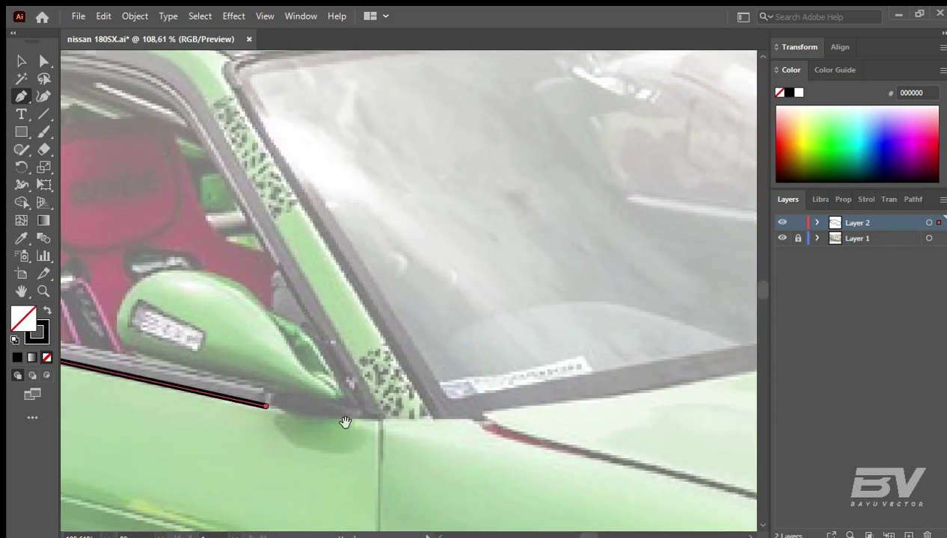
pyautogui.click(382, 417)
pyautogui.scroll(3, 306, 247)
pyautogui.hscroll(-2, 307, 246)
pyautogui.click(293, 181)
# Step: Curve the window line along the roof and add an anchor on the roof line
pyautogui.scroll(1, 293, 182)
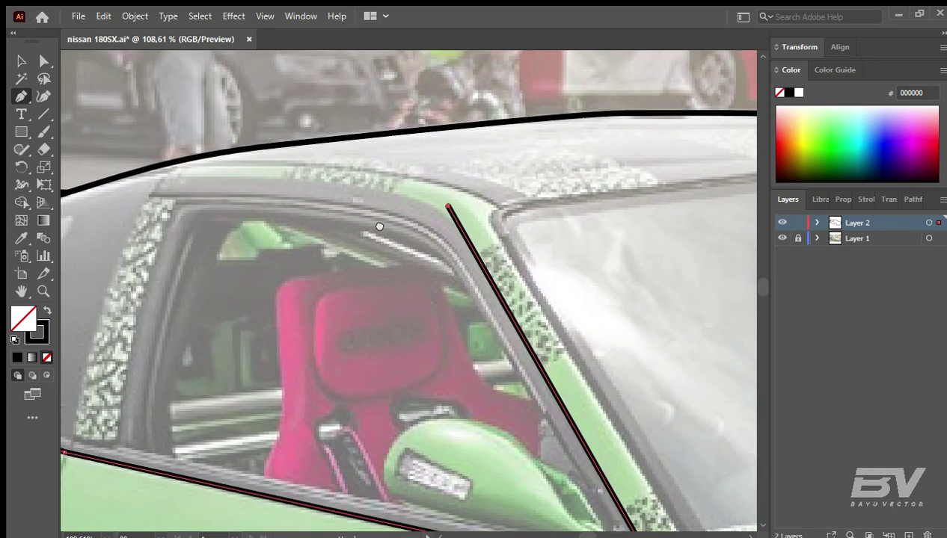
pyautogui.hscroll(-3, 226, 186)
pyautogui.moveTo(229, 185); pyautogui.dragTo(112, 189)
pyautogui.hscroll(-1, 219, 207)
pyautogui.hscroll(-3, 220, 208)
pyautogui.scroll(1, 220, 208)
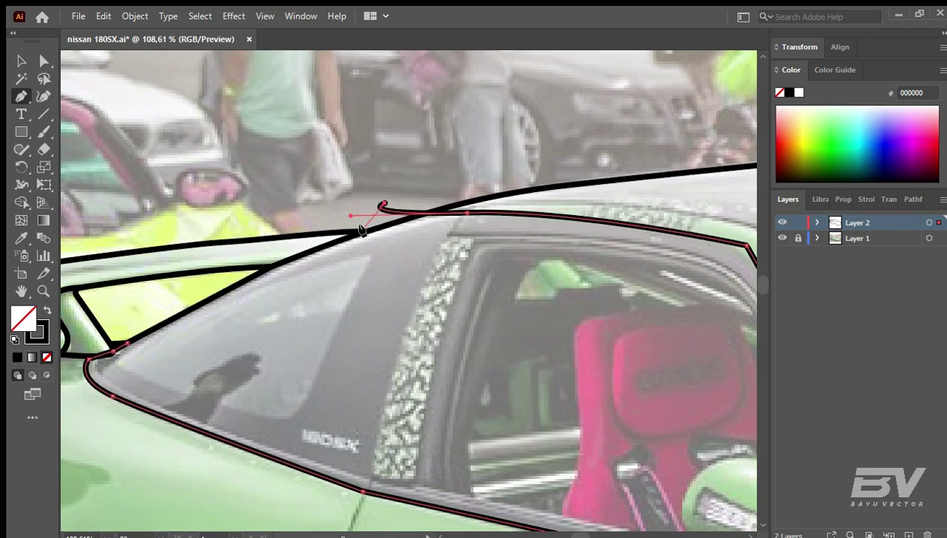
pyautogui.click(466, 213)
pyautogui.click(391, 222)
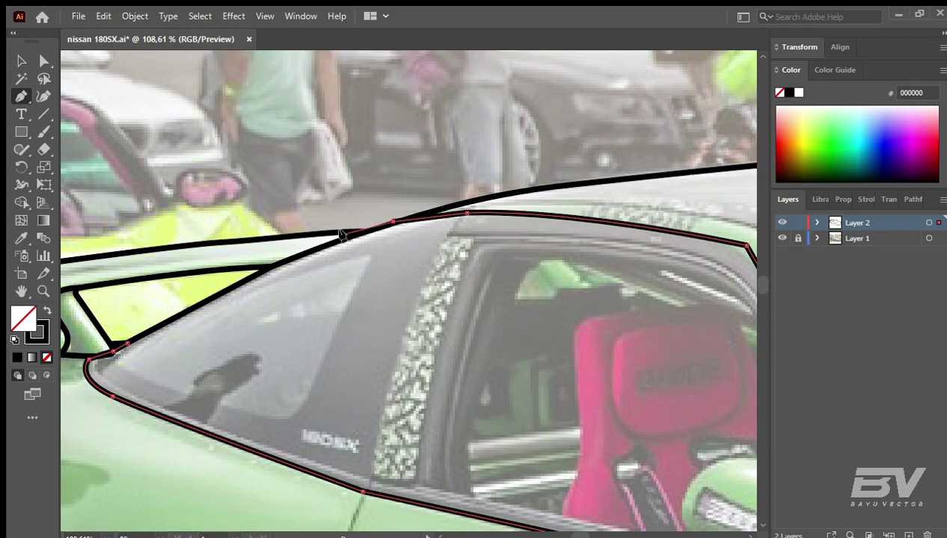
# Step: Zoom to the door window and draw the curved roof edge over the door
pyautogui.moveTo(218, 294); pyautogui.dragTo(290, 253)
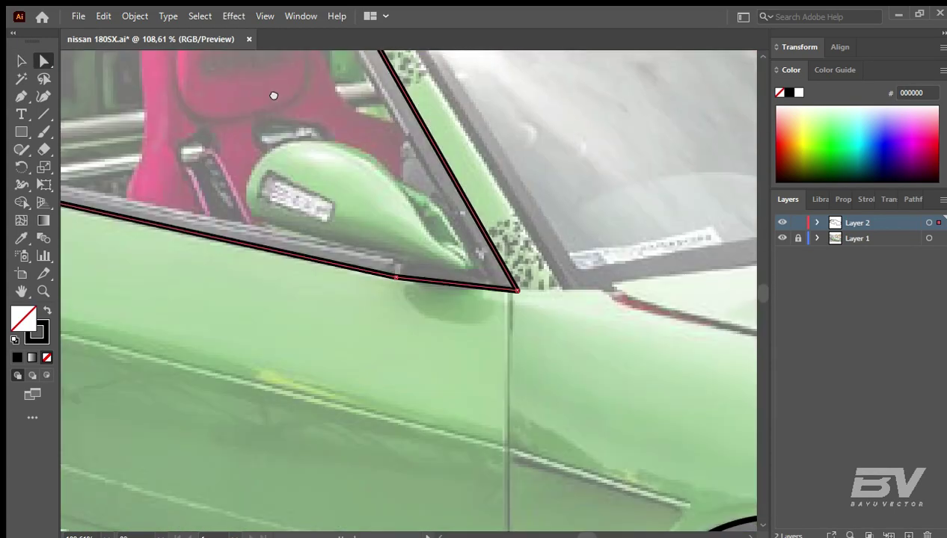
pyautogui.press('z')
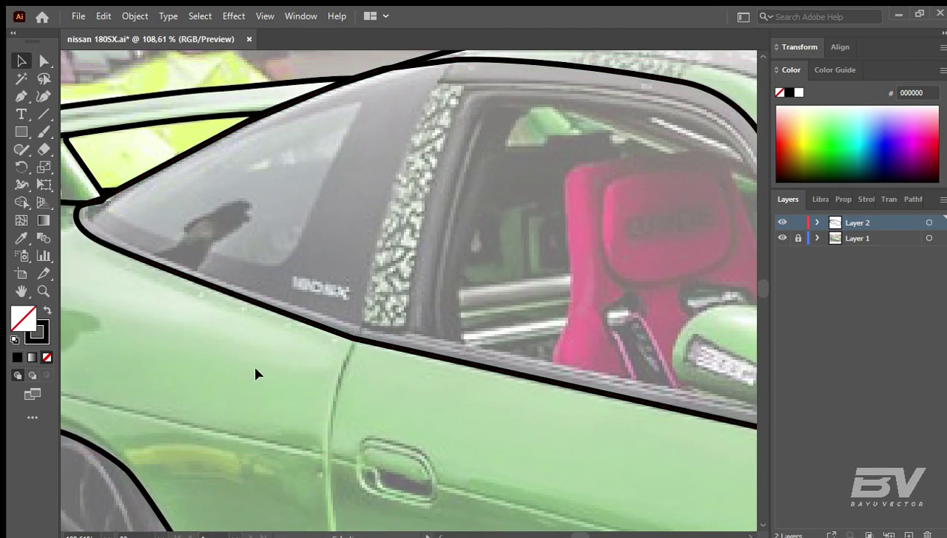
pyautogui.hotkey('ctrl', '0')
pyautogui.moveTo(260, 220); pyautogui.dragTo(503, 369)
pyautogui.press('p')
pyautogui.click(184, 272)
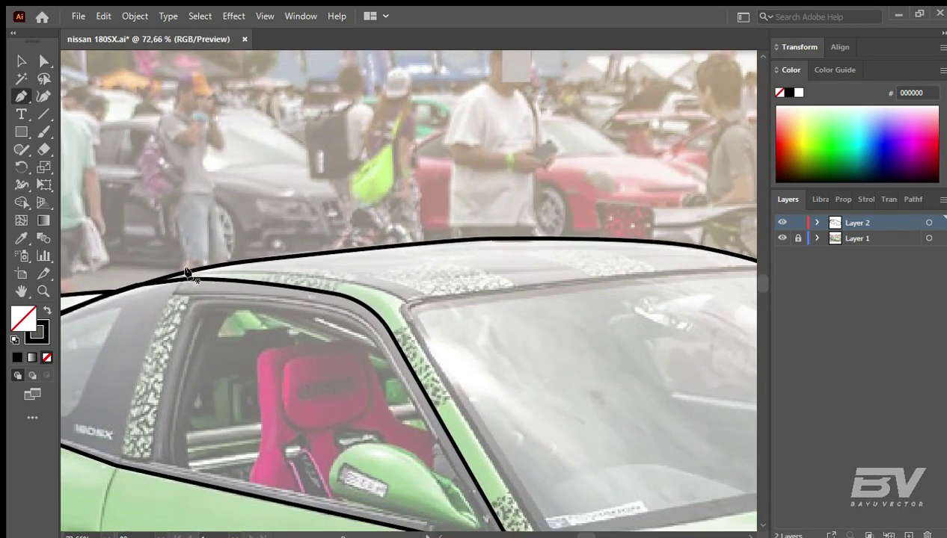
pyautogui.moveTo(404, 303); pyautogui.dragTo(478, 344)
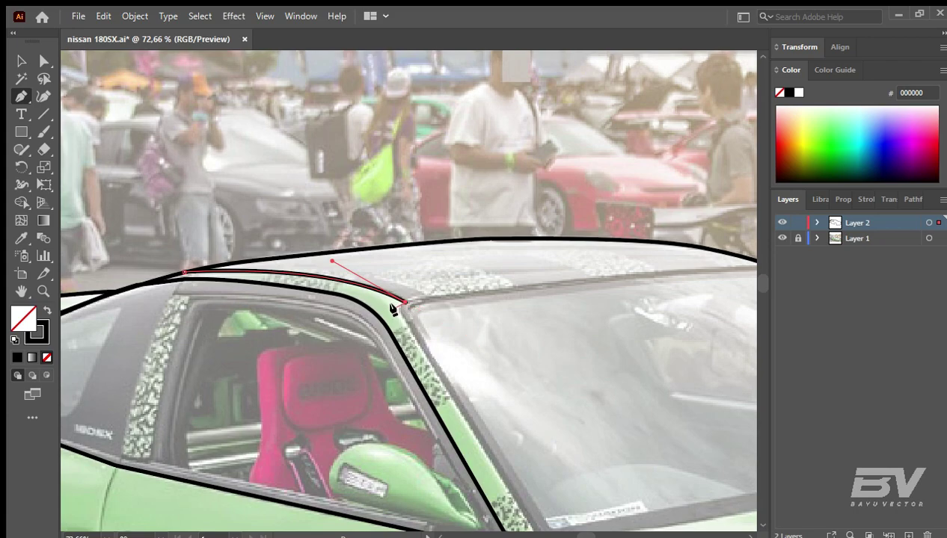
# Step: Trace the windshield outline and close the path above the roofline
pyautogui.moveTo(394, 310); pyautogui.dragTo(282, 161)
pyautogui.click(392, 376)
pyautogui.moveTo(400, 384); pyautogui.dragTo(173, 441)
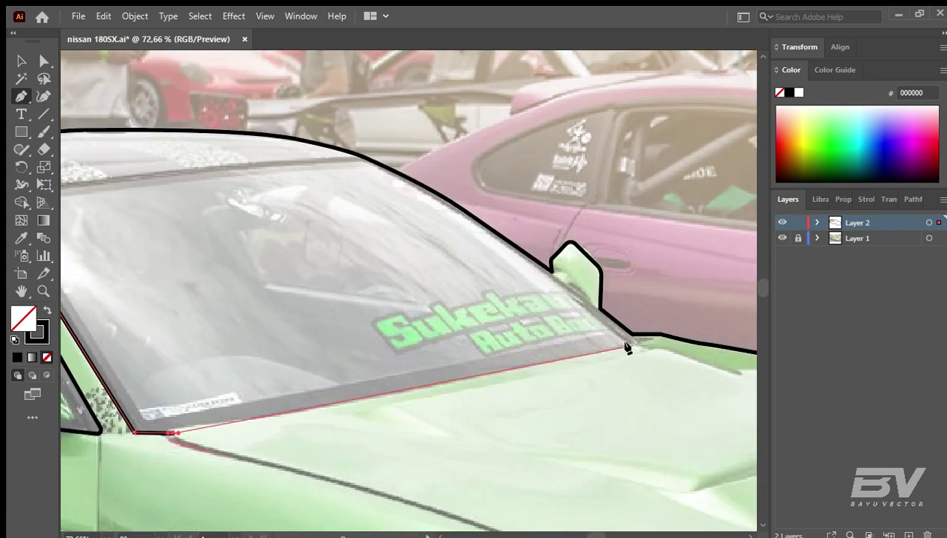
pyautogui.click(638, 344)
pyautogui.click(599, 308)
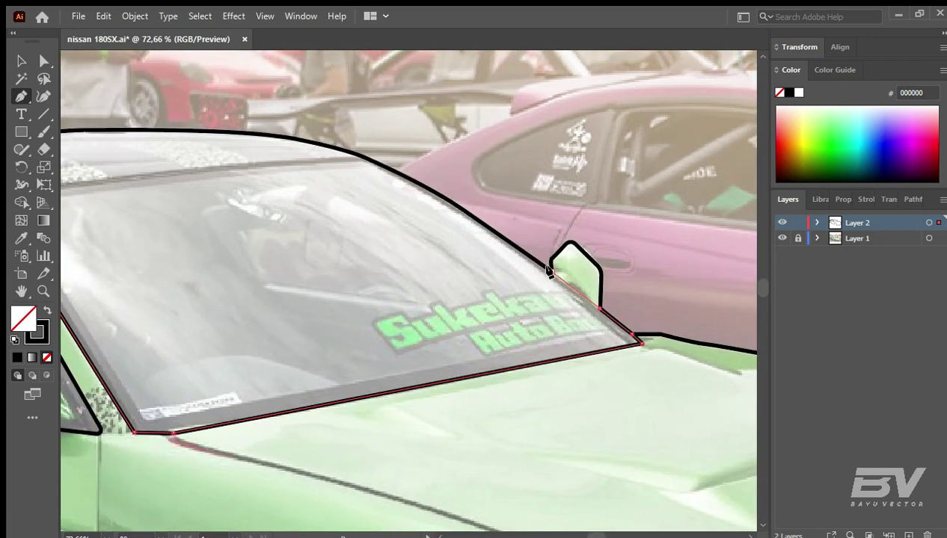
pyautogui.hscroll(-3, 492, 187)
pyautogui.hscroll(-10, 543, 192)
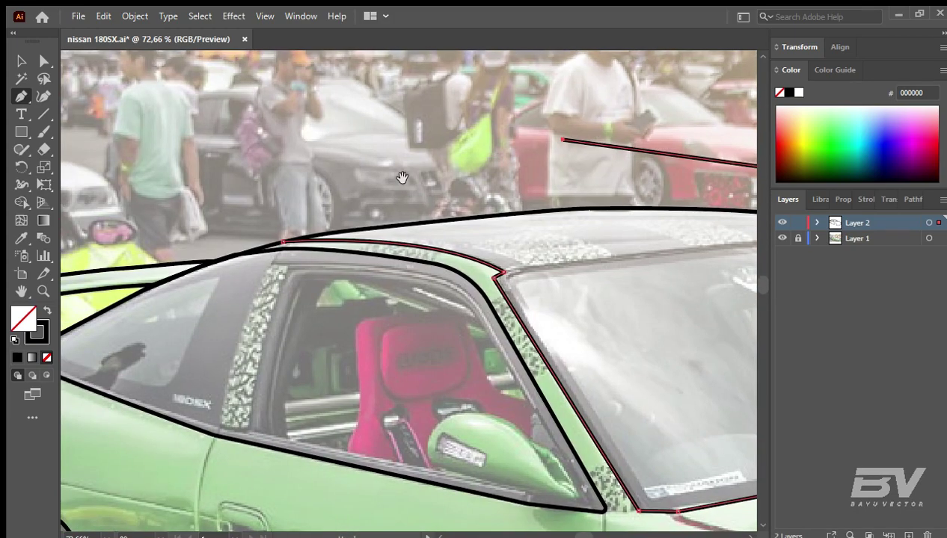
pyautogui.click(267, 203)
# Step: Delete the excess region above the roof with Shape Builder, then deselect
pyautogui.click(283, 241)
pyautogui.press('v')
pyautogui.moveTo(539, 508); pyautogui.dragTo(268, 144)
pyautogui.hotkey('shift', 'm')
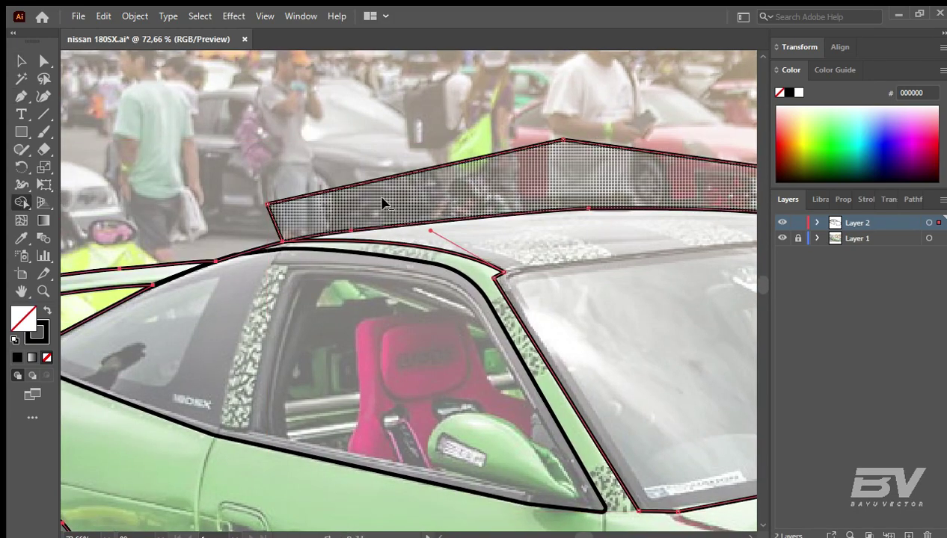
pyautogui.click(382, 204)
pyautogui.press('v')
pyautogui.hscroll(5, 402, 127)
pyautogui.scroll(-2, 336, 157)
pyautogui.hscroll(3, 337, 224)
pyautogui.scroll(-1, 374, 307)
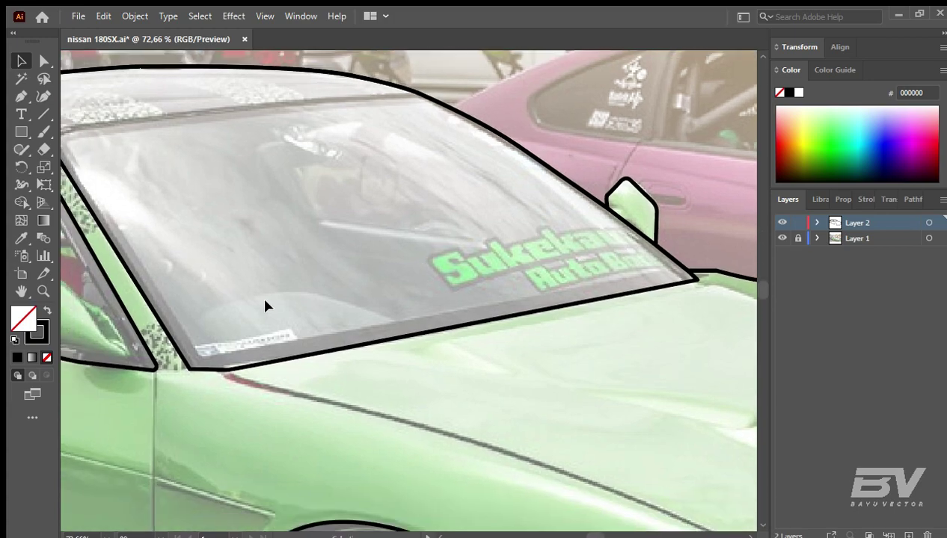
pyautogui.hscroll(-10, 265, 305)
# Step: Trace a closed outline around the fuel door on the rear fender
pyautogui.scroll(4, 512, 344)
pyautogui.scroll(1, 442, 344)
pyautogui.press('p')
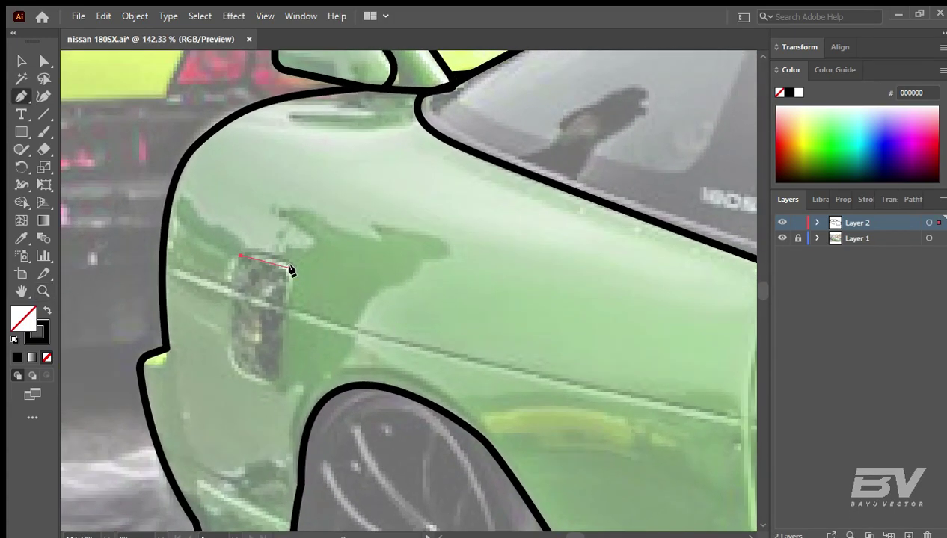
pyautogui.click(295, 269)
pyautogui.click(279, 385)
pyautogui.click(229, 367)
pyautogui.click(240, 257)
# Step: Select the outline's corner anchors and add extra anchors on its edges
pyautogui.keyDown('ctrl'); pyautogui.click(238, 359); pyautogui.keyUp('ctrl')
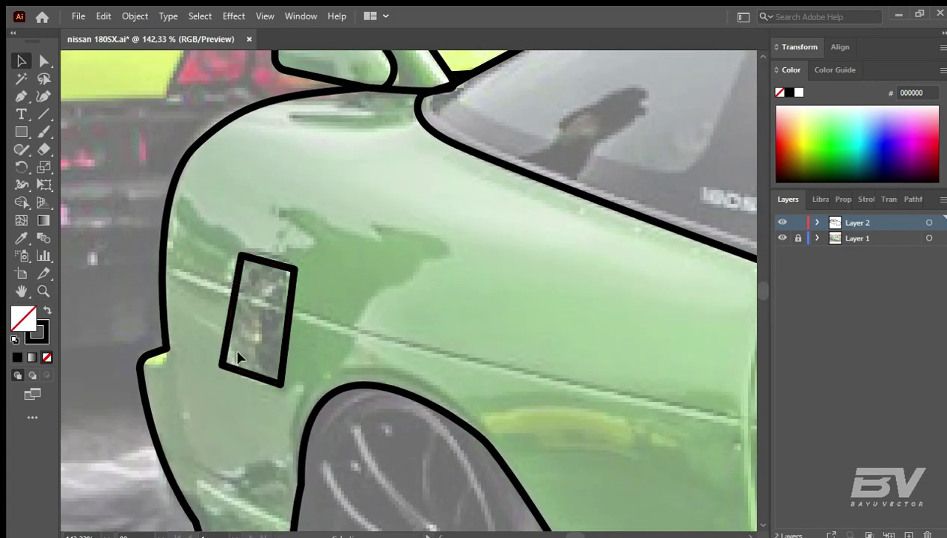
pyautogui.press('a')
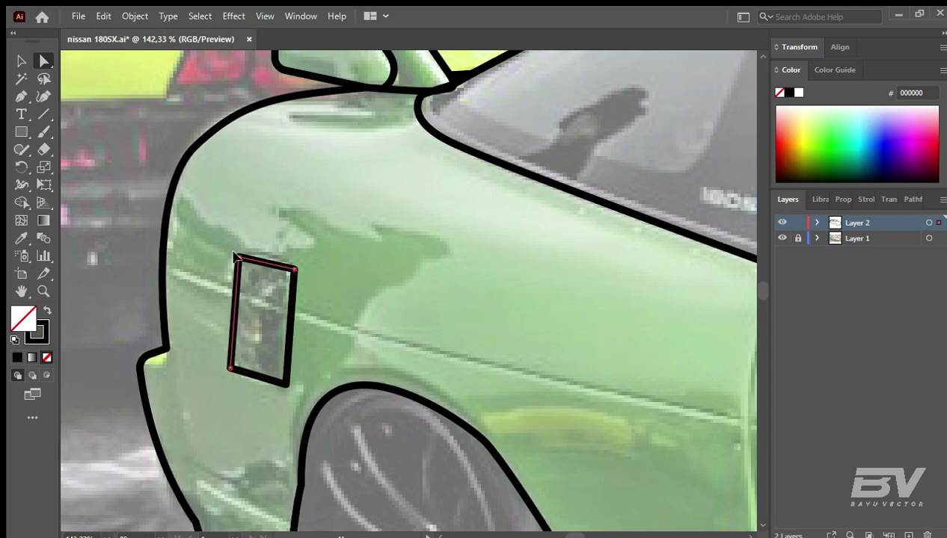
pyautogui.click(183, 247)
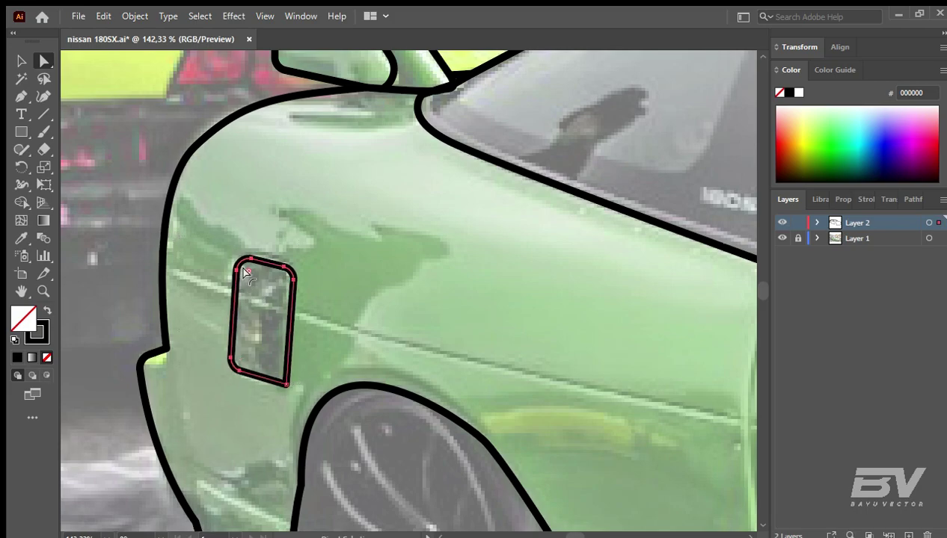
pyautogui.moveTo(292, 386); pyautogui.dragTo(209, 230)
pyautogui.press('p')
pyautogui.click(229, 329)
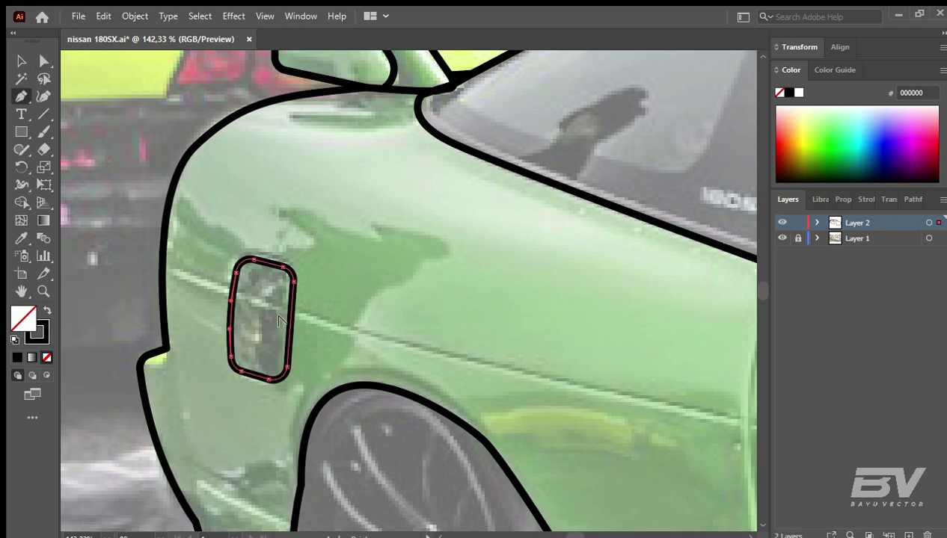
pyautogui.click(288, 308)
pyautogui.click(285, 338)
# Step: Adjust the fuel door outline with Free Transform, deselect it, and zoom out
pyautogui.press('e')
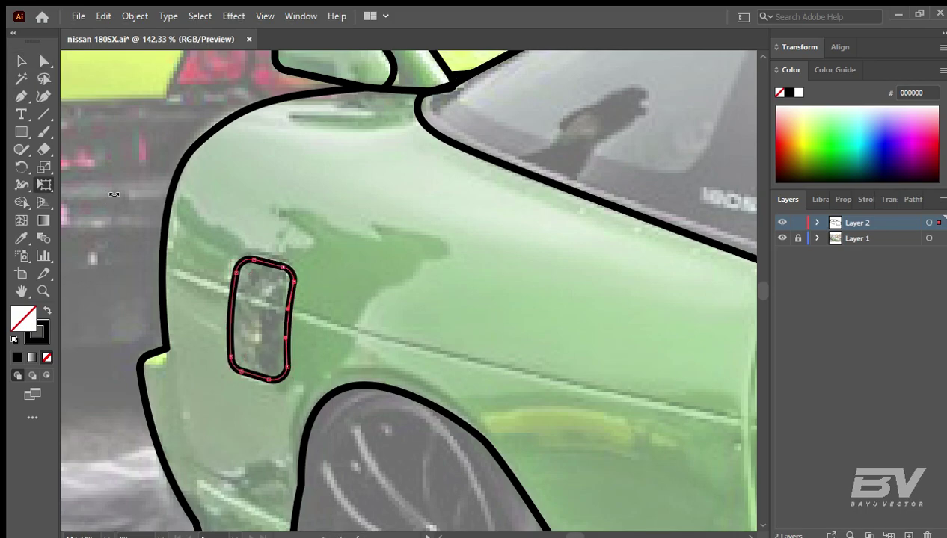
pyautogui.keyDown('ctrl'); pyautogui.click(222, 243); pyautogui.keyUp('ctrl')
pyautogui.keyDown('ctrl'); pyautogui.click(232, 314); pyautogui.keyUp('ctrl')
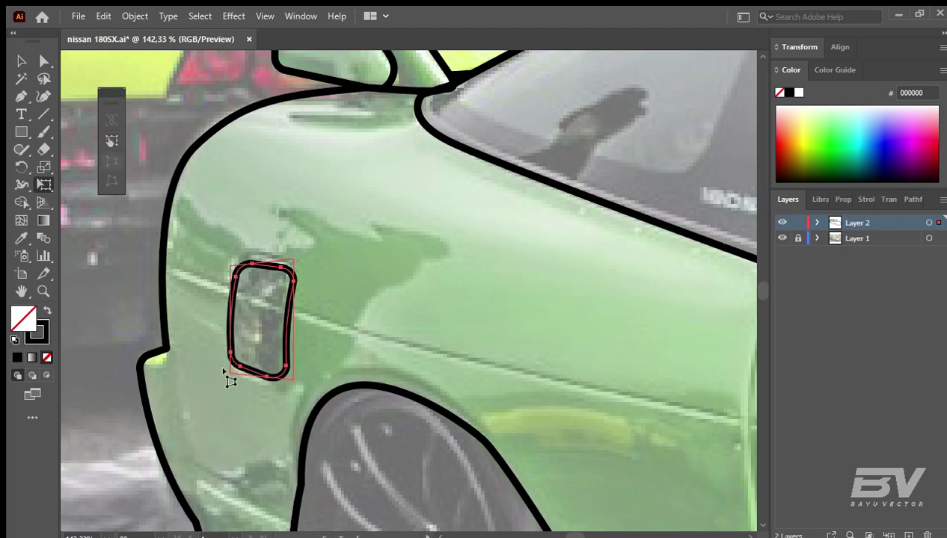
pyautogui.press('v')
pyautogui.click(266, 386)
pyautogui.hotkey('ctrl', '-')
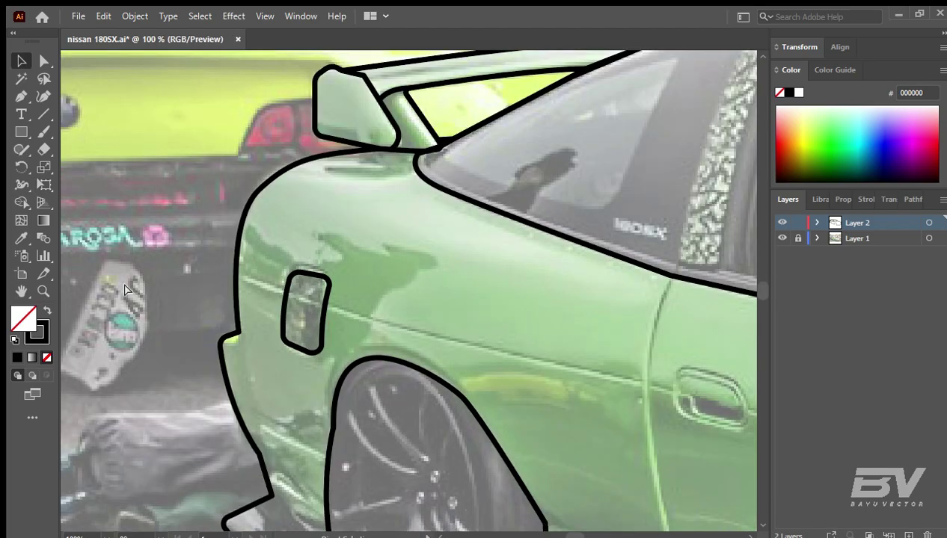
pyautogui.hotkey('ctrl', '-')
# Step: Draw a closed four-point outline around the rear bumper lip
pyautogui.scroll(3, 214, 341)
pyautogui.scroll(2, 213, 341)
pyautogui.press('p')
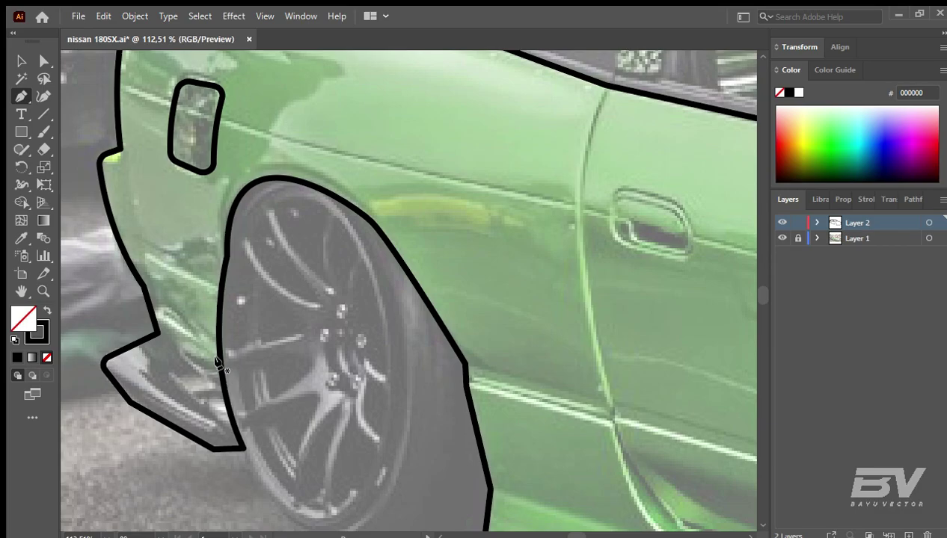
pyautogui.click(103, 322)
pyautogui.click(140, 470)
pyautogui.click(279, 426)
pyautogui.click(218, 362)
pyautogui.press('v')
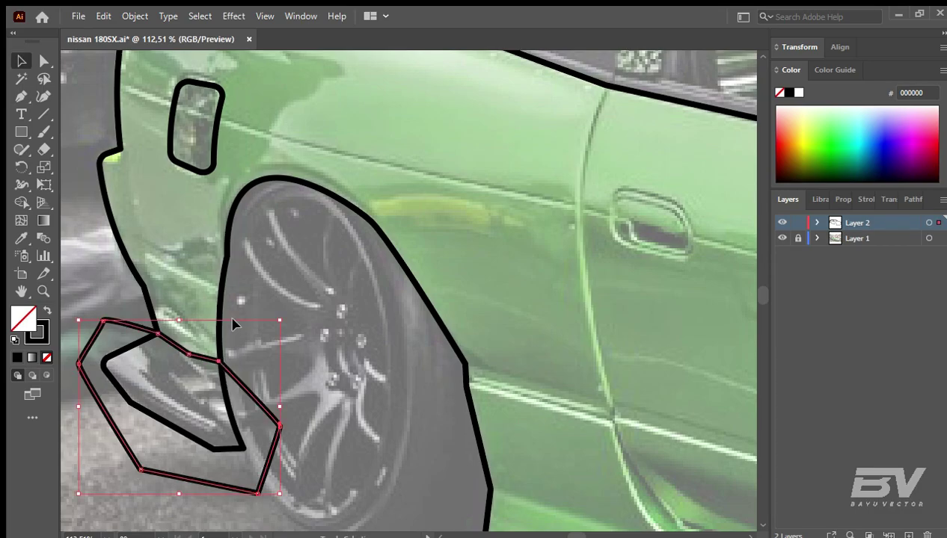
pyautogui.hotkey('ctrl', 'a')
pyautogui.hotkey('ctrl', 'shift', 'a')
# Step: Zoom out and trace a closed outline of the side skirt between the wheels
pyautogui.press('z')
pyautogui.scroll(-5, 248, 231)
pyautogui.hotkey('ctrl', '-')
pyautogui.hotkey('ctrl', '-')
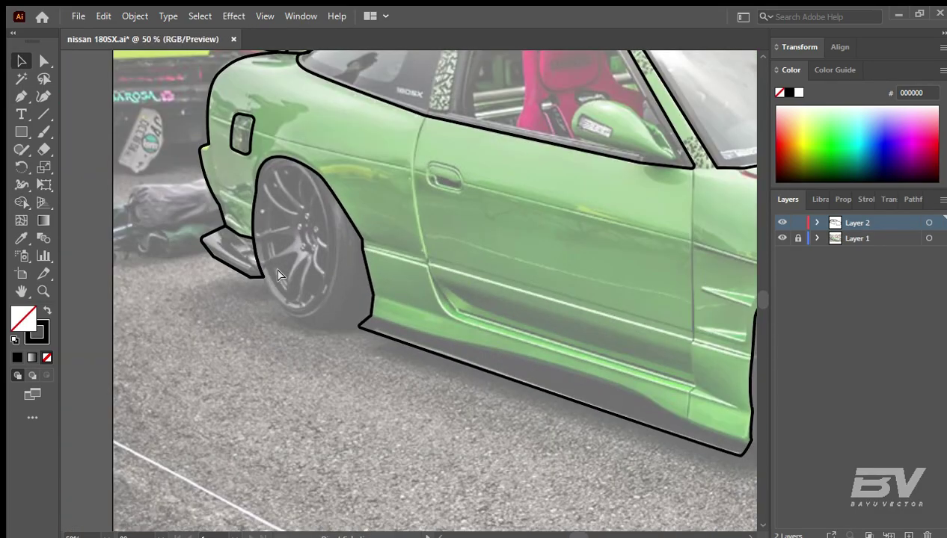
pyautogui.scroll(2, 251, 422)
pyautogui.scroll(-2, 250, 422)
pyautogui.press('p')
pyautogui.click(285, 385)
pyautogui.scroll(-5, 285, 385)
pyautogui.hscroll(5, 285, 385)
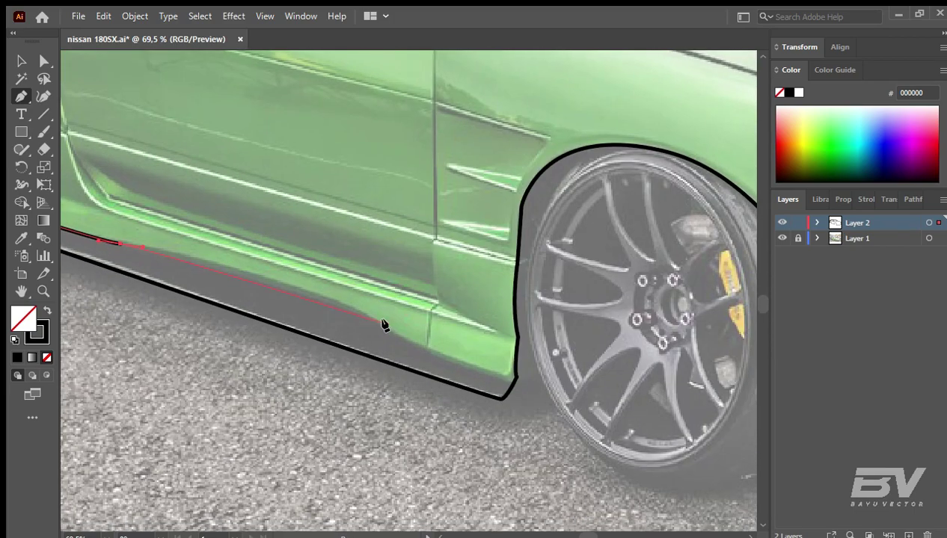
pyautogui.click(505, 393)
pyautogui.scroll(5, 513, 393)
pyautogui.hscroll(-10, 514, 393)
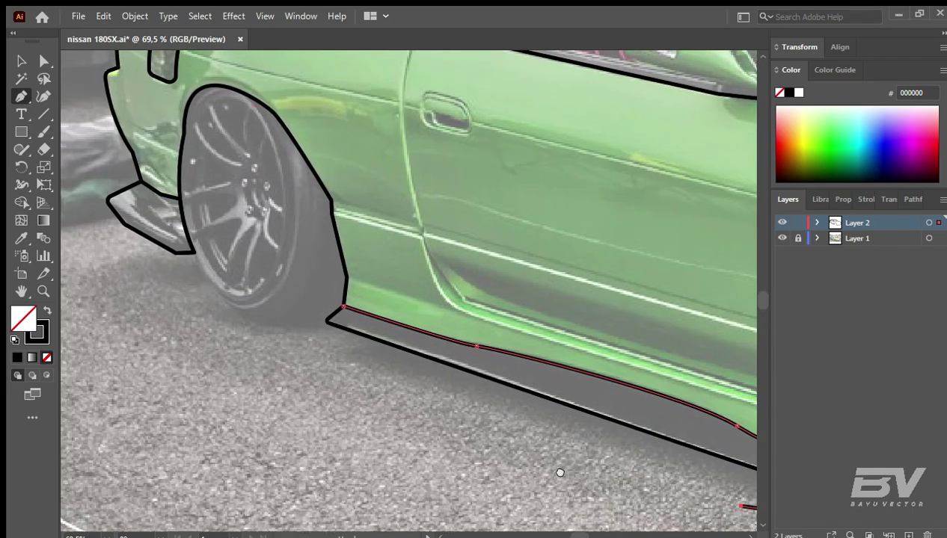
pyautogui.click(338, 302)
pyautogui.press('v')
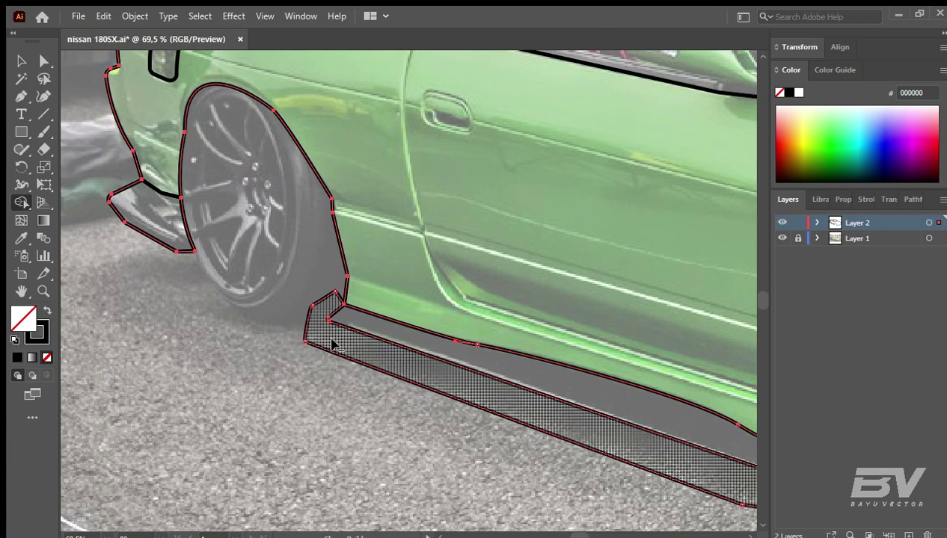
# Step: Inspect the roof outline's anchors with Direct Selection, then fit the whole car in view
pyautogui.scroll(5, 291, 303)
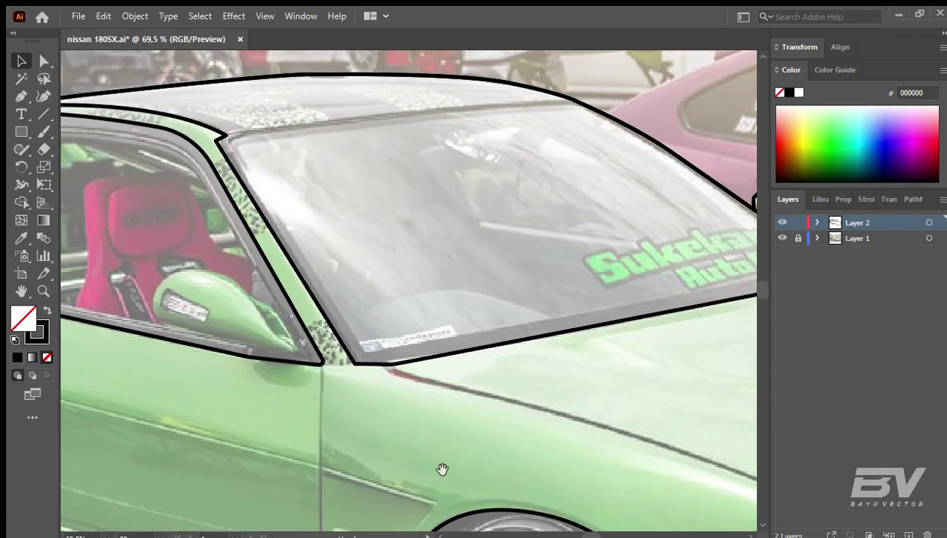
pyautogui.scroll(1, 442, 468)
pyautogui.press('a')
pyautogui.click(260, 171)
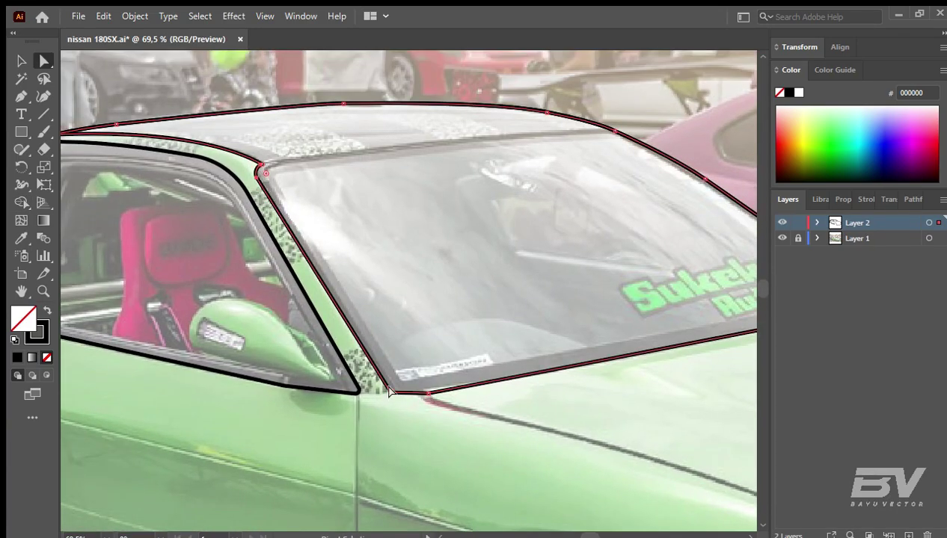
pyautogui.hscroll(5, 401, 362)
pyautogui.scroll(-5, 239, 294)
pyautogui.scroll(-5, 322, 197)
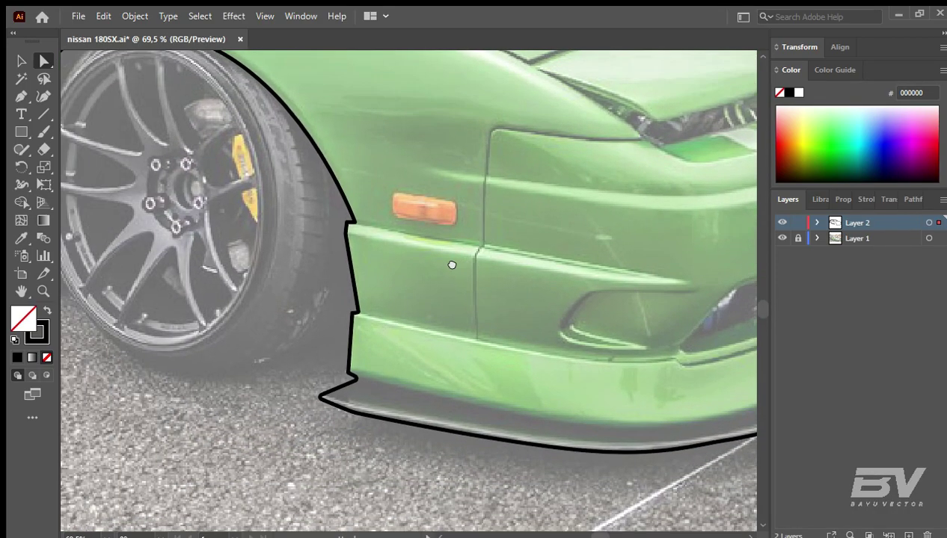
pyautogui.hscroll(-4, 451, 265)
pyautogui.scroll(3, 387, 397)
pyautogui.hotkey('ctrl', '0')
# Step: Zoom into the door and trace the lower door recess as a closed shape
pyautogui.press('z')
pyautogui.moveTo(268, 395); pyautogui.dragTo(347, 324)
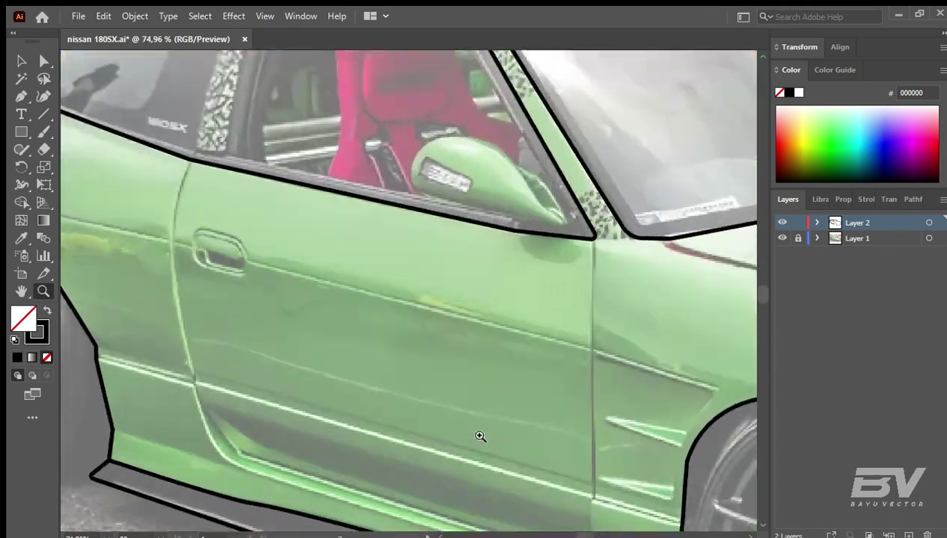
pyautogui.click(655, 469)
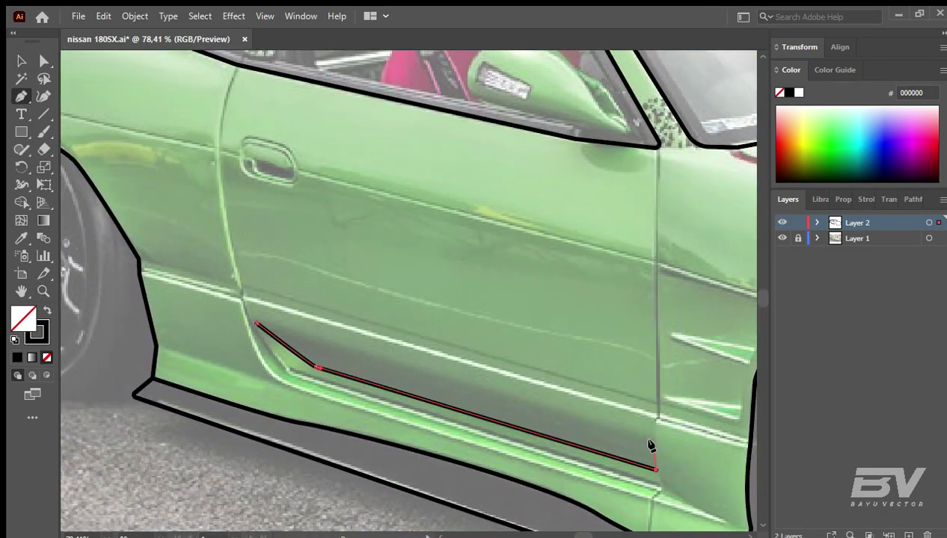
pyautogui.click(257, 326)
pyautogui.scroll(3, 235, 395)
pyautogui.scroll(-5, 176, 299)
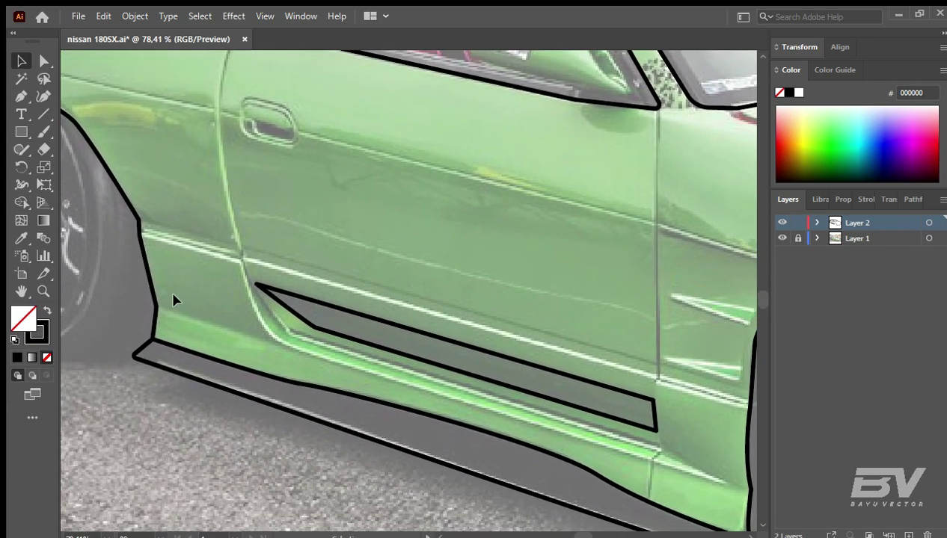
pyautogui.scroll(2, 206, 346)
# Step: Trace the sill strip from the sill curve to the fender edge as a closed shape
pyautogui.click(365, 380)
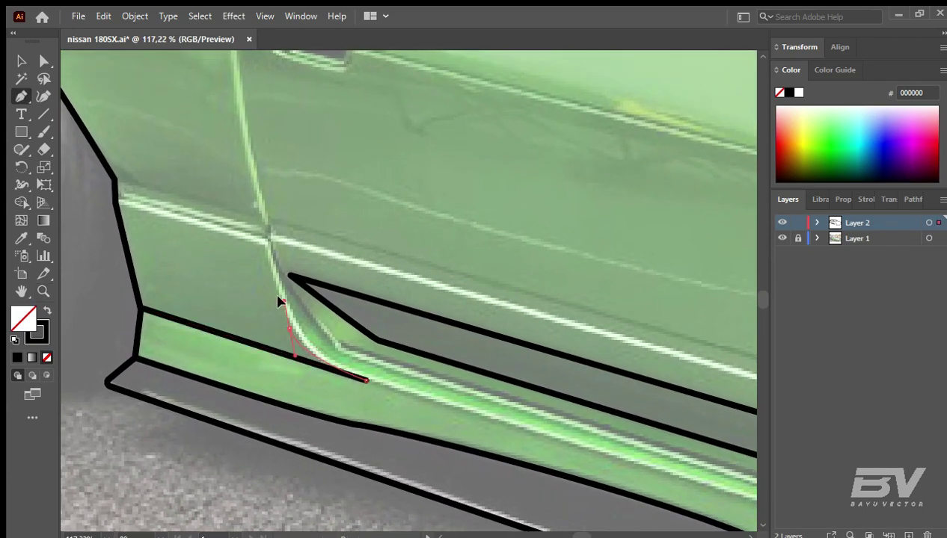
pyautogui.click(133, 273)
pyautogui.click(142, 308)
pyautogui.keyDown('ctrl'); pyautogui.click(191, 274); pyautogui.keyUp('ctrl')
pyautogui.scroll(-3, 243, 285)
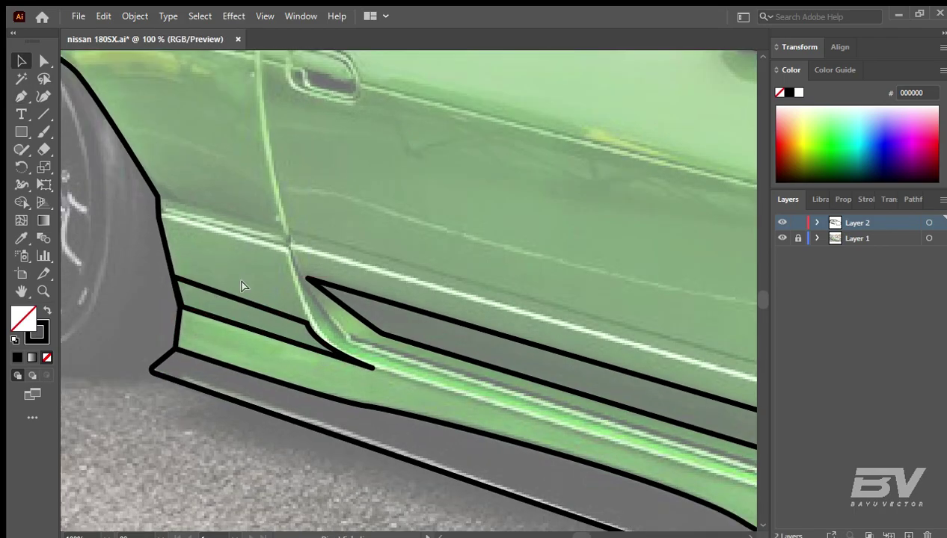
pyautogui.scroll(2, 535, 483)
pyautogui.scroll(1, 381, 361)
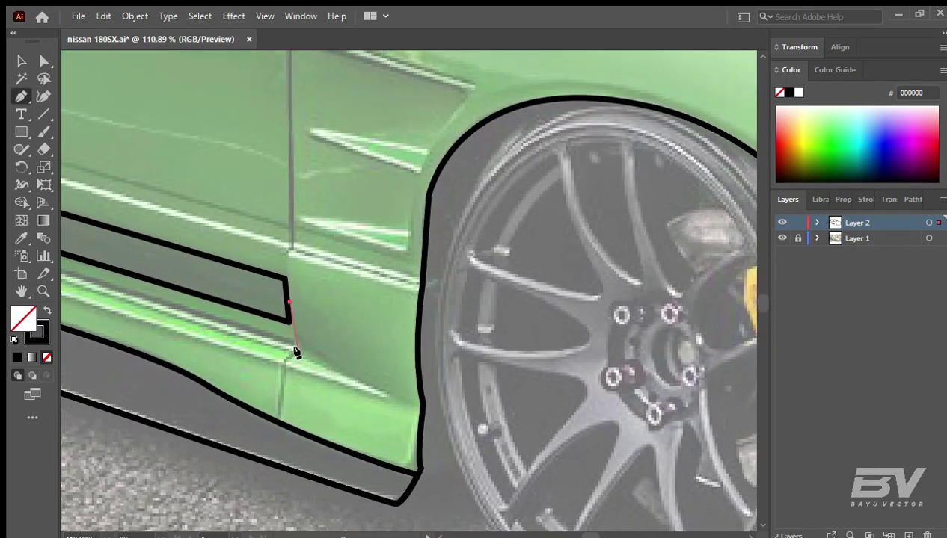
# Step: Trace the shape at the front wheel arch, the thin sill strip and the small trim behind the rear arch
pyautogui.click(421, 404)
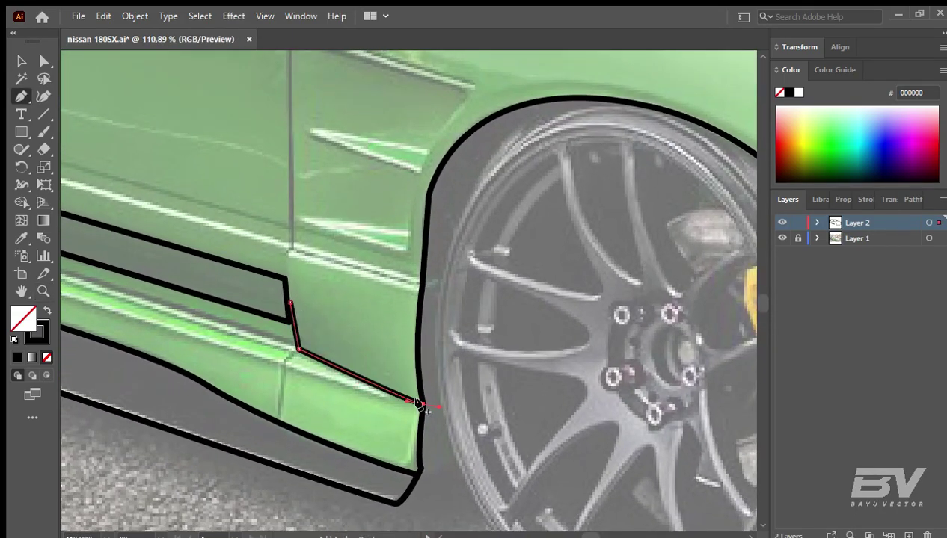
pyautogui.click(289, 302)
pyautogui.press('v')
pyautogui.moveTo(194, 302); pyautogui.dragTo(612, 414)
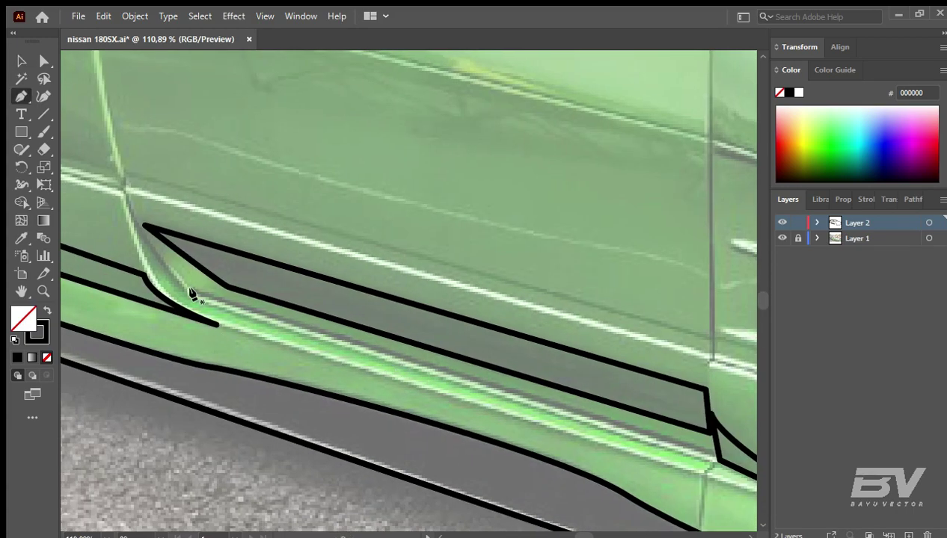
pyautogui.click(710, 452)
pyautogui.click(191, 289)
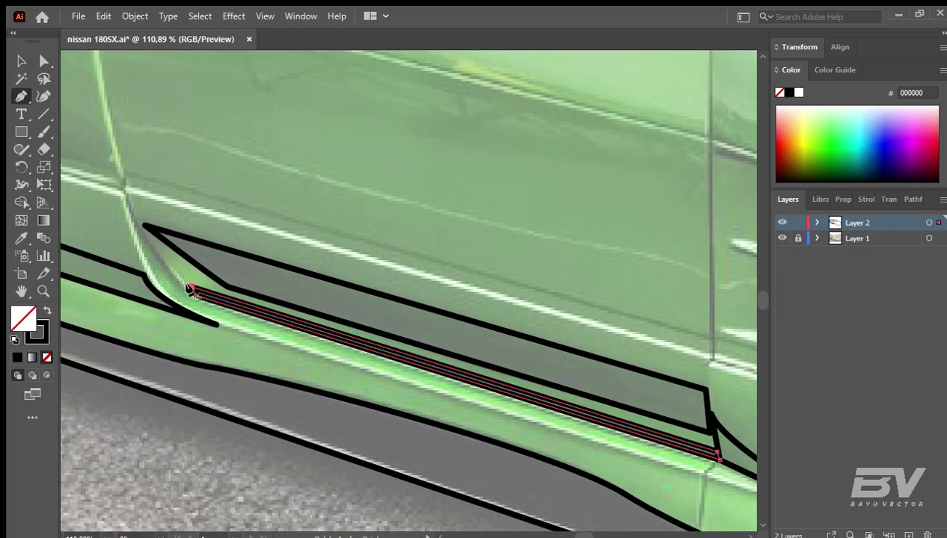
pyautogui.press('v')
pyautogui.moveTo(180, 287); pyautogui.dragTo(354, 392)
pyautogui.moveTo(210, 215); pyautogui.dragTo(344, 342)
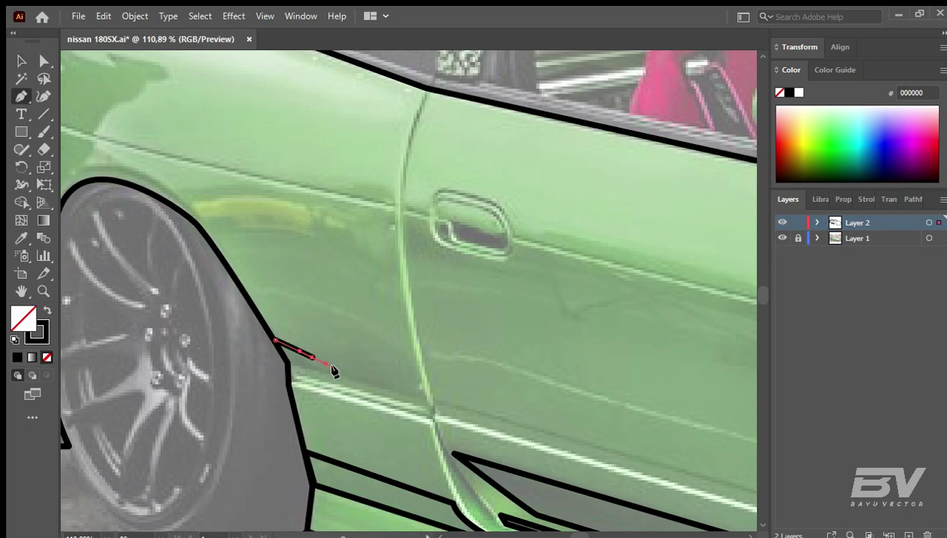
pyautogui.click(275, 341)
# Step: Zoom in and trace the door handle as a closed Pen shape
pyautogui.press('v')
pyautogui.press('z')
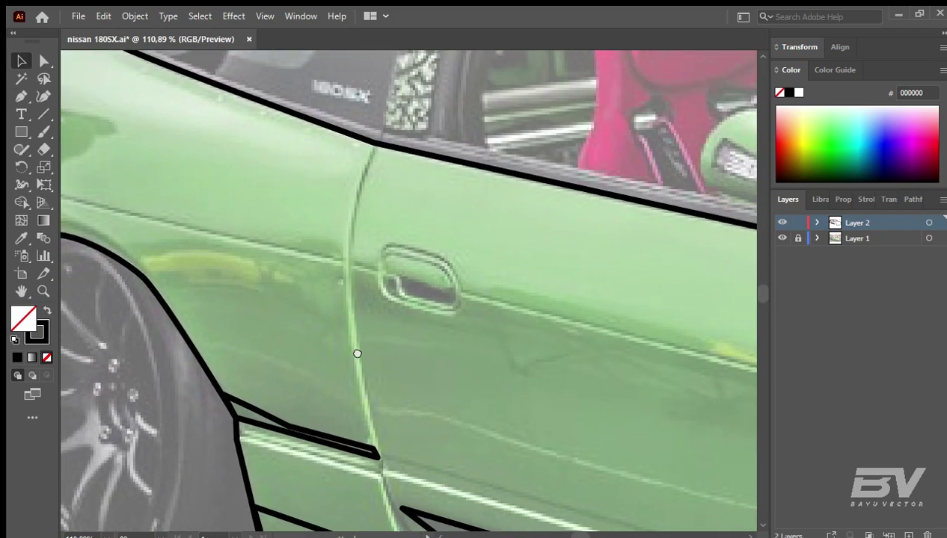
pyautogui.moveTo(402, 296); pyautogui.dragTo(578, 405)
pyautogui.press('p')
pyautogui.click(405, 290)
pyautogui.click(525, 329)
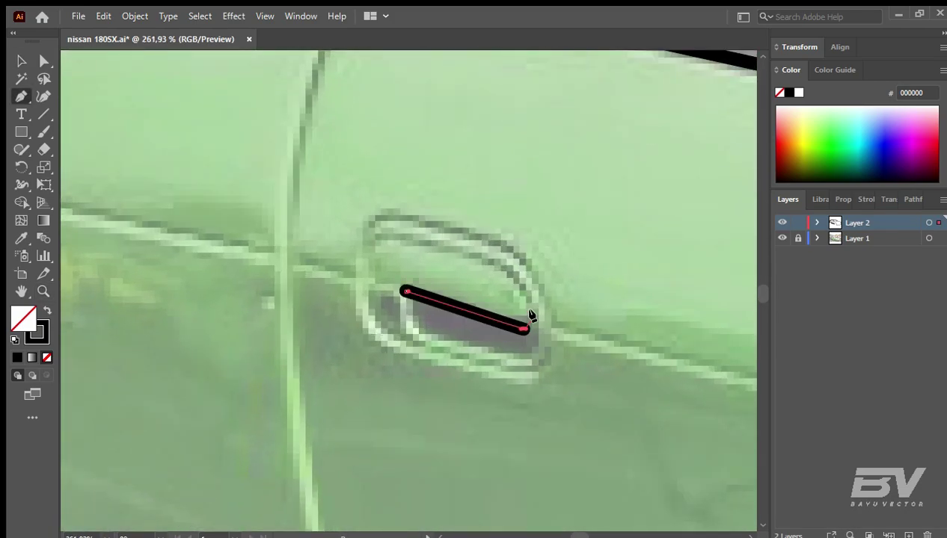
pyautogui.click(528, 353)
pyautogui.click(405, 291)
pyautogui.press('v')
pyautogui.hotkey('ctrl', '0')
pyautogui.press('z')
pyautogui.moveTo(299, 247)
pyautogui.mouseDown()
pyautogui.moveTo(401, 410)
pyautogui.moveTo(353, 279)
pyautogui.moveTo(621, 382)
pyautogui.moveTo(365, 329)
pyautogui.moveTo(510, 355)
pyautogui.moveTo(381, 294)
pyautogui.mouseUp()
# Step: Pen-draw a curved open path following the fender/hood crease from the windshield corner to the headlight
pyautogui.moveTo(422, 334); pyautogui.dragTo(246, 375)
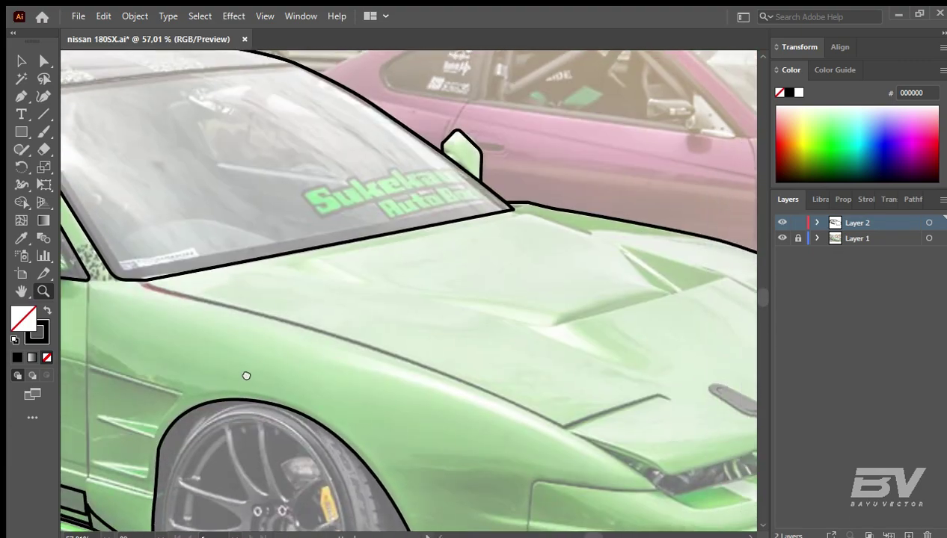
pyautogui.scroll(-1, 246, 376)
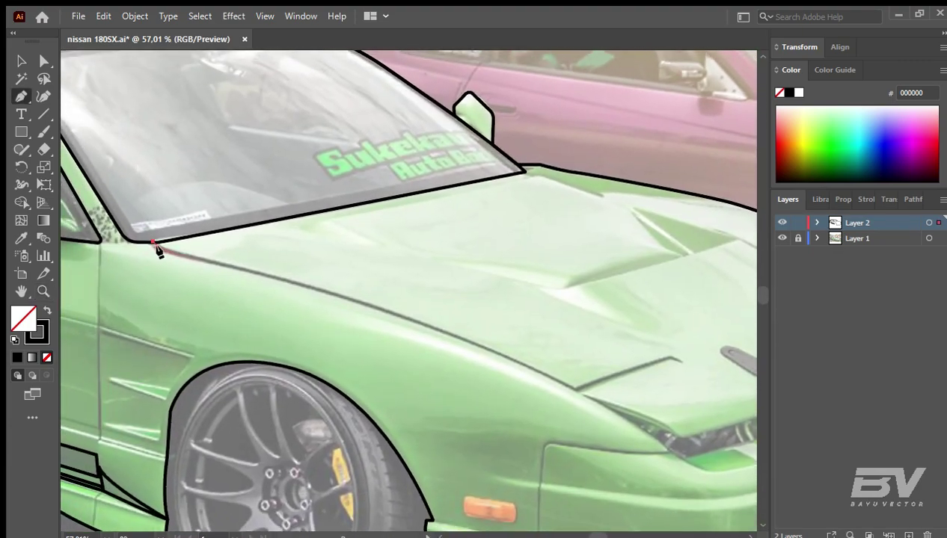
pyautogui.moveTo(575, 391)
pyautogui.mouseDown()
pyautogui.moveTo(627, 412)
pyautogui.moveTo(294, 443)
pyautogui.mouseUp()
pyautogui.click(326, 422)
pyautogui.scroll(3, 338, 422)
pyautogui.hscroll(-5, 338, 422)
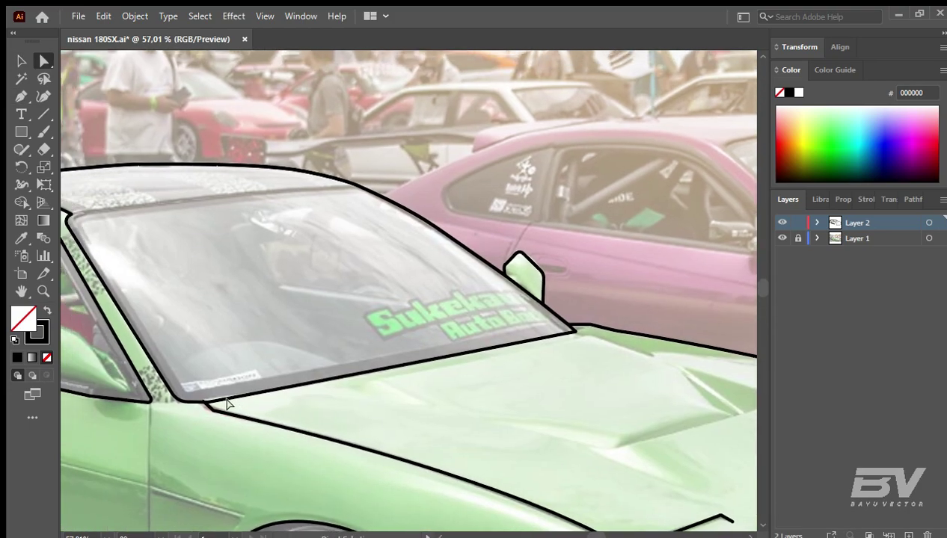
pyautogui.click(216, 404)
pyautogui.scroll(-4, 335, 416)
pyautogui.hscroll(8, 335, 416)
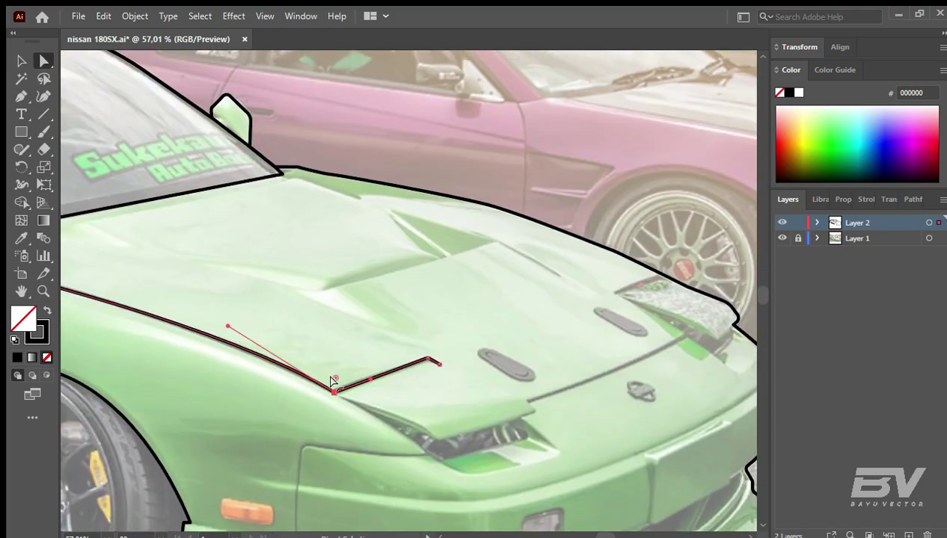
pyautogui.hotkey('ctrl', 'shift', 'a')
pyautogui.press('p')
pyautogui.scroll(-8, 314, 299)
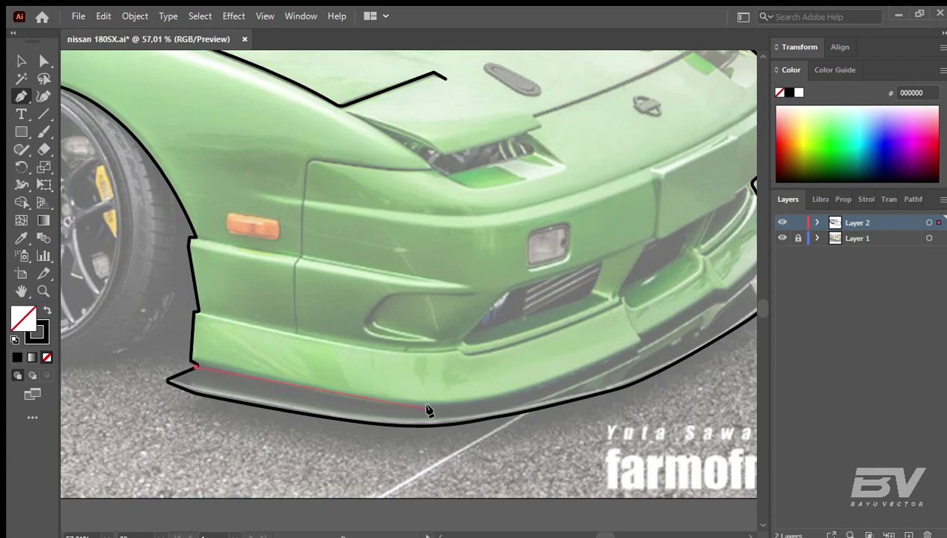
# Step: Trace the front lip spoiler's lower edge with curved anchors and close the outline
pyautogui.moveTo(452, 407)
pyautogui.mouseDown()
pyautogui.moveTo(460, 404)
pyautogui.moveTo(215, 409)
pyautogui.mouseUp()
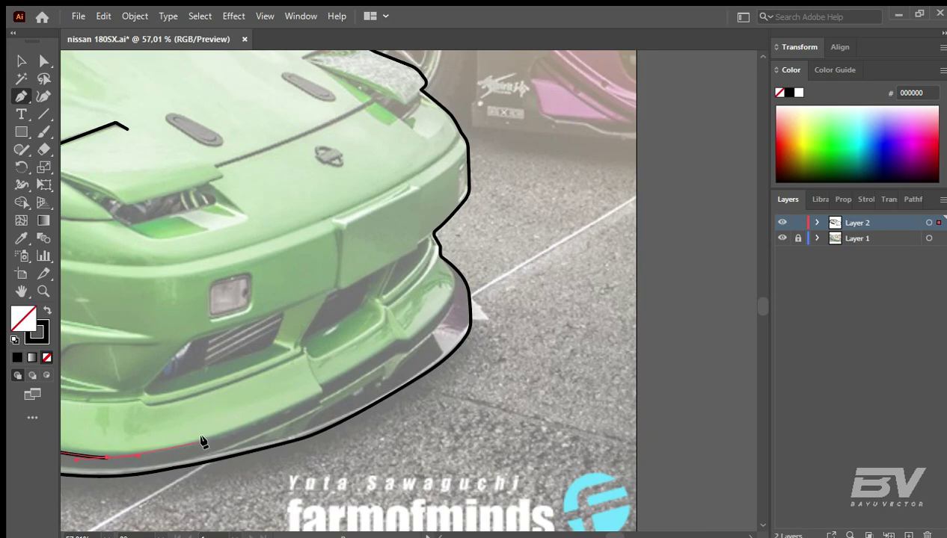
pyautogui.click(319, 399)
pyautogui.moveTo(319, 399); pyautogui.dragTo(265, 436)
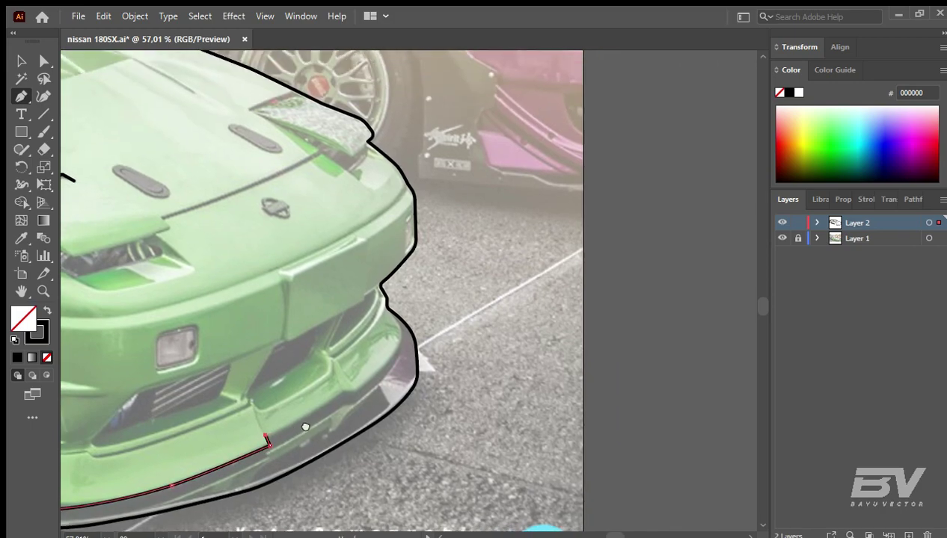
pyautogui.click(346, 390)
pyautogui.moveTo(401, 325)
pyautogui.mouseDown()
pyautogui.moveTo(374, 382)
pyautogui.moveTo(346, 340)
pyautogui.mouseUp()
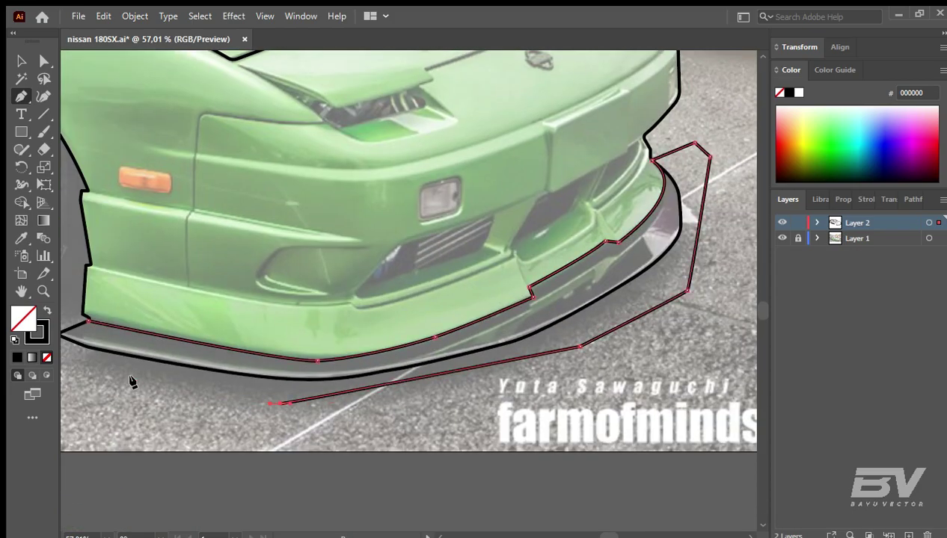
pyautogui.click(299, 414)
pyautogui.click(285, 378)
pyautogui.click(314, 368)
pyautogui.click(344, 371)
# Step: Select all the traced outlines and convert them into a Live Paint group
pyautogui.hotkey('ctrl', 'a')
pyautogui.press('k')
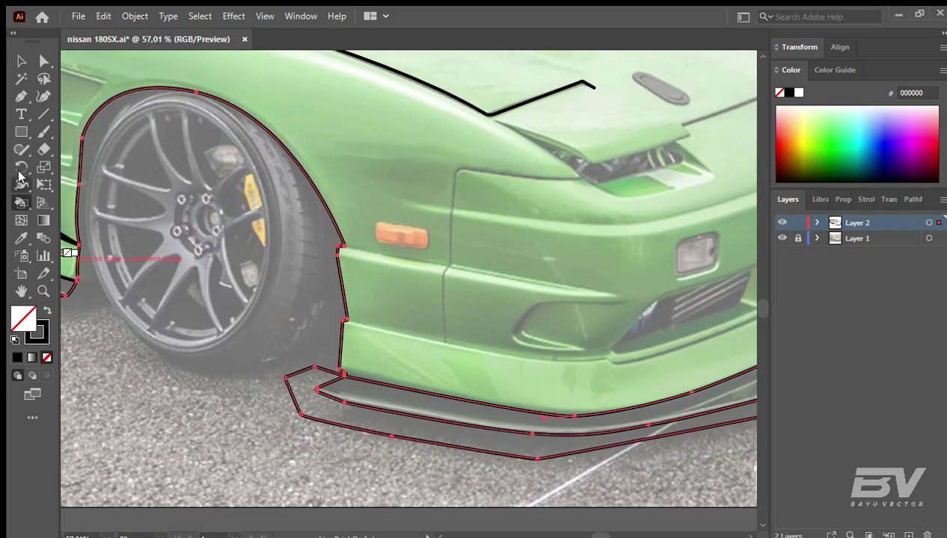
pyautogui.click(329, 428)
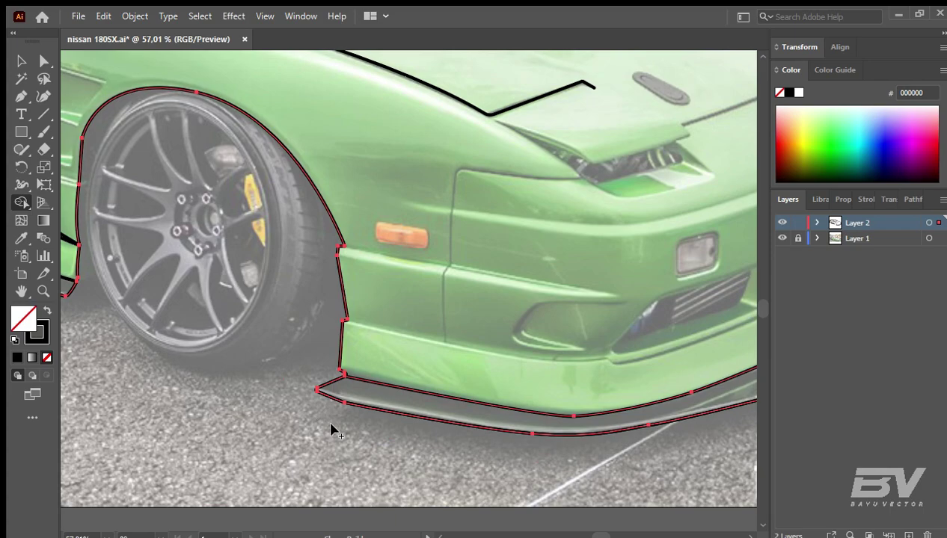
pyautogui.press('v')
pyautogui.moveTo(728, 316); pyautogui.dragTo(469, 292)
pyautogui.scroll(3, 331, 329)
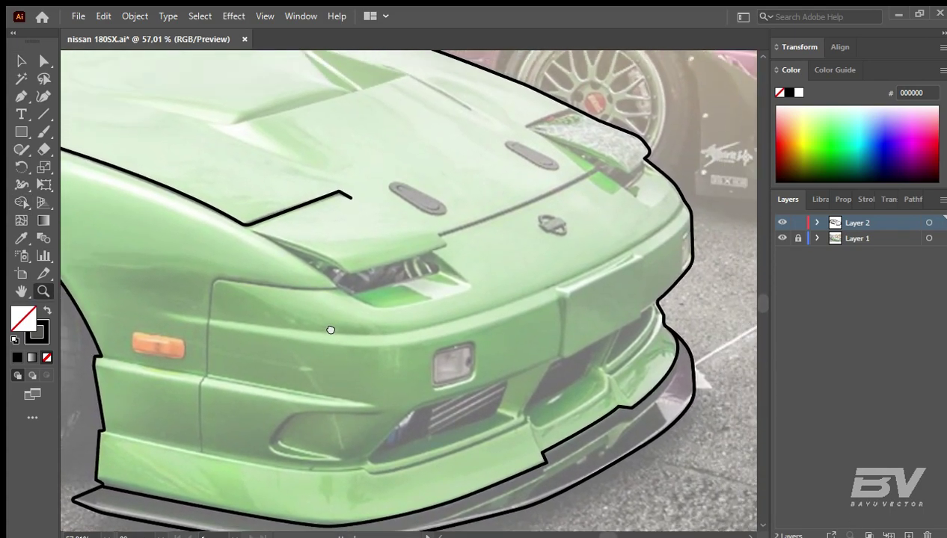
# Step: Pen-trace the left headlight recess as a closed outline with a pointed tip
pyautogui.press('p')
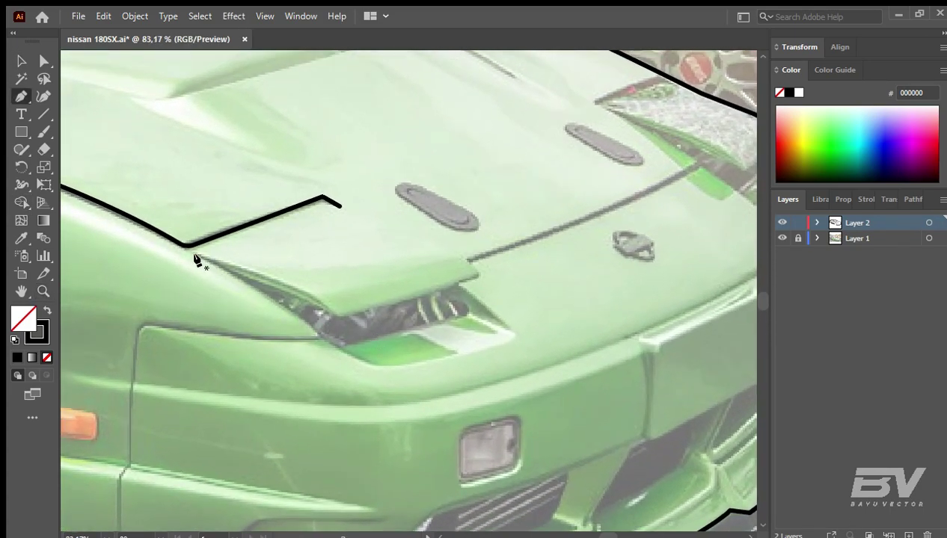
pyautogui.click(340, 349)
pyautogui.moveTo(412, 350); pyautogui.dragTo(308, 377)
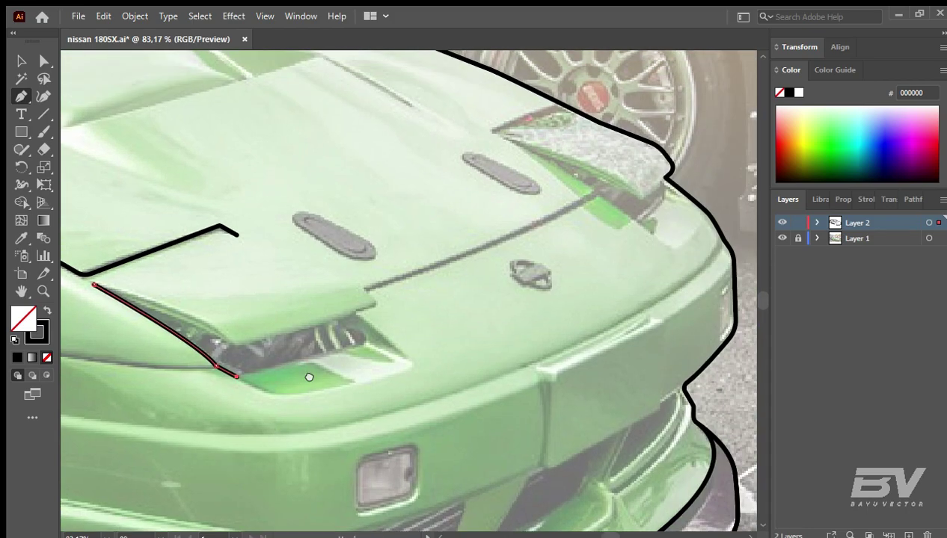
pyautogui.click(365, 344)
pyautogui.click(410, 360)
pyautogui.click(353, 315)
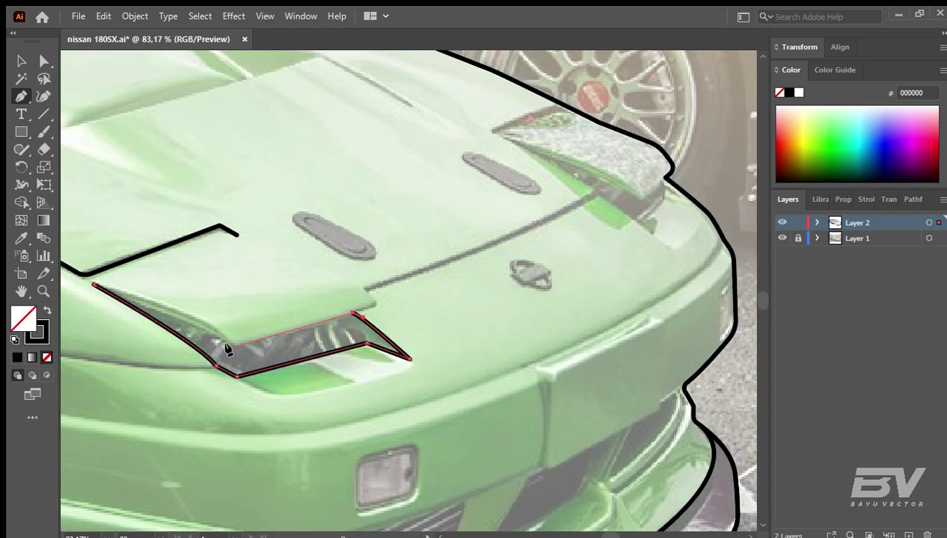
pyautogui.click(232, 348)
pyautogui.moveTo(215, 346); pyautogui.dragTo(327, 356)
pyautogui.click(326, 356)
pyautogui.keyDown('ctrl'); pyautogui.click(150, 326); pyautogui.keyUp('ctrl')
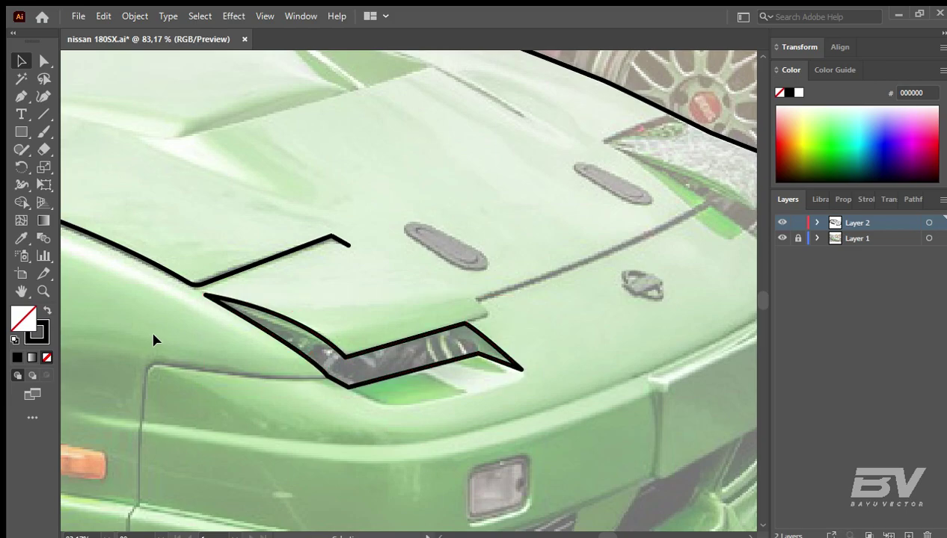
# Step: Draw a rectangle over the hood vent, round it into a pill and tilt it to the vent angle
pyautogui.press('z')
pyautogui.moveTo(152, 329)
pyautogui.mouseDown()
pyautogui.moveTo(360, 300)
pyautogui.moveTo(385, 330)
pyautogui.mouseUp()
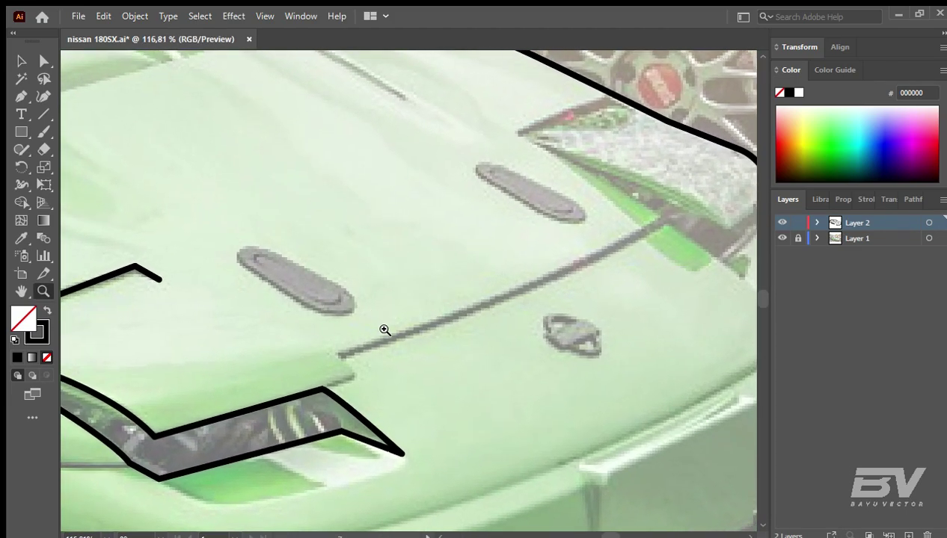
pyautogui.moveTo(260, 271); pyautogui.dragTo(378, 291)
pyautogui.press('e')
pyautogui.press('v')
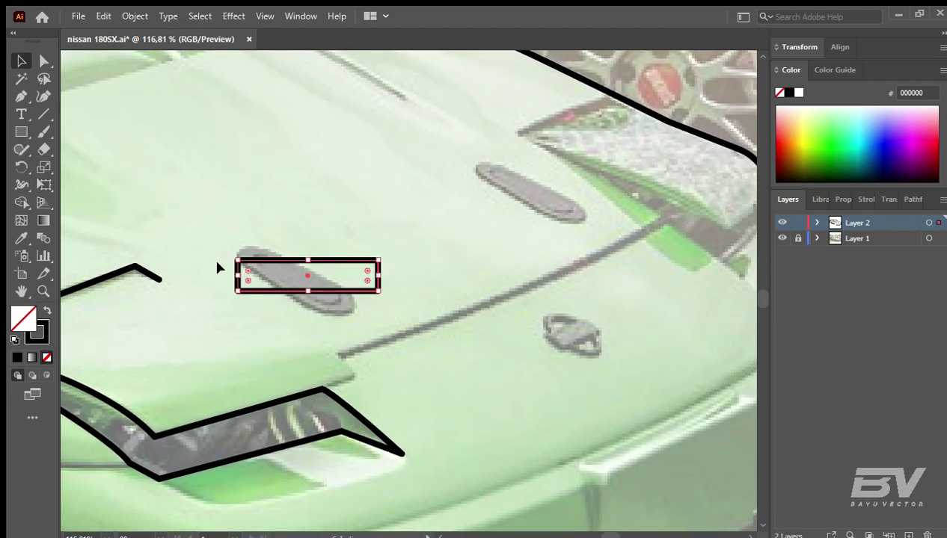
pyautogui.press('a')
pyautogui.moveTo(248, 271); pyautogui.dragTo(254, 271)
pyautogui.press('e')
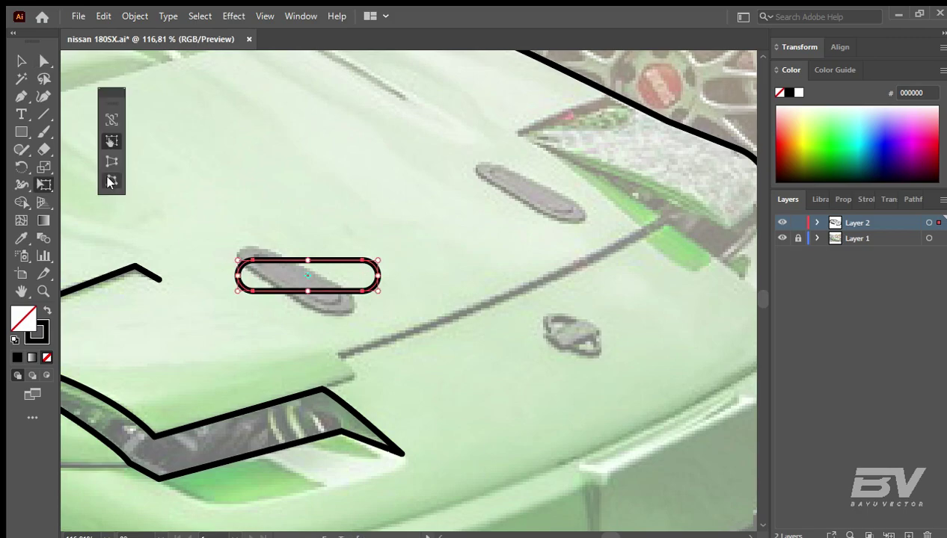
pyautogui.moveTo(379, 293)
pyautogui.mouseDown()
pyautogui.moveTo(381, 311)
pyautogui.moveTo(357, 336)
pyautogui.mouseUp()
pyautogui.press('v')
# Step: Reshape the pill with Free Transform into a slanted teardrop matching the vent
pyautogui.press('e')
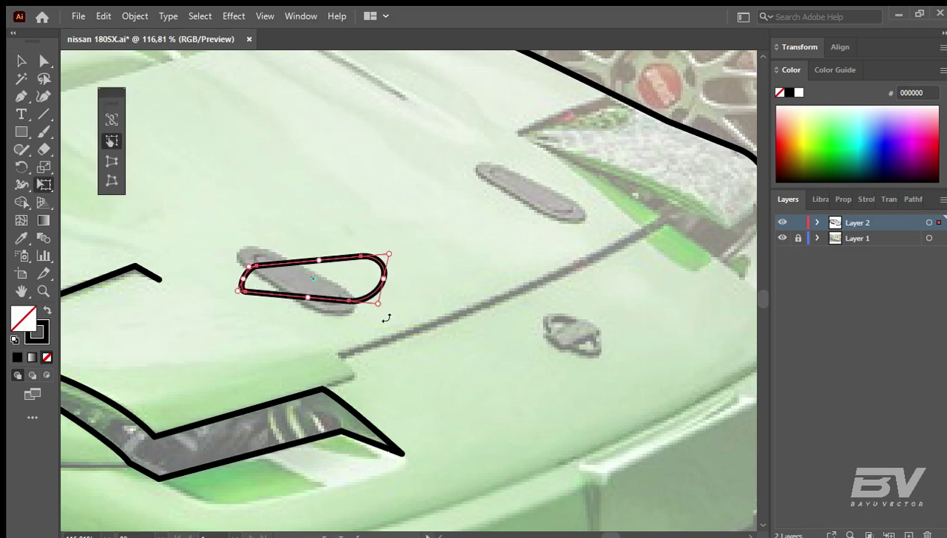
pyautogui.moveTo(376, 298); pyautogui.dragTo(343, 328)
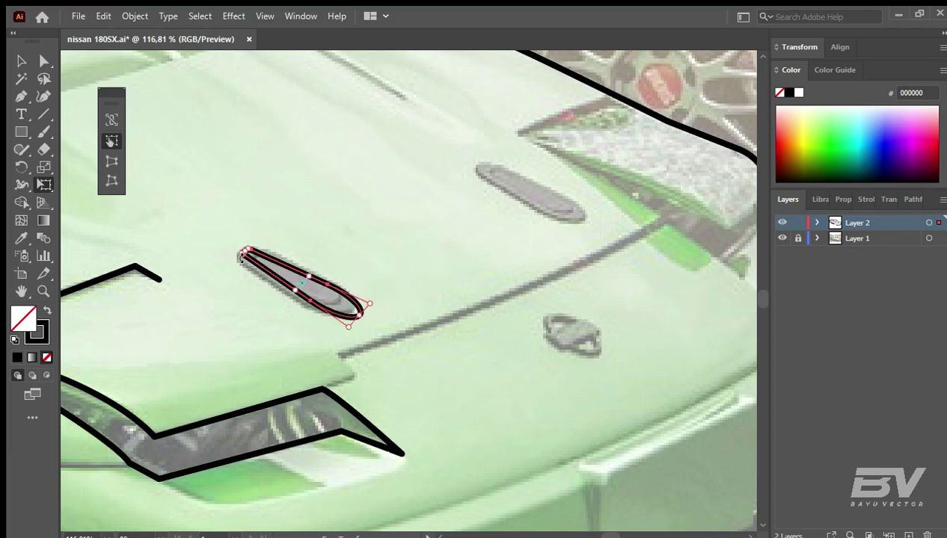
pyautogui.moveTo(238, 253); pyautogui.dragTo(227, 257)
pyautogui.moveTo(357, 318)
pyautogui.mouseDown()
pyautogui.moveTo(337, 327)
pyautogui.moveTo(570, 222)
pyautogui.moveTo(571, 243)
pyautogui.moveTo(305, 379)
pyautogui.mouseUp()
pyautogui.press('v')
# Step: Pen-trace the right headlight lid as a closed wedge shape
pyautogui.press('p')
pyautogui.click(330, 238)
pyautogui.click(241, 273)
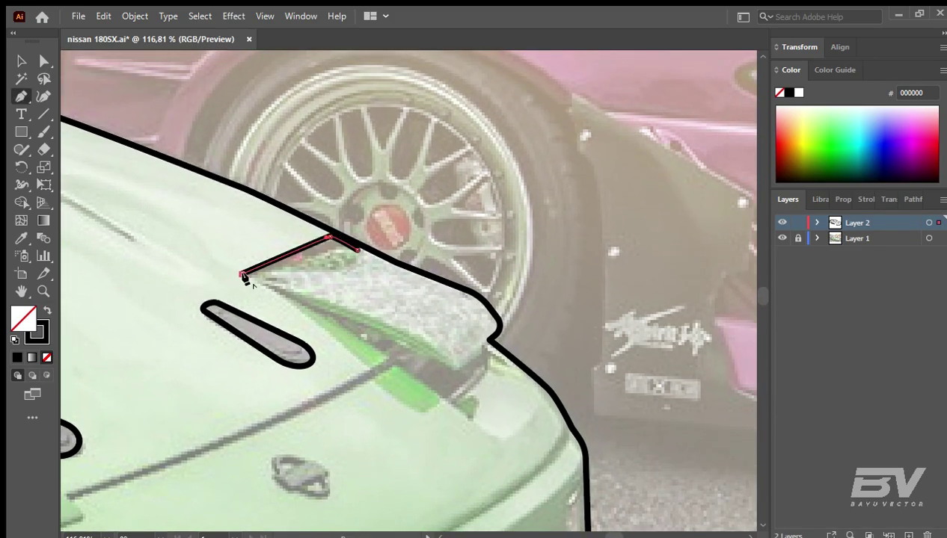
pyautogui.moveTo(447, 404); pyautogui.dragTo(484, 447)
pyautogui.keyDown('alt'); pyautogui.click(447, 404); pyautogui.keyUp('alt')
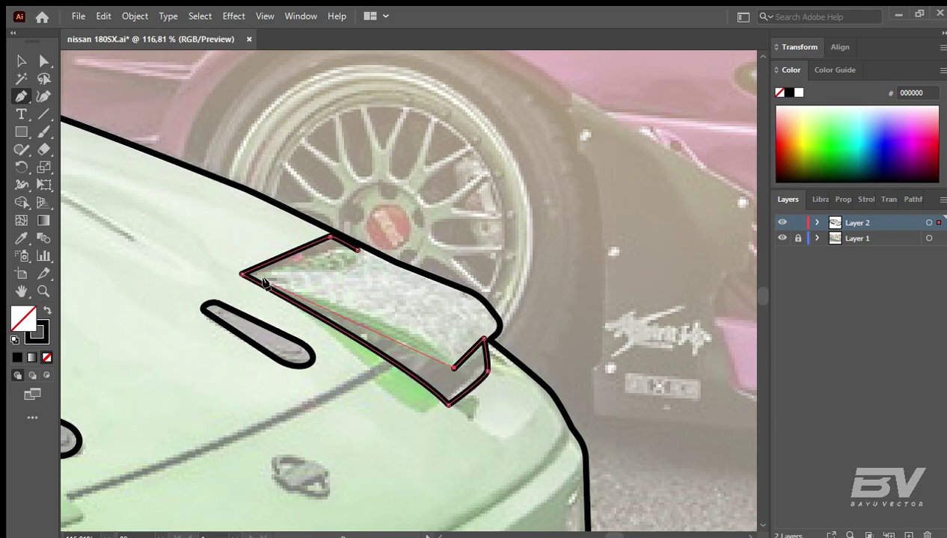
pyautogui.click(241, 274)
pyautogui.keyDown('ctrl'); pyautogui.click(246, 296); pyautogui.keyUp('ctrl')
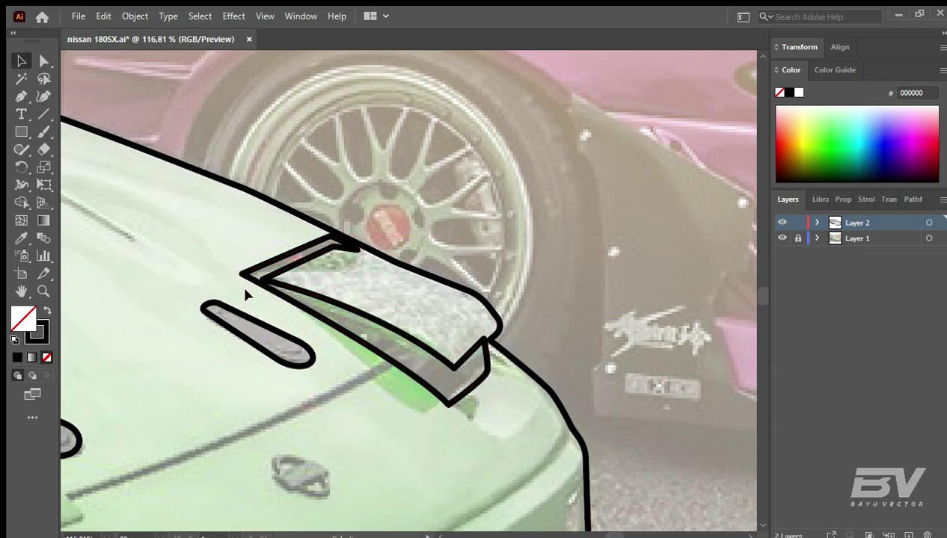
pyautogui.hotkey('ctrl', '0')
pyautogui.press('z')
pyautogui.moveTo(388, 419)
pyautogui.mouseDown()
pyautogui.moveTo(460, 370)
pyautogui.moveTo(359, 306)
pyautogui.mouseUp()
# Step: Show the Properties panel and Pen-trace the bumper's upper edge with a short vertical step
pyautogui.click(836, 205)
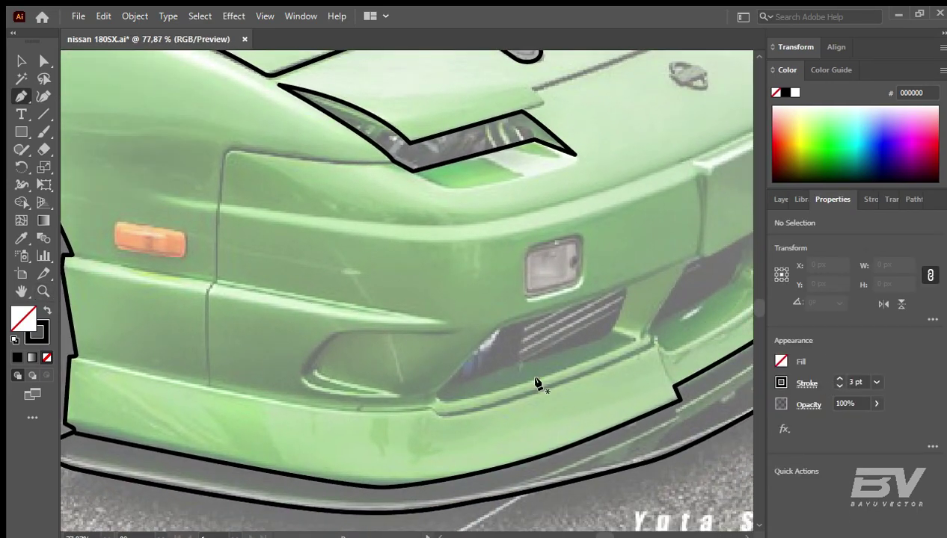
pyautogui.scroll(-1, 190, 360)
pyautogui.click(77, 334)
pyautogui.click(429, 387)
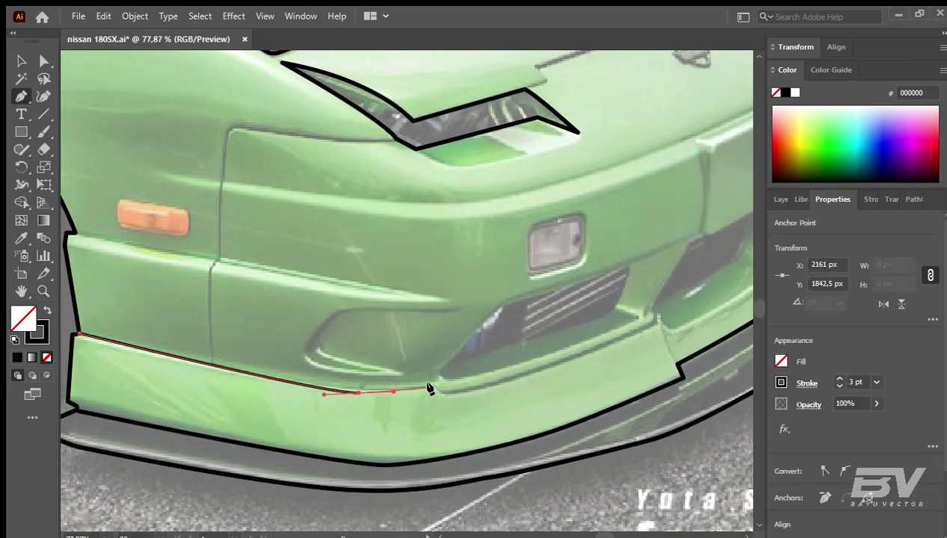
pyautogui.hscroll(5, 363, 387)
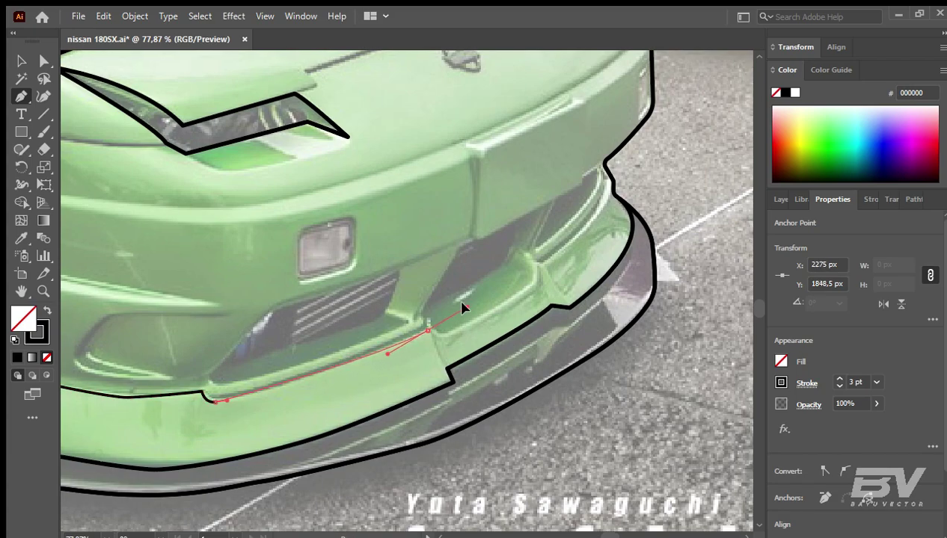
pyautogui.click(430, 311)
pyautogui.scroll(2, 411, 341)
pyautogui.hscroll(2, 411, 341)
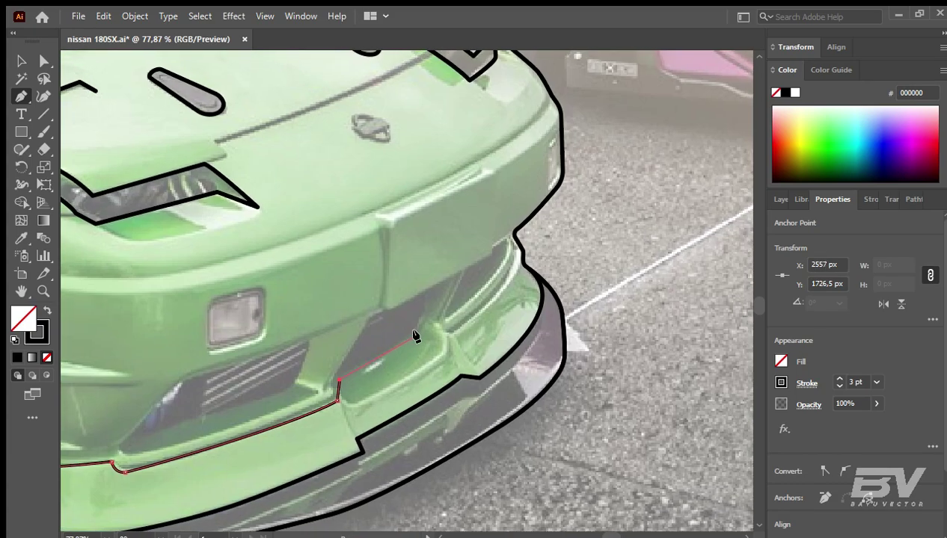
pyautogui.press('v')
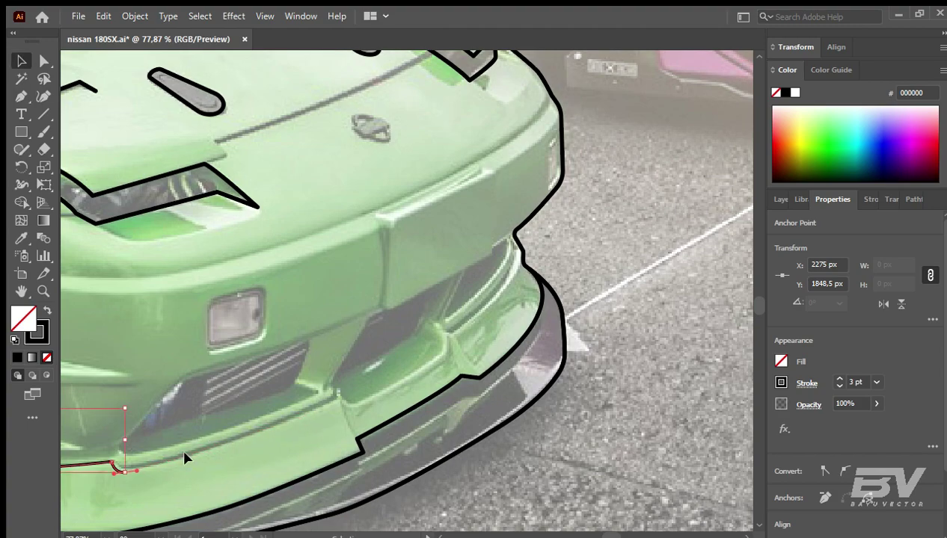
pyautogui.click(179, 458)
# Step: Select the bumper line and pick one of its anchors with Direct Selection
pyautogui.hscroll(-5, 225, 449)
pyautogui.scroll(-1, 224, 448)
pyautogui.click(269, 435)
pyautogui.press('a')
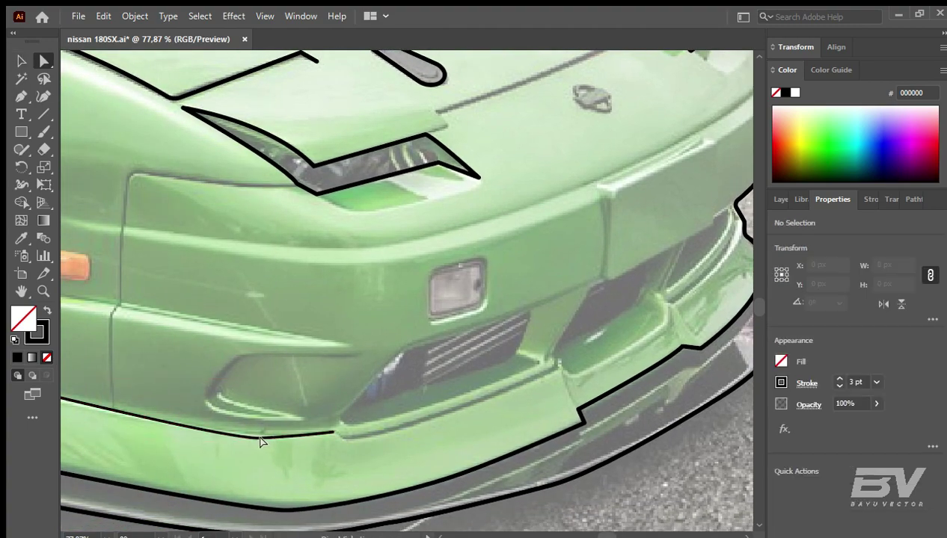
pyautogui.click(253, 436)
pyautogui.hscroll(-4, 524, 439)
pyautogui.click(289, 342)
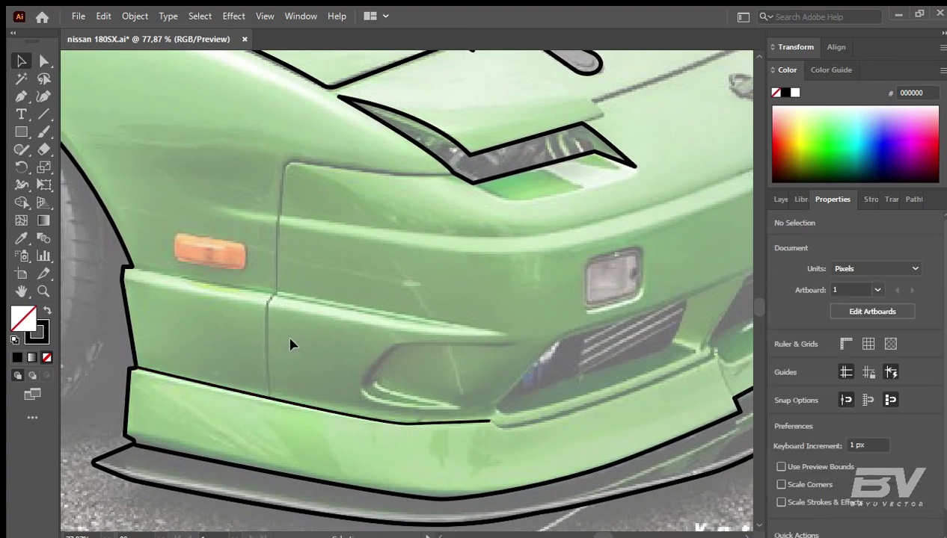
# Step: Trace the fender seam from headlight to bumper and round its top corner
pyautogui.press('p')
pyautogui.scroll(2, 423, 297)
pyautogui.click(283, 232)
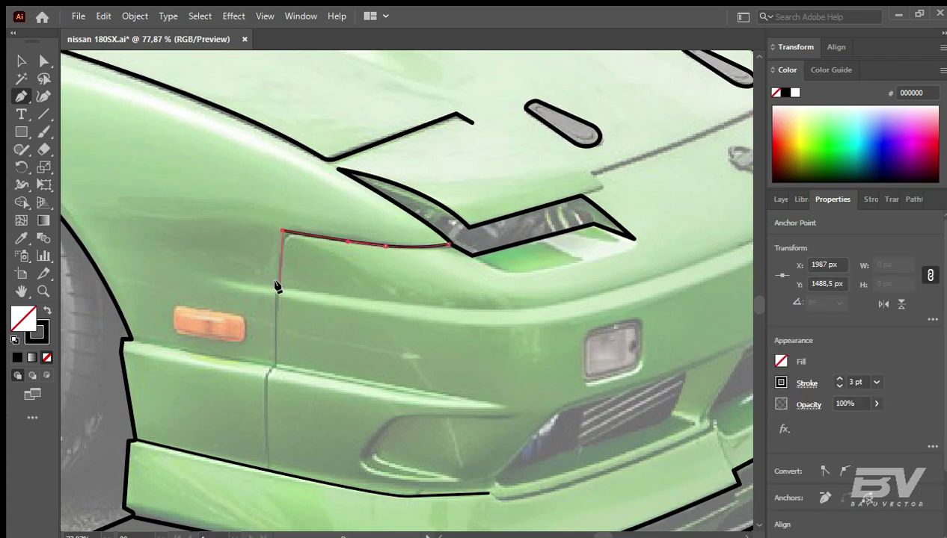
pyautogui.click(267, 468)
pyautogui.press('a')
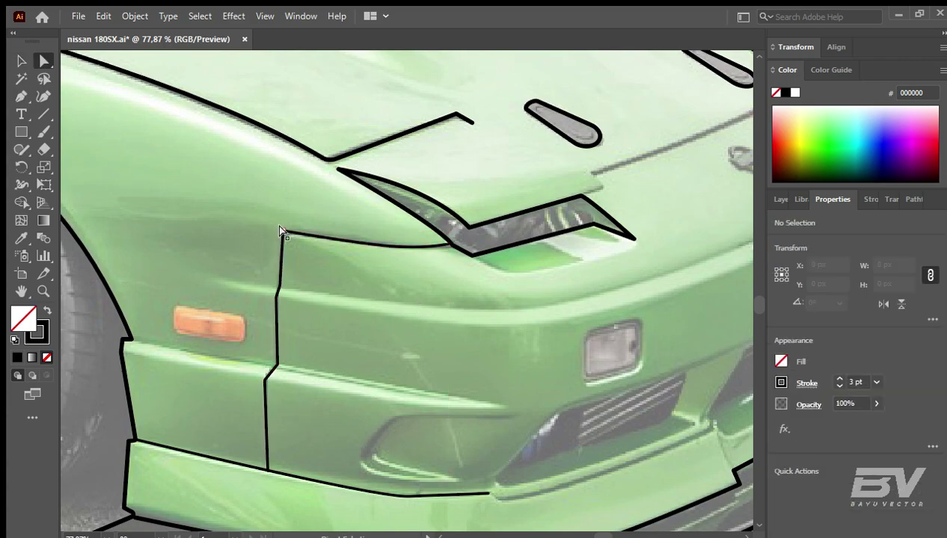
pyautogui.click(282, 233)
pyautogui.moveTo(290, 241); pyautogui.dragTo(295, 246)
pyautogui.click(294, 399)
pyautogui.press('o')
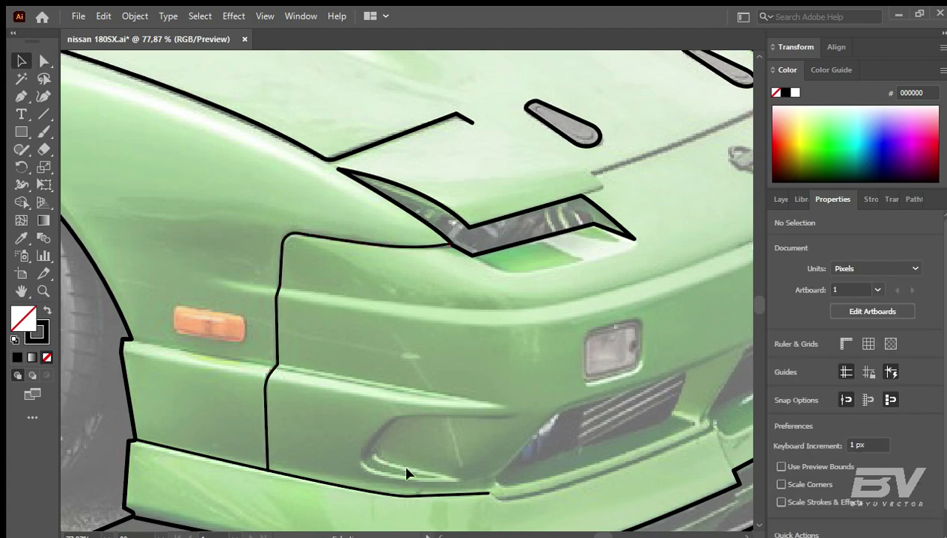
pyautogui.keyDown('alt'); pyautogui.scroll(3, 394, 384); pyautogui.keyUp('alt')
# Step: Outline the small vent above the fog light recess and round its corners
pyautogui.press('p')
pyautogui.click(484, 351)
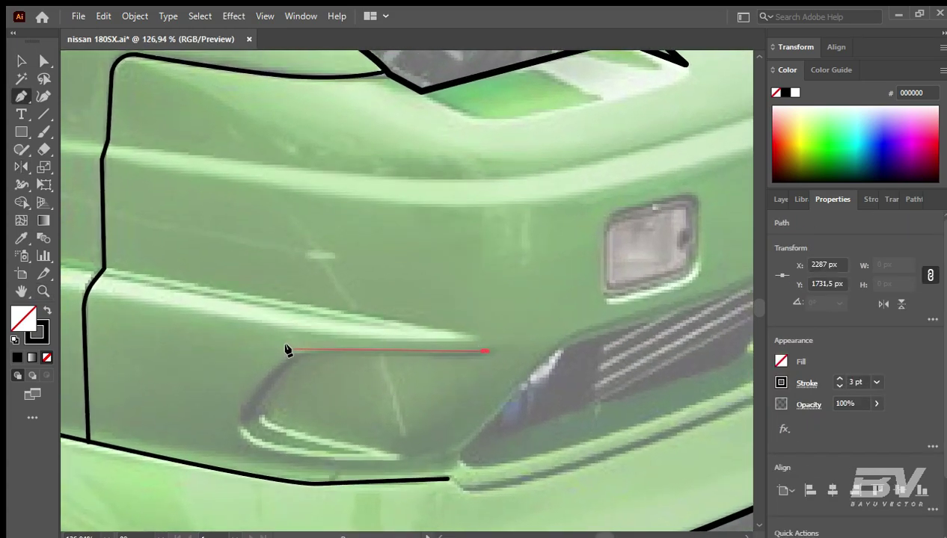
pyautogui.click(289, 350)
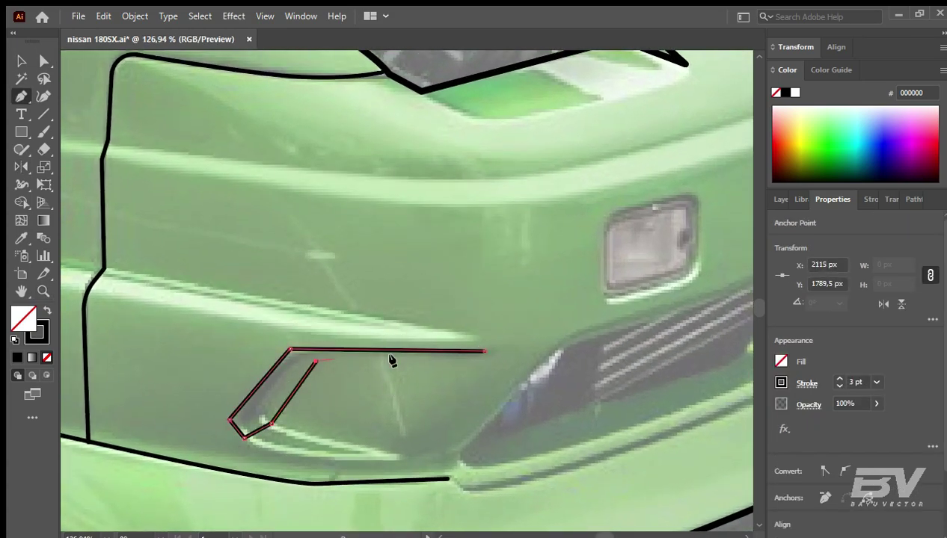
pyautogui.click(484, 350)
pyautogui.press('a')
pyautogui.moveTo(295, 356); pyautogui.dragTo(300, 360)
pyautogui.click(314, 361)
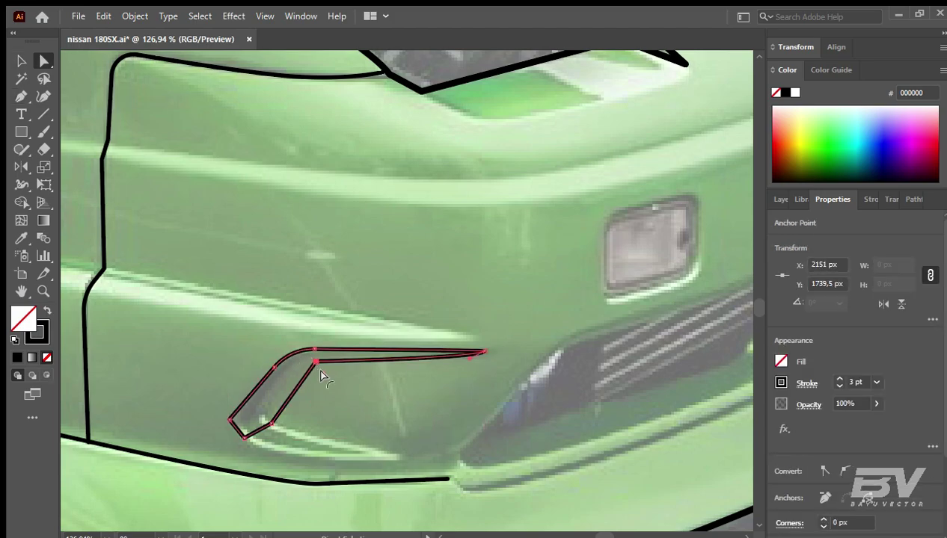
pyautogui.moveTo(254, 432)
pyautogui.mouseDown()
pyautogui.moveTo(254, 408)
pyautogui.moveTo(243, 424)
pyautogui.mouseUp()
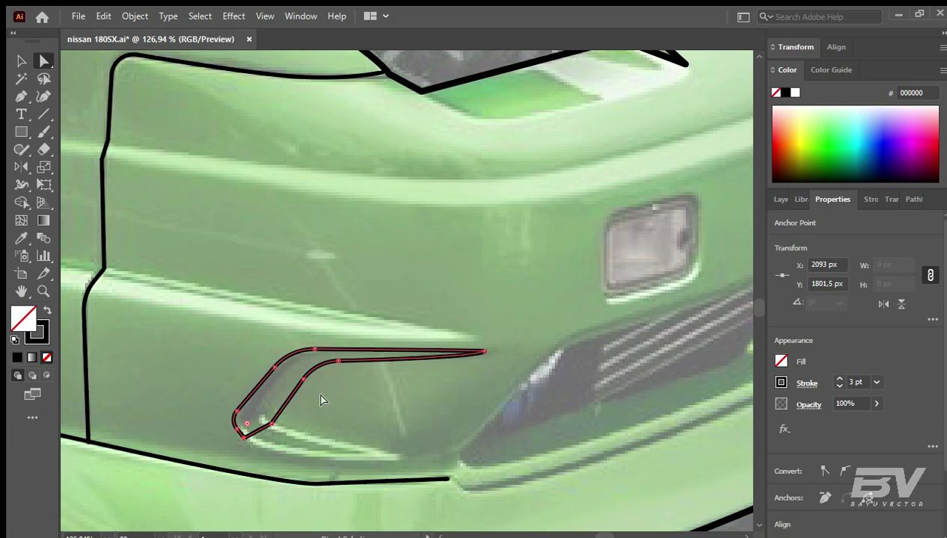
pyautogui.press('p')
pyautogui.keyDown('ctrl'); pyautogui.click(322, 419); pyautogui.keyUp('ctrl')
# Step: Trace the grille opening as a closed outline with rounded upper-left and right corners
pyautogui.hscroll(5, 308, 398)
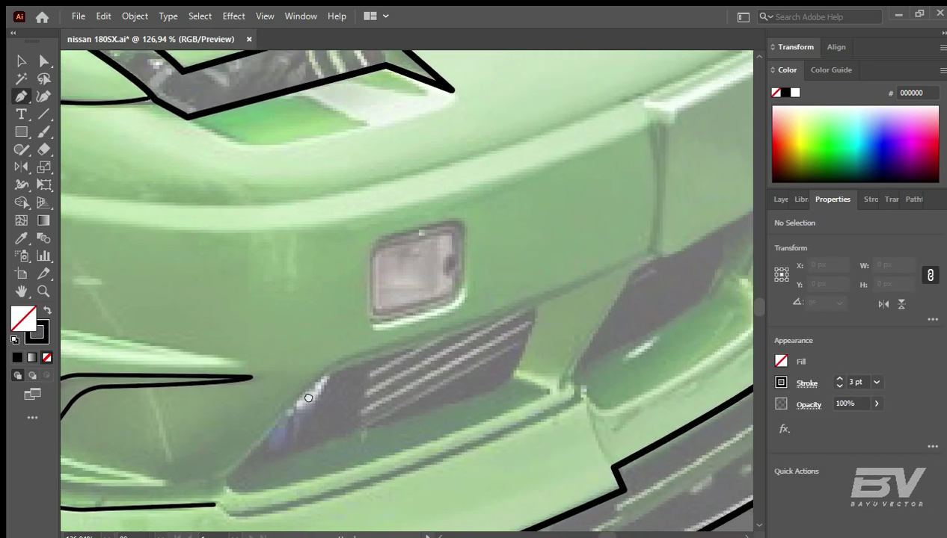
pyautogui.scroll(-1, 308, 398)
pyautogui.click(213, 453)
pyautogui.click(314, 348)
pyautogui.click(525, 280)
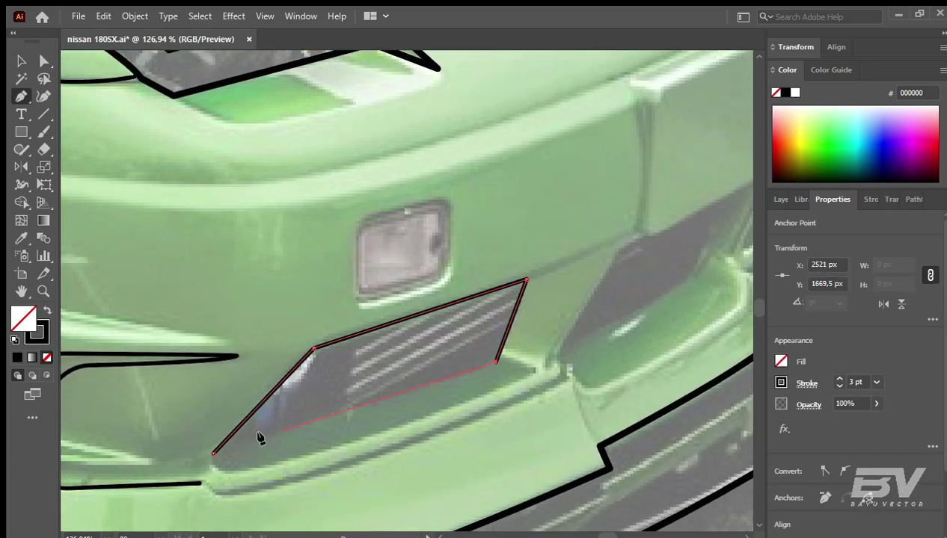
pyautogui.click(213, 453)
pyautogui.press('a')
pyautogui.click(314, 348)
pyautogui.moveTo(320, 358); pyautogui.dragTo(333, 368)
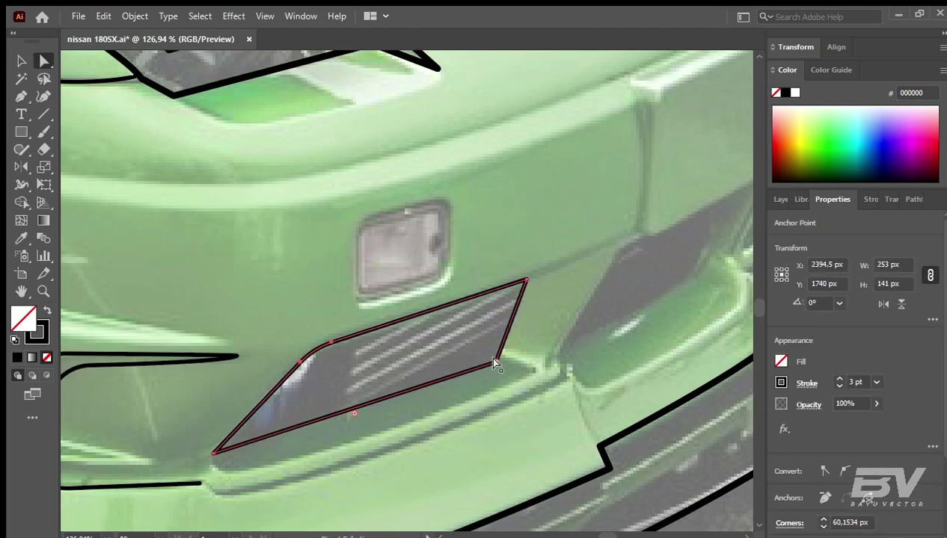
pyautogui.moveTo(494, 362); pyautogui.dragTo(484, 353)
pyautogui.click(524, 280)
pyautogui.moveTo(516, 294); pyautogui.dragTo(511, 301)
pyautogui.press('v')
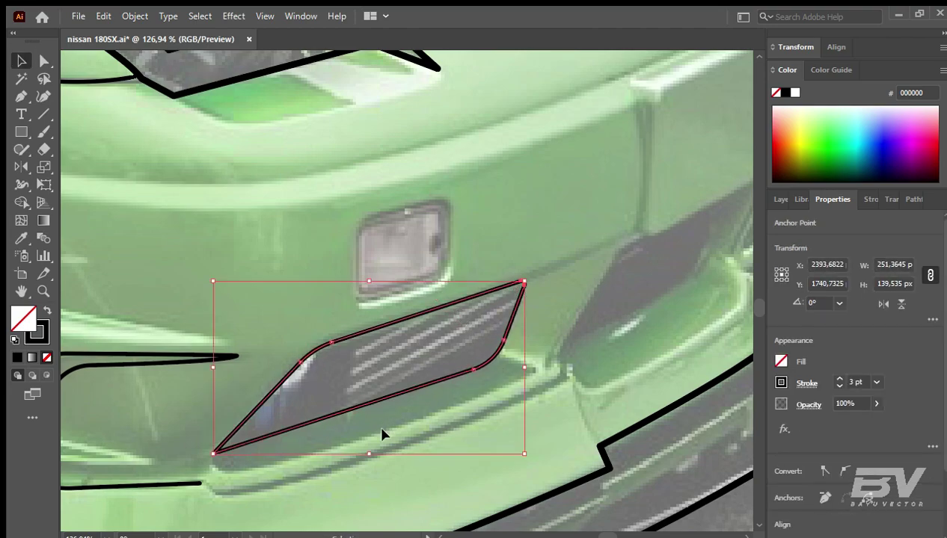
pyautogui.click(381, 433)
# Step: Trace the lower lip strip along the bumper and round its bottom-left corner
pyautogui.press('p')
pyautogui.scroll(-1, 404, 407)
pyautogui.click(517, 309)
pyautogui.click(566, 329)
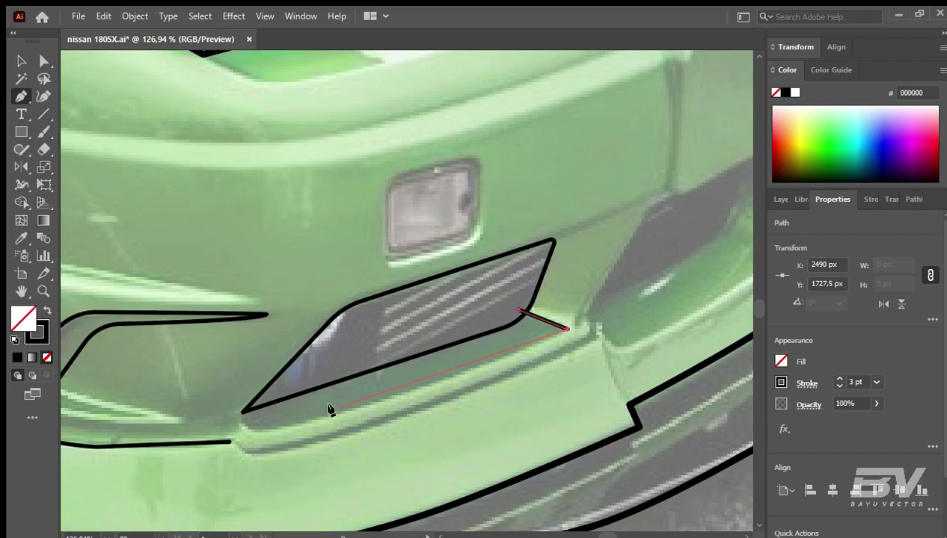
pyautogui.click(331, 417)
pyautogui.click(258, 432)
pyautogui.click(517, 310)
pyautogui.press('v')
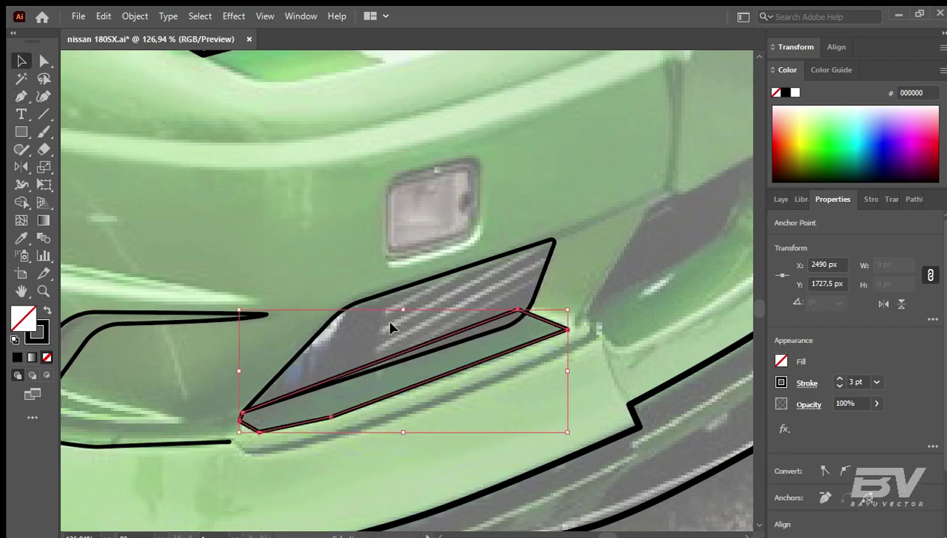
pyautogui.click(254, 433)
pyautogui.press('a')
pyautogui.moveTo(259, 432); pyautogui.dragTo(270, 422)
pyautogui.click(566, 329)
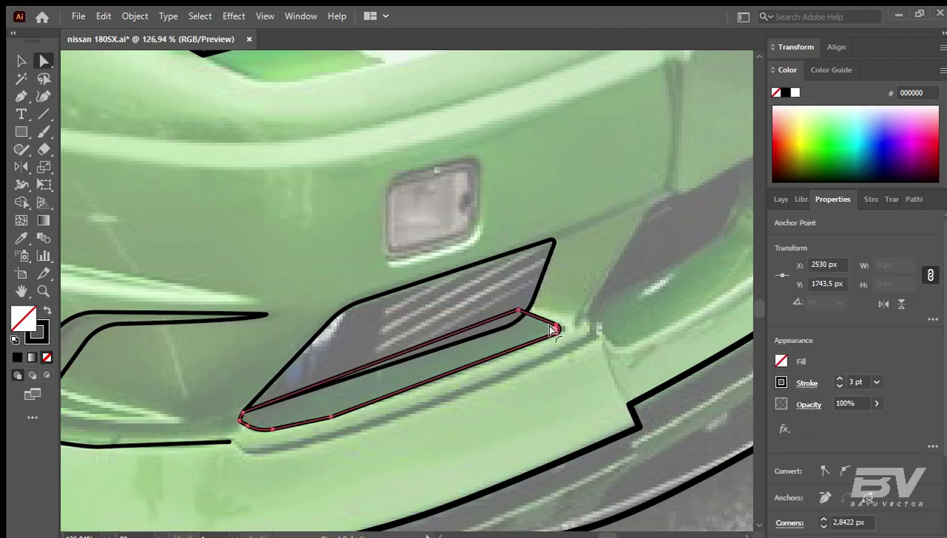
# Step: Combine the lip strip with the grille outline using the shape-combining options
pyautogui.press('v')
pyautogui.keyDown('shift'); pyautogui.click(553, 269); pyautogui.keyUp('shift')
pyautogui.click(913, 199)
pyautogui.click(651, 383)
pyautogui.press('p')
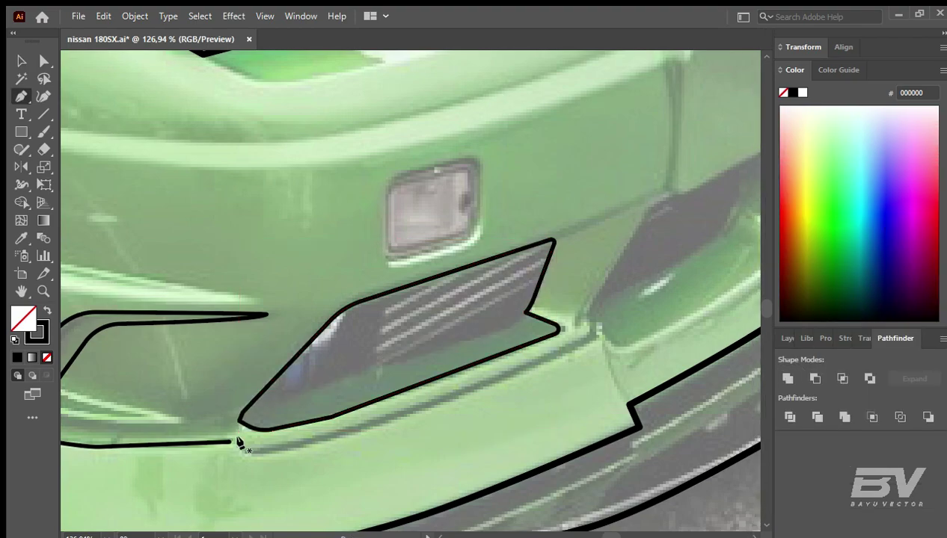
# Step: Outline the right intake from the lip strip along the bumper's lower edge
pyautogui.click(589, 334)
pyautogui.click(584, 308)
pyautogui.moveTo(632, 228); pyautogui.dragTo(364, 366)
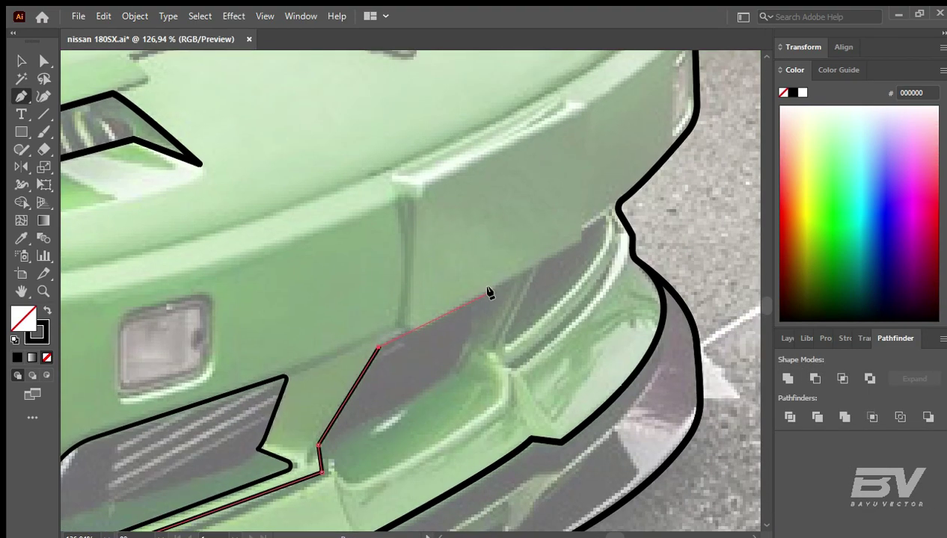
pyautogui.click(518, 275)
pyautogui.click(462, 355)
pyautogui.click(443, 385)
pyautogui.click(329, 447)
pyautogui.click(329, 475)
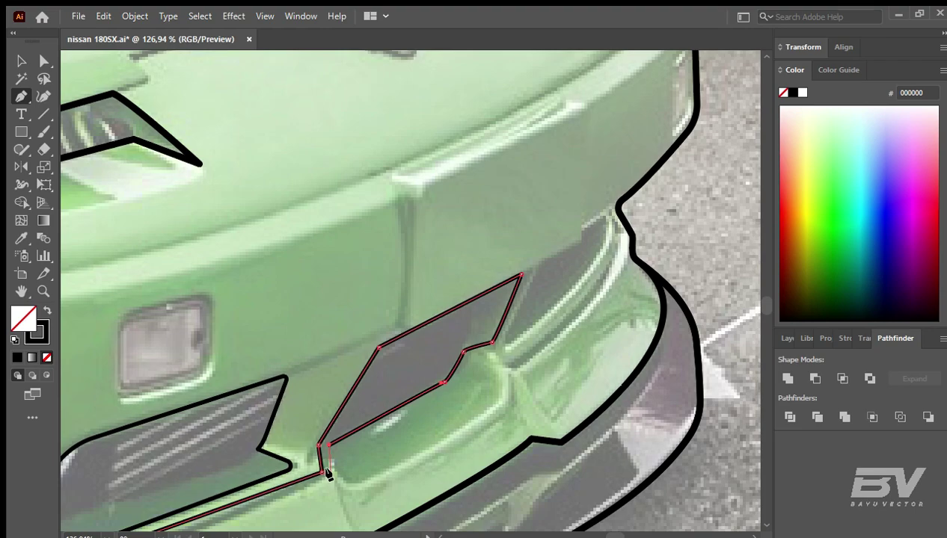
pyautogui.scroll(-3, 324, 466)
pyautogui.click(251, 419)
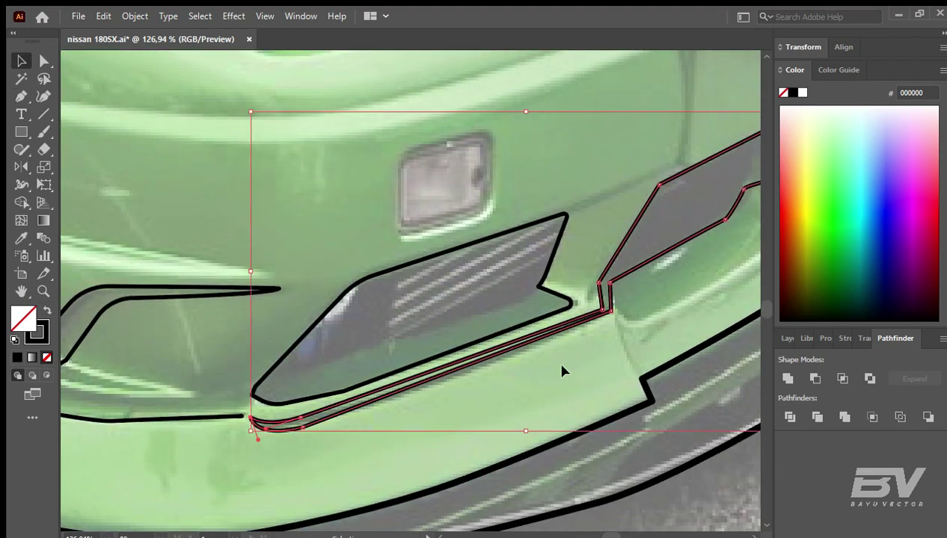
pyautogui.press('a')
pyautogui.click(609, 315)
pyautogui.moveTo(610, 316); pyautogui.dragTo(493, 406)
# Step: Draw the wedge-shaped corner vent with a curved closing edge
pyautogui.press('p')
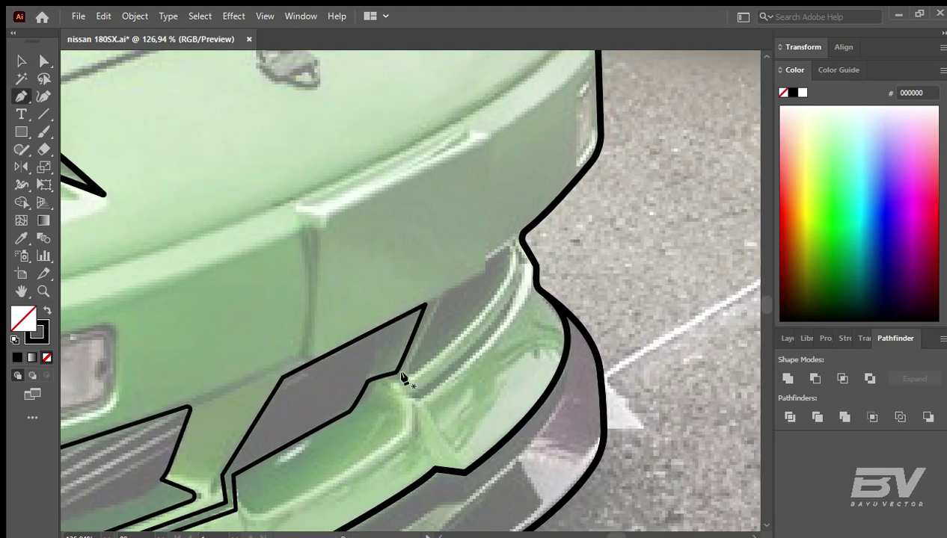
pyautogui.click(442, 293)
pyautogui.click(484, 271)
pyautogui.click(483, 261)
pyautogui.moveTo(403, 379); pyautogui.dragTo(267, 479)
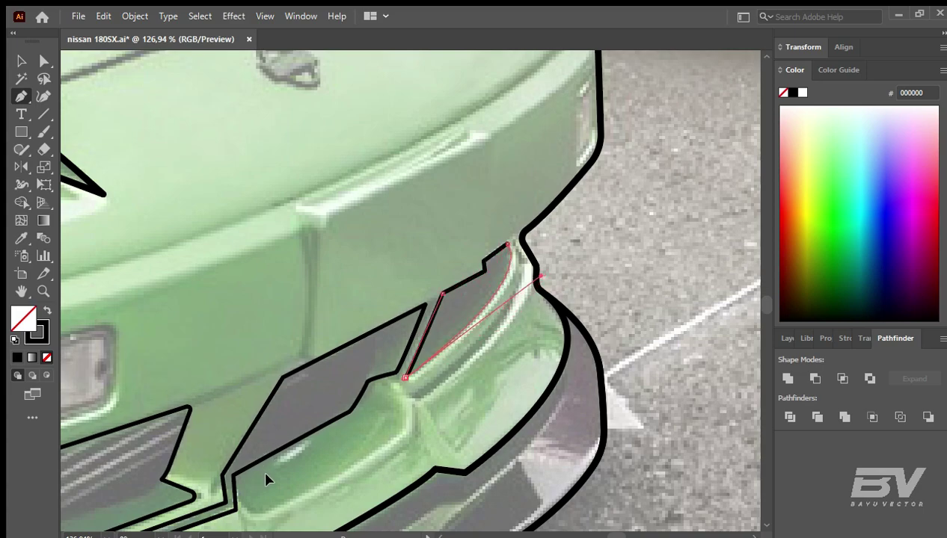
pyautogui.press('v')
pyautogui.click(540, 359)
# Step: Add a curved strip below the corner vent and a thin sliver along the lower intake edge
pyautogui.scroll(1, 445, 405)
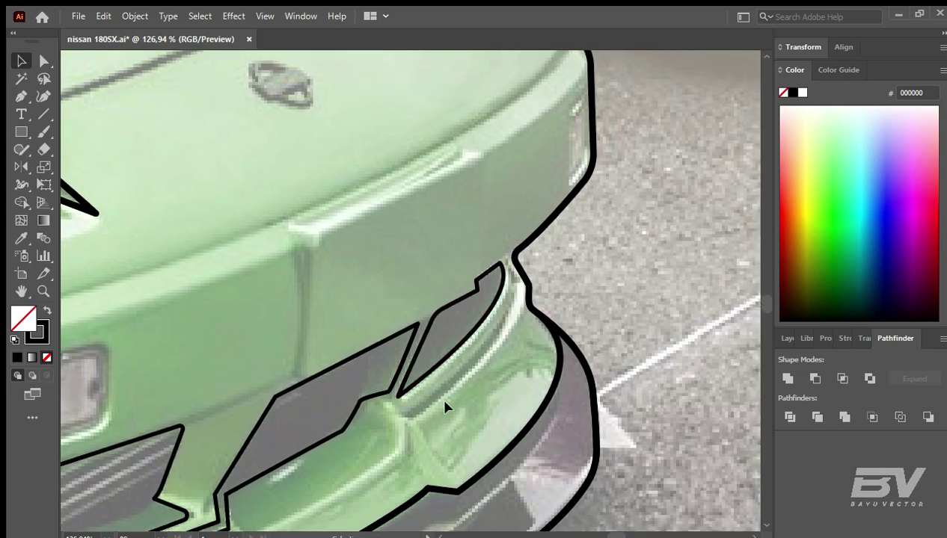
pyautogui.moveTo(513, 303); pyautogui.dragTo(509, 301)
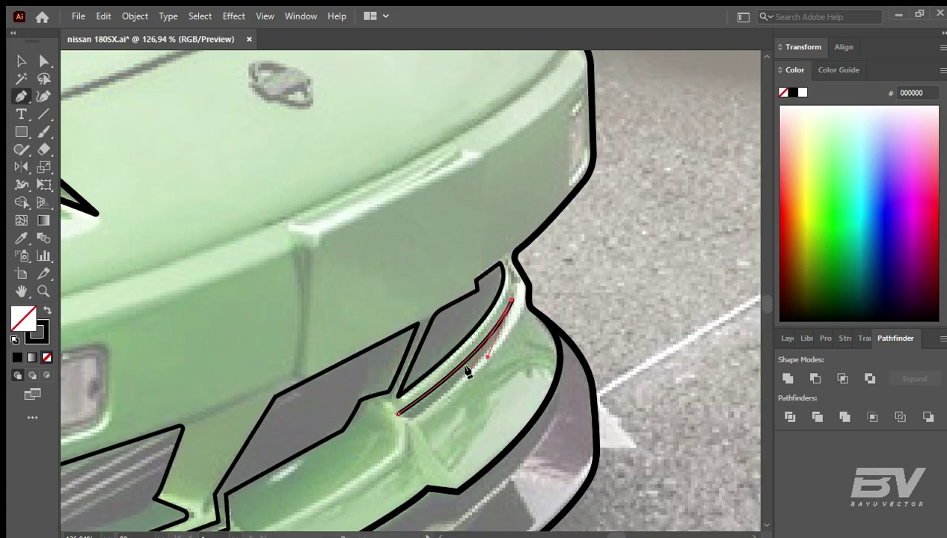
pyautogui.moveTo(398, 414)
pyautogui.mouseDown()
pyautogui.moveTo(412, 419)
pyautogui.moveTo(455, 324)
pyautogui.mouseUp()
pyautogui.keyDown('ctrl'); pyautogui.click(413, 450); pyautogui.keyUp('ctrl')
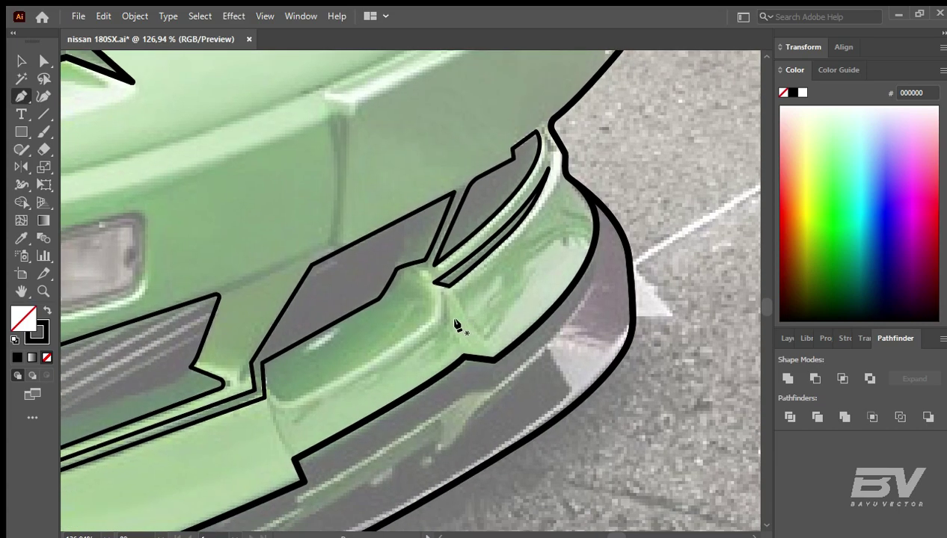
pyautogui.click(302, 409)
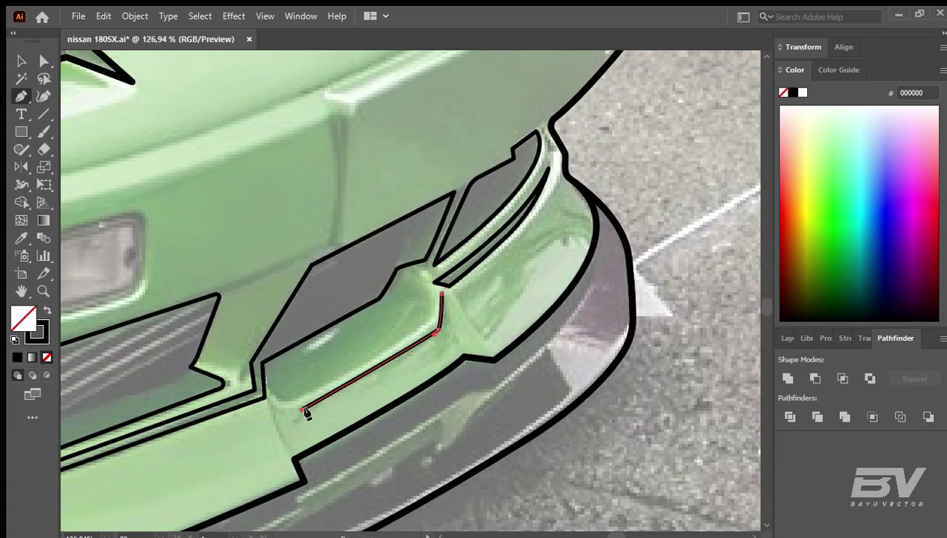
pyautogui.click(439, 336)
pyautogui.keyDown('ctrl'); pyautogui.click(440, 336); pyautogui.keyUp('ctrl')
pyautogui.moveTo(578, 171); pyautogui.dragTo(518, 260)
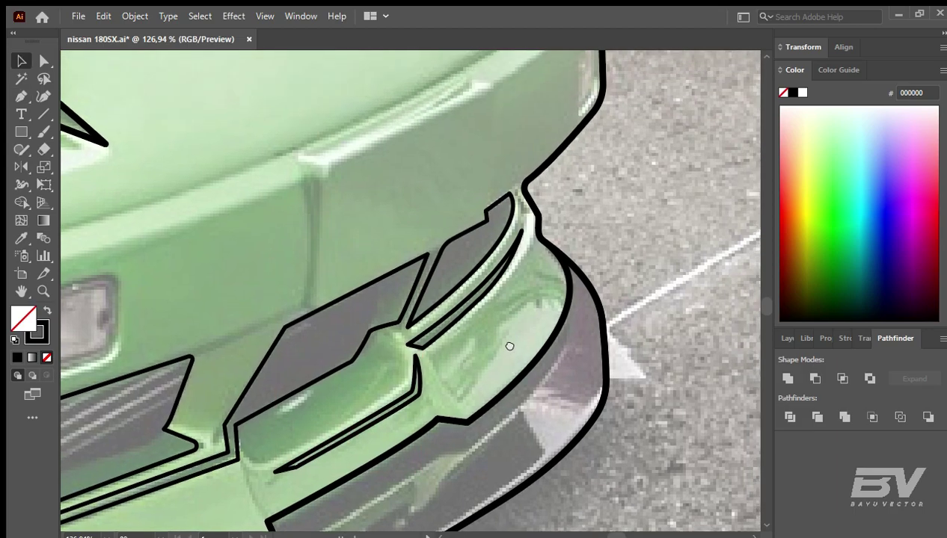
pyautogui.scroll(3, 545, 269)
pyautogui.hscroll(-5, 526, 300)
# Step: Save the drawing and zoom in on the fog light
pyautogui.keyDown('alt'); pyautogui.scroll(-3, 524, 264); pyautogui.keyUp('alt')
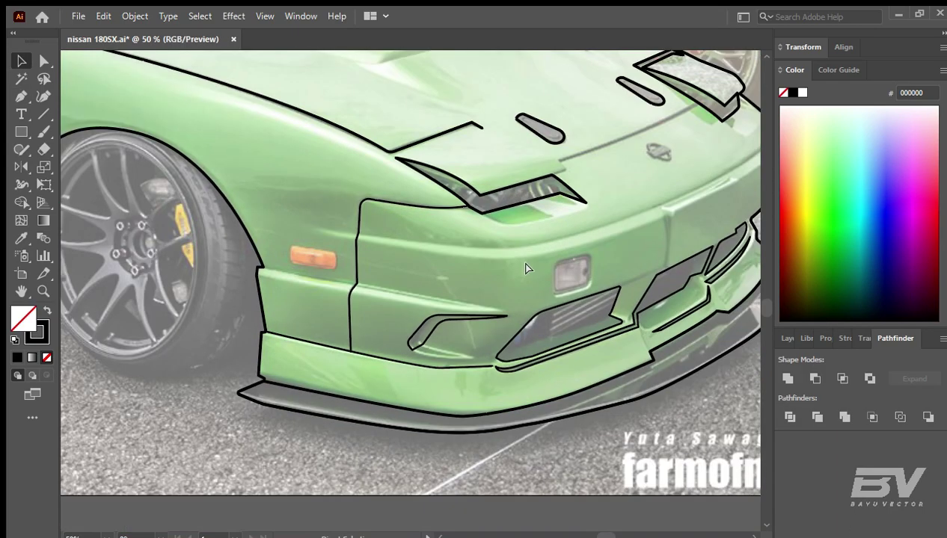
pyautogui.hotkey('ctrl', 's')
pyautogui.hscroll(3, 355, 349)
pyautogui.press('z')
pyautogui.moveTo(430, 338); pyautogui.dragTo(478, 343)
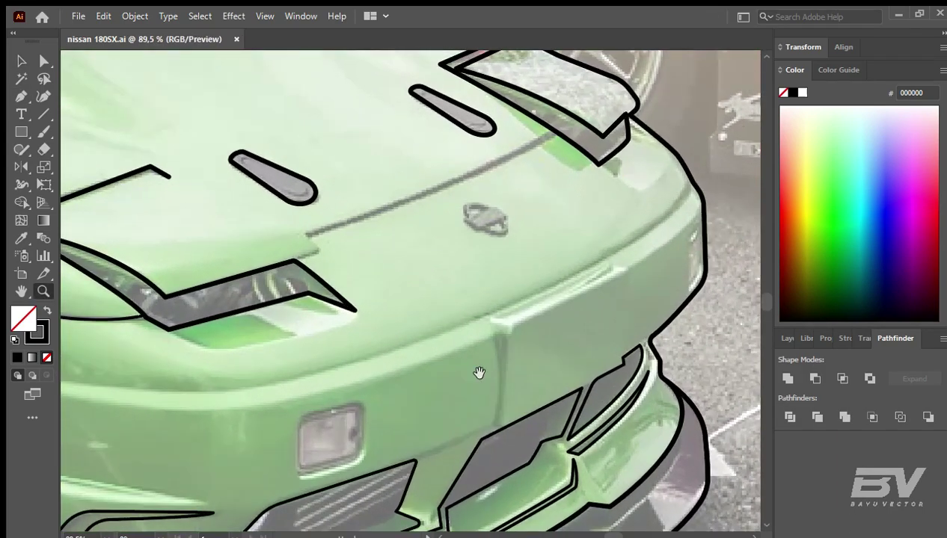
# Step: Draw a rounded, slanted rectangle matching the fog light
pyautogui.moveTo(295, 380); pyautogui.dragTo(370, 439)
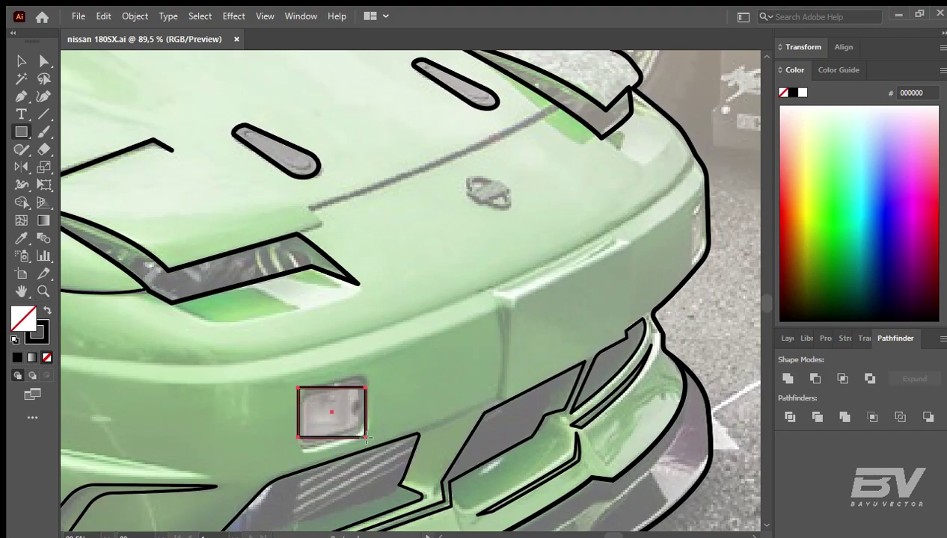
pyautogui.press('a')
pyautogui.moveTo(307, 390); pyautogui.dragTo(312, 396)
pyautogui.press('e')
pyautogui.moveTo(376, 415); pyautogui.dragTo(376, 406)
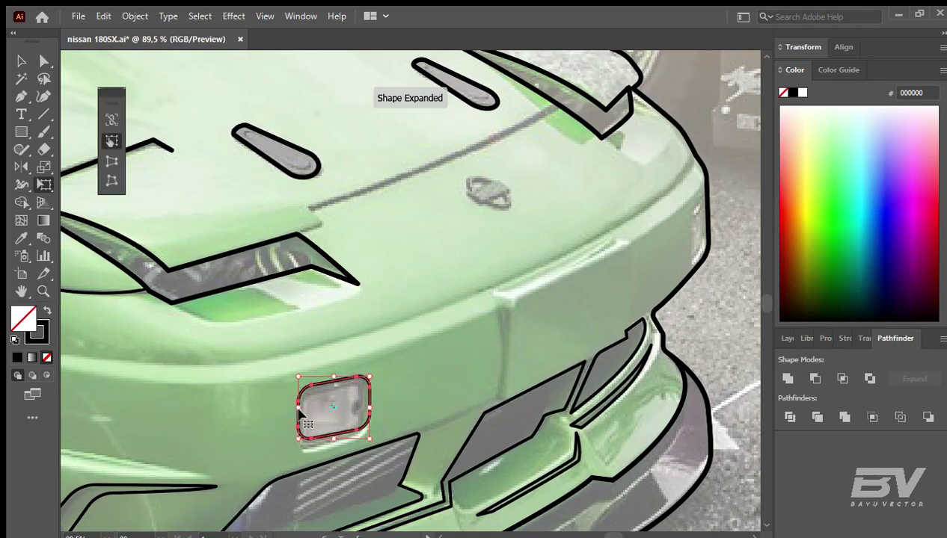
pyautogui.press('v')
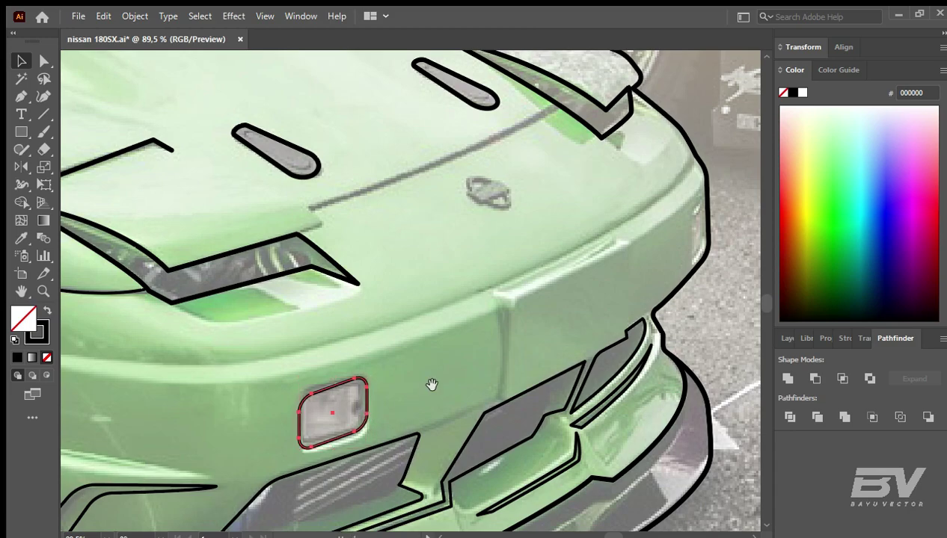
# Step: Copy the fog light shape to the bumper's right edge as a narrower slanted marker
pyautogui.moveTo(431, 384); pyautogui.dragTo(372, 399)
pyautogui.moveTo(273, 429)
pyautogui.mouseDown()
pyautogui.moveTo(613, 249)
pyautogui.moveTo(633, 264)
pyautogui.mouseUp()
pyautogui.press('e')
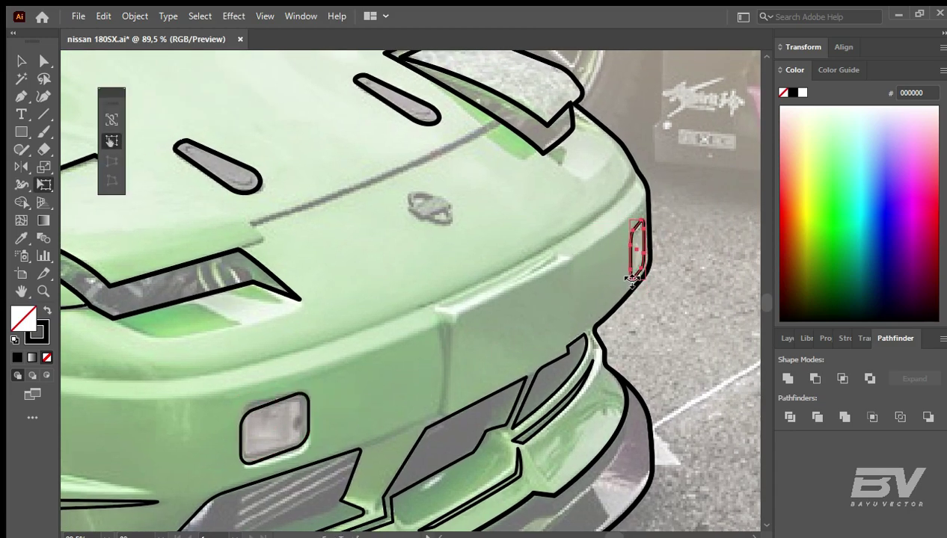
pyautogui.press('v')
pyautogui.click(564, 274)
pyautogui.keyDown('alt'); pyautogui.scroll(2, 545, 332); pyautogui.keyUp('alt')
# Step: Trace the bracket-shaped seam from the bumper's center crease down to the grille
pyautogui.press('p')
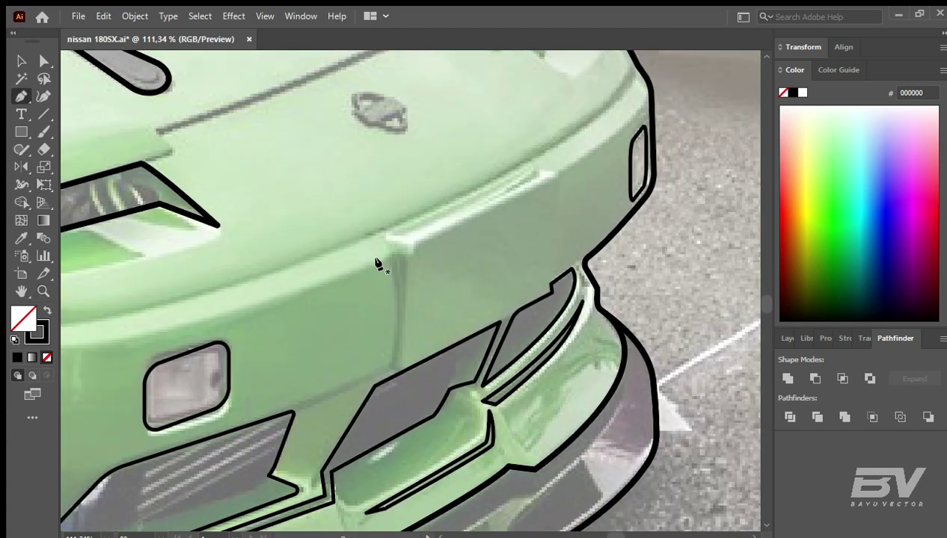
pyautogui.click(377, 263)
pyautogui.scroll(-3, 438, 262)
pyautogui.click(432, 182)
pyautogui.click(310, 346)
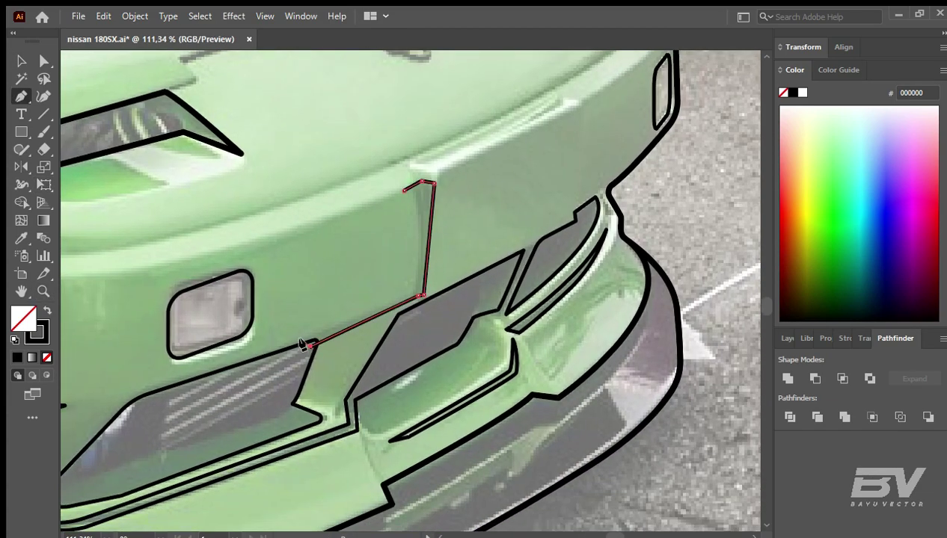
pyautogui.click(416, 199)
pyautogui.click(404, 191)
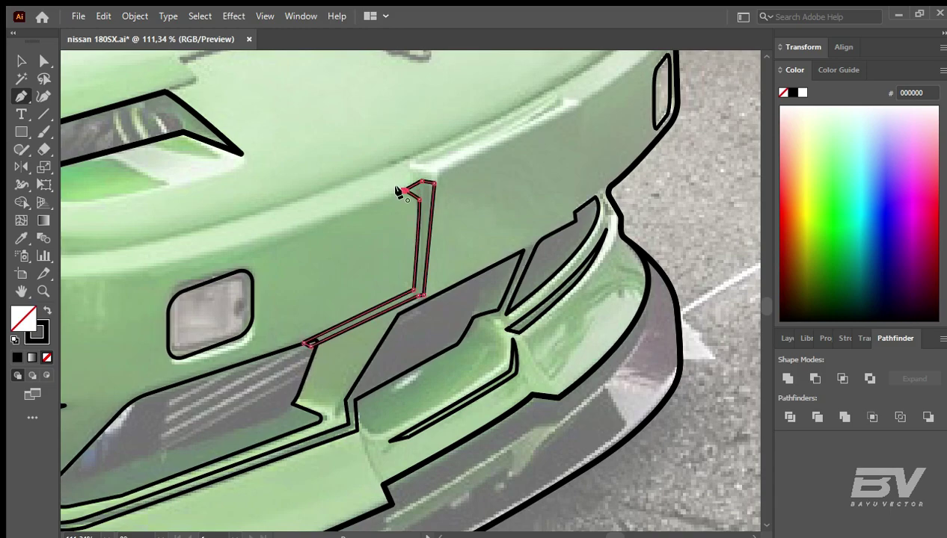
pyautogui.press('v')
pyautogui.scroll(5, 384, 172)
# Step: Adjust the bracket shape's corner anchor and clear the selection
pyautogui.click(469, 239)
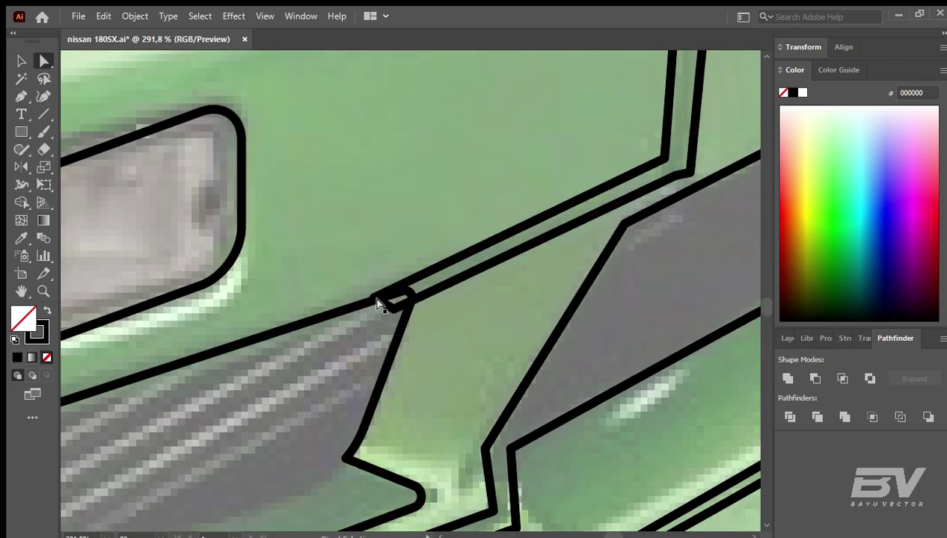
pyautogui.click(378, 303)
pyautogui.press('v')
pyautogui.click(497, 331)
# Step: Fit the whole car in view and save the document
pyautogui.hotkey('ctrl', '0')
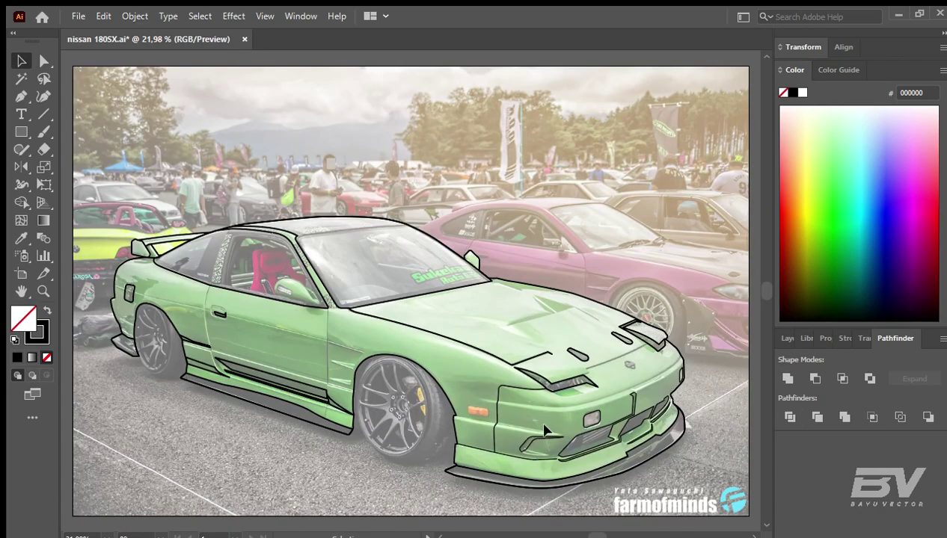
pyautogui.hotkey('ctrl', 's')
pyautogui.scroll(2, 544, 430)
pyautogui.scroll(3, 391, 230)
# Step: Outline the triangular hood vent with a curved crease bending toward it
pyautogui.press('p')
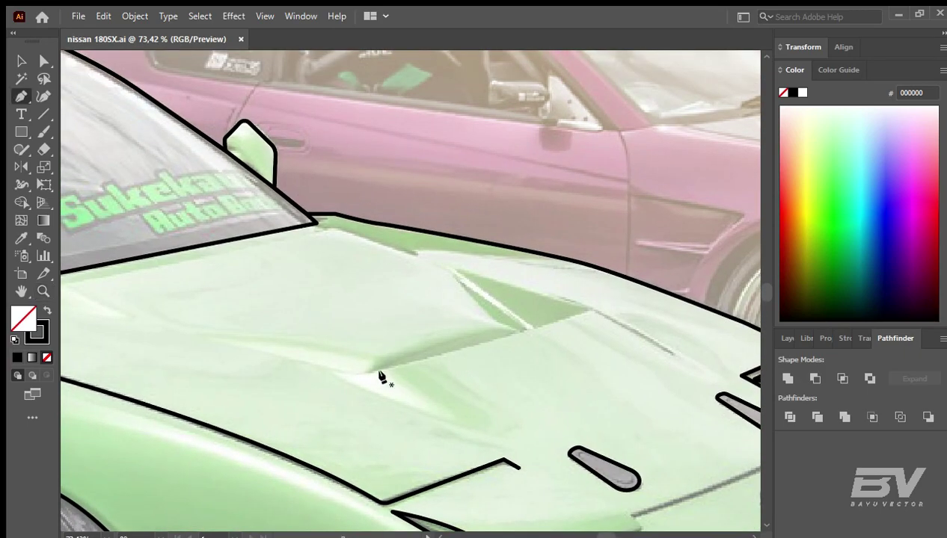
pyautogui.click(414, 365)
pyautogui.click(591, 308)
pyautogui.click(459, 270)
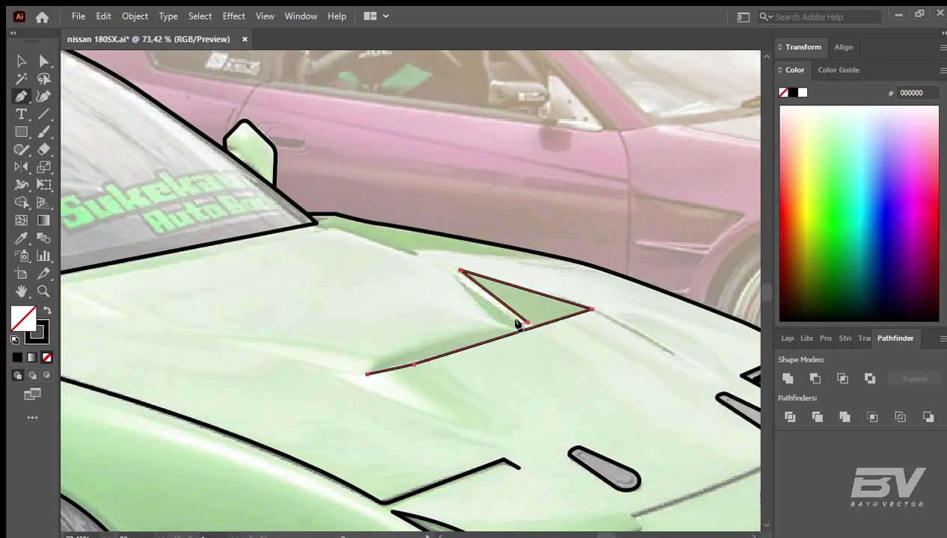
pyautogui.click(366, 373)
pyautogui.click(374, 362)
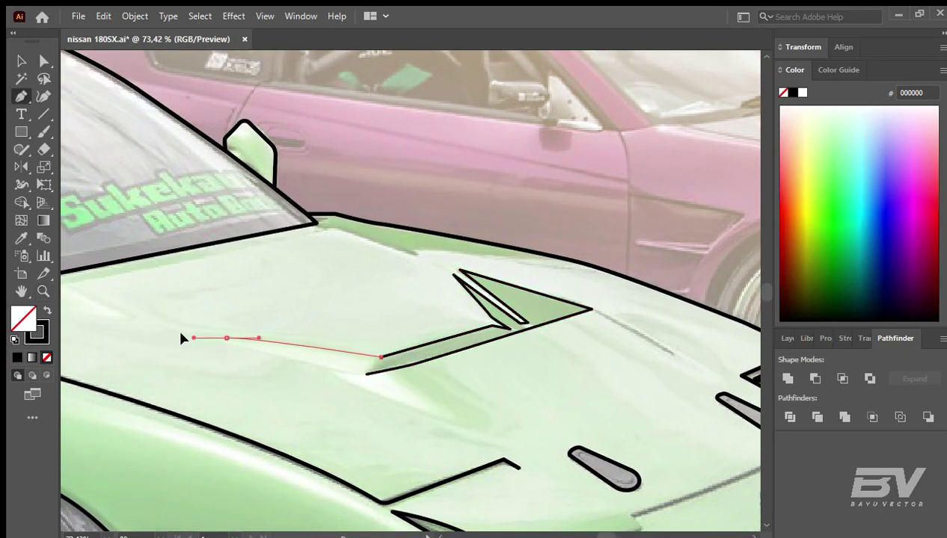
pyautogui.moveTo(226, 338); pyautogui.dragTo(284, 335)
pyautogui.moveTo(374, 361); pyautogui.dragTo(394, 374)
pyautogui.click(367, 373)
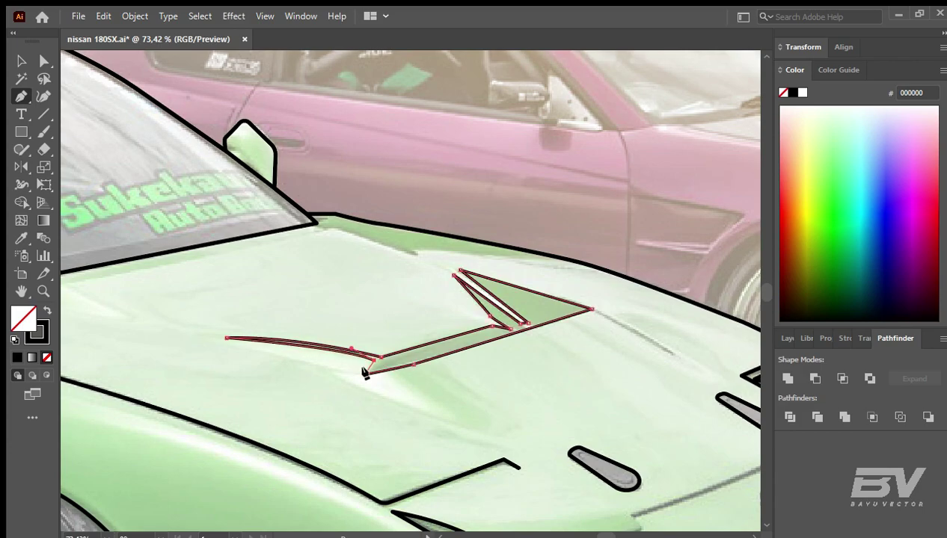
pyautogui.keyDown('ctrl'); pyautogui.click(438, 369); pyautogui.keyUp('ctrl')
pyautogui.scroll(1, 436, 326)
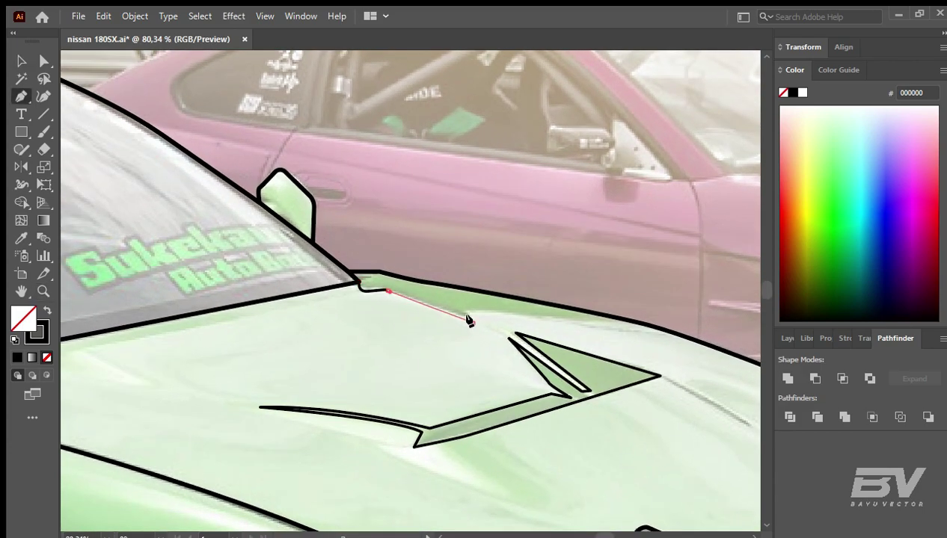
# Step: Trace the cowl outline at the hood's rear and trim the region above the hood line
pyautogui.click(472, 323)
pyautogui.click(463, 310)
pyautogui.click(629, 322)
pyautogui.click(614, 273)
pyautogui.click(603, 269)
pyautogui.click(394, 229)
pyautogui.click(358, 283)
pyautogui.keyDown('ctrl'); pyautogui.keyDown('shift'); pyautogui.click(649, 329); pyautogui.keyUp('shift'); pyautogui.keyUp('ctrl')
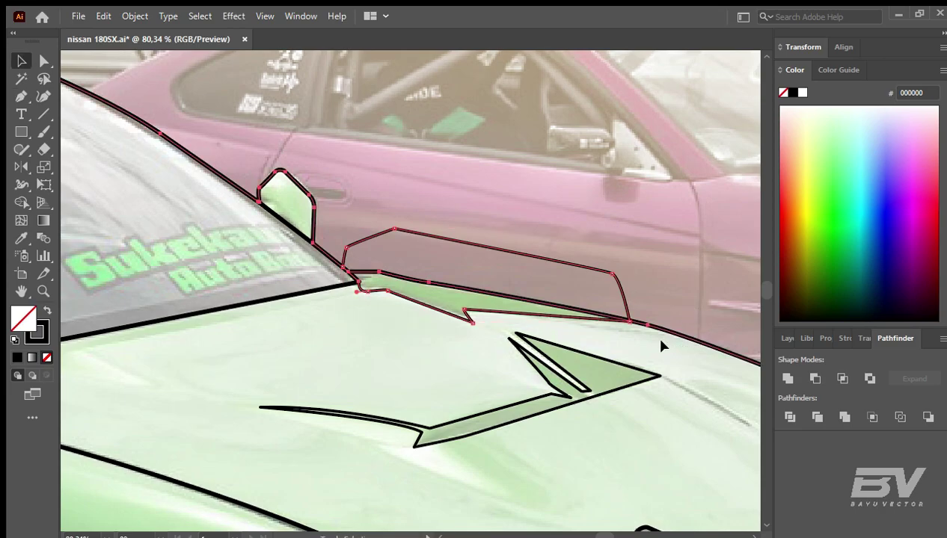
pyautogui.press('v')
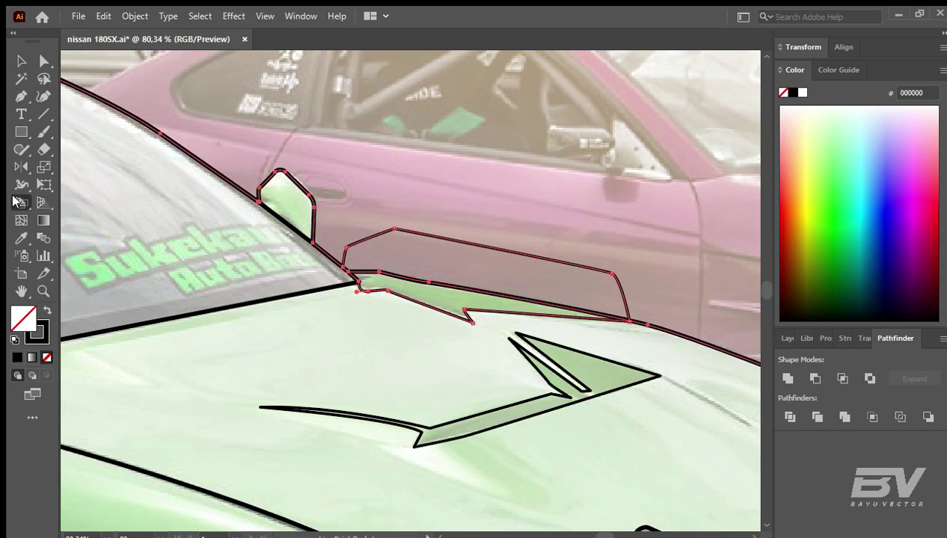
pyautogui.click(21, 202)
pyautogui.keyDown('alt'); pyautogui.click(385, 258); pyautogui.keyUp('alt')
# Step: Deselect everything, fit the drawing in view, save, and zoom into the hood vent
pyautogui.press('v')
pyautogui.hotkey('ctrl', 'shift', 'a')
pyautogui.hotkey('ctrl', '0')
pyautogui.hotkey('ctrl', 's')
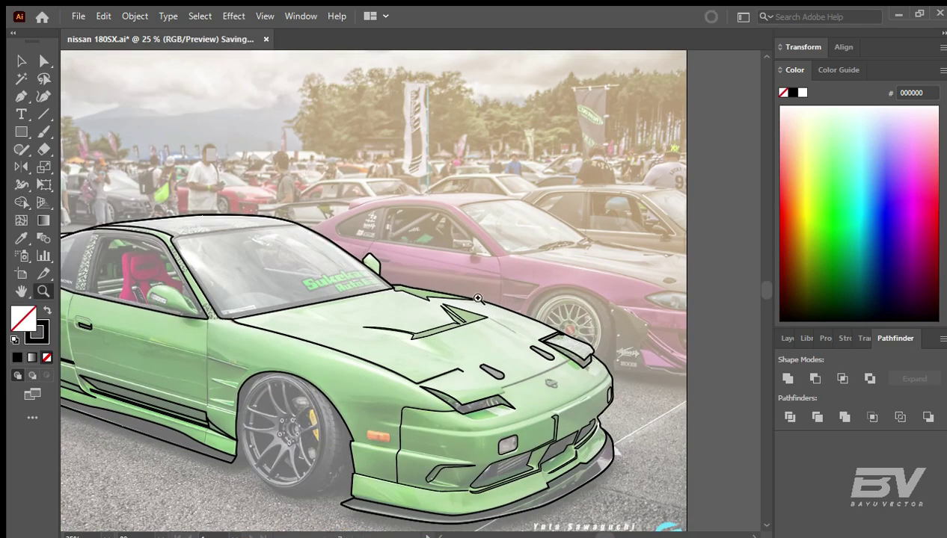
pyautogui.moveTo(477, 298); pyautogui.dragTo(473, 342)
# Step: Draw a crease line from the vent tip and thicken its middle with the Width tool
pyautogui.press('p')
pyautogui.click(403, 298)
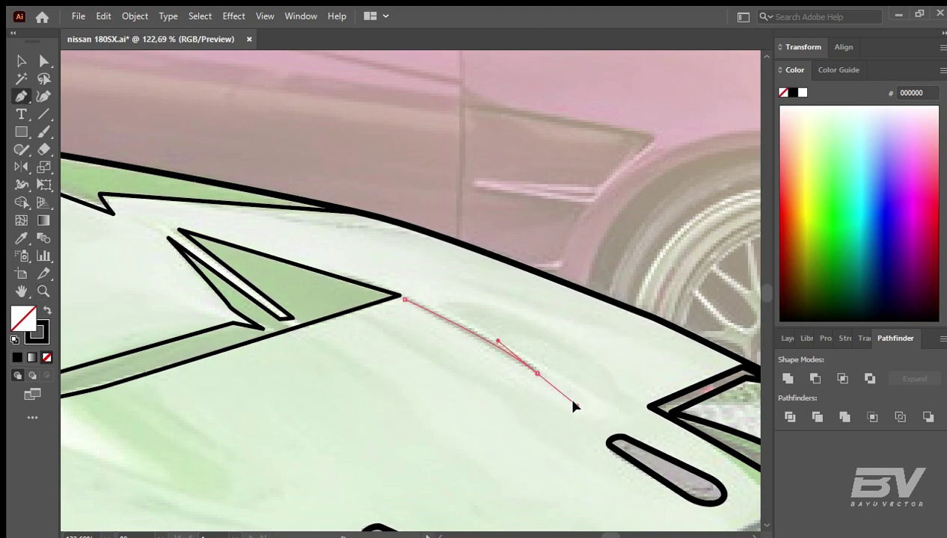
pyautogui.hotkey('ctrl', '+')
pyautogui.hotkey('shift', 'w')
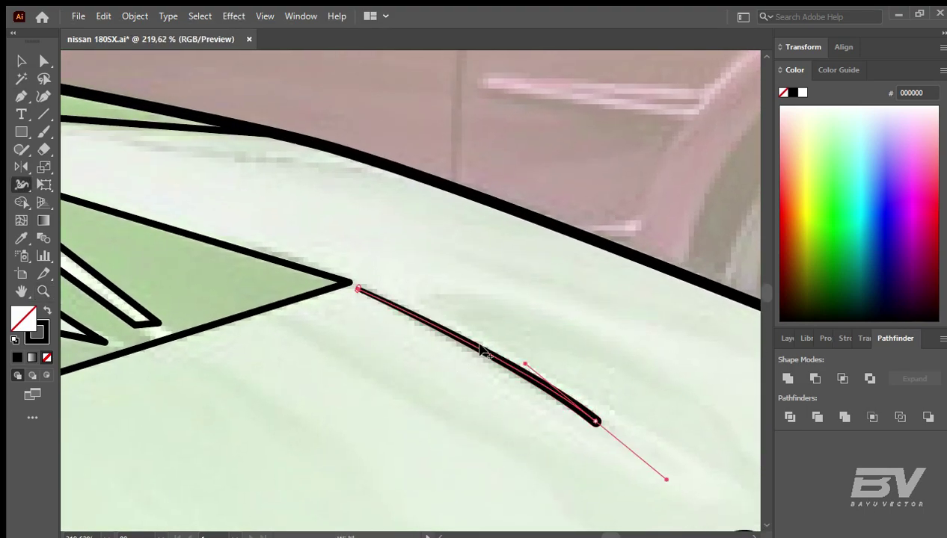
pyautogui.moveTo(481, 349); pyautogui.dragTo(485, 357)
# Step: Zoom in on the car door and begin pen-tracing the lower door seam
pyautogui.press('v')
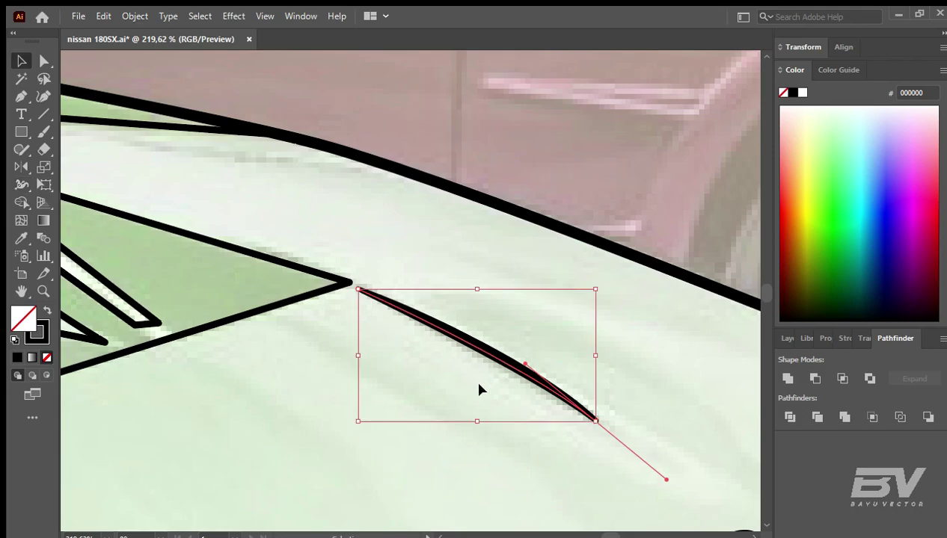
pyautogui.hotkey('ctrl', 'shift', 'a')
pyautogui.hotkey('ctrl', '0')
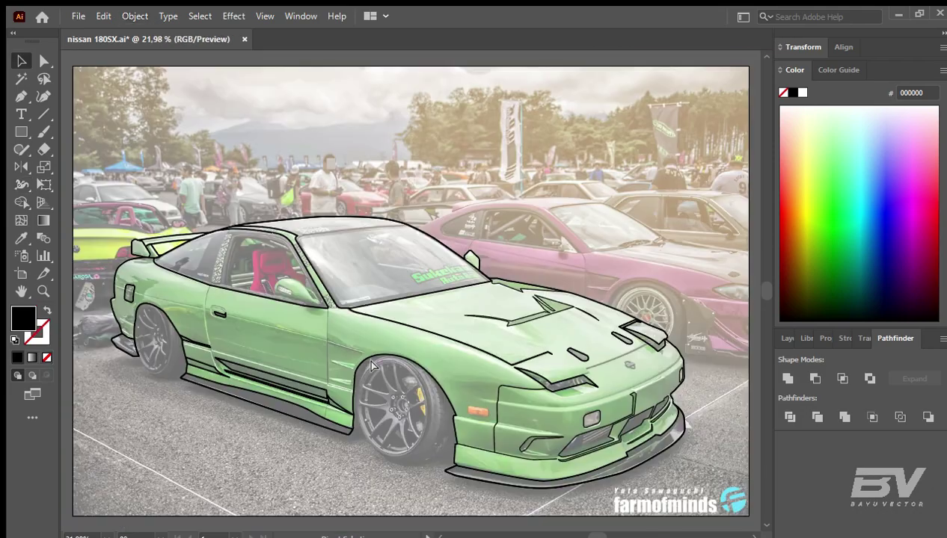
pyautogui.press('z')
pyautogui.moveTo(261, 271); pyautogui.dragTo(301, 271)
pyautogui.hotkey('ctrl', '0')
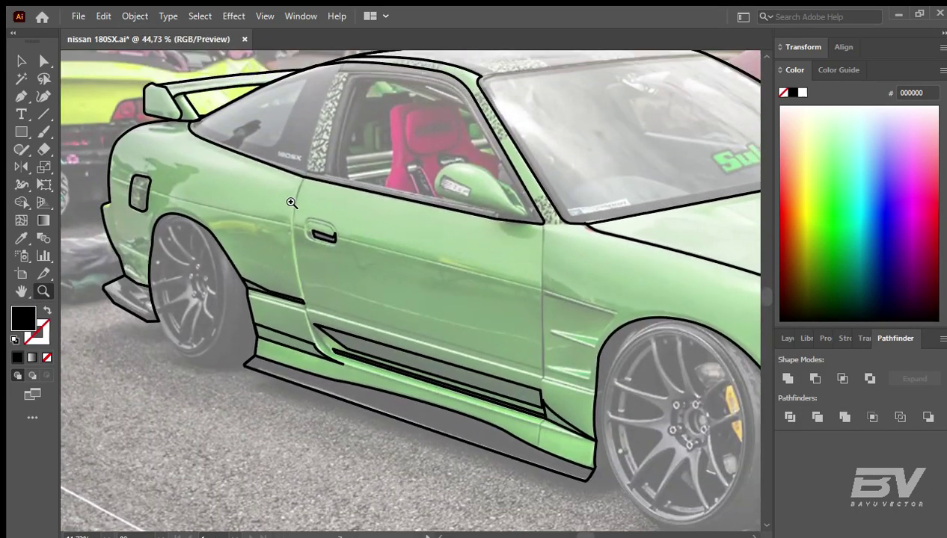
pyautogui.moveTo(284, 172); pyautogui.dragTo(322, 172)
pyautogui.press('p')
pyautogui.scroll(-1, 292, 178)
pyautogui.scroll(-3, 286, 227)
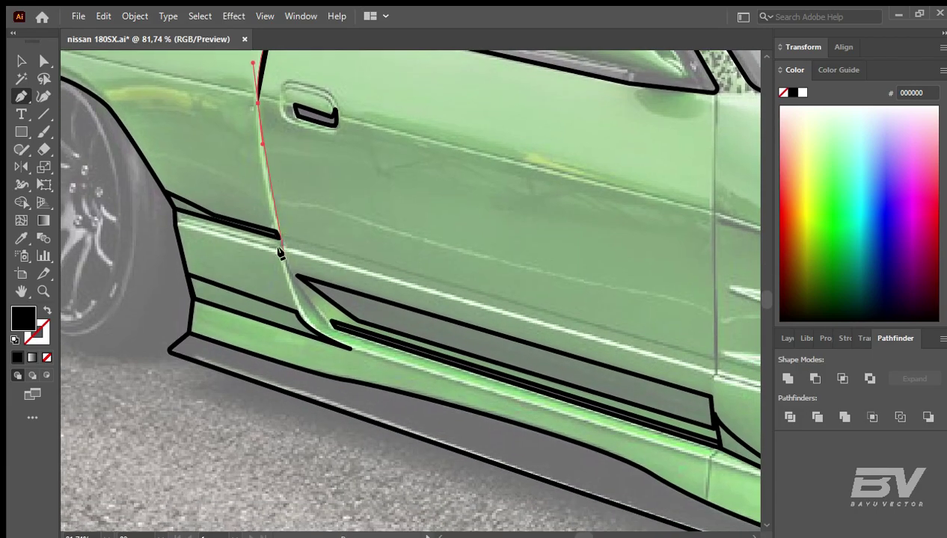
pyautogui.click(280, 244)
# Step: Sample the dark grey fill and close the lower door seam sliver
pyautogui.moveTo(286, 256); pyautogui.dragTo(112, 224)
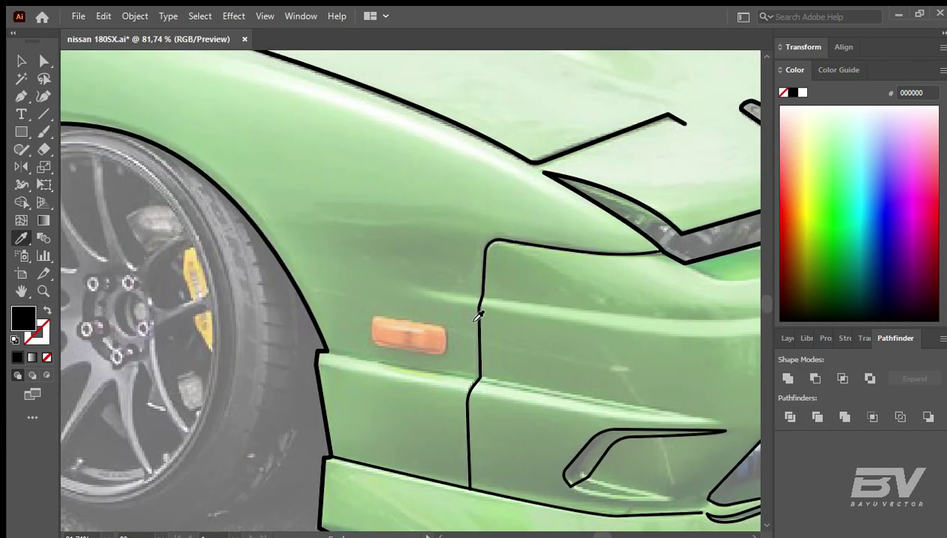
pyautogui.click(475, 311)
pyautogui.moveTo(224, 299); pyautogui.dragTo(646, 380)
pyautogui.hotkey('ctrl', '0')
pyautogui.hotkey('shift', 'x')
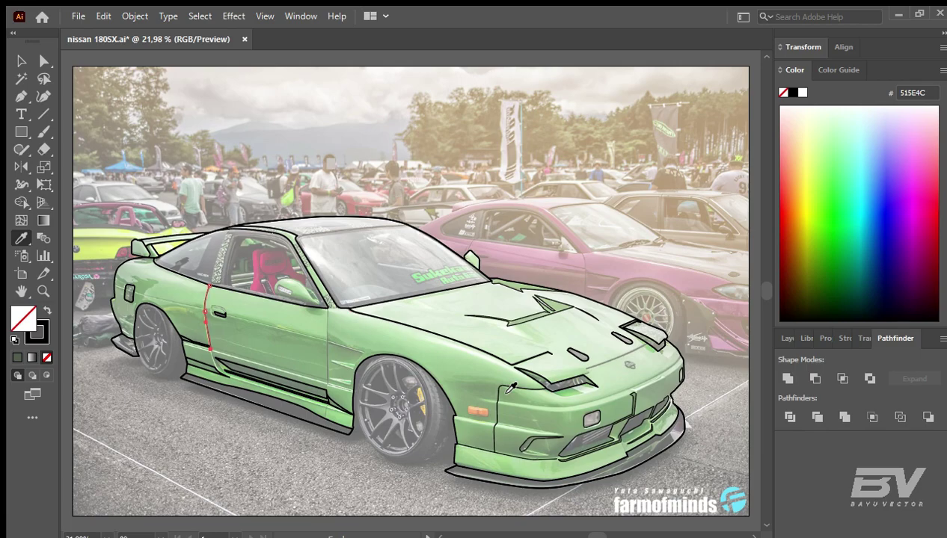
pyautogui.press('z')
pyautogui.moveTo(217, 351); pyautogui.dragTo(272, 390)
pyautogui.scroll(2, 272, 390)
pyautogui.scroll(2, 273, 292)
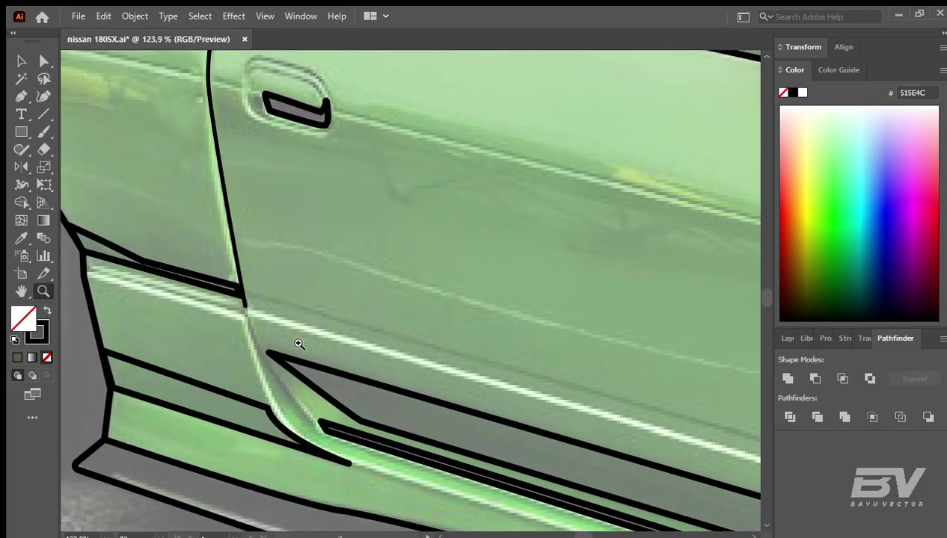
pyautogui.press('p')
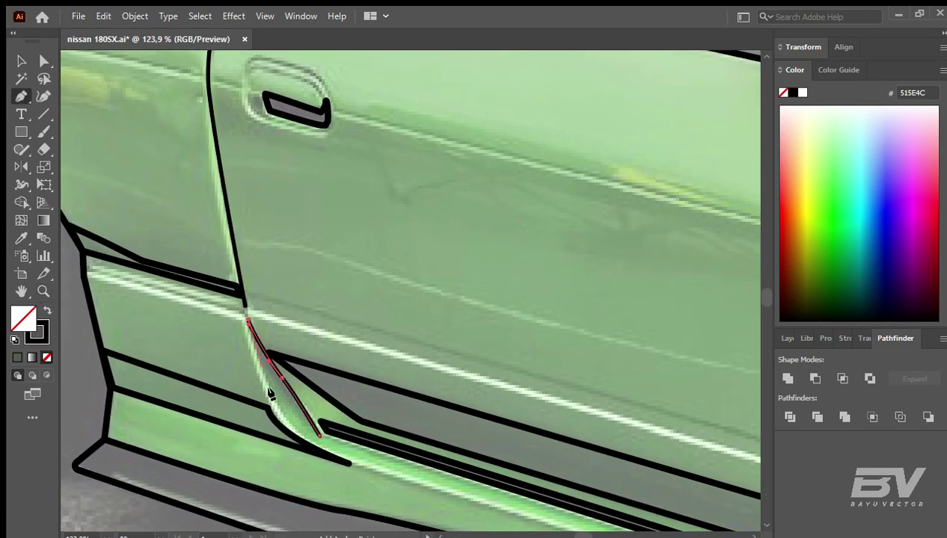
pyautogui.click(286, 426)
# Step: Draw a rectangle beside the door handle and round its corners
pyautogui.press('v')
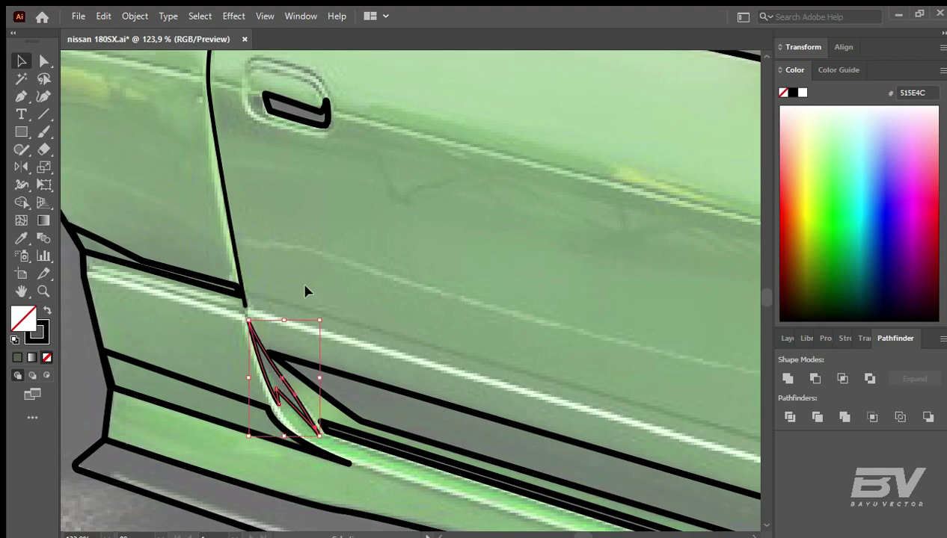
pyautogui.moveTo(357, 237); pyautogui.dragTo(343, 443)
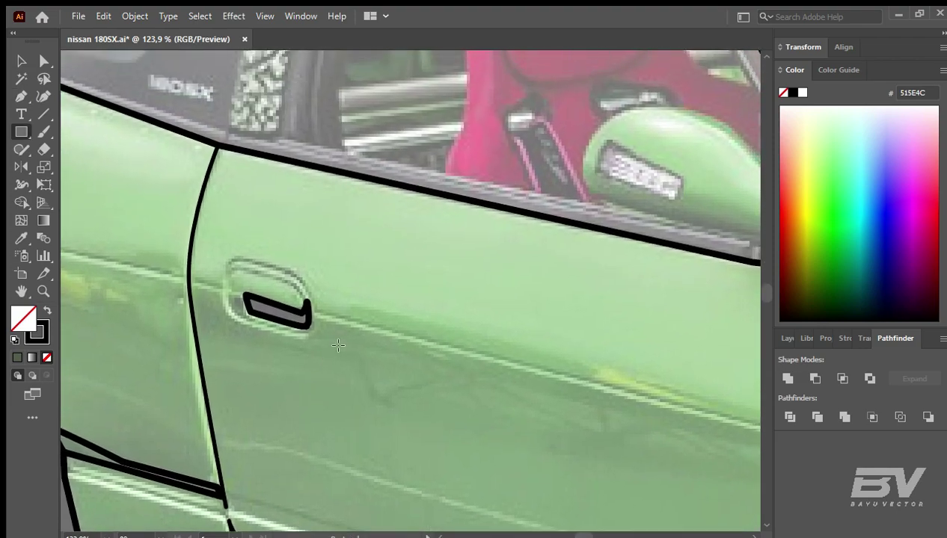
pyautogui.moveTo(338, 345)
pyautogui.mouseDown()
pyautogui.moveTo(420, 397)
pyautogui.moveTo(390, 351)
pyautogui.mouseUp()
pyautogui.press('v')
pyautogui.press('a')
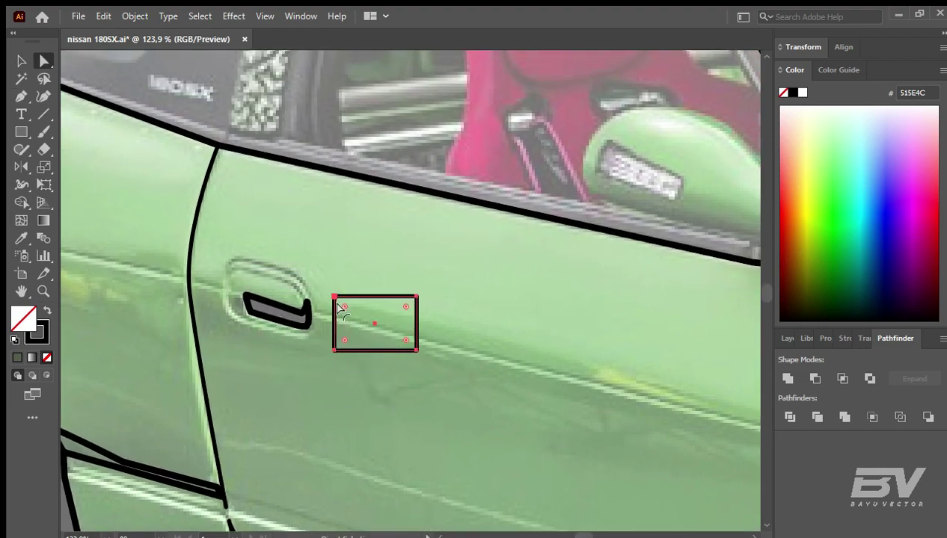
pyautogui.moveTo(338, 305)
pyautogui.mouseDown()
pyautogui.moveTo(350, 314)
pyautogui.moveTo(269, 263)
pyautogui.mouseUp()
# Step: Free-transform the rounded rectangle so it skews around the door handle recess
pyautogui.press('v')
pyautogui.press('e')
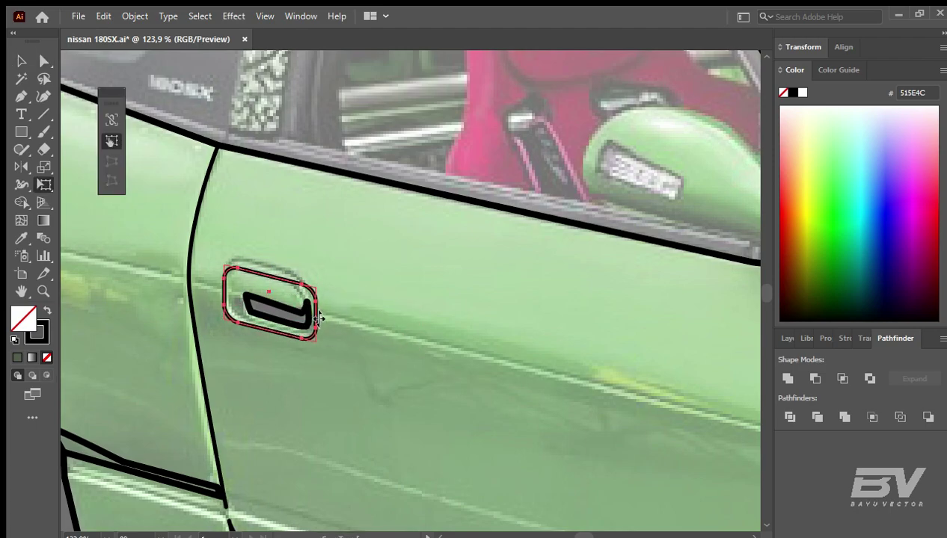
pyautogui.moveTo(321, 298); pyautogui.dragTo(317, 338)
pyautogui.press('v')
pyautogui.hotkey('ctrl', '0')
# Step: Trace a side body line from the rear quarter across the door to the front fender
pyautogui.scroll(5, 364, 344)
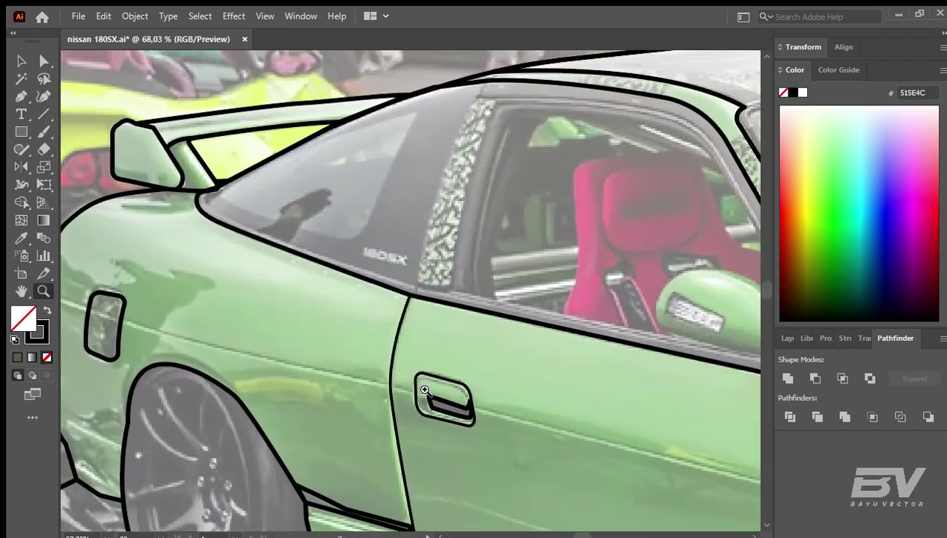
pyautogui.moveTo(165, 339); pyautogui.dragTo(249, 344)
pyautogui.press('p')
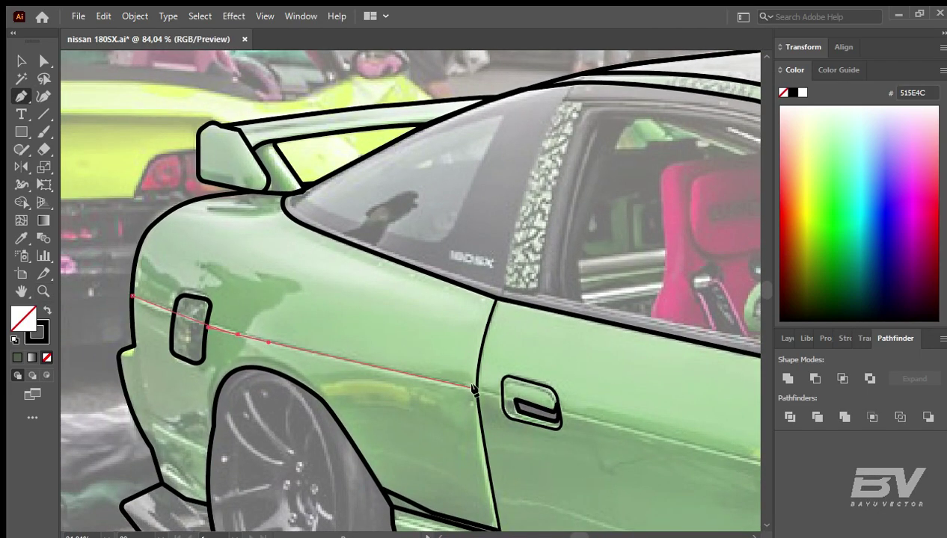
pyautogui.click(472, 388)
pyautogui.hscroll(5, 473, 388)
pyautogui.click(611, 420)
pyautogui.hscroll(5, 611, 420)
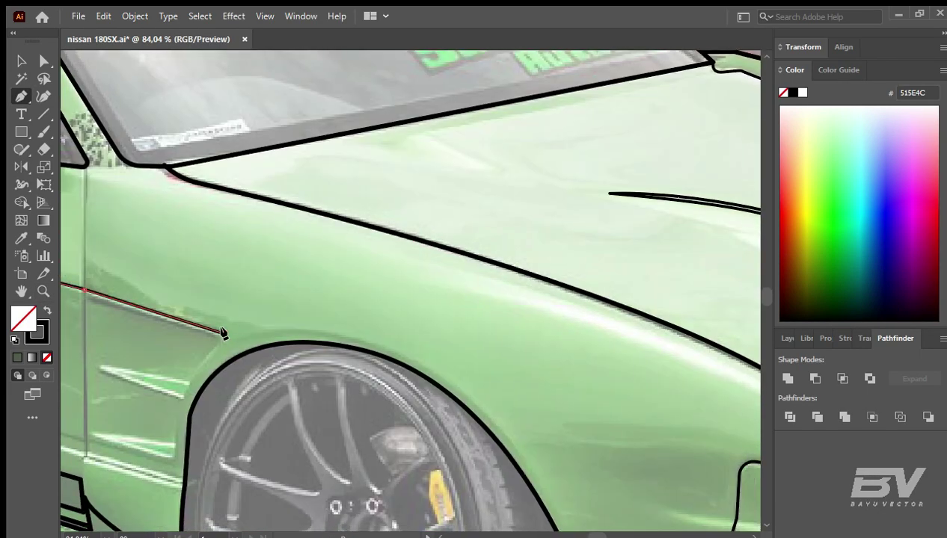
pyautogui.click(222, 335)
pyautogui.scroll(1, 186, 302)
pyautogui.hscroll(-5, 187, 302)
# Step: Eyedrop a line style onto the body line and adjust its stroke width
pyautogui.press('i')
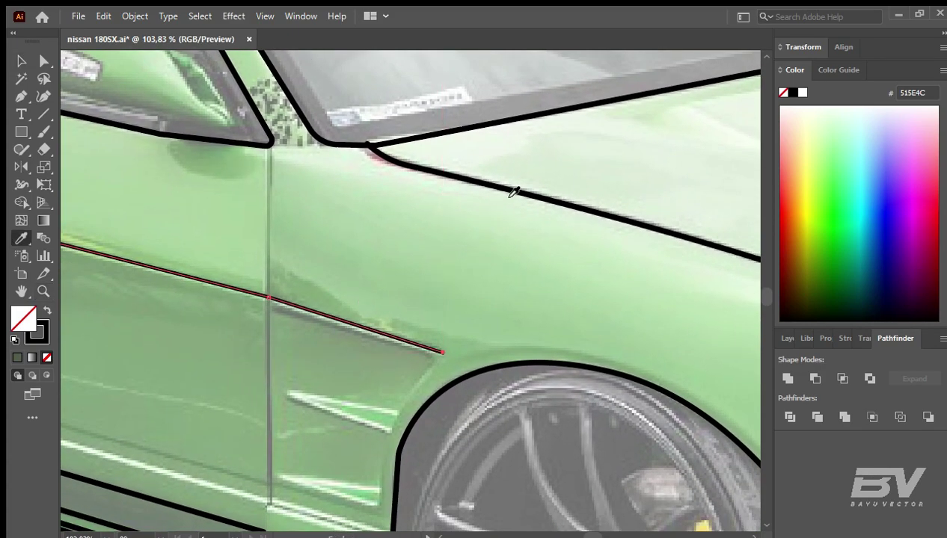
pyautogui.press('z')
pyautogui.click(433, 334)
pyautogui.hotkey('shift', 'w')
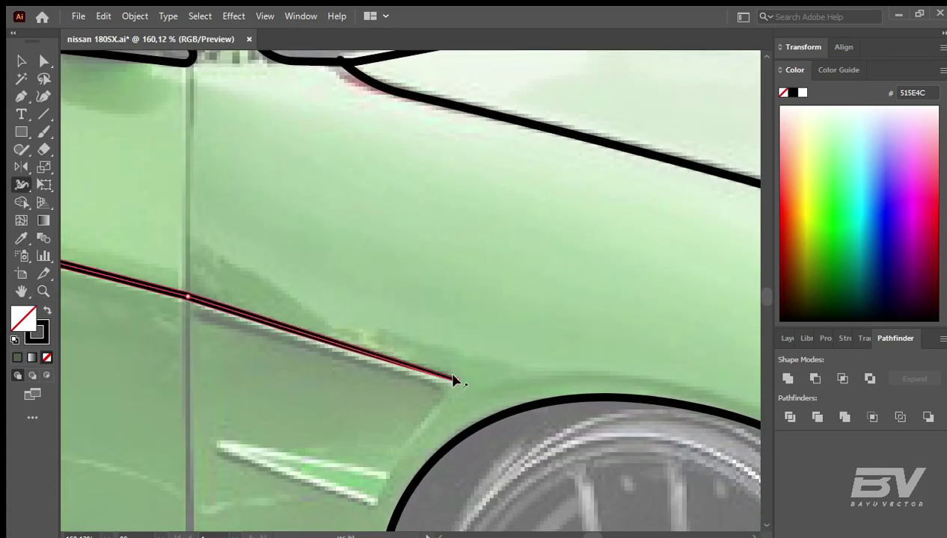
pyautogui.press('z')
pyautogui.scroll(-3, 503, 337)
pyautogui.scroll(-3, 406, 287)
pyautogui.scroll(2, 390, 306)
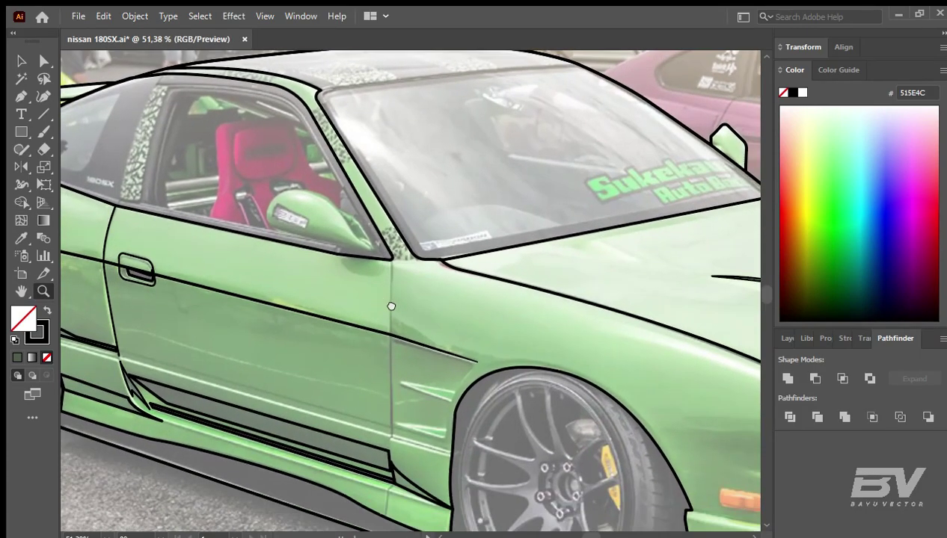
pyautogui.scroll(1, 390, 307)
# Step: Draw the vertical door seam line and give it the thick black stroke
pyautogui.press('p')
pyautogui.scroll(-3, 395, 348)
pyautogui.click(400, 334)
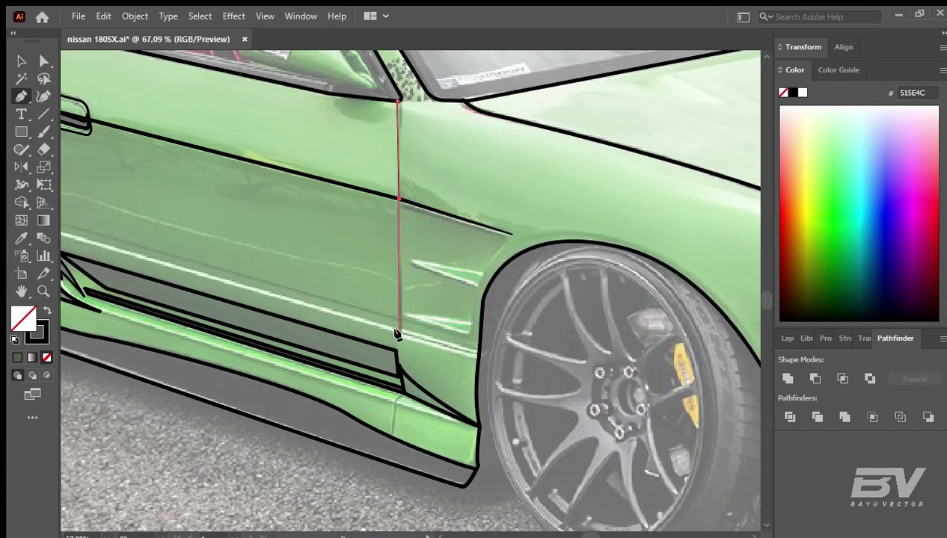
pyautogui.keyDown('ctrl'); pyautogui.click(312, 235); pyautogui.keyUp('ctrl')
pyautogui.keyDown('ctrl'); pyautogui.click(397, 165); pyautogui.keyUp('ctrl')
pyautogui.press('i')
pyautogui.scroll(2, 305, 174)
pyautogui.hscroll(-4, 305, 174)
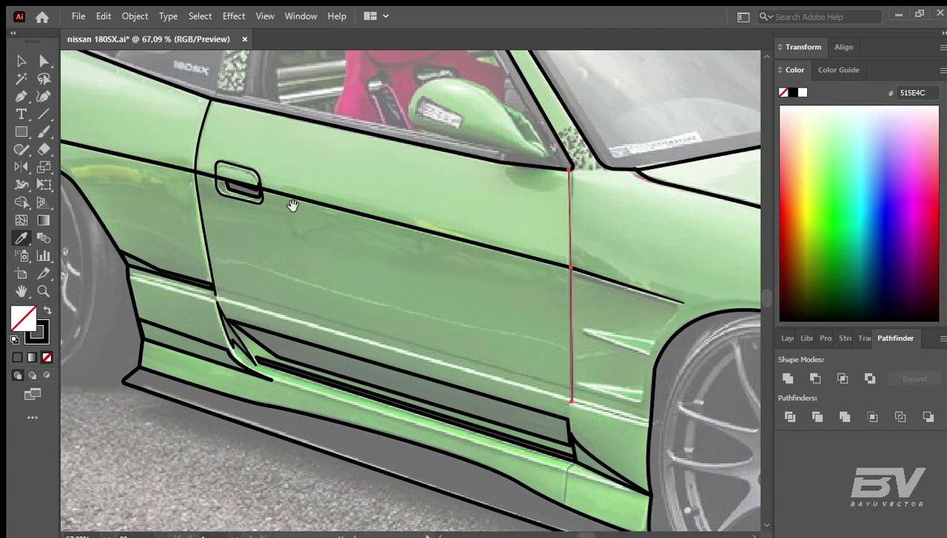
pyautogui.click(197, 142)
pyautogui.press('v')
pyautogui.scroll(-2, 299, 187)
pyautogui.hscroll(1, 299, 186)
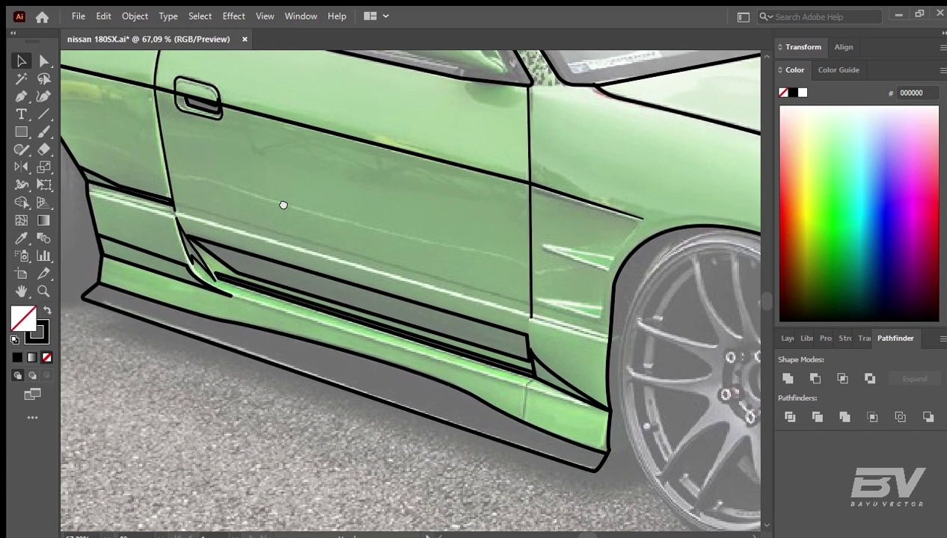
# Step: Draw the lower door crease, a side-skirt top line and a short skirt seam
pyautogui.press('p')
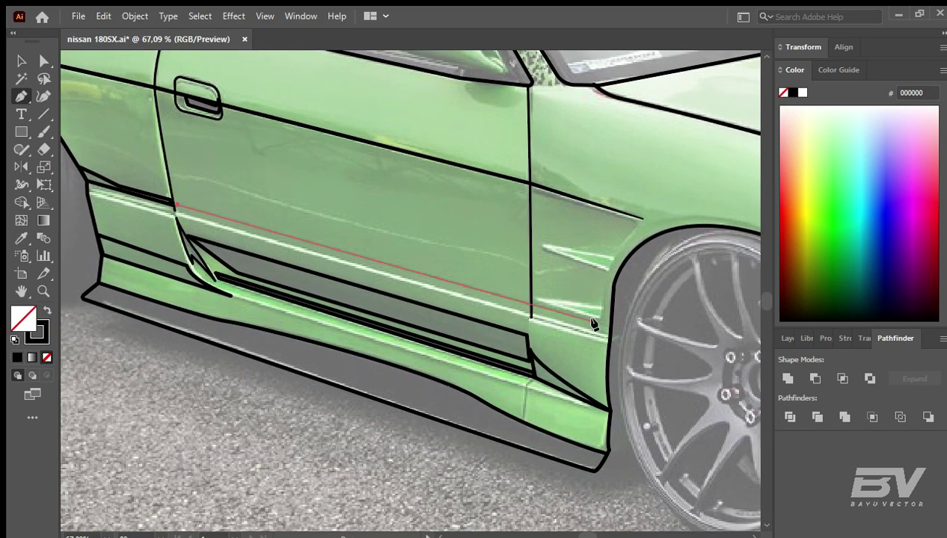
pyautogui.click(592, 323)
pyautogui.keyDown('ctrl'); pyautogui.click(408, 235); pyautogui.keyUp('ctrl')
pyautogui.click(230, 296)
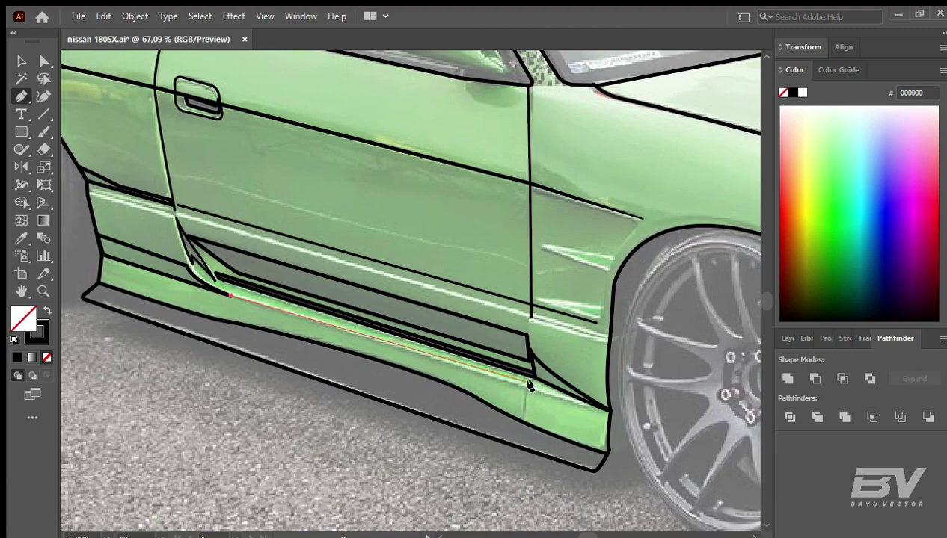
pyautogui.click(604, 412)
pyautogui.scroll(3, 598, 442)
pyautogui.click(545, 456)
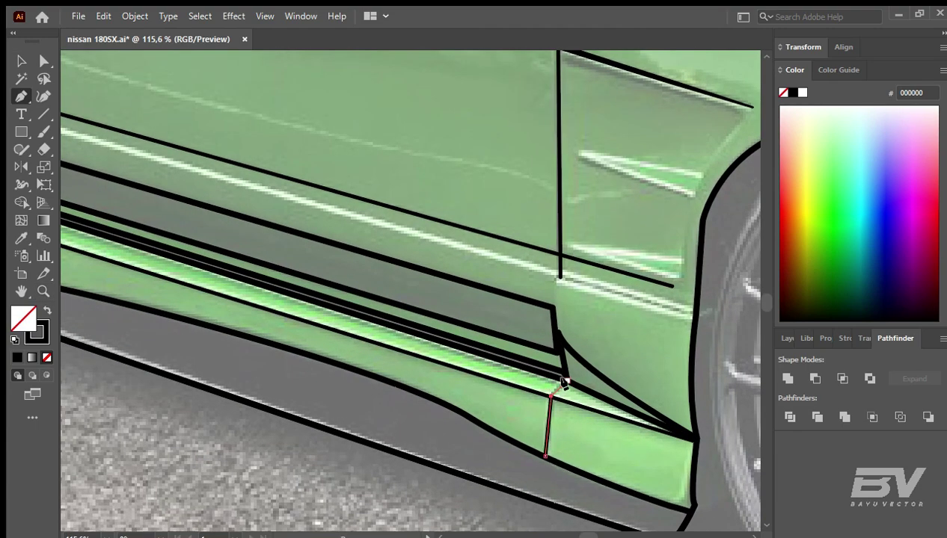
# Step: Outline the upper zigzag fender vent as a closed shape with a curved inner edge
pyautogui.scroll(2, 580, 419)
pyautogui.hscroll(2, 580, 418)
pyautogui.click(418, 191)
pyautogui.click(598, 245)
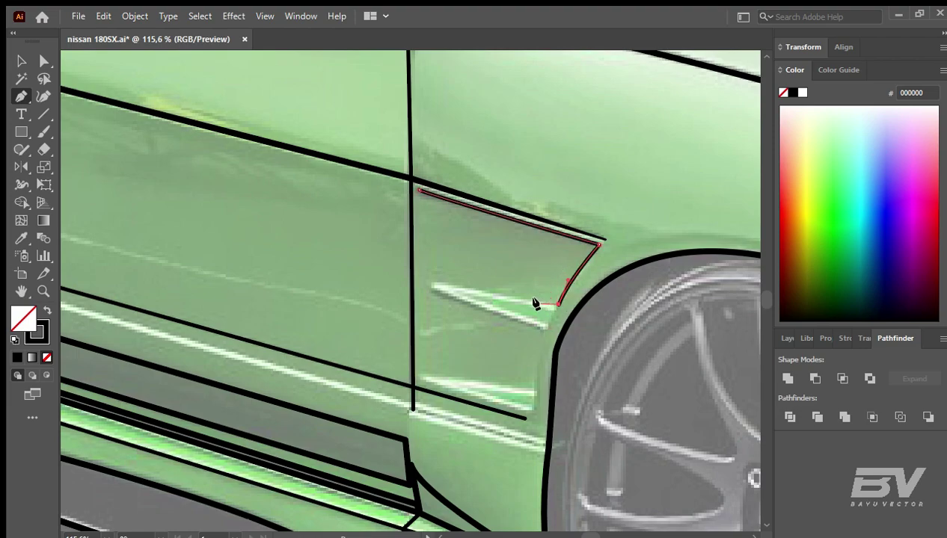
pyautogui.moveTo(532, 263); pyautogui.dragTo(530, 249)
pyautogui.click(418, 192)
pyautogui.keyDown('ctrl'); pyautogui.click(397, 258); pyautogui.keyUp('ctrl')
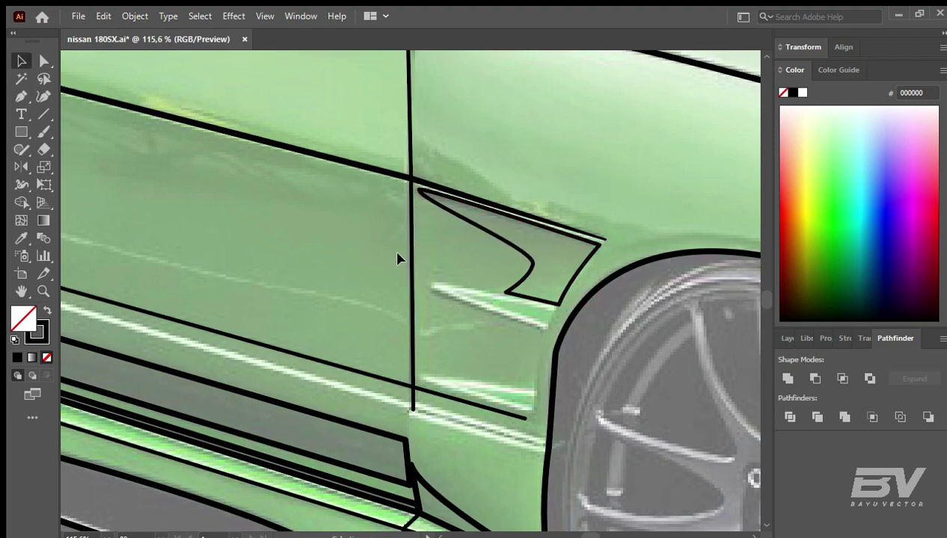
# Step: Outline the lower fender vent with a curved inner edge
pyautogui.click(431, 286)
pyautogui.click(545, 330)
pyautogui.click(535, 387)
pyautogui.click(451, 378)
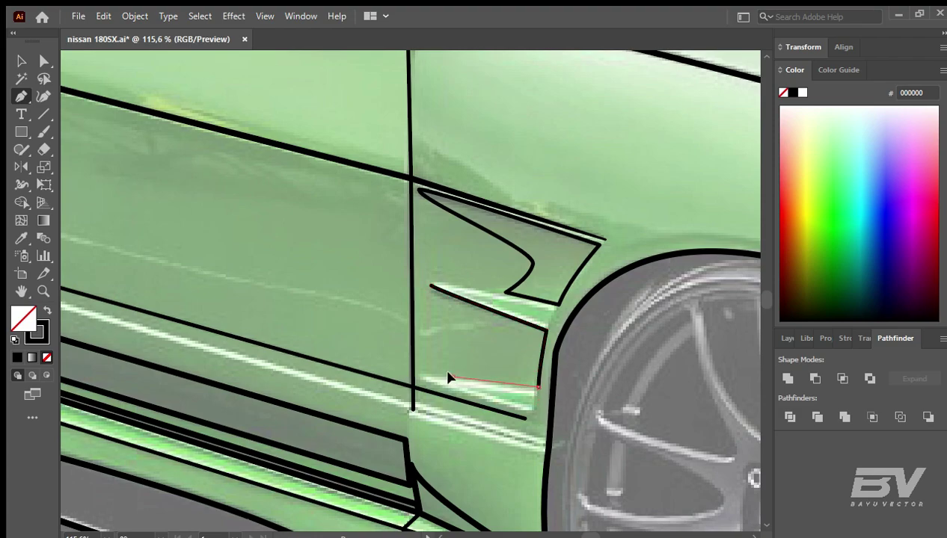
pyautogui.moveTo(498, 353); pyautogui.dragTo(497, 329)
pyautogui.moveTo(432, 286); pyautogui.dragTo(429, 271)
pyautogui.keyDown('ctrl'); pyautogui.click(474, 414); pyautogui.keyUp('ctrl')
# Step: Draw the bent rear quarter line ending near the bumper
pyautogui.hscroll(2, 473, 414)
pyautogui.scroll(1, 473, 414)
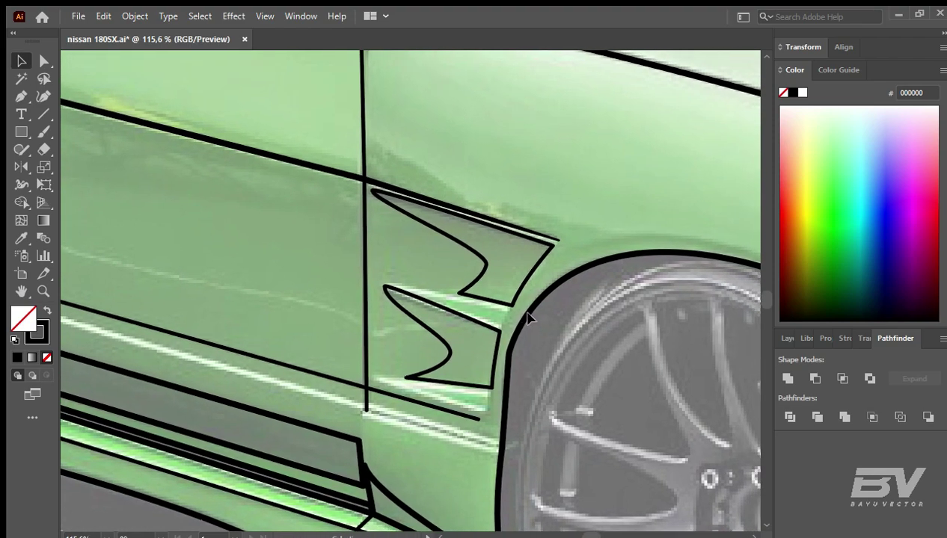
pyautogui.click(480, 419)
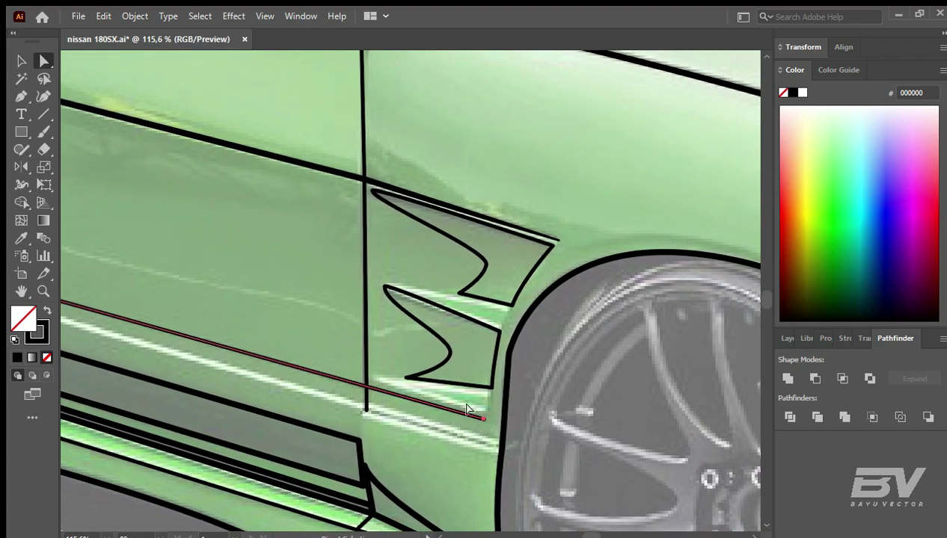
pyautogui.hotkey('ctrl', '0')
pyautogui.press('z')
pyautogui.moveTo(225, 336); pyautogui.dragTo(570, 327)
pyautogui.moveTo(95, 283); pyautogui.dragTo(330, 312)
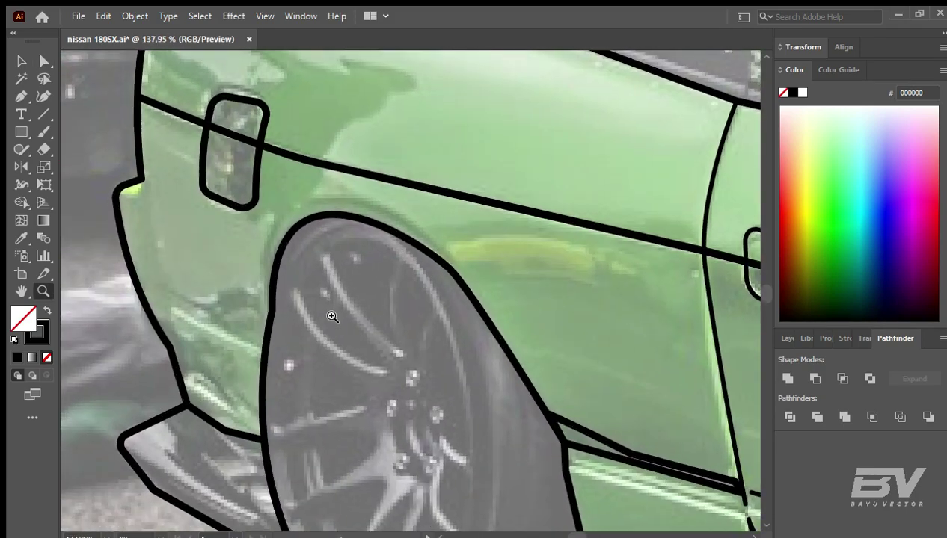
pyautogui.press('p')
pyautogui.click(170, 303)
pyautogui.click(172, 350)
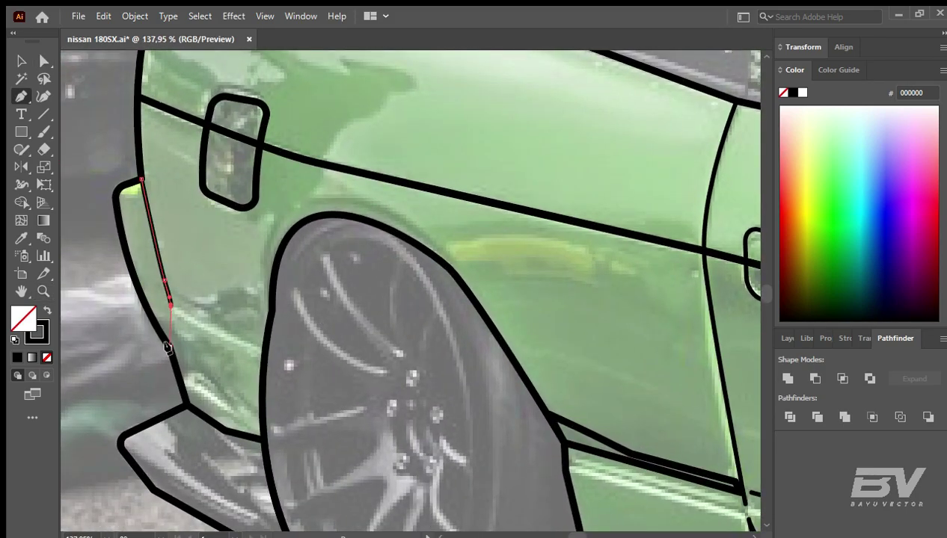
pyautogui.keyDown('ctrl'); pyautogui.click(213, 349); pyautogui.keyUp('ctrl')
# Step: Draw a line from the bumper's front corner to above the lower vent
pyautogui.hotkey('ctrl', '0')
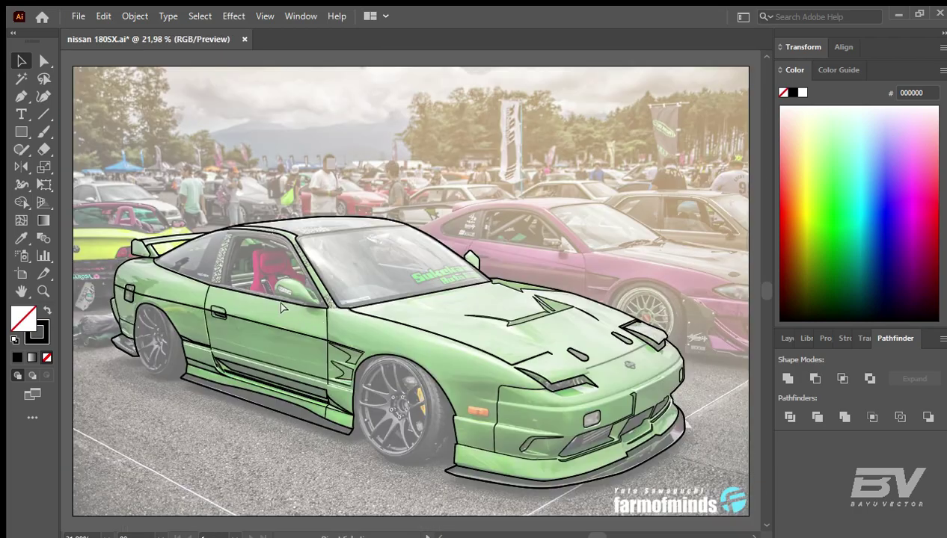
pyautogui.press('z')
pyautogui.moveTo(314, 303)
pyautogui.mouseDown()
pyautogui.moveTo(349, 303)
pyautogui.moveTo(183, 246)
pyautogui.mouseUp()
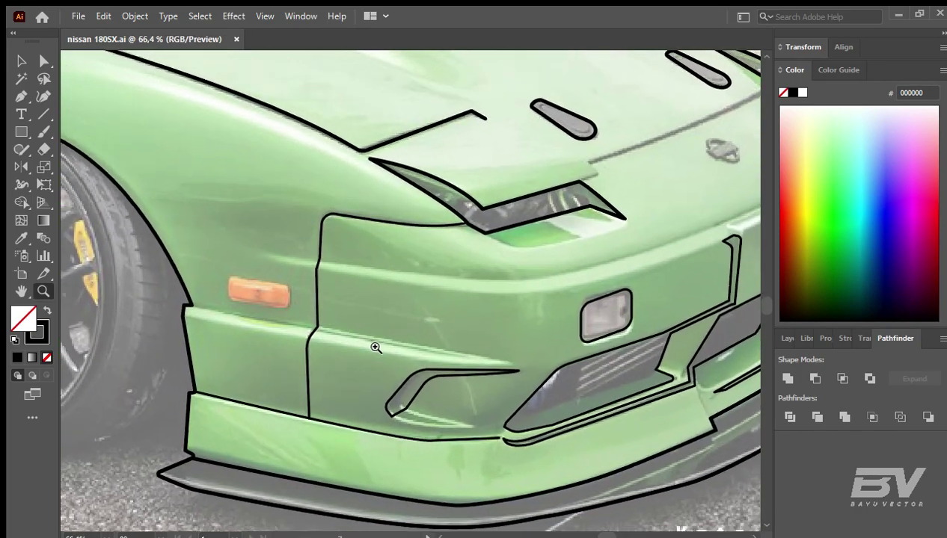
pyautogui.moveTo(374, 345); pyautogui.dragTo(401, 359)
pyautogui.press('p')
pyautogui.click(168, 303)
pyautogui.moveTo(540, 366); pyautogui.dragTo(562, 371)
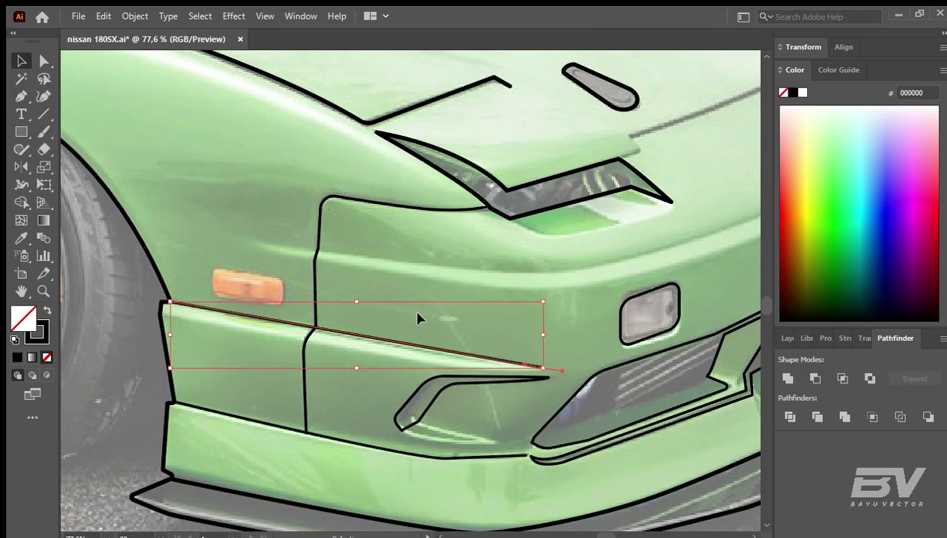
pyautogui.press('i')
# Step: Taper the bumper line's end to a point with the Width tool
pyautogui.scroll(5, 493, 334)
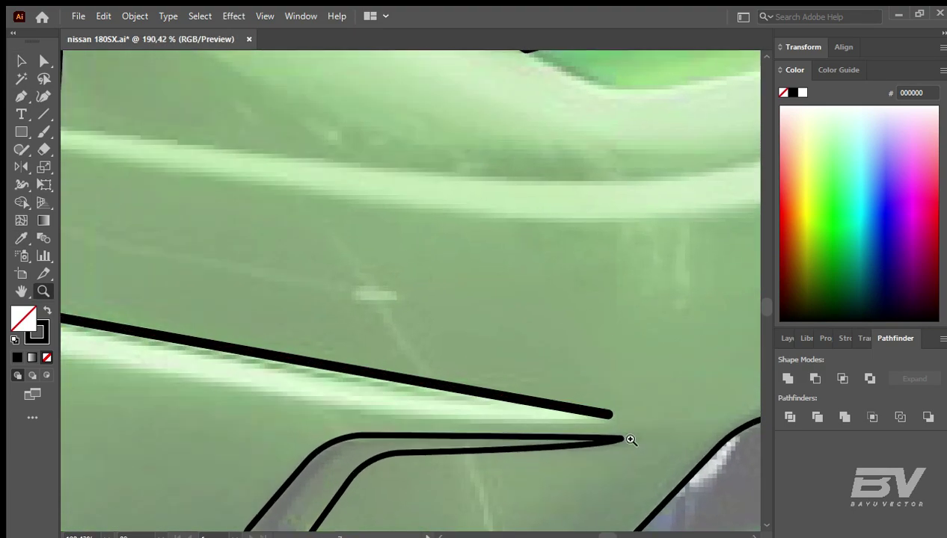
pyautogui.hotkey('shift', 'w')
pyautogui.press('z')
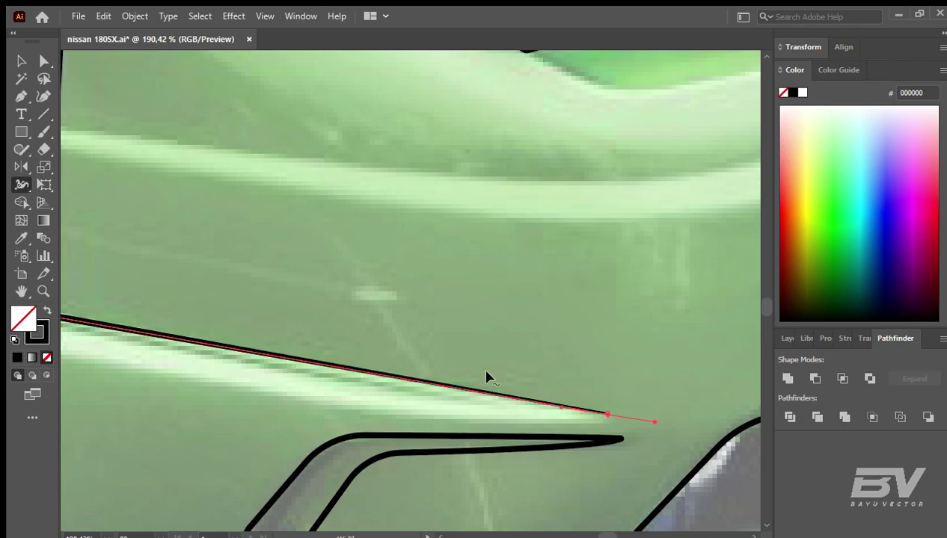
pyautogui.keyDown('alt'); pyautogui.click(391, 312); pyautogui.keyUp('alt')
pyautogui.keyDown('alt'); pyautogui.click(378, 376); pyautogui.keyUp('alt')
pyautogui.scroll(2, 378, 377)
pyautogui.scroll(2, 492, 418)
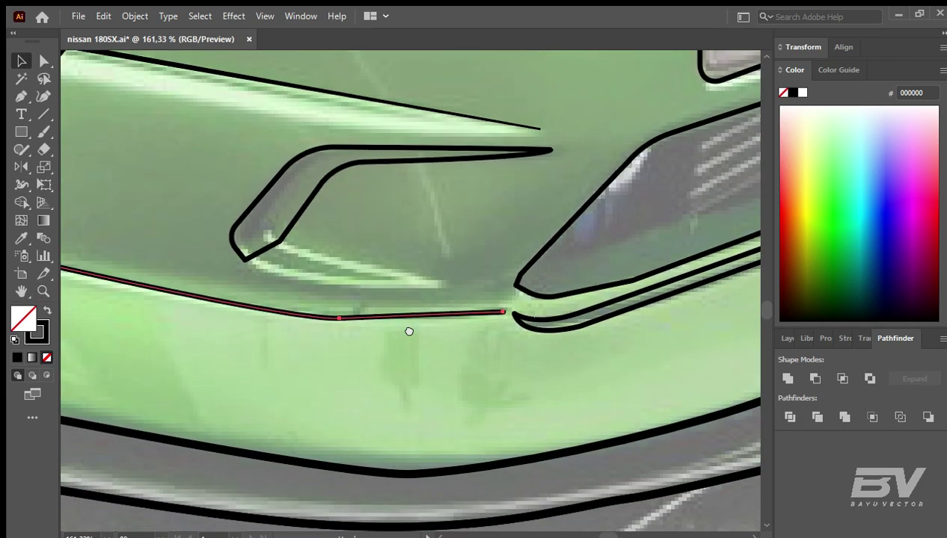
pyautogui.press('i')
pyautogui.hotkey('shift', 'w')
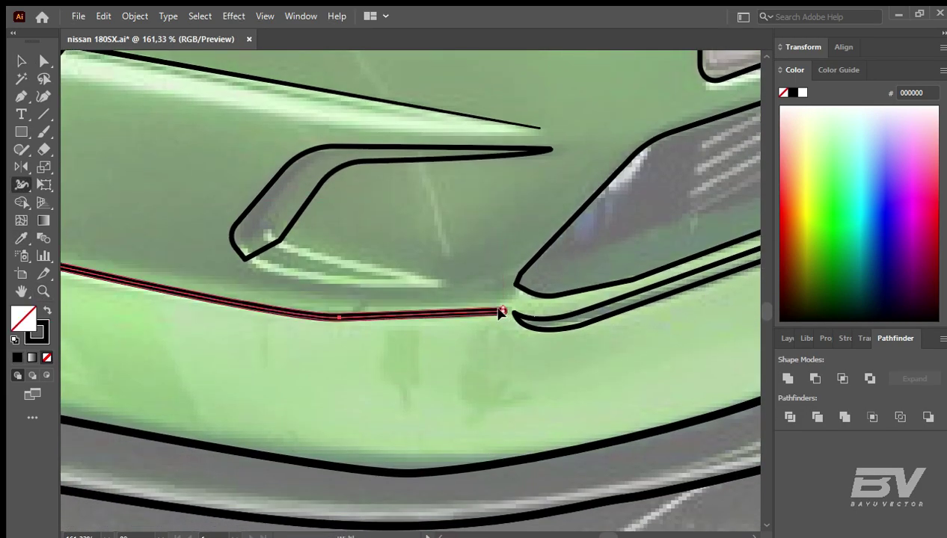
pyautogui.moveTo(499, 318); pyautogui.dragTo(491, 325)
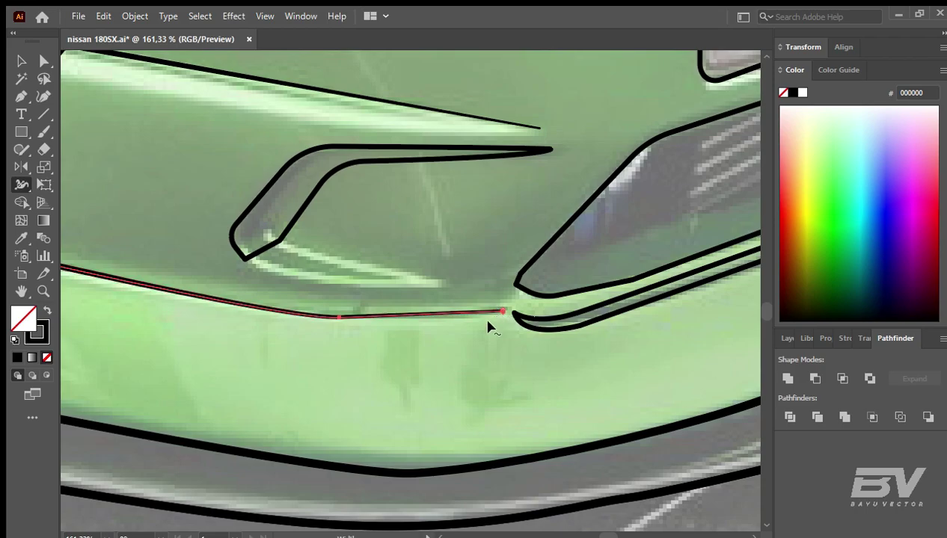
# Step: Save the tracing and pan up to the car's nose
pyautogui.press('v')
pyautogui.hotkey('ctrl', '-')
pyautogui.hotkey('ctrl', '-')
pyautogui.scroll(2, 463, 319)
pyautogui.scroll(1, 524, 319)
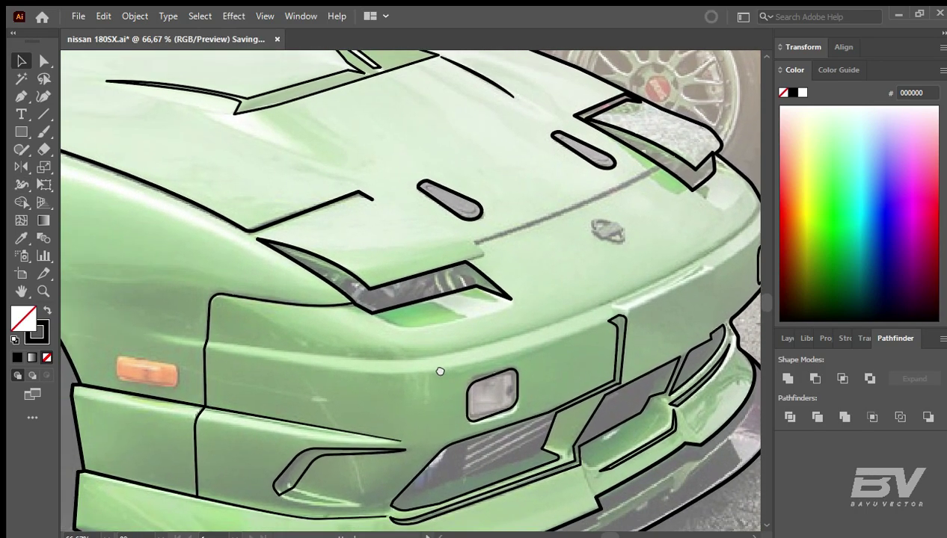
pyautogui.hscroll(2, 587, 320)
pyautogui.scroll(3, 678, 231)
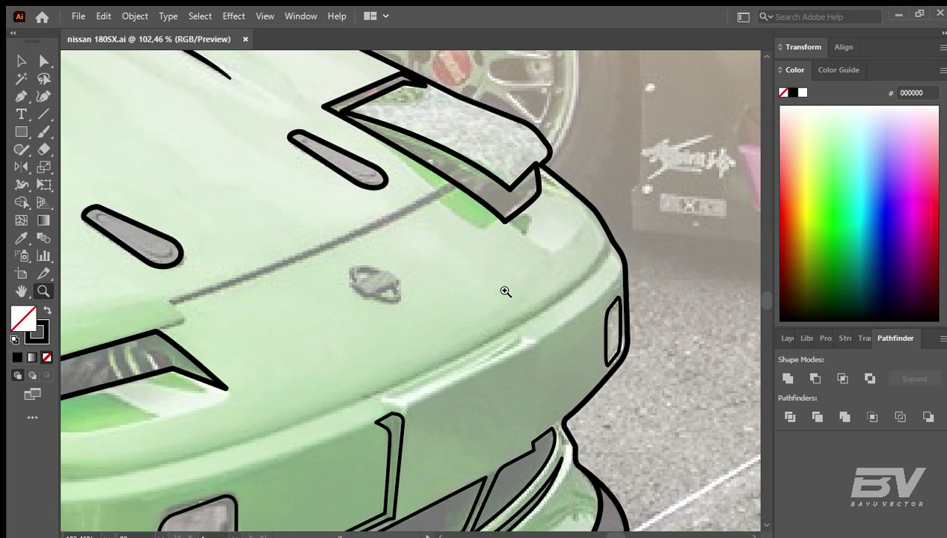
# Step: Begin a pen path along the bumper's upper edge toward the fog light
pyautogui.click(611, 247)
pyautogui.click(551, 307)
pyautogui.scroll(-2, 523, 314)
pyautogui.hscroll(-3, 523, 314)
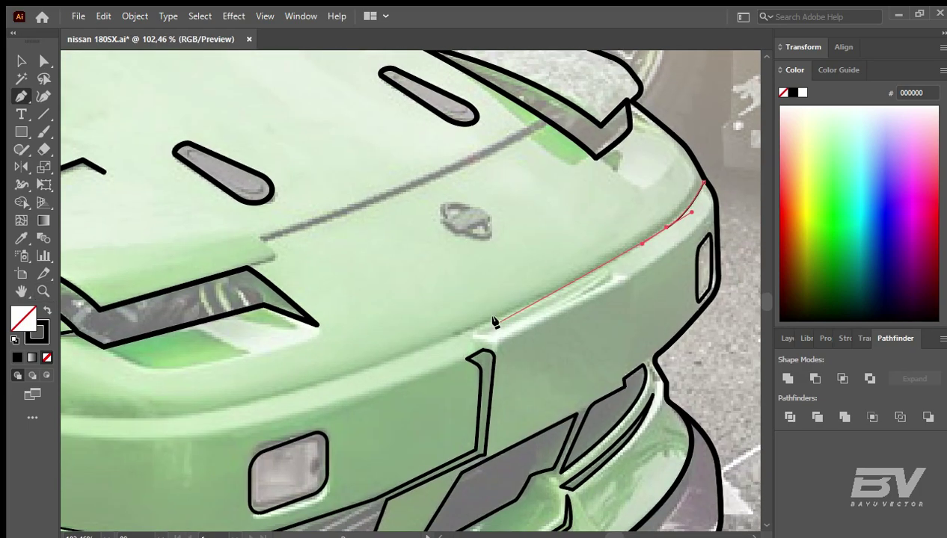
pyautogui.hscroll(-1, 486, 321)
pyautogui.click(404, 344)
pyautogui.hscroll(-3, 313, 379)
pyautogui.click(383, 392)
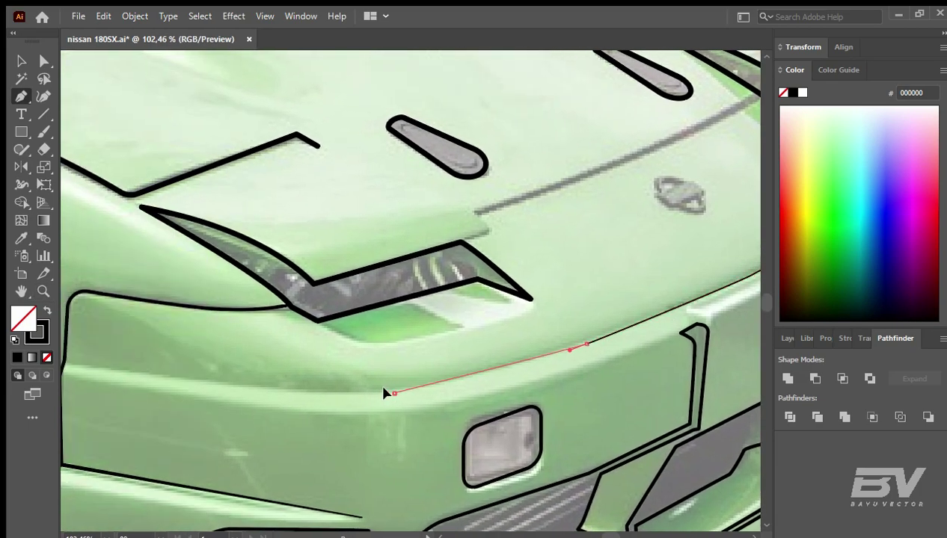
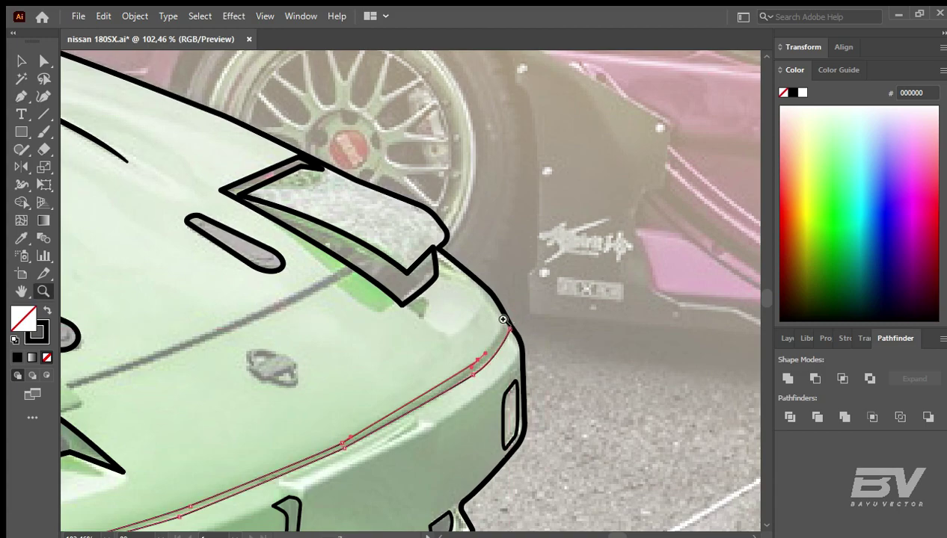
# Step: End the bumper line at the bumper corner and finish the path
pyautogui.moveTo(507, 328); pyautogui.dragTo(533, 329)
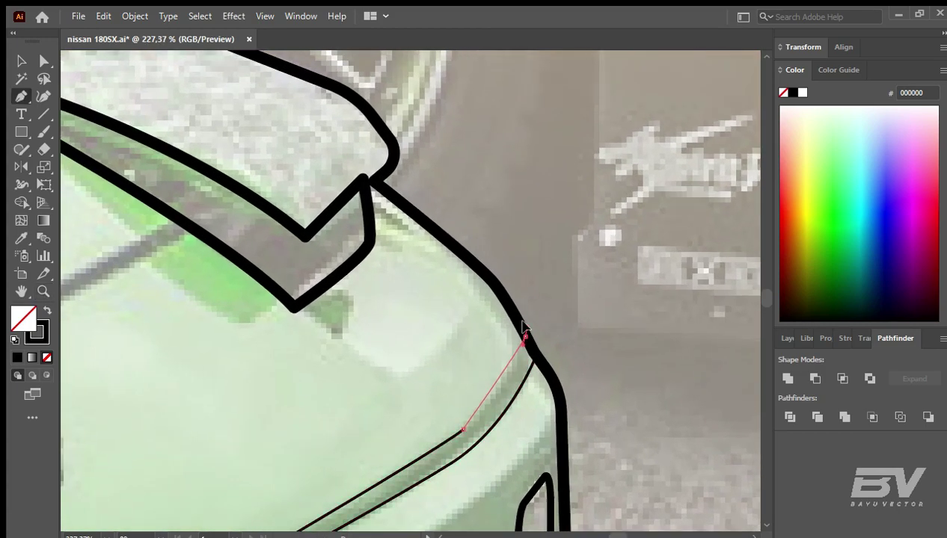
pyautogui.click(526, 338)
pyautogui.press('v')
pyautogui.scroll(-10, 590, 354)
pyautogui.scroll(4, 476, 424)
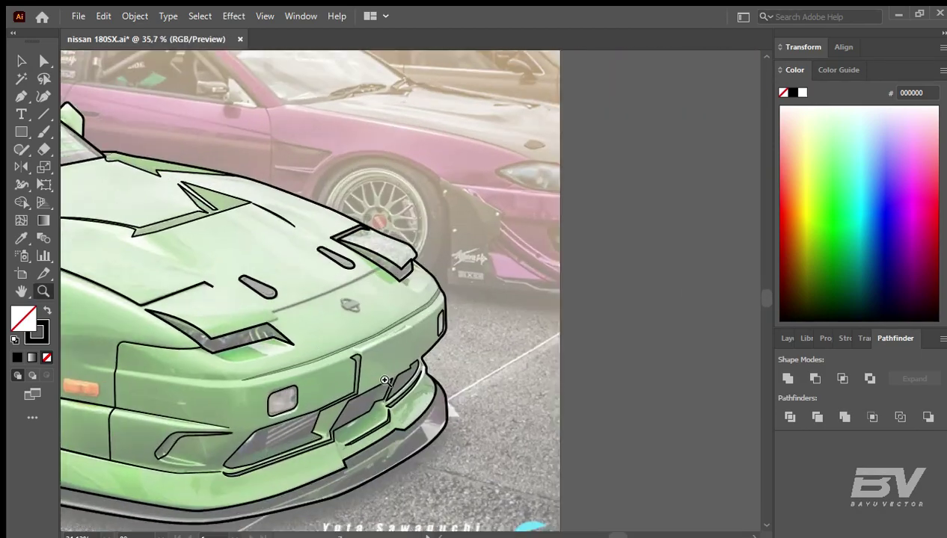
pyautogui.scroll(3, 477, 424)
# Step: Trace the curved edge of the central grille opening and close its shape
pyautogui.moveTo(472, 377); pyautogui.dragTo(511, 180)
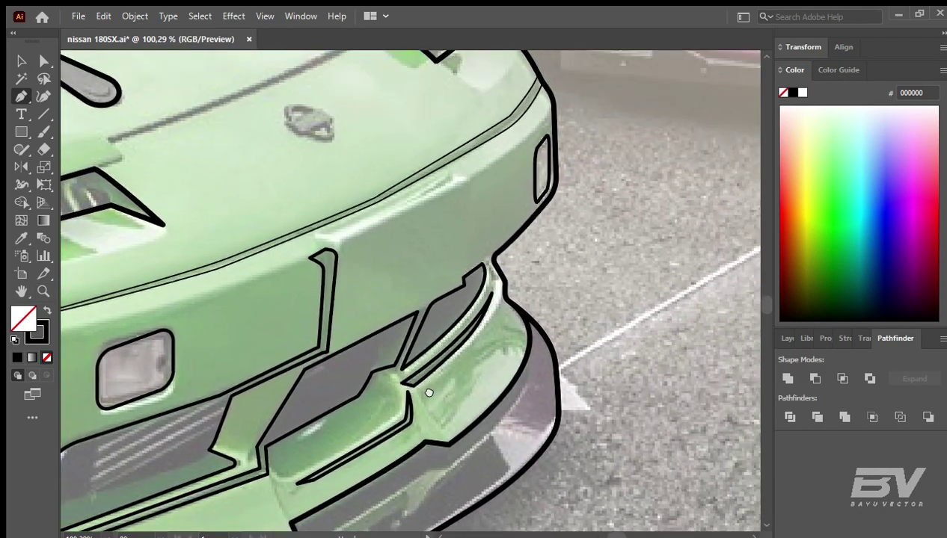
pyautogui.moveTo(428, 392); pyautogui.dragTo(426, 399)
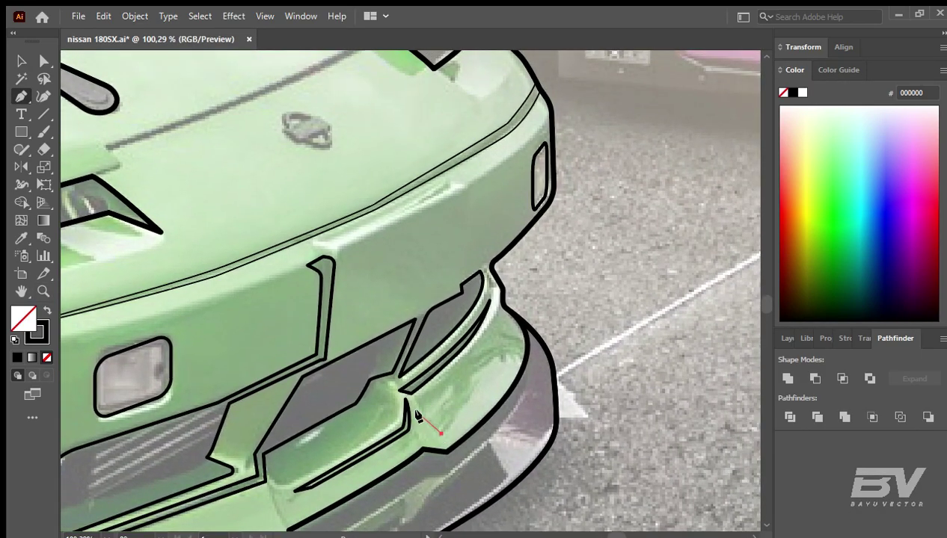
pyautogui.moveTo(500, 305); pyautogui.dragTo(520, 261)
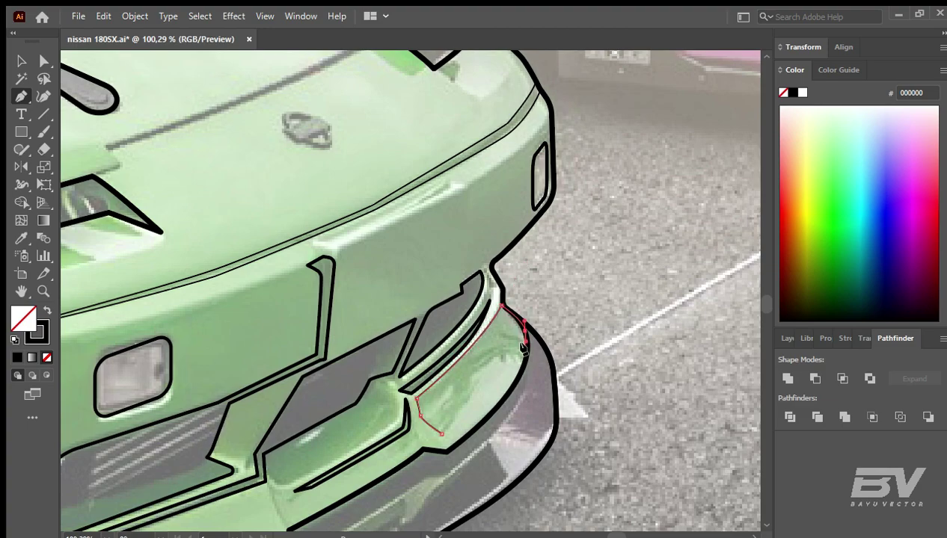
pyautogui.press('v')
pyautogui.moveTo(398, 465); pyautogui.dragTo(492, 345)
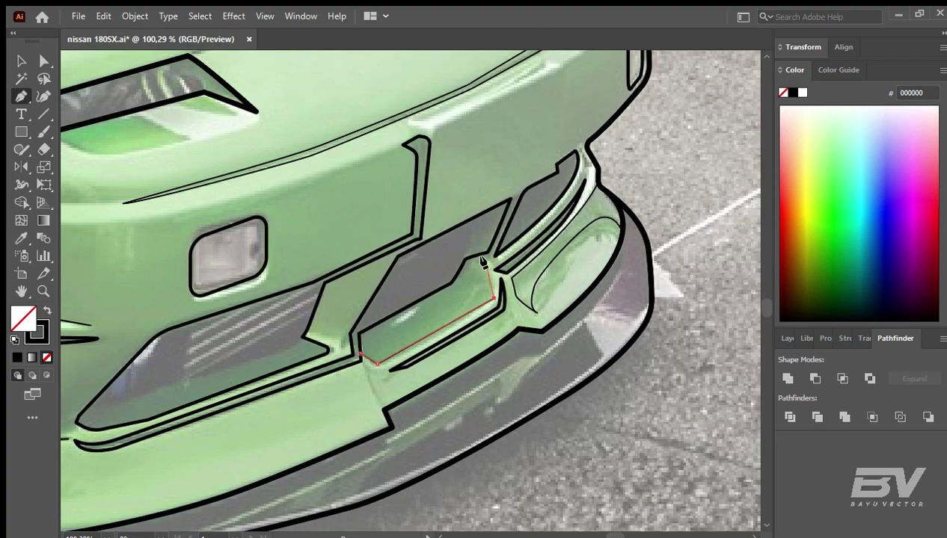
pyautogui.click(356, 334)
# Step: Draw the line around the side vent and deselect it
pyautogui.press('a')
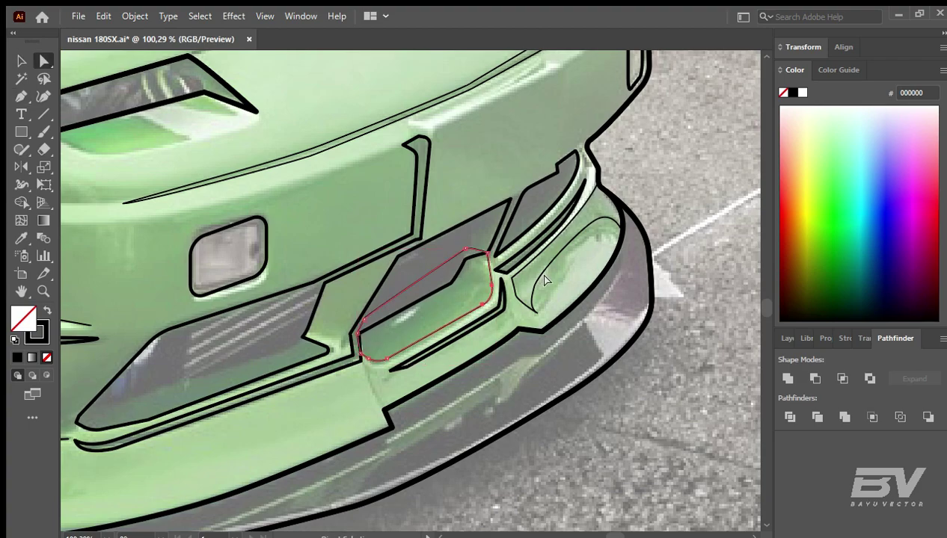
pyautogui.hscroll(-10, 545, 280)
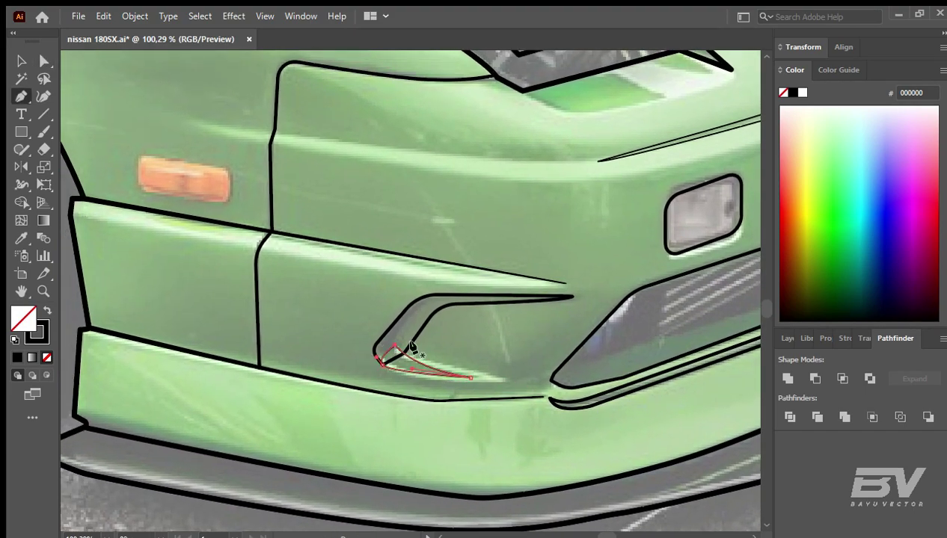
pyautogui.press('v')
pyautogui.click(332, 332)
# Step: Inspect the lower lip's upper edge anchors, then fit the whole car in view
pyautogui.hscroll(-3, 359, 337)
pyautogui.scroll(-1, 359, 337)
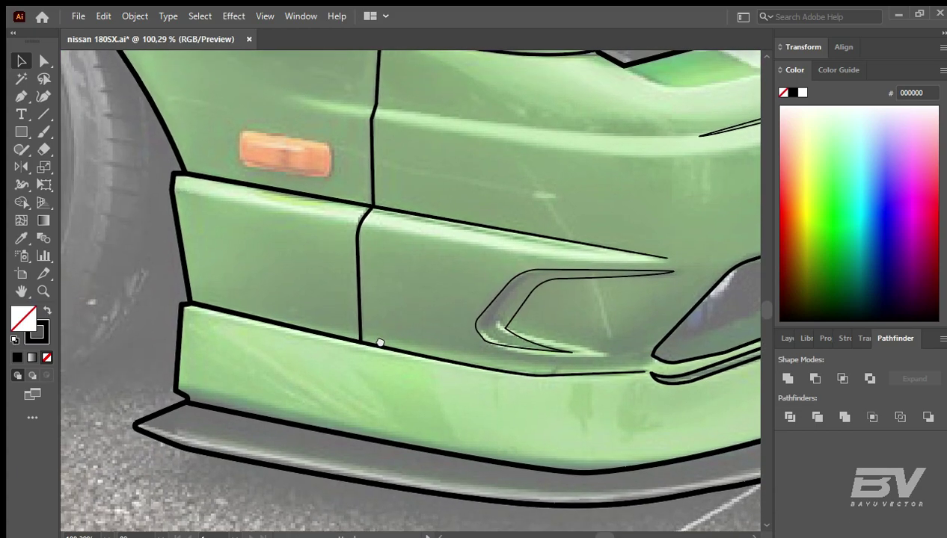
pyautogui.scroll(-3, 380, 342)
pyautogui.hotkey('ctrl', '-')
pyautogui.click(461, 366)
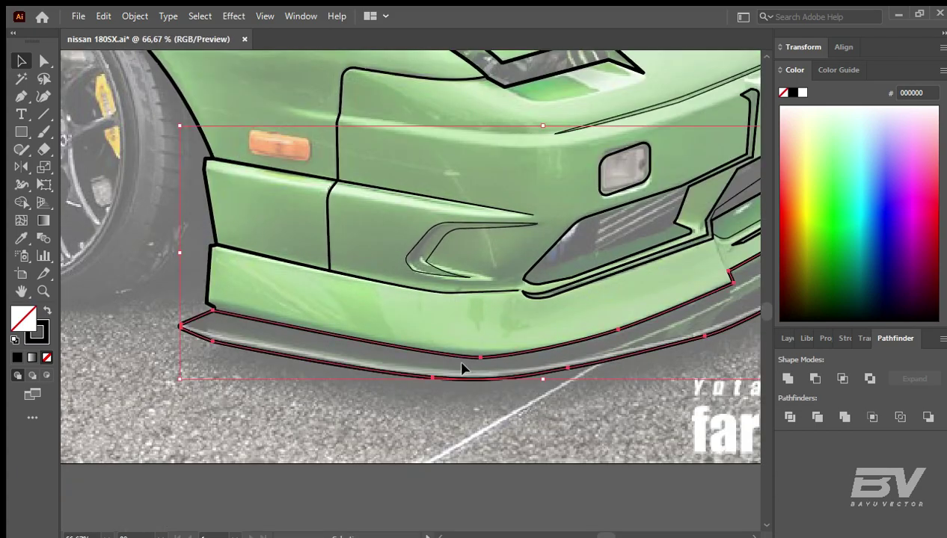
pyautogui.press('a')
pyautogui.click(479, 358)
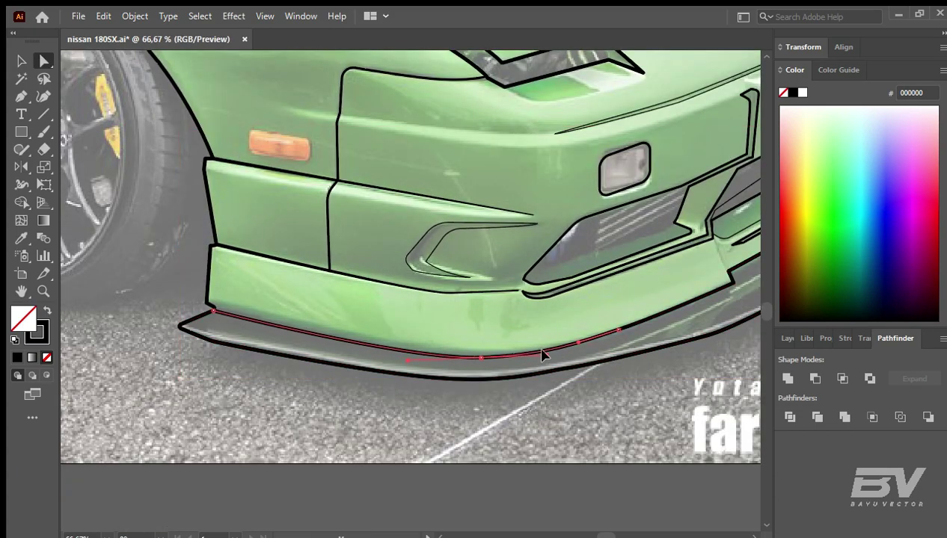
pyautogui.hotkey('ctrl', 'shift', 'a')
pyautogui.hotkey('ctrl', '0')
# Step: Draw the rear pillar shape beside the door window and give it the textured pattern style
pyautogui.press('z')
pyautogui.moveTo(268, 249); pyautogui.dragTo(402, 373)
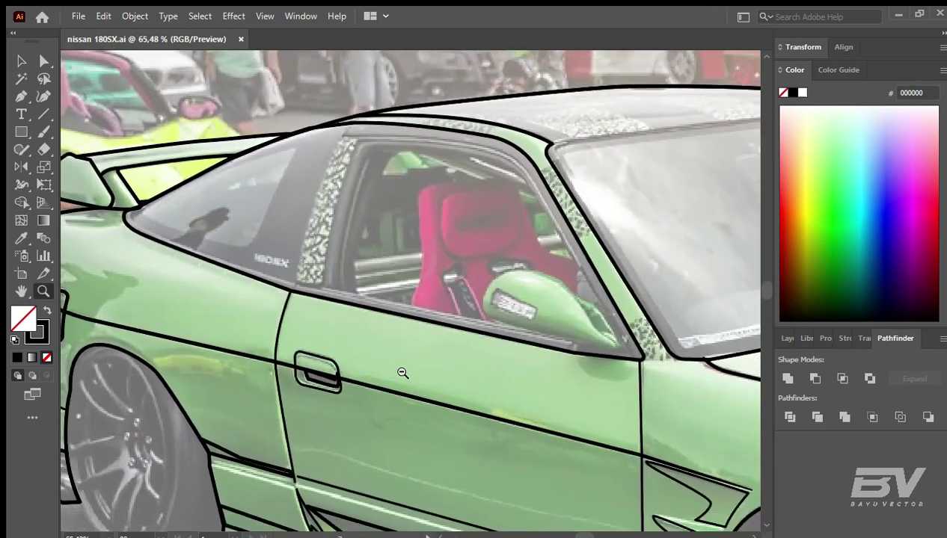
pyautogui.scroll(3, 403, 372)
pyautogui.press('p')
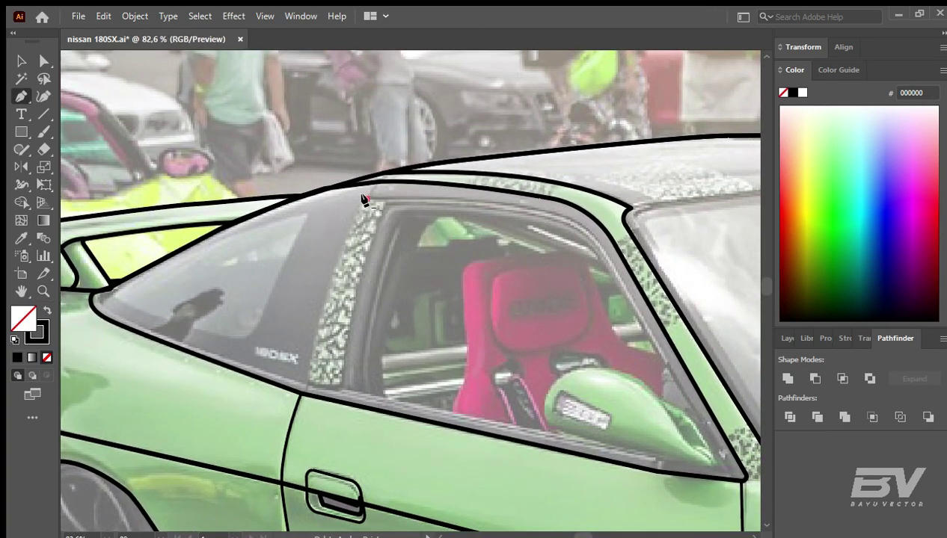
pyautogui.moveTo(309, 381); pyautogui.dragTo(333, 386)
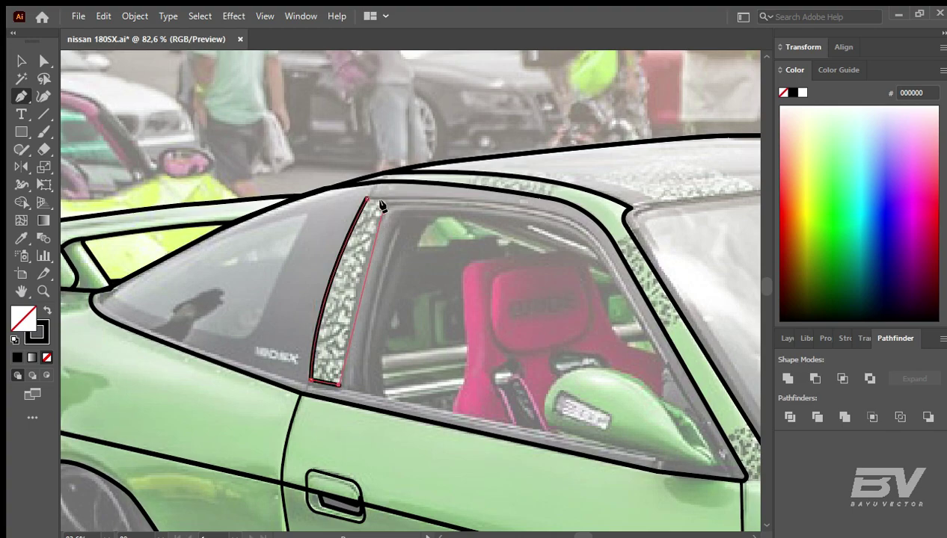
pyautogui.moveTo(366, 199); pyautogui.dragTo(398, 181)
pyautogui.press('i')
pyautogui.click(290, 418)
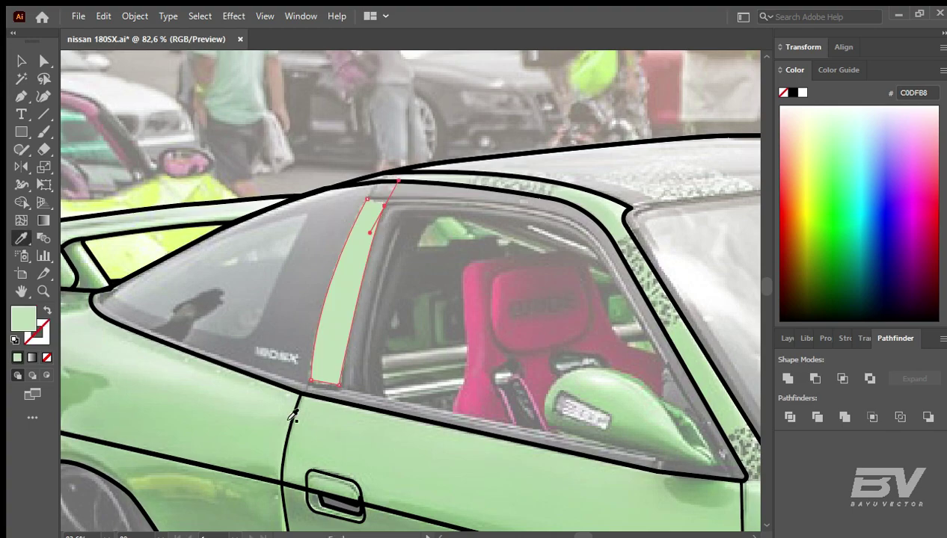
pyautogui.click(509, 183)
# Step: Draw a line along the window frame's inner edge down to the pillar's bottom
pyautogui.press('p')
pyautogui.click(381, 206)
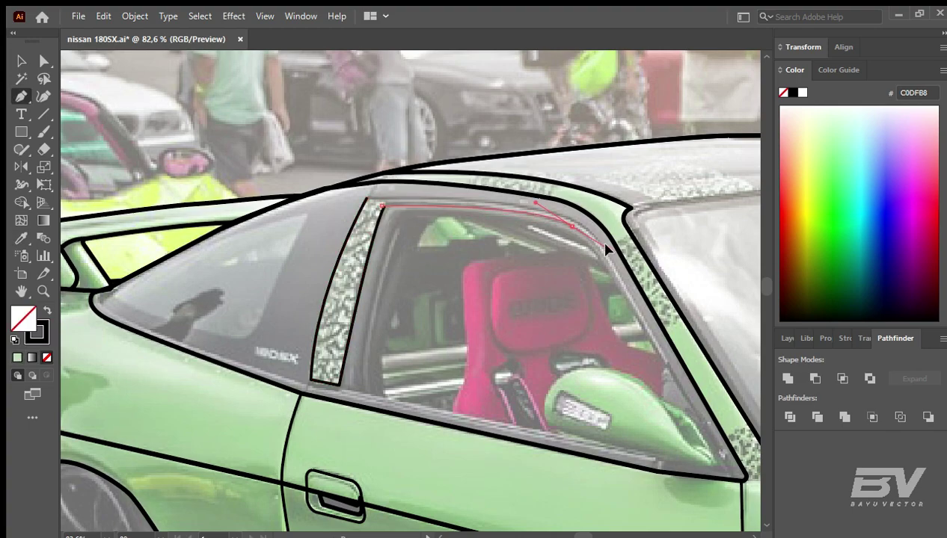
pyautogui.moveTo(607, 248); pyautogui.dragTo(568, 228)
pyautogui.click(614, 271)
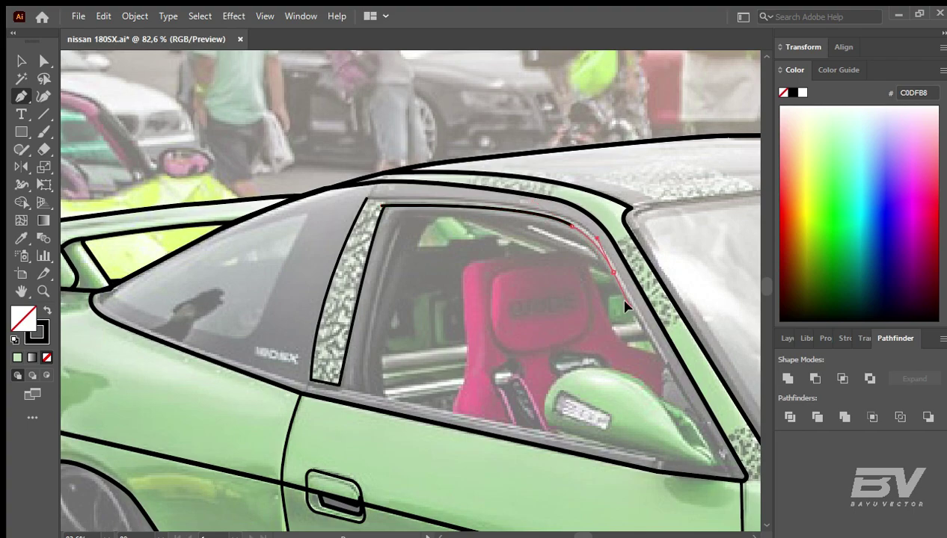
pyautogui.click(630, 307)
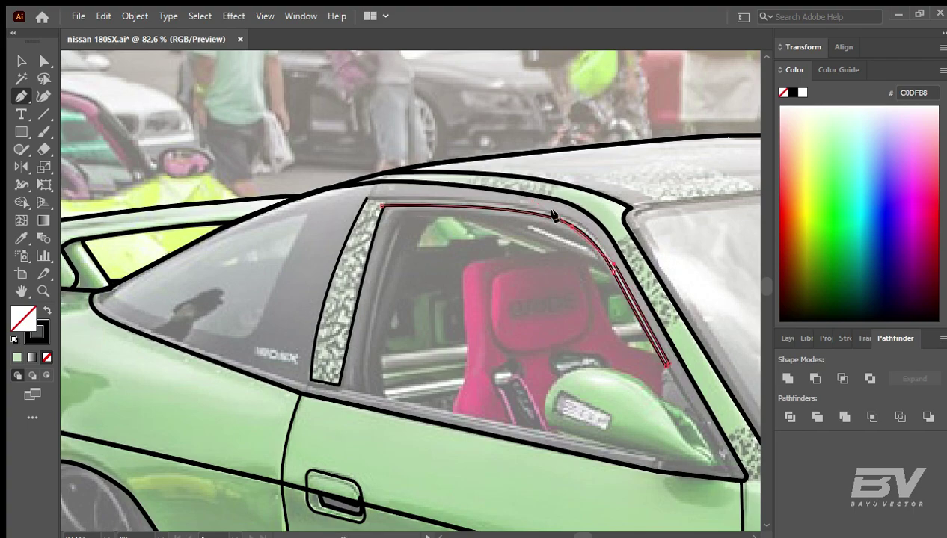
pyautogui.click(366, 199)
pyautogui.click(310, 380)
pyautogui.scroll(3, 437, 190)
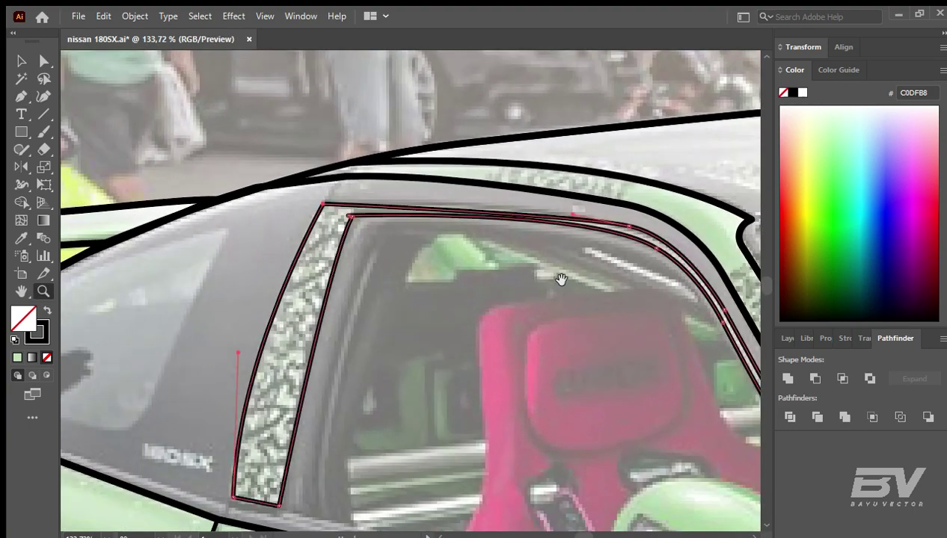
# Step: Reshape the frame line's rounded corner and move its corner anchor onto the frame
pyautogui.moveTo(560, 278); pyautogui.dragTo(471, 355)
pyautogui.click(412, 282)
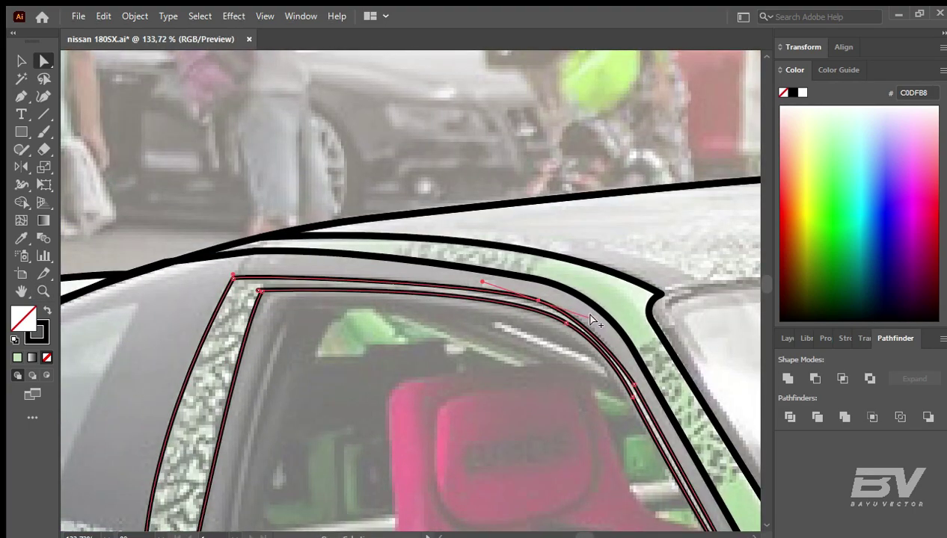
pyautogui.moveTo(590, 315); pyautogui.dragTo(589, 307)
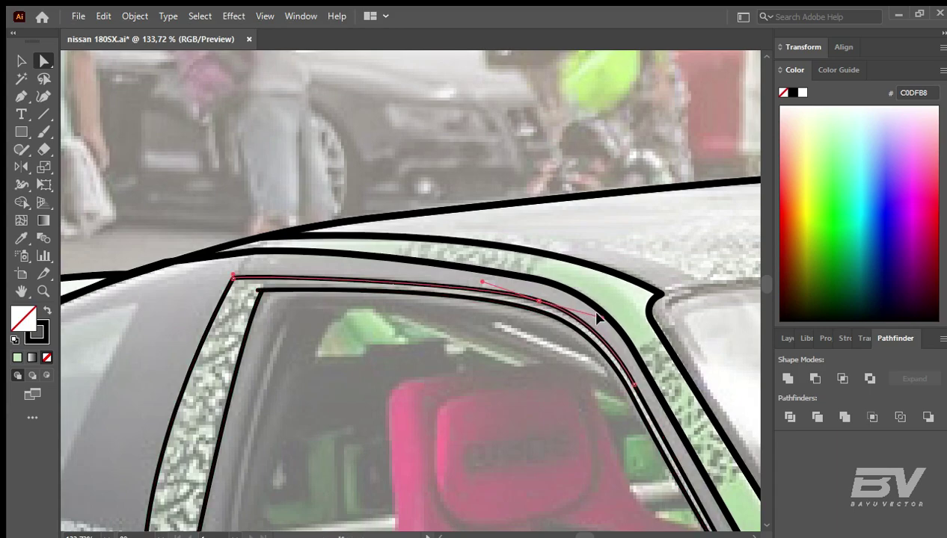
pyautogui.scroll(3, 247, 278)
pyautogui.scroll(2, 247, 278)
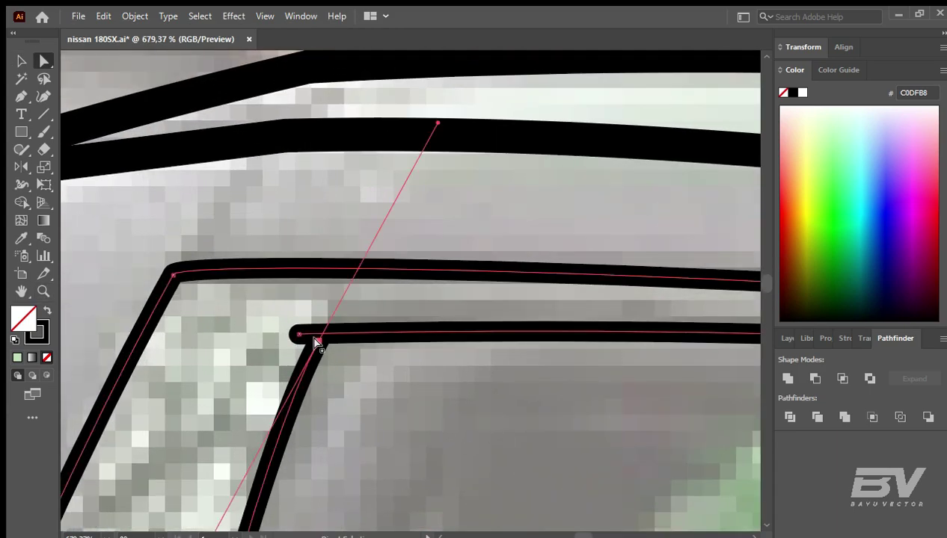
pyautogui.moveTo(301, 336); pyautogui.dragTo(318, 342)
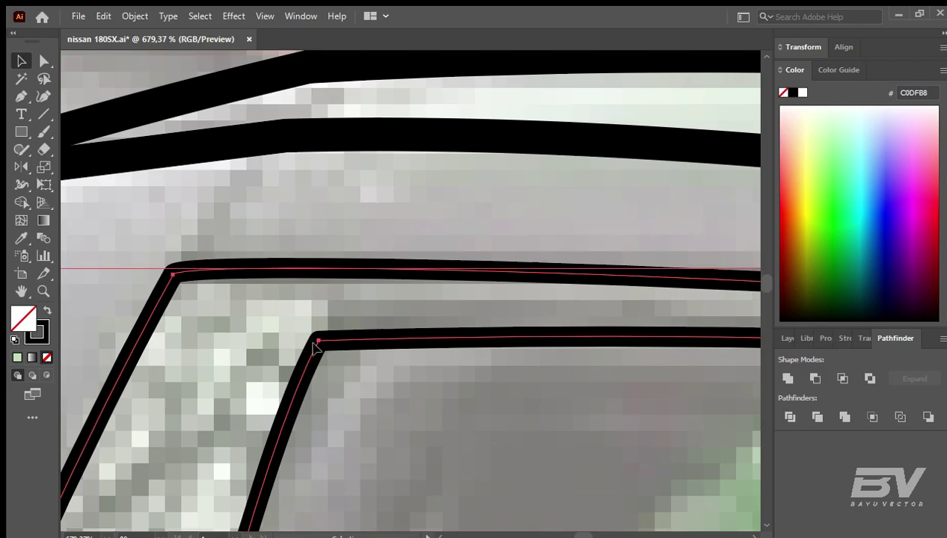
pyautogui.scroll(-3, 318, 342)
pyautogui.scroll(-2, 342, 363)
pyautogui.scroll(-2, 596, 396)
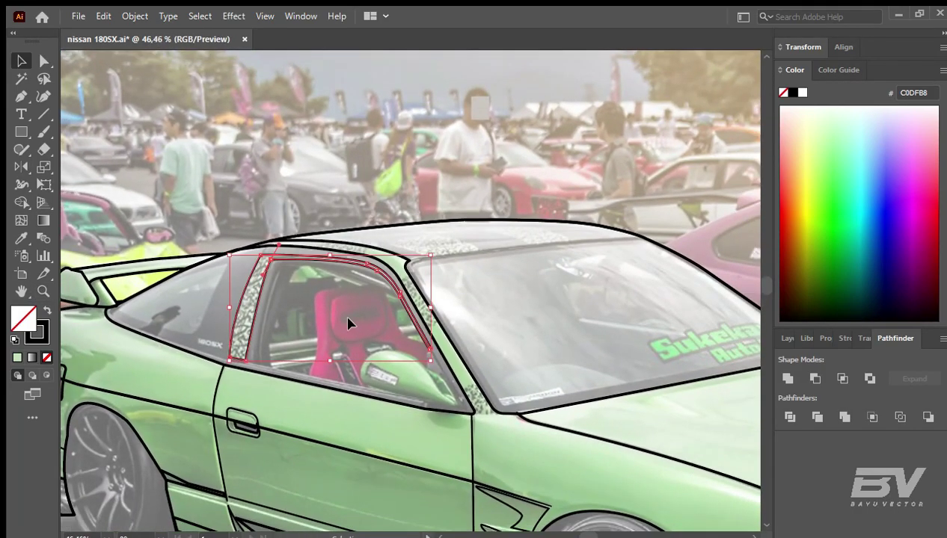
pyautogui.scroll(-1, 349, 323)
pyautogui.scroll(2, 316, 323)
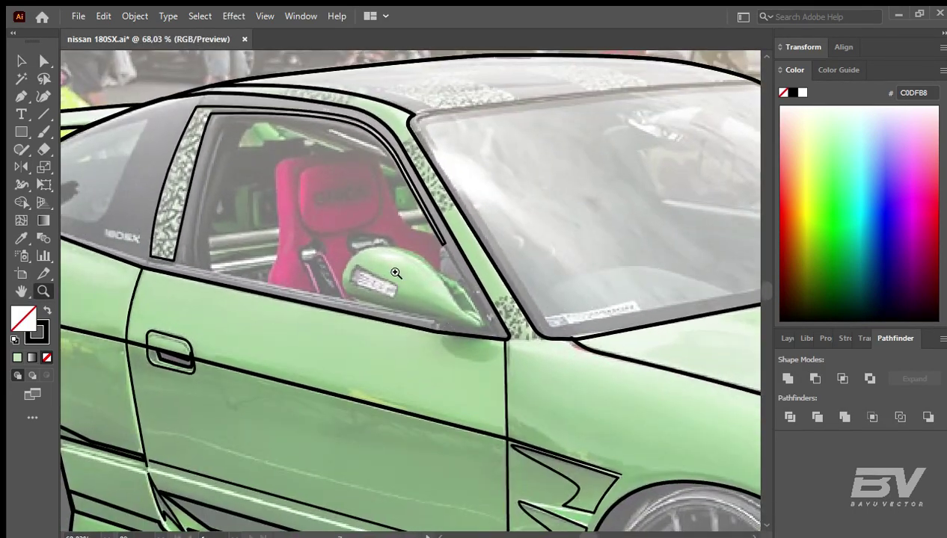
# Step: Draw the curved outline over the side mirror from its lower left to its tip
pyautogui.scroll(1, 378, 274)
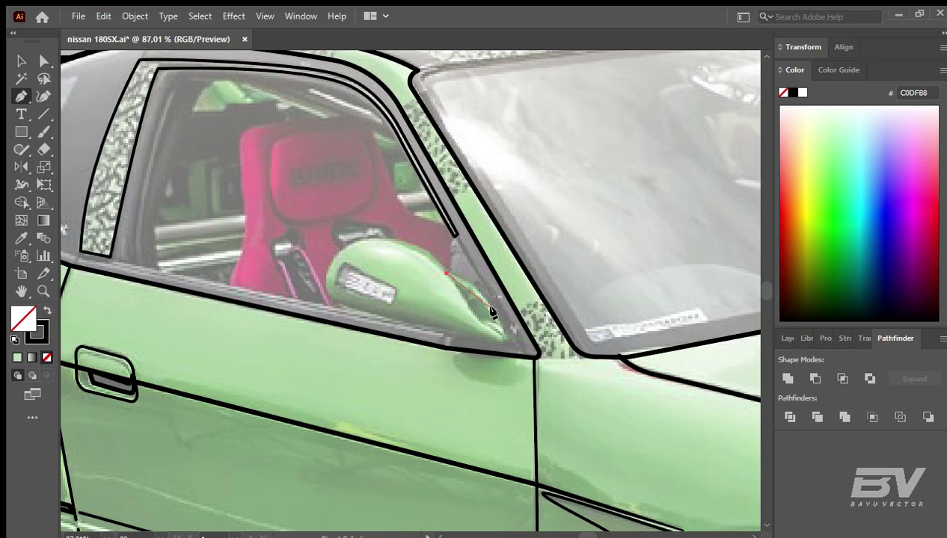
pyautogui.click(327, 300)
pyautogui.moveTo(348, 246); pyautogui.dragTo(398, 238)
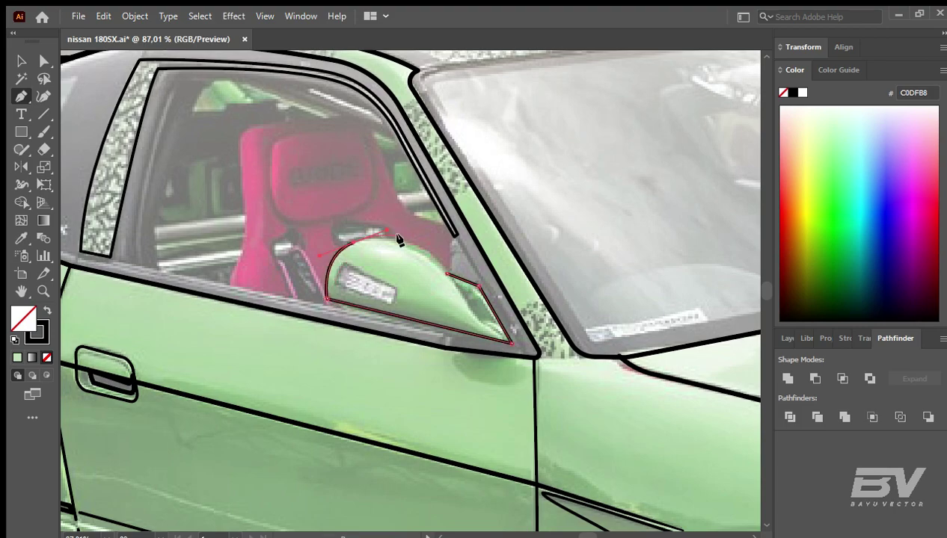
pyautogui.click(445, 277)
pyautogui.press('a')
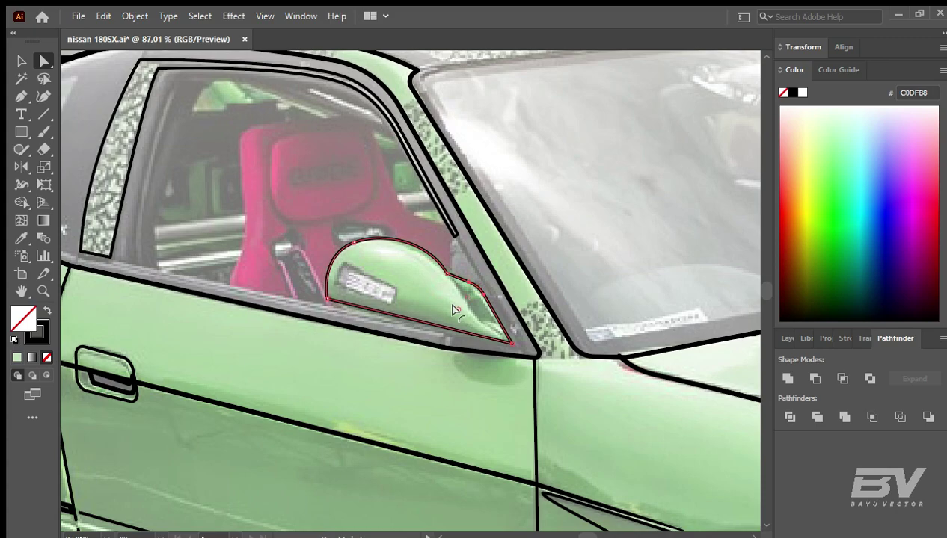
pyautogui.scroll(2, 398, 284)
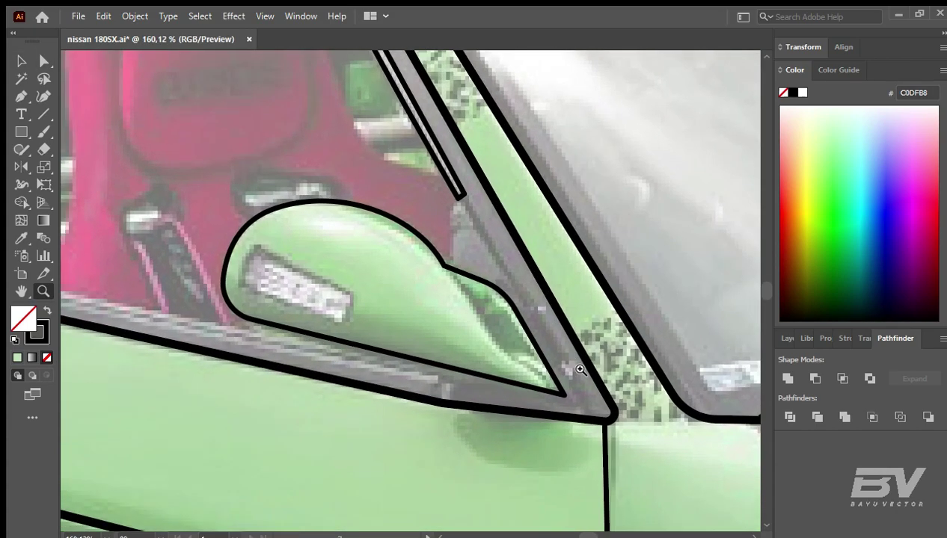
pyautogui.scroll(-3, 399, 284)
# Step: Select the window-frame and mirror paths and zoom into the side mirror
pyautogui.press('v')
pyautogui.click(190, 206)
pyautogui.keyDown('shift'); pyautogui.click(378, 246); pyautogui.keyUp('shift')
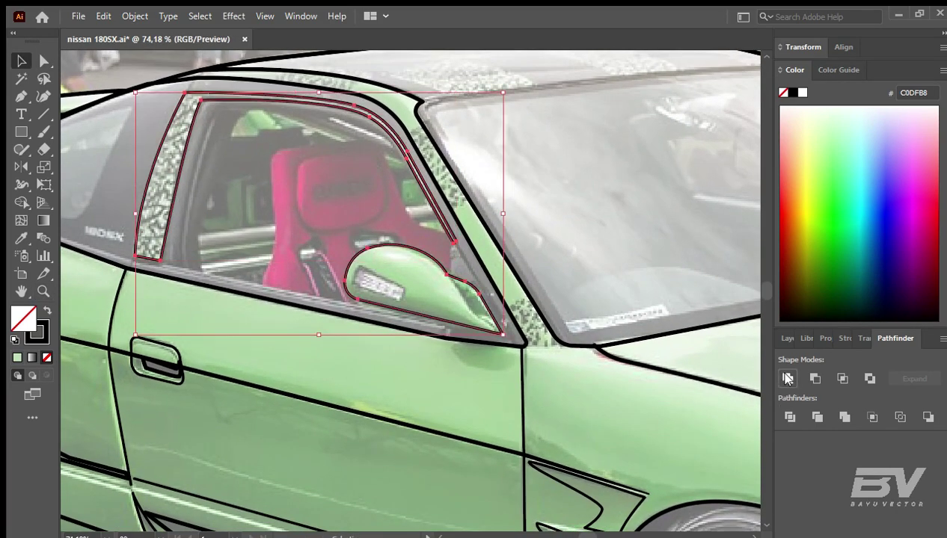
pyautogui.click(692, 341)
pyautogui.scroll(3, 561, 271)
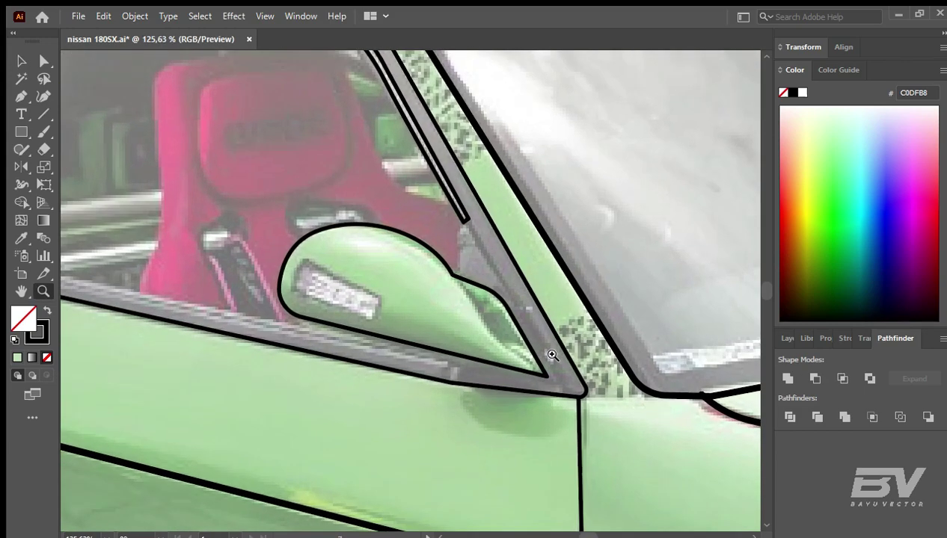
# Step: Close a small dark shape at the mirror base and deselect it
pyautogui.press('p')
pyautogui.click(374, 294)
pyautogui.press('v')
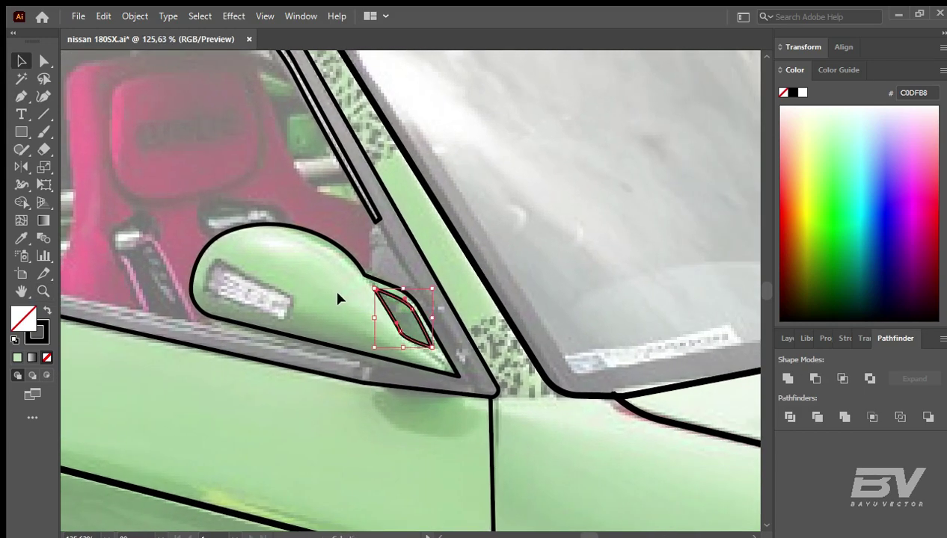
pyautogui.click(344, 299)
# Step: Check all outlines, fit the artboard in view and save the file
pyautogui.hotkey('ctrl', 'a')
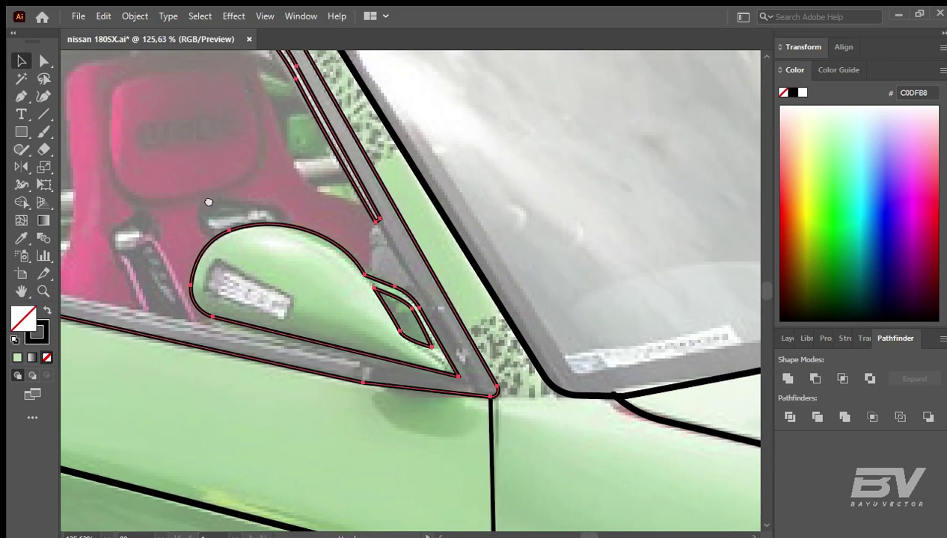
pyautogui.moveTo(207, 205); pyautogui.dragTo(430, 307)
pyautogui.scroll(-3, 423, 303)
pyautogui.hotkey('ctrl', 'shift', 'a')
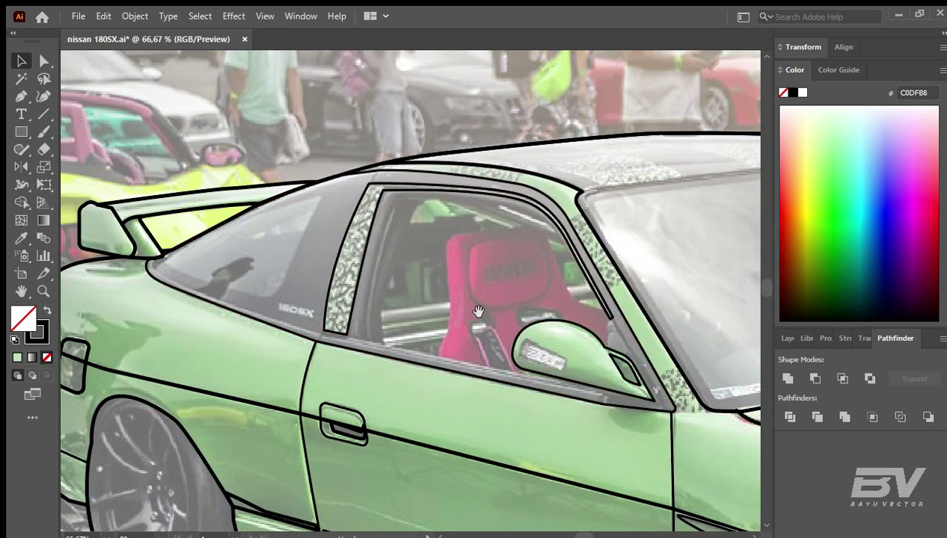
pyautogui.hotkey('ctrl', '0')
pyautogui.hotkey('ctrl', 's')
pyautogui.click(786, 338)
# Step: Zoom in on the rear wheel and inspect the mudflap outline's anchors
pyautogui.press('z')
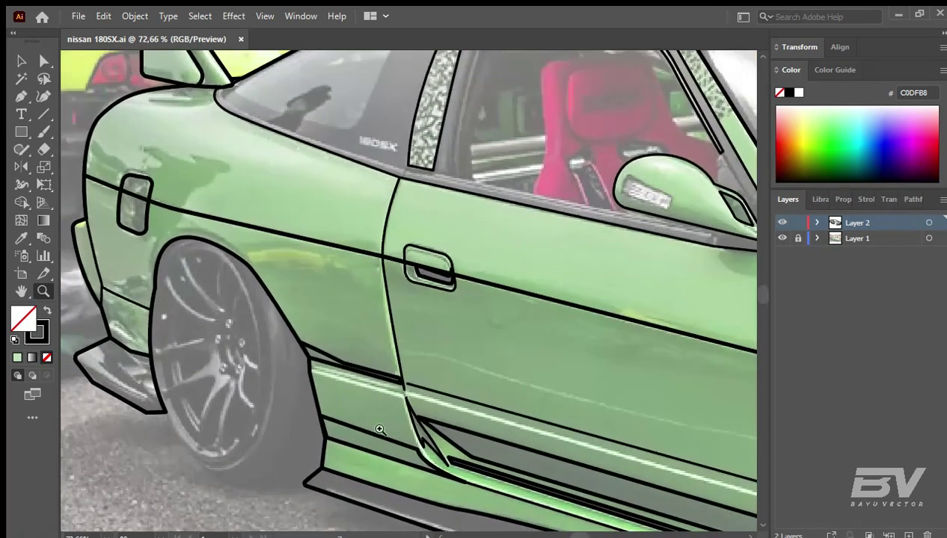
pyautogui.moveTo(112, 352)
pyautogui.mouseDown()
pyautogui.moveTo(201, 338)
pyautogui.moveTo(174, 305)
pyautogui.mouseUp()
pyautogui.press('p')
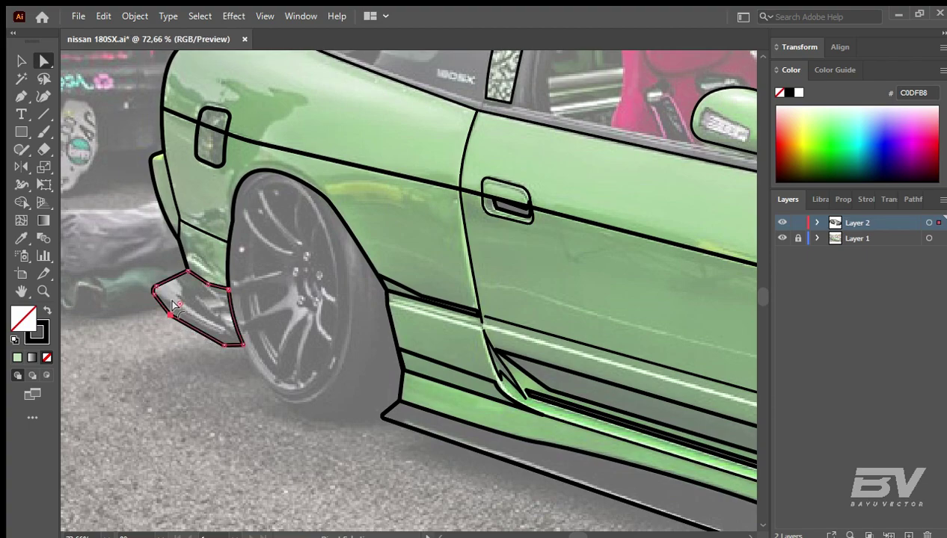
pyautogui.hotkey('ctrl', 'shift', 'a')
pyautogui.scroll(4, 168, 318)
pyautogui.press('v')
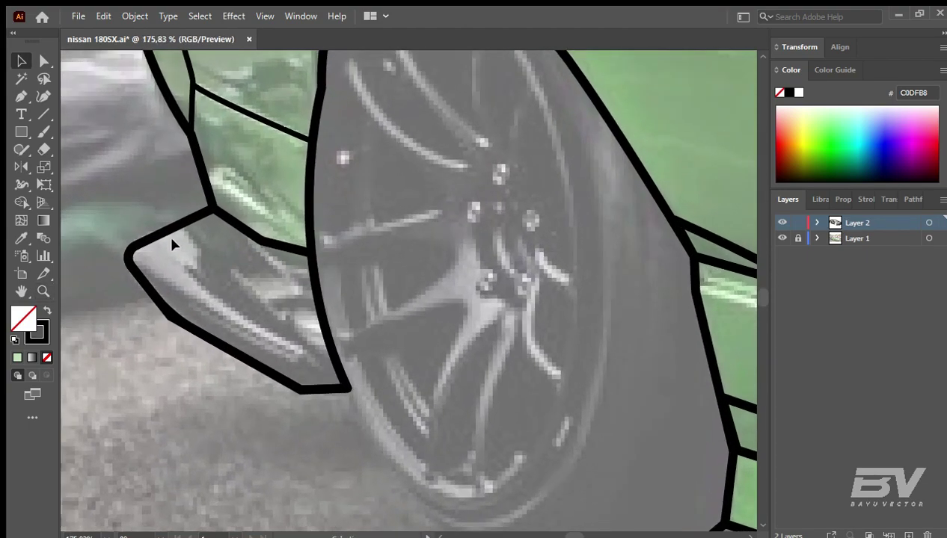
pyautogui.press('a')
pyautogui.click(182, 318)
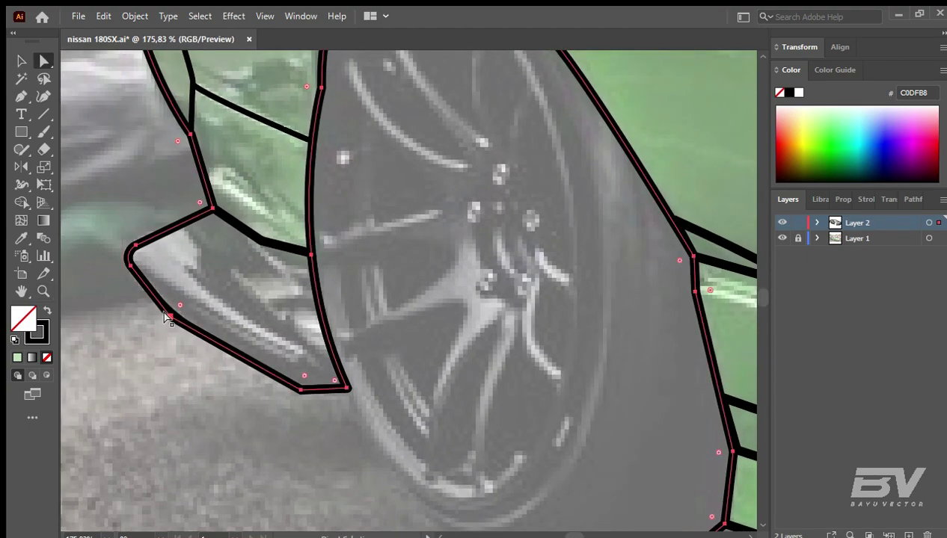
pyautogui.press('v')
pyautogui.scroll(-2, 150, 380)
pyautogui.hotkey('ctrl', 'shift', 'a')
pyautogui.scroll(-3, 263, 411)
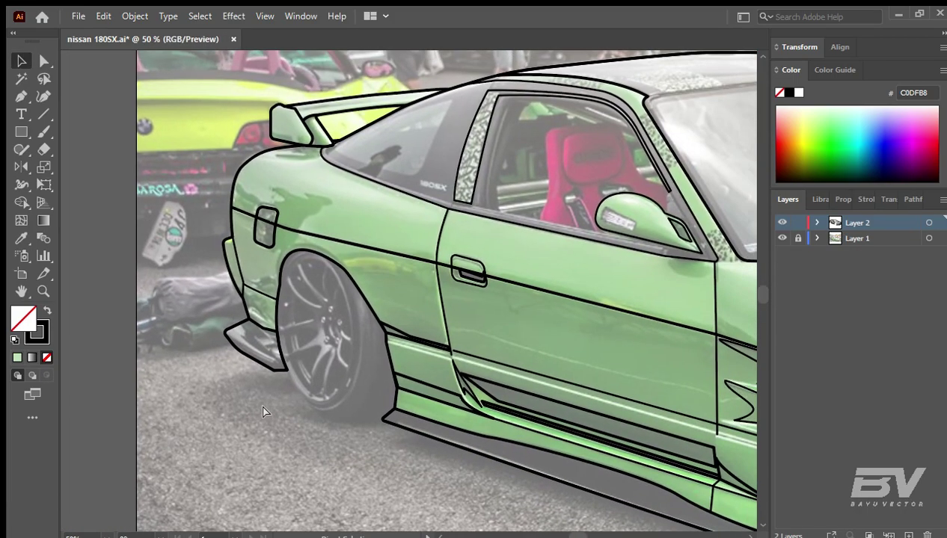
# Step: Start the shadow outline behind the rear mudflap and run it under the rear wheel
pyautogui.press('p')
pyautogui.moveTo(223, 379); pyautogui.dragTo(267, 362)
pyautogui.hscroll(3, 209, 372)
pyautogui.scroll(-1, 209, 371)
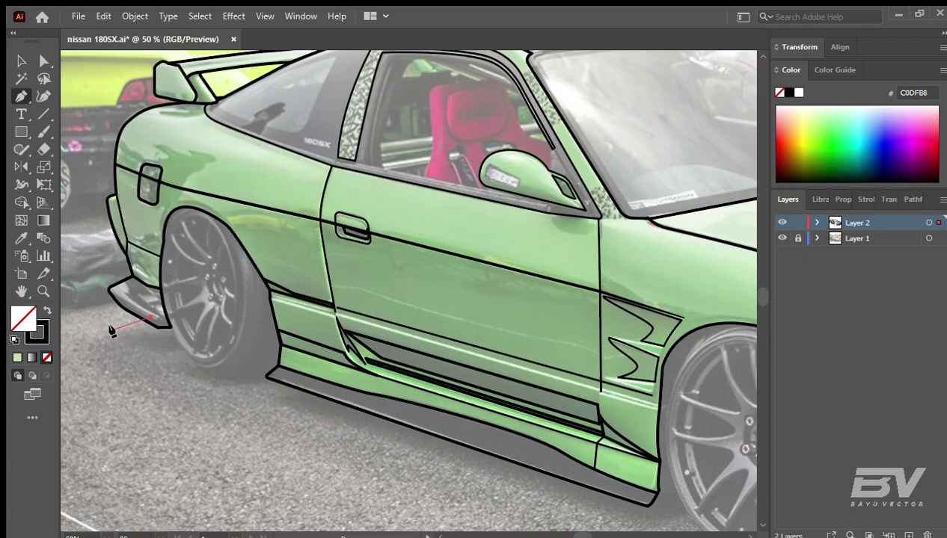
pyautogui.click(111, 331)
pyautogui.keyDown('ctrl'); pyautogui.click(142, 362); pyautogui.keyUp('ctrl')
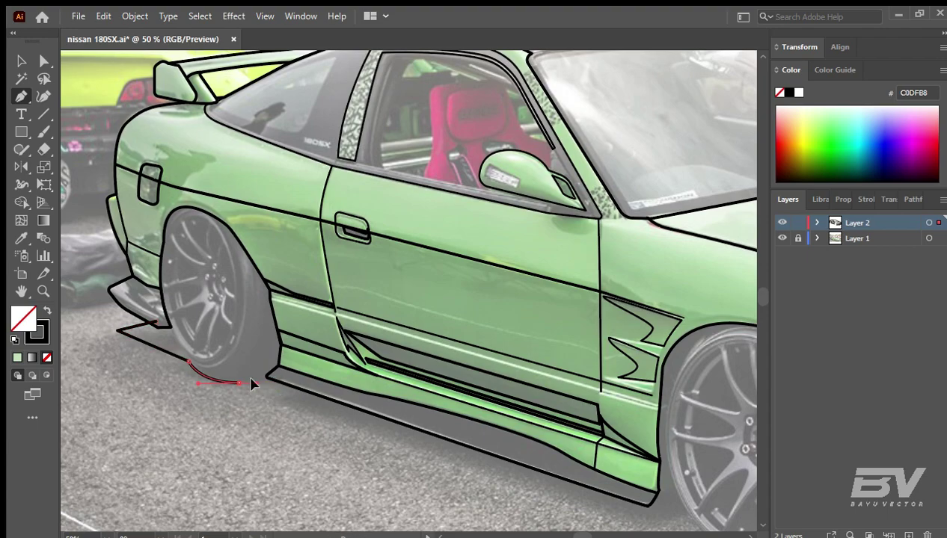
pyautogui.scroll(-2, 258, 387)
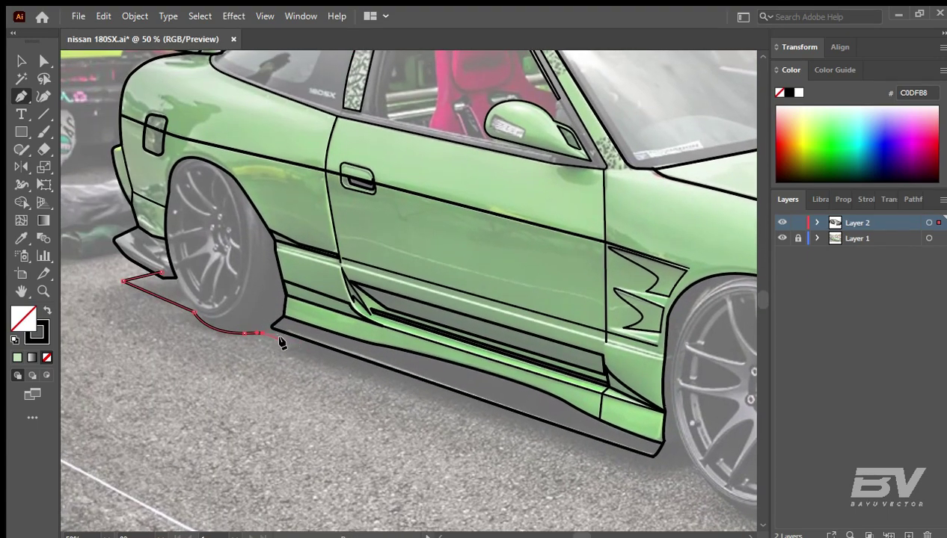
pyautogui.hscroll(5, 336, 365)
pyautogui.click(385, 372)
pyautogui.click(423, 363)
pyautogui.hscroll(4, 423, 363)
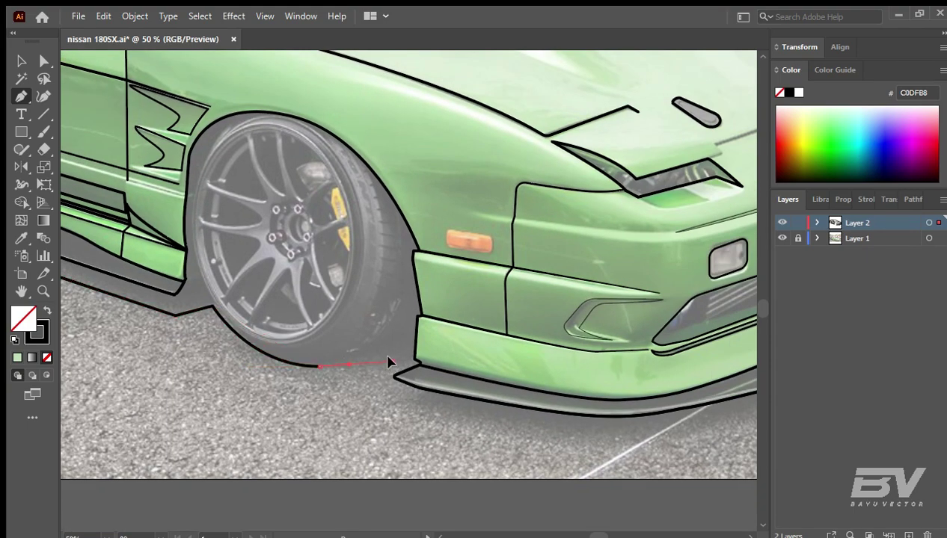
# Step: Continue the shadow under the front wheel and lip, closing it at the rear fender
pyautogui.moveTo(387, 362); pyautogui.dragTo(348, 343)
pyautogui.click(321, 364)
pyautogui.moveTo(539, 402); pyautogui.dragTo(310, 374)
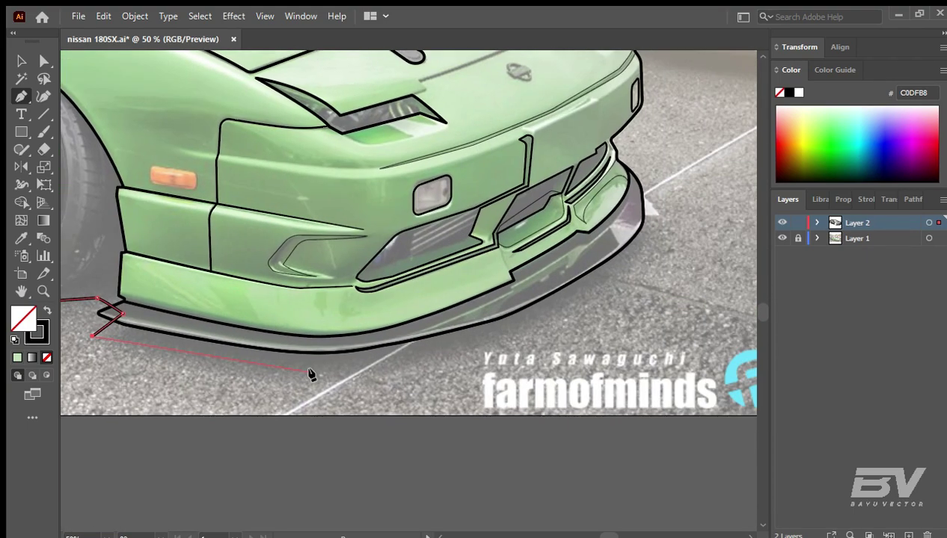
pyautogui.click(388, 372)
pyautogui.moveTo(434, 342); pyautogui.dragTo(303, 368)
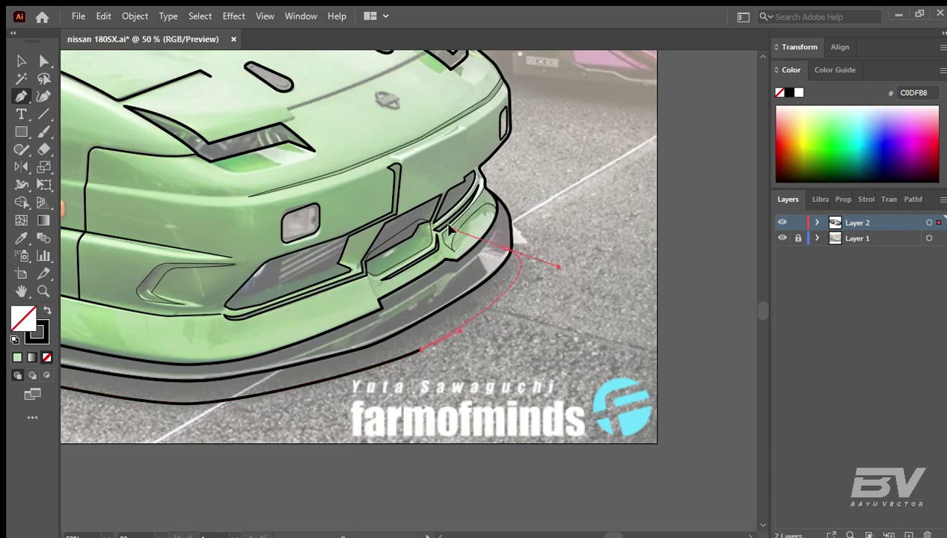
pyautogui.moveTo(284, 247)
pyautogui.mouseDown()
pyautogui.moveTo(643, 284)
pyautogui.moveTo(643, 246)
pyautogui.mouseUp()
pyautogui.moveTo(225, 247); pyautogui.dragTo(599, 247)
pyautogui.moveTo(530, 237); pyautogui.dragTo(404, 243)
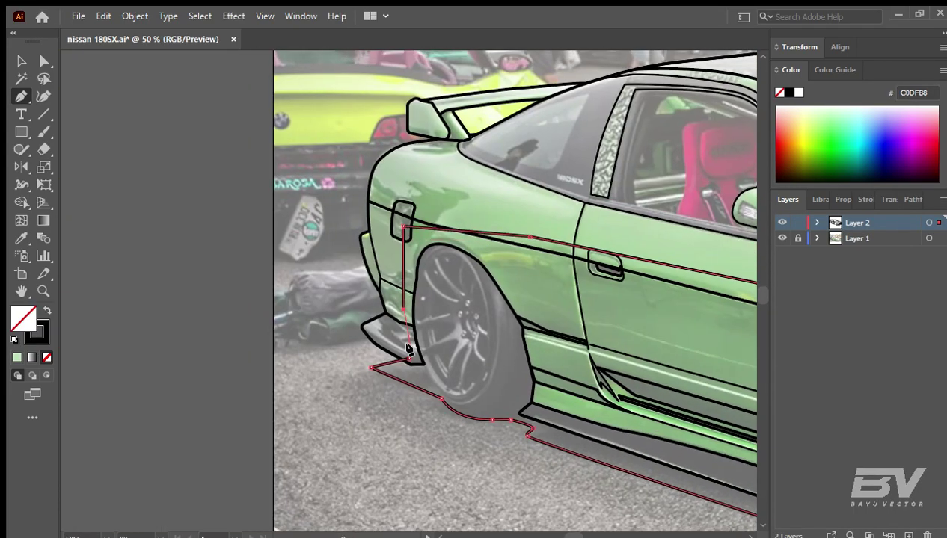
pyautogui.press('v')
# Step: Select only the new shadow shape using the Pathfinder panel, then fit the artboard in view
pyautogui.moveTo(390, 184); pyautogui.dragTo(300, 153)
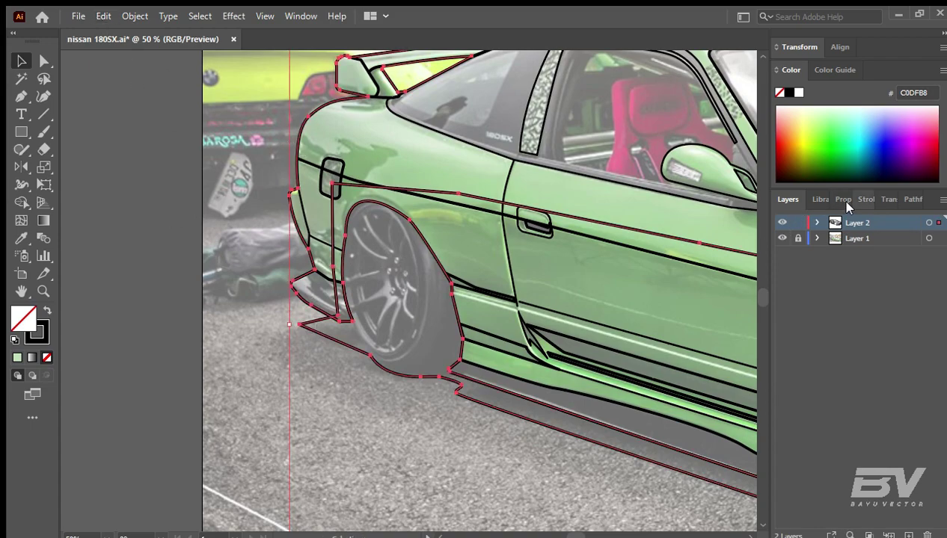
pyautogui.hotkey('shift', 'ctrl', 'F9')
pyautogui.click(303, 127)
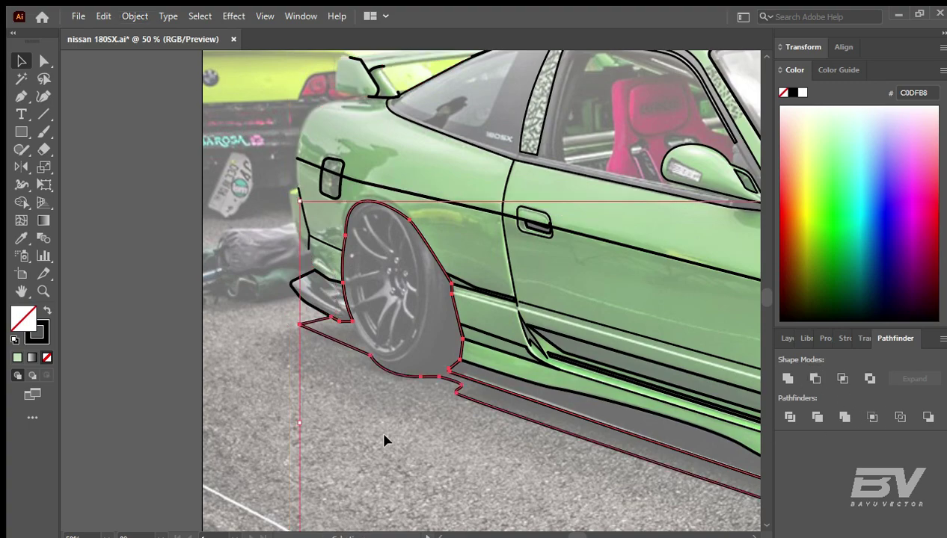
pyautogui.hotkey('ctrl', '0')
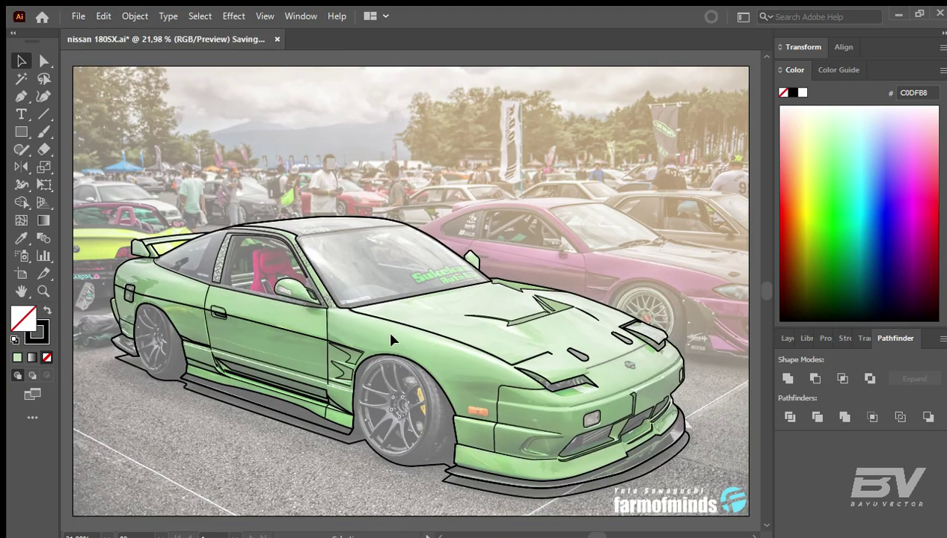
# Step: Select the lower underbody shadow path and fill it solid black
pyautogui.click(785, 338)
pyautogui.hotkey('ctrl', 'y')
pyautogui.hotkey('ctrl', 'y')
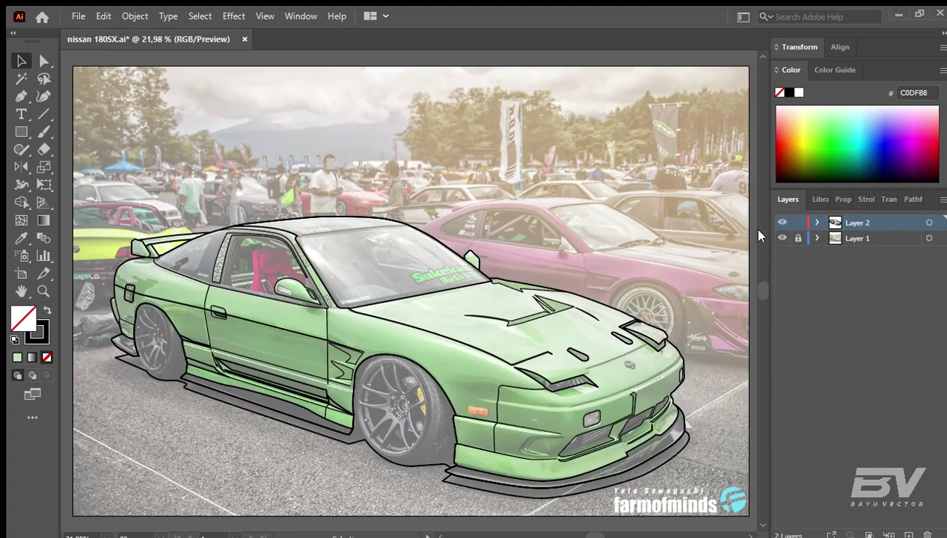
pyautogui.click(416, 249)
pyautogui.click(133, 369)
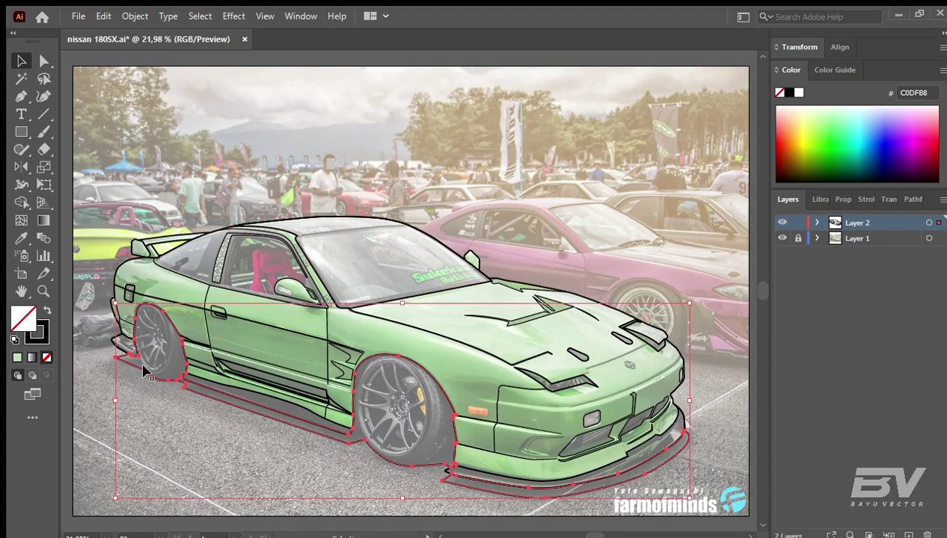
pyautogui.press('z')
pyautogui.click(222, 359)
pyautogui.click(840, 199)
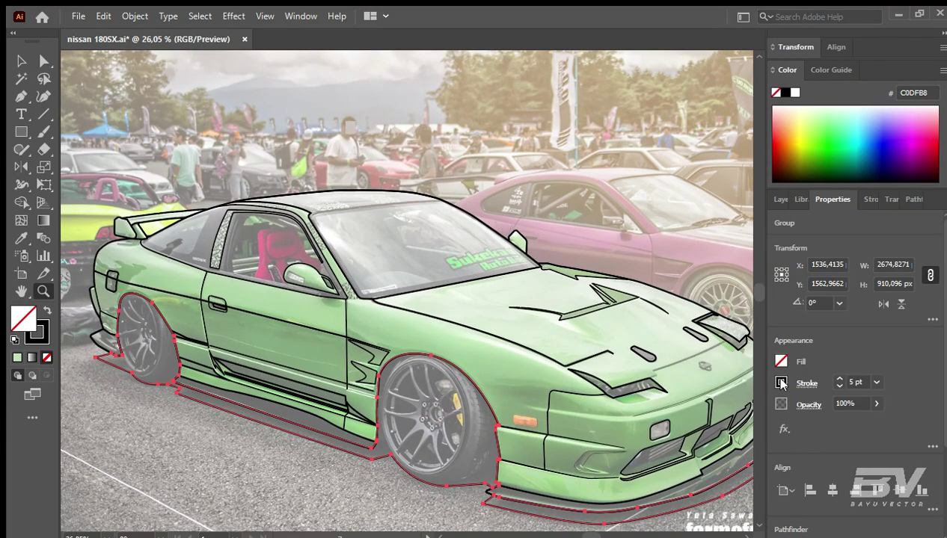
pyautogui.hotkey('shift', 'x')
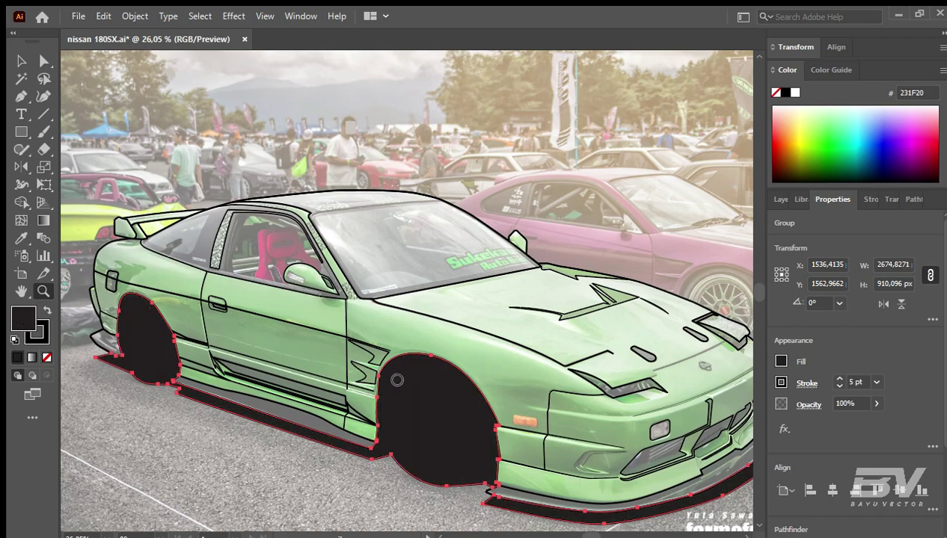
# Step: Adjust the black shadow's anchors at the rear wheel, skirt corner and front wheel
pyautogui.click(272, 429)
pyautogui.scroll(5, 325, 319)
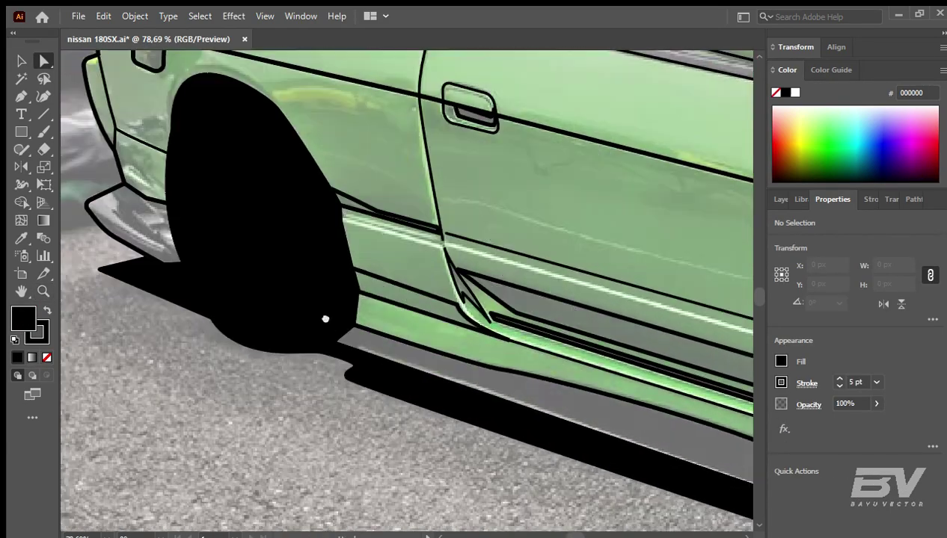
pyautogui.scroll(2, 194, 310)
pyautogui.hscroll(-3, 195, 310)
pyautogui.click(193, 311)
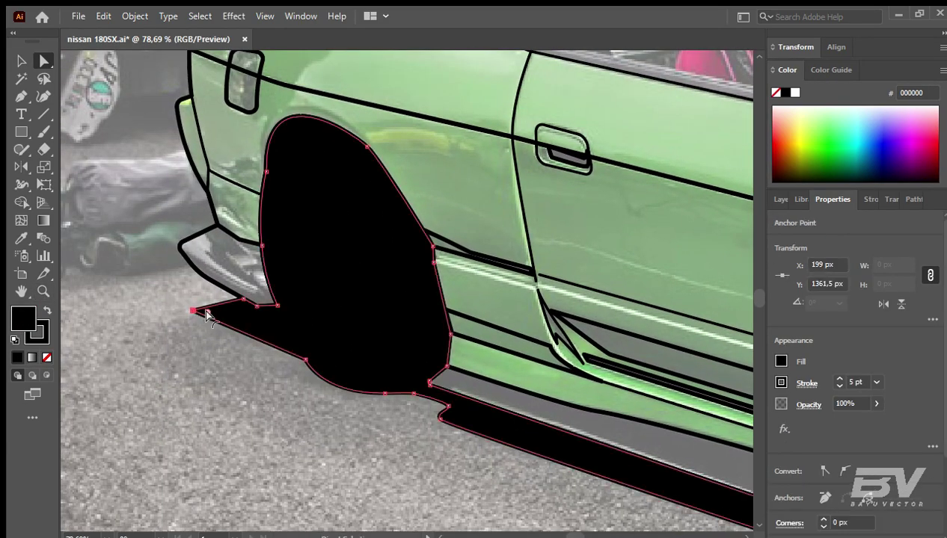
pyautogui.click(238, 397)
pyautogui.scroll(-3, 201, 275)
pyautogui.hscroll(5, 497, 412)
pyautogui.click(497, 399)
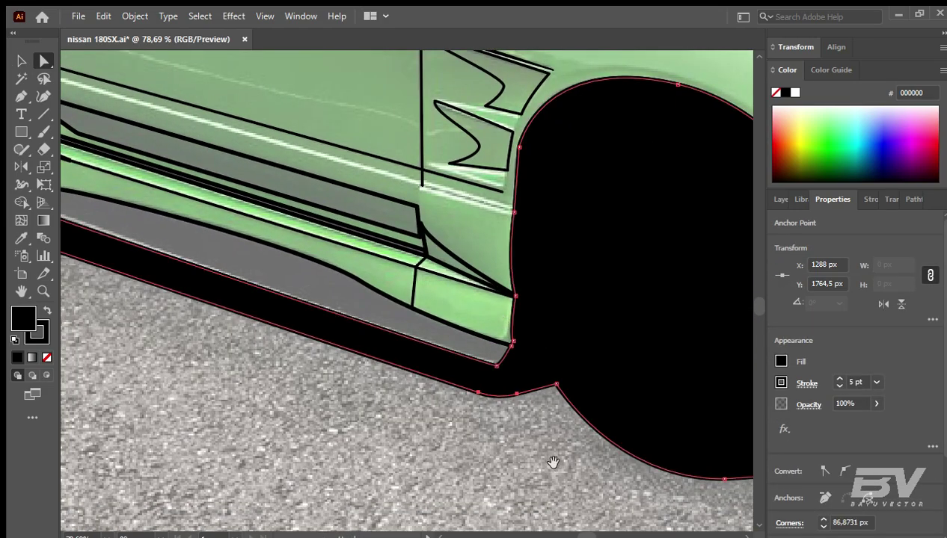
# Step: Reshape the front lip shadow's anchors to follow the bumper's curve
pyautogui.moveTo(552, 462); pyautogui.dragTo(253, 463)
pyautogui.click(439, 416)
pyautogui.hscroll(5, 440, 416)
pyautogui.hscroll(3, 599, 346)
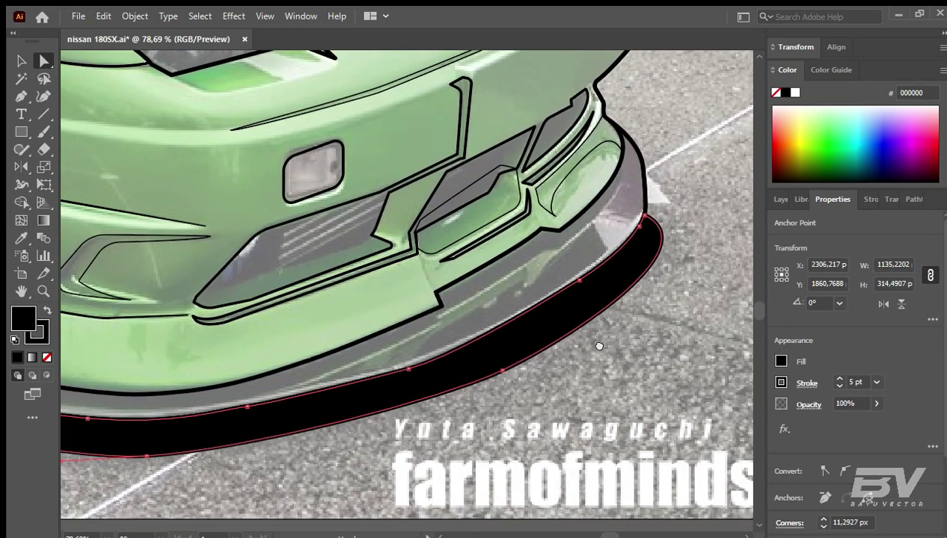
pyautogui.hotkey('ctrl', 'z')
pyautogui.click(140, 446)
pyautogui.click(503, 372)
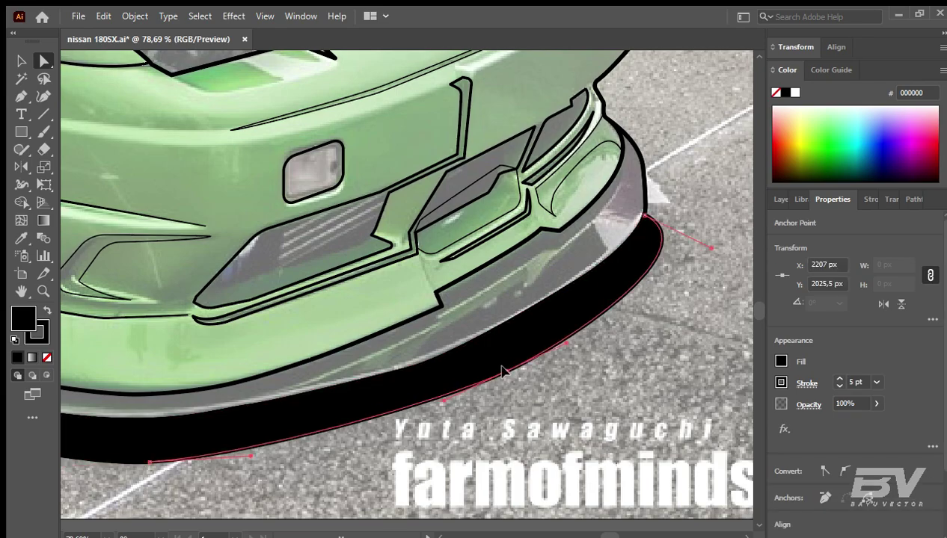
# Step: Deselect everything, fit the artboard in the window and save the file
pyautogui.press('v')
pyautogui.hotkey('ctrl', 'shift', 'a')
pyautogui.hotkey('ctrl', '0')
pyautogui.hotkey('ctrl', 's')
pyautogui.click(779, 200)
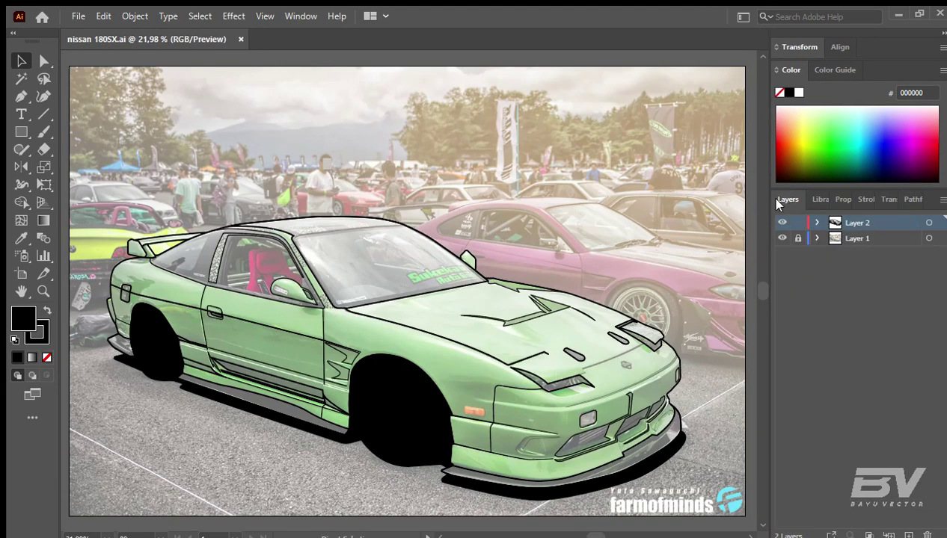
# Step: Fill the gas cap, door handle, rear lip and side skirt black
pyautogui.moveTo(97, 225); pyautogui.dragTo(344, 404)
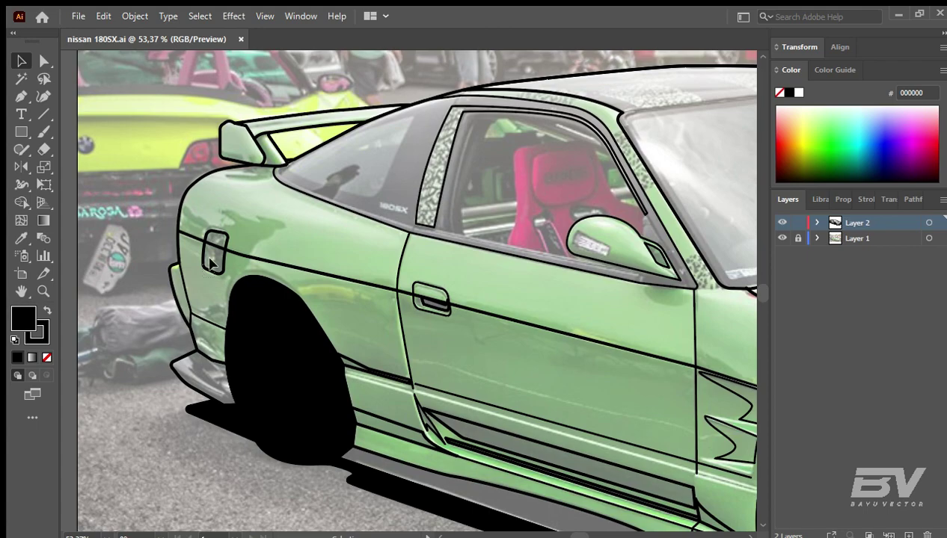
pyautogui.keyDown('shift'); pyautogui.click(432, 307); pyautogui.keyUp('shift')
pyautogui.hotkey('ctrl', 'g')
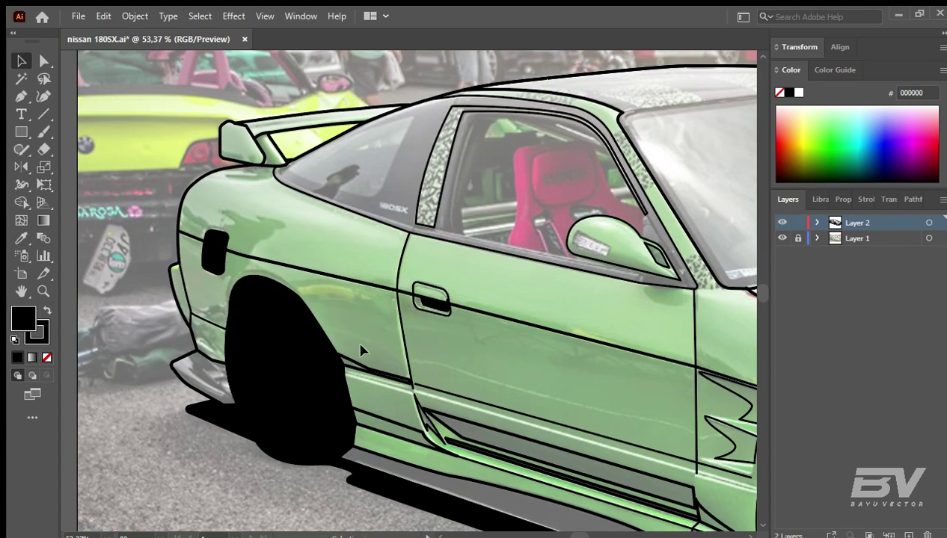
pyautogui.moveTo(322, 305); pyautogui.dragTo(299, 214)
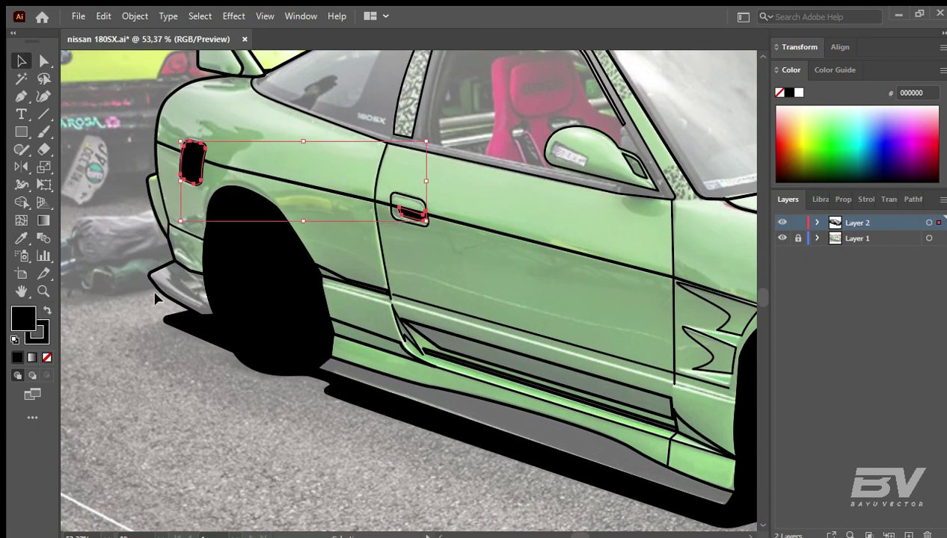
pyautogui.click(186, 271)
pyautogui.keyDown('shift'); pyautogui.click(407, 382); pyautogui.keyUp('shift')
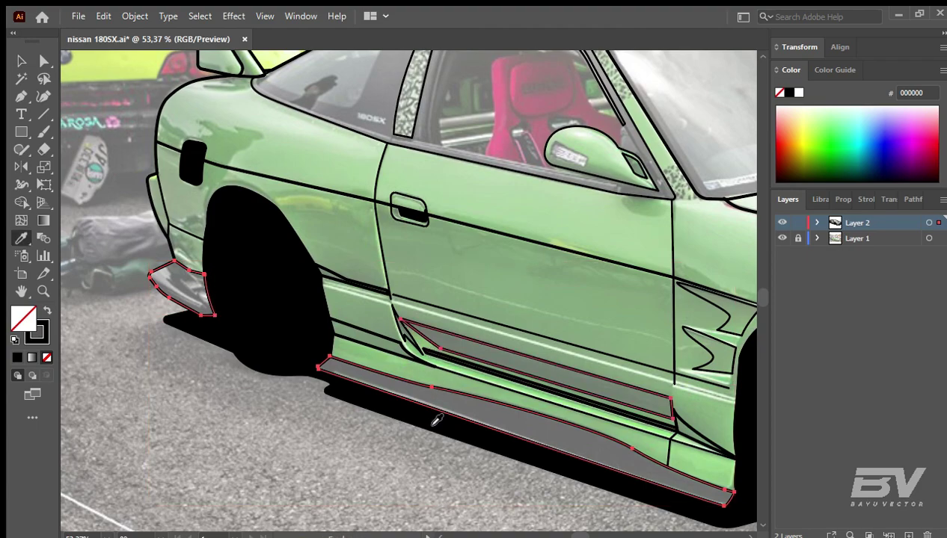
pyautogui.hotkey('shift', 'x')
# Step: Eyedropper the black fill onto the door trim, skirt strip and front zigzag pieces
pyautogui.click(433, 308)
pyautogui.keyDown('shift'); pyautogui.click(658, 423); pyautogui.keyUp('shift')
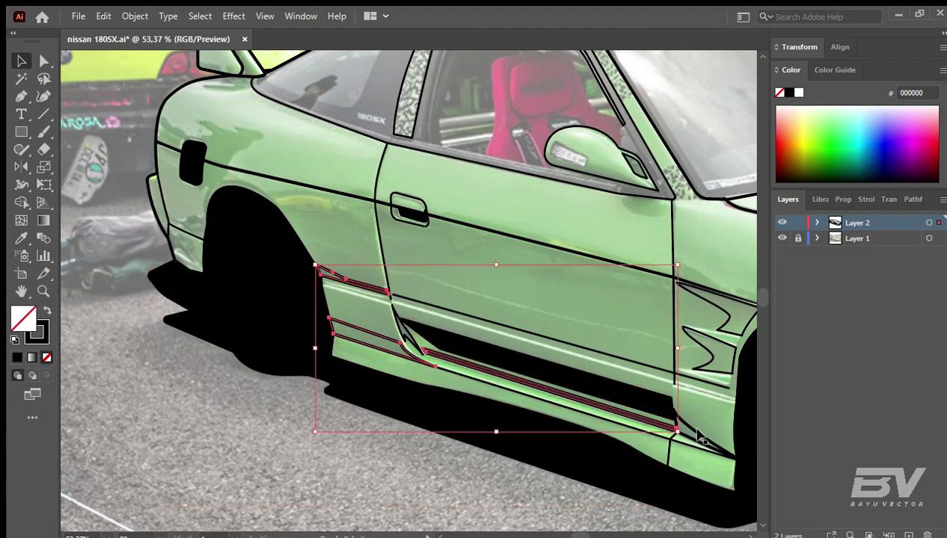
pyautogui.keyDown('shift'); pyautogui.click(692, 431); pyautogui.keyUp('shift')
pyautogui.press('i')
pyautogui.click(607, 392)
# Step: Fill the side windows, roof and windshield black with the Eyedropper
pyautogui.moveTo(647, 353)
pyautogui.mouseDown()
pyautogui.moveTo(228, 310)
pyautogui.moveTo(191, 433)
pyautogui.mouseUp()
pyautogui.press('i')
pyautogui.click(191, 434)
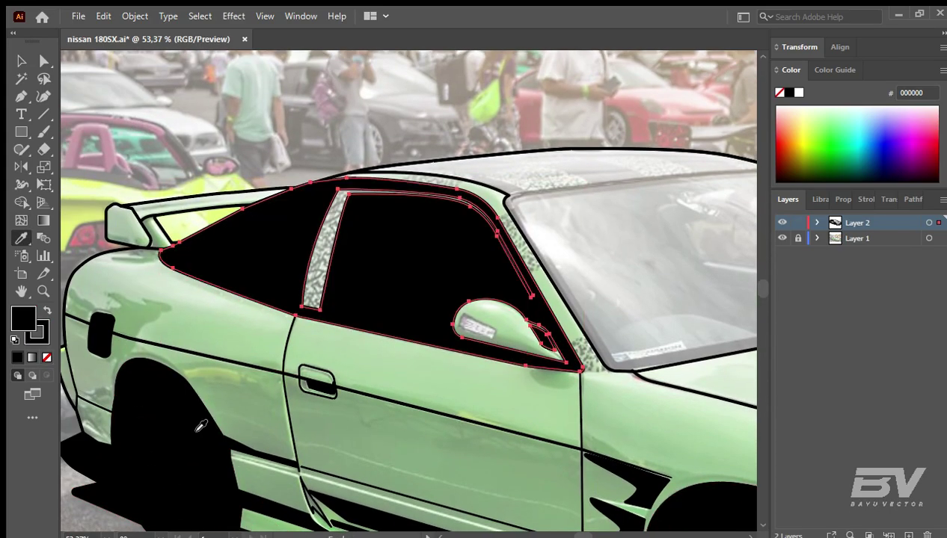
pyautogui.moveTo(579, 395); pyautogui.dragTo(478, 424)
pyautogui.click(469, 179)
pyautogui.press('i')
pyautogui.click(355, 266)
# Step: Fill the lower front lip solid black
pyautogui.moveTo(355, 266); pyautogui.dragTo(376, 333)
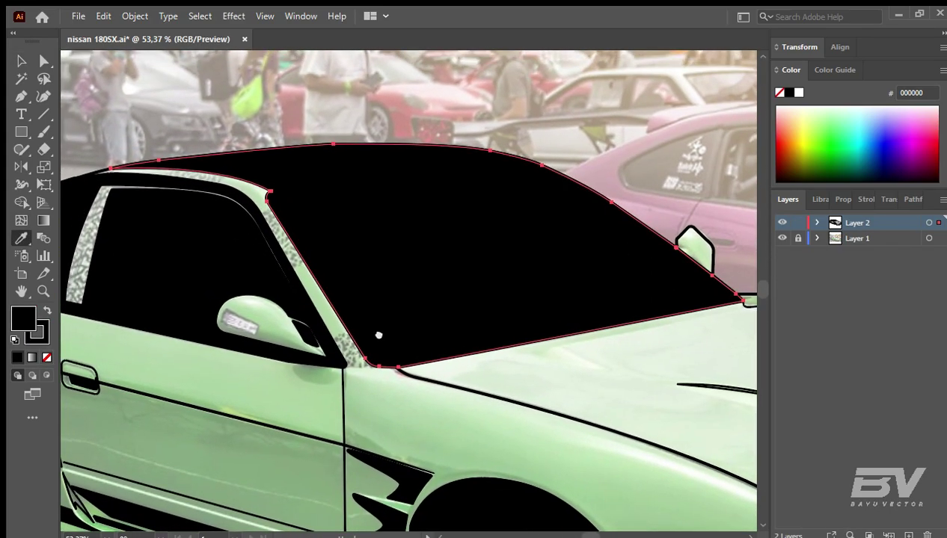
pyautogui.scroll(3, 377, 333)
pyautogui.scroll(-5, 376, 334)
pyautogui.moveTo(471, 333); pyautogui.dragTo(359, 285)
pyautogui.scroll(3, 359, 285)
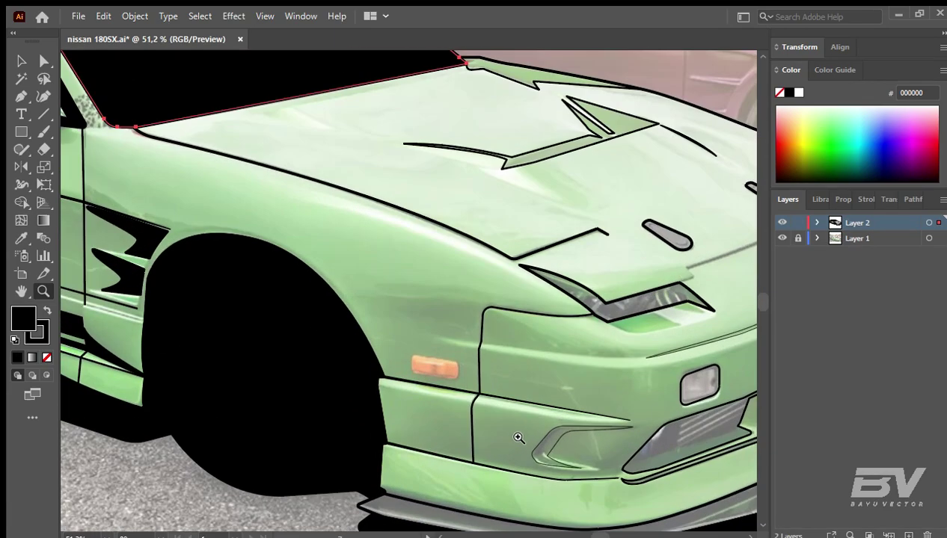
pyautogui.scroll(-5, 359, 285)
pyautogui.press('v')
pyautogui.click(364, 355)
pyautogui.hotkey('shift', 'x')
# Step: Give the front grille and bumper vent shapes a black fill, then fit the artboard
pyautogui.click(410, 279)
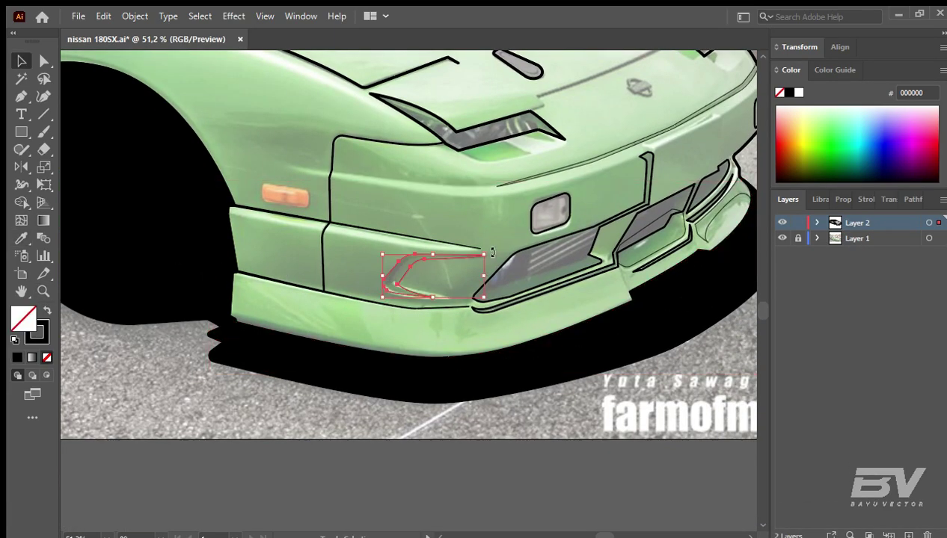
pyautogui.keyDown('shift'); pyautogui.click(521, 300); pyautogui.keyUp('shift')
pyautogui.press('i')
pyautogui.click(448, 304)
pyautogui.click(261, 263)
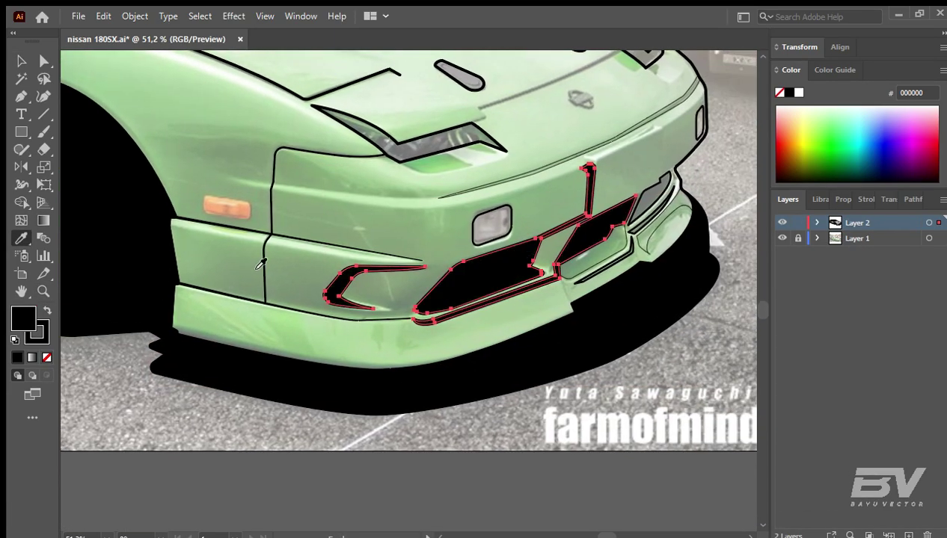
pyautogui.press('v')
pyautogui.click(842, 199)
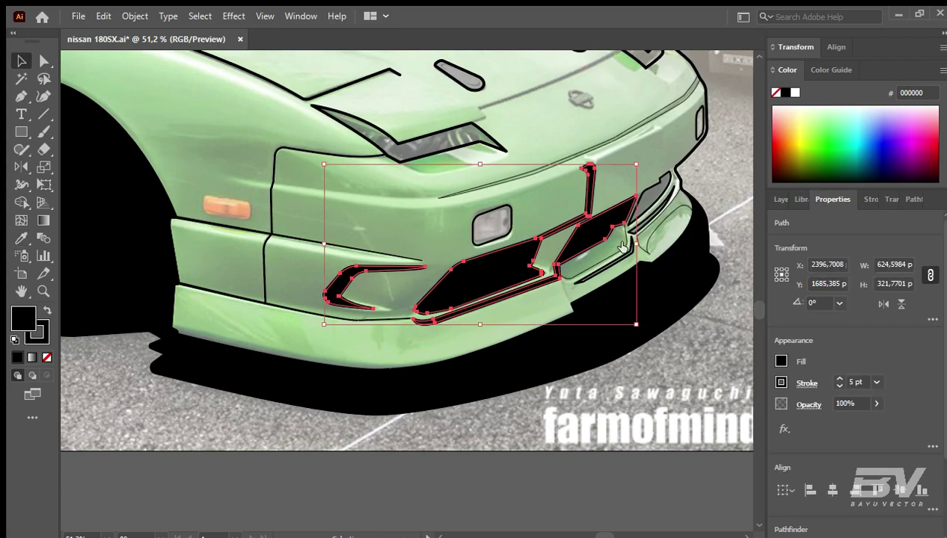
pyautogui.click(530, 192)
pyautogui.hotkey('ctrl', '0')
# Step: Check the fuel door, handle and side skirt paths by selecting them
pyautogui.click(306, 309)
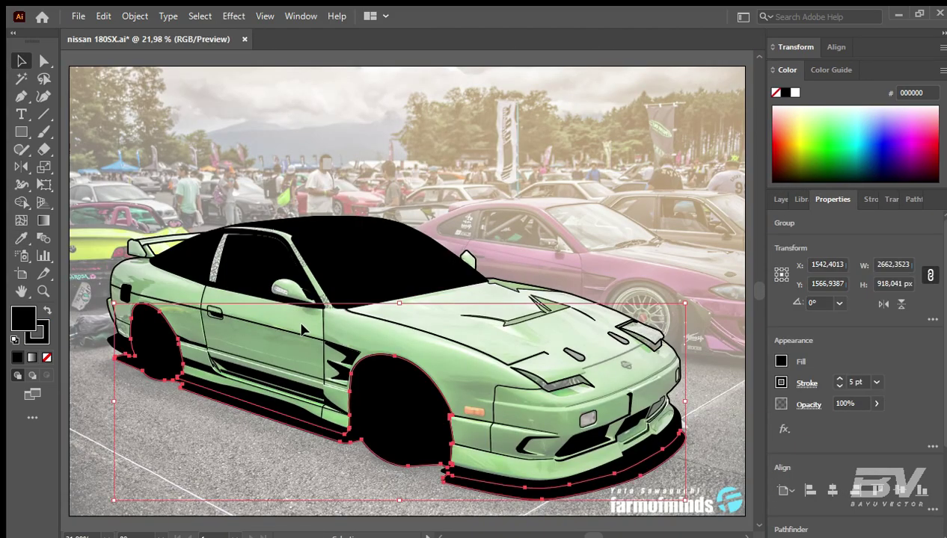
pyautogui.click(190, 320)
pyautogui.scroll(5, 191, 320)
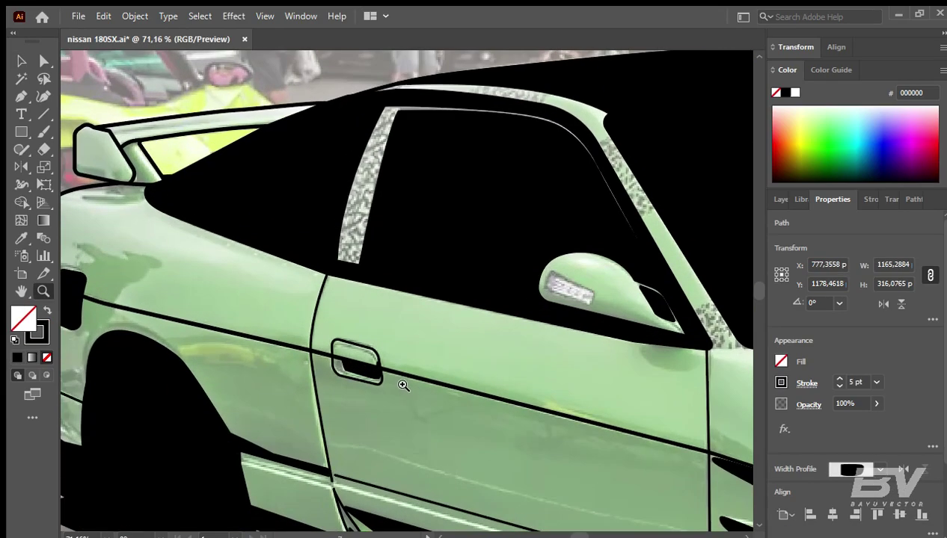
pyautogui.click(168, 271)
pyautogui.click(147, 287)
pyautogui.scroll(-3, 427, 301)
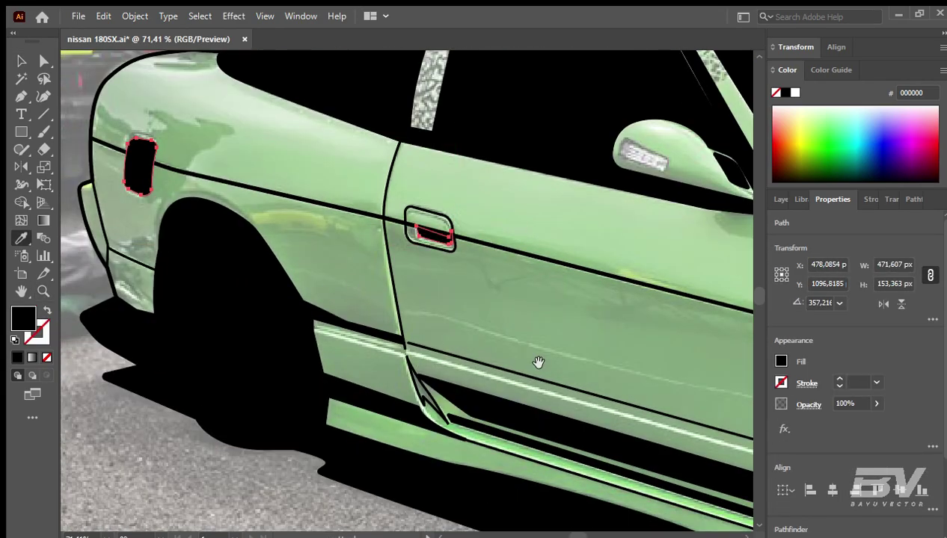
pyautogui.moveTo(537, 362); pyautogui.dragTo(405, 261)
pyautogui.press('v')
pyautogui.moveTo(161, 191); pyautogui.dragTo(736, 425)
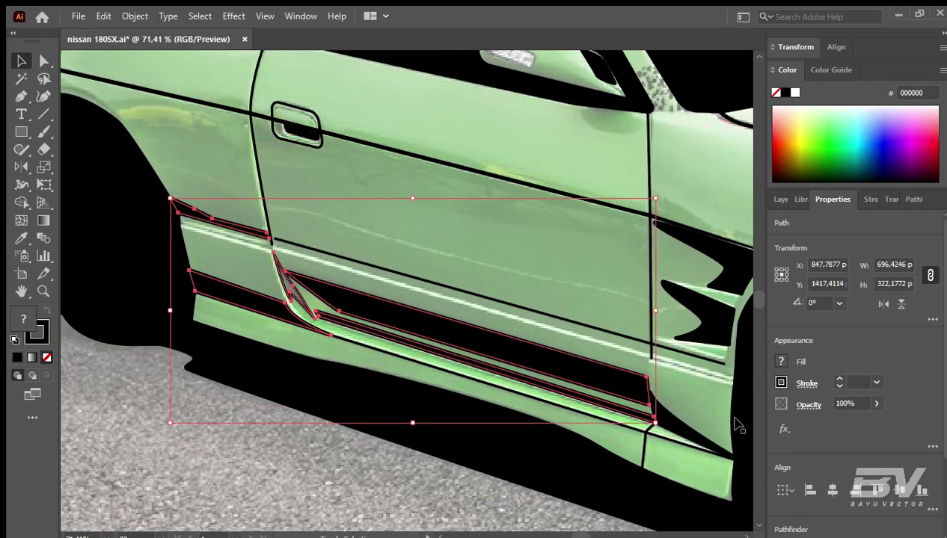
pyautogui.click(490, 420)
# Step: Select the side skirt triangle, long skirt strip and front vent together
pyautogui.hscroll(5, 405, 278)
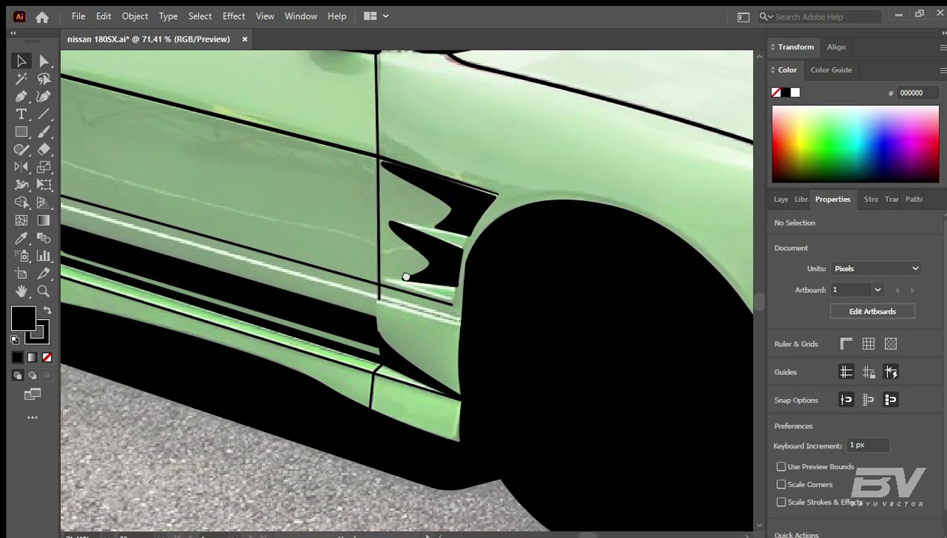
pyautogui.click(395, 355)
pyautogui.press('v')
pyautogui.hscroll(-5, 351, 319)
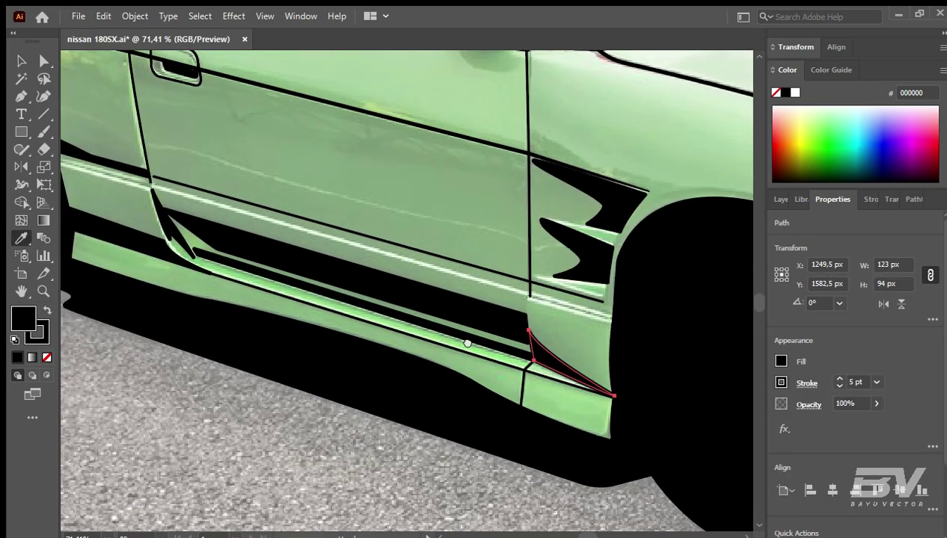
pyautogui.hscroll(-5, 269, 263)
pyautogui.hscroll(10, 407, 271)
pyautogui.click(419, 207)
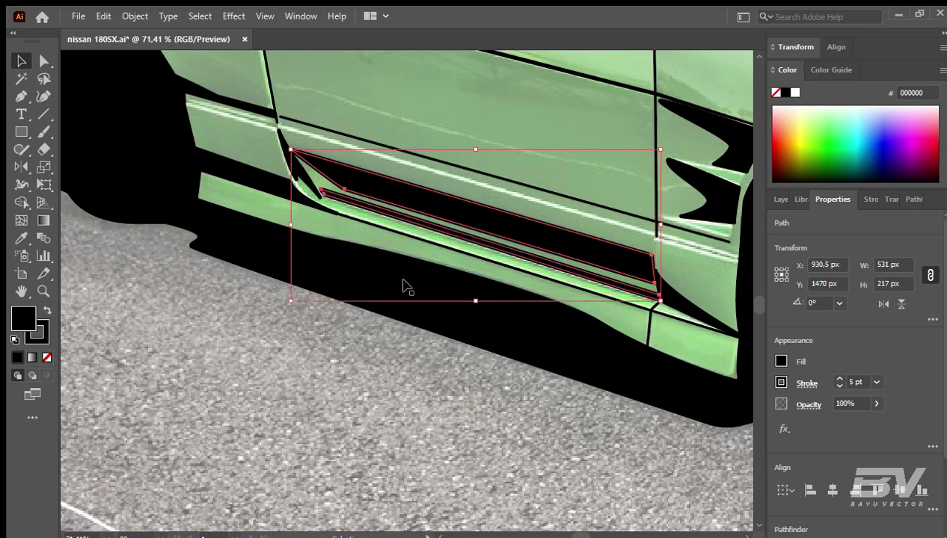
pyautogui.click(275, 165)
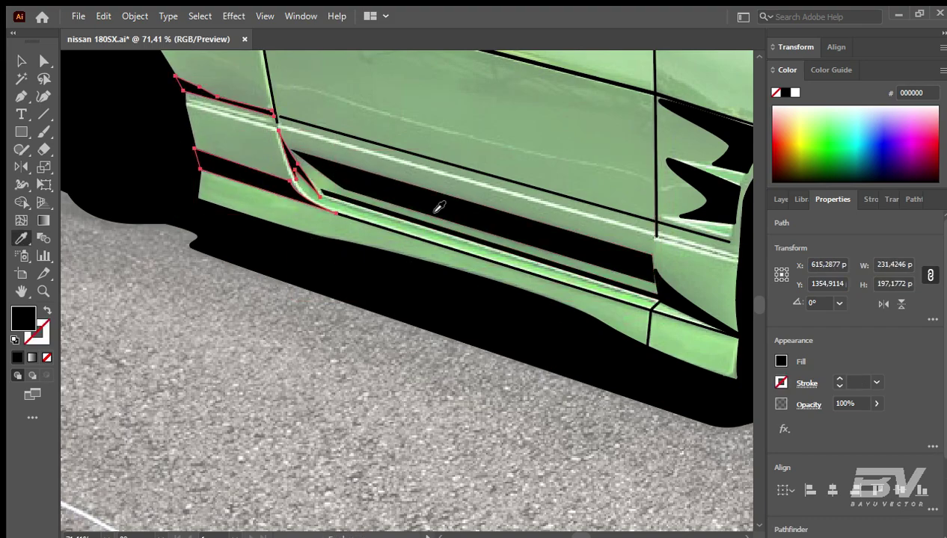
pyautogui.moveTo(437, 205); pyautogui.dragTo(323, 300)
pyautogui.click(566, 307)
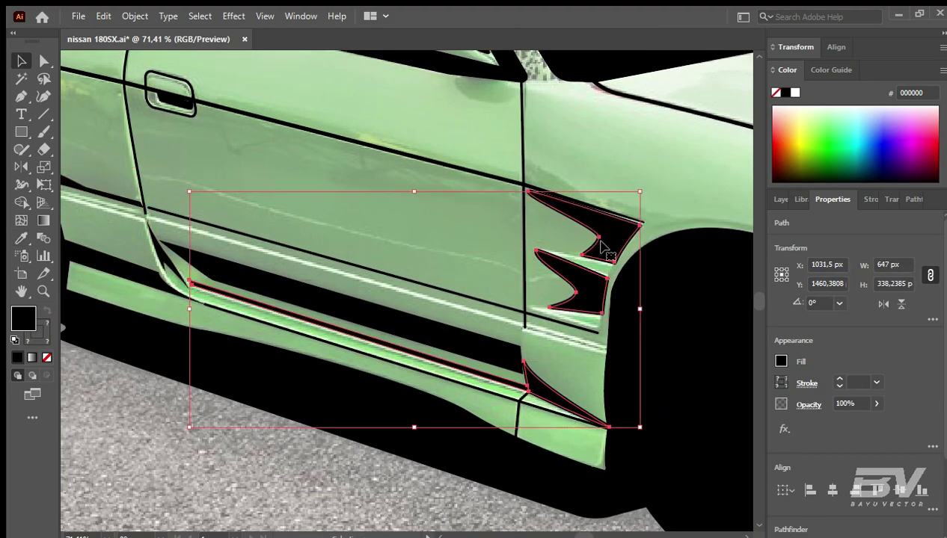
pyautogui.click(182, 112)
pyautogui.moveTo(182, 112); pyautogui.dragTo(557, 307)
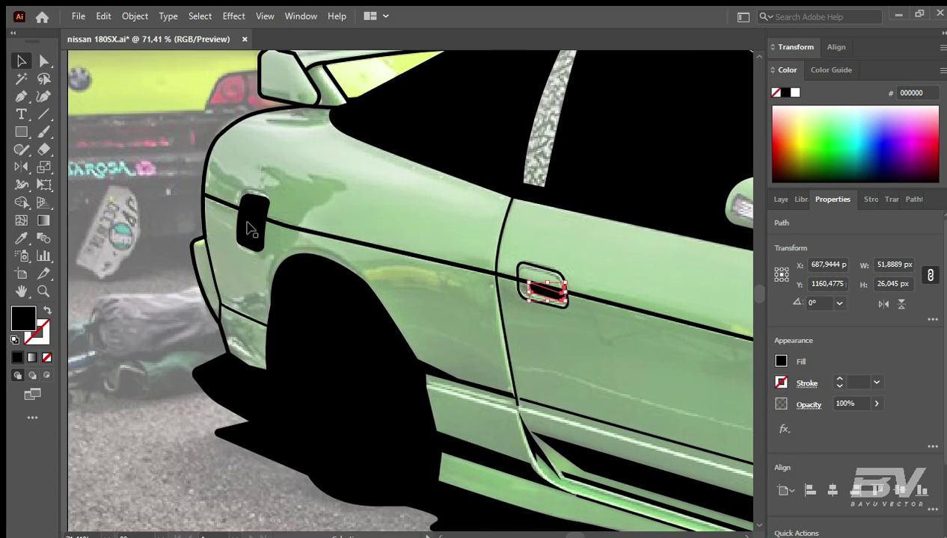
pyautogui.moveTo(709, 380); pyautogui.dragTo(455, 313)
# Step: Eyedropper black onto the lower skirt, small front bumper piece, front lip and bumper vent
pyautogui.press('i')
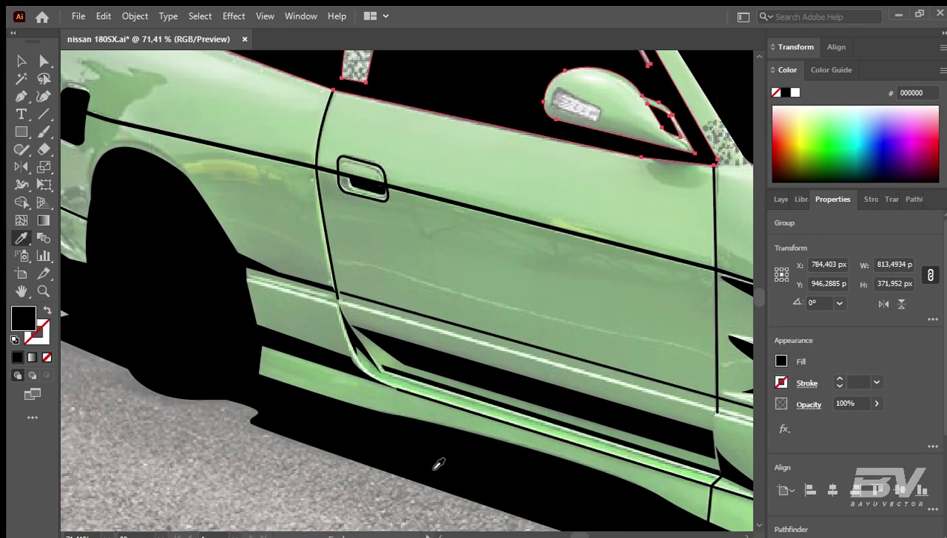
pyautogui.keyDown('ctrl'); pyautogui.click(416, 458); pyautogui.keyUp('ctrl')
pyautogui.moveTo(417, 459); pyautogui.dragTo(713, 514)
pyautogui.keyDown('ctrl'); pyautogui.click(355, 333); pyautogui.keyUp('ctrl')
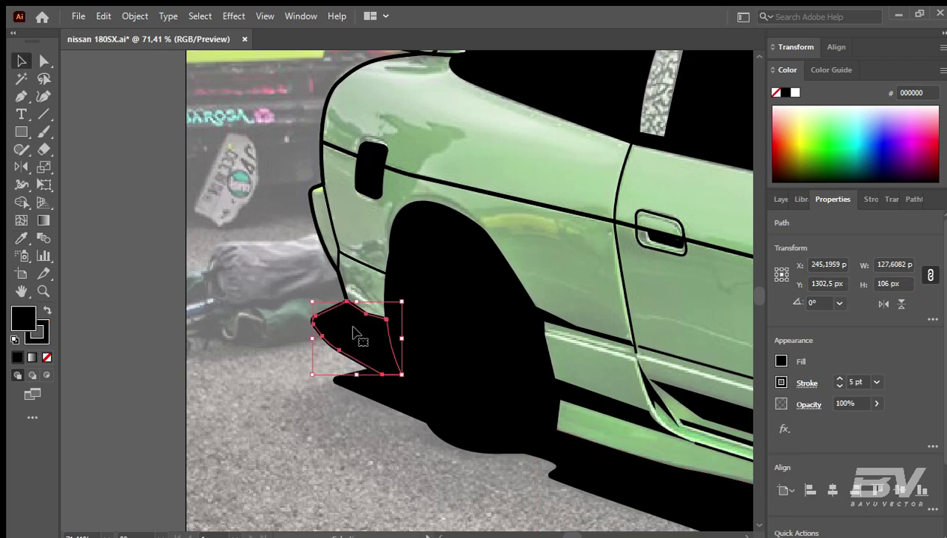
pyautogui.moveTo(481, 367)
pyautogui.mouseDown()
pyautogui.moveTo(268, 152)
pyautogui.moveTo(105, 196)
pyautogui.mouseUp()
pyautogui.keyDown('ctrl'); pyautogui.click(380, 298); pyautogui.keyUp('ctrl')
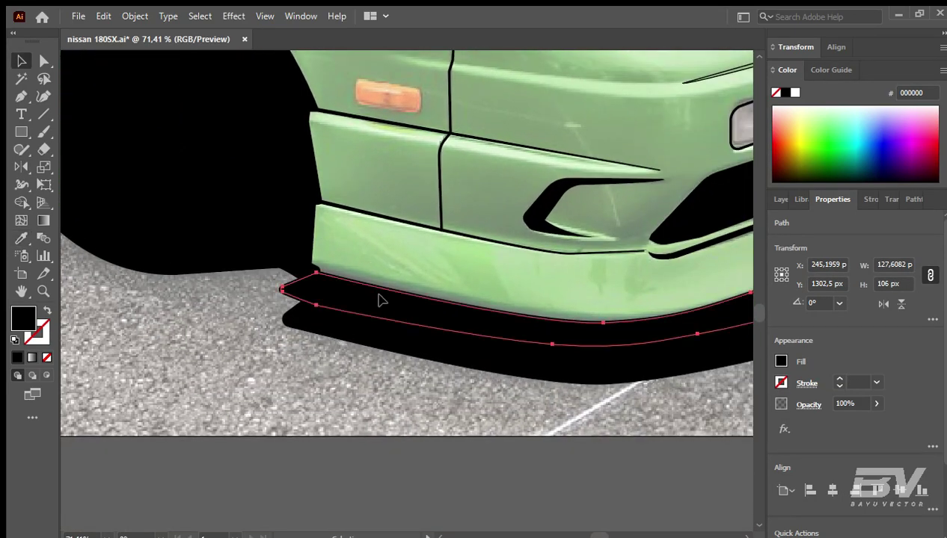
pyautogui.keyDown('ctrl'); pyautogui.click(247, 264); pyautogui.keyUp('ctrl')
pyautogui.moveTo(469, 359); pyautogui.dragTo(243, 207)
pyautogui.keyDown('ctrl'); pyautogui.click(243, 207); pyautogui.keyUp('ctrl')
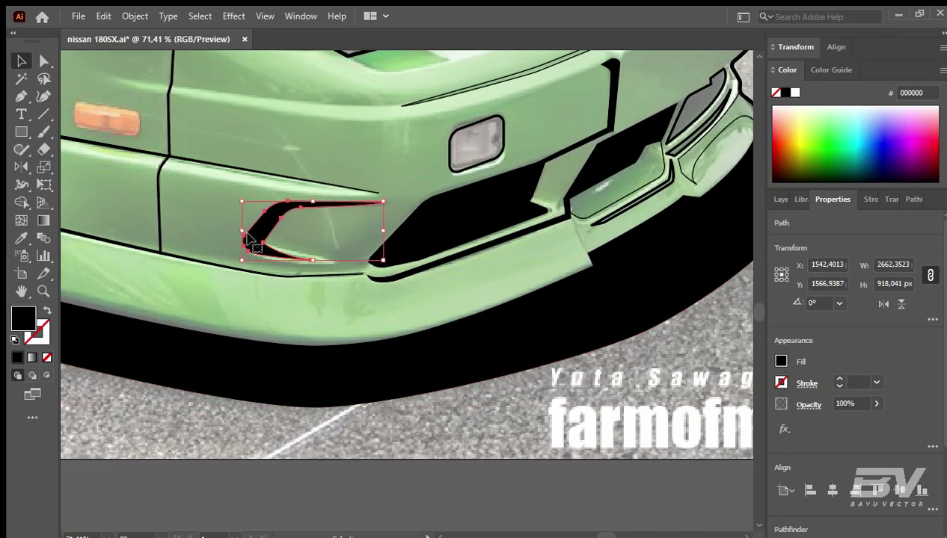
# Step: Select the grille shapes and Eyedropper the black style onto them
pyautogui.scroll(2, 459, 365)
pyautogui.moveTo(459, 365); pyautogui.dragTo(433, 384)
pyautogui.click(507, 306)
pyautogui.click(574, 238)
pyautogui.keyDown('shift'); pyautogui.click(599, 284); pyautogui.keyUp('shift')
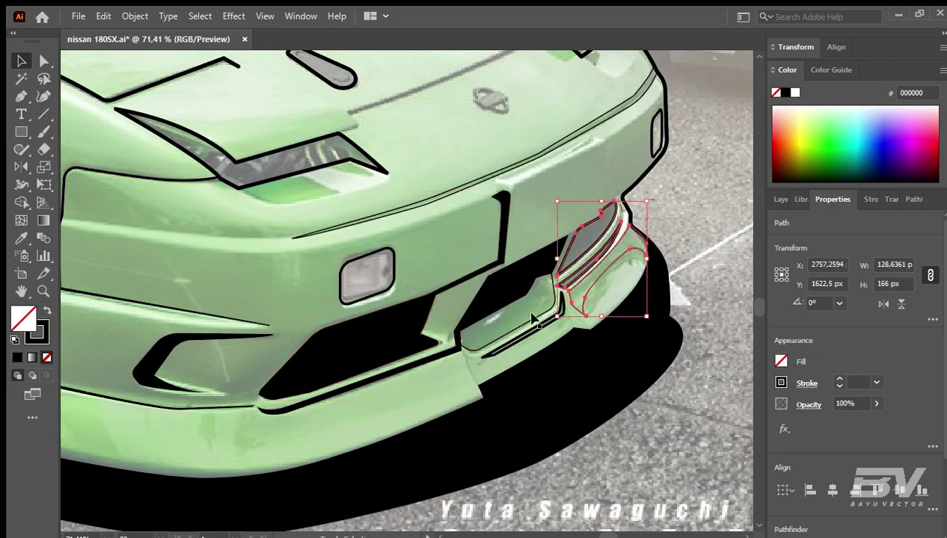
pyautogui.keyDown('shift'); pyautogui.click(523, 332); pyautogui.keyUp('shift')
pyautogui.press('i')
pyautogui.click(568, 390)
pyautogui.hotkey('ctrl', 'shift', 'a')
# Step: Copy the black style onto the hood line and remaining grille shapes
pyautogui.moveTo(560, 197); pyautogui.dragTo(532, 279)
pyautogui.keyDown('ctrl'); pyautogui.click(533, 278); pyautogui.keyUp('ctrl')
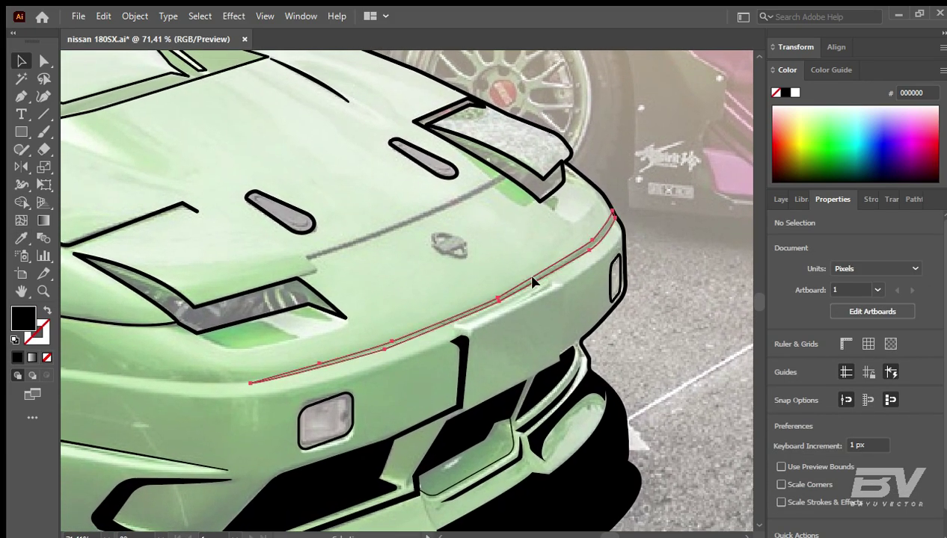
pyautogui.click(380, 468)
pyautogui.keyDown('ctrl'); pyautogui.click(460, 456); pyautogui.keyUp('ctrl')
pyautogui.click(363, 448)
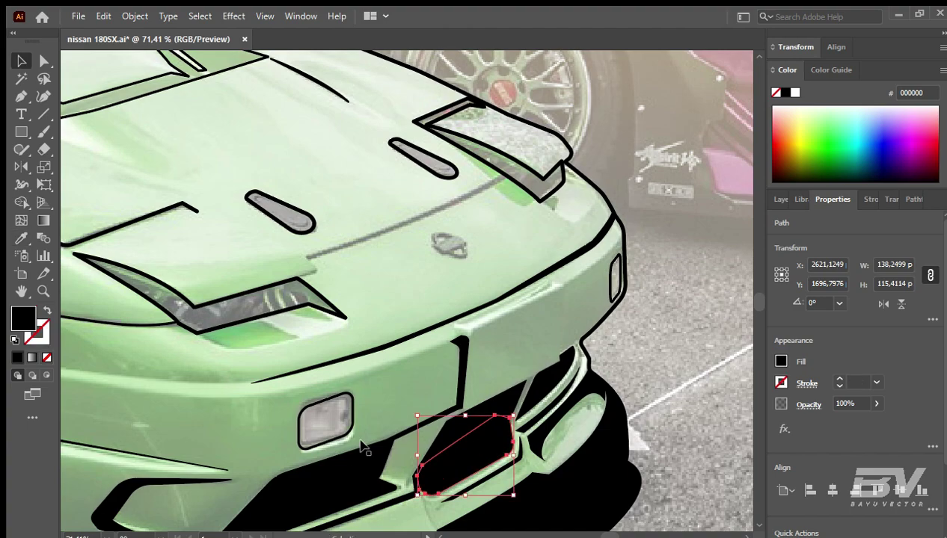
pyautogui.hotkey('ctrl', 'shift', 'a')
# Step: Fill the headlight and both hood vents solid black
pyautogui.click(315, 312)
pyautogui.keyDown('shift'); pyautogui.click(274, 212); pyautogui.keyUp('shift')
pyautogui.keyDown('shift'); pyautogui.click(422, 159); pyautogui.keyUp('shift')
pyautogui.keyDown('shift'); pyautogui.click(515, 168); pyautogui.keyUp('shift')
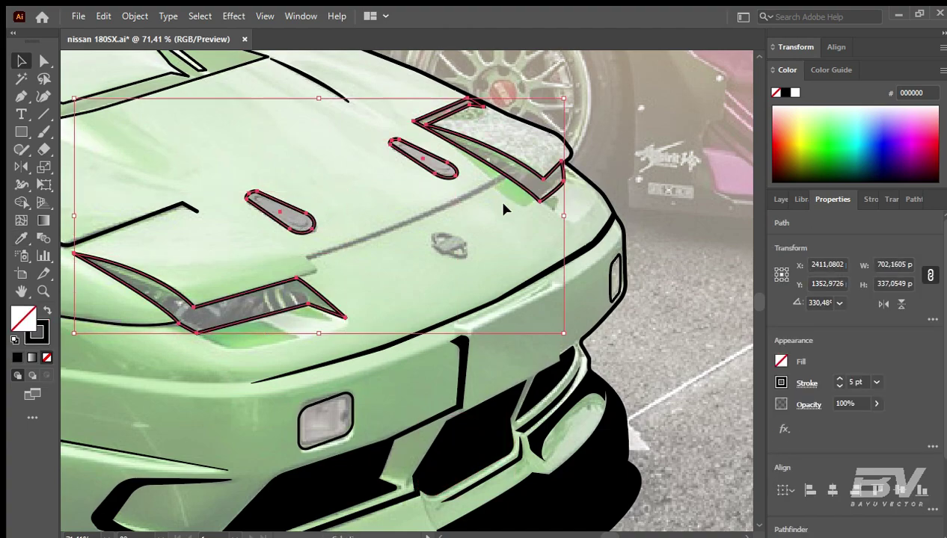
pyautogui.press('i')
pyautogui.click(451, 364)
pyautogui.press('v')
pyautogui.hotkey('ctrl', 'shift', 'a')
# Step: Select the upper hood line shapes
pyautogui.scroll(5, 451, 336)
pyautogui.click(391, 238)
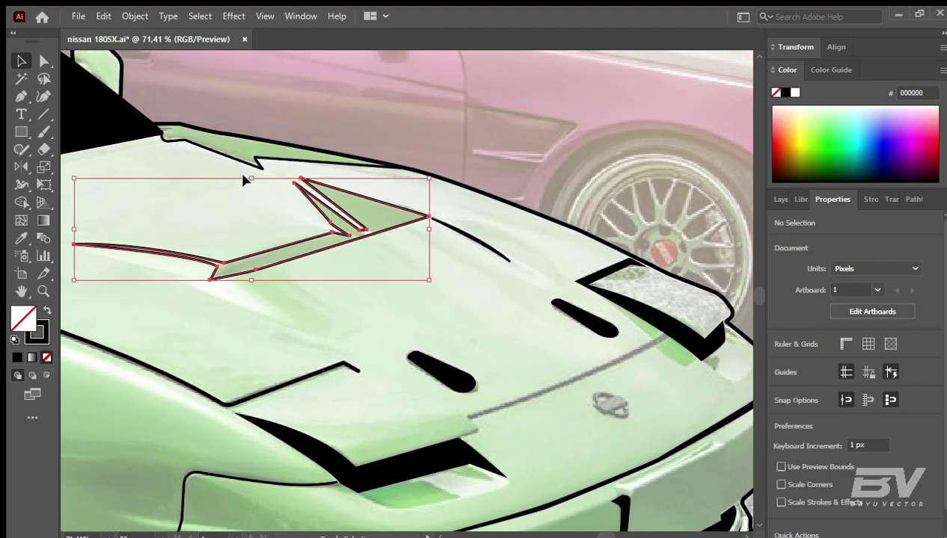
pyautogui.keyDown('shift'); pyautogui.click(239, 153); pyautogui.keyUp('shift')
# Step: Fill the hood line shapes with black, deselect them, and save the file
pyautogui.hotkey('shift', 'x')
pyautogui.hotkey('ctrl', 'shift', 'a')
pyautogui.scroll(-3, 378, 266)
pyautogui.scroll(3, 378, 266)
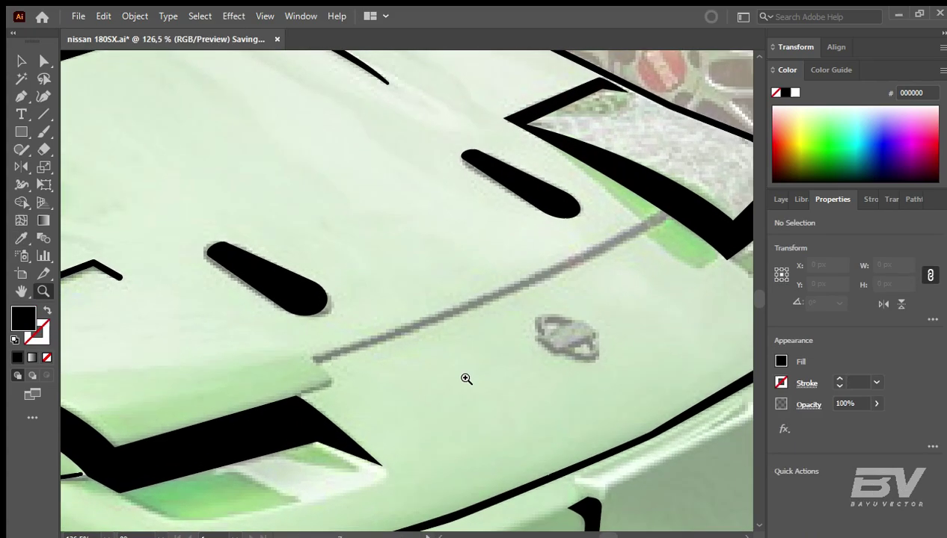
pyautogui.hotkey('ctrl', 's')
# Step: Draw the curved hood crease line and a short line at the crease tip
pyautogui.press('p')
pyautogui.click(311, 363)
pyautogui.hscroll(3, 522, 258)
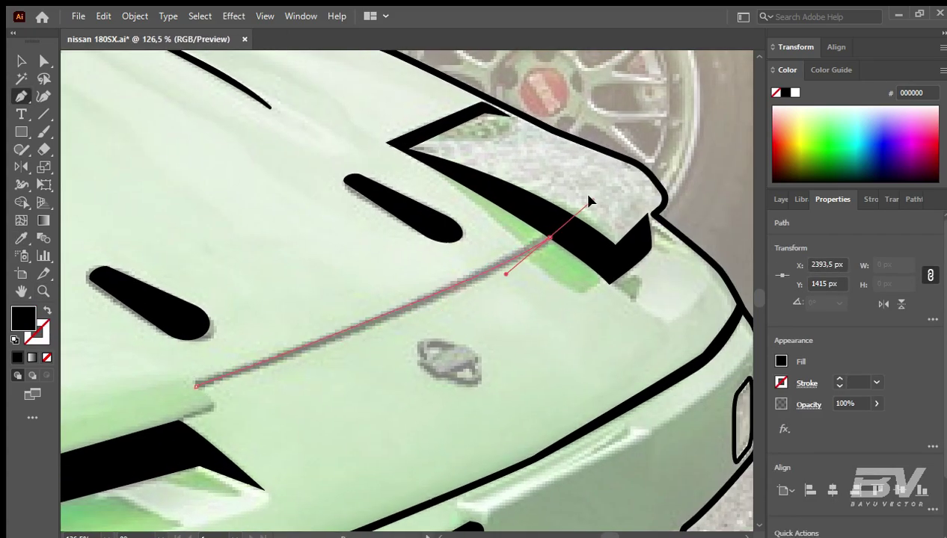
pyautogui.keyDown('ctrl'); pyautogui.click(562, 279); pyautogui.keyUp('ctrl')
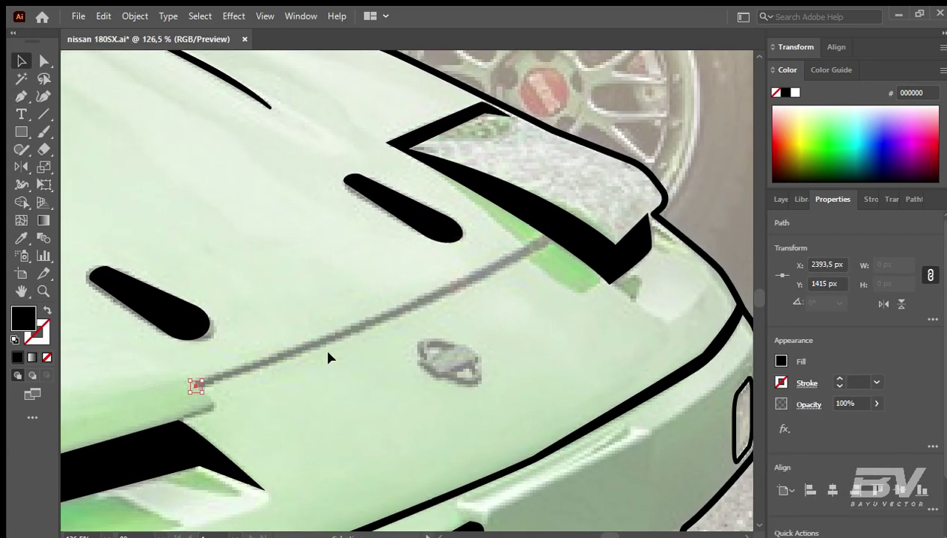
pyautogui.click(190, 382)
pyautogui.moveTo(554, 238)
pyautogui.mouseDown()
pyautogui.moveTo(384, 322)
pyautogui.moveTo(195, 386)
pyautogui.moveTo(333, 353)
pyautogui.mouseUp()
pyautogui.keyDown('ctrl'); pyautogui.click(248, 397); pyautogui.keyUp('ctrl')
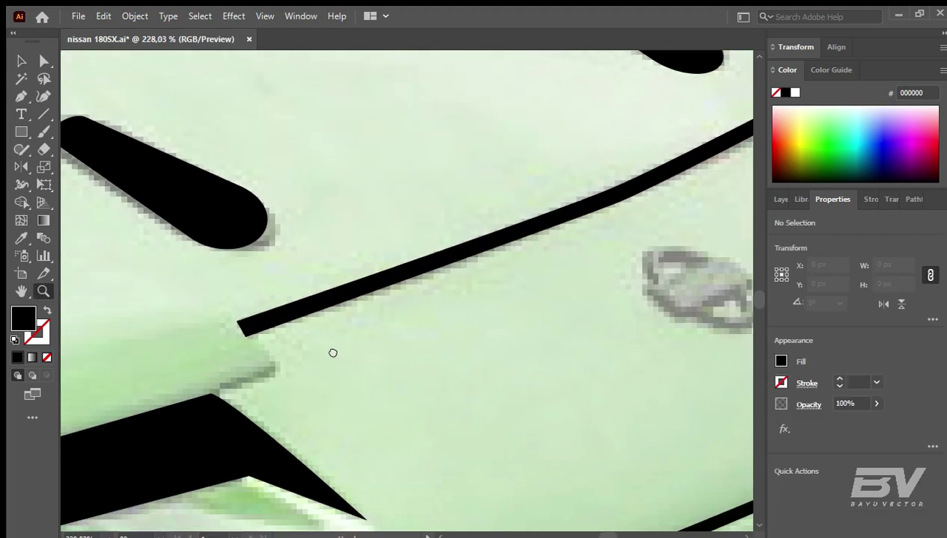
pyautogui.click(432, 293)
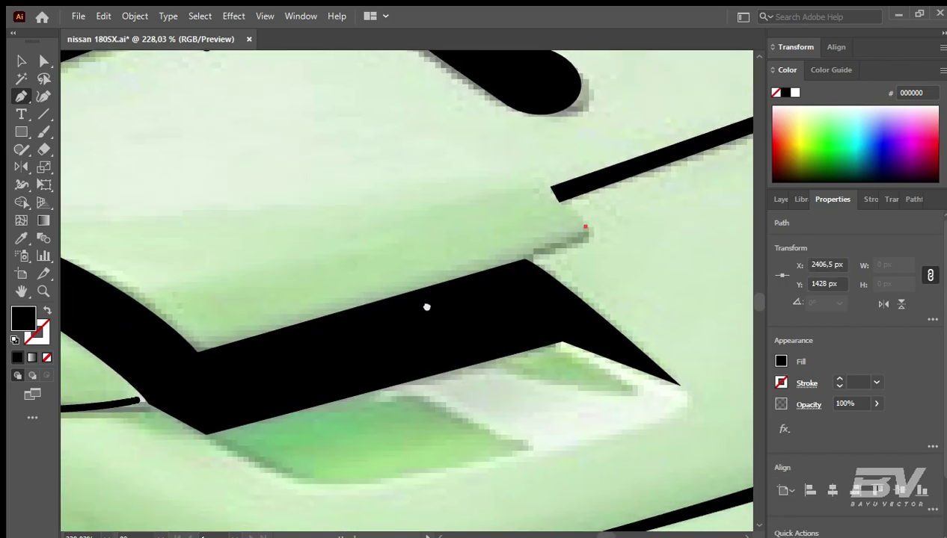
pyautogui.click(497, 270)
# Step: Merge the crease tip line and crease shape into one with Pathfinder Unite
pyautogui.press('a')
pyautogui.click(556, 253)
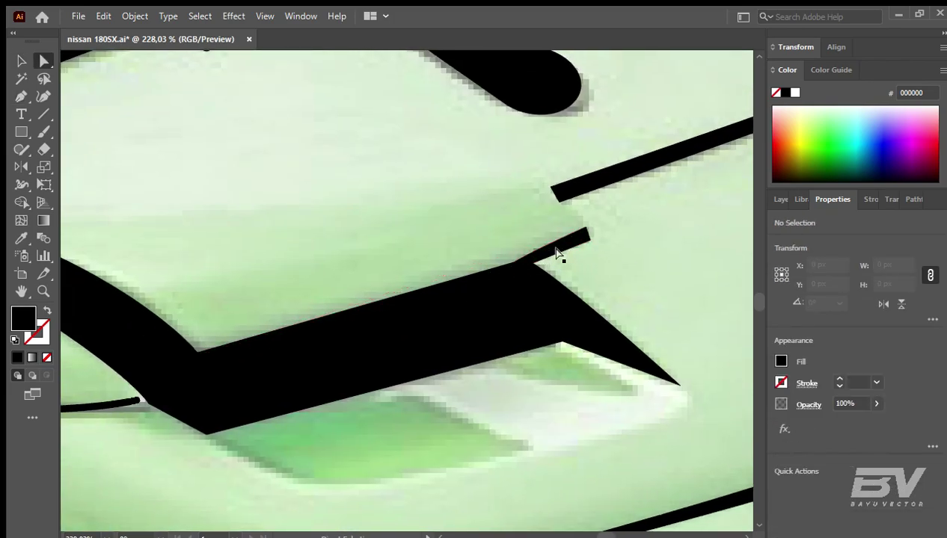
pyautogui.click(520, 264)
pyautogui.click(196, 348)
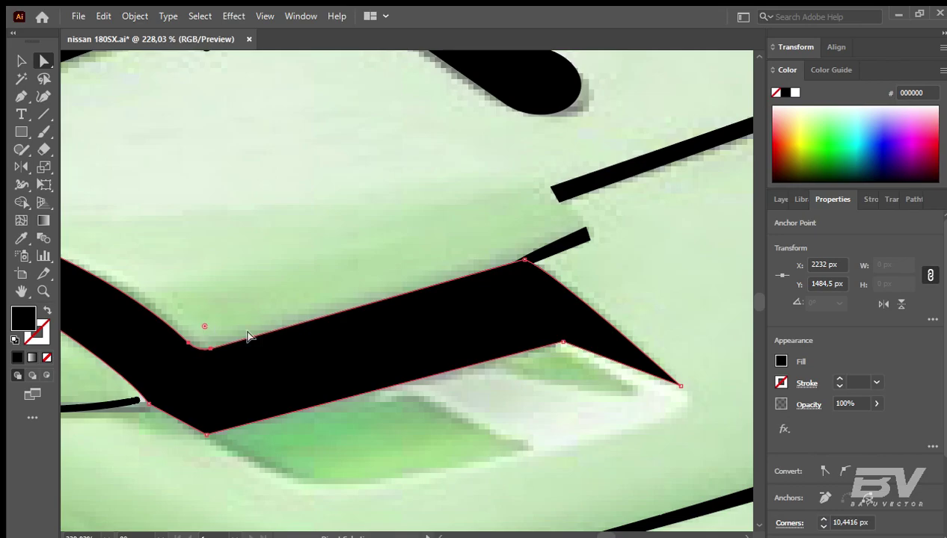
pyautogui.scroll(1, 247, 333)
pyautogui.keyDown('shift'); pyautogui.click(557, 277); pyautogui.keyUp('shift')
pyautogui.press('v')
pyautogui.hotkey('shift', 'ctrl', 'F9')
pyautogui.click(785, 378)
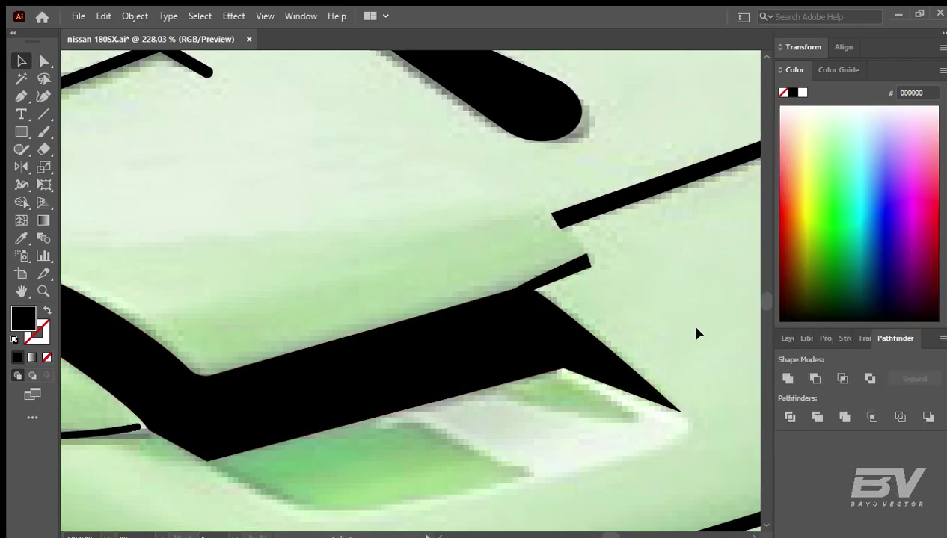
pyautogui.hotkey('ctrl', '0')
pyautogui.press('z')
pyautogui.click(641, 329)
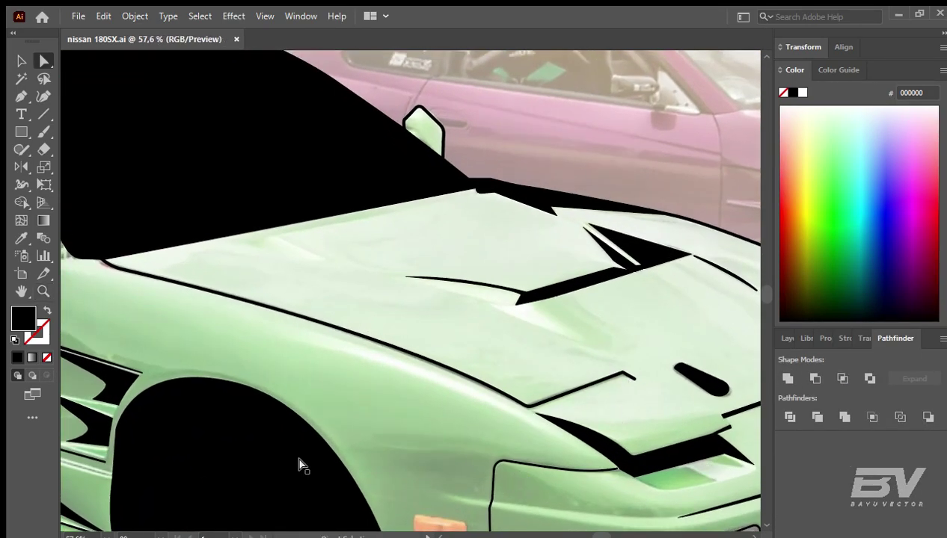
# Step: Add the notch at the bumper's lower split to the front bumper shadow path
pyautogui.hotkey('ctrl', '0')
pyautogui.press('z')
pyautogui.moveTo(553, 441); pyautogui.dragTo(403, 346)
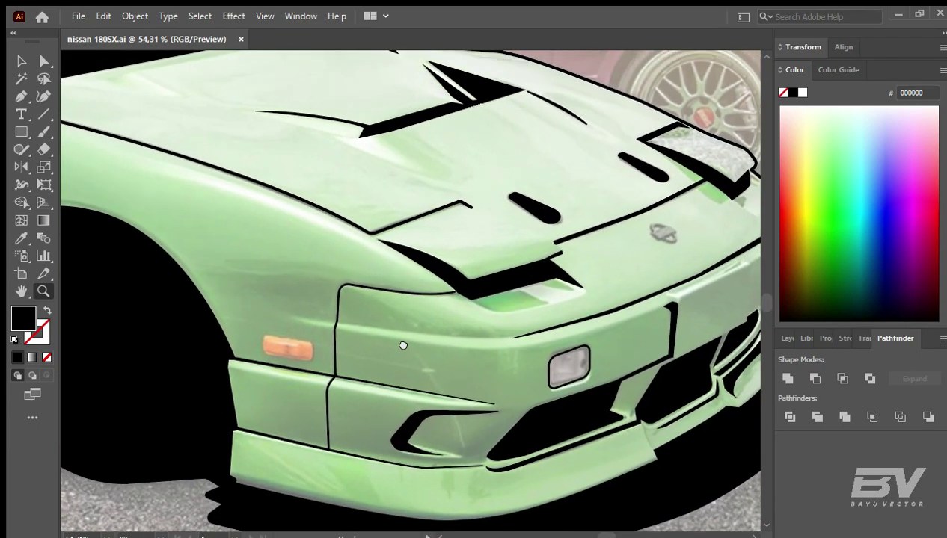
pyautogui.hotkey('ctrl', '0')
pyautogui.click(649, 459)
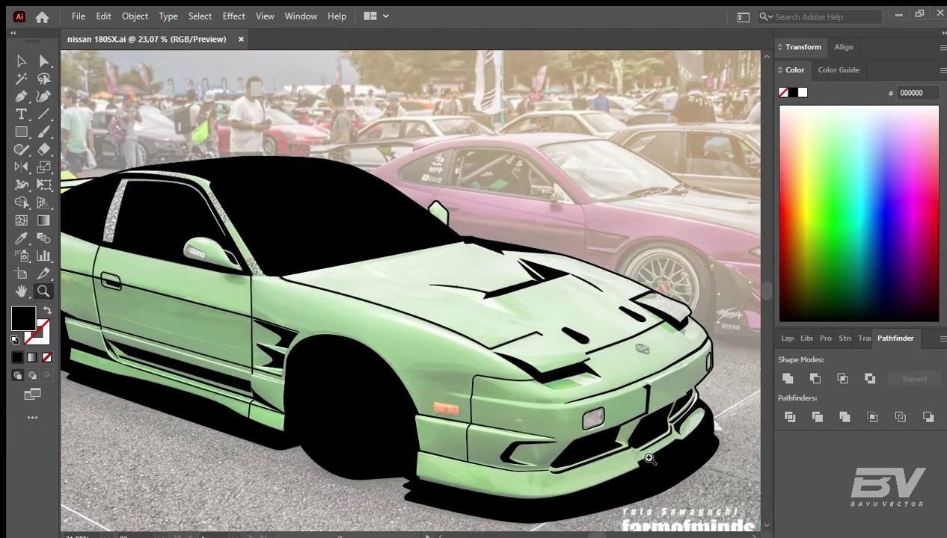
pyautogui.moveTo(649, 459); pyautogui.dragTo(391, 338)
pyautogui.press('p')
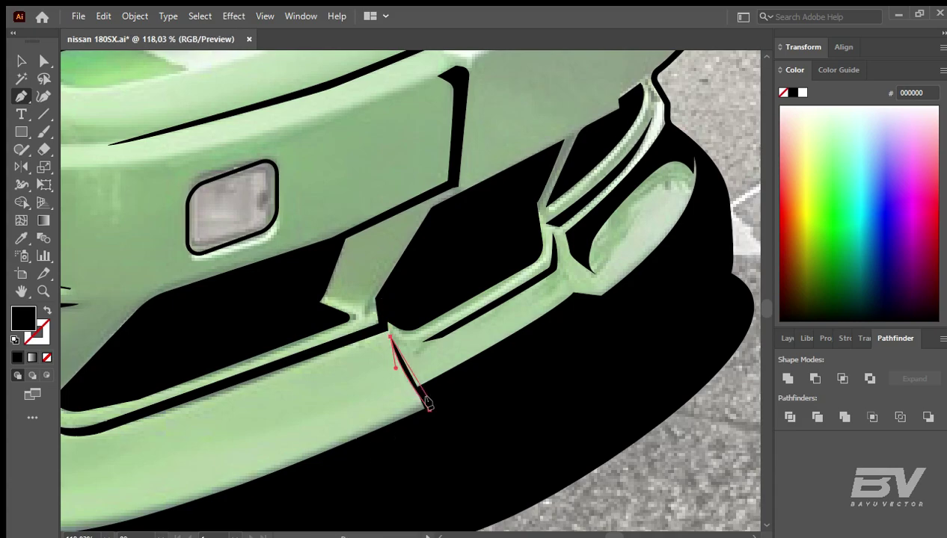
pyautogui.press('v')
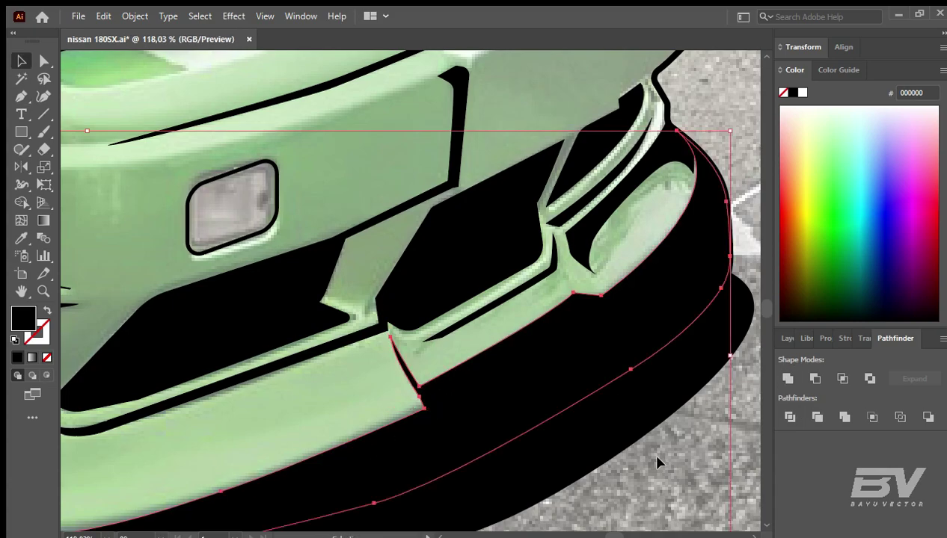
pyautogui.press('z')
pyautogui.moveTo(658, 463)
pyautogui.mouseDown()
pyautogui.moveTo(530, 412)
pyautogui.moveTo(517, 302)
pyautogui.moveTo(545, 331)
pyautogui.moveTo(492, 311)
pyautogui.moveTo(417, 306)
pyautogui.mouseUp()
# Step: Fit the whole car in view and zoom in on the rear spoiler
pyautogui.press('p')
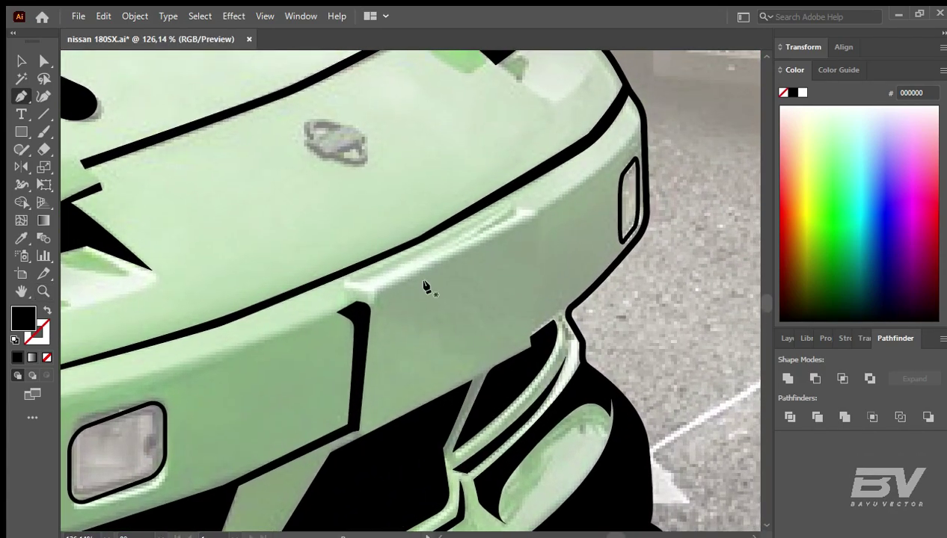
pyautogui.hotkey('ctrl', '0')
pyautogui.press('z')
pyautogui.moveTo(359, 329)
pyautogui.mouseDown()
pyautogui.moveTo(414, 344)
pyautogui.moveTo(332, 331)
pyautogui.moveTo(350, 249)
pyautogui.mouseUp()
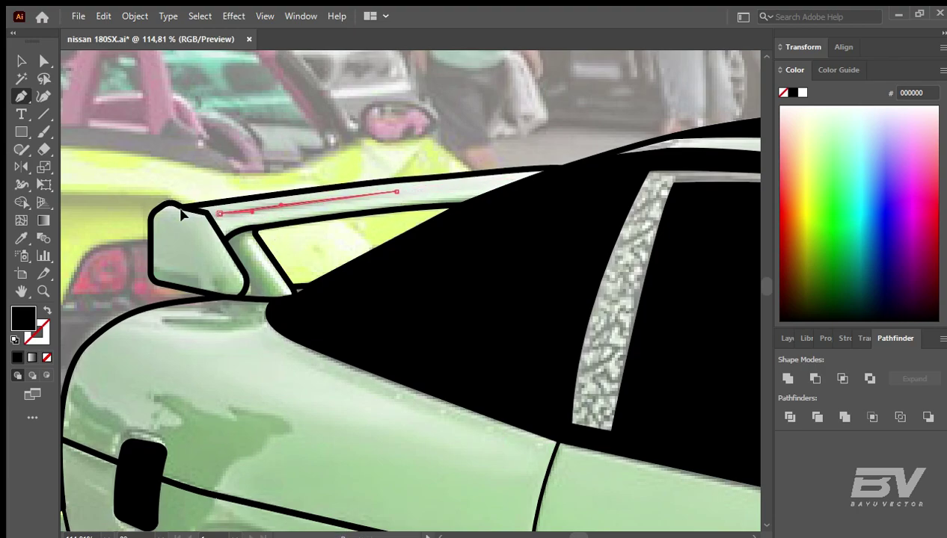
# Step: Draw black lines along the spoiler top and its strut
pyautogui.press('v')
pyautogui.hotkey('ctrl', 'shift', 'a')
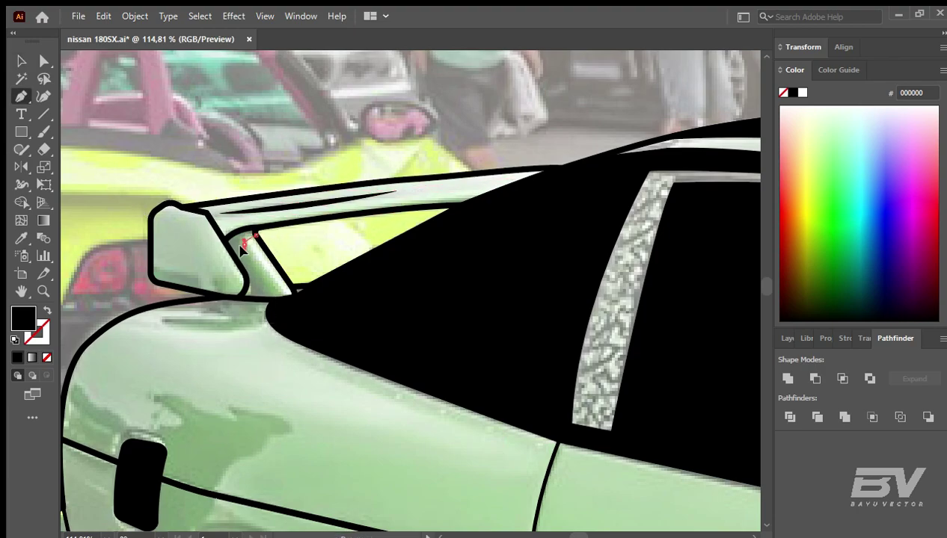
pyautogui.press('v')
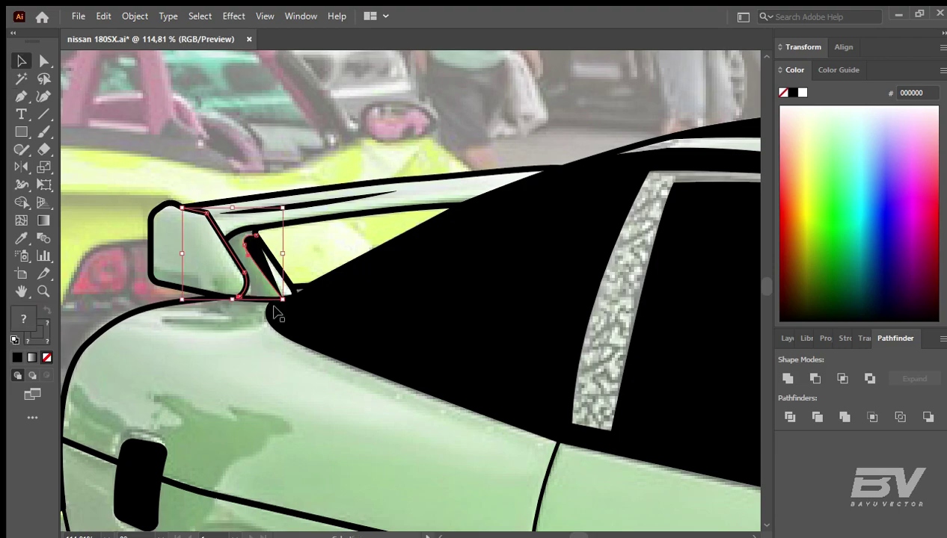
pyautogui.hotkey('ctrl', 'shift', 'a')
pyautogui.hotkey('ctrl', 'z')
pyautogui.scroll(2, 273, 258)
# Step: Draw the spoiler curve and the zigzag outline in the gap beneath the spoiler
pyautogui.press('p')
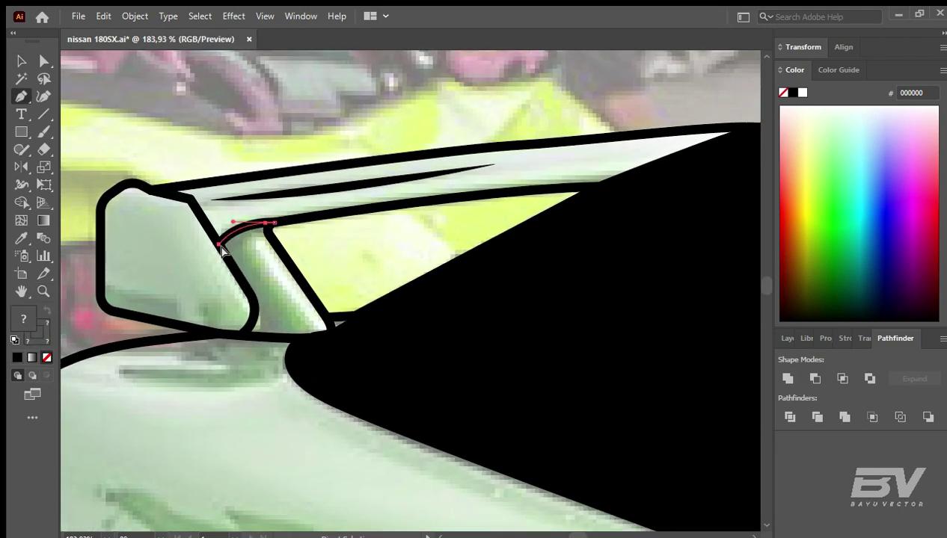
pyautogui.hotkey('ctrl', '1')
pyautogui.scroll(-3, 296, 351)
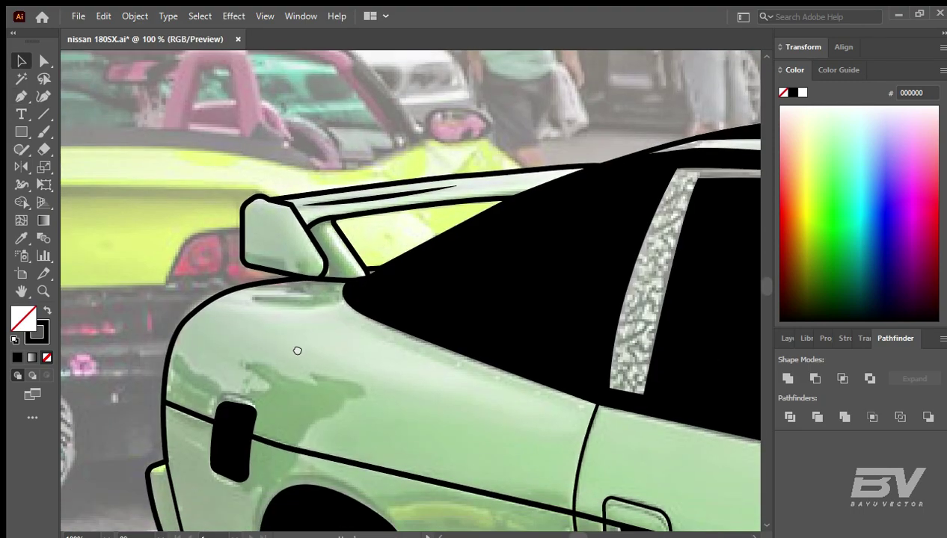
pyautogui.press('p')
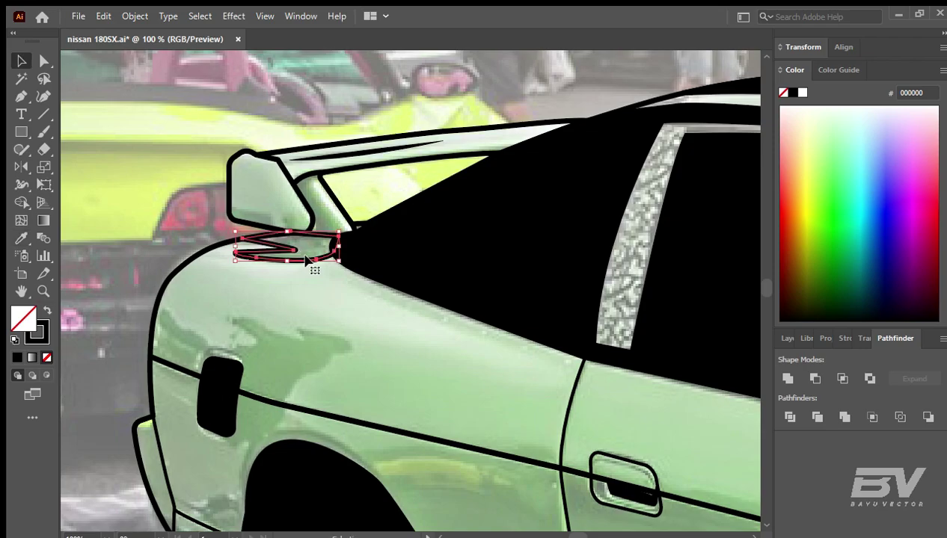
pyautogui.hotkey('ctrl', 'shift', 'a')
pyautogui.scroll(-5, 389, 200)
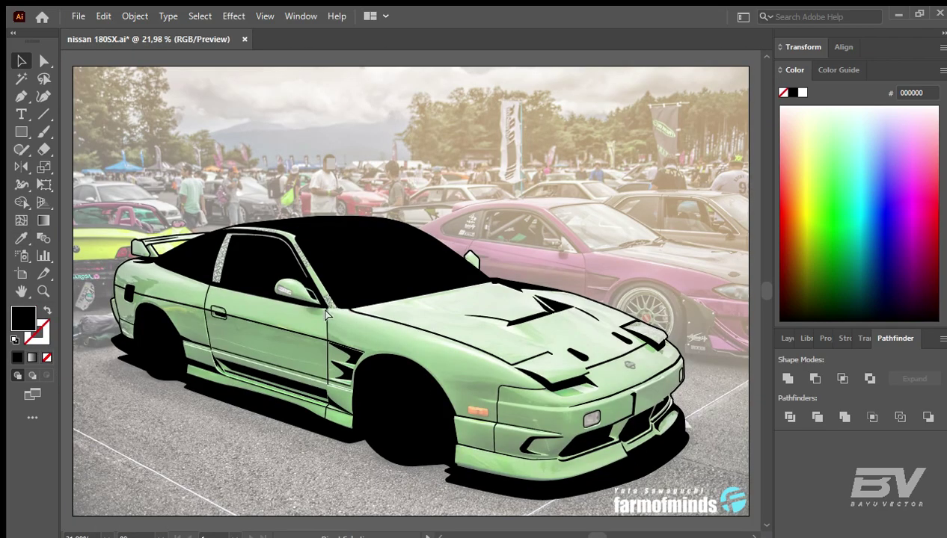
# Step: Zoom in on the side mirror and A-pillar, selecting the mirror outline path
pyautogui.click(786, 338)
pyautogui.click(781, 238)
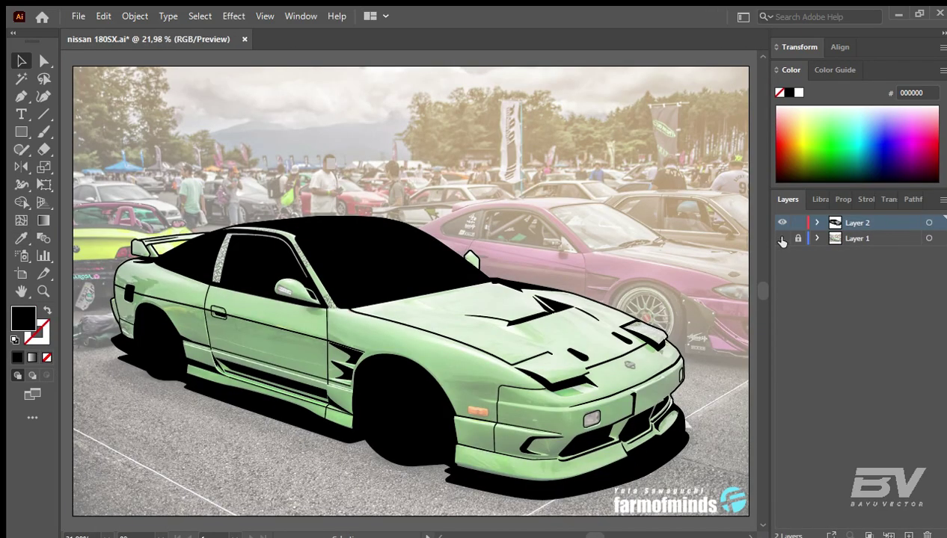
pyautogui.press('z')
pyautogui.moveTo(471, 258); pyautogui.dragTo(638, 370)
pyautogui.click(419, 234)
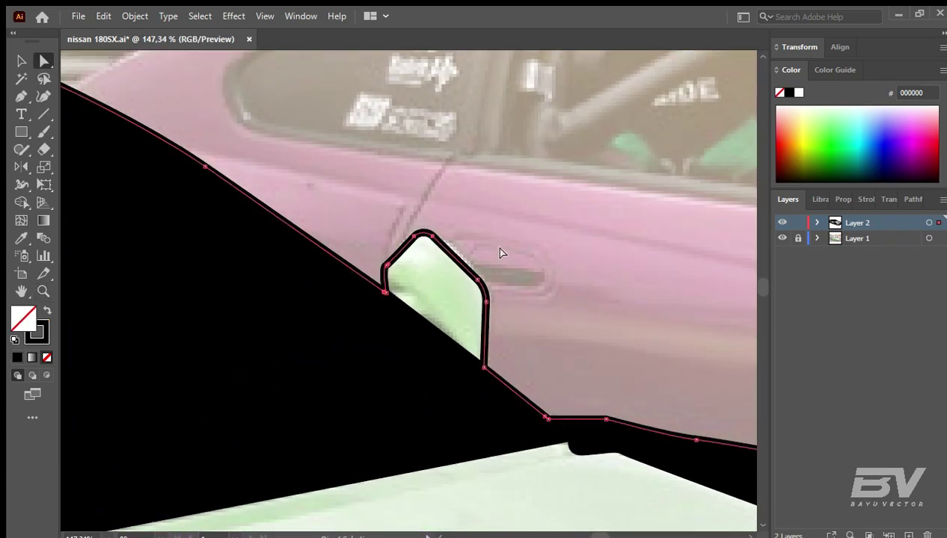
pyautogui.hotkey('ctrl', '0')
pyautogui.press('z')
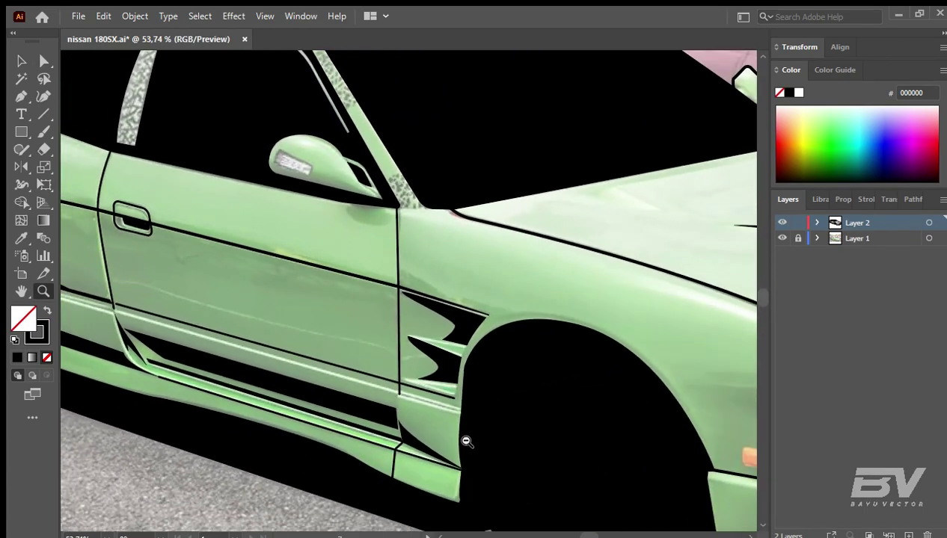
pyautogui.moveTo(412, 414); pyautogui.dragTo(512, 413)
pyautogui.moveTo(580, 157); pyautogui.dragTo(651, 157)
# Step: Draw the short edge line at the A-pillar base and select the fender fin shape
pyautogui.press('p')
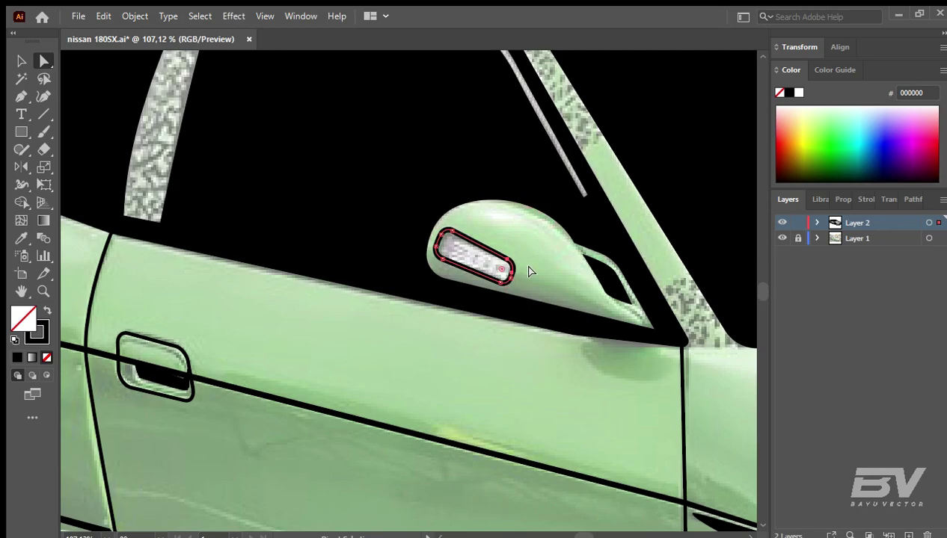
pyautogui.hotkey('ctrl', '0')
pyautogui.press('z')
pyautogui.moveTo(418, 403); pyautogui.dragTo(418, 403)
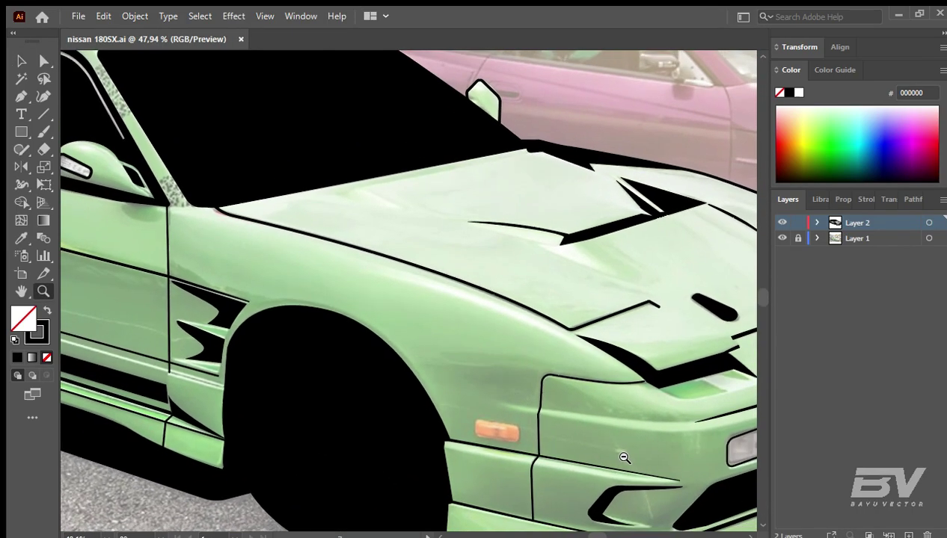
pyautogui.press('a')
pyautogui.click(284, 345)
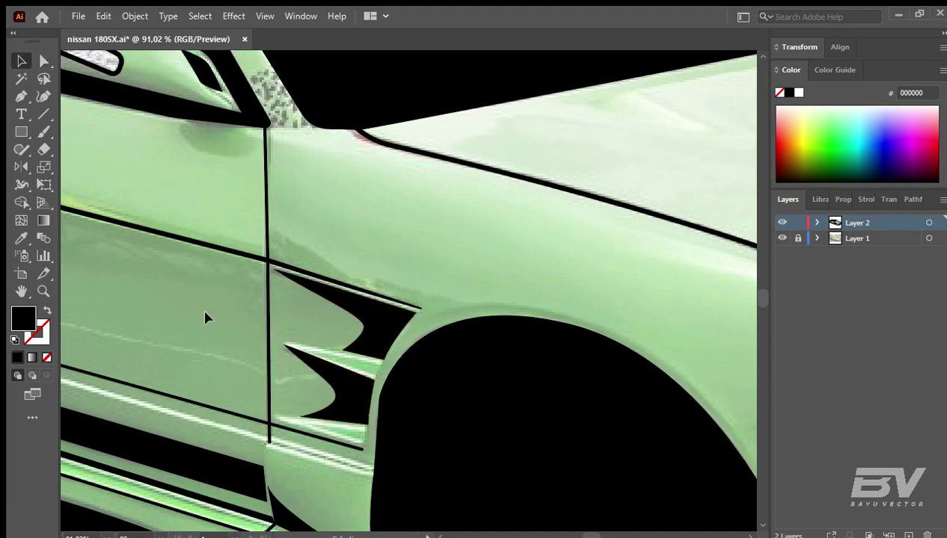
pyautogui.press('z')
pyautogui.moveTo(447, 382); pyautogui.dragTo(405, 416)
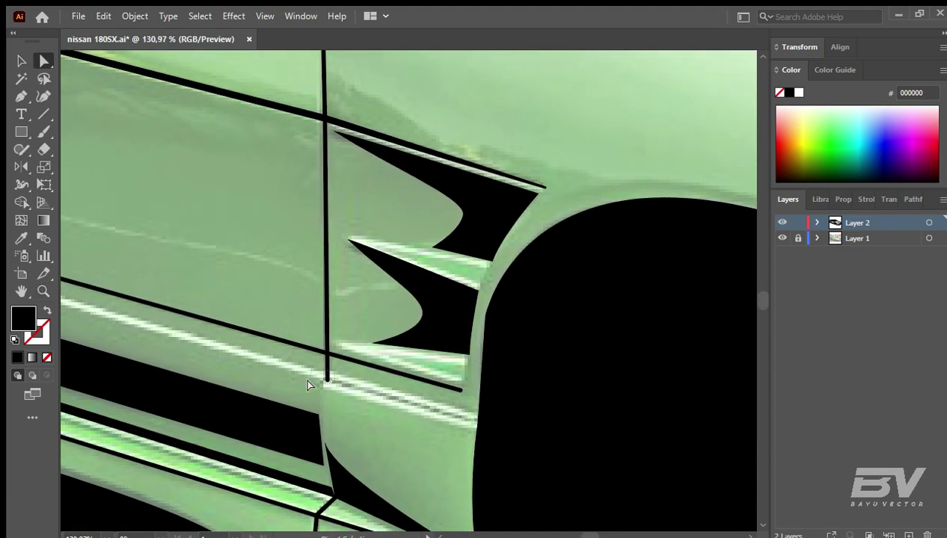
# Step: Extend the vertical door seam line down the lower body
pyautogui.click(326, 377)
pyautogui.press('p')
pyautogui.click(479, 422)
pyautogui.keyDown('ctrl'); pyautogui.click(336, 398); pyautogui.keyUp('ctrl')
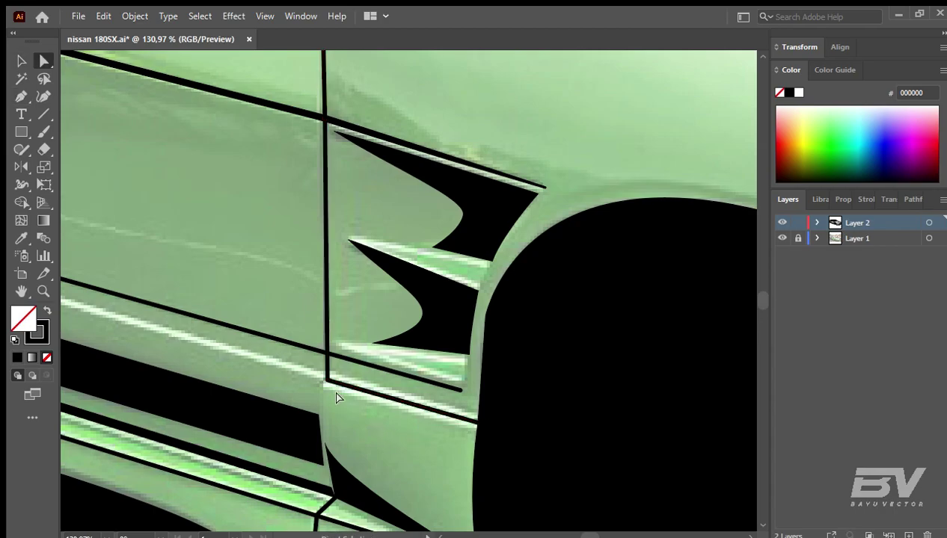
pyautogui.press('v')
pyautogui.hotkey('ctrl', '1')
pyautogui.moveTo(594, 334); pyautogui.dragTo(462, 331)
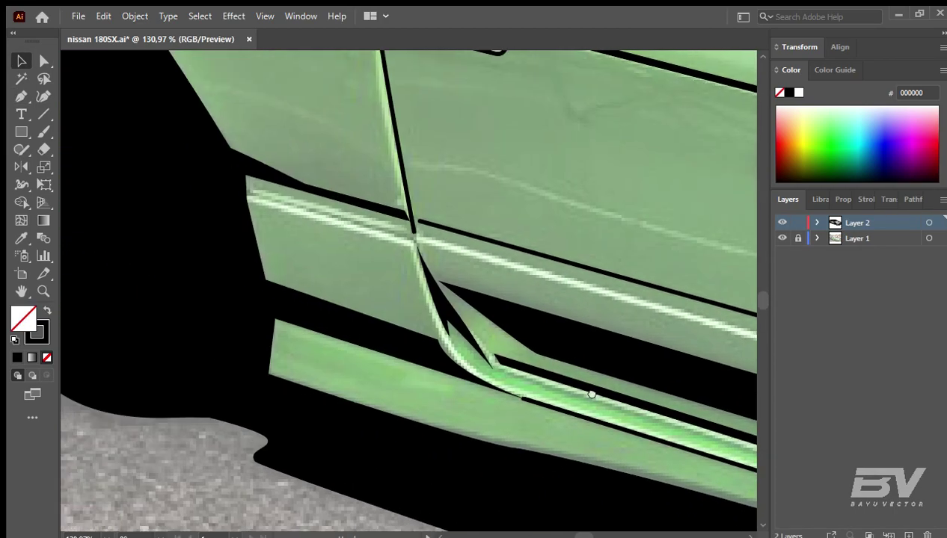
# Step: Add more linework around the door, then fit the whole artboard in the window
pyautogui.hotkey('ctrl', '0')
pyautogui.scroll(5, 305, 276)
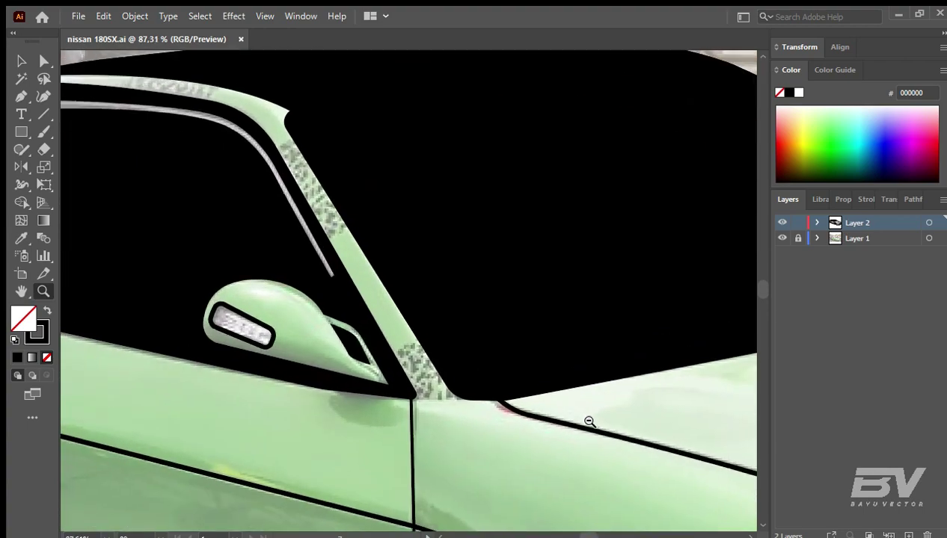
pyautogui.press('p')
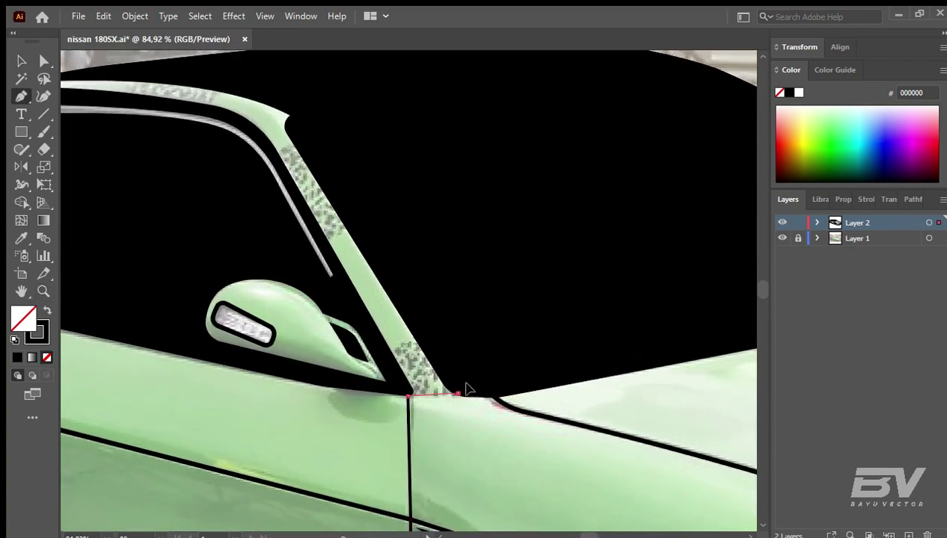
pyautogui.hotkey('ctrl', '-')
pyautogui.hscroll(-5, 487, 437)
pyautogui.hscroll(-3, 553, 441)
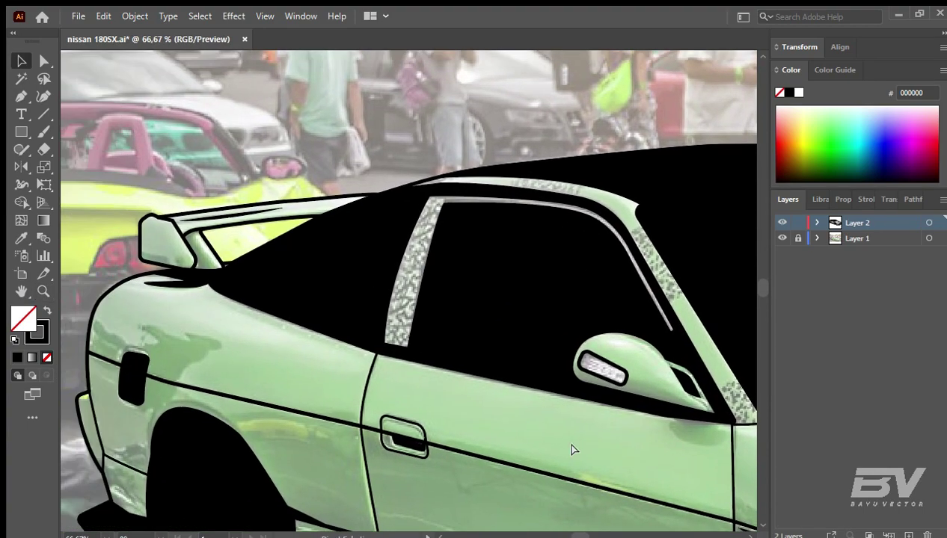
pyautogui.hotkey('ctrl', '0')
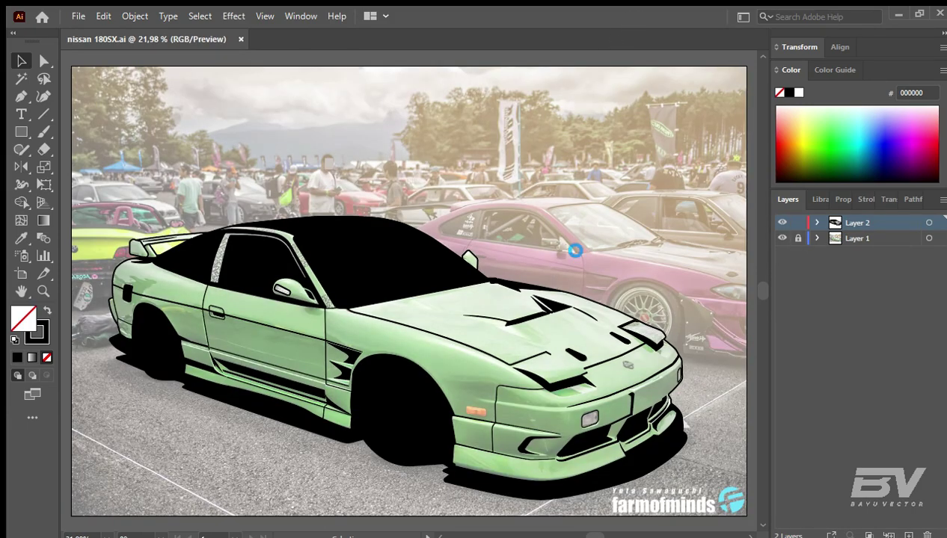
# Step: Create Layer 3 below the line art and paste the car-body path in place there
pyautogui.click(870, 237)
pyautogui.click(907, 535)
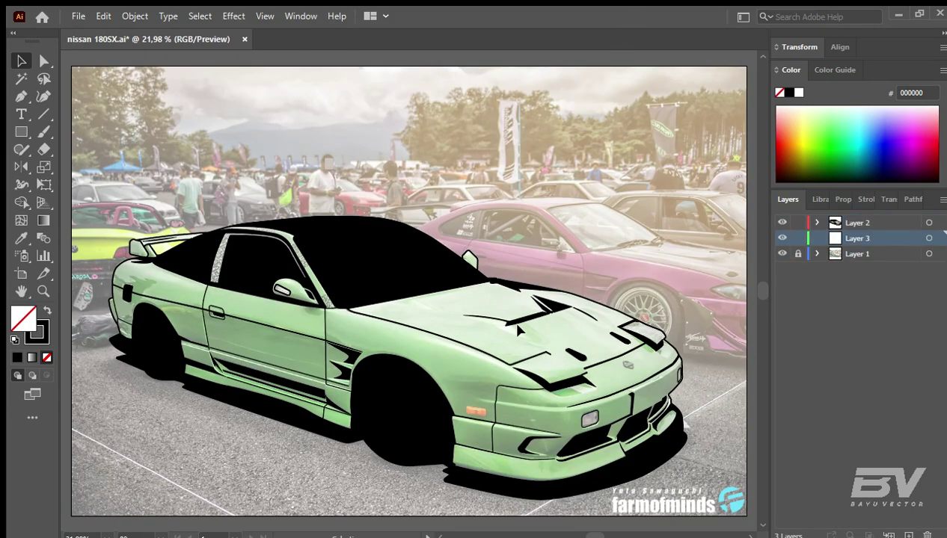
pyautogui.click(596, 290)
pyautogui.click(797, 222)
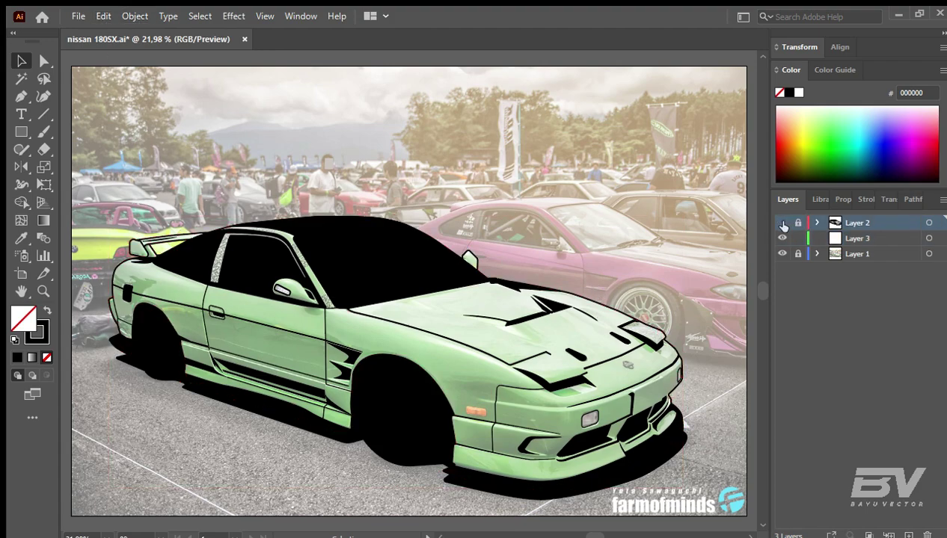
pyautogui.hotkey('ctrl', 'f')
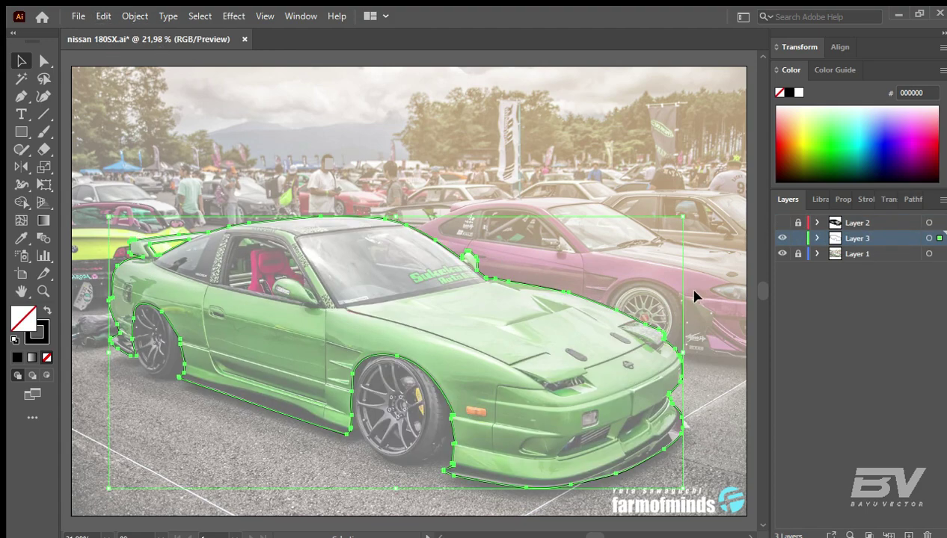
pyautogui.click(618, 257)
pyautogui.click(832, 199)
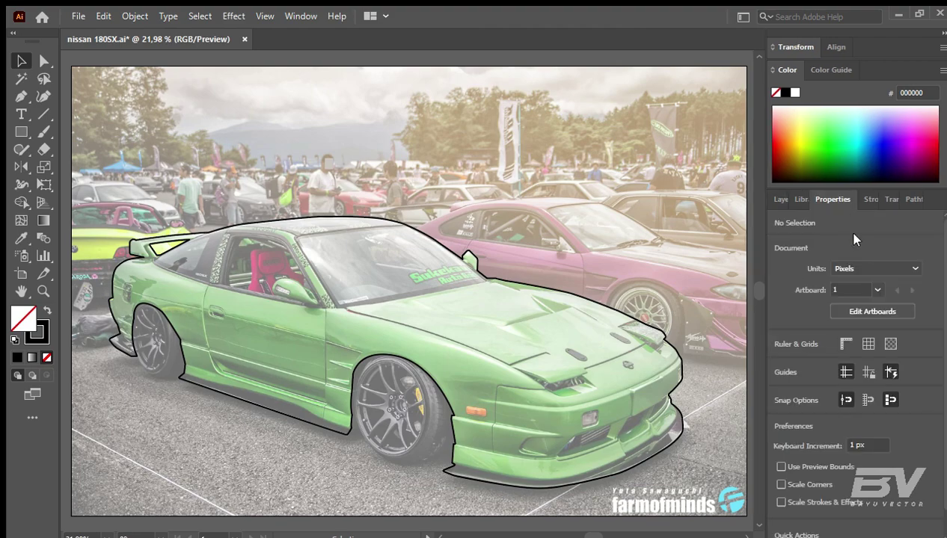
# Step: Set the reference photo's opacity to 100% and lock its layer
pyautogui.click(643, 241)
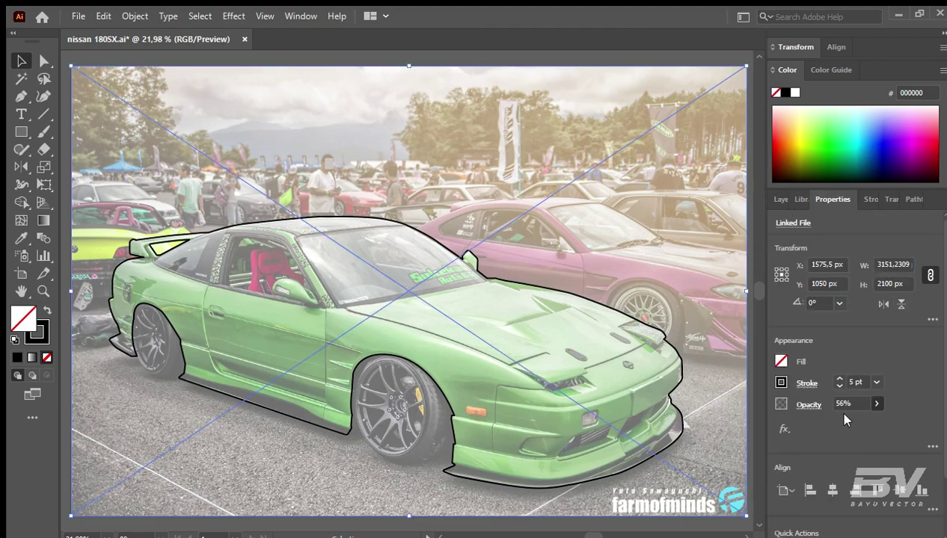
pyautogui.press('0')
pyautogui.click(798, 254)
# Step: Fill the pasted silhouette with green #178700 sampled from the photo
pyautogui.click(854, 240)
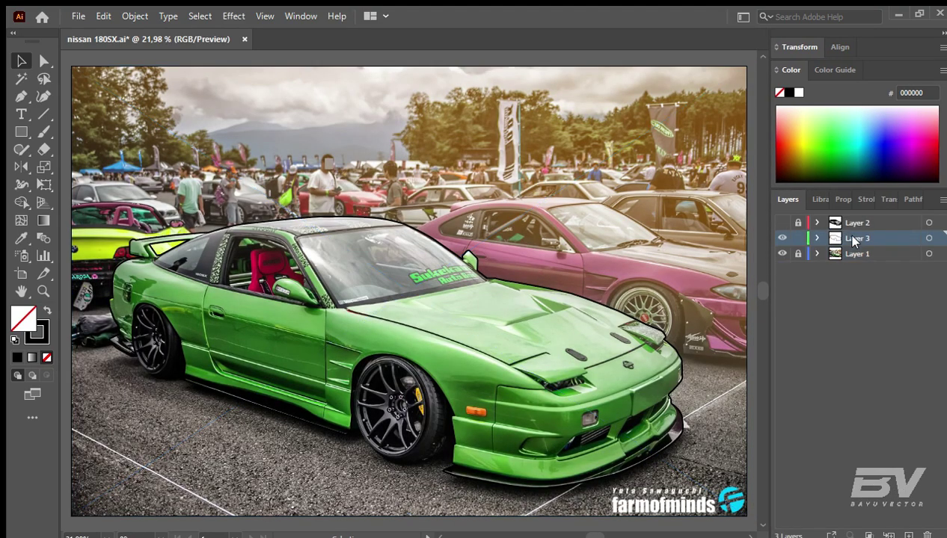
pyautogui.hotkey('ctrl', 'a')
pyautogui.press('i')
pyautogui.scroll(3, 233, 295)
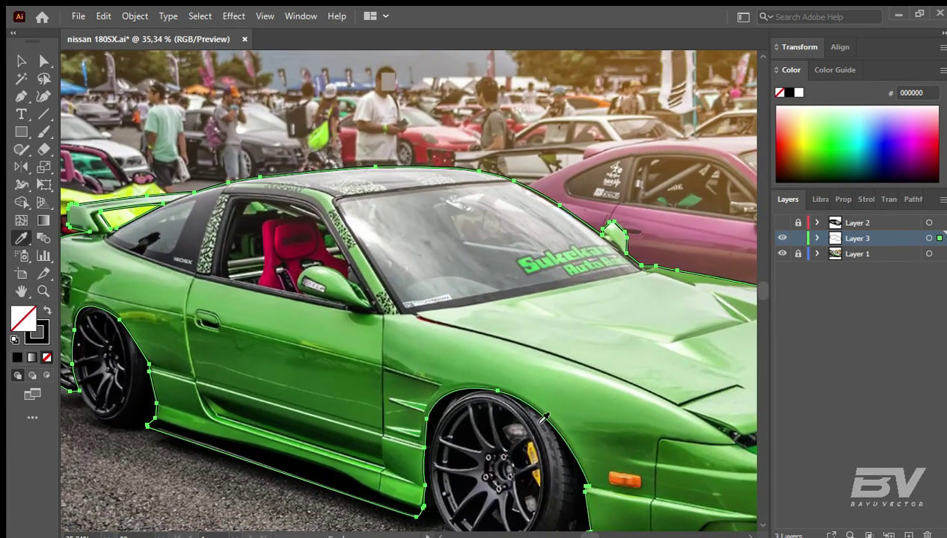
pyautogui.click(180, 417)
pyautogui.press('v')
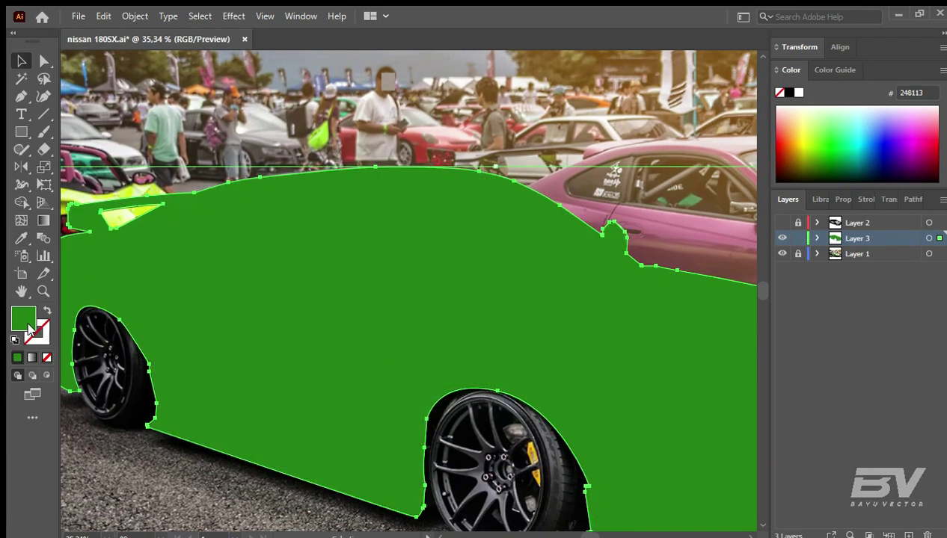
pyautogui.click(714, 222)
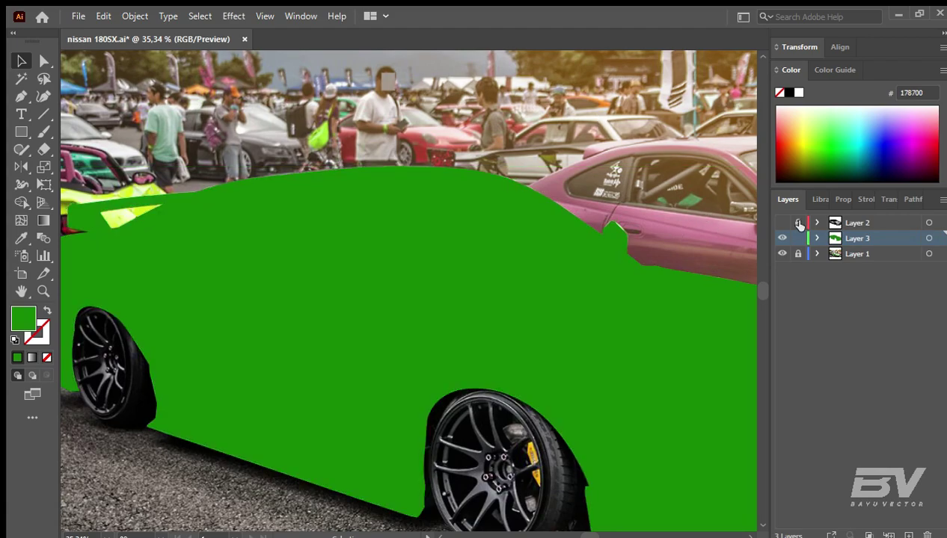
# Step: Toggle the layers to compare the artwork, leaving the green fill layer hidden
pyautogui.click(782, 222)
pyautogui.hotkey('ctrl', '0')
pyautogui.click(782, 223)
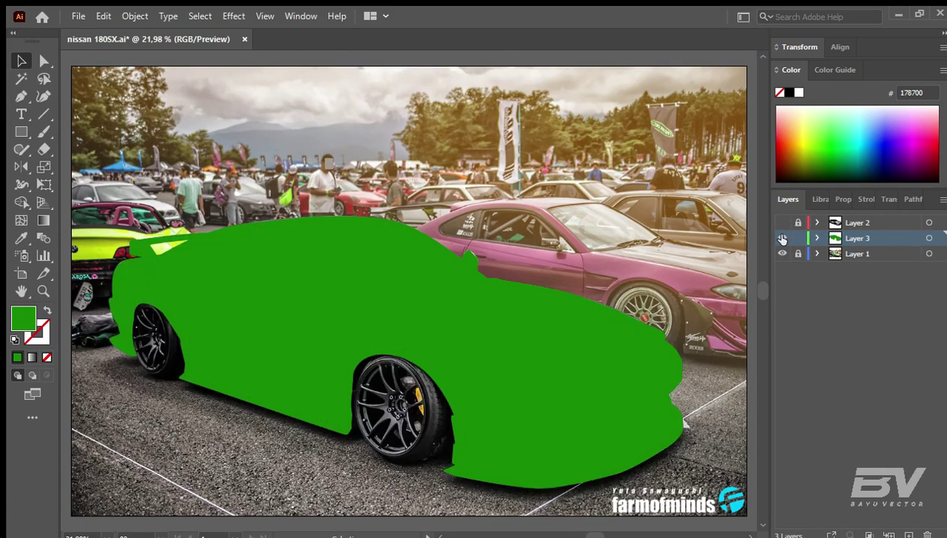
pyautogui.click(782, 237)
pyautogui.click(782, 254)
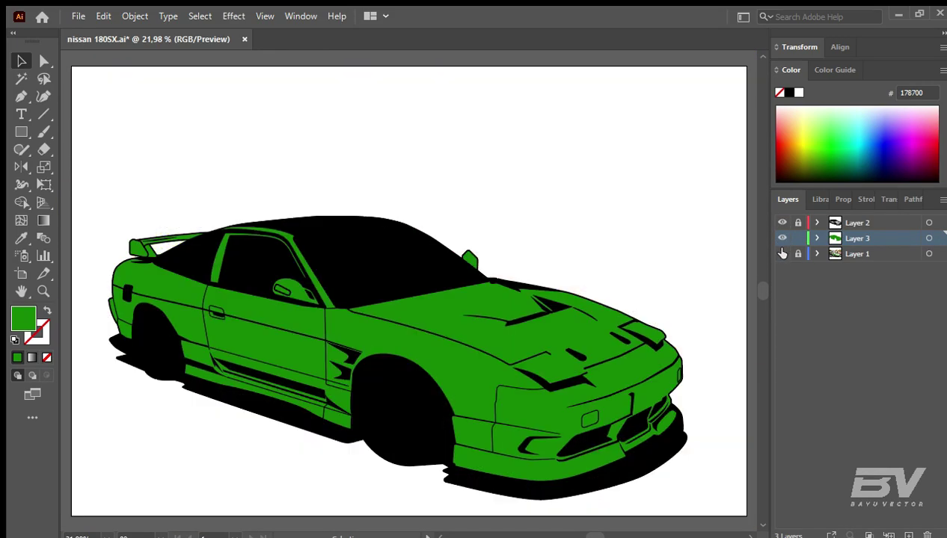
pyautogui.click(782, 254)
pyautogui.click(782, 238)
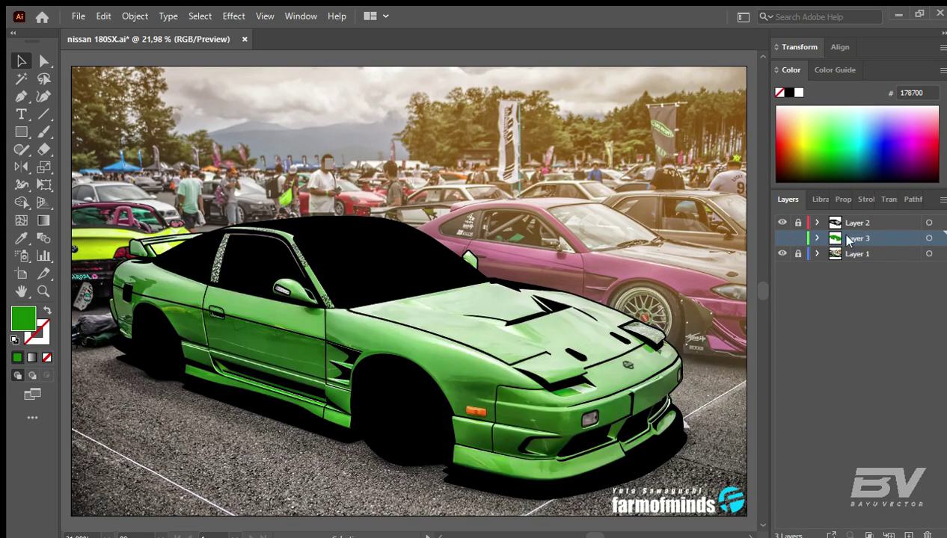
# Step: Zoom in on the door, mirror and rear fender, then fit the artboard
pyautogui.press('z')
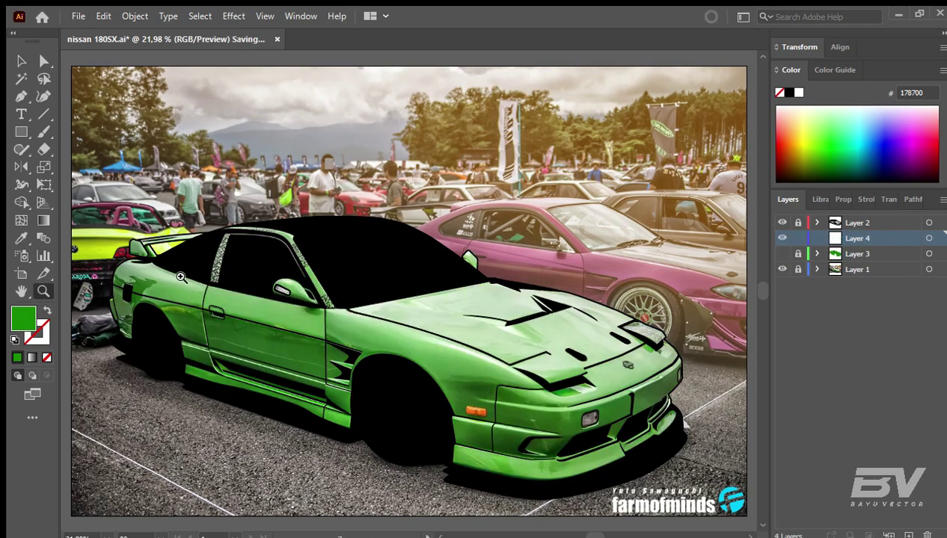
pyautogui.moveTo(383, 274); pyautogui.dragTo(486, 273)
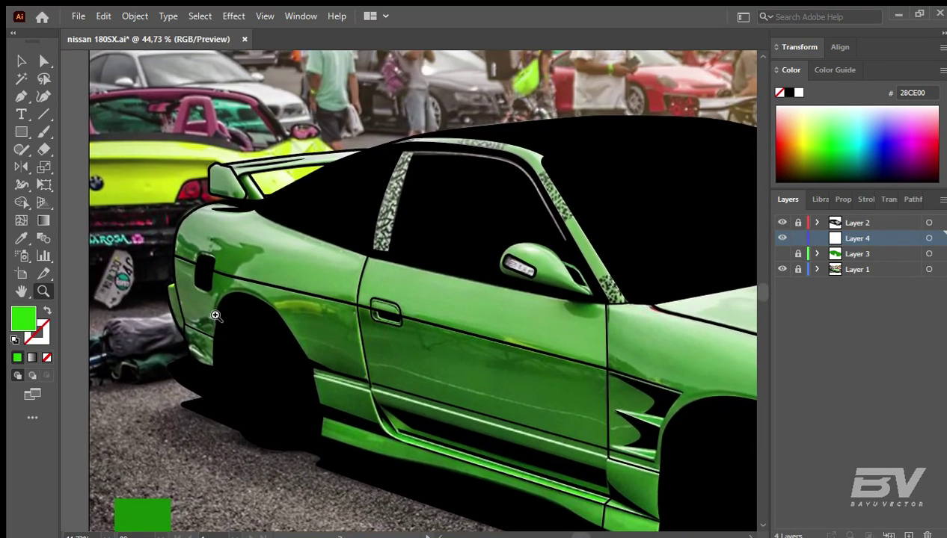
pyautogui.moveTo(215, 315); pyautogui.dragTo(363, 406)
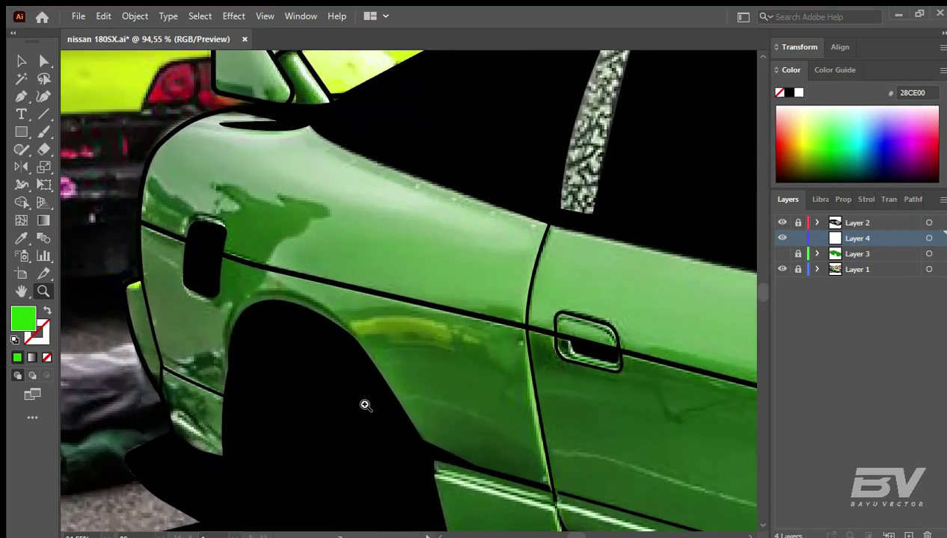
pyautogui.press('p')
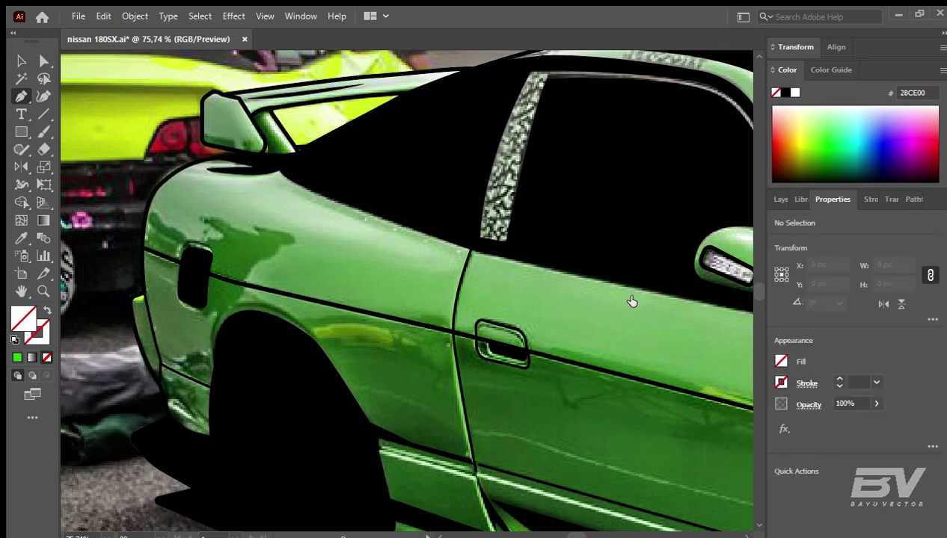
pyautogui.scroll(-5, 168, 334)
pyautogui.scroll(5, 168, 334)
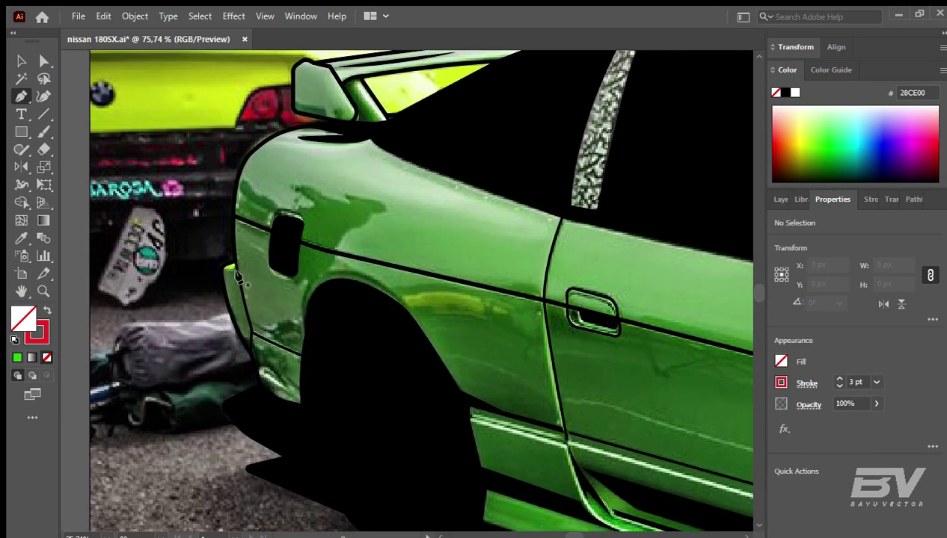
pyautogui.scroll(3, 149, 314)
pyautogui.hotkey('ctrl', '0')
pyautogui.scroll(5, 112, 286)
pyautogui.scroll(2, 112, 286)
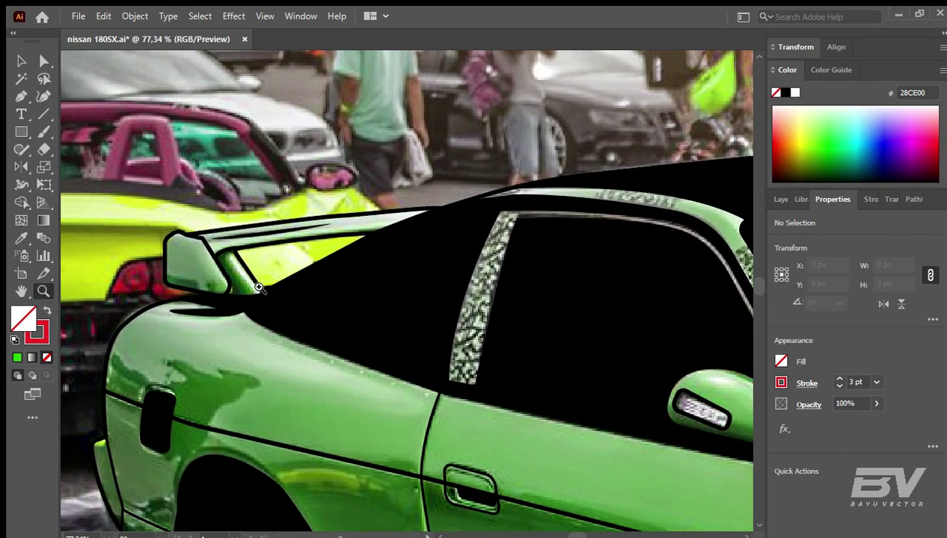
pyautogui.scroll(2, 149, 261)
# Step: Start the pale highlight shape along the rear wing's top surface
pyautogui.press('p')
pyautogui.click(177, 219)
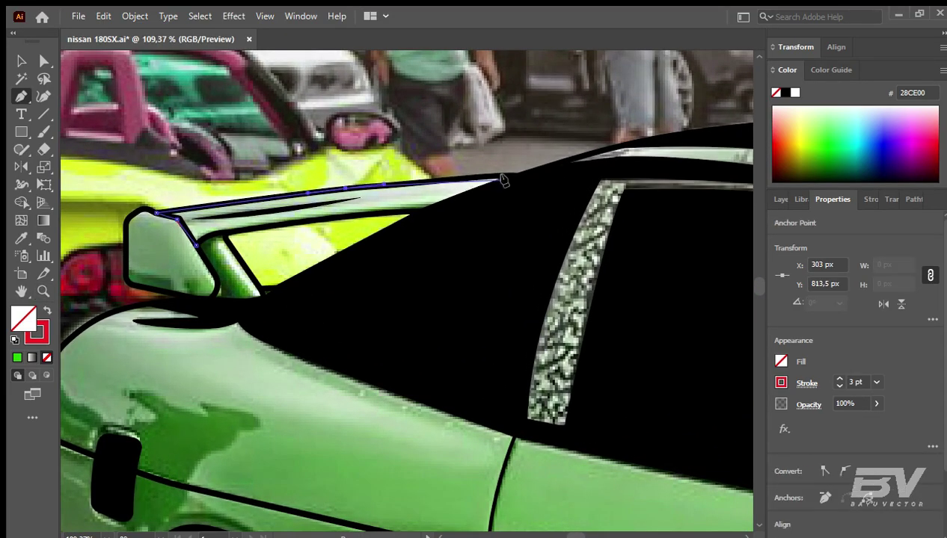
pyautogui.click(269, 229)
pyautogui.scroll(-5, 373, 185)
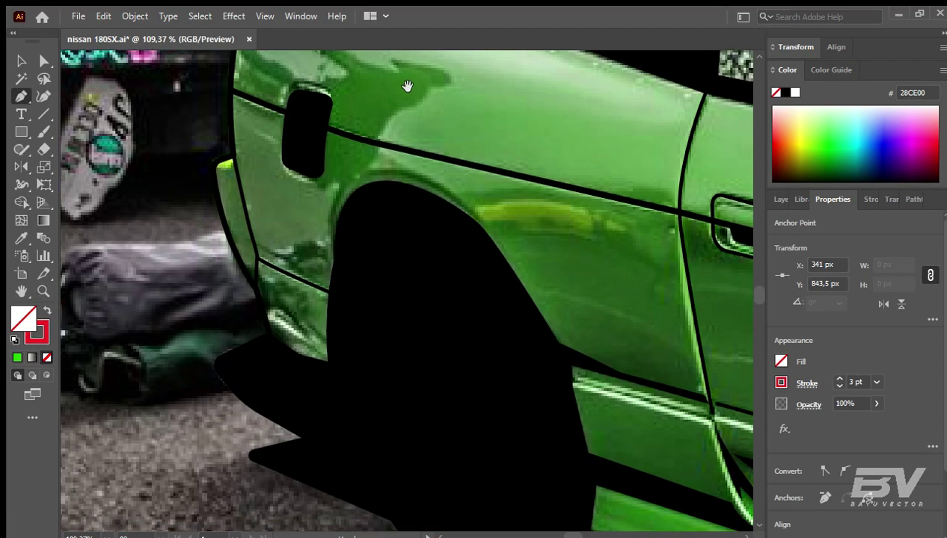
pyautogui.scroll(-5, 373, 185)
pyautogui.scroll(-5, 374, 185)
pyautogui.scroll(4, 373, 299)
# Step: Eyedropper the pale green #A1BF9E onto the rear wing, then deselect it
pyautogui.press('i')
pyautogui.click(376, 333)
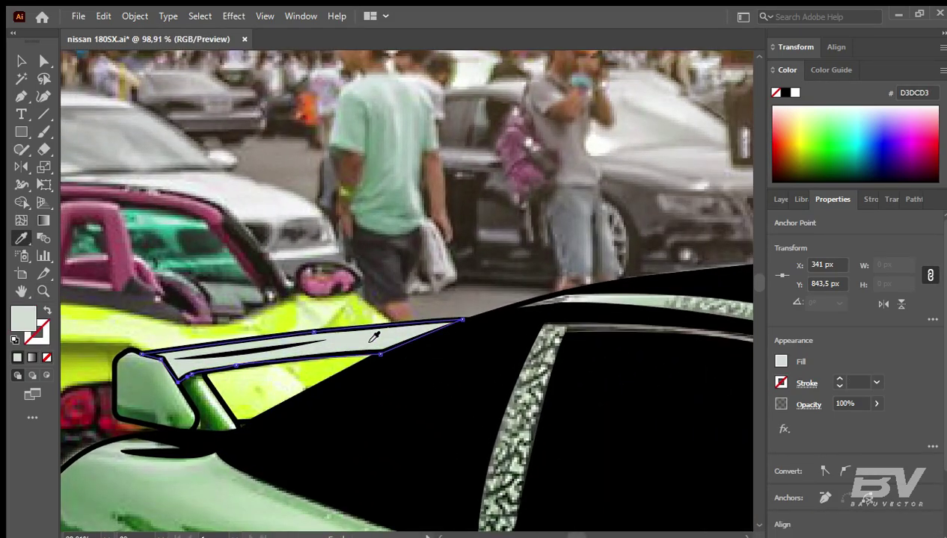
pyautogui.click(364, 338)
pyautogui.scroll(-5, 360, 318)
pyautogui.scroll(2, 355, 449)
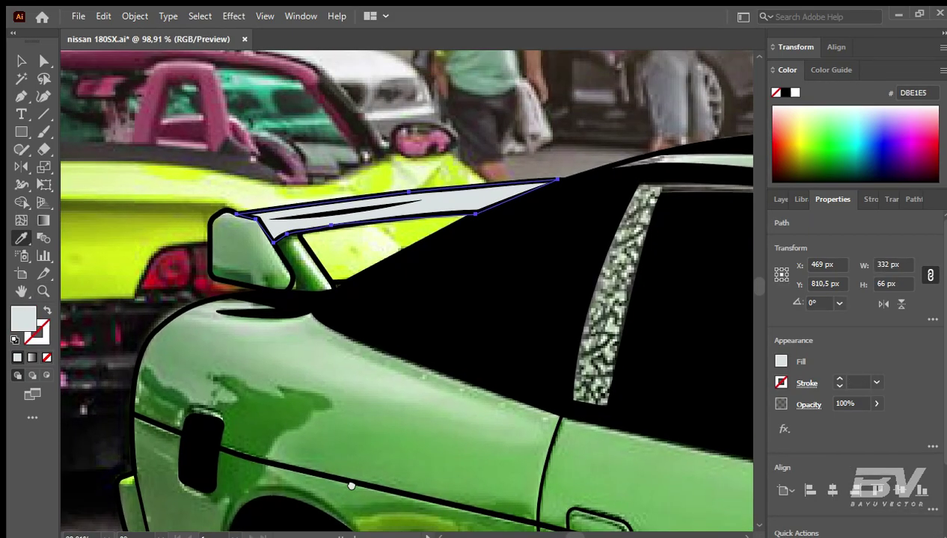
pyautogui.click(309, 337)
pyautogui.keyDown('ctrl'); pyautogui.click(161, 196); pyautogui.keyUp('ctrl')
pyautogui.scroll(2, 224, 213)
# Step: Draw a closed pale-green highlight shape on the wing end
pyautogui.press('p')
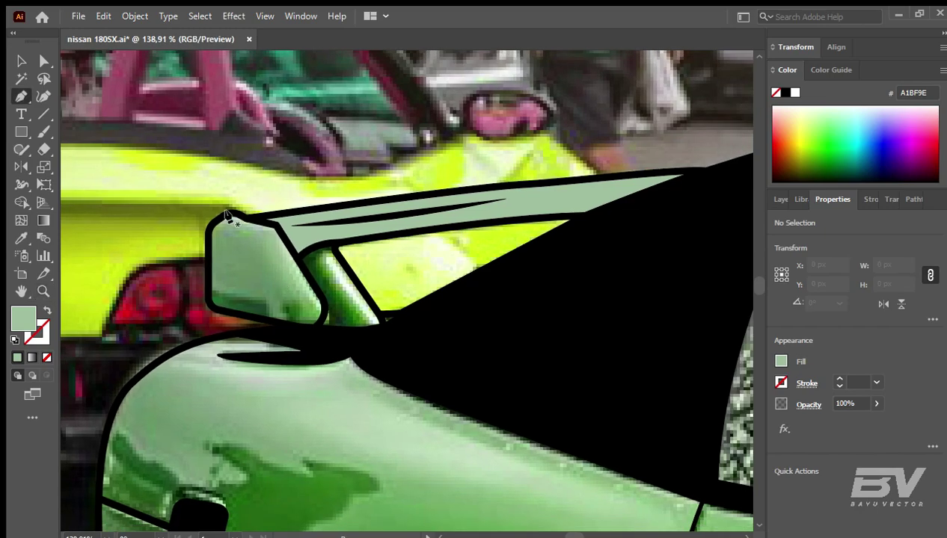
pyautogui.click(230, 215)
pyautogui.click(257, 225)
pyautogui.click(323, 303)
pyautogui.click(210, 295)
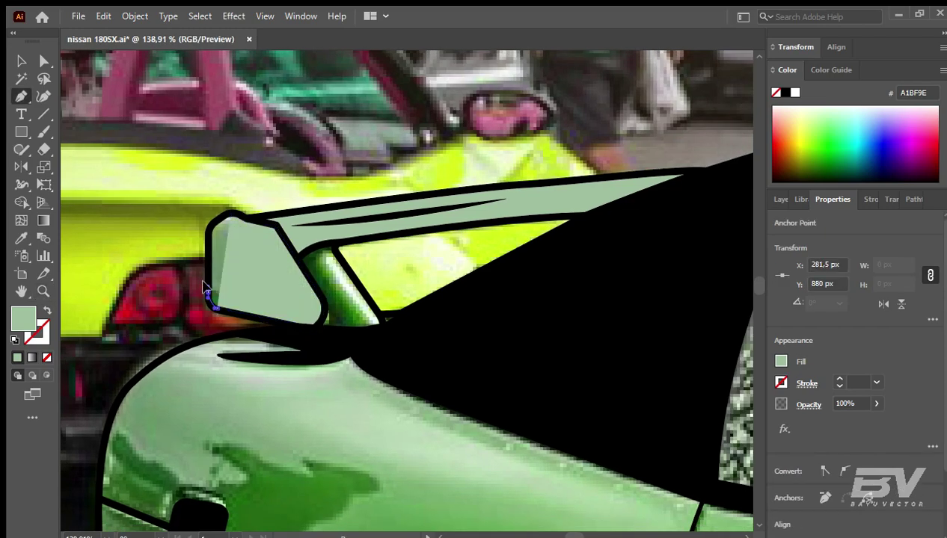
# Step: Draw a closed highlight shape along the wing strut
pyautogui.keyDown('ctrl'); pyautogui.click(173, 222); pyautogui.keyUp('ctrl')
pyautogui.scroll(2, 332, 330)
pyautogui.click(262, 309)
pyautogui.click(311, 382)
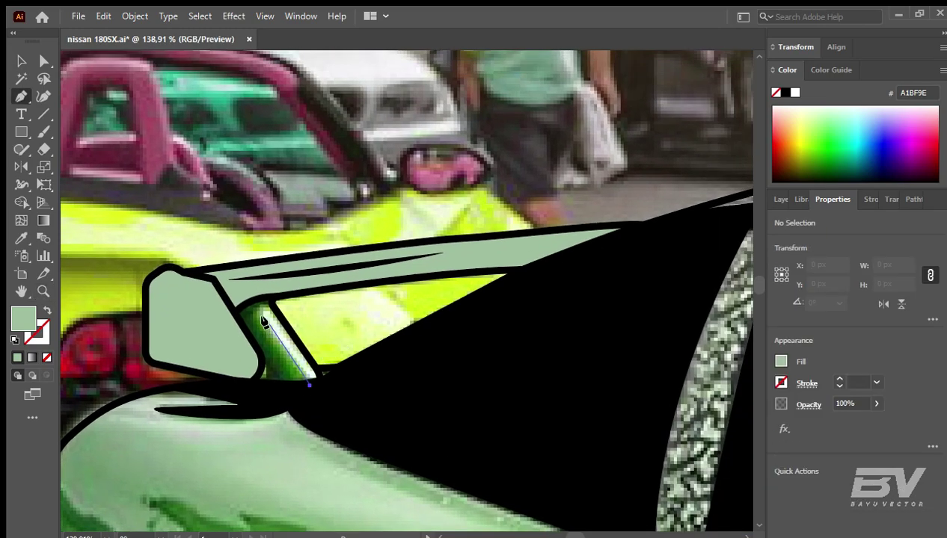
pyautogui.keyDown('ctrl'); pyautogui.click(342, 395); pyautogui.keyUp('ctrl')
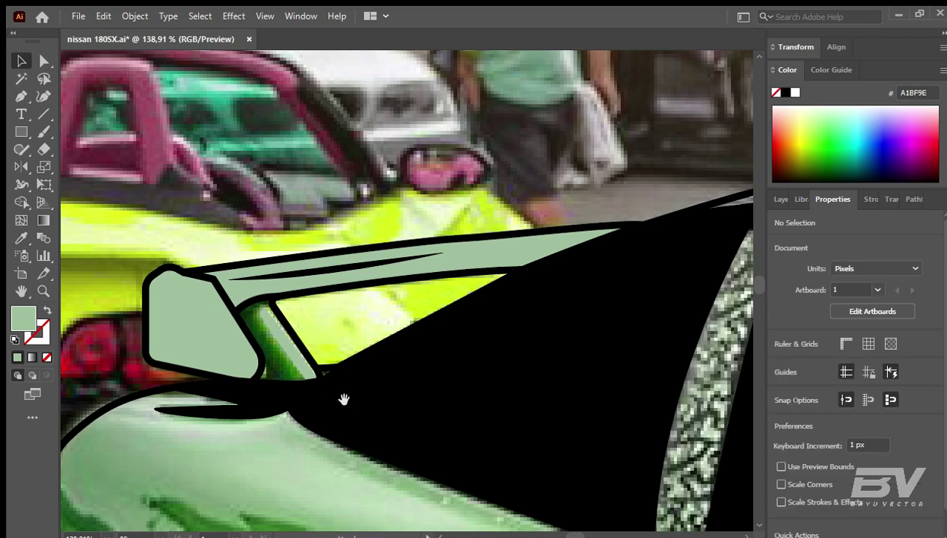
pyautogui.scroll(-5, 317, 286)
pyautogui.hscroll(-2, 317, 285)
# Step: Begin the rear fender-top highlight path, undoing the misplaced anchors
pyautogui.click(245, 226)
pyautogui.click(312, 241)
pyautogui.click(365, 241)
pyautogui.scroll(-1, 415, 289)
pyautogui.hscroll(3, 415, 290)
pyautogui.click(362, 264)
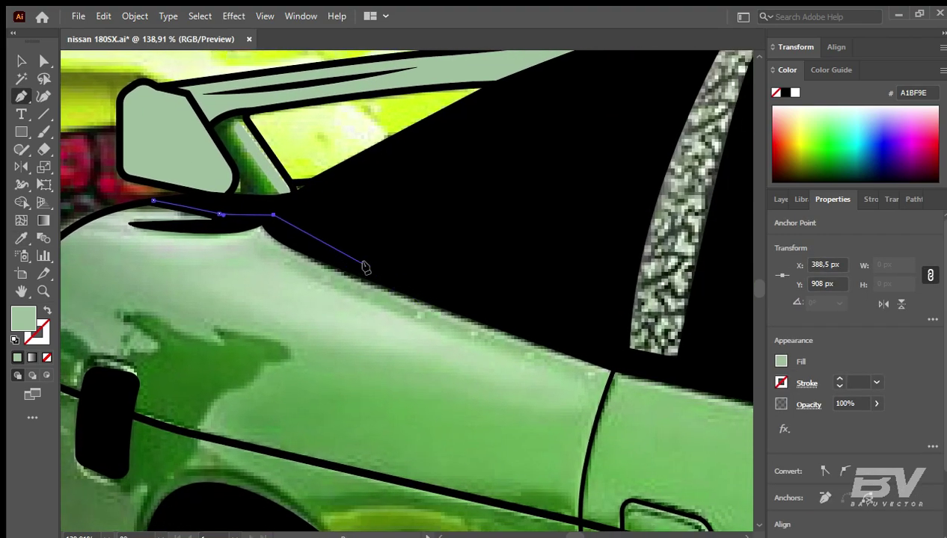
pyautogui.hotkey('ctrl', 'z')
pyautogui.hotkey('ctrl', 'z')
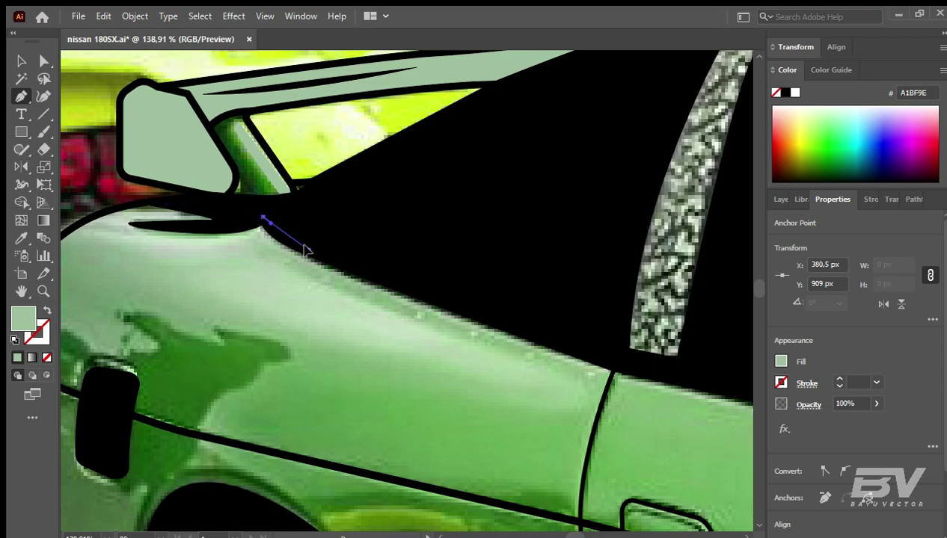
# Step: Trace the fender edge back to the start and close the rear fender highlight
pyautogui.click(586, 374)
pyautogui.click(423, 381)
pyautogui.scroll(1, 429, 374)
pyautogui.hscroll(-6, 429, 374)
pyautogui.click(224, 302)
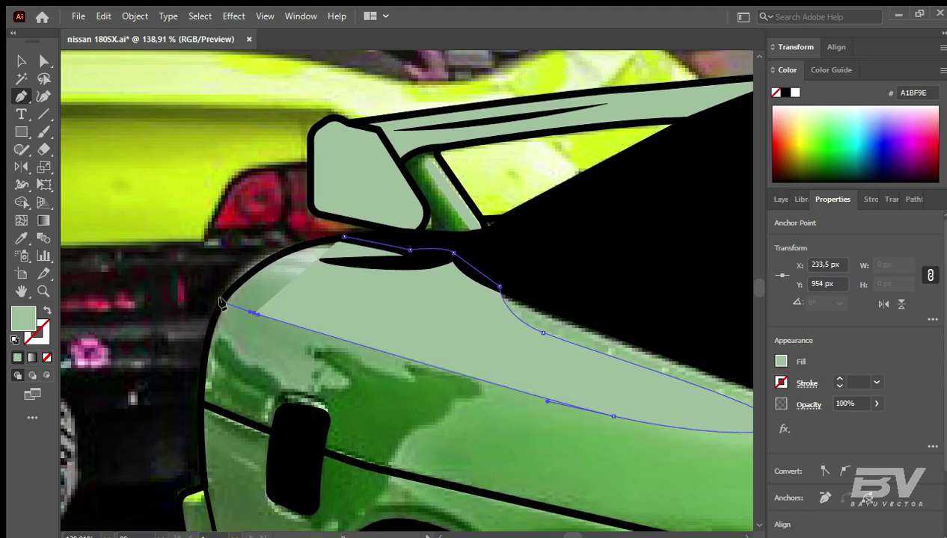
pyautogui.click(340, 238)
pyautogui.press('v')
pyautogui.scroll(-3, 410, 359)
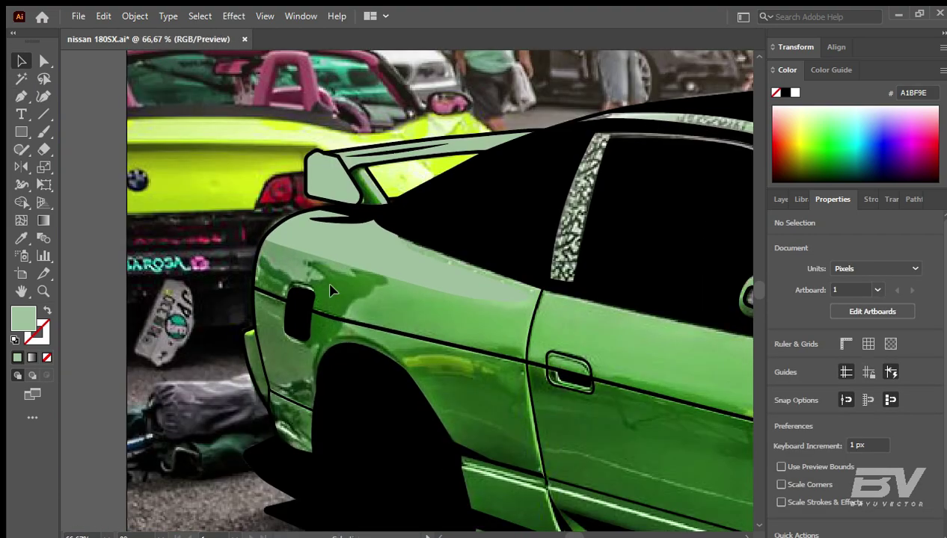
pyautogui.scroll(2, 410, 359)
# Step: Draw a curved highlight shape over the side mirror top
pyautogui.press('p')
pyautogui.scroll(2, 509, 352)
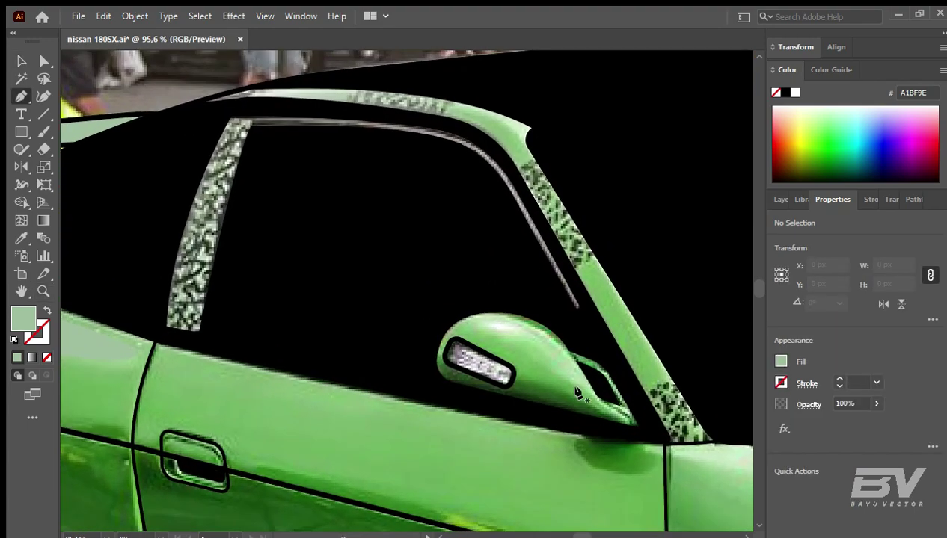
pyautogui.click(590, 393)
pyautogui.moveTo(520, 344)
pyautogui.mouseDown()
pyautogui.moveTo(500, 336)
pyautogui.moveTo(552, 330)
pyautogui.mouseUp()
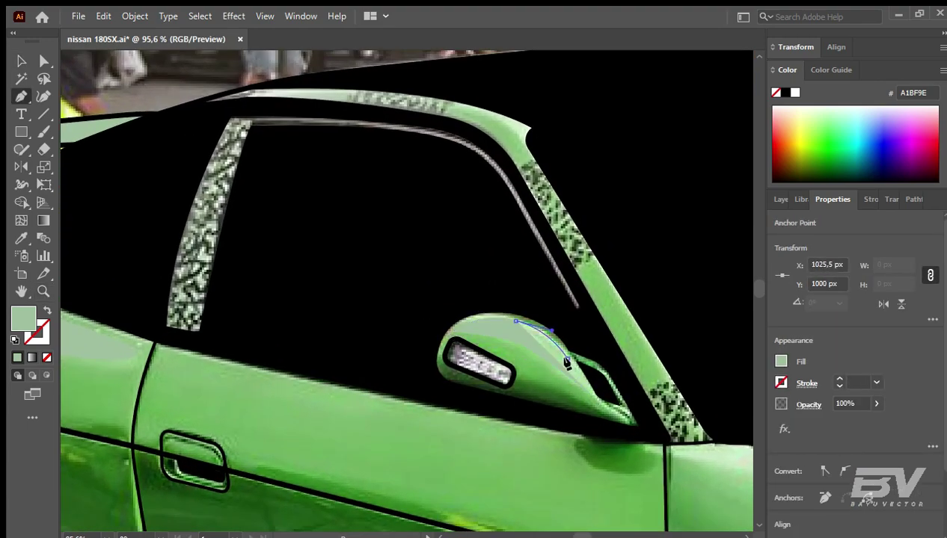
pyautogui.click(589, 393)
pyautogui.keyDown('ctrl'); pyautogui.click(427, 203); pyautogui.keyUp('ctrl')
pyautogui.scroll(3, 427, 202)
# Step: Draw a highlight along the roof rail bending down the pillar
pyautogui.click(183, 190)
pyautogui.moveTo(278, 186); pyautogui.dragTo(319, 191)
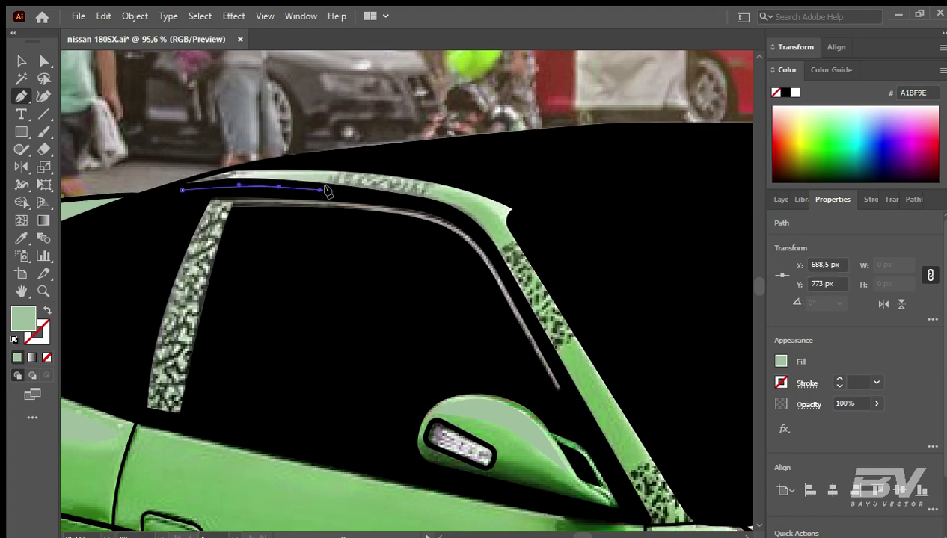
pyautogui.moveTo(456, 212); pyautogui.dragTo(480, 234)
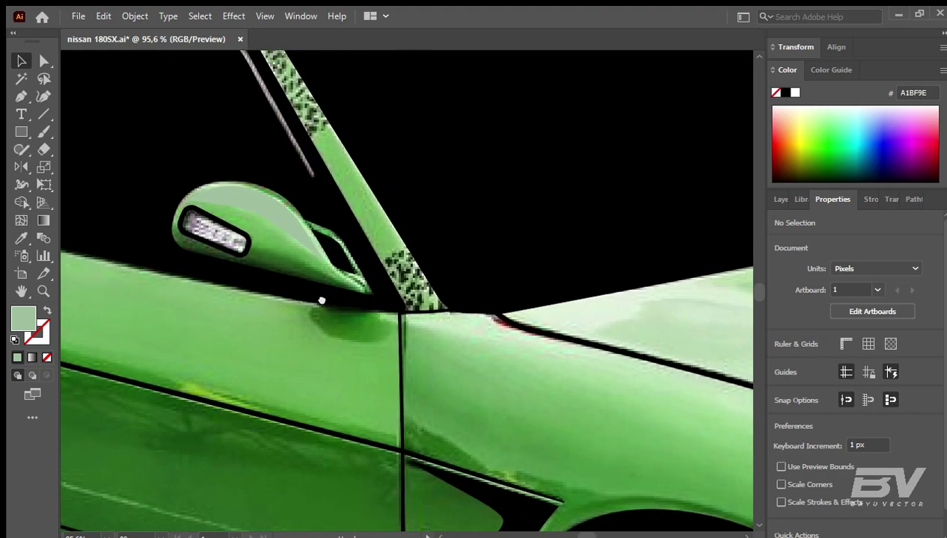
pyautogui.scroll(-2, 322, 300)
pyautogui.scroll(-3, 283, 310)
# Step: Draw a closed hood highlight stripe curving under the hood vent
pyautogui.press('p')
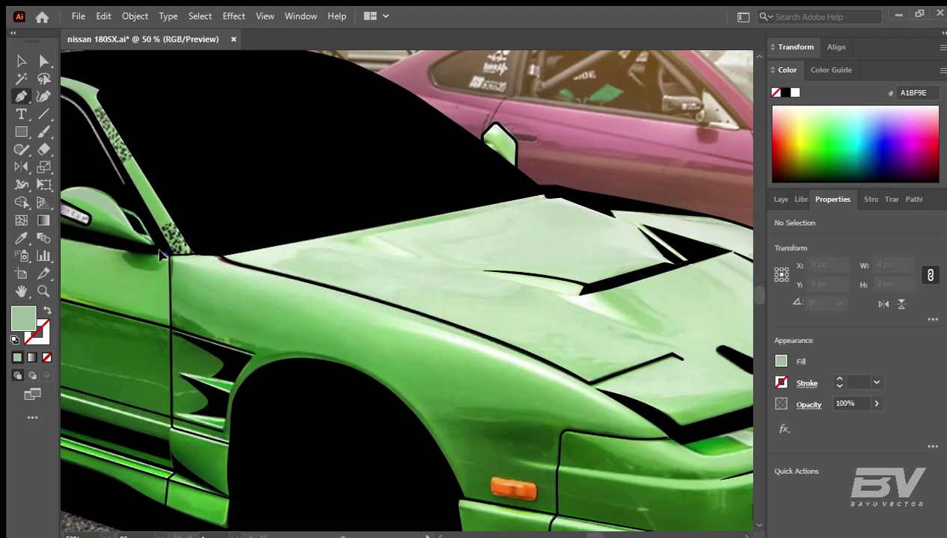
pyautogui.click(162, 257)
pyautogui.moveTo(509, 368); pyautogui.dragTo(454, 296)
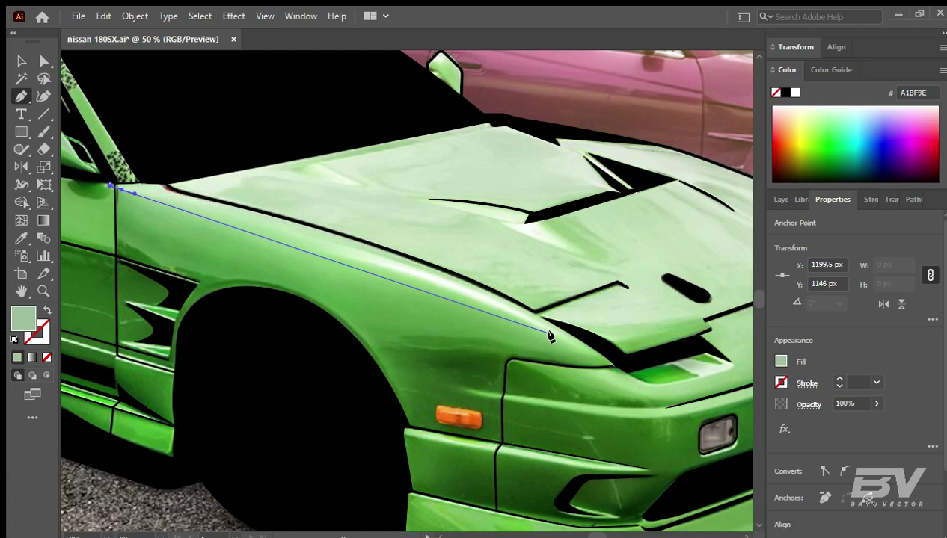
pyautogui.moveTo(582, 348); pyautogui.dragTo(603, 346)
pyautogui.hscroll(5, 591, 344)
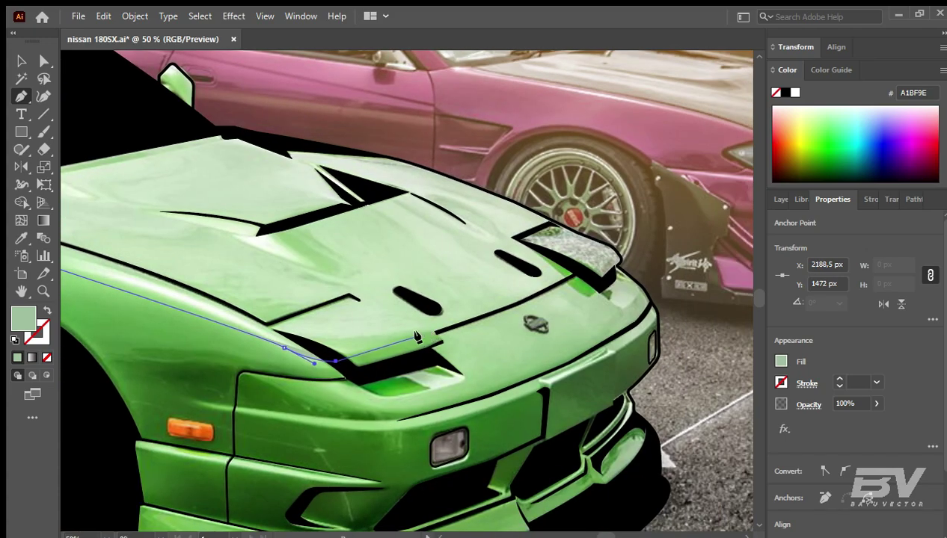
pyautogui.click(434, 334)
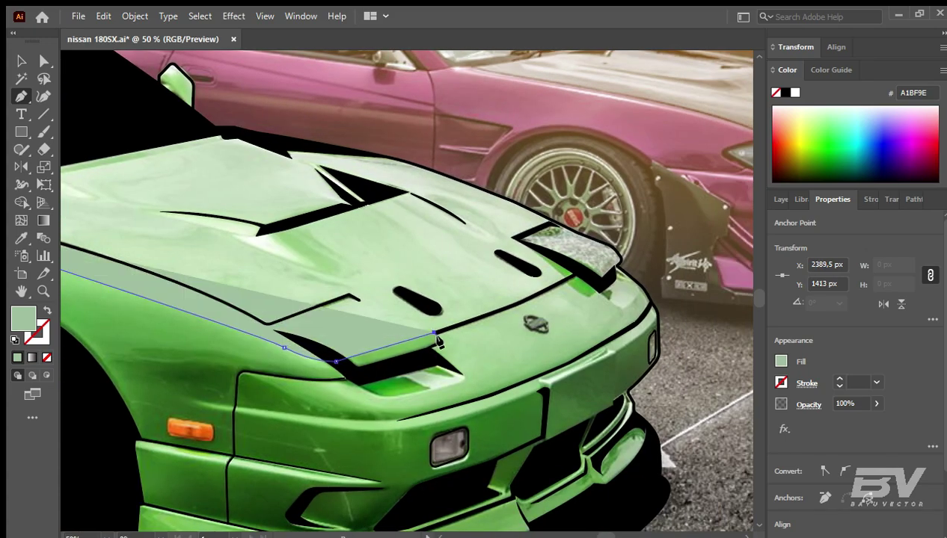
pyautogui.click(452, 374)
pyautogui.moveTo(418, 366); pyautogui.dragTo(376, 397)
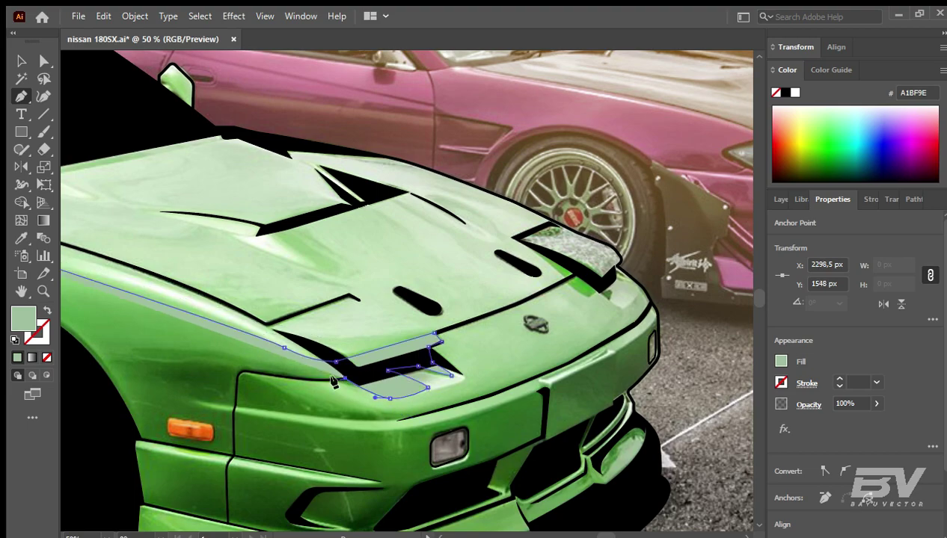
pyautogui.click(333, 381)
# Step: Trace a highlight along the bumper top up toward the headlight corner
pyautogui.click(414, 416)
pyautogui.moveTo(353, 419); pyautogui.dragTo(333, 420)
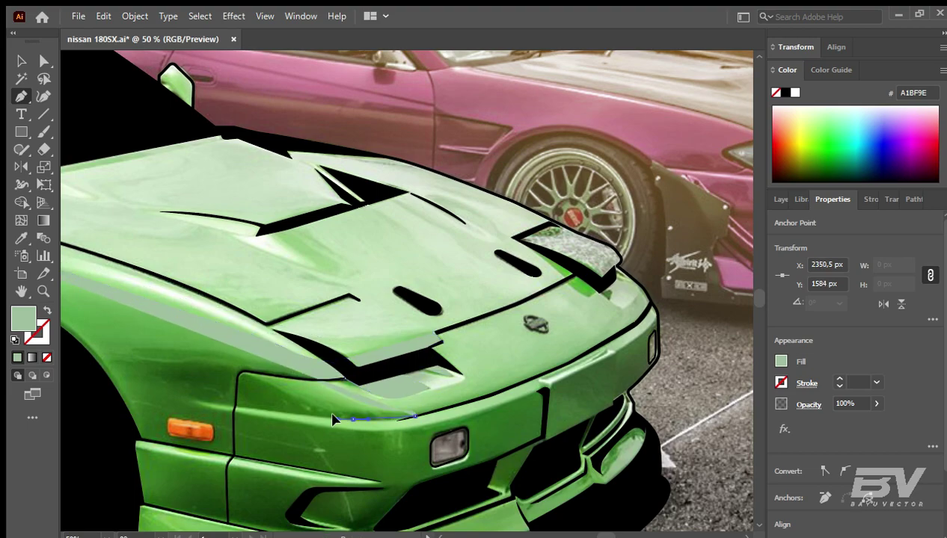
pyautogui.click(197, 402)
pyautogui.moveTo(417, 428); pyautogui.dragTo(282, 453)
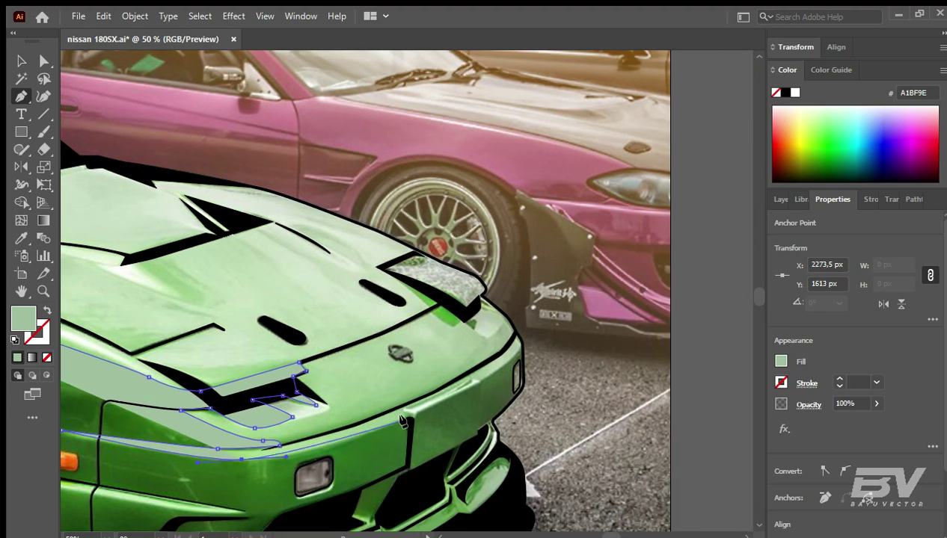
pyautogui.click(413, 412)
pyautogui.click(481, 381)
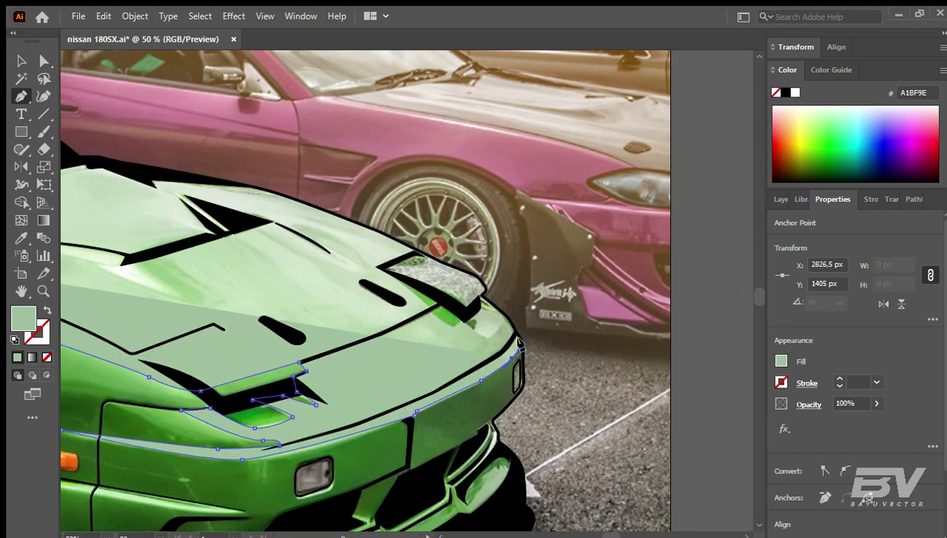
pyautogui.click(513, 359)
pyautogui.click(519, 342)
pyautogui.click(482, 298)
# Step: Zoom in and extend the highlight along the fender line to the windshield base
pyautogui.press('z')
pyautogui.moveTo(463, 256); pyautogui.dragTo(601, 422)
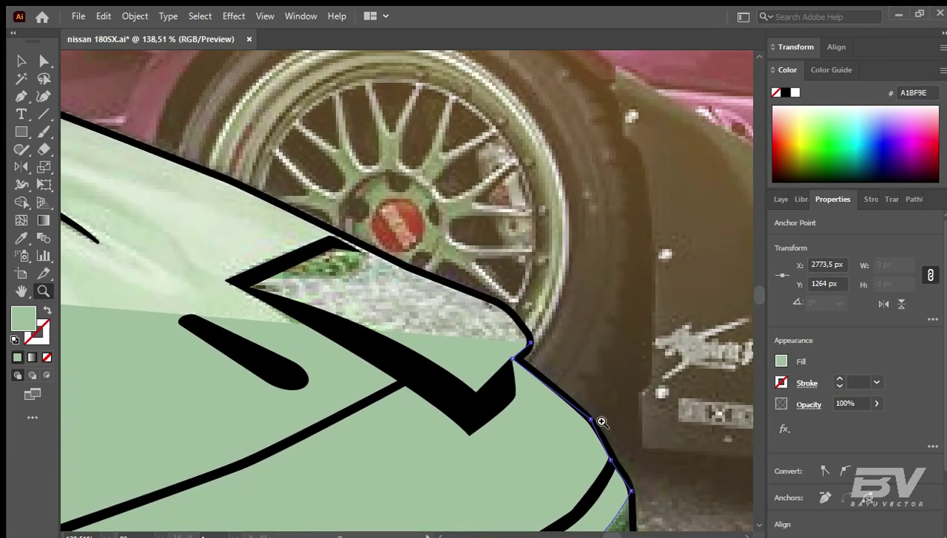
pyautogui.click(499, 305)
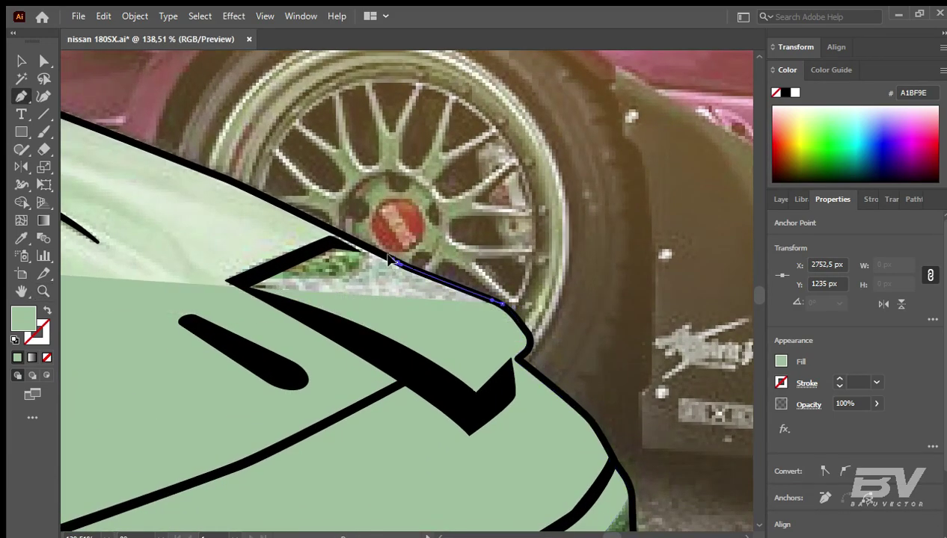
pyautogui.moveTo(499, 305); pyautogui.dragTo(718, 479)
pyautogui.click(507, 327)
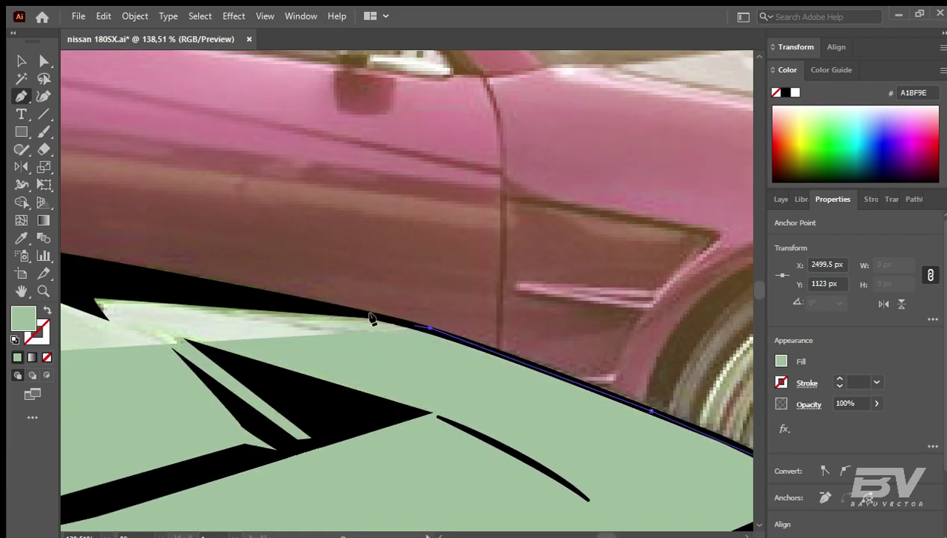
pyautogui.scroll(-2, 437, 348)
pyautogui.click(438, 348)
pyautogui.scroll(-3, 317, 327)
pyautogui.scroll(-1, 465, 388)
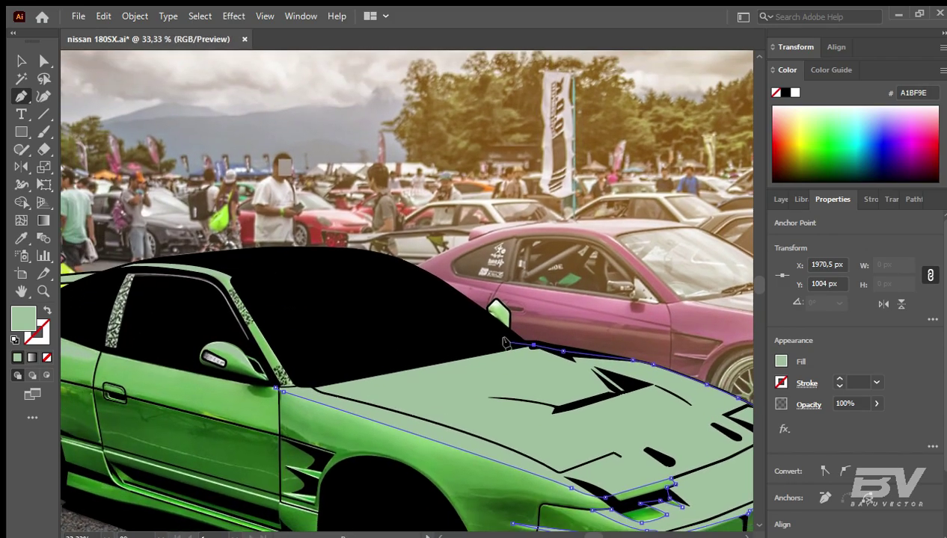
pyautogui.press('z')
pyautogui.moveTo(286, 384); pyautogui.dragTo(559, 444)
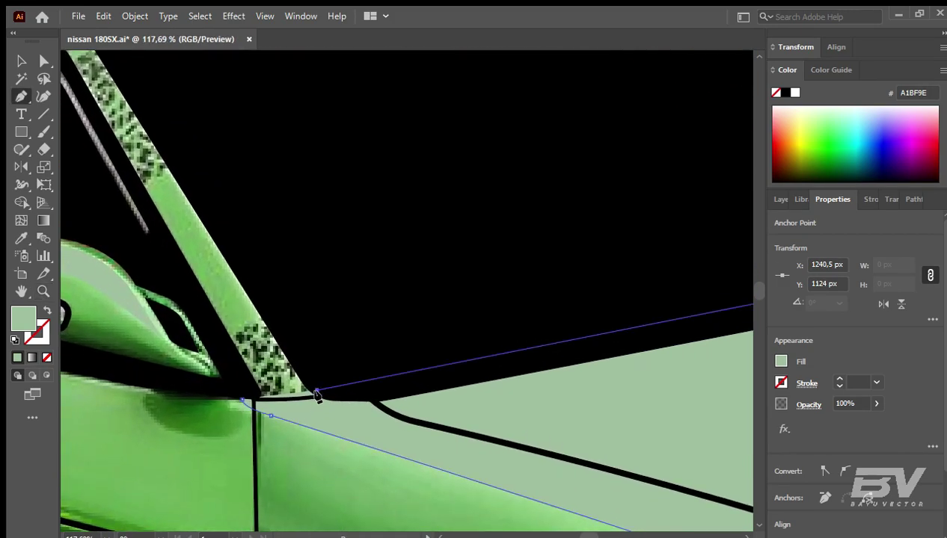
pyautogui.hotkey('ctrl', '0')
# Step: Zoom into the front corner and draw a highlight along the lower bumper crease
pyautogui.hotkey('ctrl', 'shift', 'a')
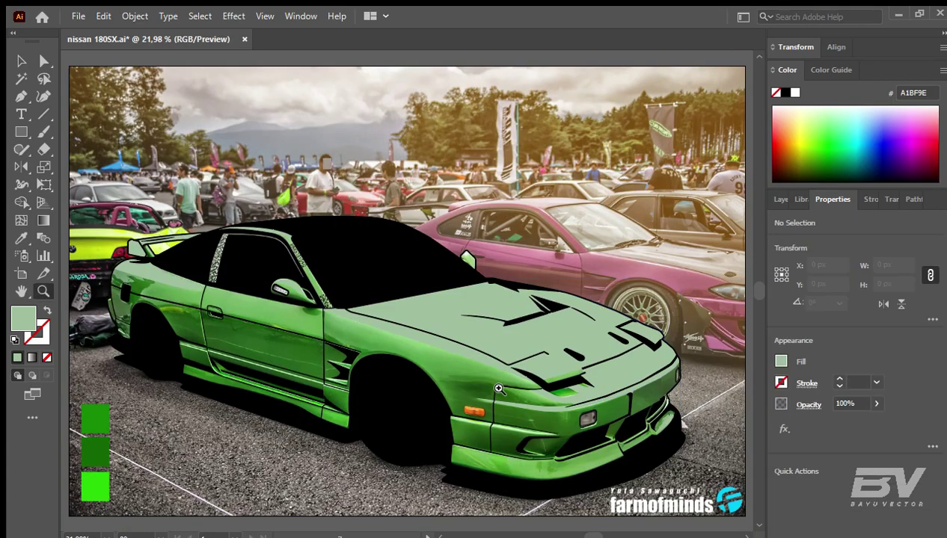
pyautogui.press('z')
pyautogui.moveTo(299, 246); pyautogui.dragTo(350, 358)
pyautogui.scroll(3, 238, 381)
pyautogui.press('p')
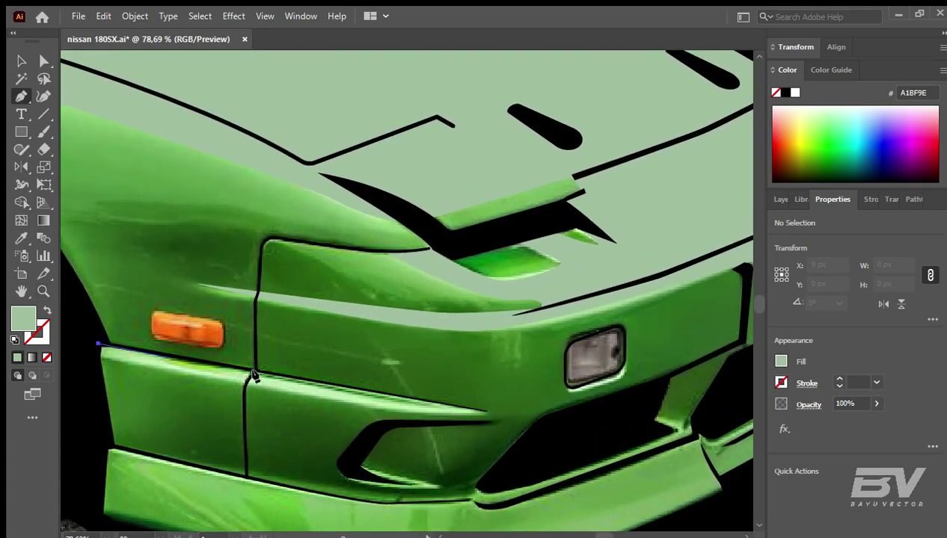
pyautogui.click(253, 372)
pyautogui.click(484, 411)
pyautogui.click(375, 407)
pyautogui.click(313, 396)
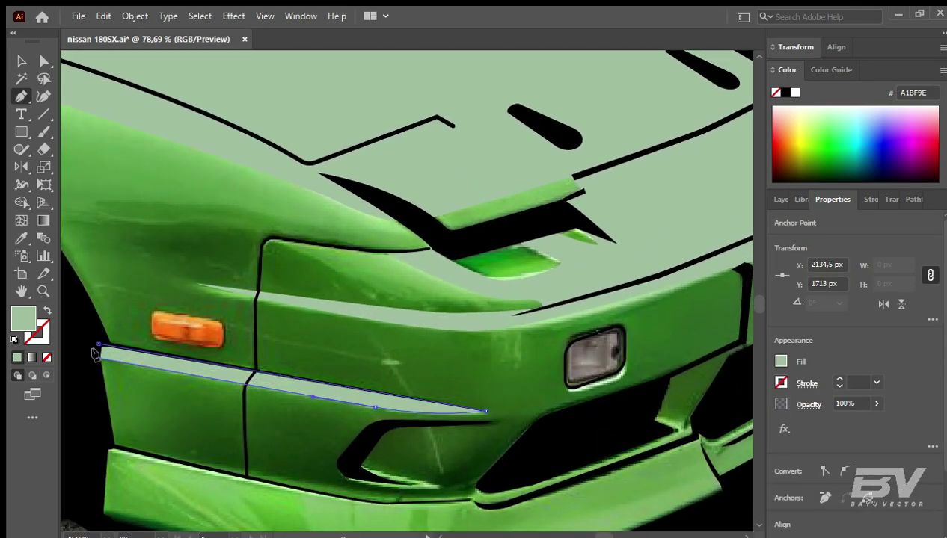
pyautogui.hotkey('ctrl', 'shift', 'a')
# Step: Draw a highlight in the lower vent and select a bumper highlight anchor
pyautogui.scroll(-2, 328, 385)
pyautogui.scroll(1, 327, 384)
pyautogui.press('p')
pyautogui.click(319, 388)
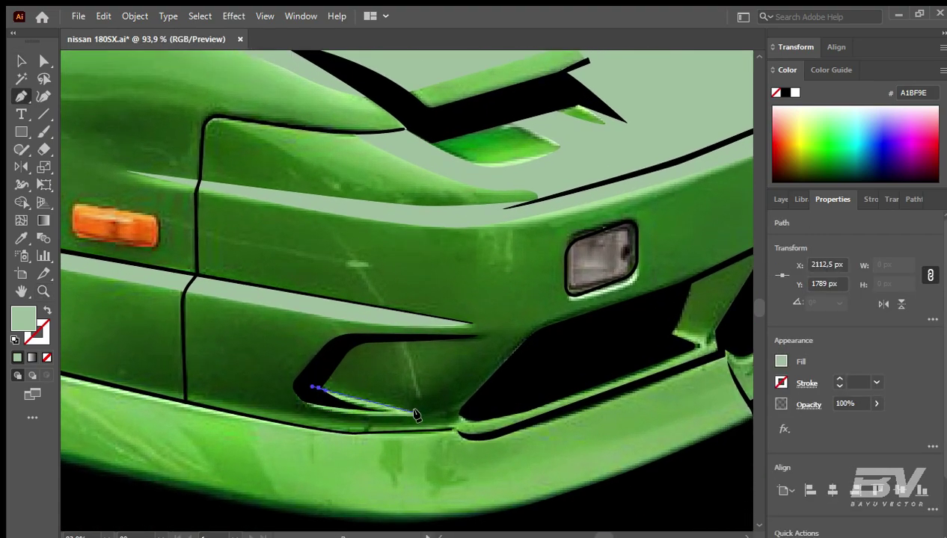
pyautogui.click(419, 414)
pyautogui.click(314, 389)
pyautogui.hotkey('ctrl', 'shift', 'a')
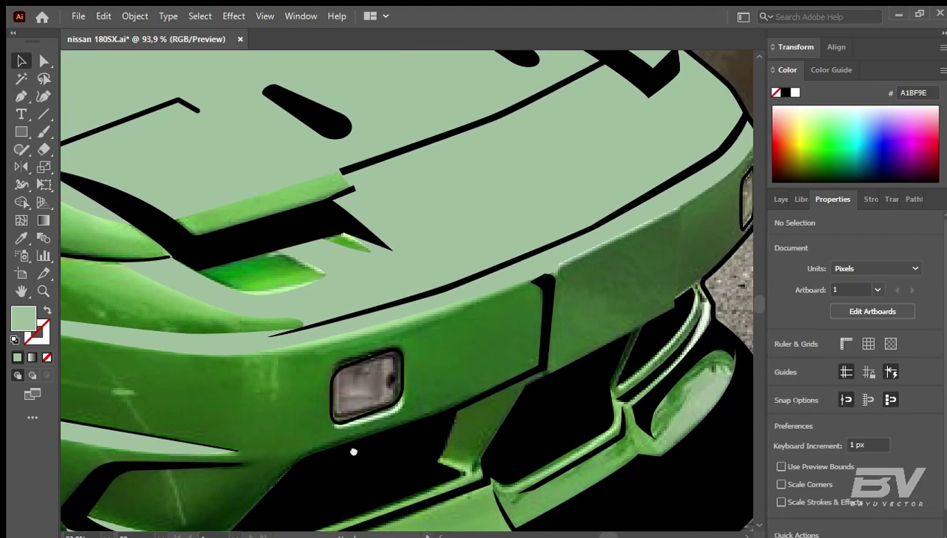
pyautogui.scroll(2, 383, 332)
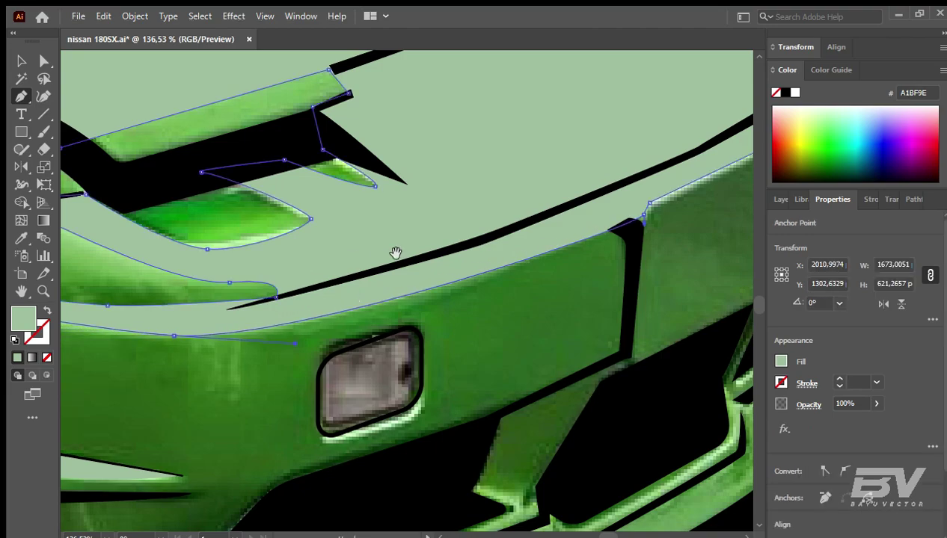
pyautogui.hscroll(5, 393, 251)
pyautogui.press('a')
pyautogui.click(566, 290)
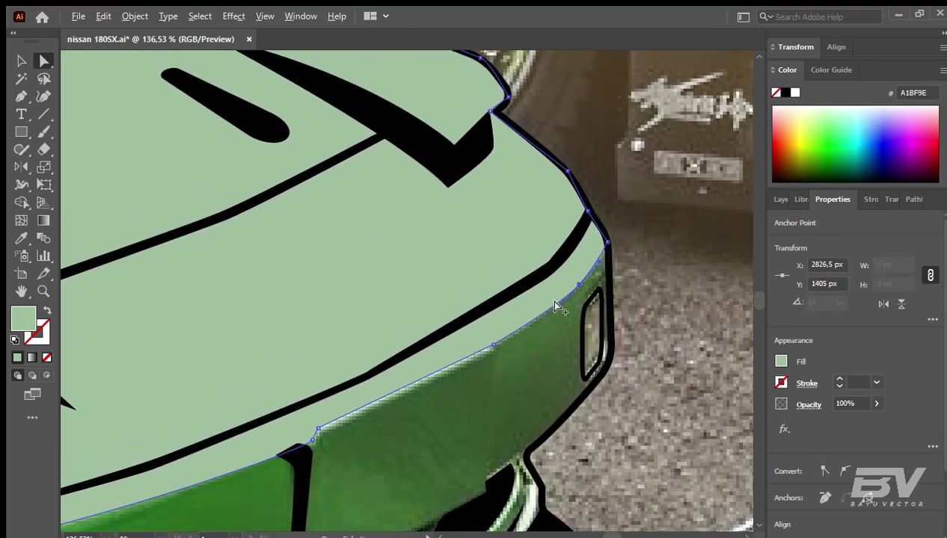
# Step: Draw a closed thin highlight strip beneath the small front lamp
pyautogui.press('p')
pyautogui.scroll(-5, 559, 315)
pyautogui.scroll(2, 514, 366)
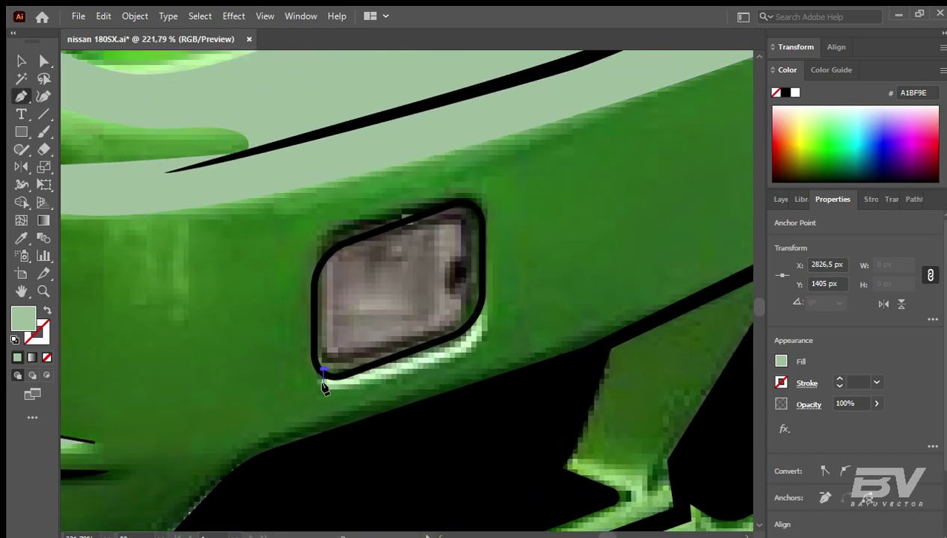
pyautogui.click(322, 371)
pyautogui.click(465, 354)
pyautogui.click(480, 305)
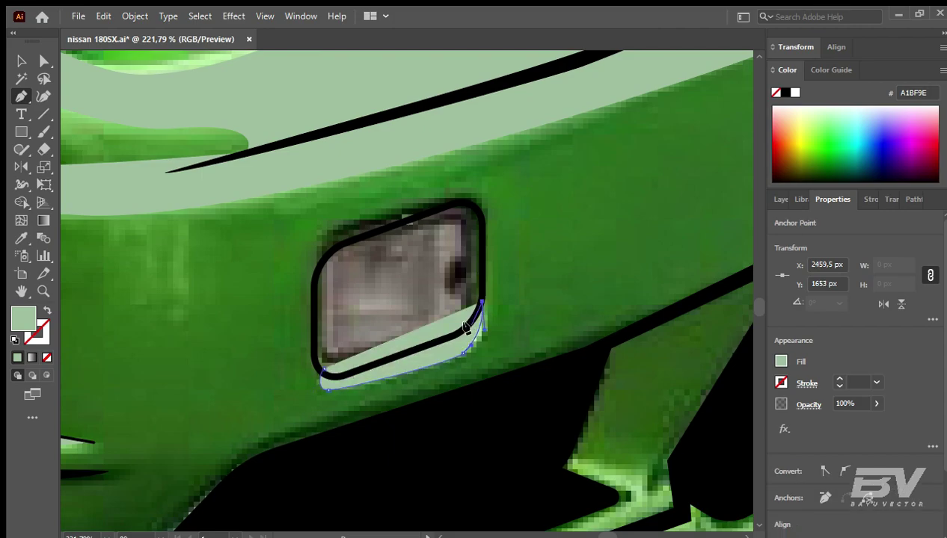
pyautogui.click(465, 327)
pyautogui.click(322, 371)
# Step: Adjust the lamp highlight's anchors, then fit the whole artwork in view
pyautogui.press('a')
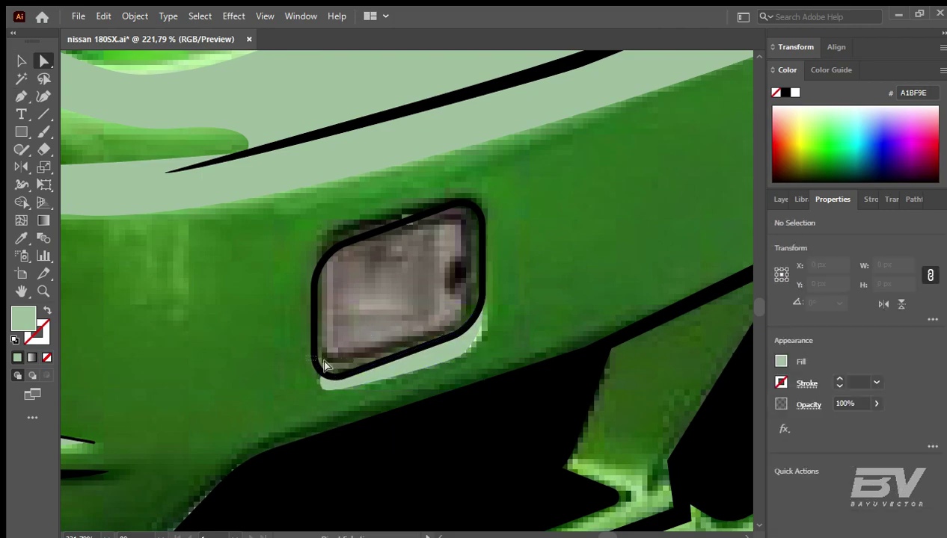
pyautogui.click(326, 387)
pyautogui.scroll(3, 513, 446)
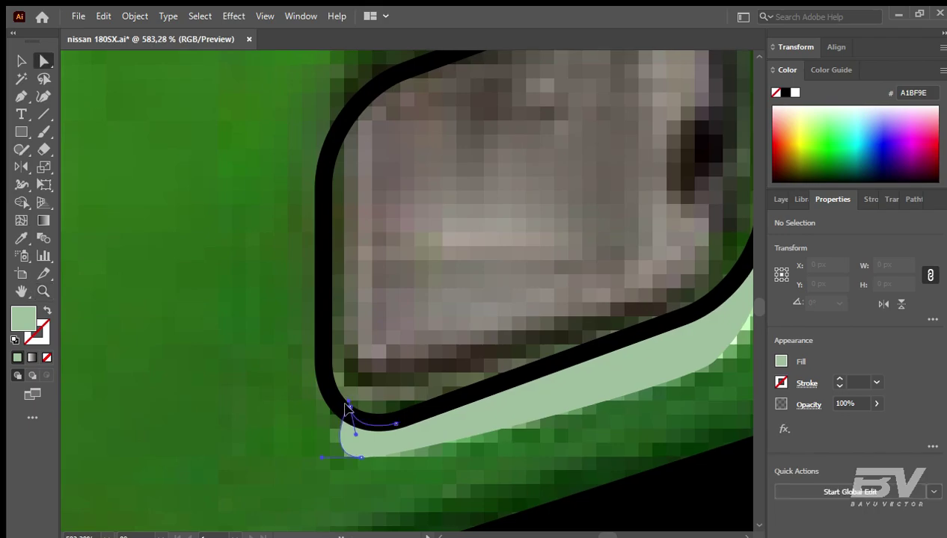
pyautogui.click(343, 403)
pyautogui.hotkey('ctrl', '0')
pyautogui.scroll(2, 699, 421)
# Step: Trace a closed pale-green highlight shape along the front bumper slot
pyautogui.scroll(2, 507, 296)
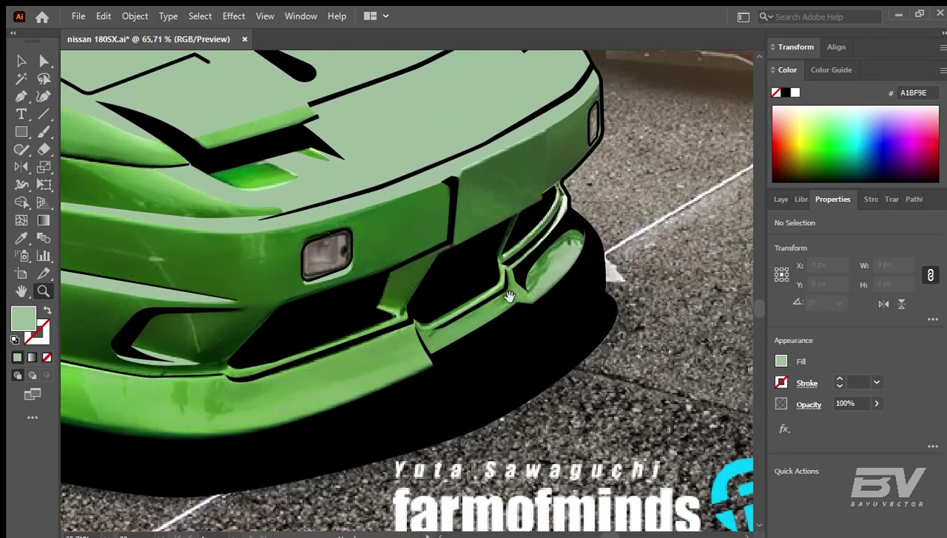
pyautogui.scroll(2, 344, 274)
pyautogui.press('p')
pyautogui.moveTo(415, 236); pyautogui.dragTo(429, 259)
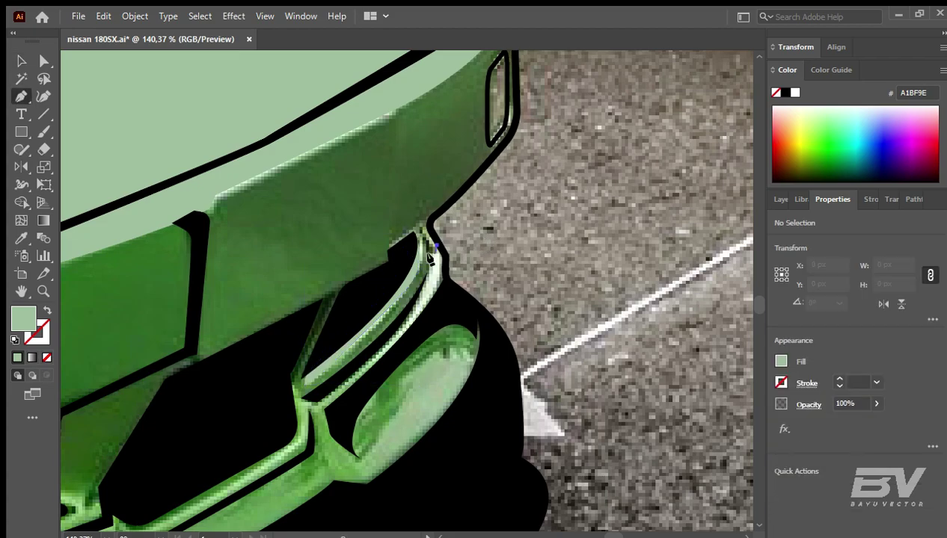
pyautogui.click(437, 246)
pyautogui.click(427, 267)
pyautogui.click(396, 329)
pyautogui.click(317, 396)
pyautogui.click(381, 365)
pyautogui.click(406, 338)
pyautogui.click(431, 309)
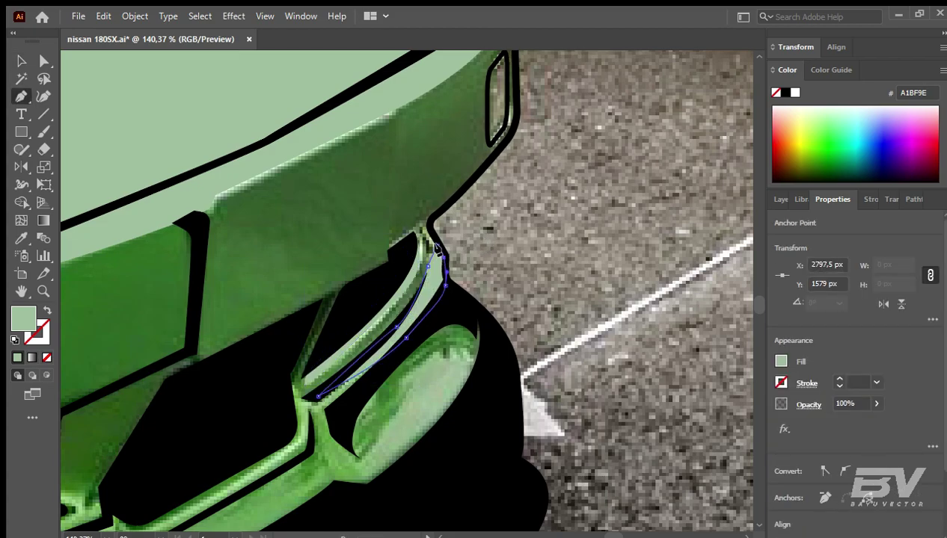
pyautogui.click(438, 247)
# Step: Draw a closed highlight shape along the fog lamp edge
pyautogui.click(382, 486)
pyautogui.click(360, 462)
pyautogui.click(406, 391)
pyautogui.click(422, 365)
pyautogui.click(448, 348)
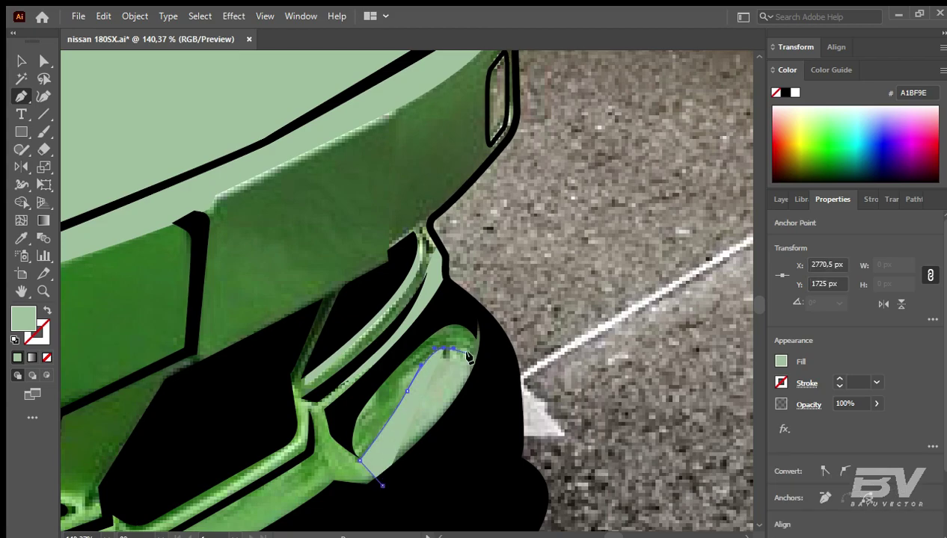
pyautogui.click(469, 385)
pyautogui.click(382, 486)
pyautogui.keyDown('ctrl'); pyautogui.click(524, 449); pyautogui.keyUp('ctrl')
# Step: Select an anchor on the lower grille slot highlight, then fit the whole car in view
pyautogui.moveTo(302, 432)
pyautogui.mouseDown()
pyautogui.moveTo(497, 294)
pyautogui.moveTo(499, 308)
pyautogui.mouseUp()
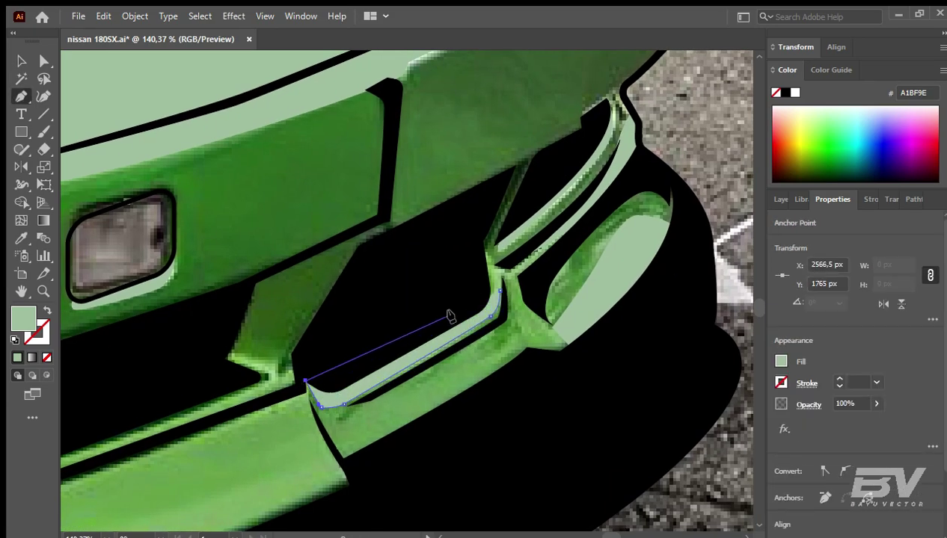
pyautogui.scroll(3, 538, 380)
pyautogui.scroll(2, 422, 386)
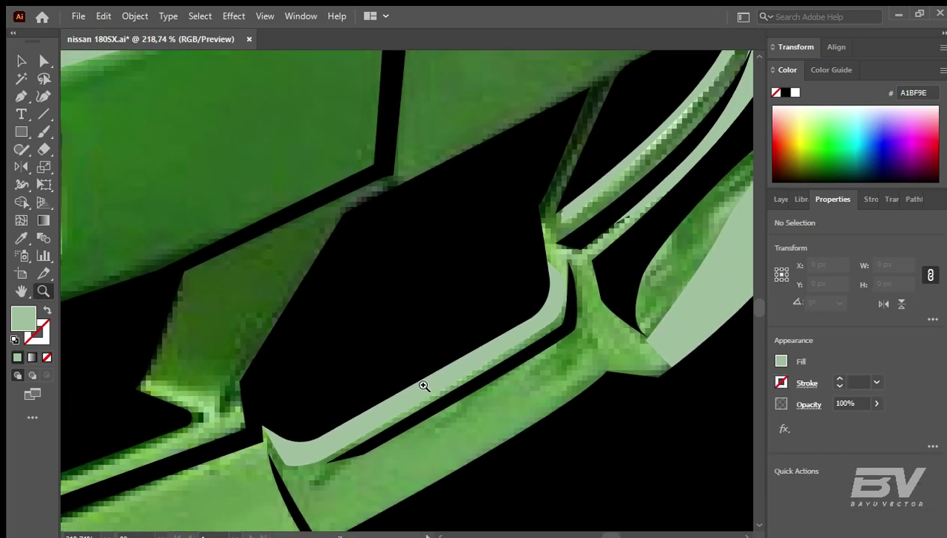
pyautogui.press('a')
pyautogui.click(278, 455)
pyautogui.hotkey('ctrl', '0')
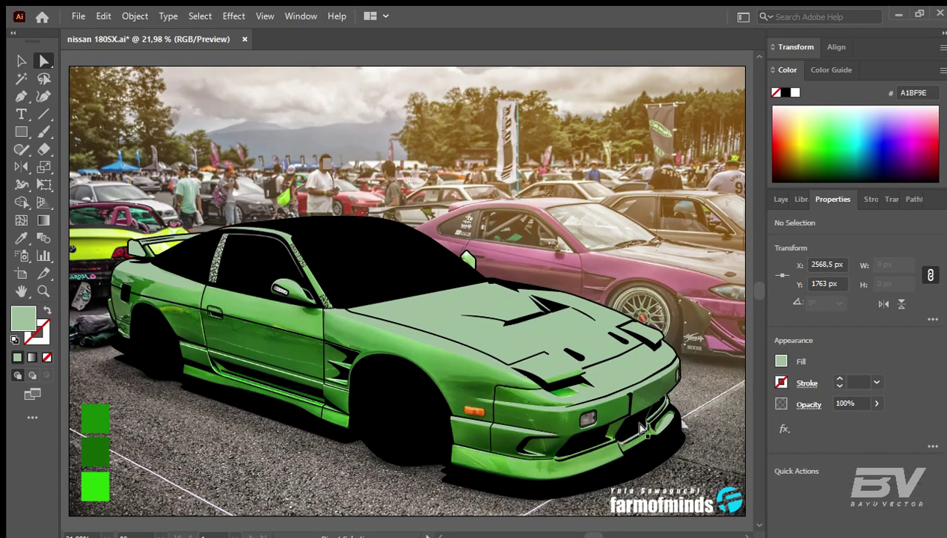
# Step: Draw a highlight band down the door gap, curving around the sill corner
pyautogui.press('z')
pyautogui.click(409, 327)
pyautogui.click(409, 397)
pyautogui.click(217, 315)
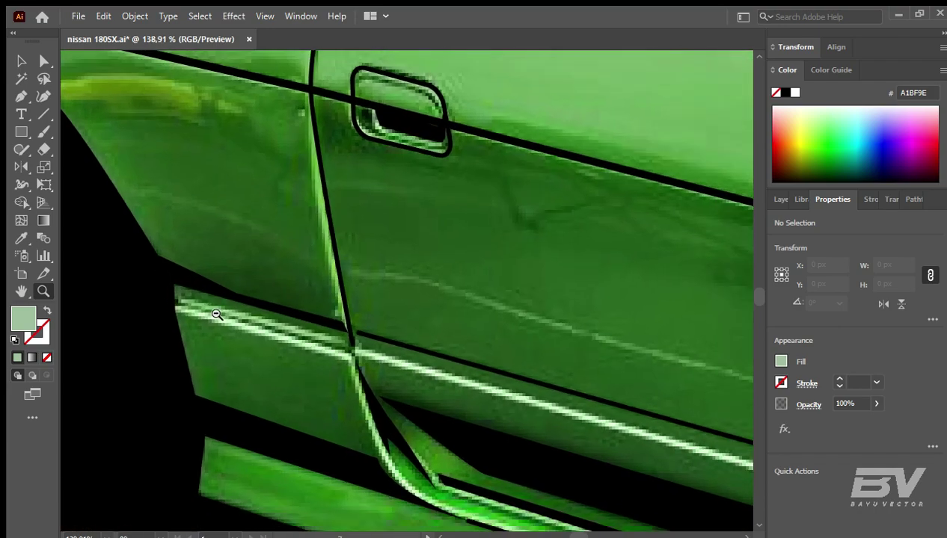
pyautogui.click(303, 354)
pyautogui.moveTo(304, 354); pyautogui.dragTo(163, 245)
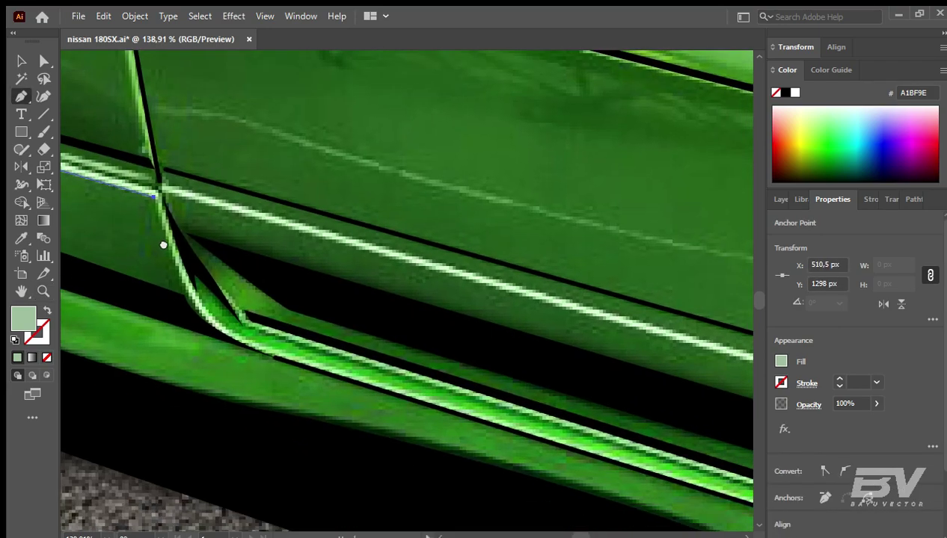
pyautogui.click(216, 329)
pyautogui.hscroll(5, 463, 419)
pyautogui.click(679, 501)
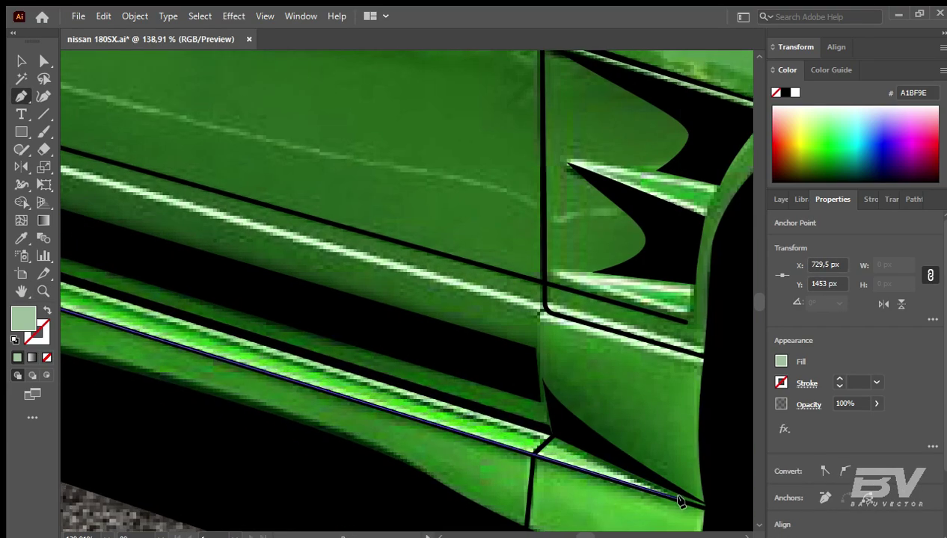
pyautogui.hscroll(5, 84, 332)
pyautogui.click(383, 387)
pyautogui.moveTo(311, 342); pyautogui.dragTo(299, 328)
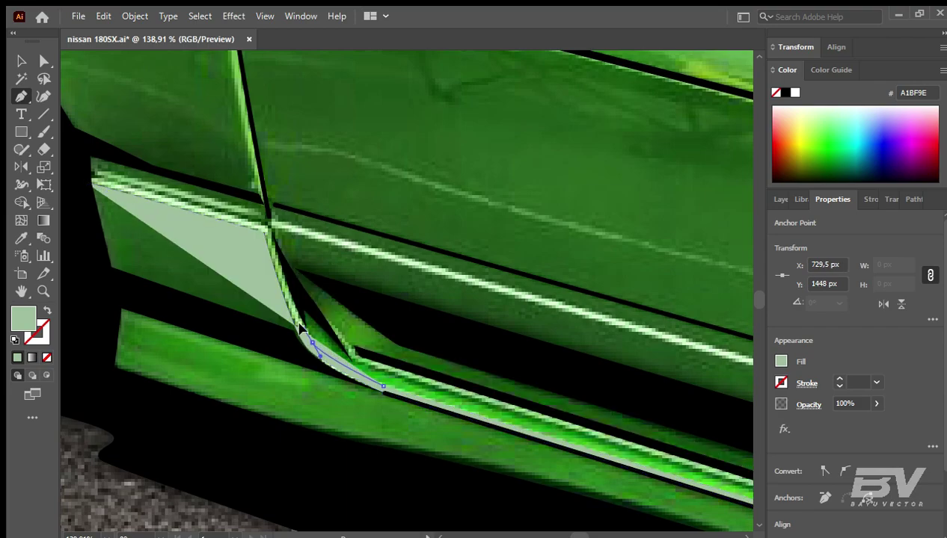
pyautogui.click(85, 176)
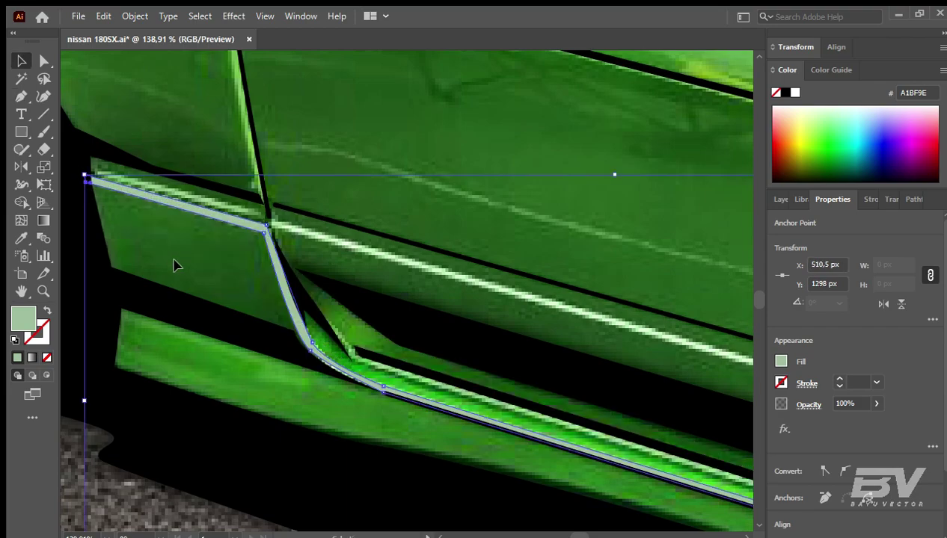
# Step: Reshape the door-gap band's curved anchor to narrow and smooth the band
pyautogui.press('z')
pyautogui.click(445, 431)
pyautogui.moveTo(446, 431); pyautogui.dragTo(490, 470)
pyautogui.press('a')
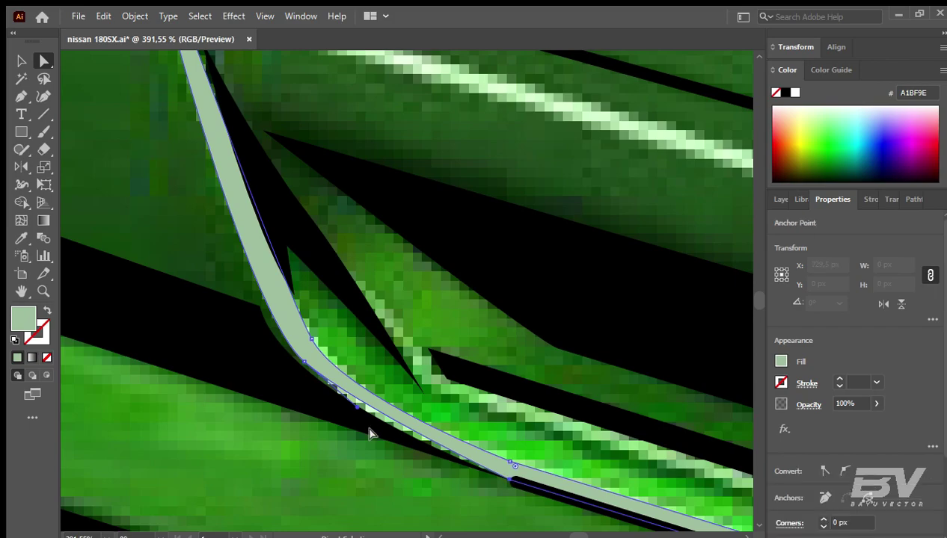
pyautogui.click(359, 435)
pyautogui.moveTo(359, 435); pyautogui.dragTo(364, 416)
pyautogui.moveTo(304, 341); pyautogui.dragTo(296, 332)
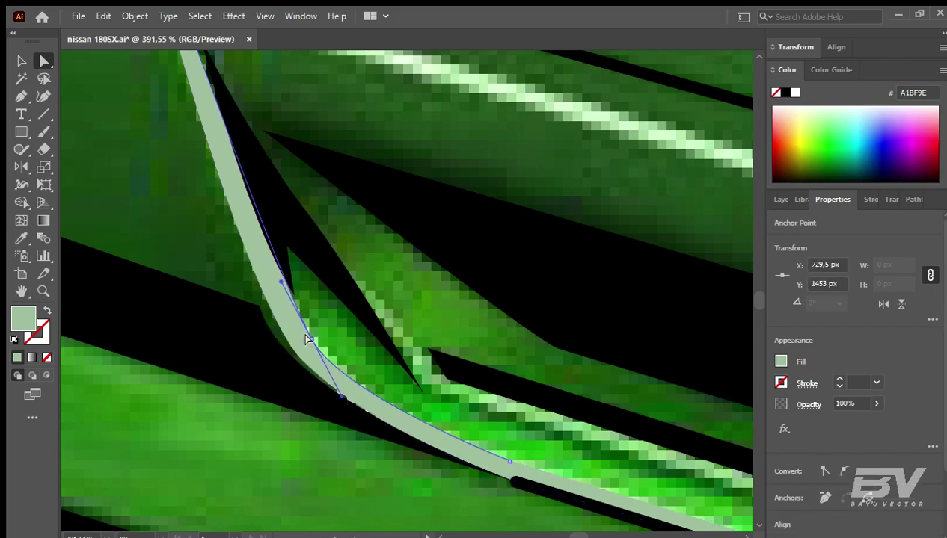
# Step: Add a highlight along the sill stripe from the door gap to its far end
pyautogui.press('v')
pyautogui.hotkey('ctrl', 'shift', 'a')
pyautogui.hotkey('ctrl', '1')
pyautogui.moveTo(487, 361); pyautogui.dragTo(232, 370)
pyautogui.press('p')
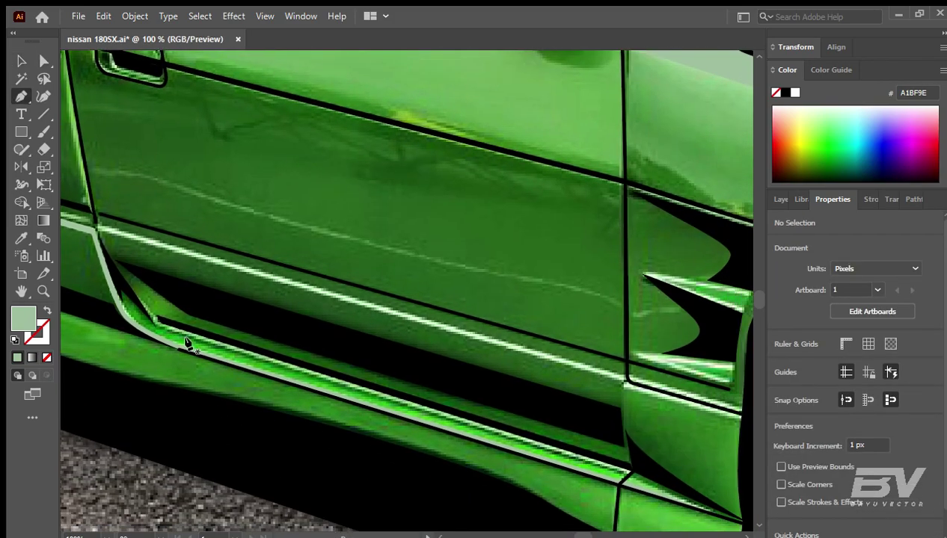
pyautogui.click(161, 321)
pyautogui.click(632, 473)
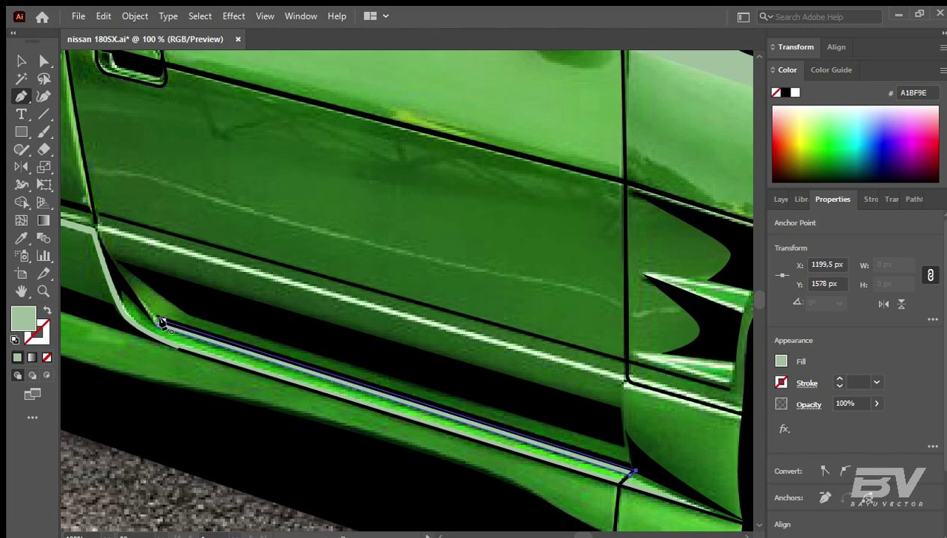
pyautogui.scroll(-3, 512, 410)
pyautogui.hscroll(5, 513, 410)
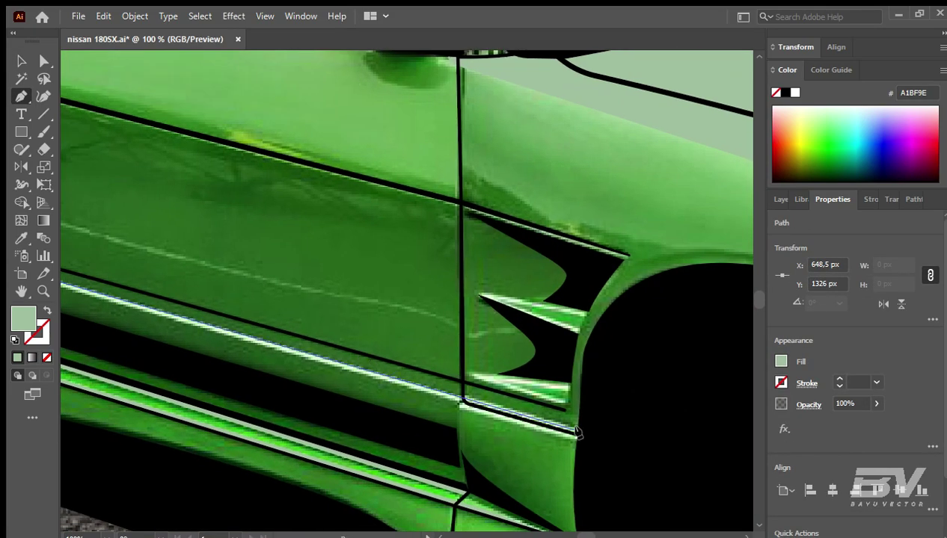
pyautogui.click(281, 329)
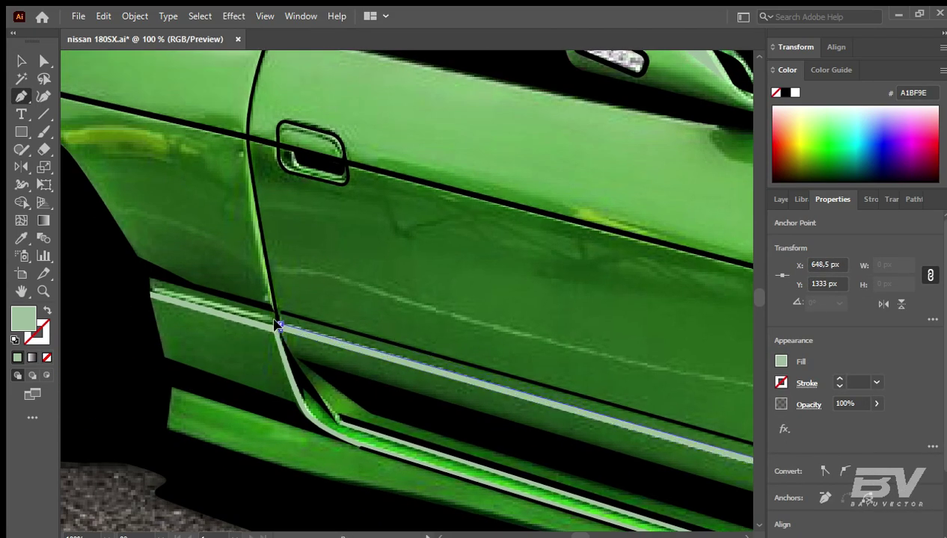
pyautogui.hscroll(5, 332, 289)
# Step: Draw a triangular highlight over the rear door vent stripe
pyautogui.press('z')
pyautogui.click(538, 349)
pyautogui.click(582, 310)
pyautogui.click(424, 287)
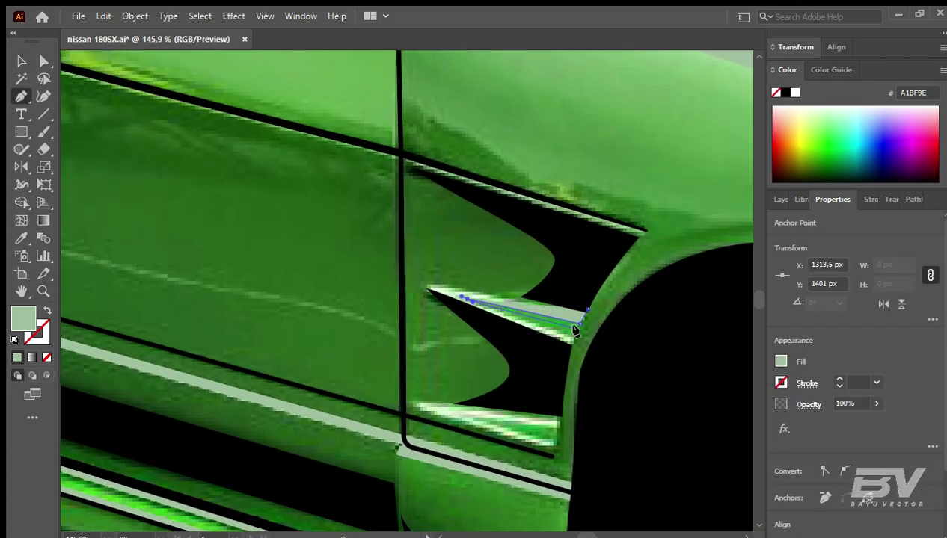
pyautogui.click(573, 346)
pyautogui.click(583, 310)
pyautogui.keyDown('ctrl'); pyautogui.click(579, 389); pyautogui.keyUp('ctrl')
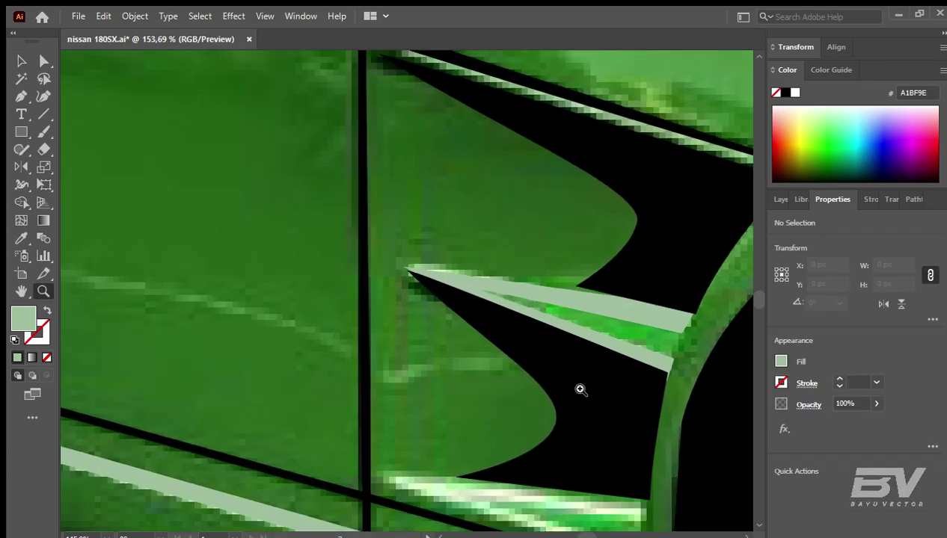
# Step: Draw a narrow closed highlight along the lower stripe
pyautogui.scroll(3, 582, 389)
pyautogui.click(390, 389)
pyautogui.click(595, 408)
pyautogui.click(588, 453)
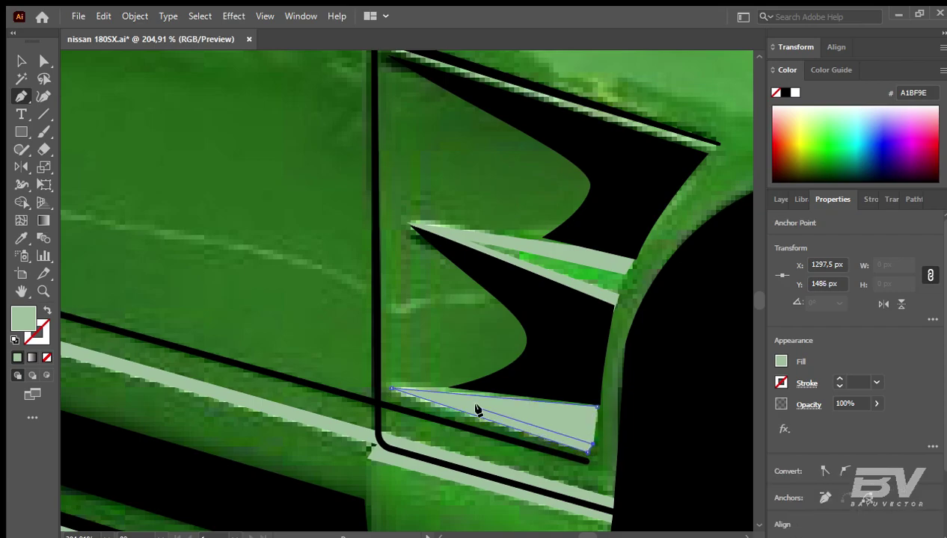
pyautogui.click(479, 409)
pyautogui.keyDown('ctrl'); pyautogui.click(596, 408); pyautogui.keyUp('ctrl')
# Step: Zoom out to fit the whole car on the artboard and show the layers list
pyautogui.hotkey('ctrl', '0')
pyautogui.click(545, 437)
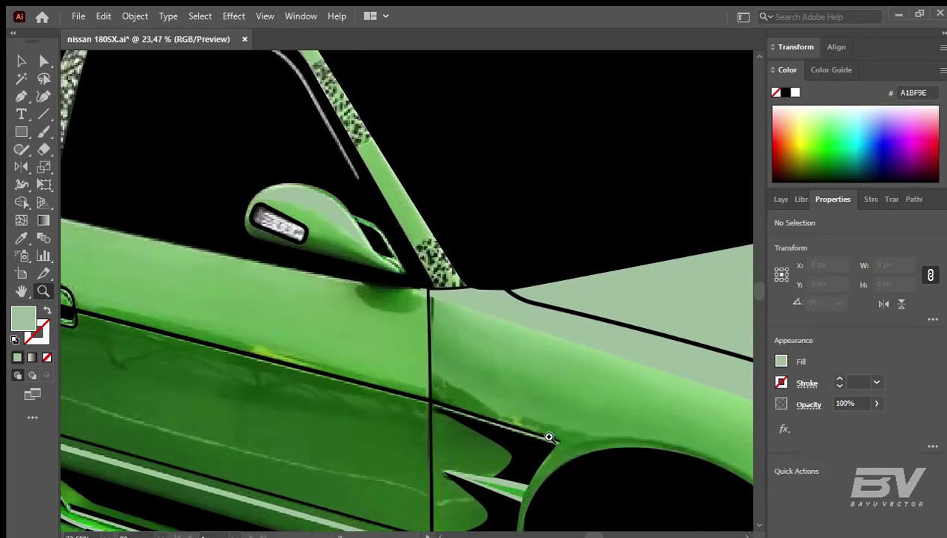
pyautogui.moveTo(356, 332); pyautogui.dragTo(476, 465)
pyautogui.hotkey('ctrl', '0')
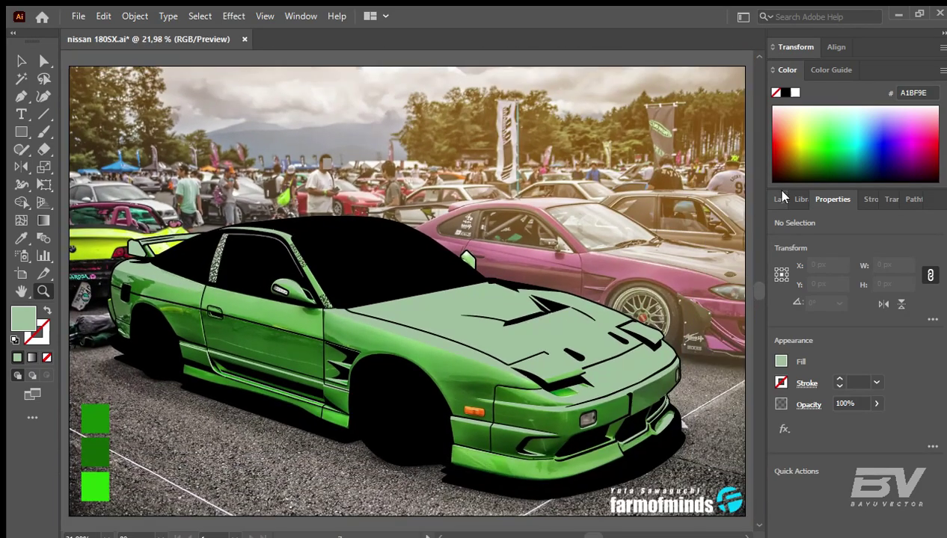
pyautogui.click(782, 199)
# Step: Show the green body layer and sample the highlight shapes' colour with the eyedropper
pyautogui.click(782, 254)
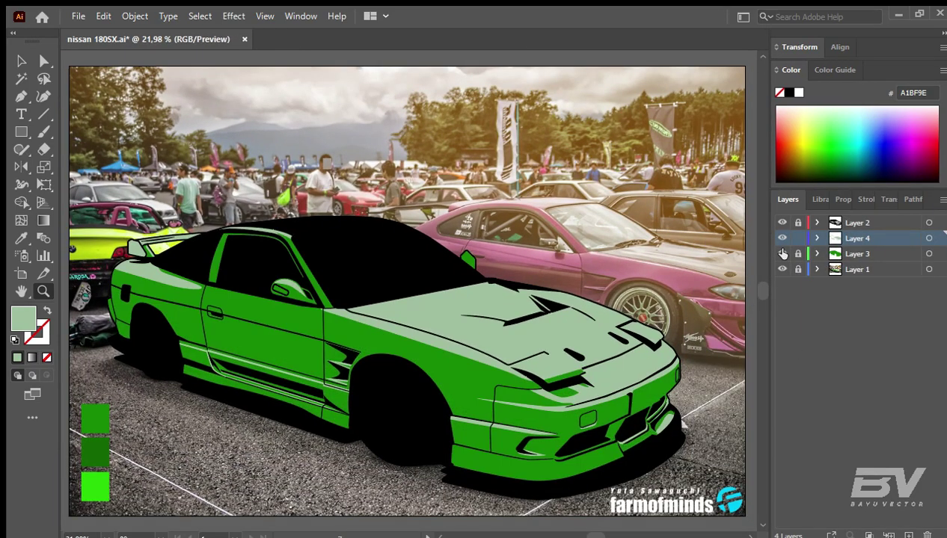
pyautogui.hotkey('ctrl', 'a')
pyautogui.press('v')
pyautogui.click(615, 183)
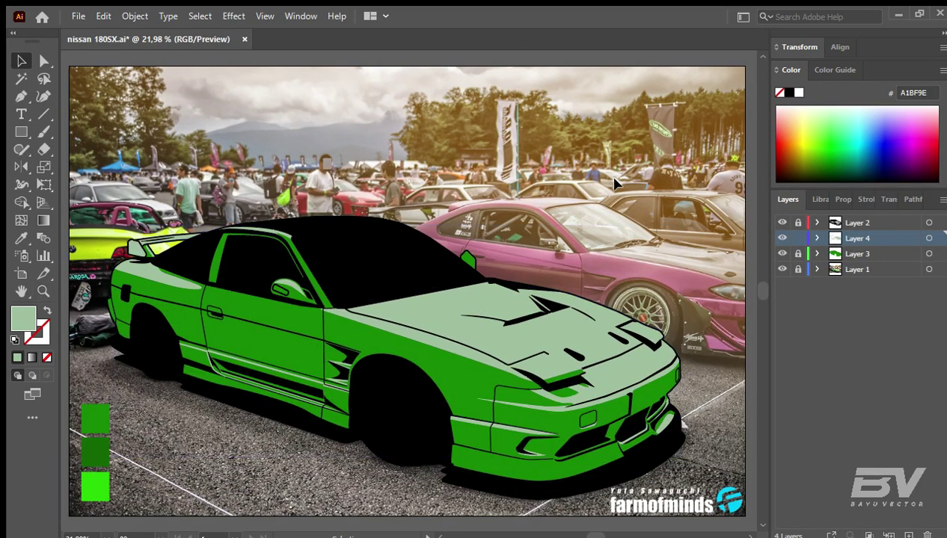
pyautogui.click(466, 325)
pyautogui.press('i')
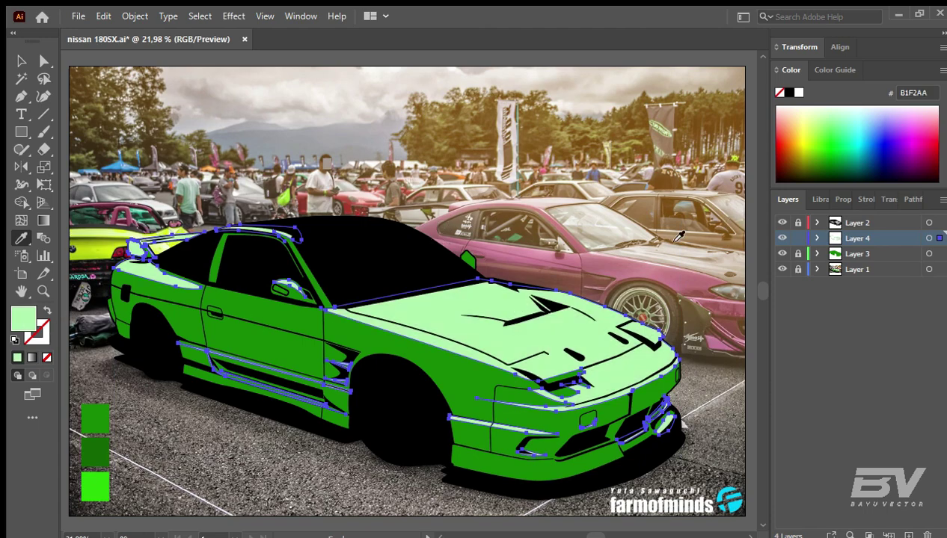
pyautogui.press('v')
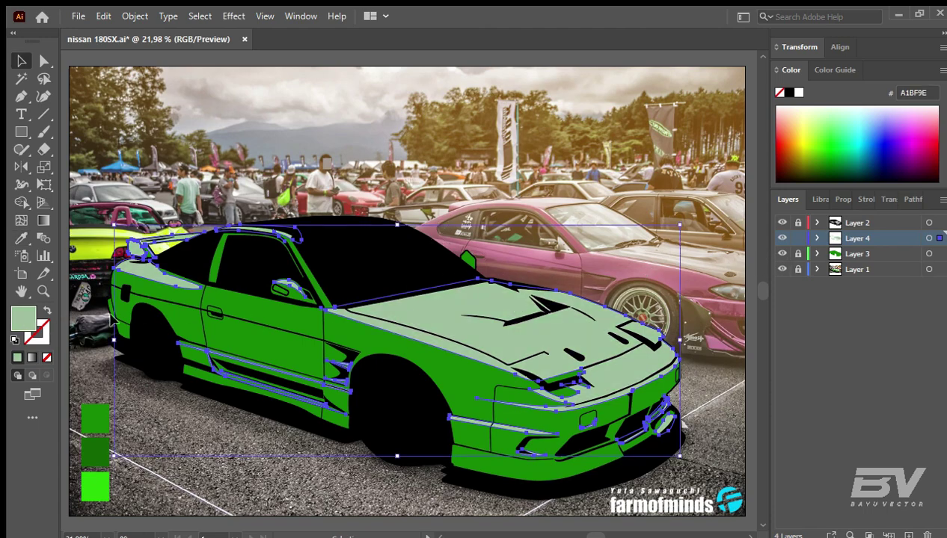
pyautogui.click(166, 415)
# Step: Hide the green body layer, add a new Layer 5, and zoom in on the rear
pyautogui.click(782, 253)
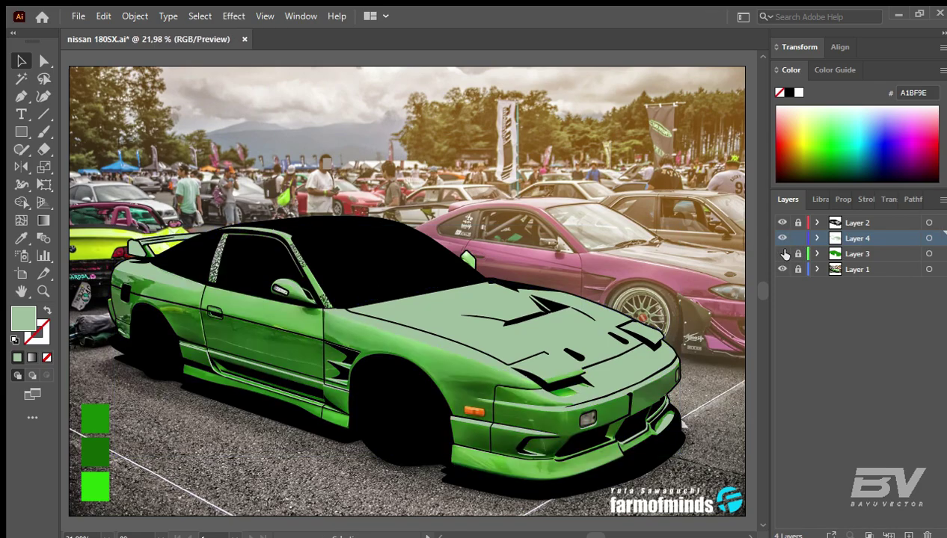
pyautogui.click(782, 254)
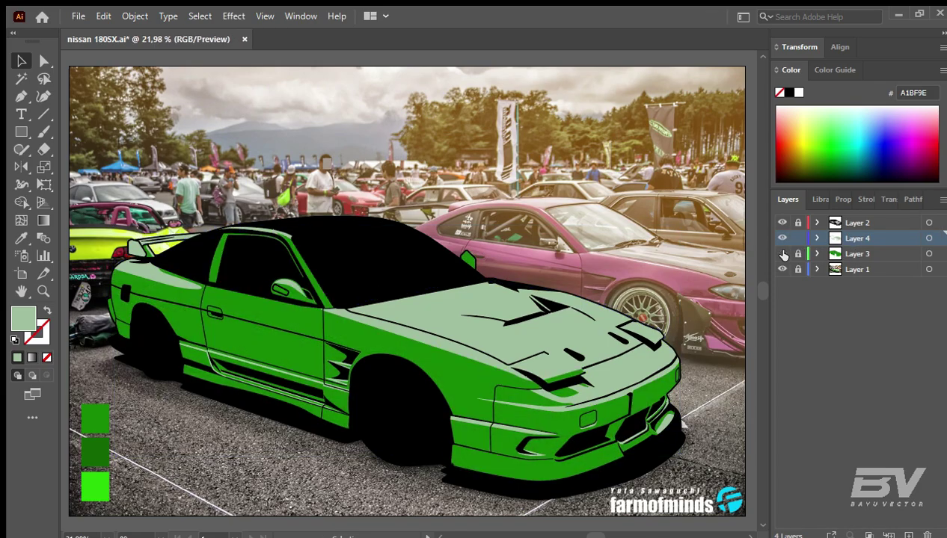
pyautogui.click(782, 253)
pyautogui.hotkey('ctrl', 'l')
pyautogui.press('z')
pyautogui.moveTo(150, 293); pyautogui.dragTo(199, 292)
# Step: Set the Pen tool style to no fill with a red 3 pt stroke
pyautogui.press('p')
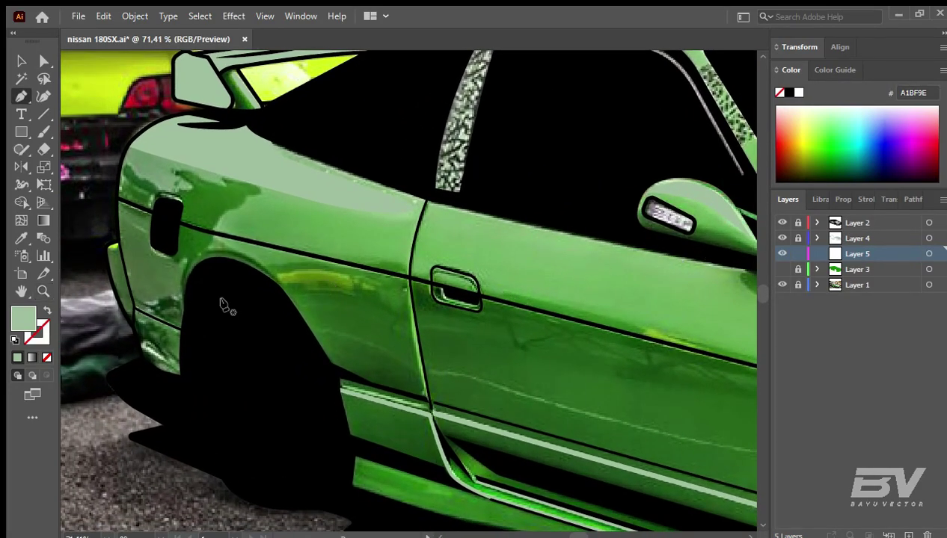
pyautogui.click(832, 199)
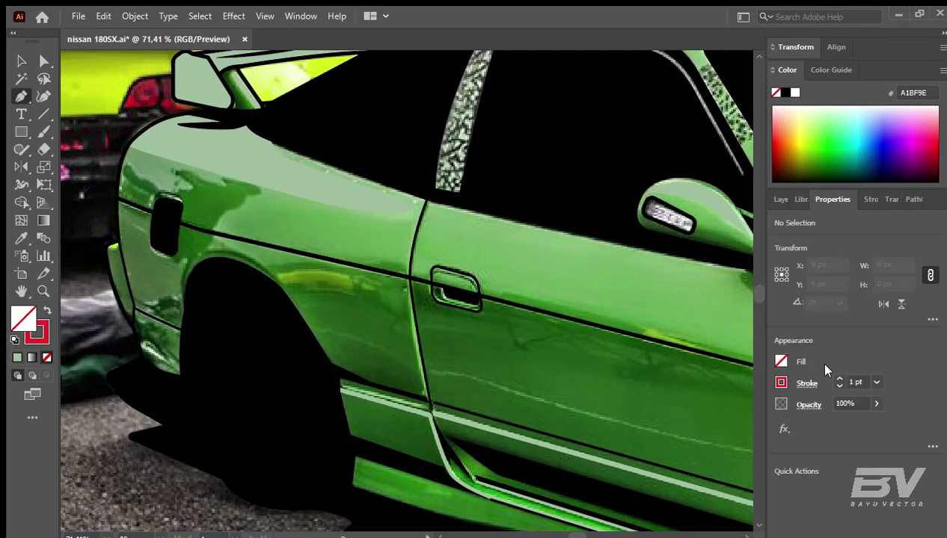
pyautogui.scroll(-2, 196, 361)
pyautogui.scroll(3, 197, 361)
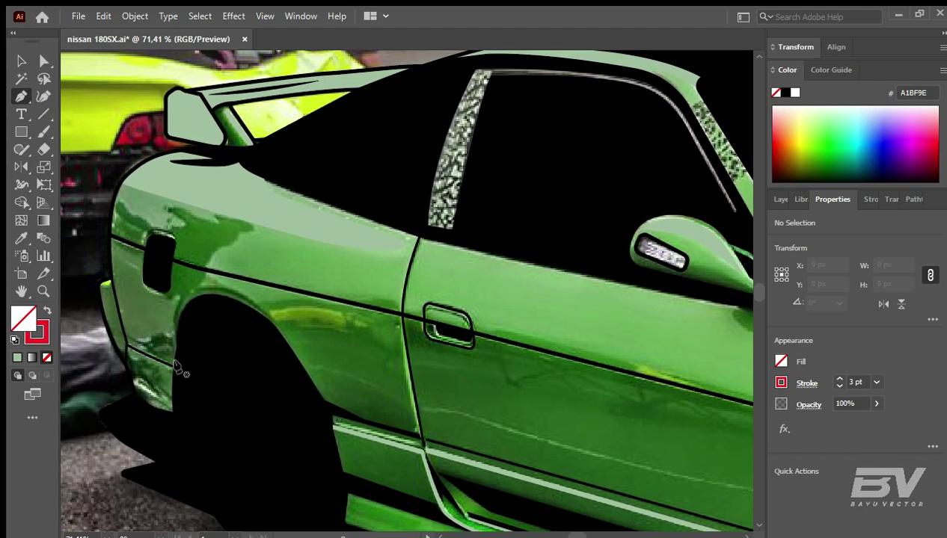
# Step: Start the red body line at the rear arch, running to near the door handle
pyautogui.click(176, 366)
pyautogui.click(249, 301)
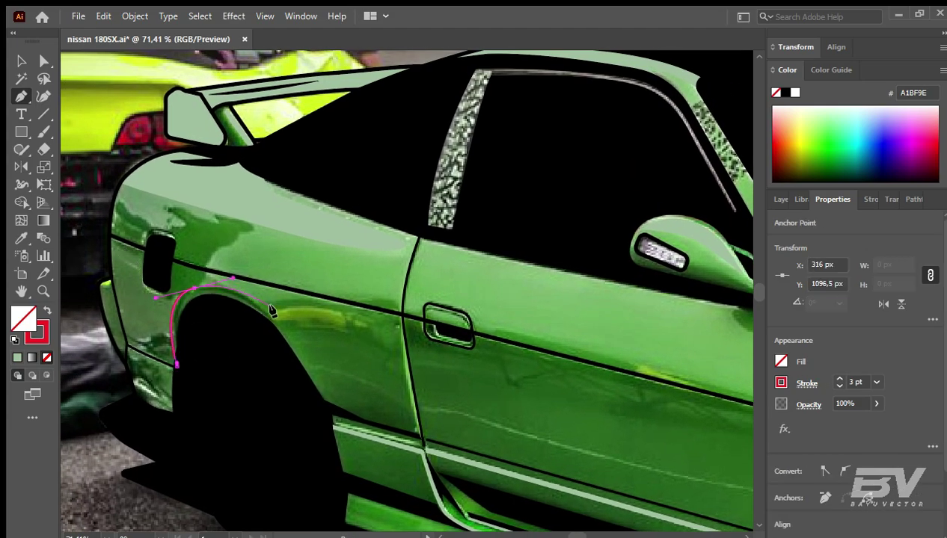
pyautogui.click(468, 328)
pyautogui.hscroll(2, 465, 353)
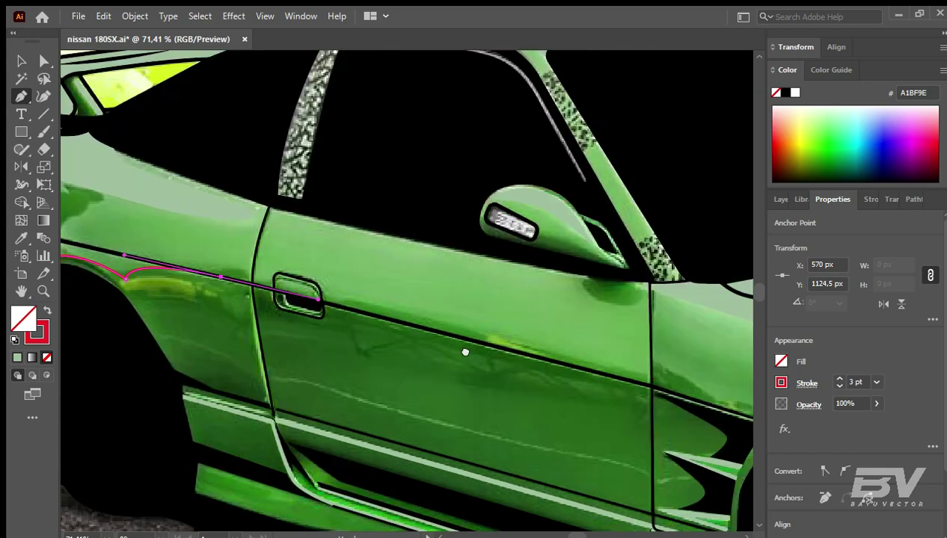
pyautogui.hscroll(2, 465, 353)
pyautogui.hscroll(3, 575, 372)
pyautogui.hscroll(-2, 381, 328)
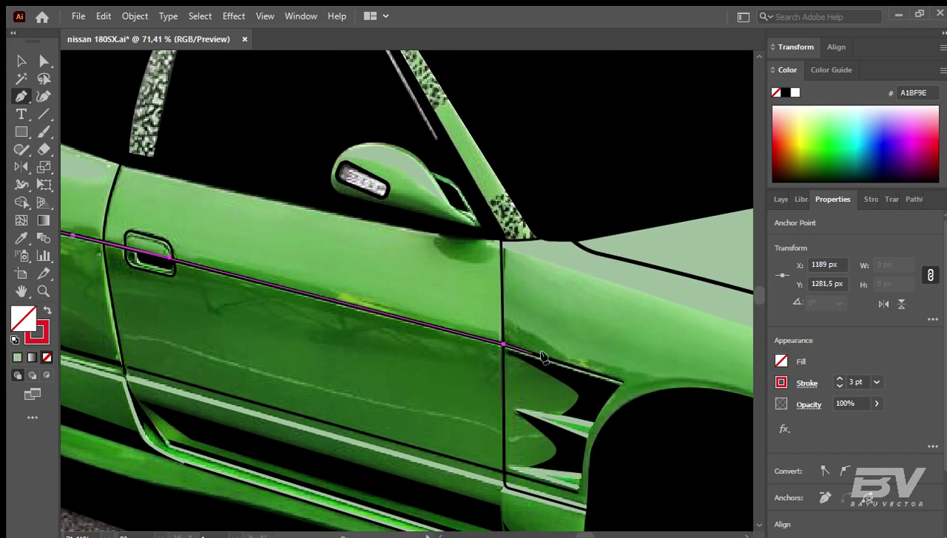
pyautogui.hscroll(3, 444, 335)
# Step: Curve the body line over the front wheel arch and remove its outgoing handle
pyautogui.moveTo(487, 341); pyautogui.dragTo(294, 170)
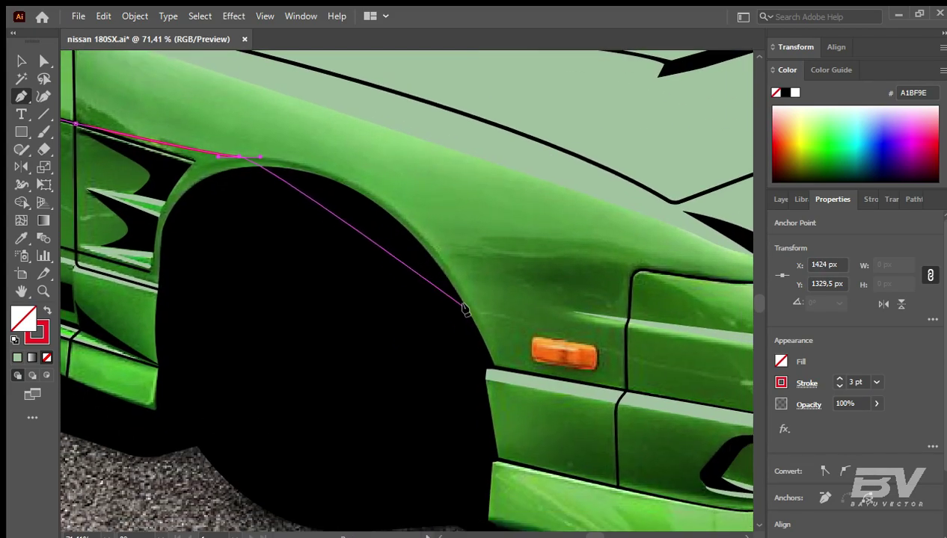
pyautogui.moveTo(475, 323); pyautogui.dragTo(547, 502)
pyautogui.keyDown('alt'); pyautogui.click(476, 323); pyautogui.keyUp('alt')
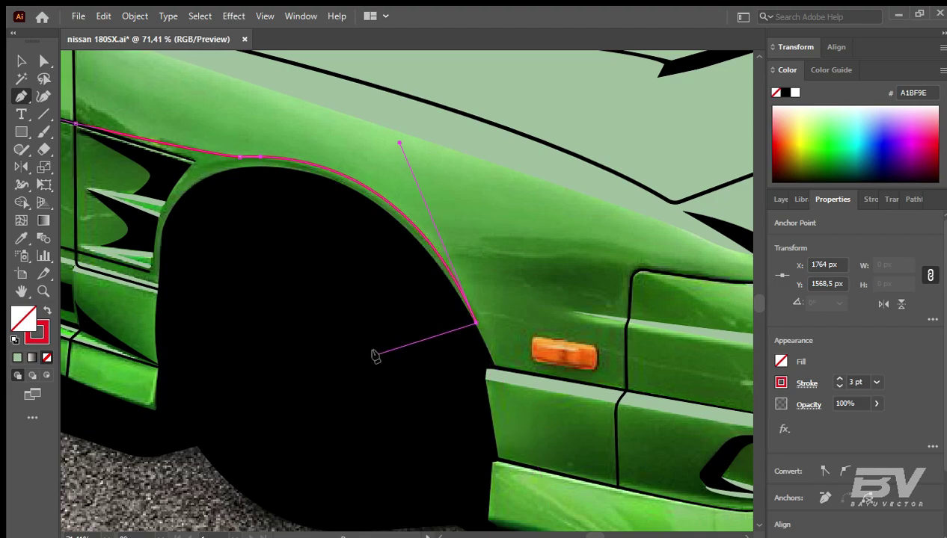
pyautogui.hscroll(-10, 376, 356)
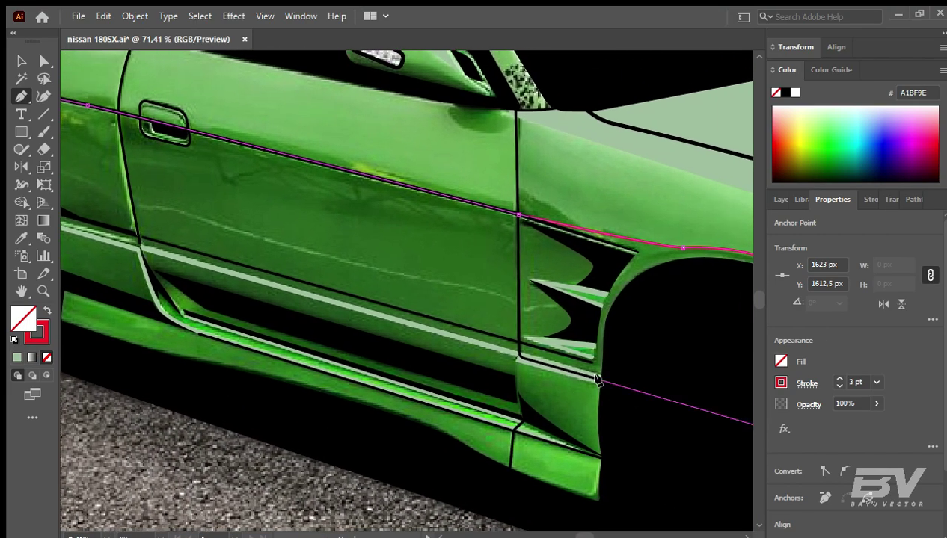
pyautogui.hscroll(-2, 541, 362)
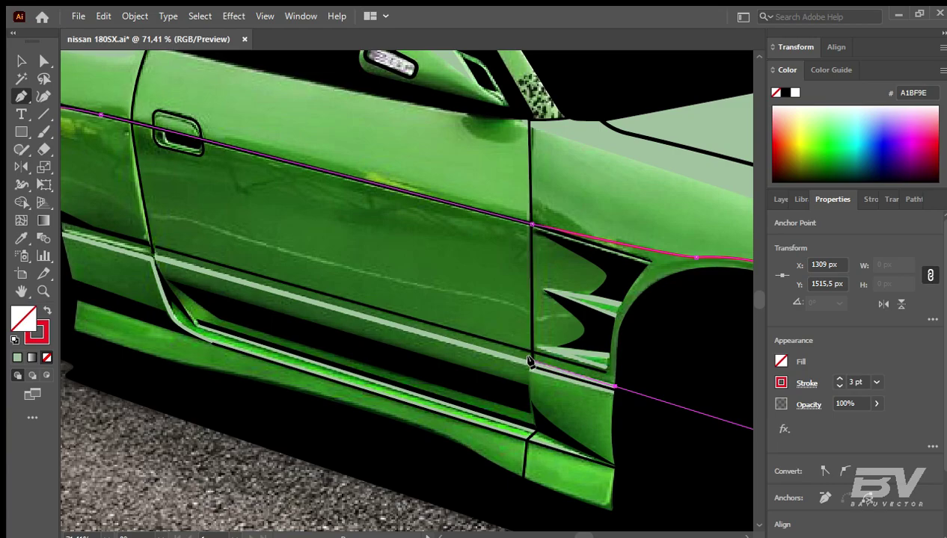
pyautogui.hscroll(-5, 331, 336)
pyautogui.scroll(2, 331, 335)
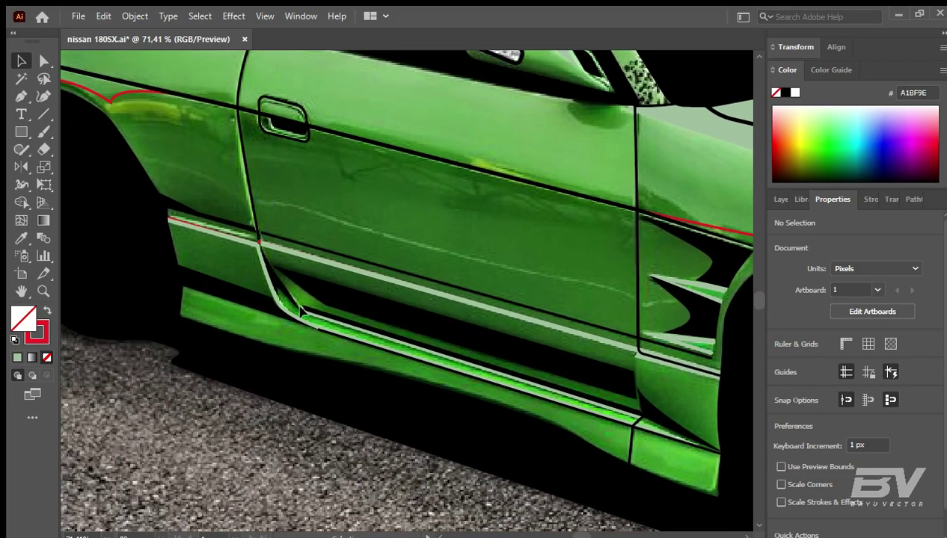
# Step: Continue the red sill line from its end to the door seam
pyautogui.press('z')
pyautogui.click(270, 265)
pyautogui.press('p')
pyautogui.moveTo(178, 249); pyautogui.dragTo(175, 277)
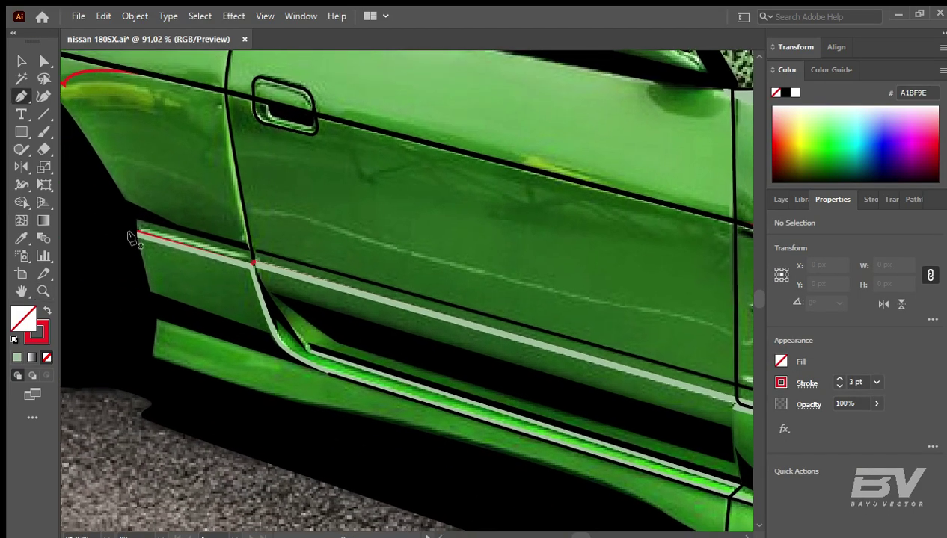
pyautogui.click(131, 233)
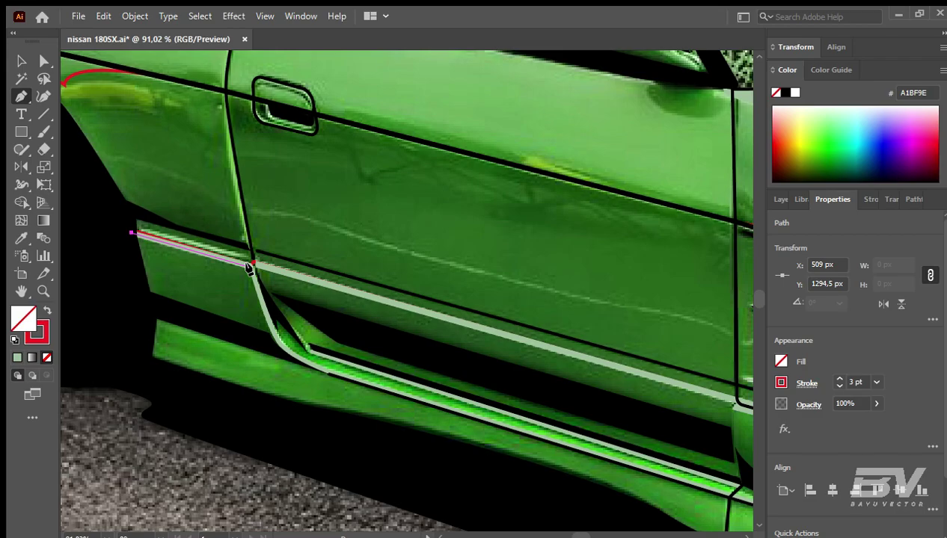
pyautogui.click(251, 264)
pyautogui.moveTo(249, 269); pyautogui.dragTo(189, 264)
pyautogui.hotkey('ctrl', '-')
pyautogui.hotkey('ctrl', '-')
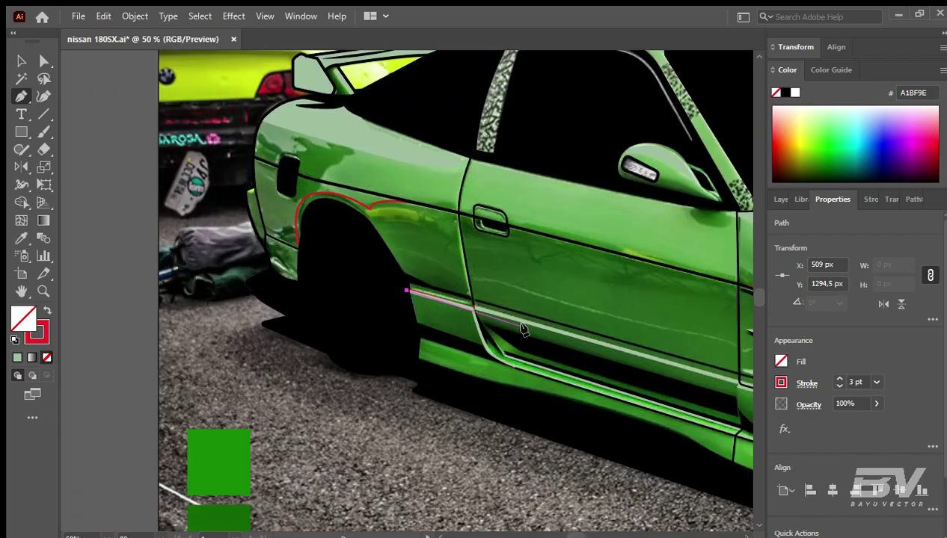
# Step: Pick up the red sill path's end and close it at its start point
pyautogui.press('v')
pyautogui.click(549, 344)
pyautogui.hscroll(5, 598, 306)
pyautogui.click(628, 269)
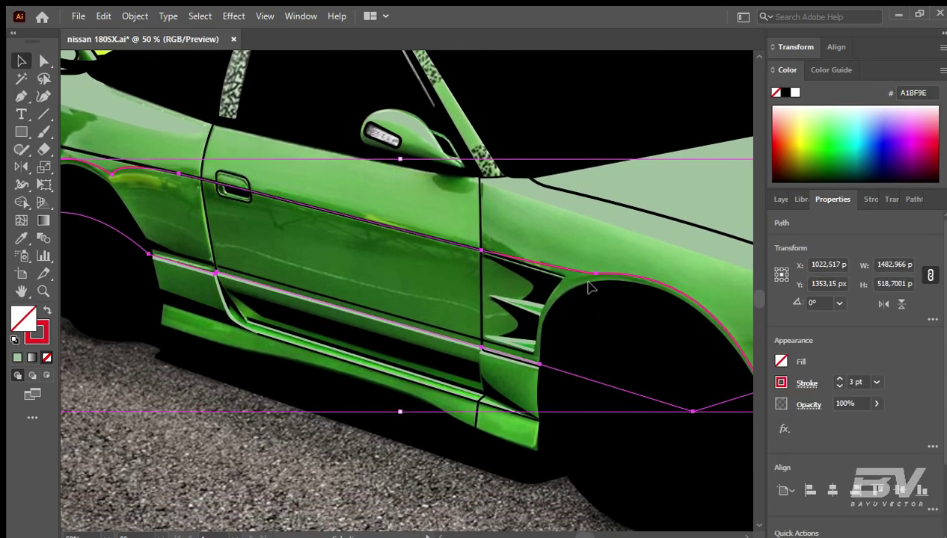
pyautogui.scroll(3, 165, 269)
pyautogui.scroll(2, 164, 269)
pyautogui.click(159, 268)
pyautogui.press('p')
pyautogui.click(261, 262)
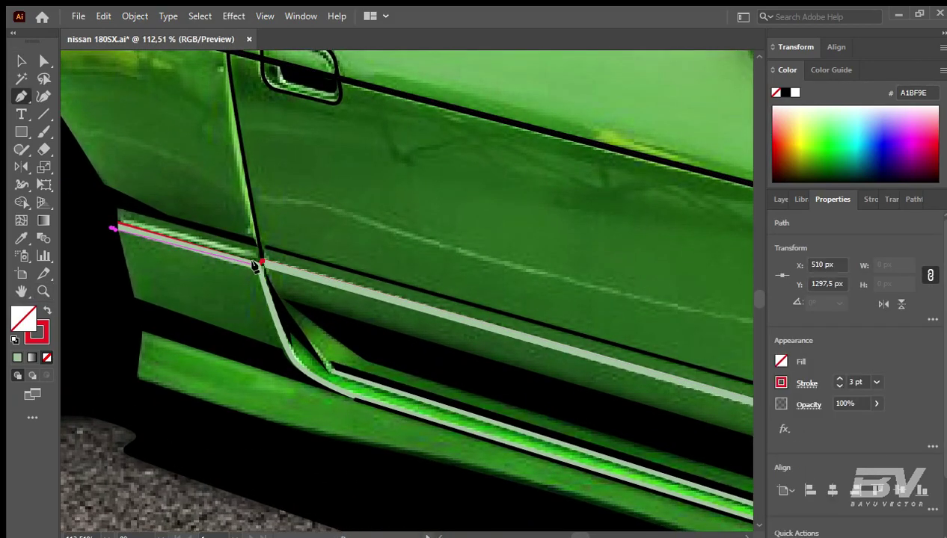
pyautogui.click(178, 334)
pyautogui.click(113, 228)
pyautogui.press('v')
# Step: Start a new red path from the front door seam curving down along the side skirt
pyautogui.scroll(-1, 260, 229)
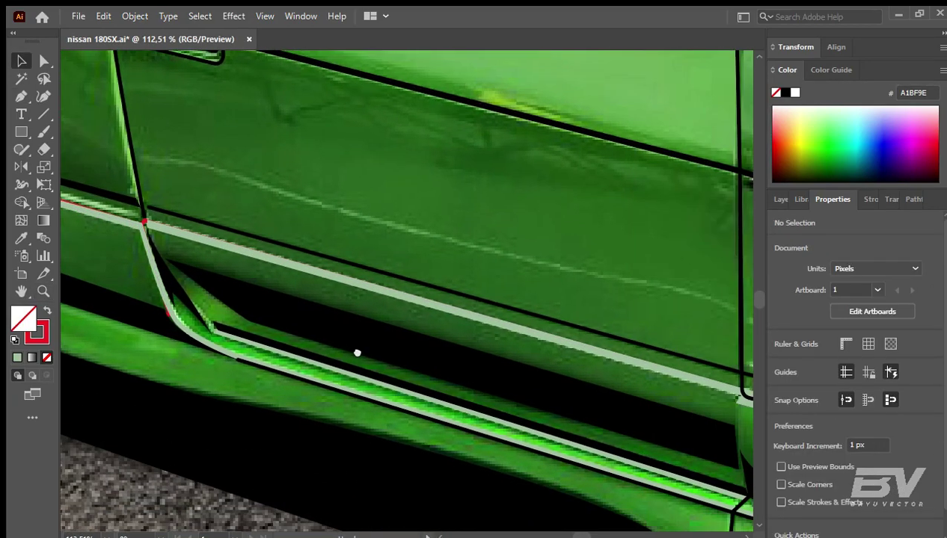
pyautogui.hscroll(2, 260, 229)
pyautogui.press('z')
pyautogui.scroll(2, 363, 338)
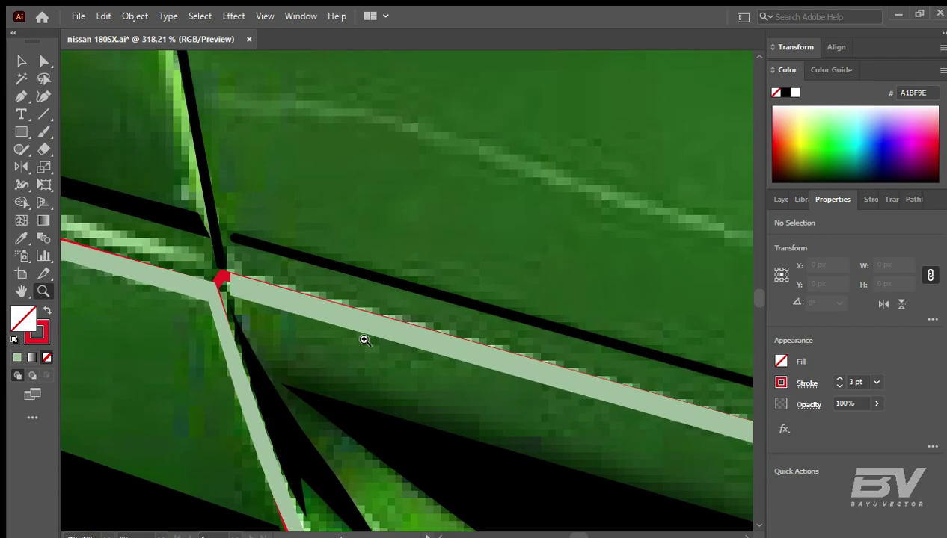
pyautogui.scroll(-4, 466, 382)
pyautogui.press('p')
pyautogui.click(607, 354)
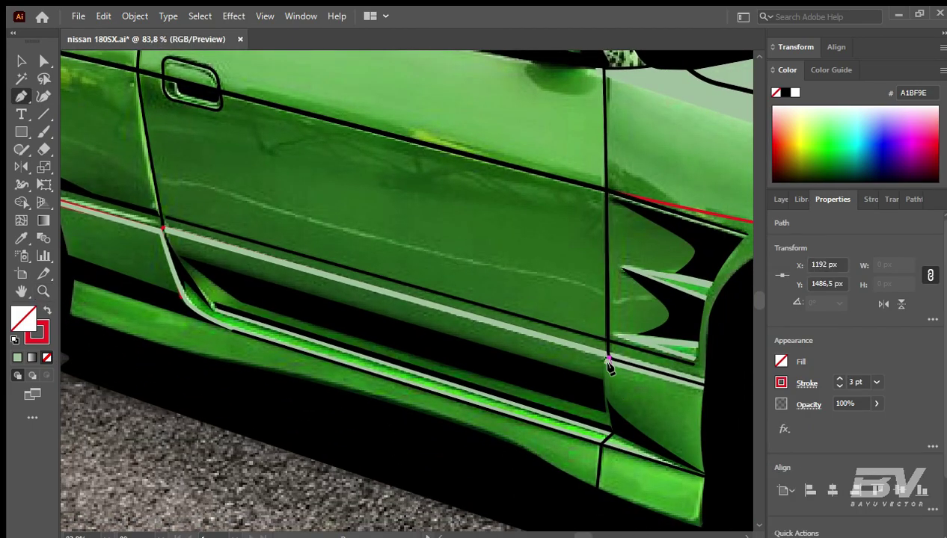
pyautogui.moveTo(707, 477); pyautogui.dragTo(726, 487)
pyautogui.click(607, 432)
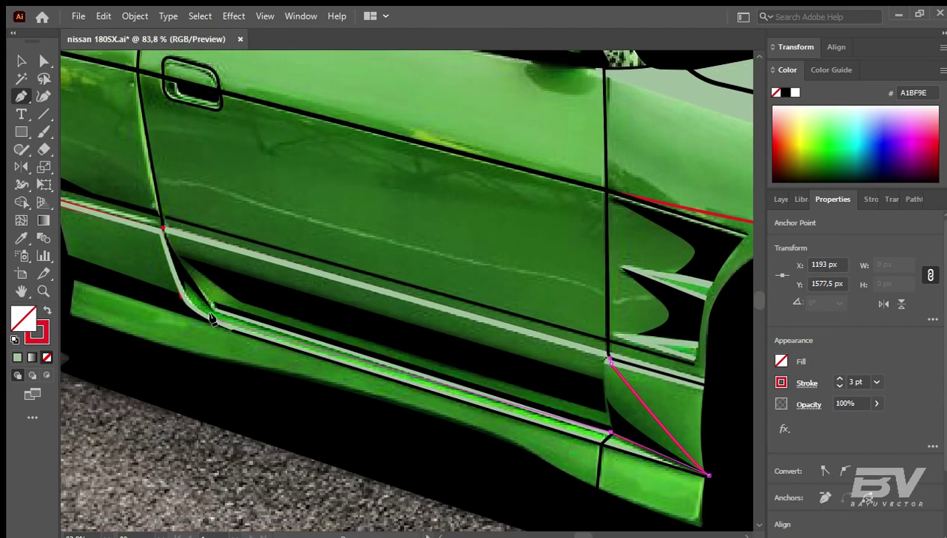
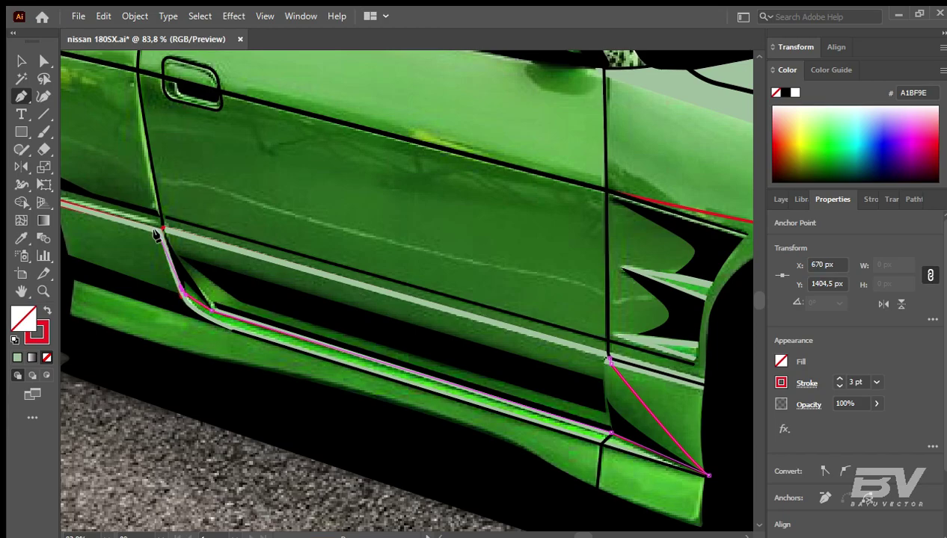
# Step: Close the side skirt outline and zoom in on the front fender
pyautogui.click(607, 355)
pyautogui.hotkey('ctrl', 'shift', 'a')
pyautogui.press('v')
pyautogui.scroll(3, 599, 359)
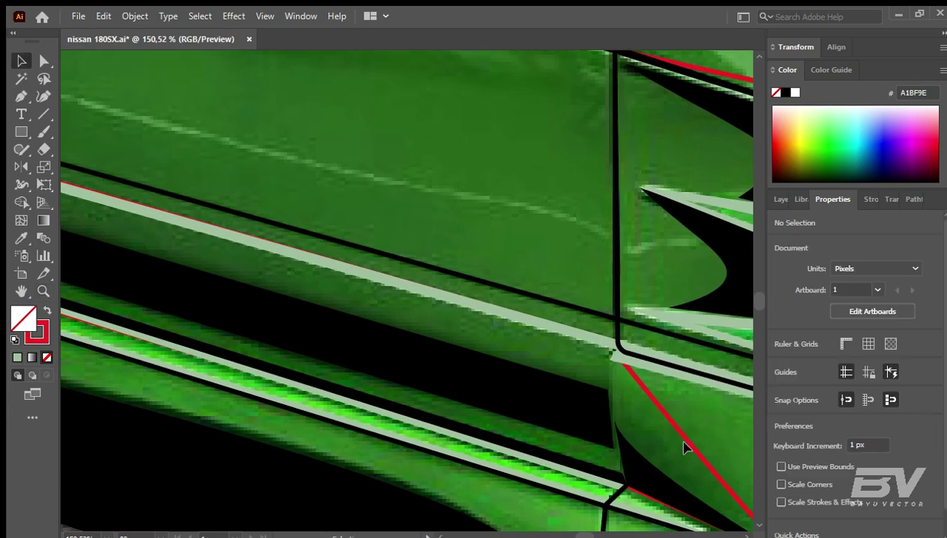
pyautogui.press('z')
pyautogui.scroll(-8, 676, 447)
pyautogui.scroll(3, 473, 431)
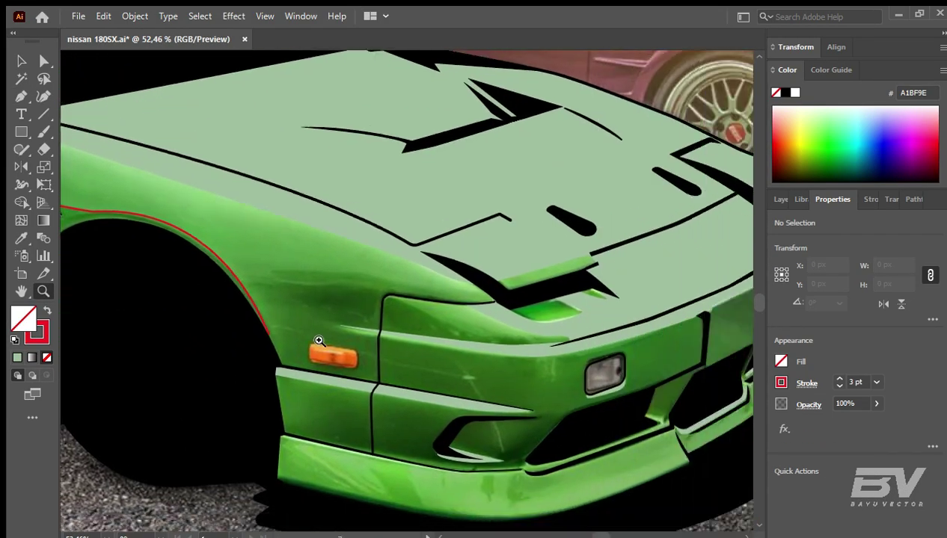
pyautogui.scroll(1, 319, 341)
# Step: Begin a new Pen outline at the front wheel arch edge
pyautogui.press('p')
pyautogui.moveTo(261, 334); pyautogui.dragTo(254, 362)
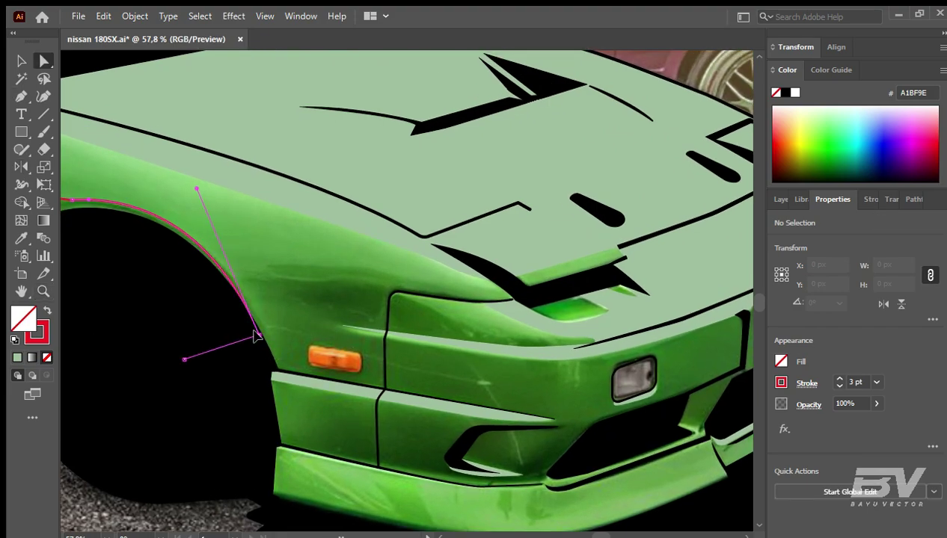
pyautogui.hotkey('ctrl', 'shift', 'a')
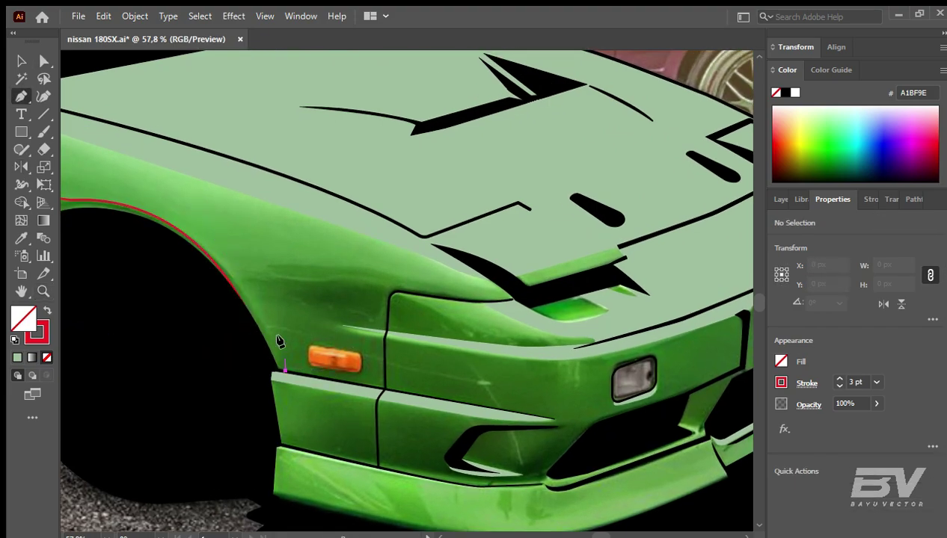
pyautogui.click(284, 371)
pyautogui.hotkey('ctrl', 'shift', 'a')
pyautogui.scroll(2, 299, 332)
pyautogui.scroll(-2, 256, 305)
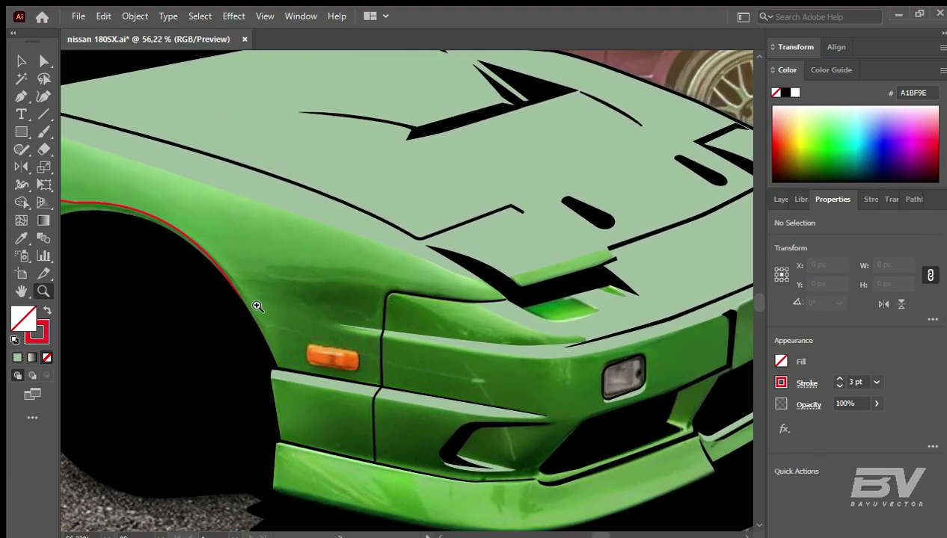
# Step: Trace the outline from the wheel arch along the fender to the hood's front corner
pyautogui.click(175, 233)
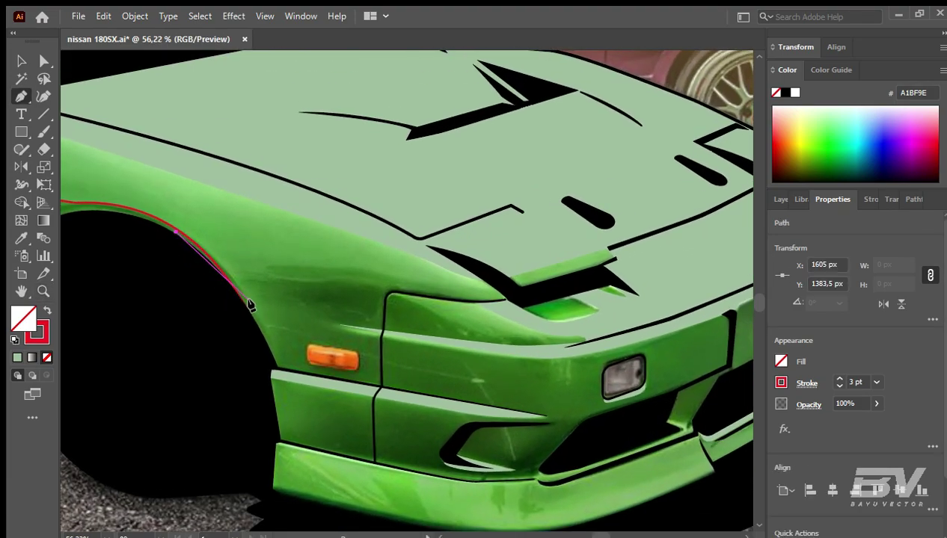
pyautogui.moveTo(278, 351); pyautogui.dragTo(245, 275)
pyautogui.hscroll(3, 262, 275)
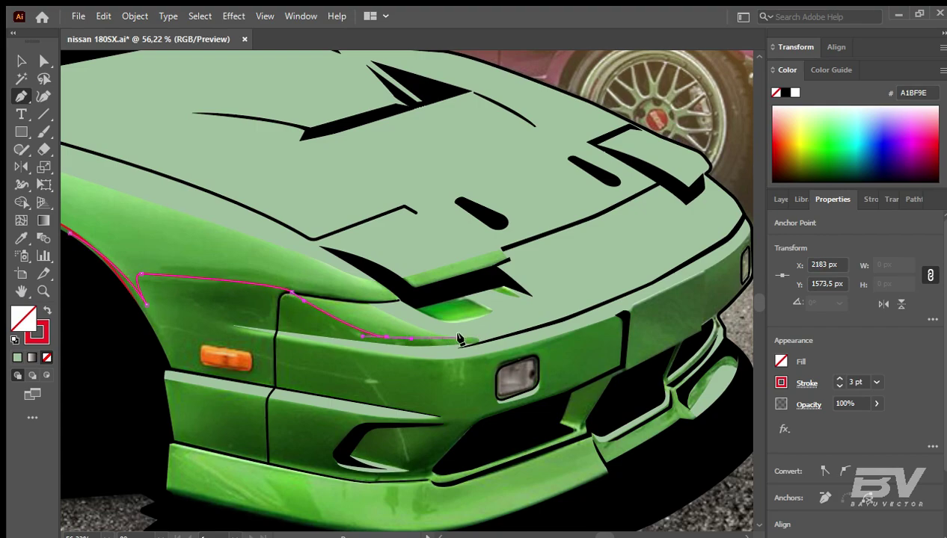
pyautogui.click(780, 199)
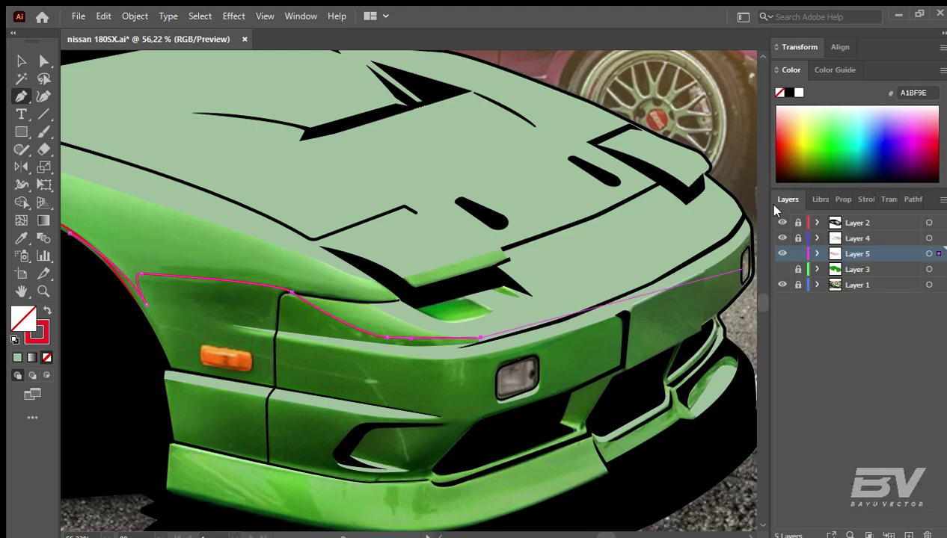
pyautogui.hscroll(2, 504, 345)
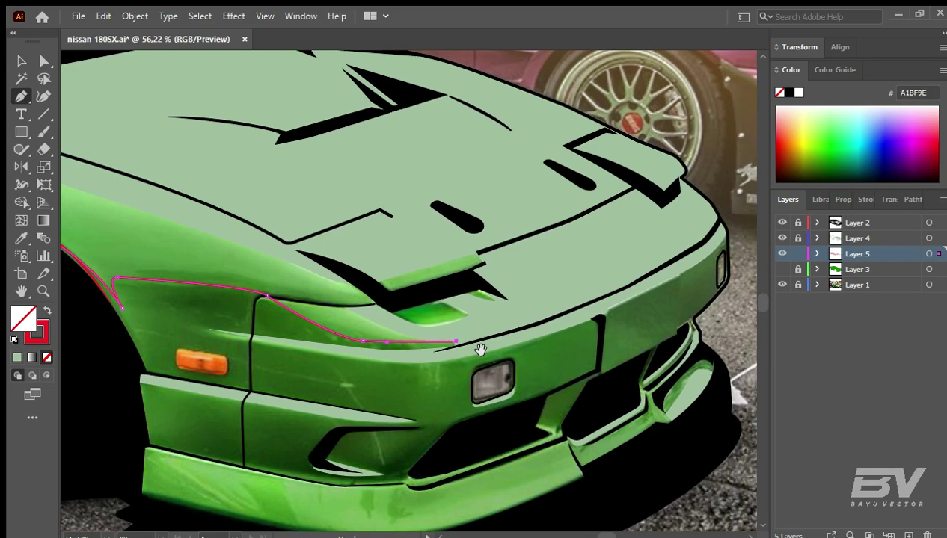
pyautogui.scroll(1, 482, 348)
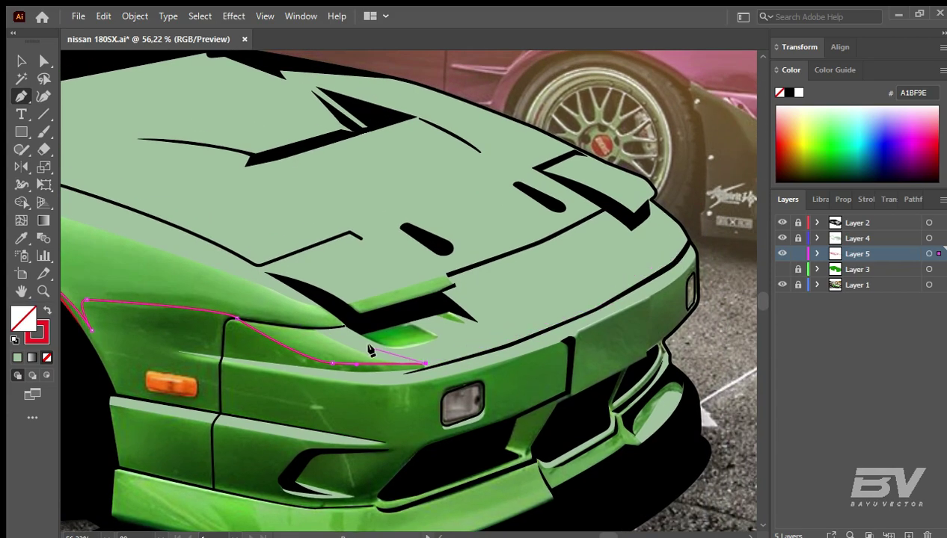
pyautogui.click(692, 252)
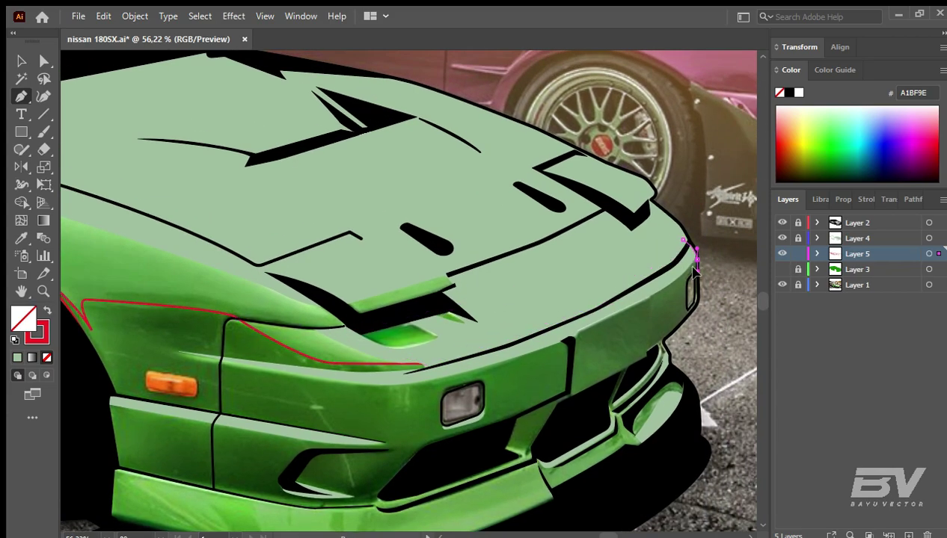
pyautogui.scroll(2, 692, 252)
pyautogui.click(526, 309)
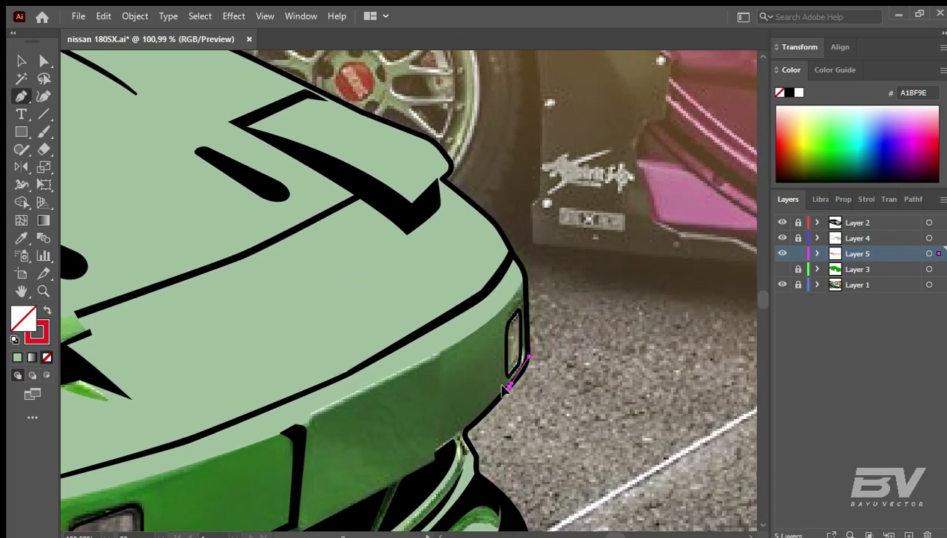
# Step: Continue the outline around the bumper corner and along the bumper's lower edge
pyautogui.scroll(-5, 507, 380)
pyautogui.hscroll(-1, 507, 381)
pyautogui.click(498, 304)
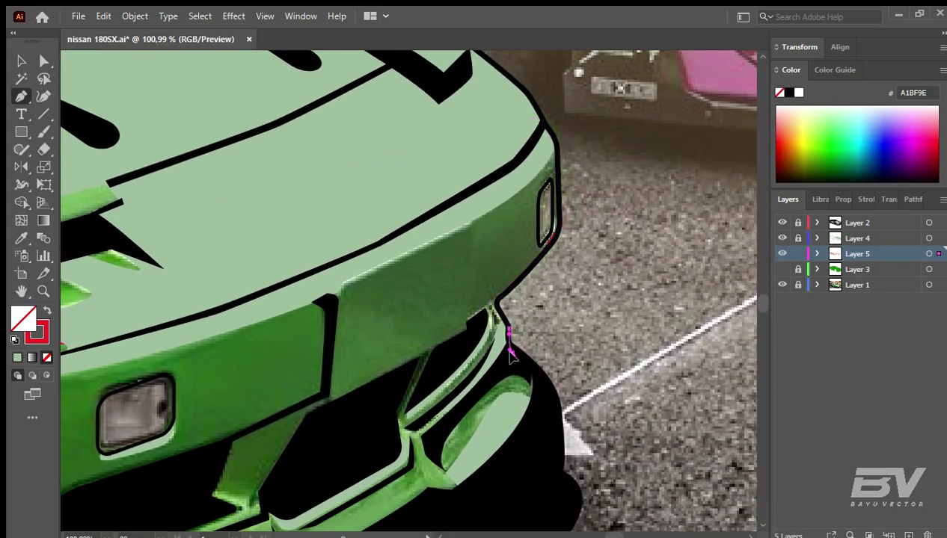
pyautogui.scroll(-2, 511, 357)
pyautogui.hotkey('ctrl', '-')
pyautogui.click(553, 376)
pyautogui.click(359, 491)
pyautogui.scroll(-2, 332, 492)
pyautogui.scroll(2, 604, 364)
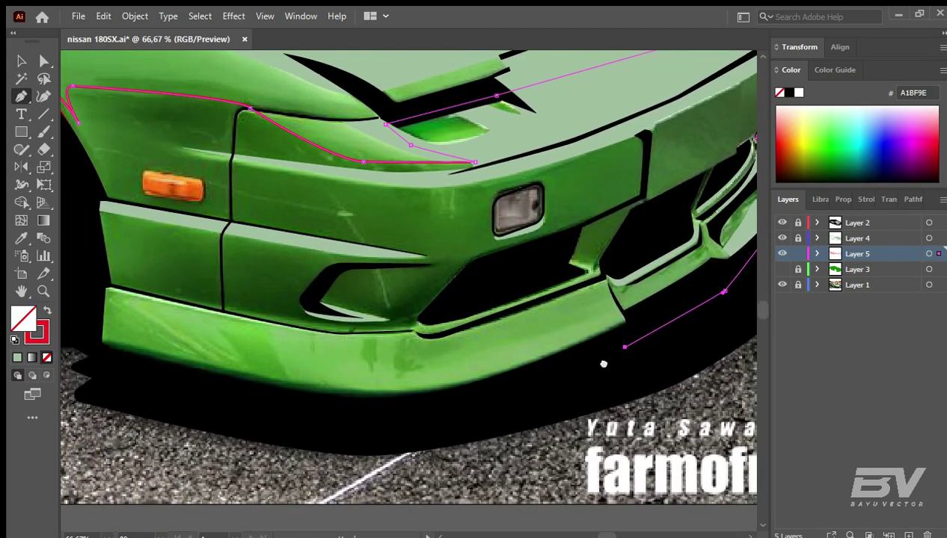
pyautogui.click(446, 418)
pyautogui.click(88, 341)
pyautogui.moveTo(205, 170); pyautogui.dragTo(311, 305)
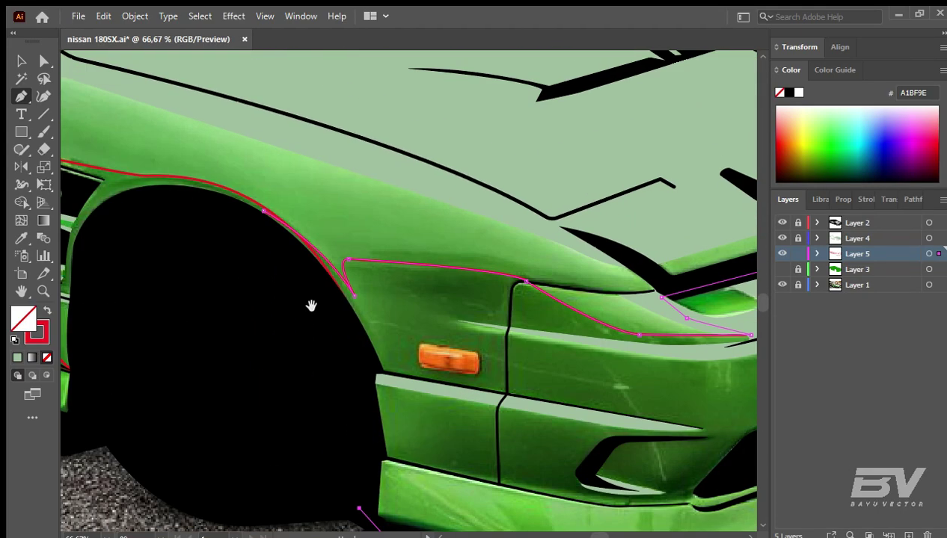
# Step: Close the wheel arch shape and fill it with dark green 146600
pyautogui.click(301, 349)
pyautogui.click(274, 357)
pyautogui.press('v')
pyautogui.click(913, 199)
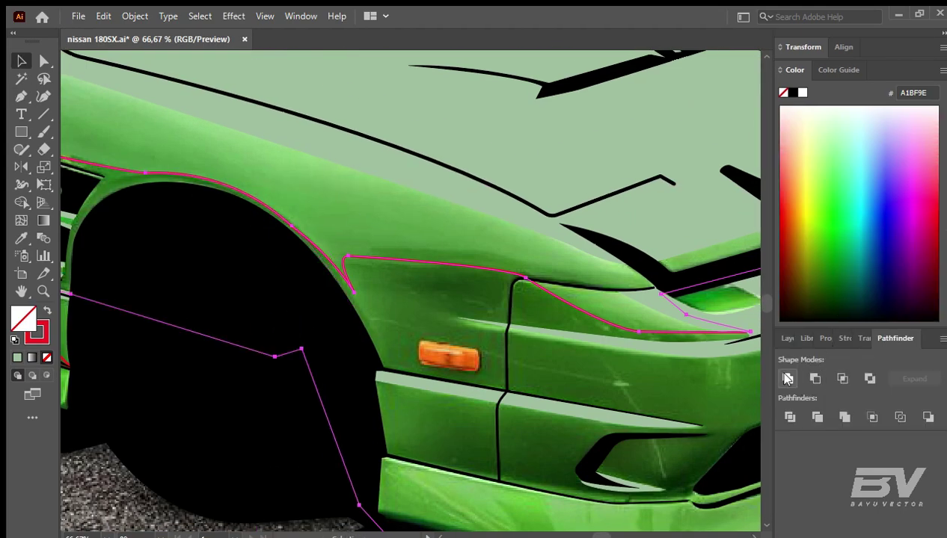
pyautogui.click(786, 379)
pyautogui.hotkey('ctrl', '0')
pyautogui.press('i')
pyautogui.click(99, 449)
pyautogui.press('v')
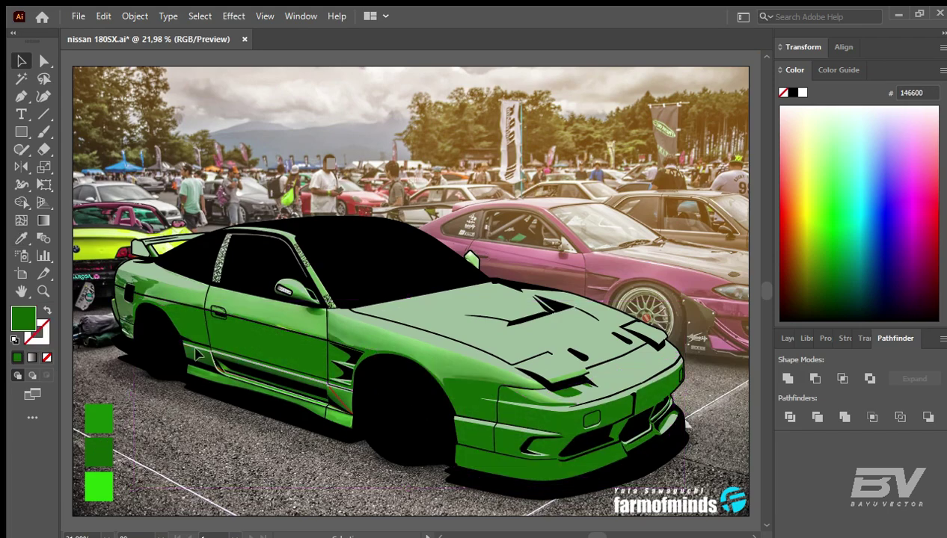
# Step: Hide Layer 3's body shapes, zoom in on the door, and save the file
pyautogui.click(185, 353)
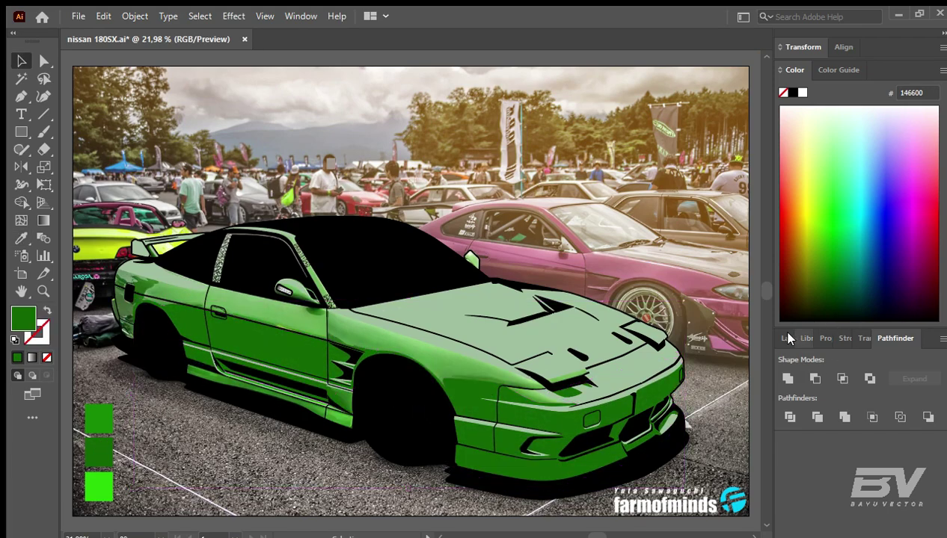
pyautogui.click(787, 338)
pyautogui.click(782, 270)
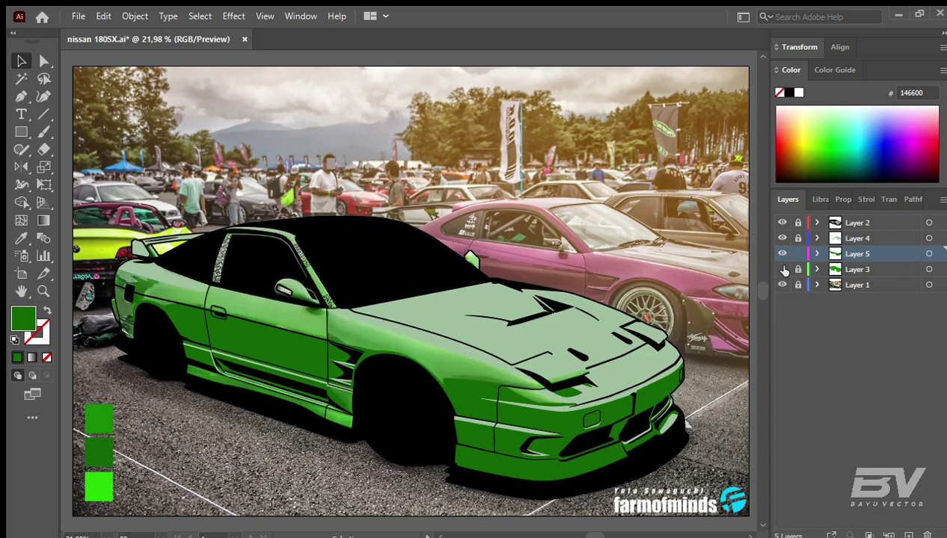
pyautogui.click(782, 269)
pyautogui.press('z')
pyautogui.click(358, 361)
pyautogui.hotkey('ctrl', 's')
pyautogui.hotkey('ctrl', '0')
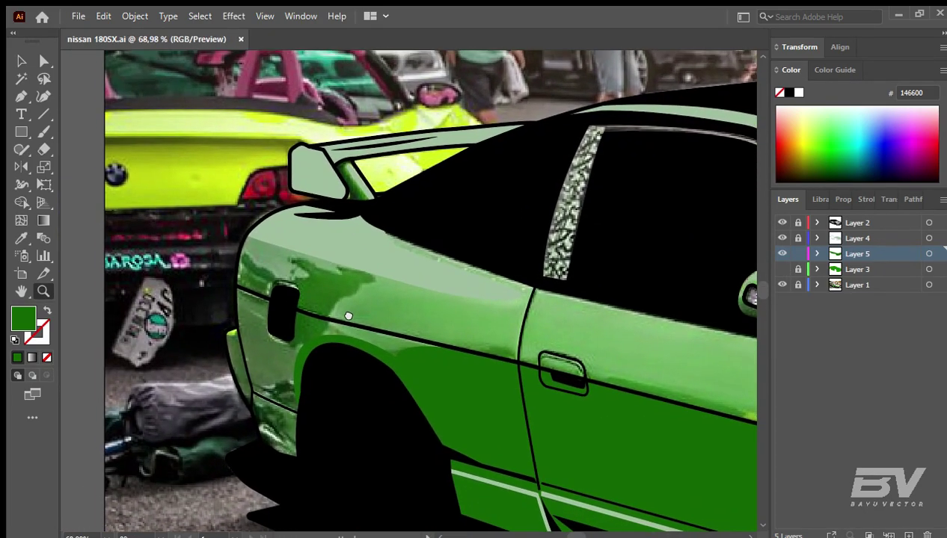
# Step: Toggle Layers 3, 5 and 4 on and off to compare against the photo
pyautogui.click(782, 269)
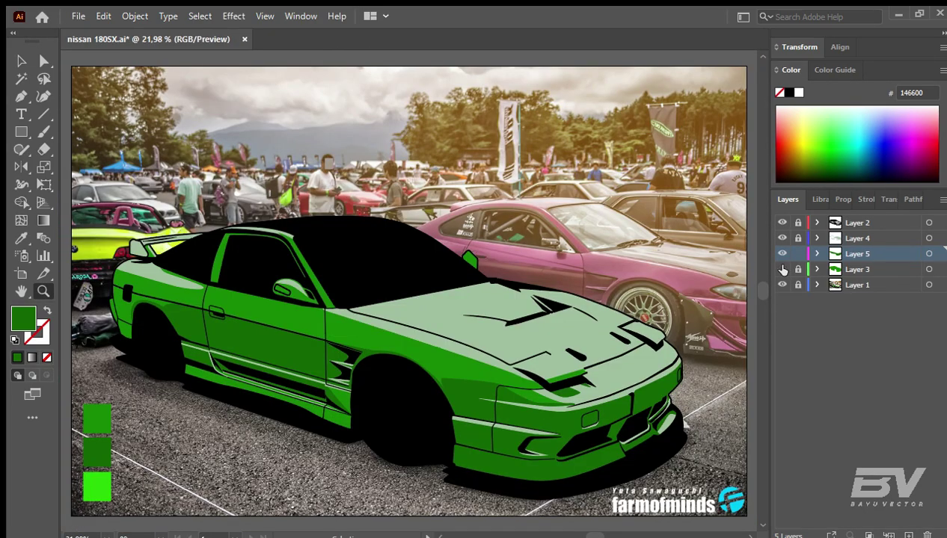
pyautogui.click(782, 269)
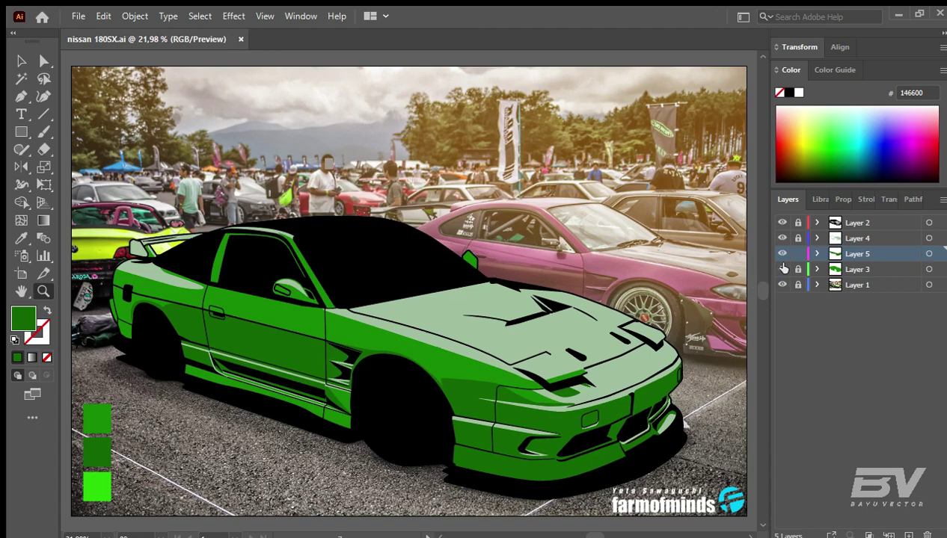
pyautogui.click(783, 270)
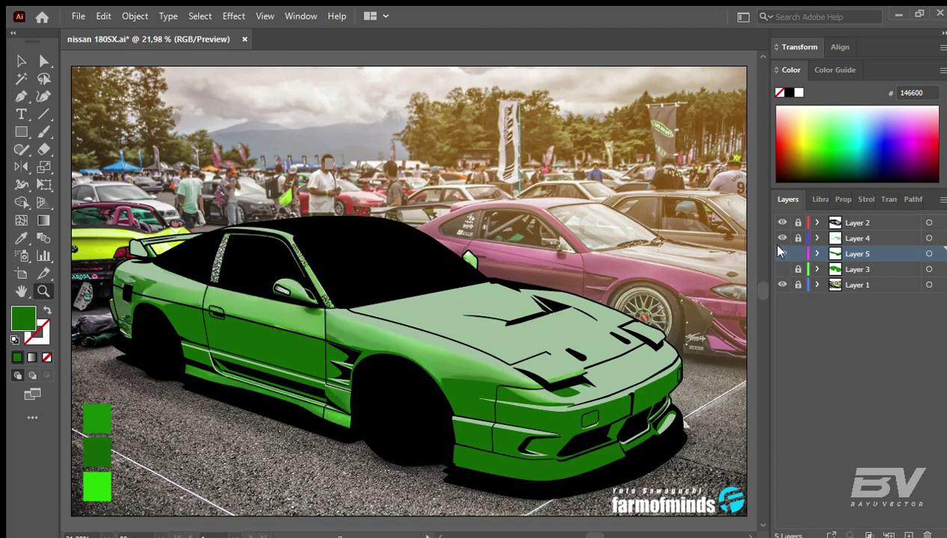
pyautogui.click(782, 253)
pyautogui.click(782, 253)
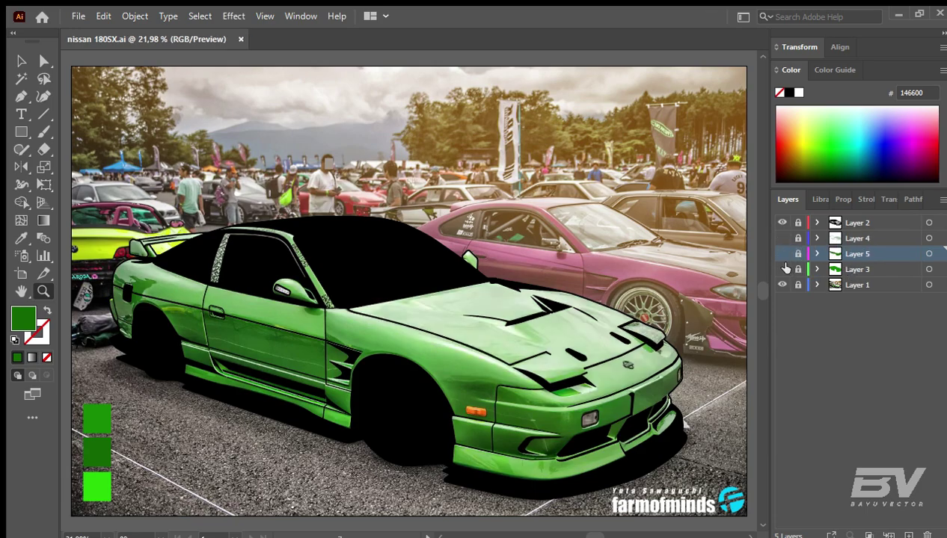
pyautogui.moveTo(782, 269)
pyautogui.mouseDown()
pyautogui.moveTo(782, 238)
pyautogui.moveTo(779, 261)
pyautogui.mouseUp()
pyautogui.click(515, 390)
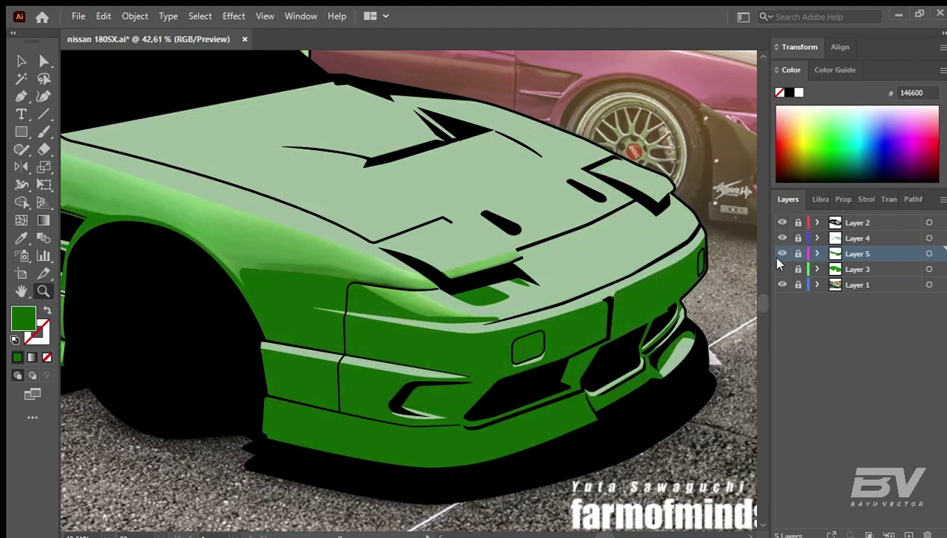
# Step: Hide the flat green body fills to reveal the photo and make Layer 3 active
pyautogui.click(782, 254)
pyautogui.click(782, 253)
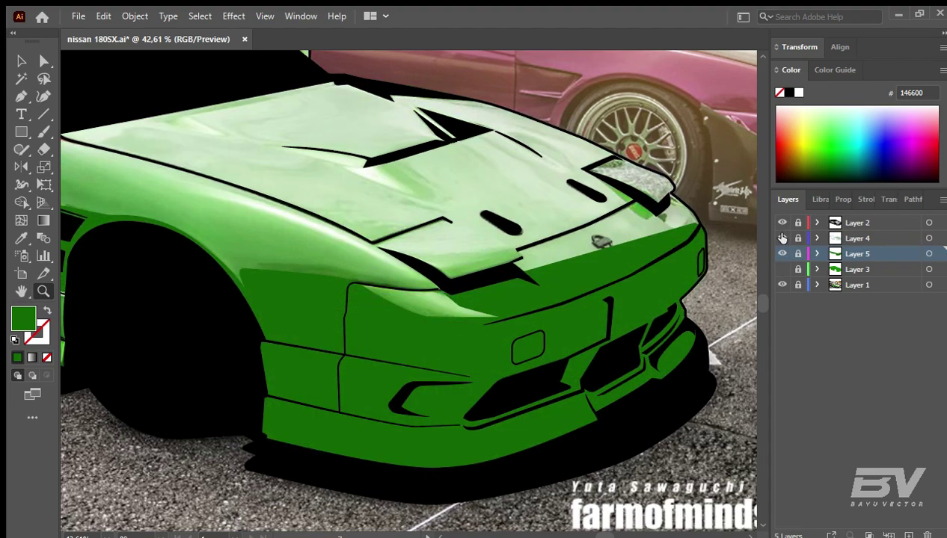
pyautogui.click(782, 238)
pyautogui.click(782, 253)
pyautogui.click(782, 253)
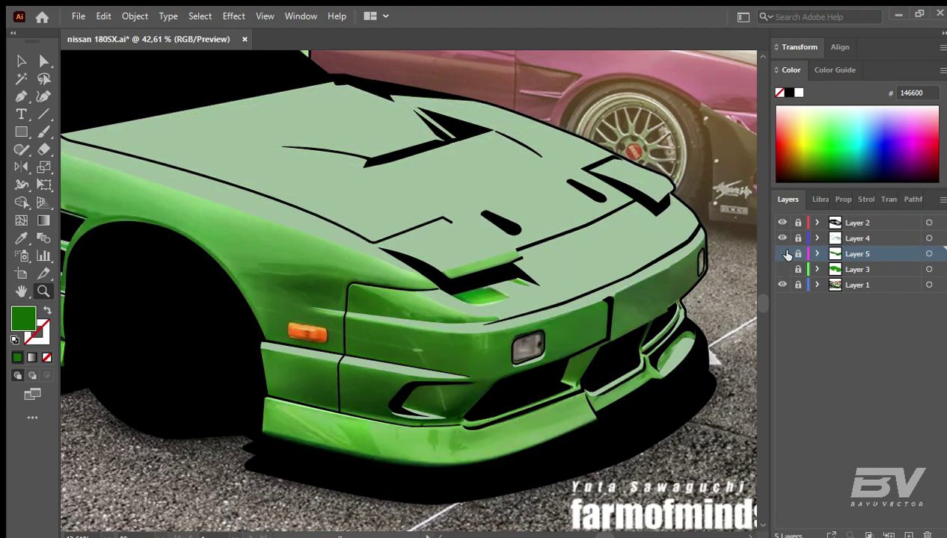
pyautogui.click(849, 270)
# Step: Add a new layer and draw a hollow 3 pt red highlight outline on the bumper lip
pyautogui.click(908, 535)
pyautogui.scroll(3, 433, 460)
pyautogui.press('p')
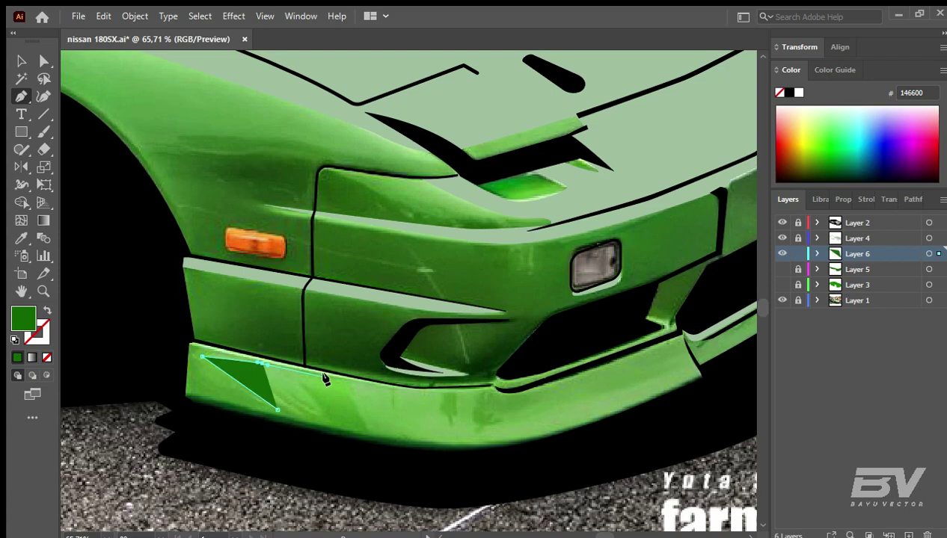
pyautogui.moveTo(330, 377); pyautogui.dragTo(763, 239)
pyautogui.press('/')
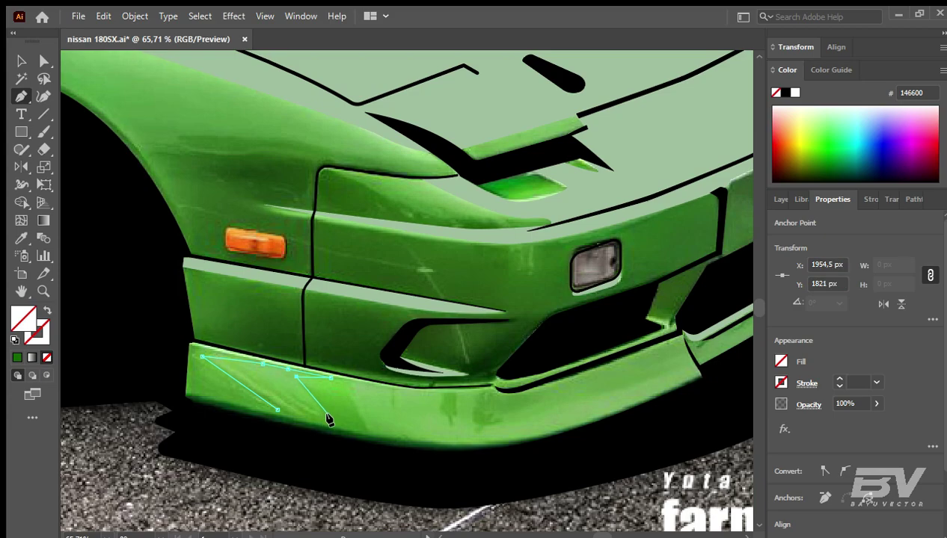
pyautogui.press('v')
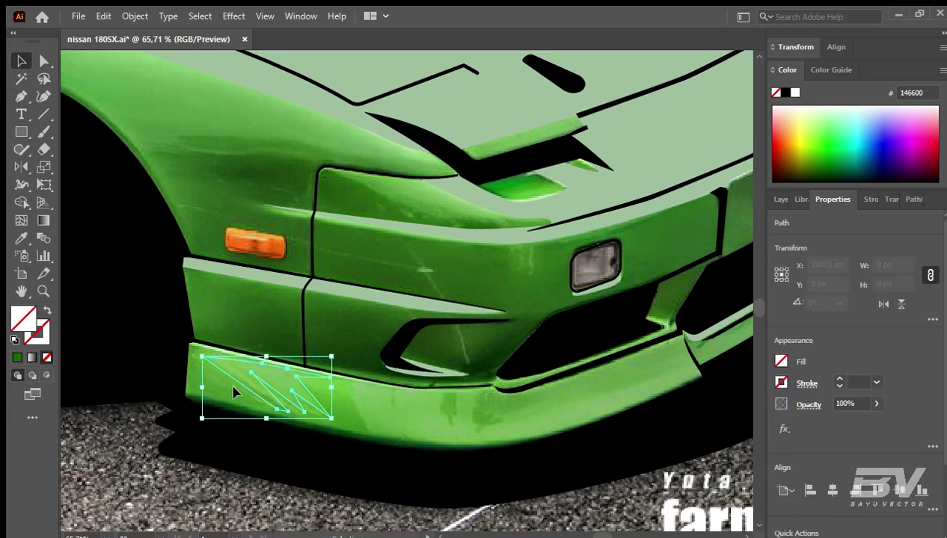
pyautogui.click(839, 379)
pyautogui.hotkey('ctrl', 'shift', 'a')
pyautogui.press('p')
# Step: Trace and close a bumper highlight shape below the lip outline
pyautogui.click(346, 389)
pyautogui.click(365, 428)
pyautogui.click(456, 444)
pyautogui.hscroll(3, 464, 444)
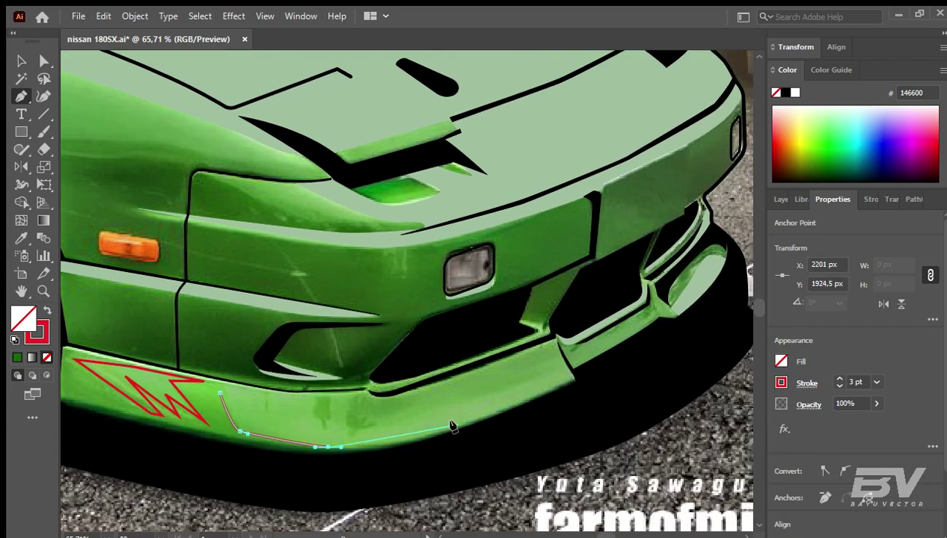
pyautogui.moveTo(415, 437); pyautogui.dragTo(443, 428)
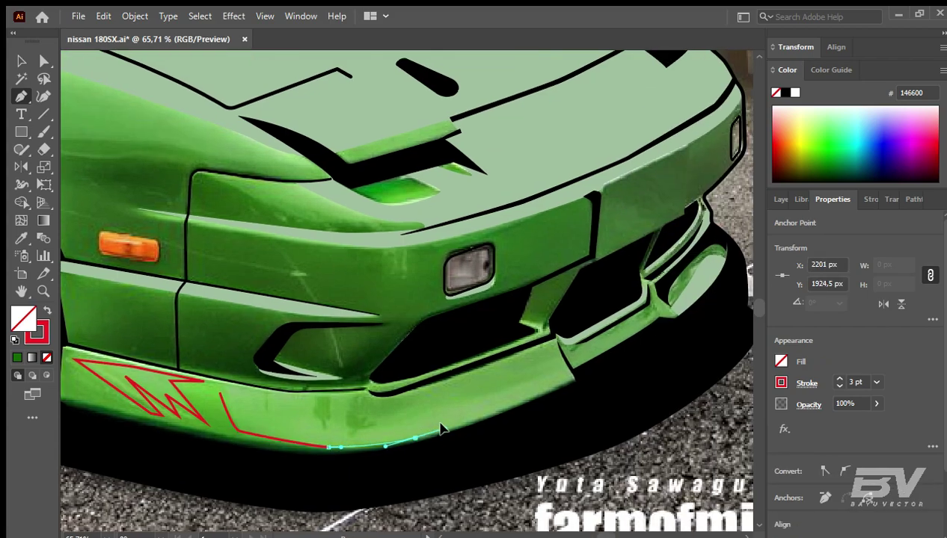
pyautogui.click(347, 419)
pyautogui.click(356, 394)
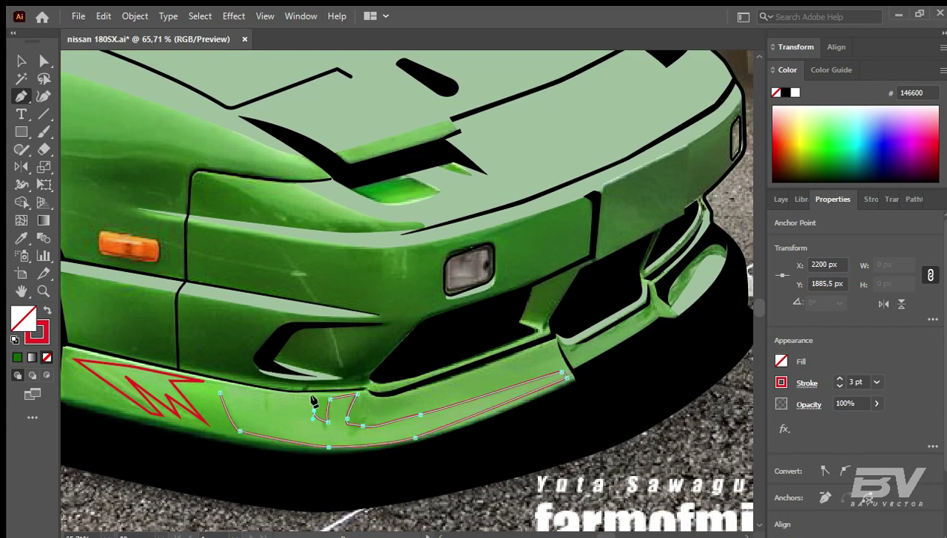
pyautogui.click(314, 398)
pyautogui.click(269, 395)
pyautogui.click(272, 410)
pyautogui.click(216, 389)
pyautogui.press('v')
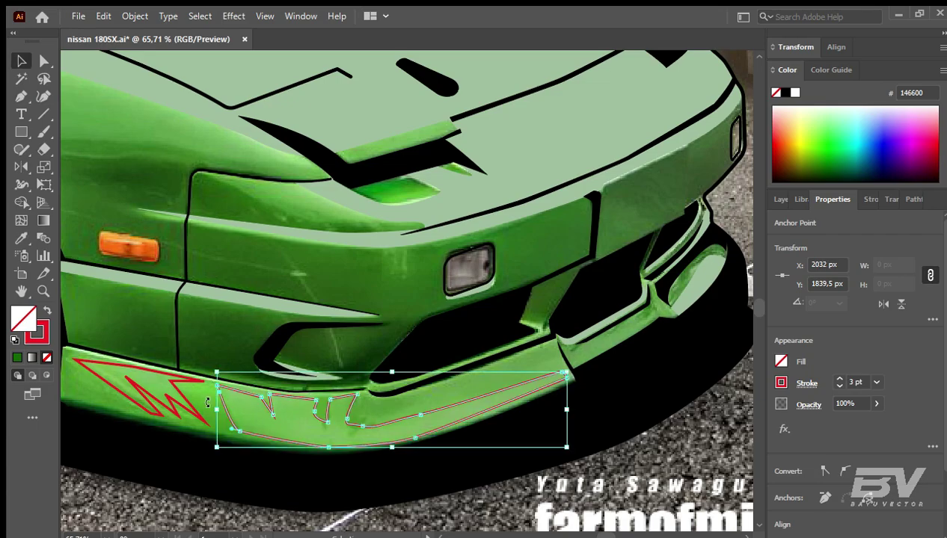
# Step: Trace and close a highlight outline inside the hood vent
pyautogui.moveTo(596, 365); pyautogui.dragTo(508, 410)
pyautogui.hscroll(-3, 449, 374)
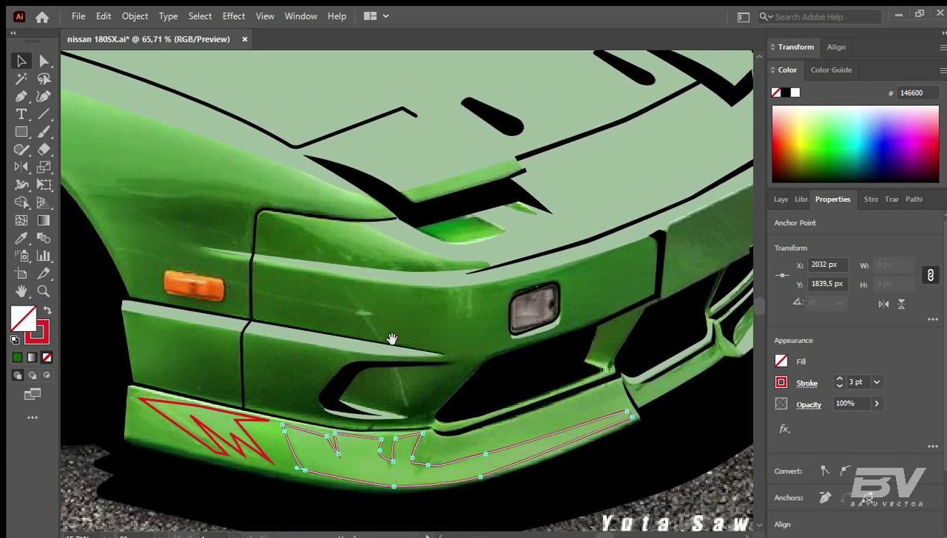
pyautogui.scroll(2, 396, 307)
pyautogui.scroll(1, 419, 299)
pyautogui.press('p')
pyautogui.click(398, 308)
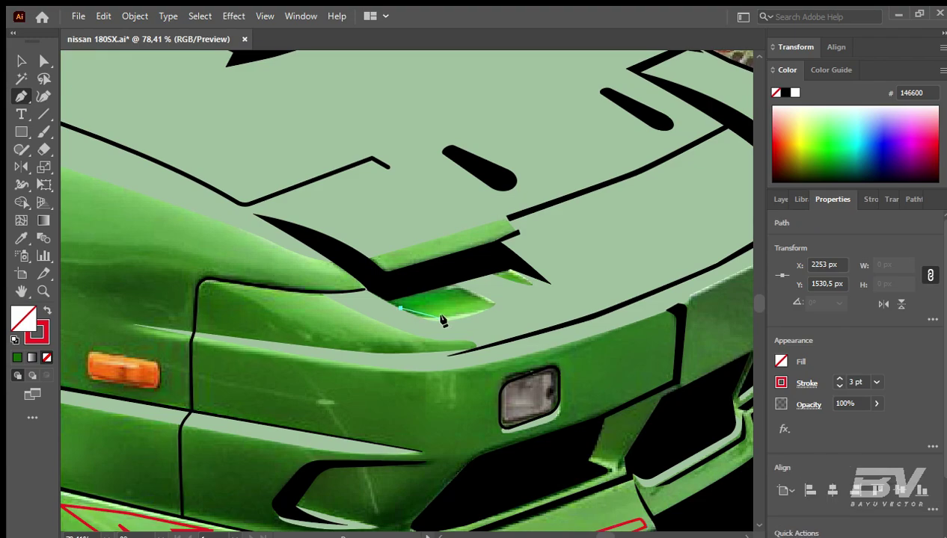
pyautogui.moveTo(477, 314); pyautogui.dragTo(494, 307)
pyautogui.click(399, 308)
pyautogui.press('v')
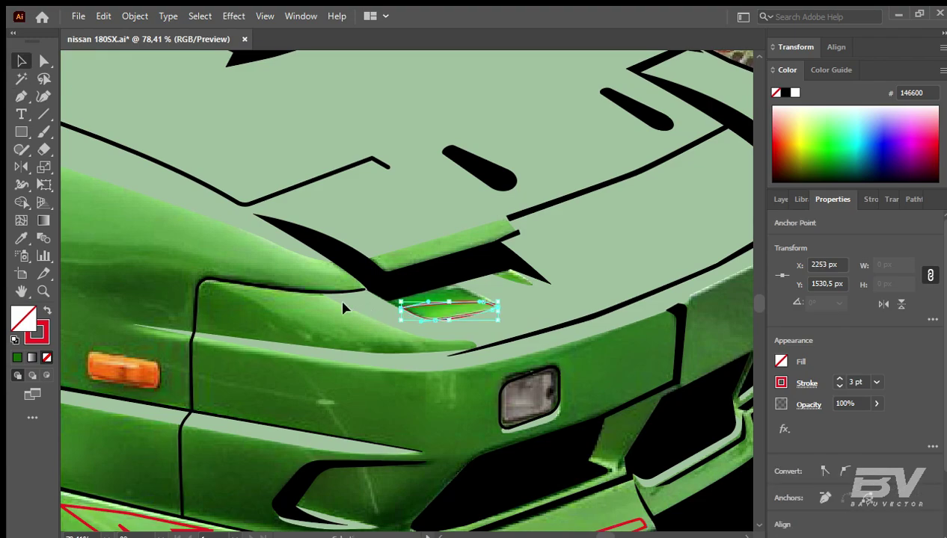
pyautogui.click(337, 295)
# Step: Trace and close a highlight outline along the grille's lower edge
pyautogui.scroll(-3, 512, 287)
pyautogui.hscroll(5, 491, 311)
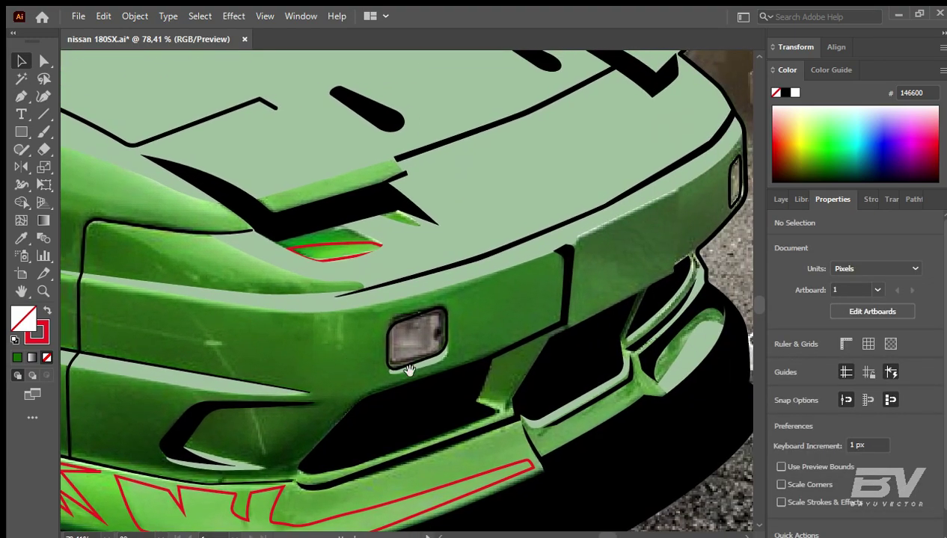
pyautogui.press('p')
pyautogui.click(478, 400)
pyautogui.click(512, 410)
pyautogui.click(297, 480)
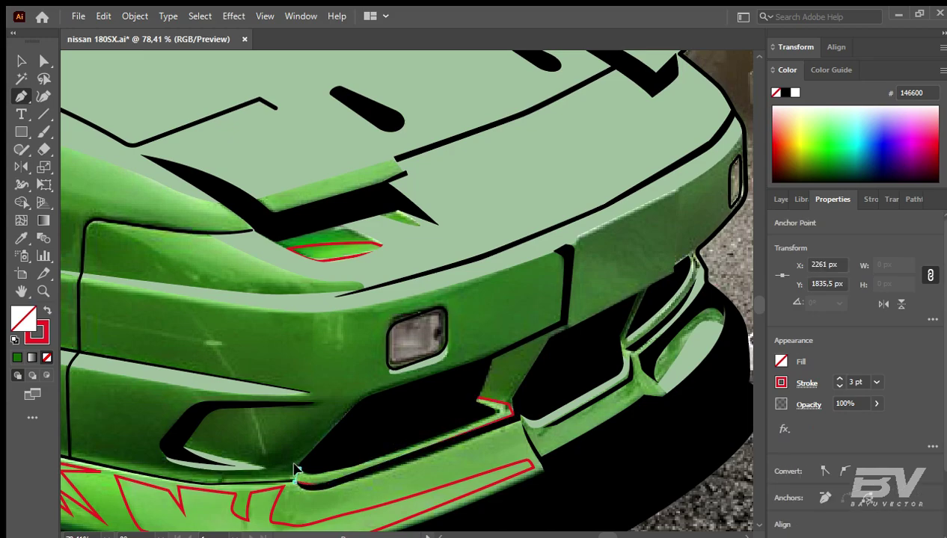
pyautogui.click(478, 400)
pyautogui.press('v')
pyautogui.click(607, 397)
# Step: Trace the thin highlight streak above the orange indicator
pyautogui.hscroll(5, 425, 394)
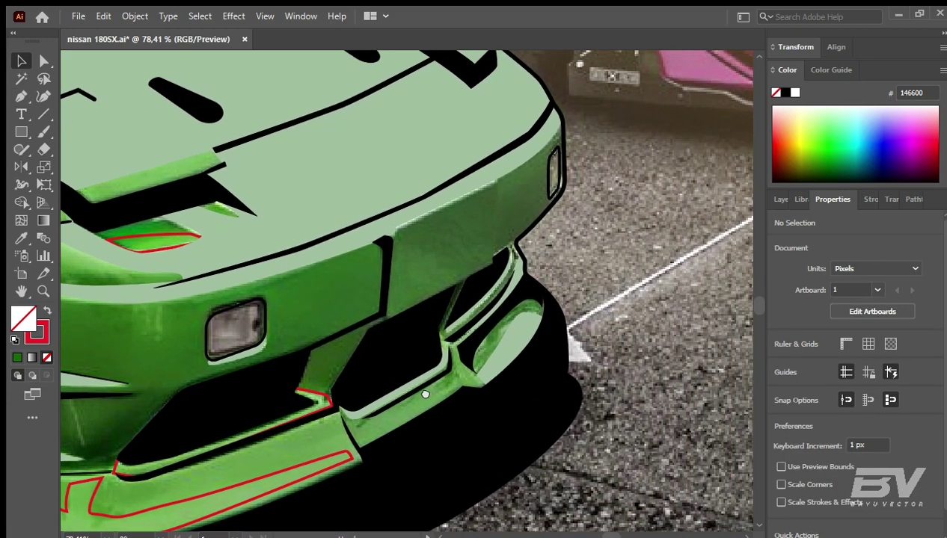
pyautogui.hscroll(-10, 336, 381)
pyautogui.press('p')
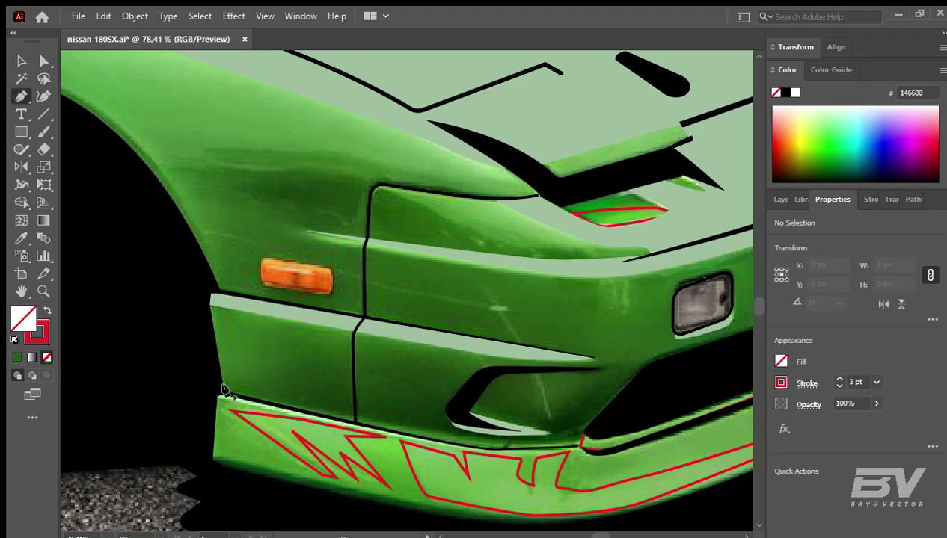
pyautogui.scroll(3, 223, 389)
pyautogui.hscroll(2, 222, 389)
pyautogui.click(230, 324)
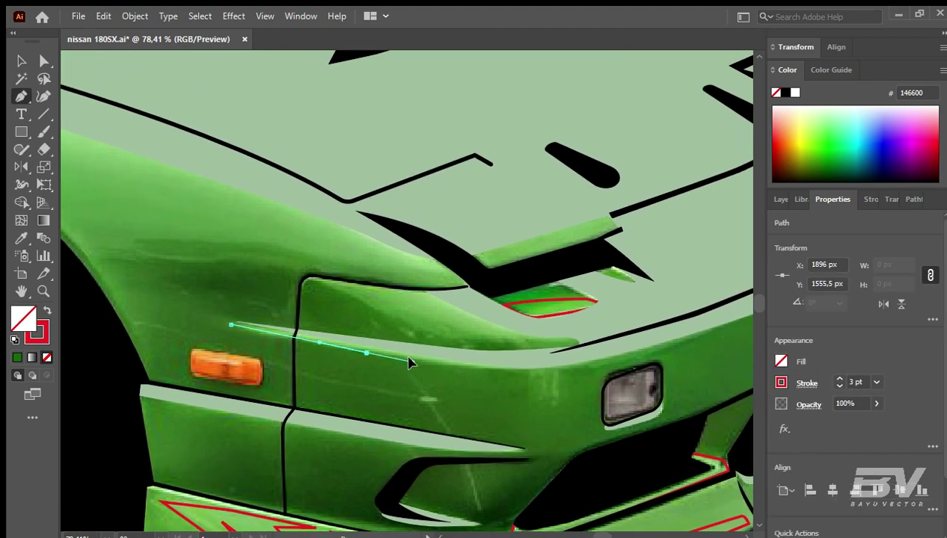
pyautogui.click(542, 364)
pyautogui.click(231, 325)
pyautogui.press('v')
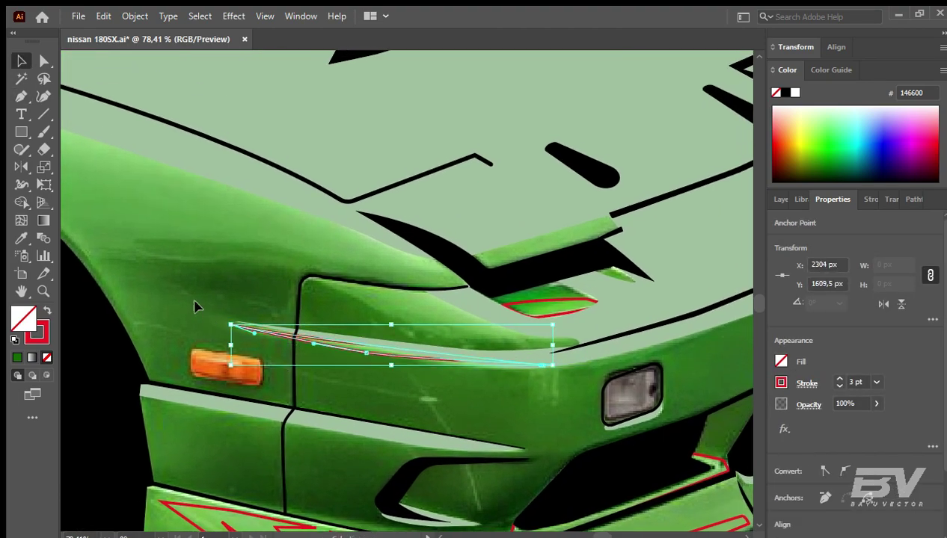
pyautogui.click(196, 307)
pyautogui.scroll(-2, 195, 307)
# Step: Toggle the flat hood fill layer to compare, then pan across the car front
pyautogui.moveTo(500, 323); pyautogui.dragTo(467, 318)
pyautogui.press('F7')
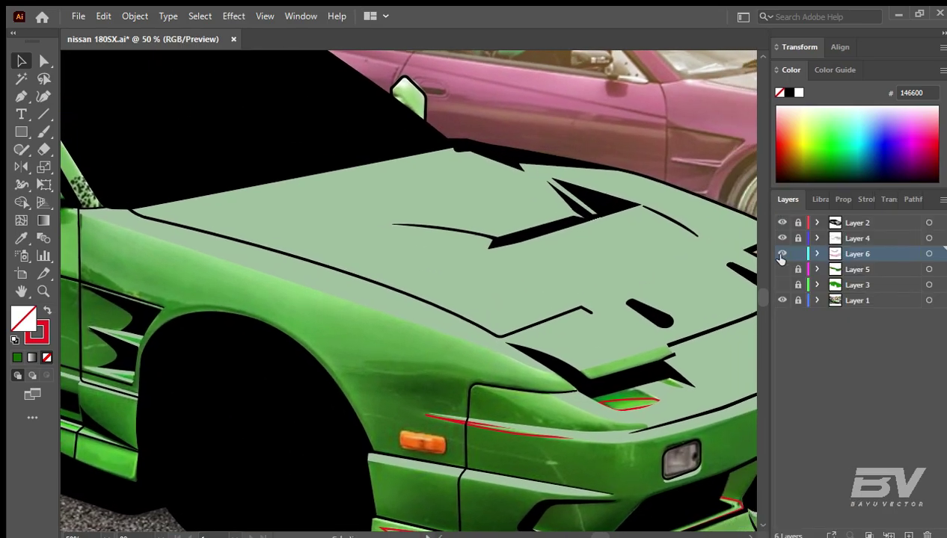
pyautogui.click(782, 238)
pyautogui.click(782, 238)
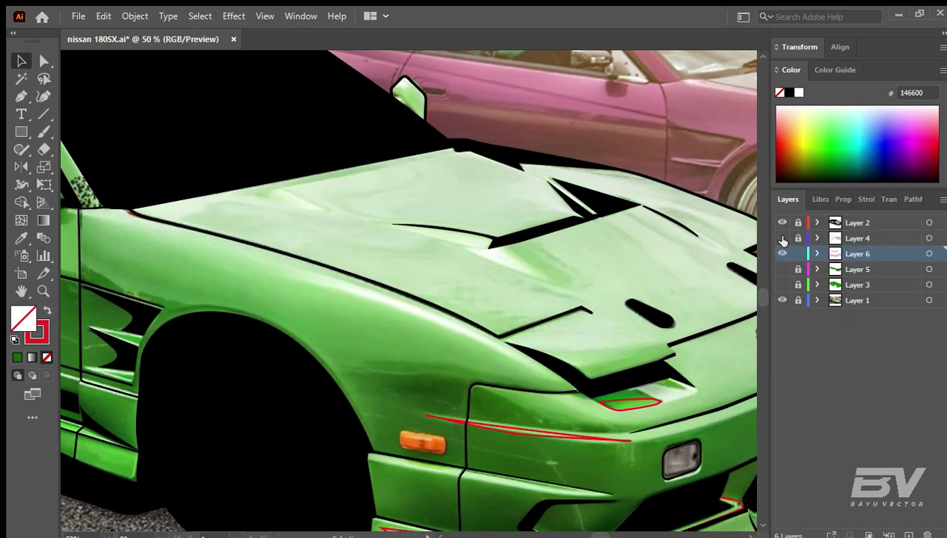
pyautogui.moveTo(710, 296)
pyautogui.mouseDown()
pyautogui.moveTo(297, 239)
pyautogui.moveTo(420, 233)
pyautogui.moveTo(740, 310)
pyautogui.mouseUp()
pyautogui.moveTo(75, 194)
pyautogui.mouseDown()
pyautogui.moveTo(274, 258)
pyautogui.moveTo(395, 235)
pyautogui.mouseUp()
pyautogui.scroll(-3, 395, 235)
pyautogui.scroll(-2, 448, 254)
pyautogui.scroll(-2, 596, 309)
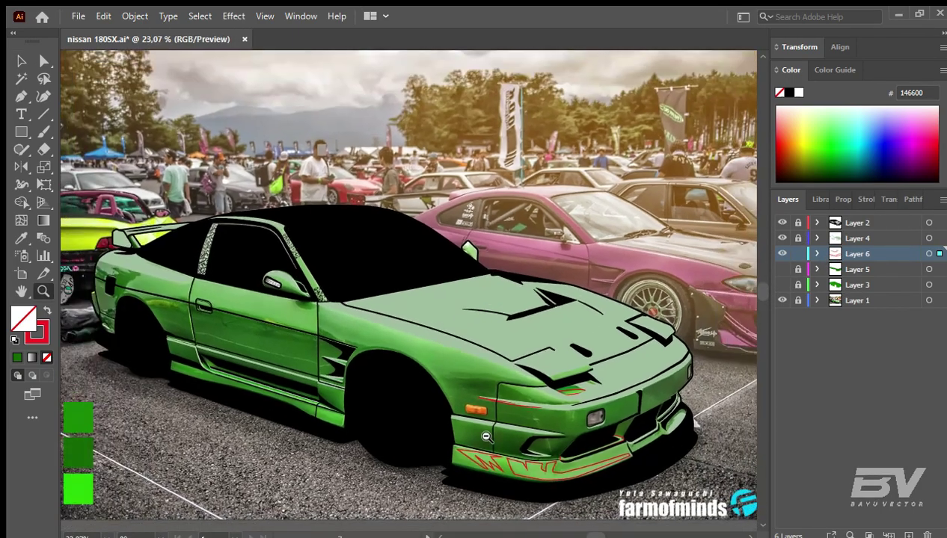
# Step: Turn the highlight outlines into bright green #28CE00 fills and toggle the body fill layers
pyautogui.keyDown('ctrl'); pyautogui.click(538, 456); pyautogui.keyUp('ctrl')
pyautogui.press('v')
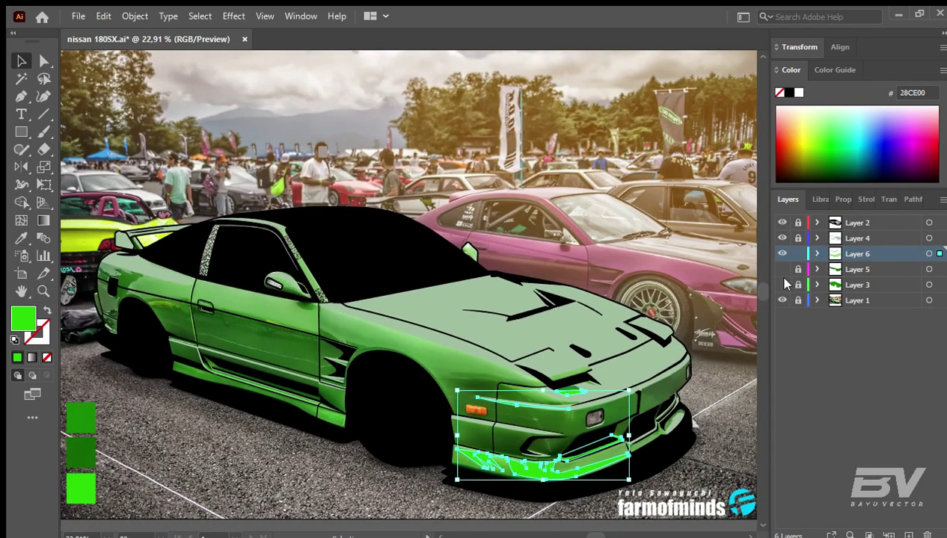
pyautogui.click(782, 269)
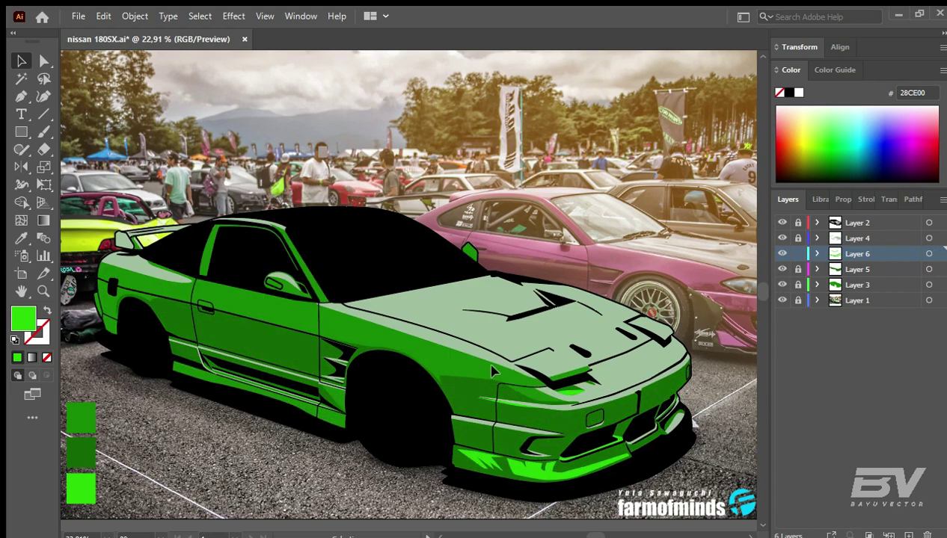
pyautogui.click(782, 284)
pyautogui.click(782, 270)
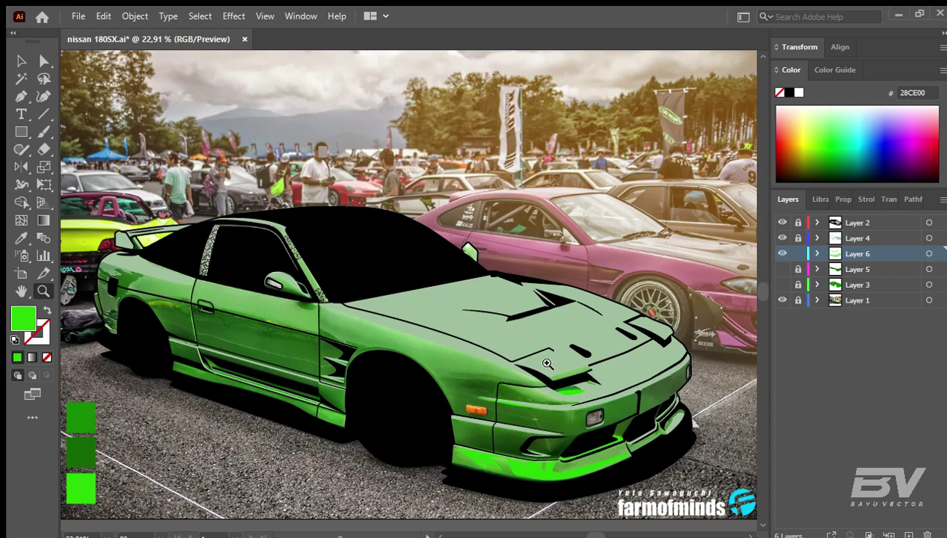
pyautogui.moveTo(547, 364); pyautogui.dragTo(557, 365)
# Step: Draw a closed bright-green highlight sliver along the headlight's upper edge
pyautogui.press('p')
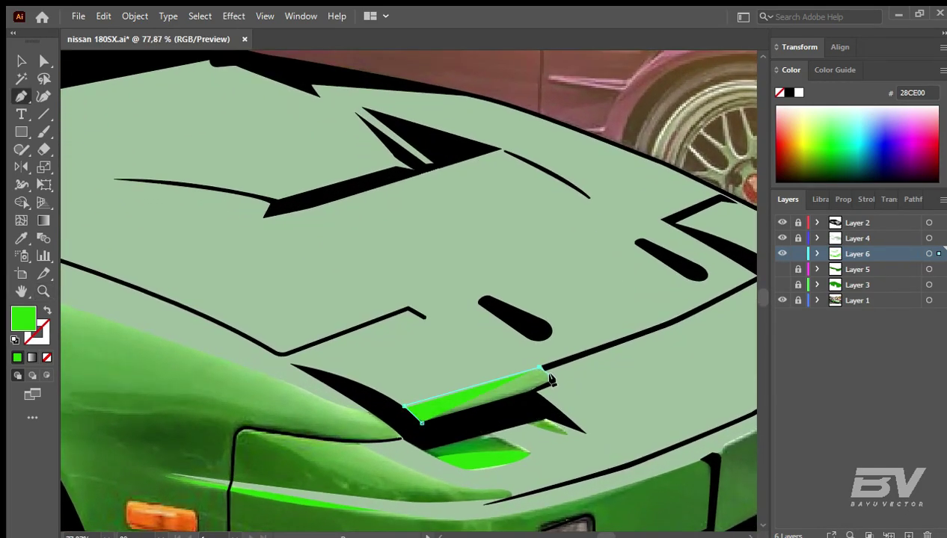
pyautogui.press('v')
pyautogui.click(269, 357)
pyautogui.scroll(-2, 266, 356)
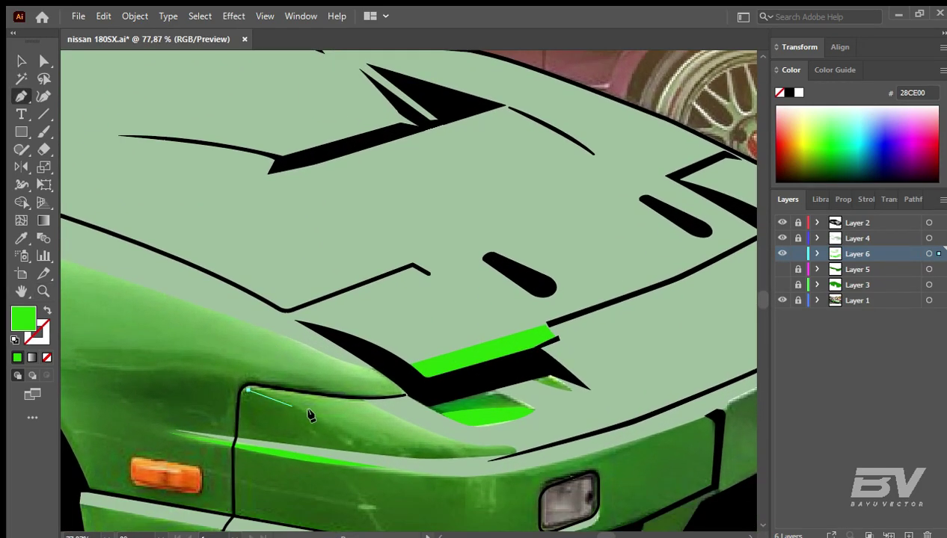
pyautogui.moveTo(464, 447); pyautogui.dragTo(534, 443)
pyautogui.click(496, 445)
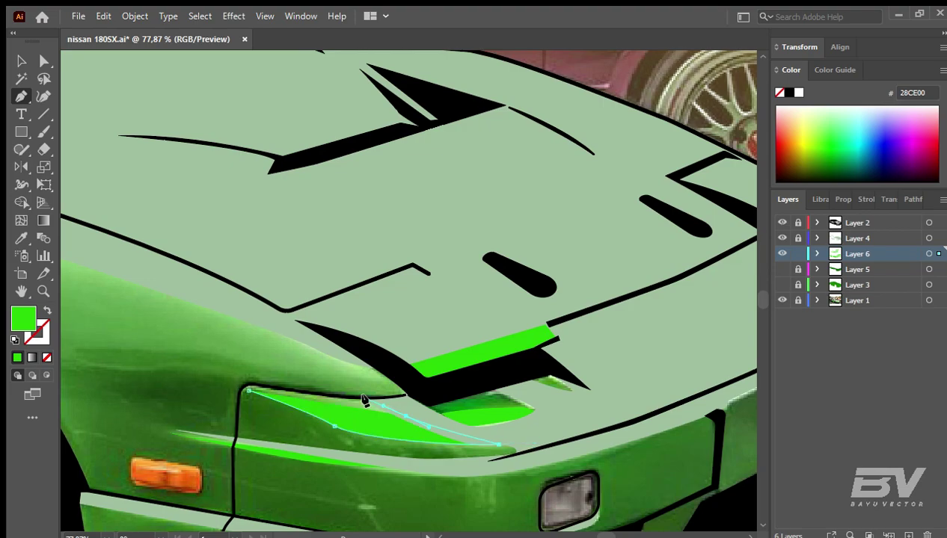
pyautogui.click(251, 386)
pyautogui.scroll(3, 275, 393)
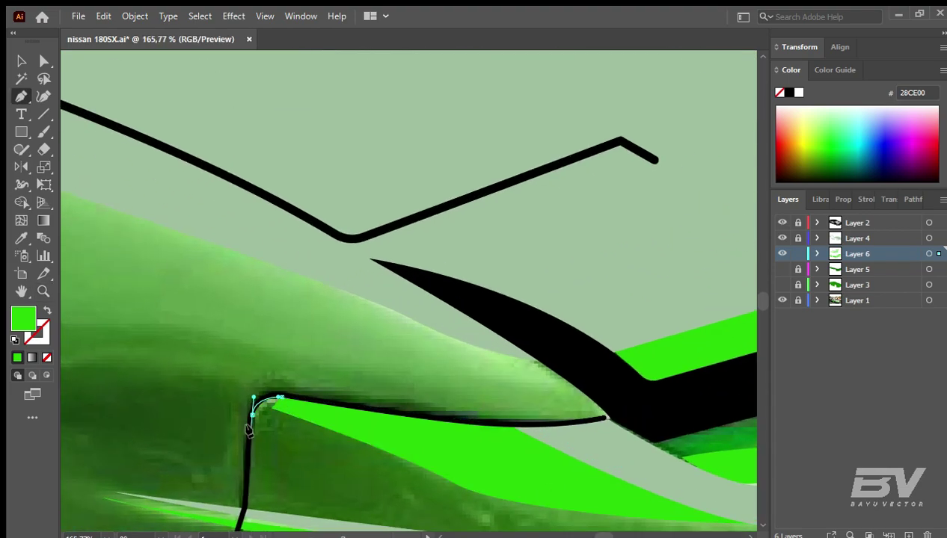
pyautogui.press('v')
# Step: Draw a bright-green highlight sliver along the fender's top edge from the windshield corner
pyautogui.scroll(-4, 300, 411)
pyautogui.scroll(-1, 358, 359)
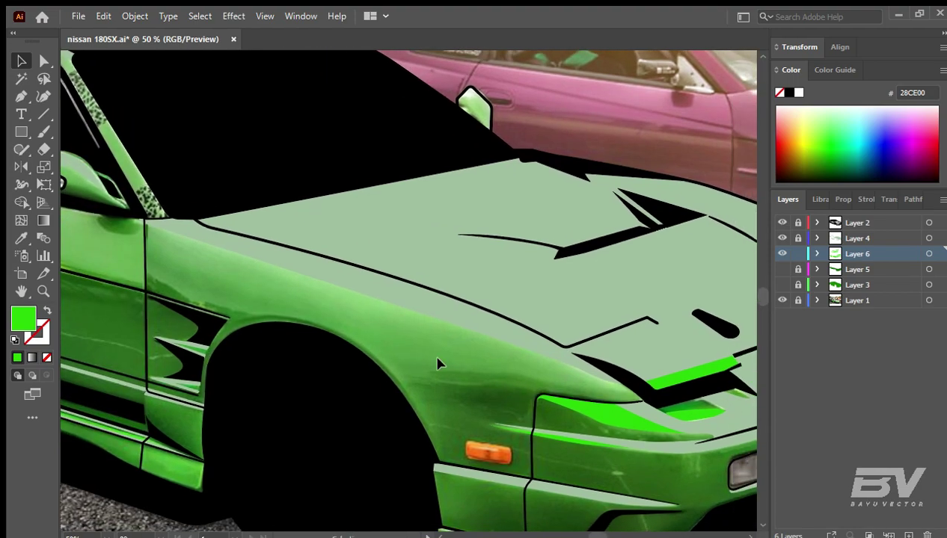
pyautogui.click(539, 361)
pyautogui.click(609, 375)
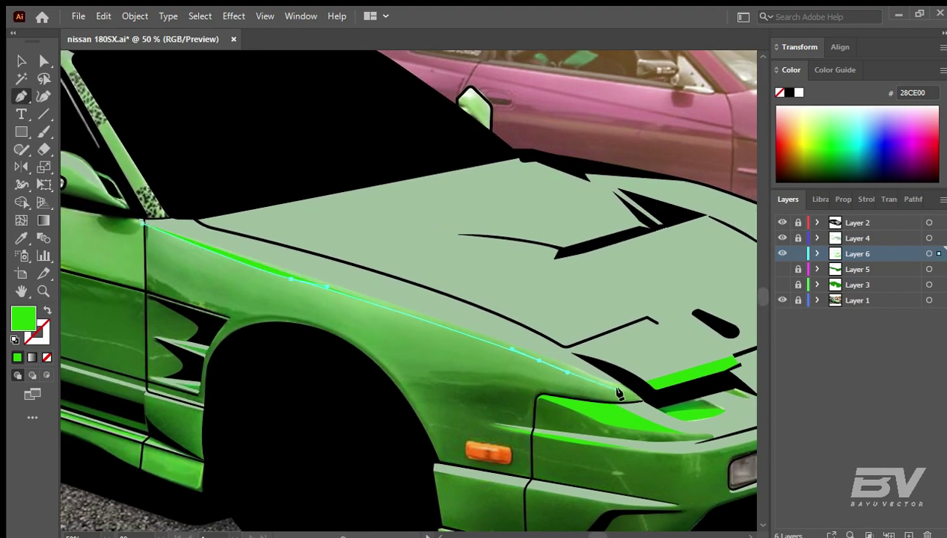
pyautogui.click(635, 395)
pyautogui.click(142, 223)
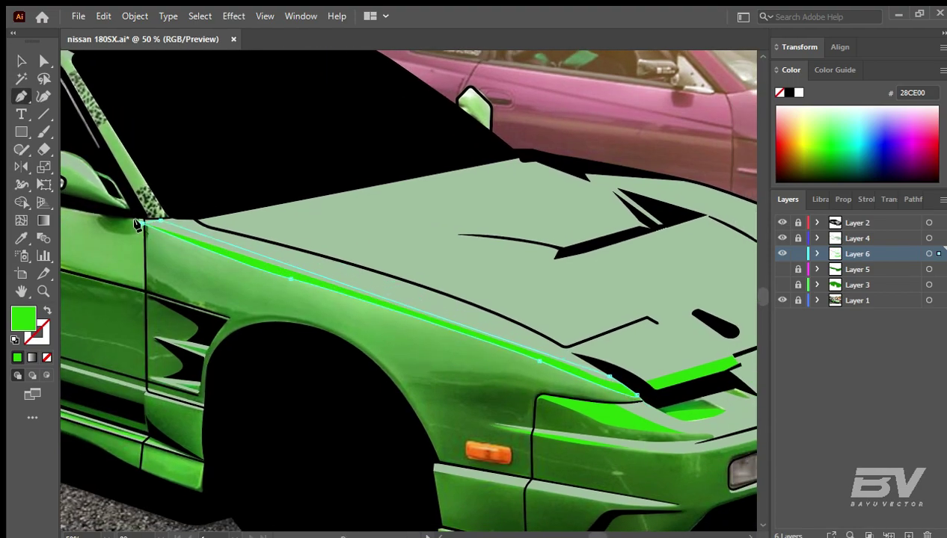
# Step: Widen the fender sliver by moving its tip anchor with Direct Selection
pyautogui.scroll(4, 136, 224)
pyautogui.scroll(3, 285, 270)
pyautogui.scroll(5, 415, 395)
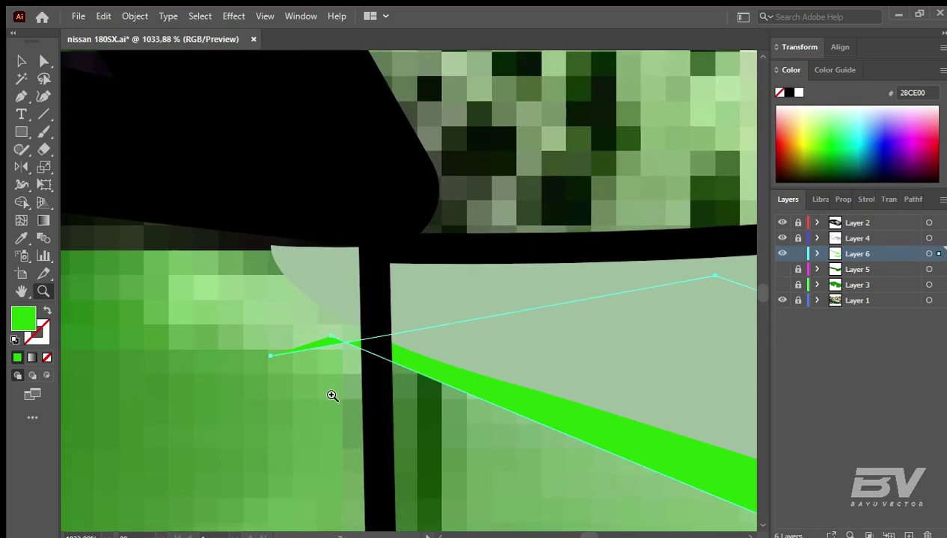
pyautogui.moveTo(330, 338); pyautogui.dragTo(258, 366)
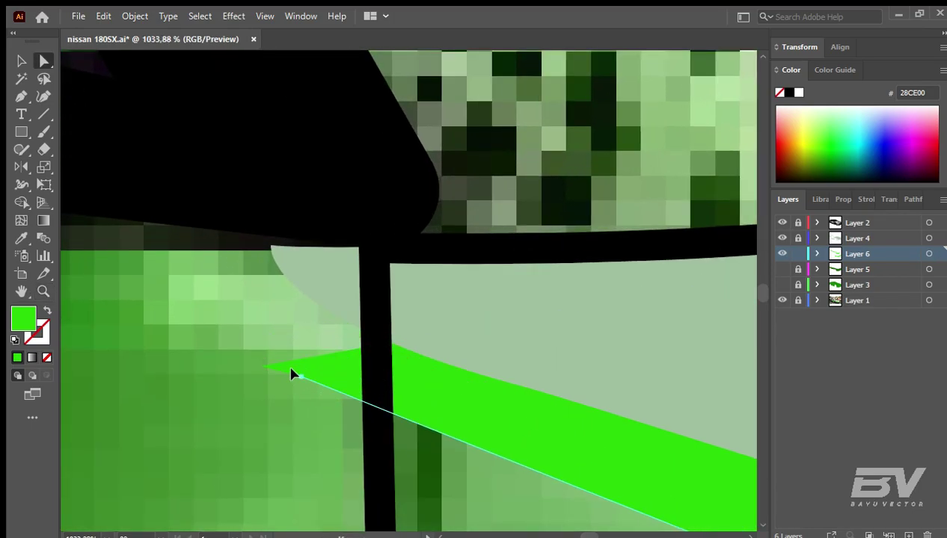
pyautogui.click(258, 381)
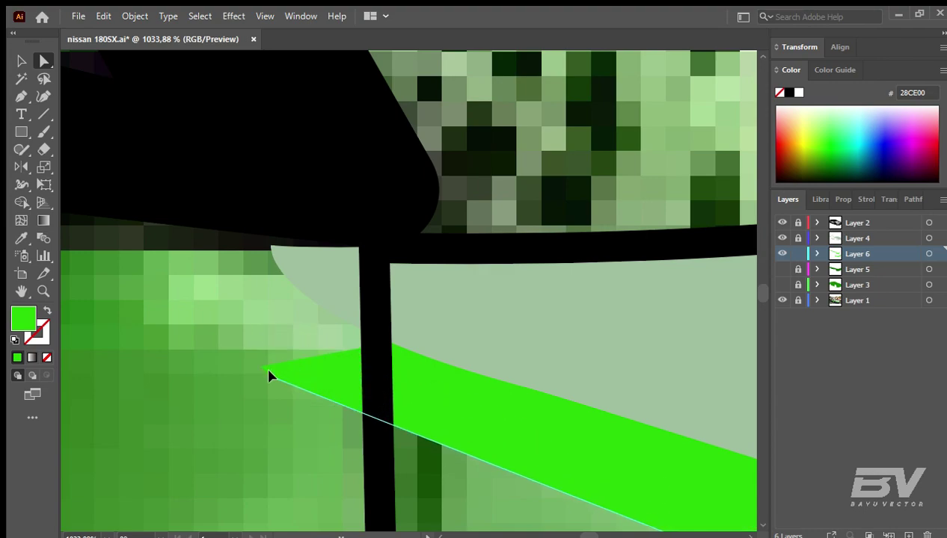
pyautogui.press('a')
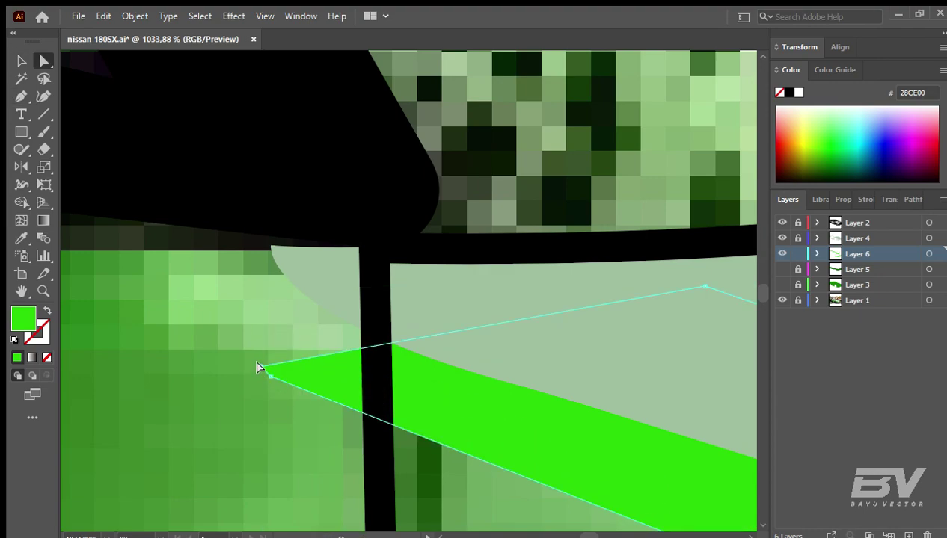
pyautogui.moveTo(257, 365)
pyautogui.mouseDown()
pyautogui.moveTo(271, 247)
pyautogui.moveTo(297, 366)
pyautogui.moveTo(238, 382)
pyautogui.mouseUp()
# Step: Zoom out over the whole car and toggle the shading layers' visibility to see the photo
pyautogui.hotkey('ctrl', '0')
pyautogui.press('z')
pyautogui.click(387, 343)
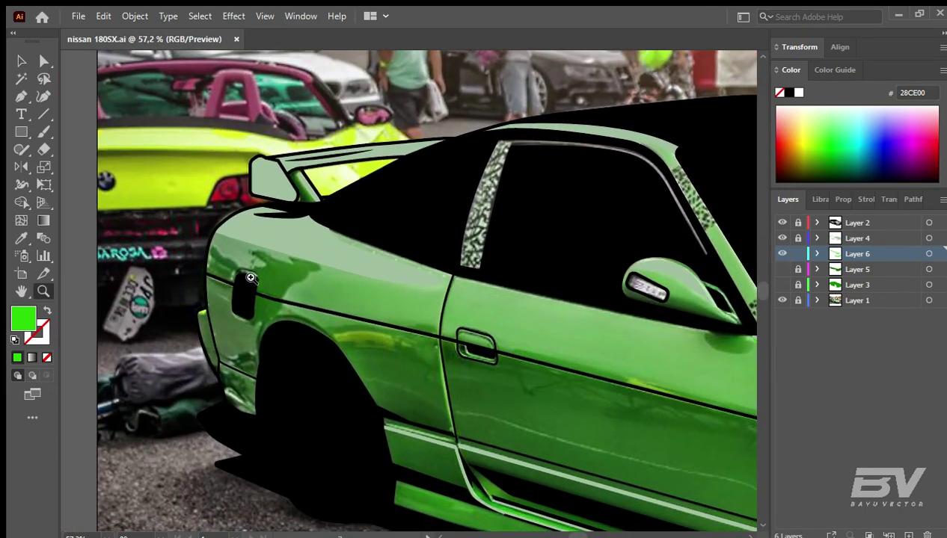
pyautogui.hotkey('ctrl', '0')
pyautogui.click(782, 269)
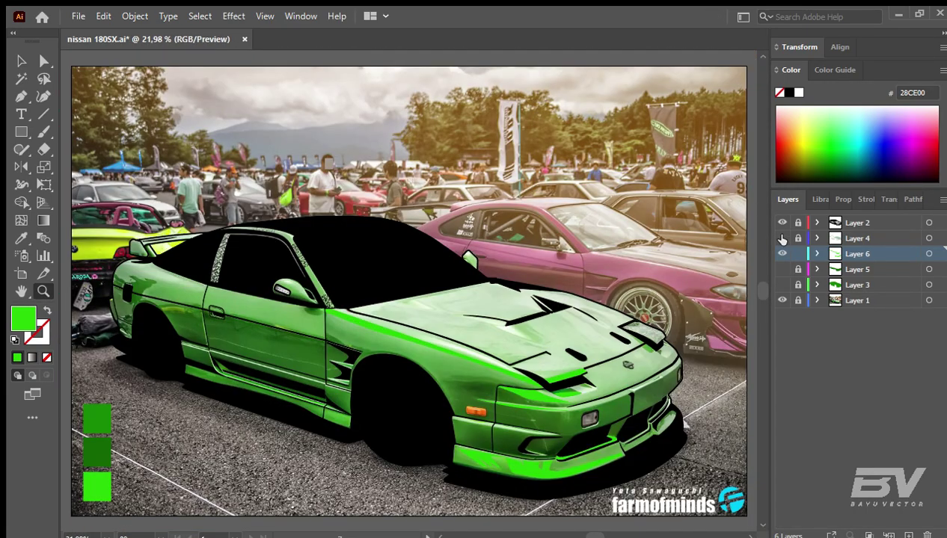
pyautogui.click(781, 285)
pyautogui.moveTo(781, 285); pyautogui.dragTo(782, 253)
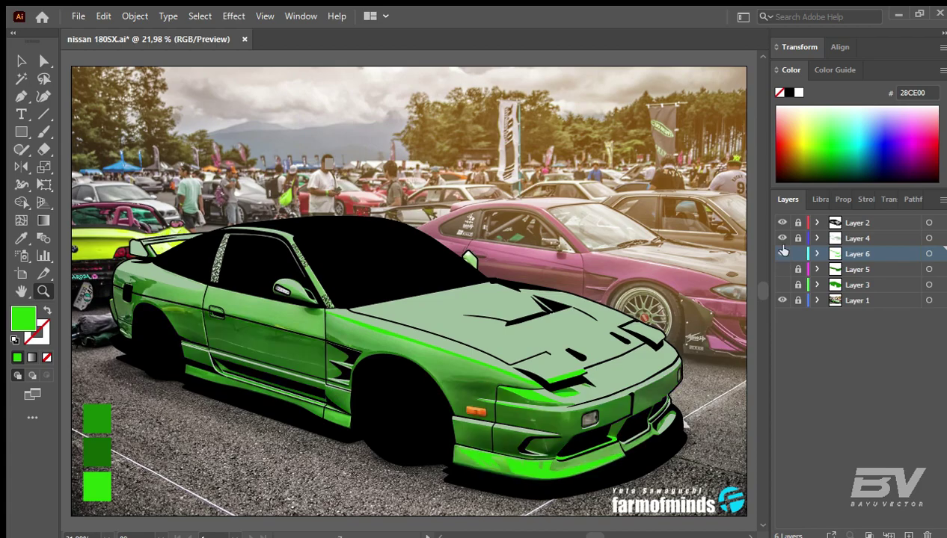
# Step: Draw a closed bright-green highlight along the A-pillar edge
pyautogui.click(290, 227)
pyautogui.press('p')
pyautogui.click(408, 451)
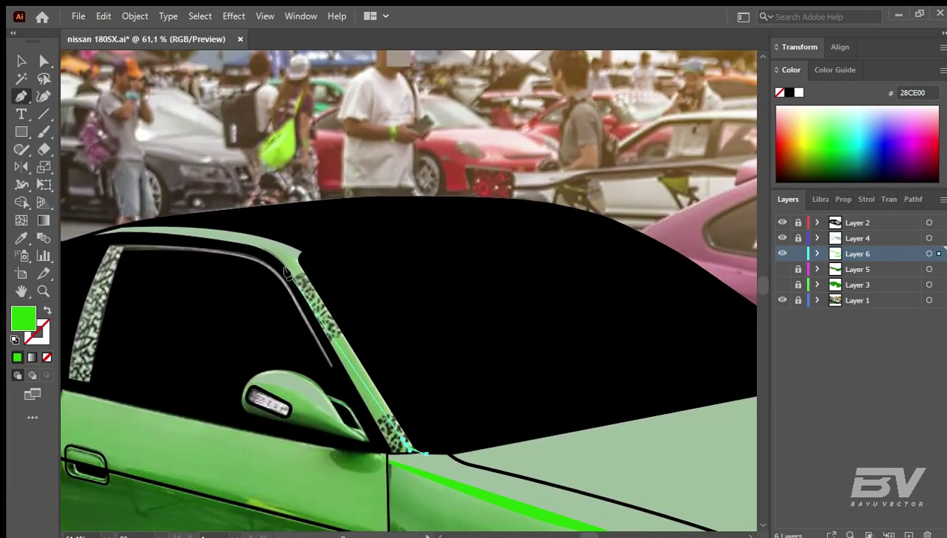
pyautogui.click(286, 271)
pyautogui.click(407, 451)
pyautogui.press('v')
# Step: Draw a highlight along the side window's lower edge and smooth its rear curve
pyautogui.moveTo(292, 469); pyautogui.dragTo(469, 413)
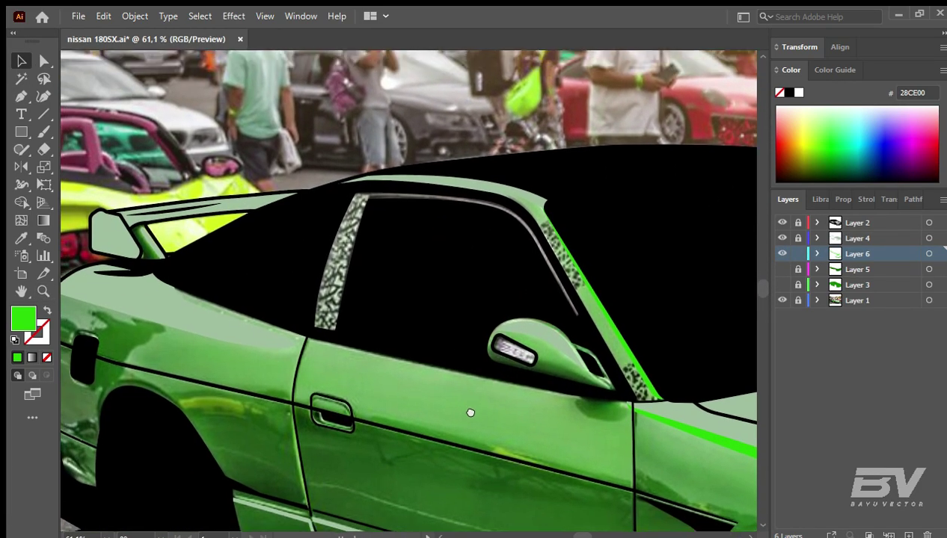
pyautogui.scroll(2, 470, 412)
pyautogui.press('p')
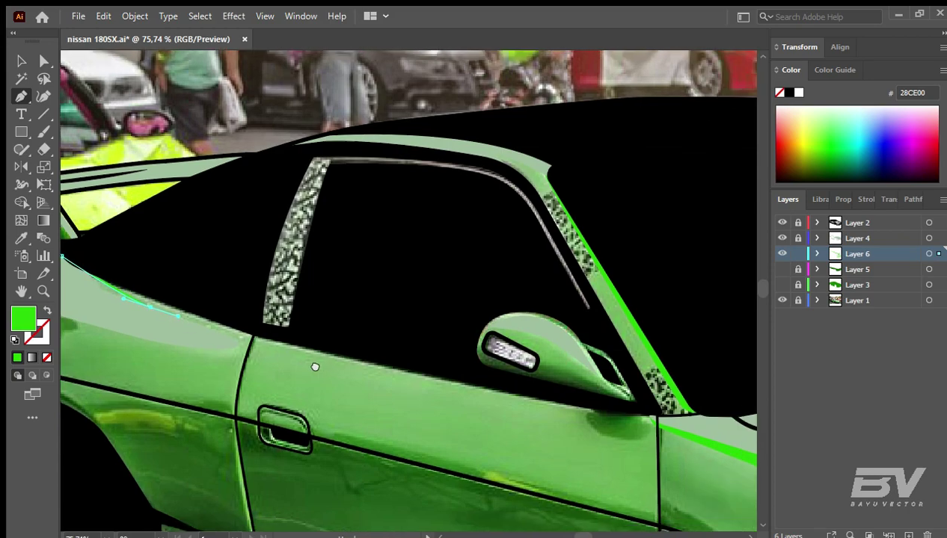
pyautogui.click(585, 407)
pyautogui.moveTo(554, 402); pyautogui.dragTo(711, 438)
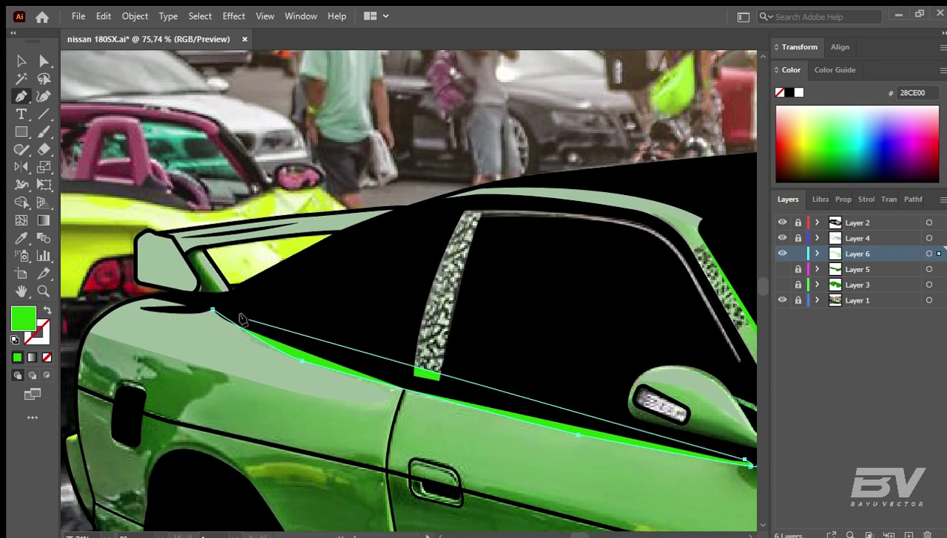
pyautogui.click(225, 314)
pyautogui.scroll(4, 224, 314)
pyautogui.press('a')
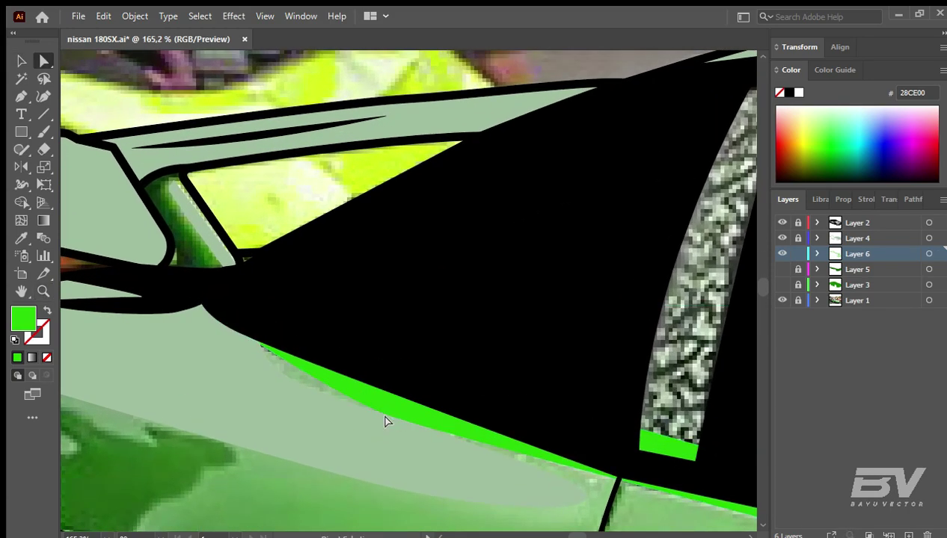
pyautogui.moveTo(332, 397); pyautogui.dragTo(217, 369)
pyautogui.press('v')
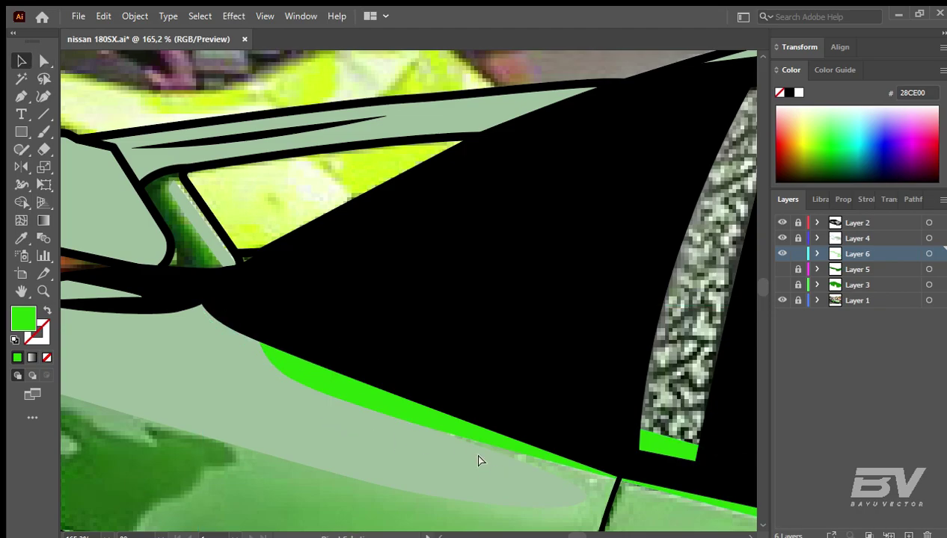
# Step: Zoom out to the whole car, then zoom into the mirror and the door and side sill
pyautogui.hotkey('ctrl', '0')
pyautogui.press('z')
pyautogui.moveTo(228, 332); pyautogui.dragTo(478, 353)
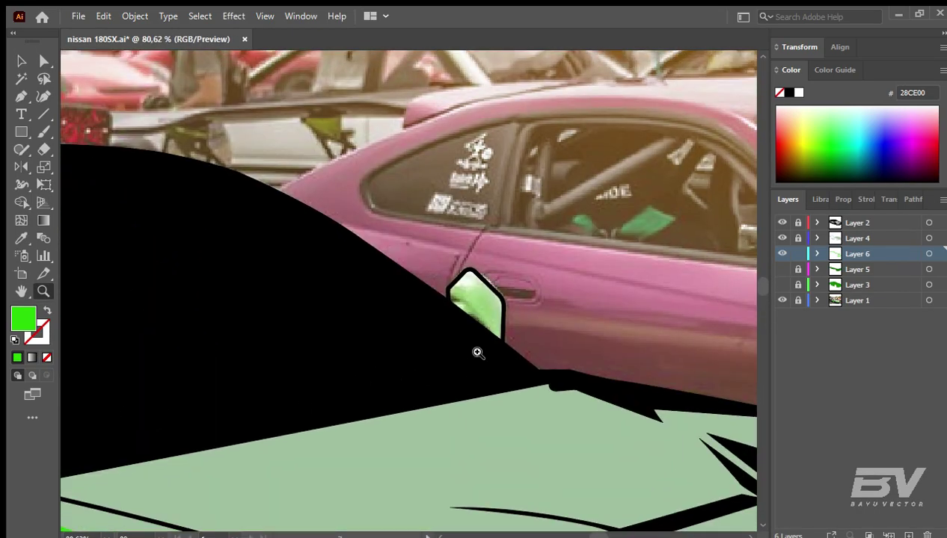
pyautogui.hotkey('ctrl', '0')
pyautogui.moveTo(203, 351); pyautogui.dragTo(479, 476)
# Step: Trace a bright-green highlight strip along the side sill below the door
pyautogui.scroll(-2, 352, 404)
pyautogui.press('p')
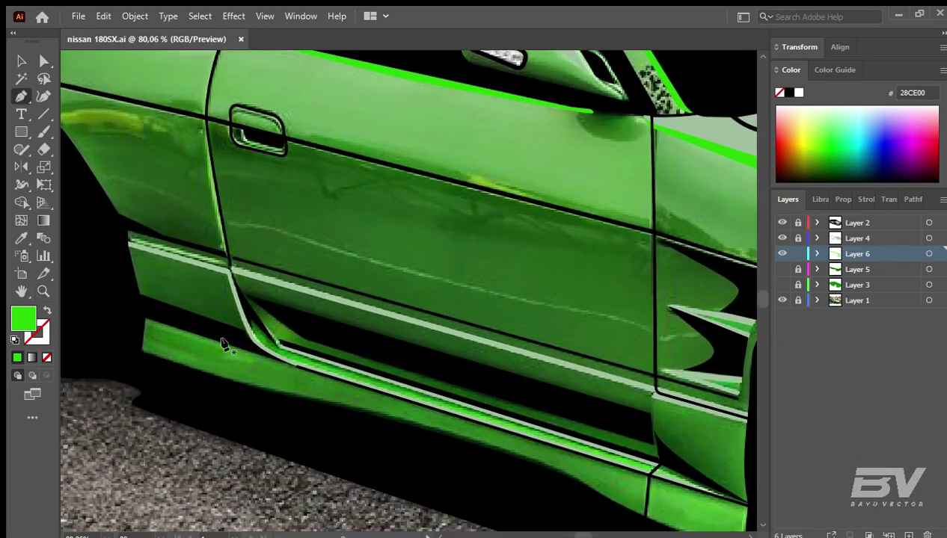
pyautogui.click(133, 311)
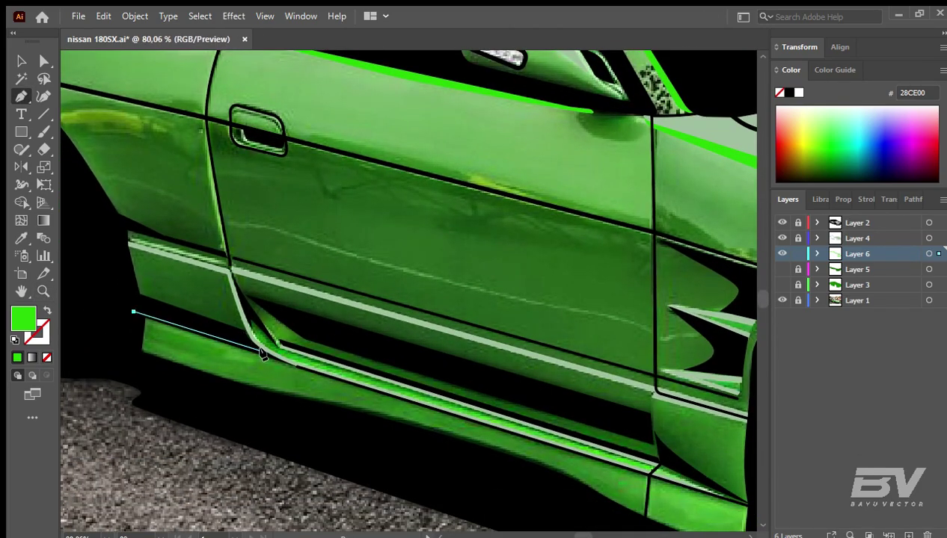
pyautogui.moveTo(247, 313); pyautogui.dragTo(248, 290)
pyautogui.click(304, 338)
pyautogui.moveTo(347, 360); pyautogui.dragTo(287, 340)
pyautogui.click(251, 333)
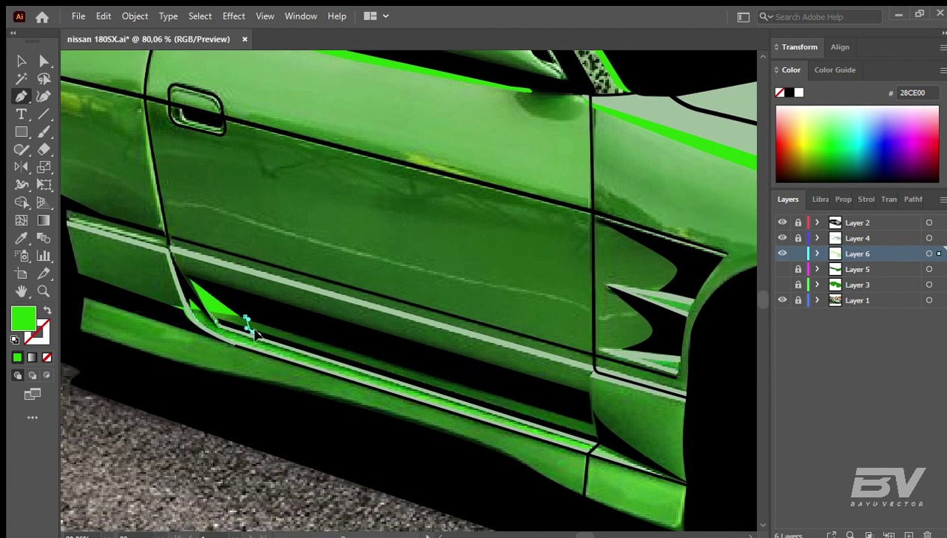
pyautogui.click(610, 448)
pyautogui.click(683, 484)
pyautogui.moveTo(682, 498); pyautogui.dragTo(661, 397)
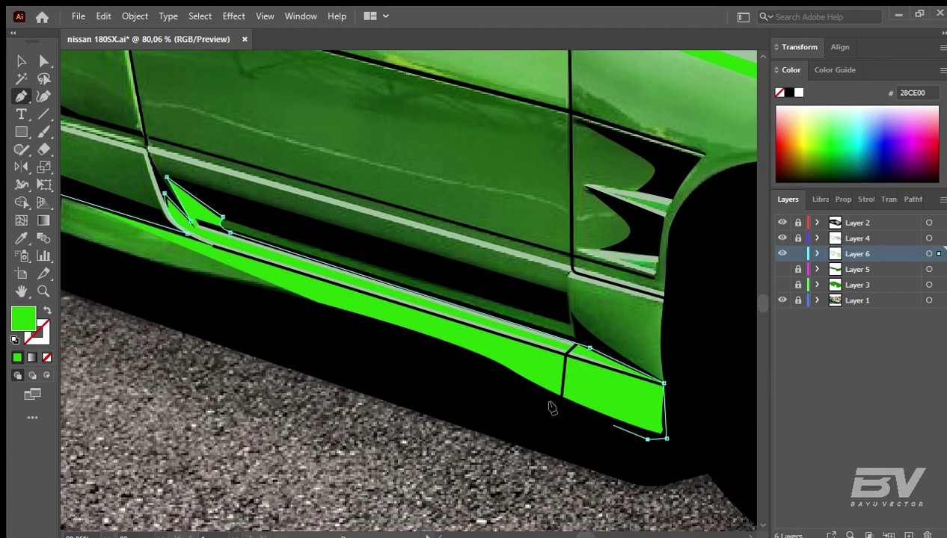
pyautogui.moveTo(75, 224); pyautogui.dragTo(426, 373)
# Step: Close the fender highlight path into a green-filled shape
pyautogui.click(413, 342)
pyautogui.press('v')
pyautogui.press('p')
pyautogui.scroll(3, 315, 359)
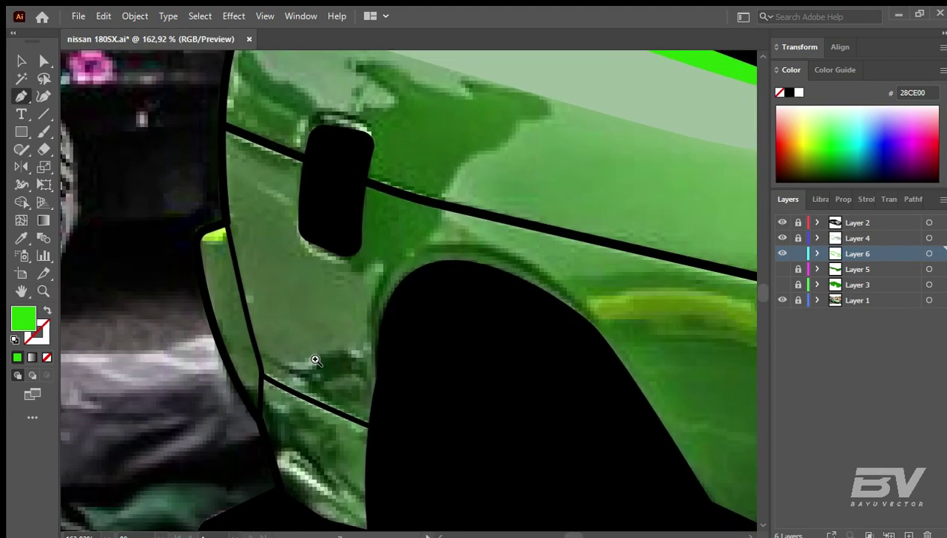
pyautogui.click(198, 233)
pyautogui.press('v')
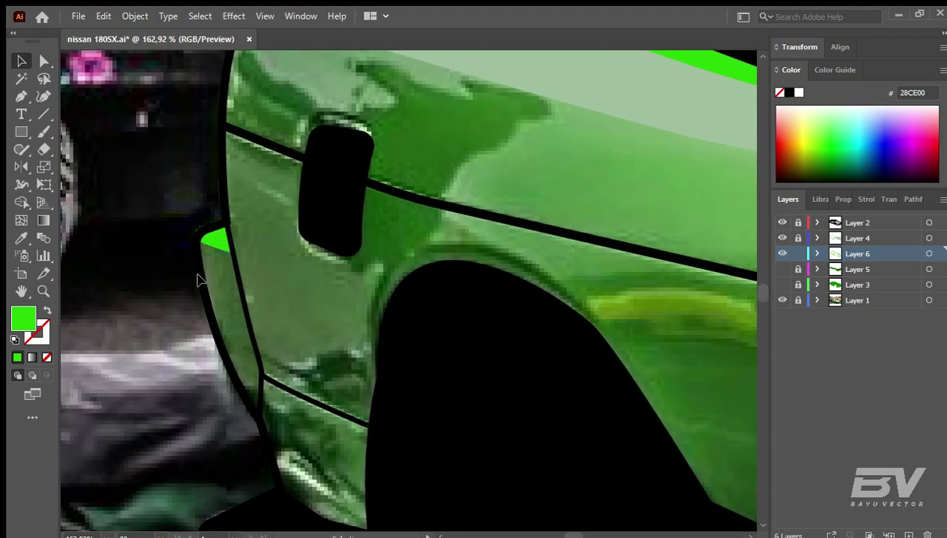
pyautogui.hotkey('ctrl', '1')
# Step: Draw a small curved highlight at the lower fender edge behind the front wheel
pyautogui.click(327, 411)
pyautogui.moveTo(330, 387); pyautogui.dragTo(346, 397)
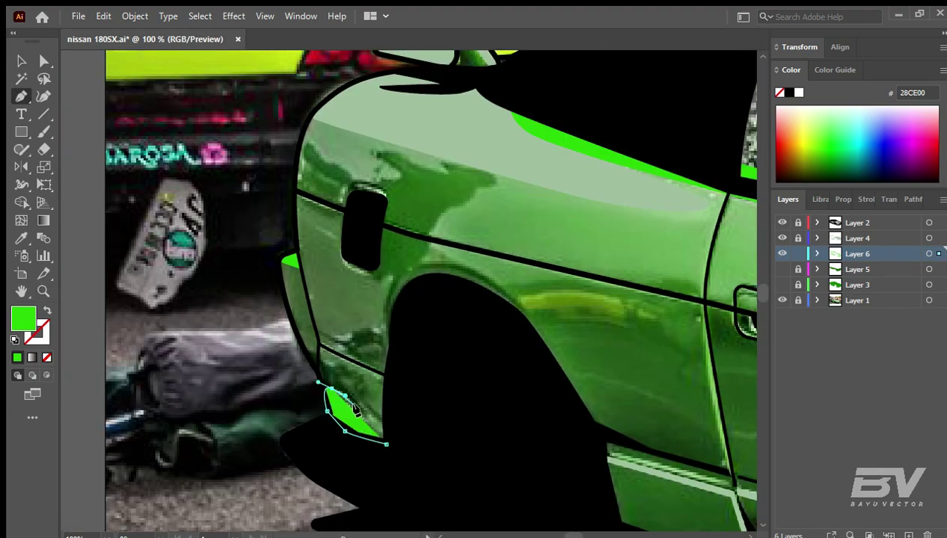
pyautogui.keyDown('ctrl'); pyautogui.click(387, 446); pyautogui.keyUp('ctrl')
pyautogui.hotkey('ctrl', '0')
# Step: Zoom into the front bumper and place highlight anchors along its top edge toward the corner
pyautogui.press('z')
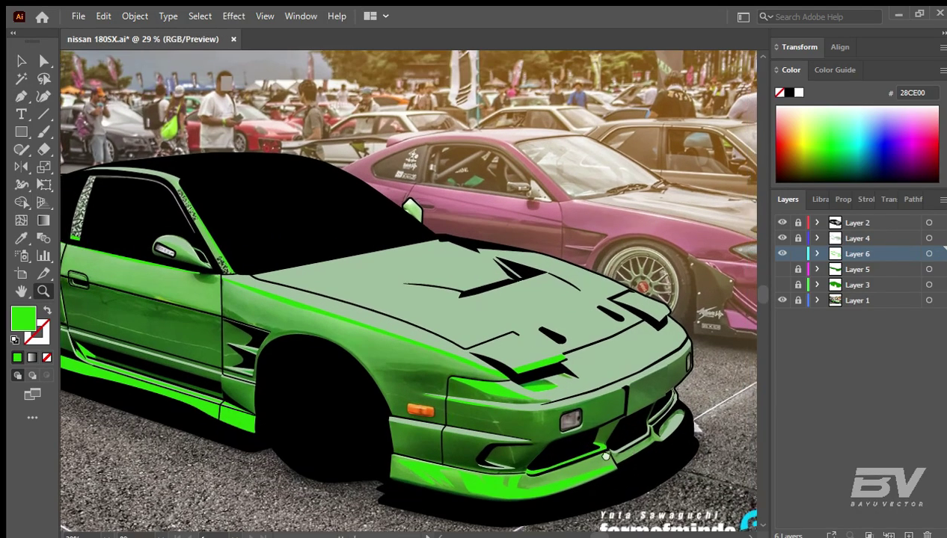
pyautogui.moveTo(449, 403)
pyautogui.mouseDown()
pyautogui.moveTo(480, 407)
pyautogui.moveTo(442, 437)
pyautogui.mouseUp()
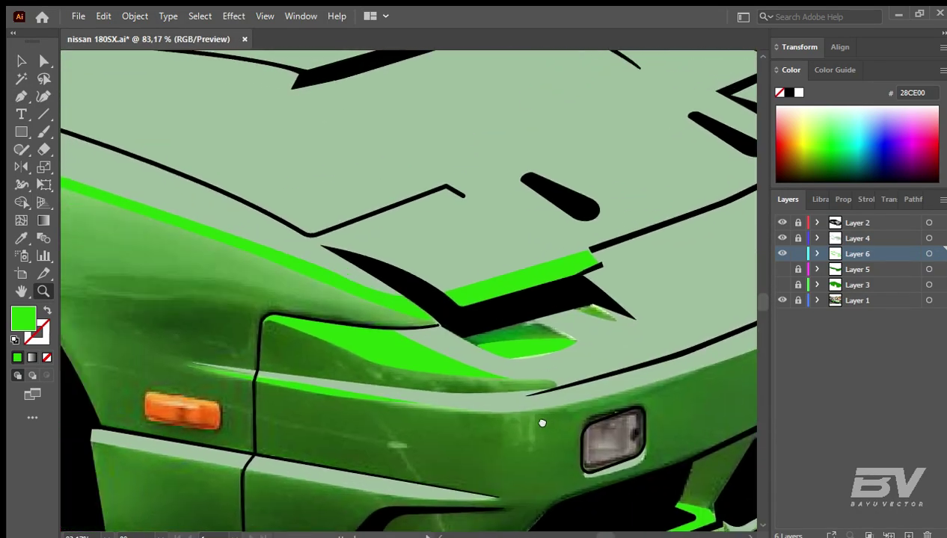
pyautogui.press('a')
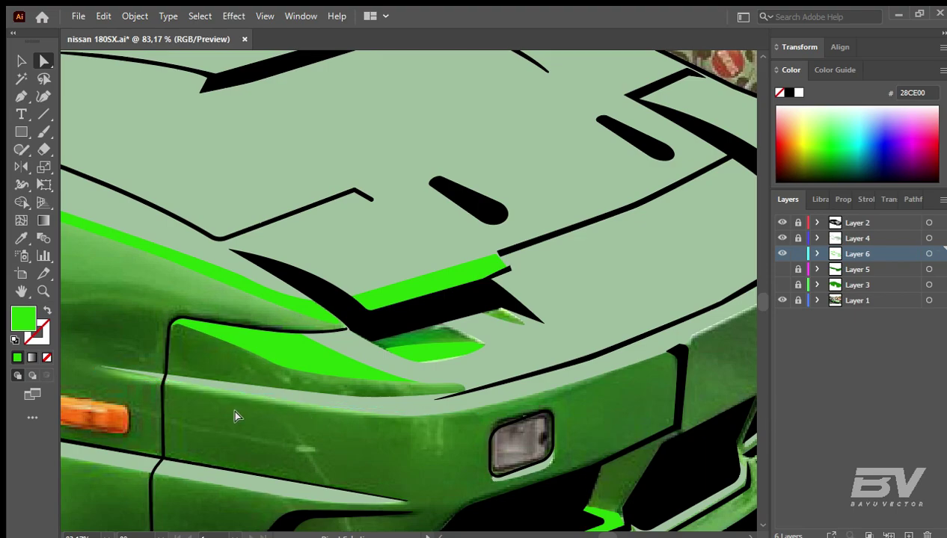
pyautogui.click(257, 403)
pyautogui.hscroll(3, 257, 403)
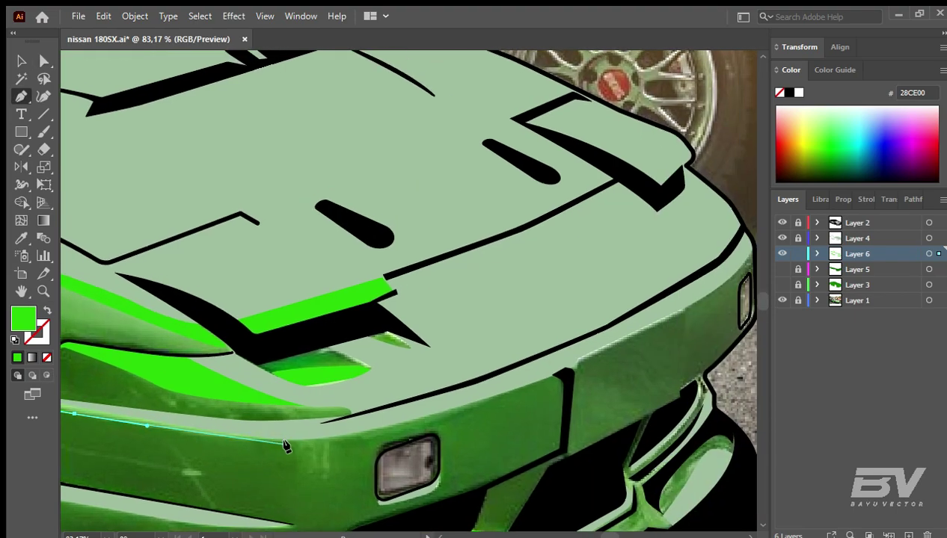
pyautogui.click(321, 445)
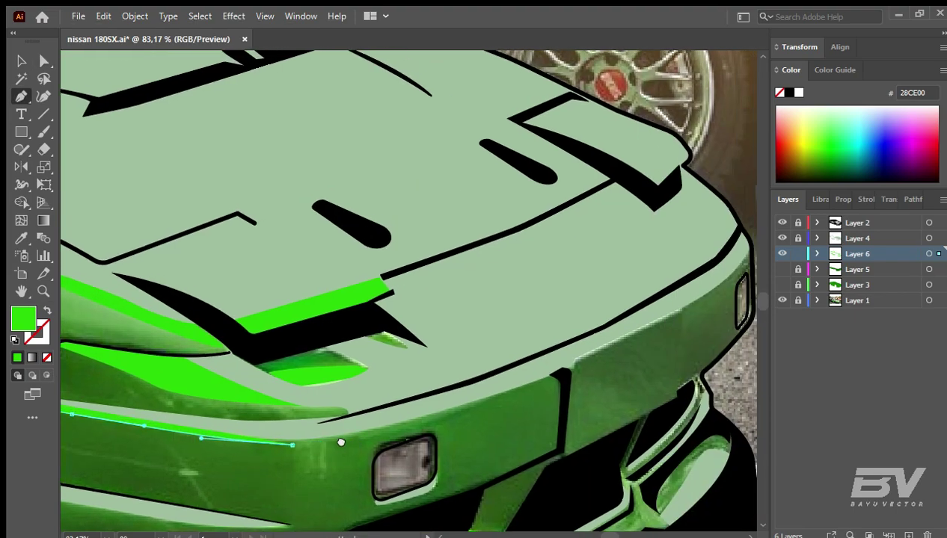
pyautogui.hscroll(3, 224, 456)
pyautogui.click(378, 426)
pyautogui.hscroll(5, 377, 425)
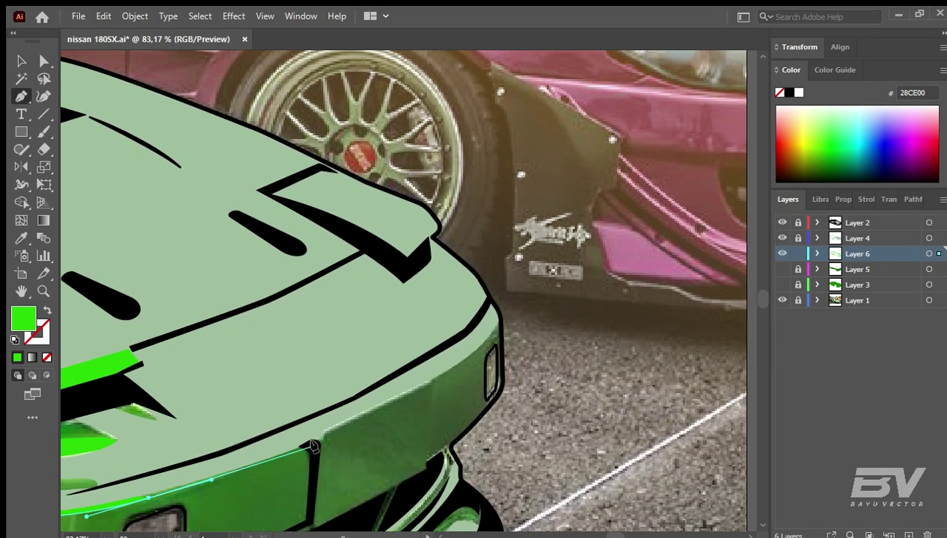
pyautogui.click(317, 446)
pyautogui.hscroll(1, 422, 389)
pyautogui.scroll(1, 423, 389)
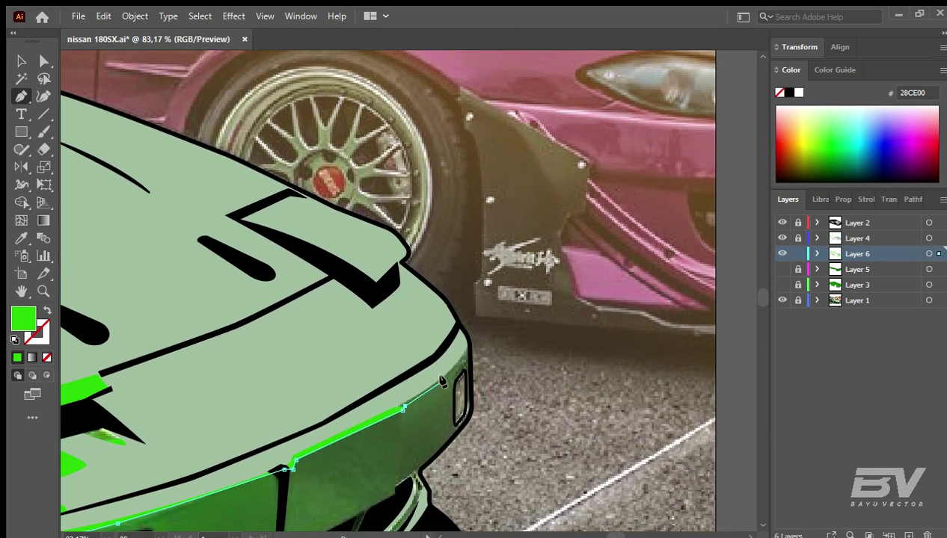
# Step: Extend the bumper highlight up the corner and close it at its start point
pyautogui.click(446, 378)
pyautogui.hscroll(-10, 464, 346)
pyautogui.scroll(-3, 463, 346)
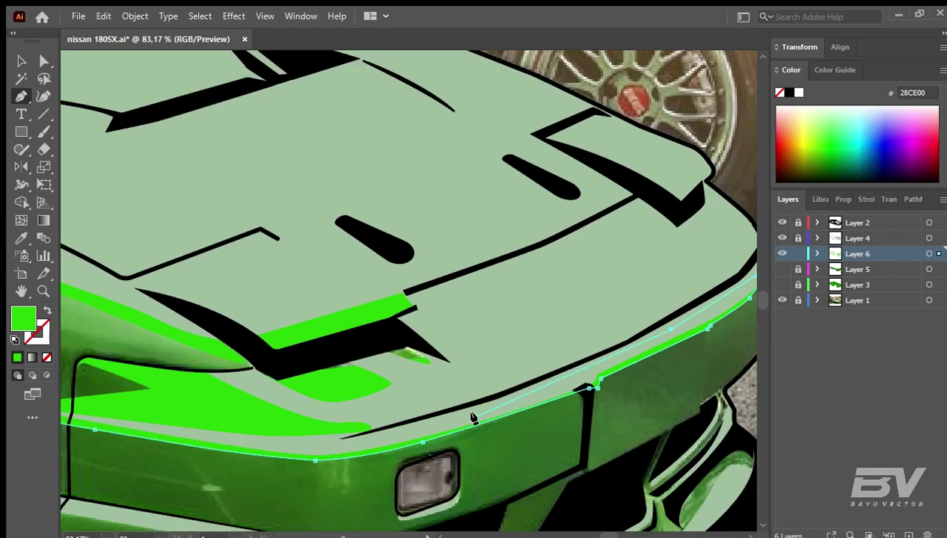
pyautogui.hscroll(-3, 470, 454)
pyautogui.click(196, 410)
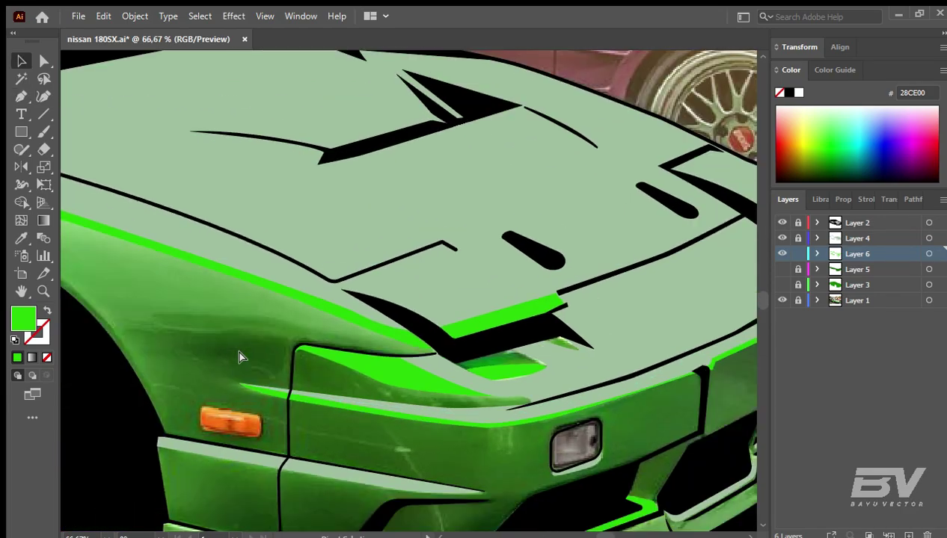
pyautogui.scroll(-5, 238, 355)
pyautogui.scroll(5, 557, 403)
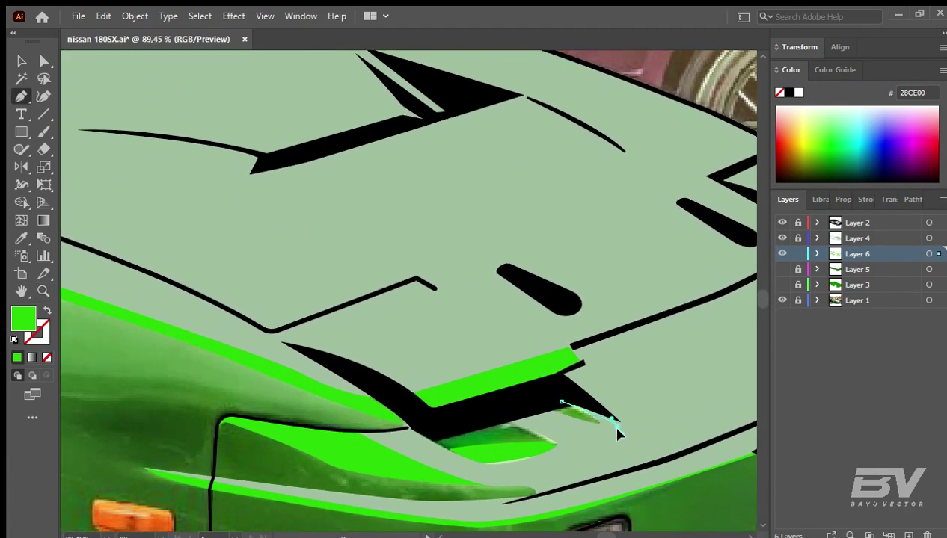
pyautogui.scroll(3, 566, 436)
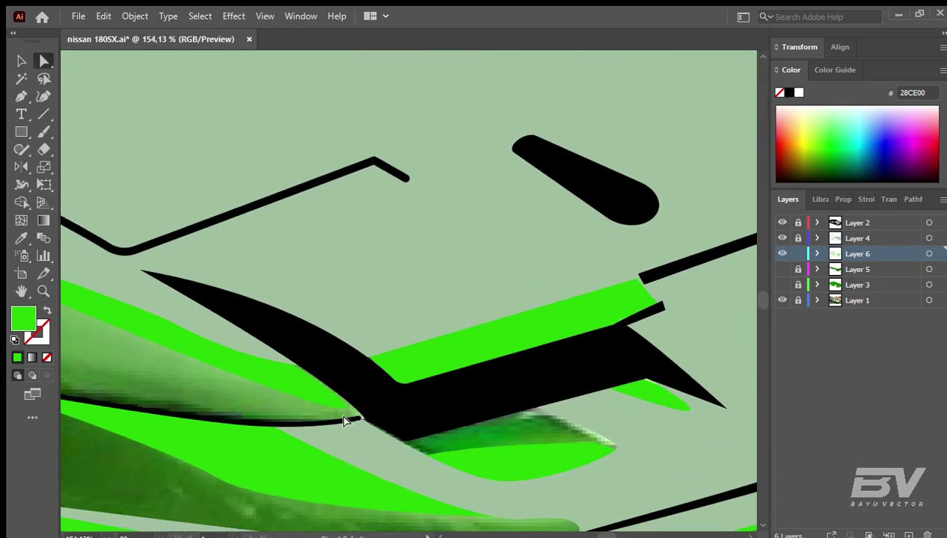
# Step: Check the green highlight beside the hood vent, then fit the whole car in view
pyautogui.click(319, 420)
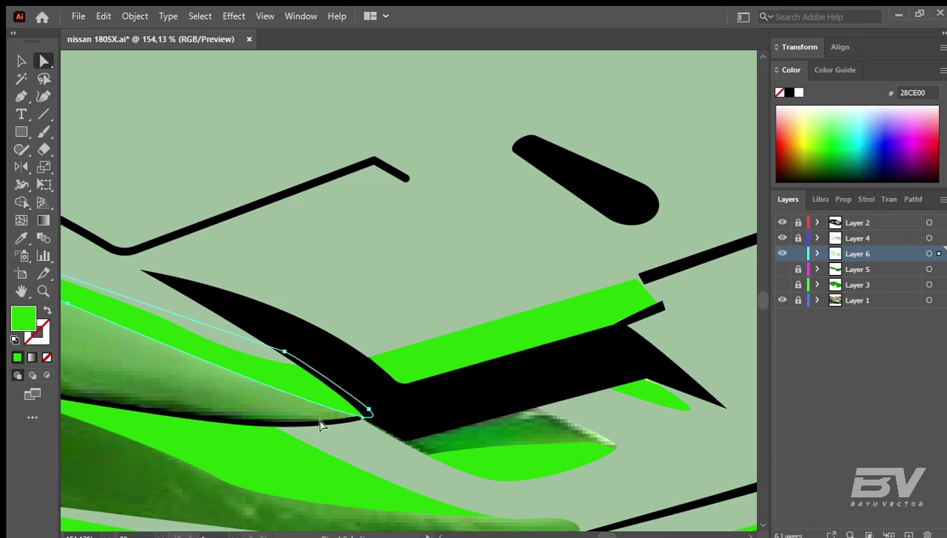
pyautogui.hotkey('ctrl', '0')
pyautogui.press('v')
pyautogui.press('z')
pyautogui.moveTo(503, 460)
pyautogui.mouseDown()
pyautogui.moveTo(579, 377)
pyautogui.moveTo(421, 397)
pyautogui.mouseUp()
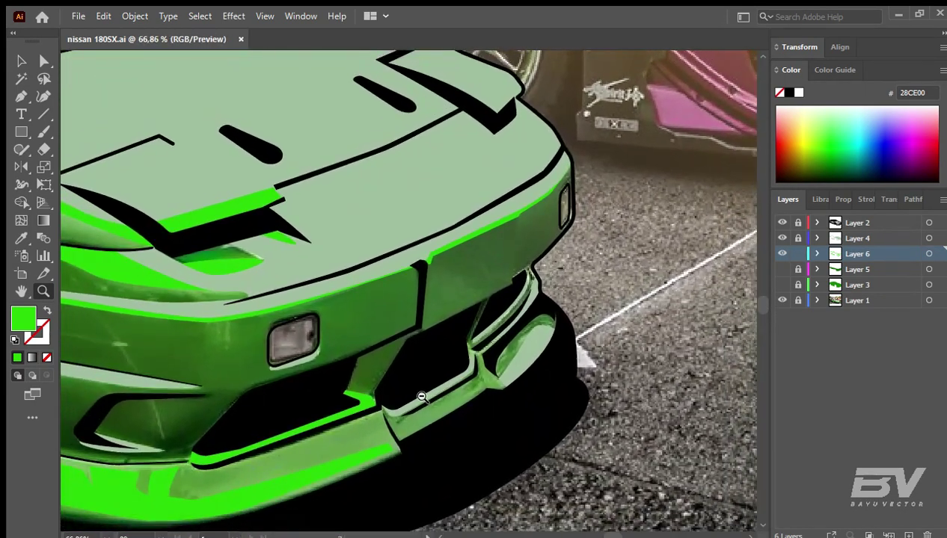
pyautogui.hotkey('ctrl', '0')
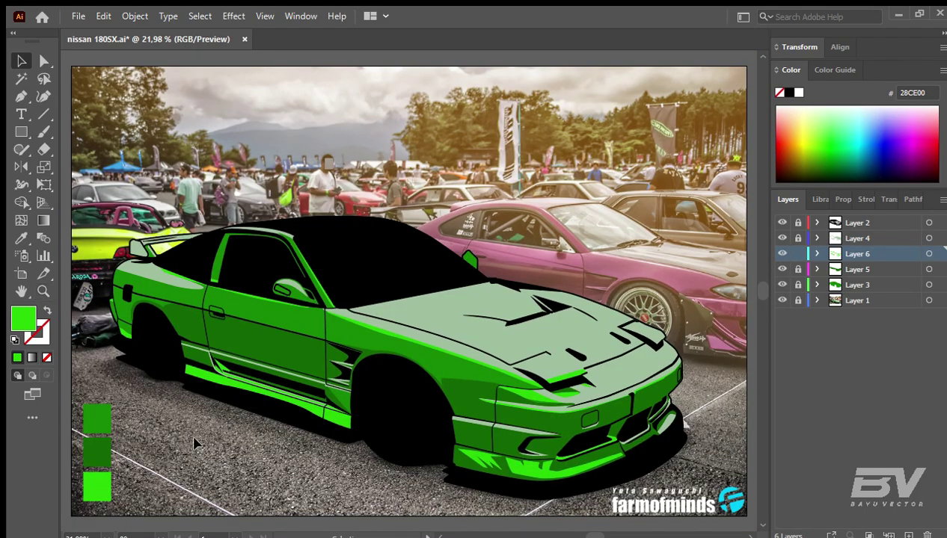
# Step: Hide Layer 5 and Layer 3 and zoom in on the fender vent
pyautogui.click(782, 269)
pyautogui.click(782, 285)
pyautogui.moveTo(213, 314); pyautogui.dragTo(319, 353)
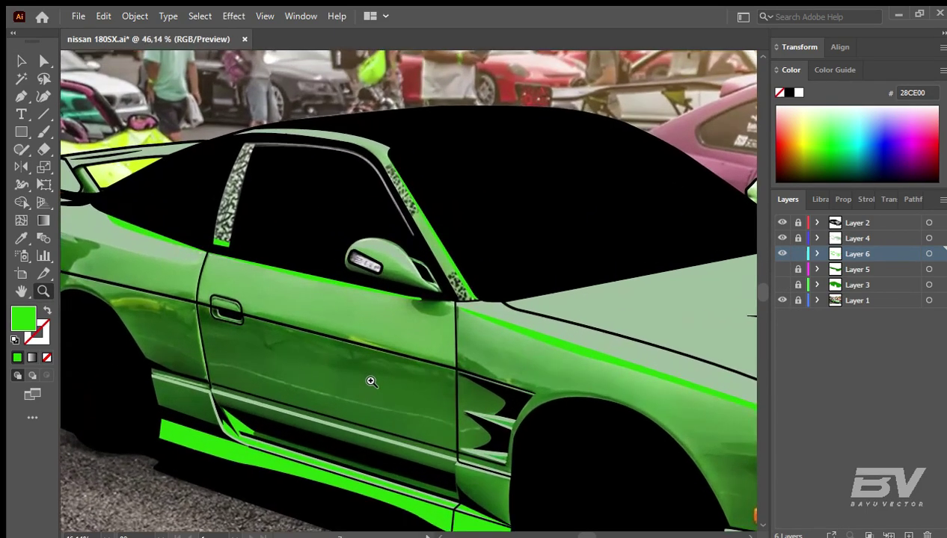
pyautogui.scroll(2, 329, 355)
pyautogui.scroll(2, 449, 397)
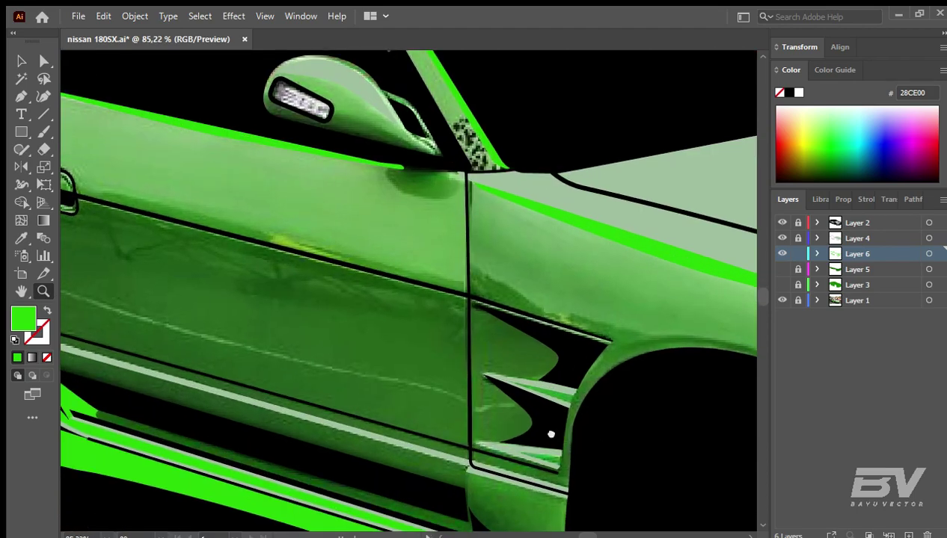
pyautogui.scroll(2, 530, 423)
# Step: Draw thin green highlight slivers in the upper and lower vent spikes
pyautogui.press('p')
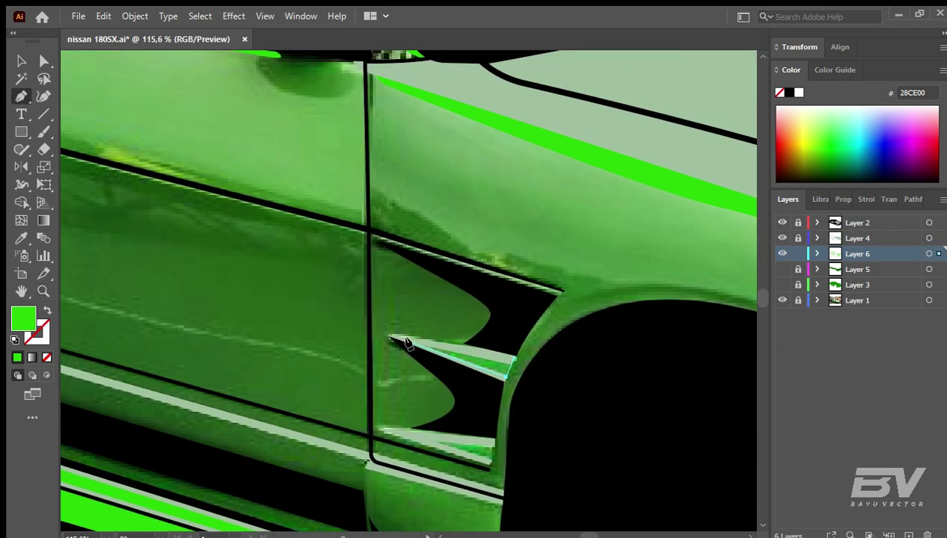
pyautogui.click(404, 341)
pyautogui.keyDown('ctrl'); pyautogui.click(505, 394); pyautogui.keyUp('ctrl')
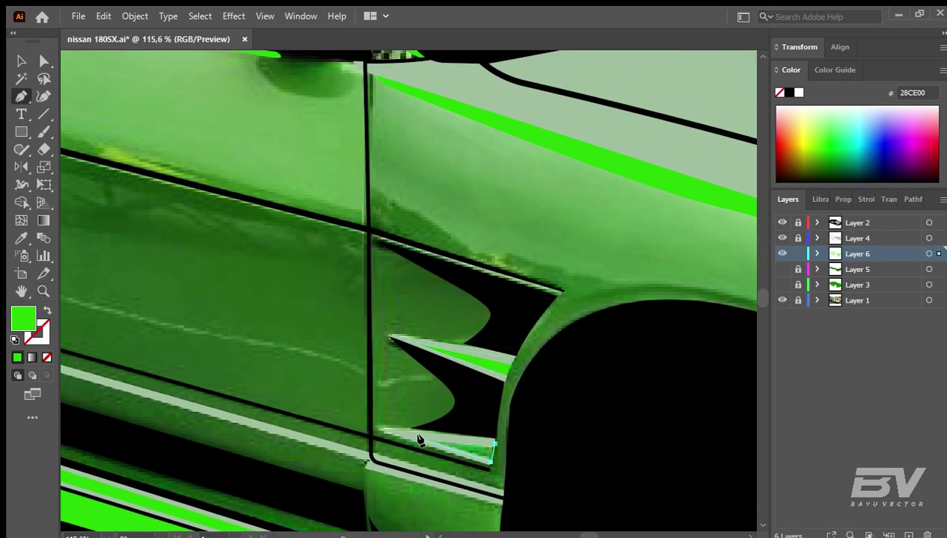
pyautogui.click(490, 443)
pyautogui.keyDown('ctrl'); pyautogui.click(528, 454); pyautogui.keyUp('ctrl')
pyautogui.scroll(-1, 528, 455)
pyautogui.scroll(2, 448, 322)
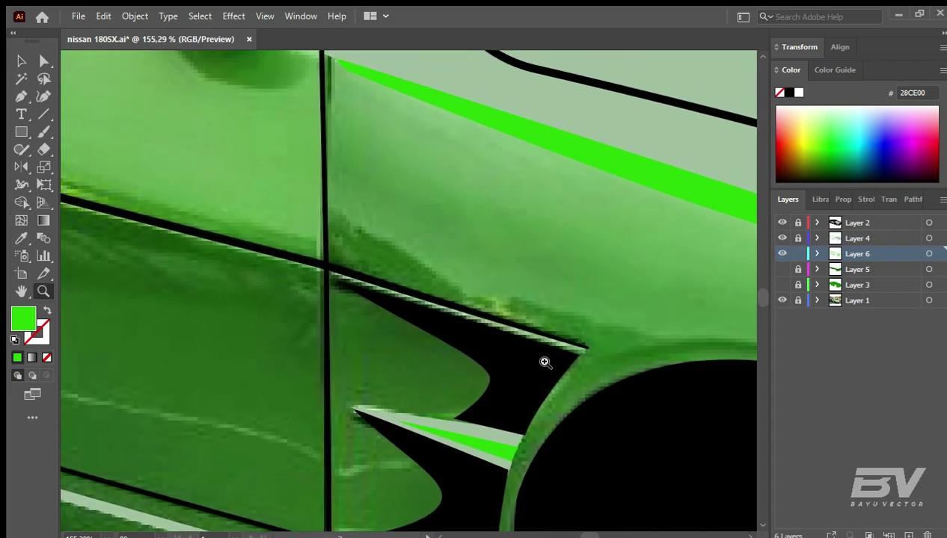
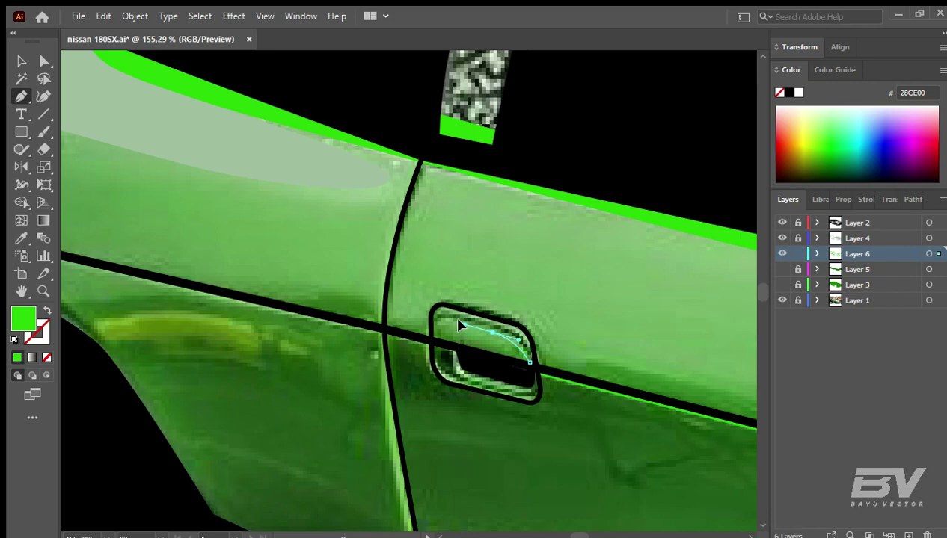
# Step: Add an anchor at the door handle's top-left corner and finish that highlight path
pyautogui.click(434, 330)
pyautogui.scroll(-1, 411, 297)
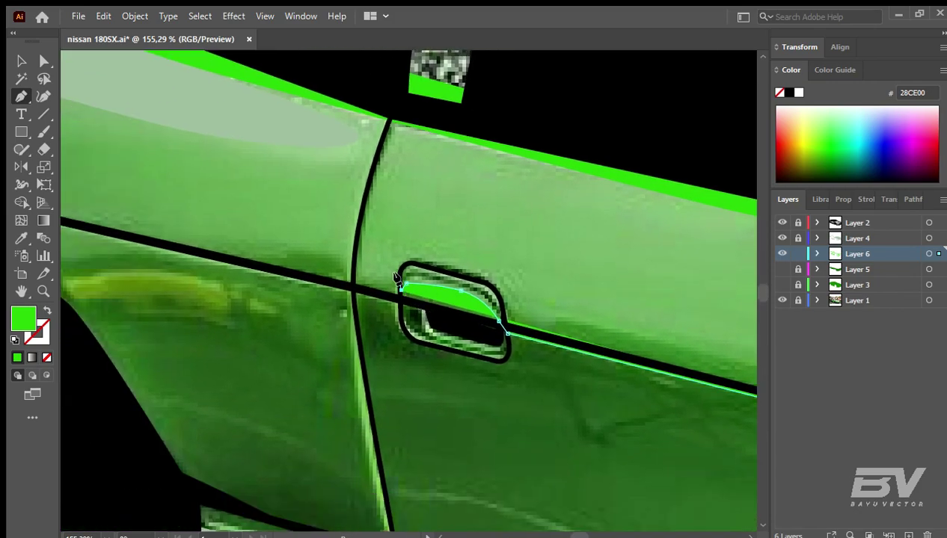
pyautogui.hscroll(5, 487, 417)
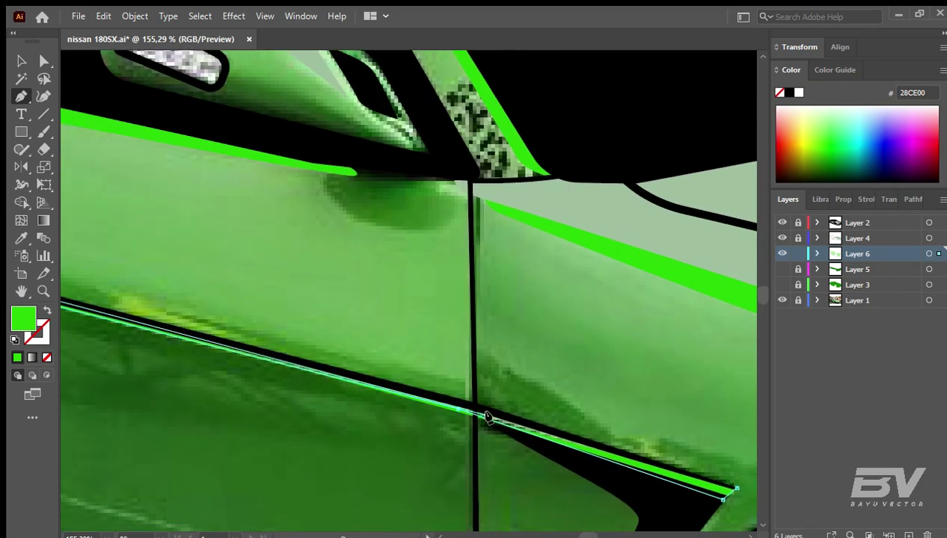
pyautogui.hscroll(3, 487, 418)
pyautogui.press('v')
pyautogui.hscroll(-5, 351, 371)
pyautogui.hscroll(-2, 416, 381)
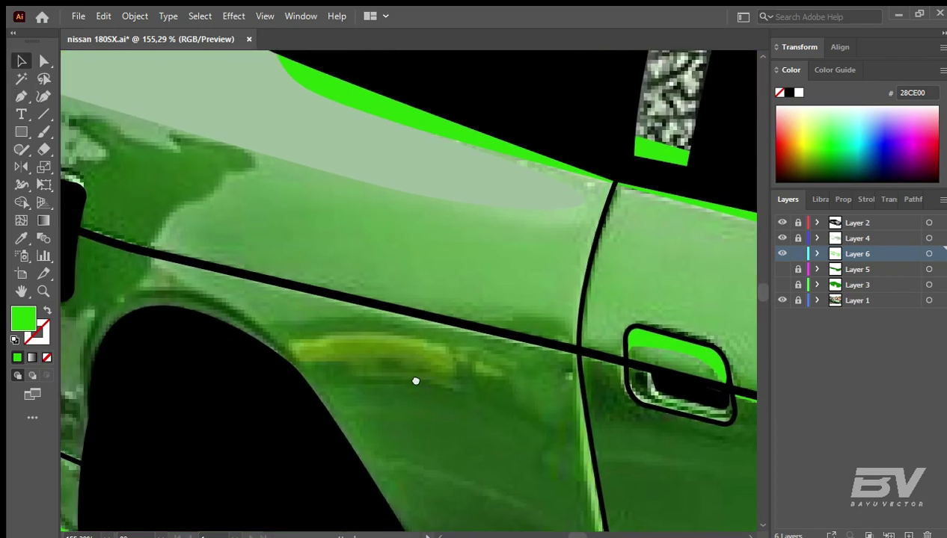
pyautogui.hscroll(1, 416, 382)
pyautogui.scroll(-1, 415, 382)
# Step: Trace a closed green highlight shape along the rear fender body line
pyautogui.press('p')
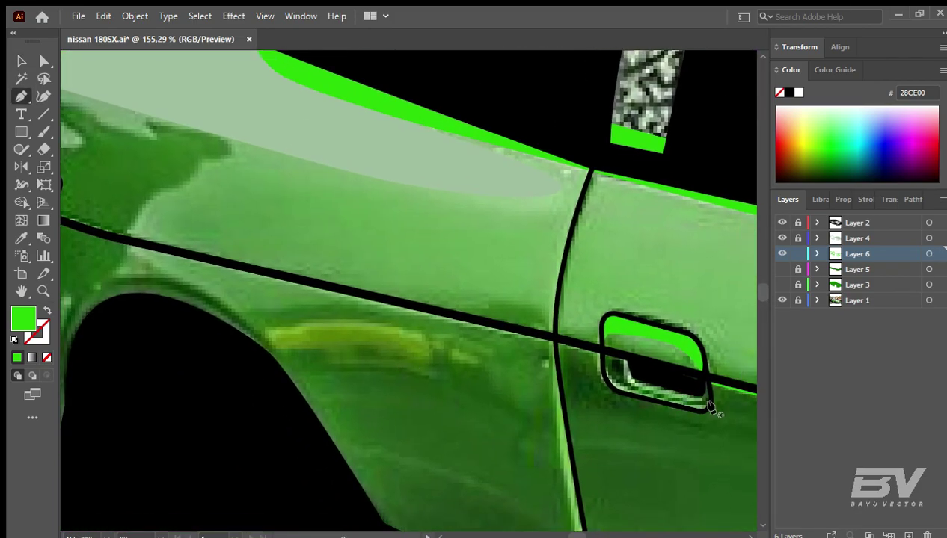
pyautogui.hscroll(-3, 612, 384)
pyautogui.scroll(1, 612, 385)
pyautogui.hscroll(-1, 623, 370)
pyautogui.click(457, 323)
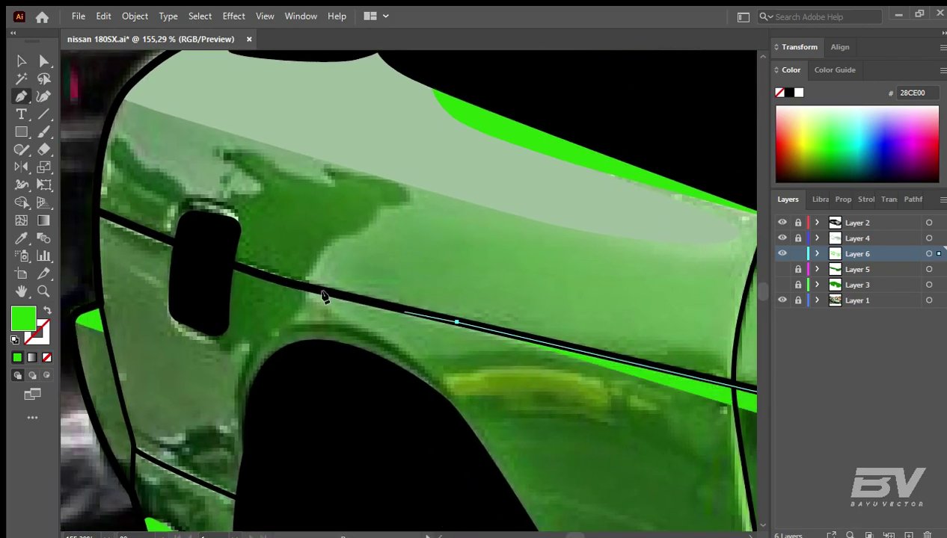
pyautogui.moveTo(277, 280); pyautogui.dragTo(261, 275)
pyautogui.click(177, 253)
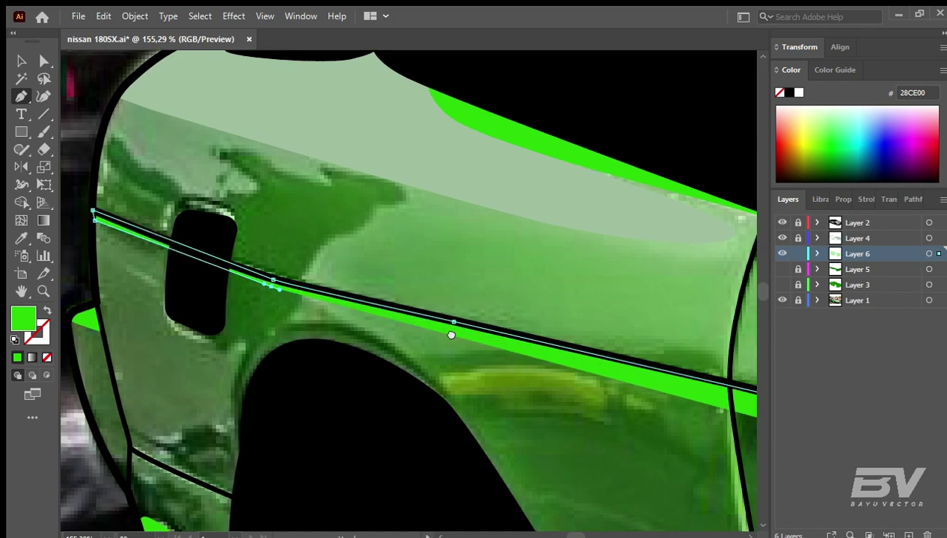
# Step: Trace a highlight along the body line, curving around and under the door handle
pyautogui.hscroll(3, 309, 285)
pyautogui.scroll(-1, 309, 286)
pyautogui.hscroll(3, 308, 286)
pyautogui.click(482, 310)
pyautogui.click(587, 365)
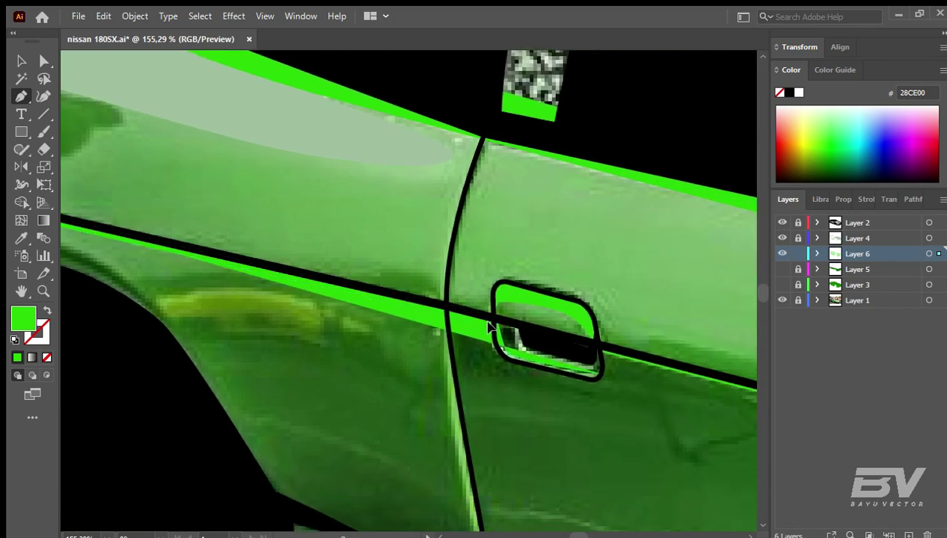
pyautogui.hscroll(3, 359, 334)
pyautogui.moveTo(361, 329); pyautogui.dragTo(384, 336)
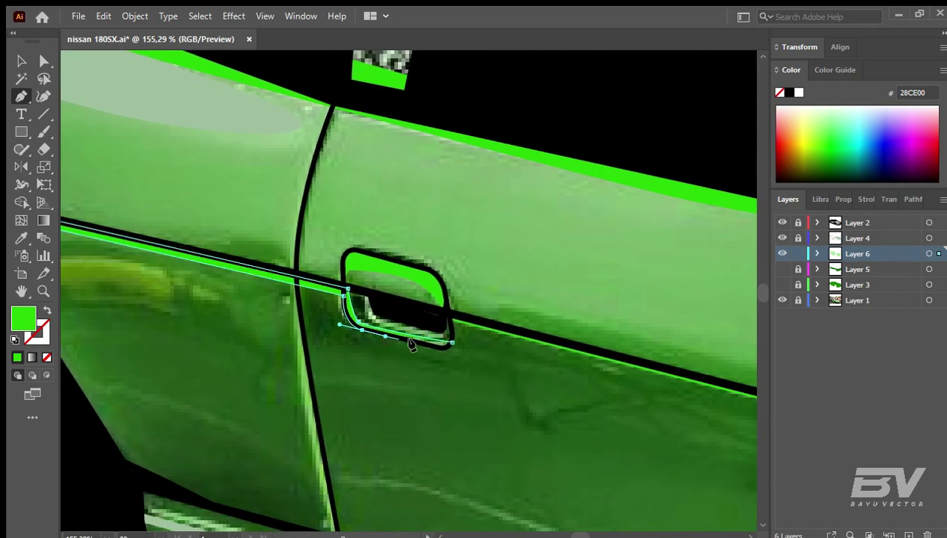
pyautogui.keyDown('ctrl'); pyautogui.click(473, 342); pyautogui.keyUp('ctrl')
# Step: Check the door handle and rear fender highlight paths, then view the whole car
pyautogui.hotkey('ctrl', '0')
pyautogui.moveTo(193, 290)
pyautogui.mouseDown()
pyautogui.moveTo(461, 387)
pyautogui.moveTo(590, 463)
pyautogui.mouseUp()
pyautogui.press('a')
pyautogui.click(319, 433)
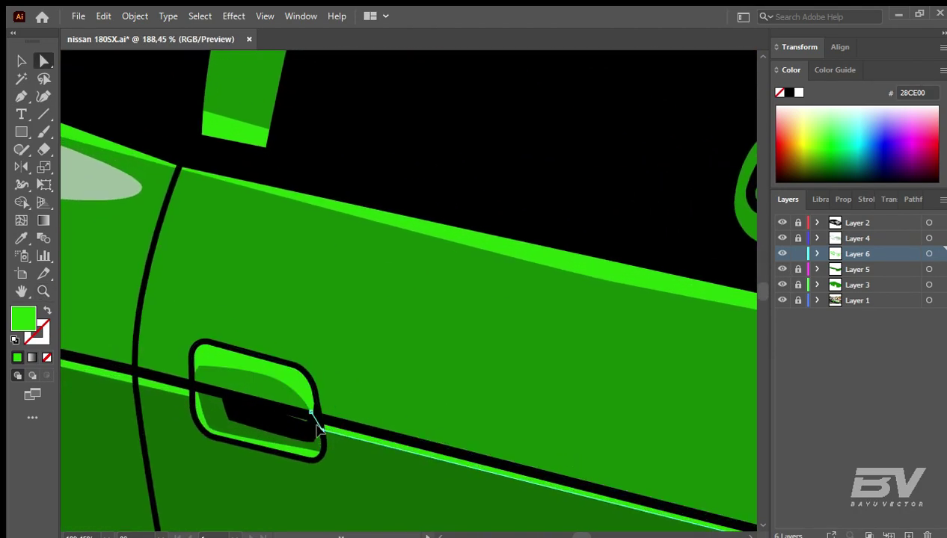
pyautogui.scroll(-3, 224, 317)
pyautogui.hscroll(5, 448, 359)
pyautogui.moveTo(583, 406)
pyautogui.mouseDown()
pyautogui.moveTo(226, 338)
pyautogui.moveTo(575, 402)
pyautogui.mouseUp()
pyautogui.moveTo(271, 310)
pyautogui.mouseDown()
pyautogui.moveTo(167, 300)
pyautogui.moveTo(307, 334)
pyautogui.mouseUp()
pyautogui.click(350, 349)
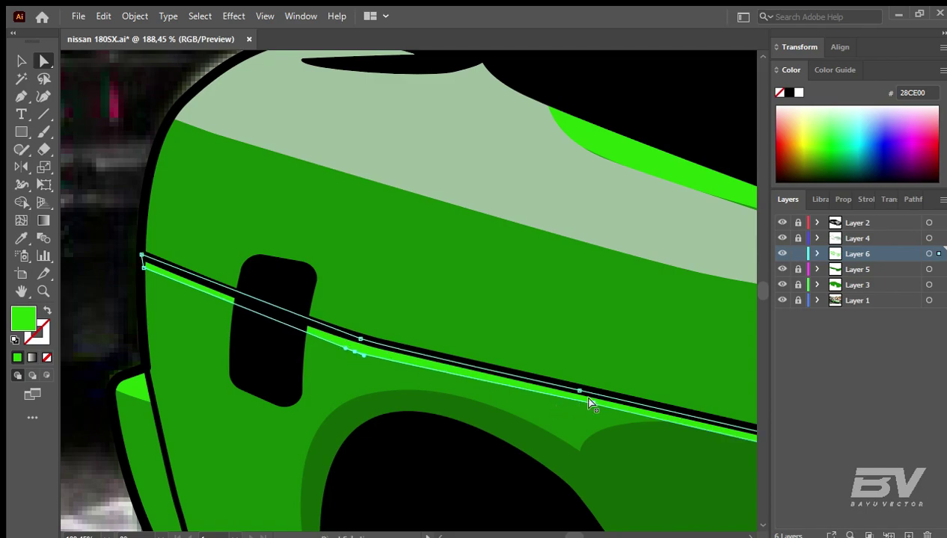
pyautogui.hotkey('ctrl', '0')
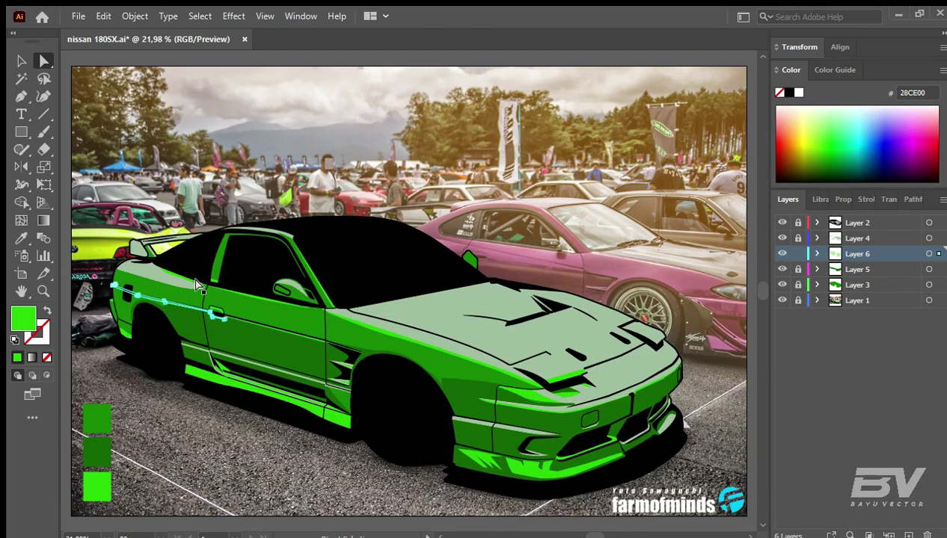
# Step: Save the illustration and check the windshield and hood area
pyautogui.hotkey('ctrl', 's')
pyautogui.press('z')
pyautogui.moveTo(264, 323); pyautogui.dragTo(387, 327)
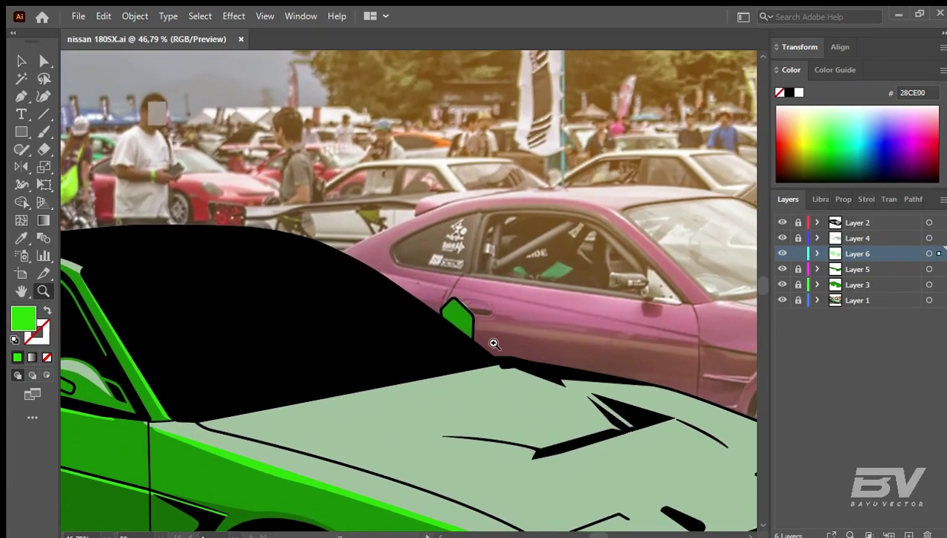
pyautogui.hotkey('ctrl', '0')
# Step: Hide Layer 3 and unlock Layer 4 as the drawing layer for the mirror
pyautogui.click(781, 253)
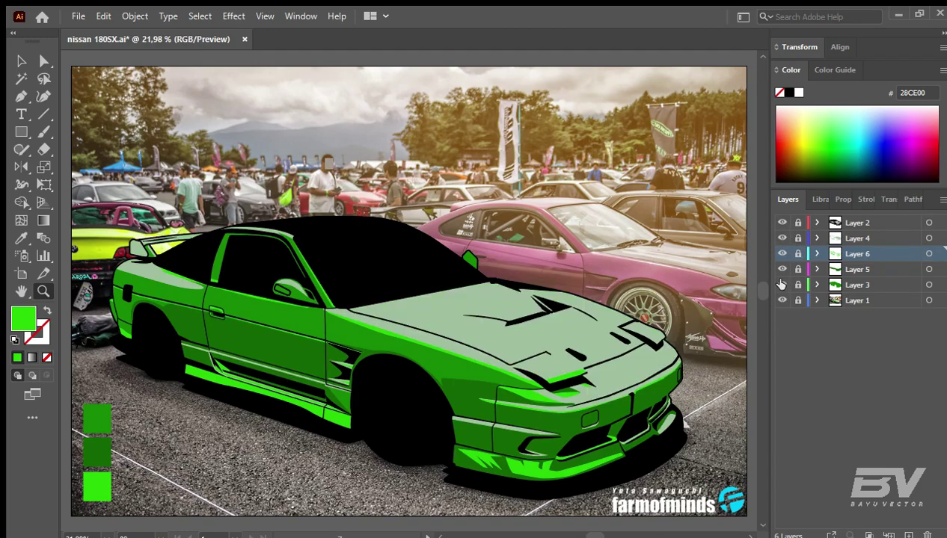
pyautogui.click(781, 285)
pyautogui.click(784, 237)
pyautogui.moveTo(482, 232); pyautogui.dragTo(591, 317)
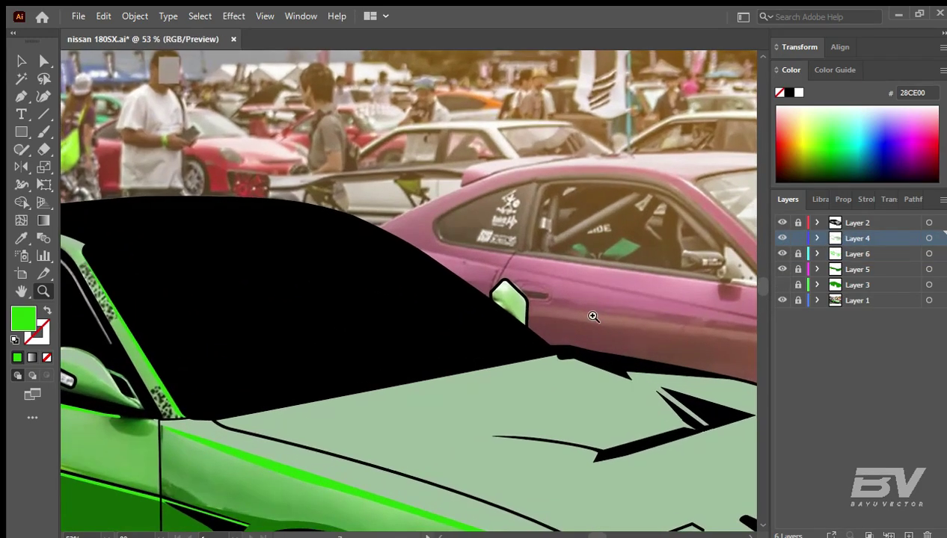
# Step: Trace the side mirror highlight shape and fill it with the pale hood green
pyautogui.press('p')
pyautogui.click(453, 411)
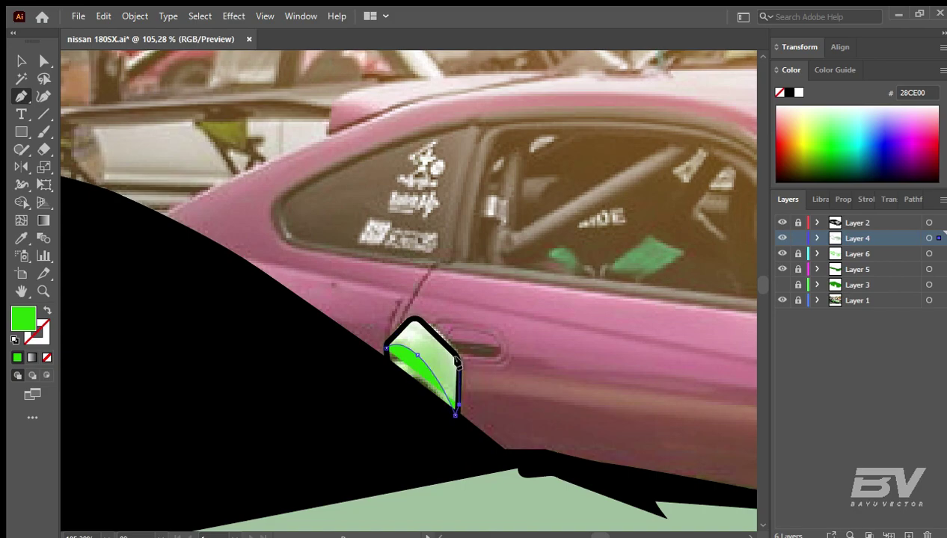
pyautogui.click(457, 361)
pyautogui.click(449, 347)
pyautogui.click(416, 319)
pyautogui.click(381, 347)
pyautogui.press('i')
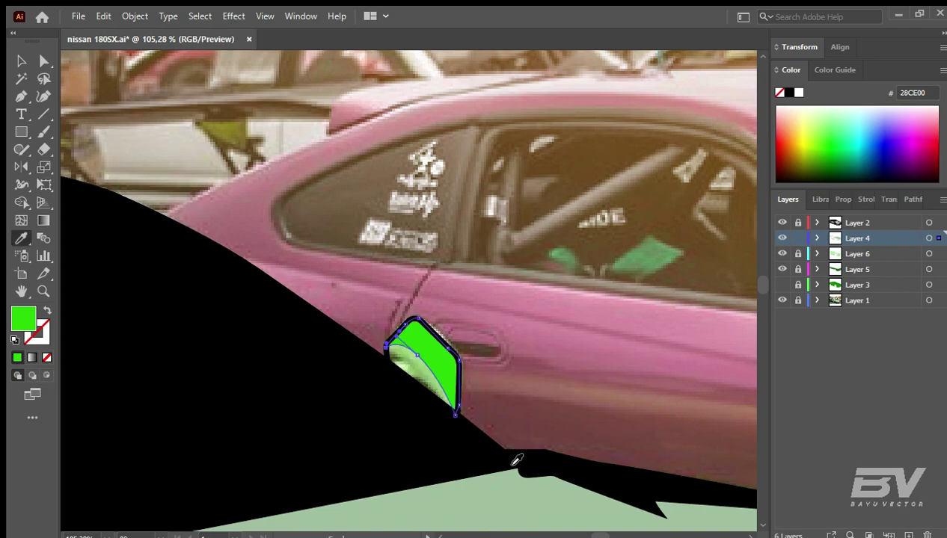
pyautogui.click(510, 486)
# Step: Show Layer 3 again and zoom in on the car door and fender
pyautogui.press('v')
pyautogui.hotkey('ctrl', '0')
pyautogui.click(782, 285)
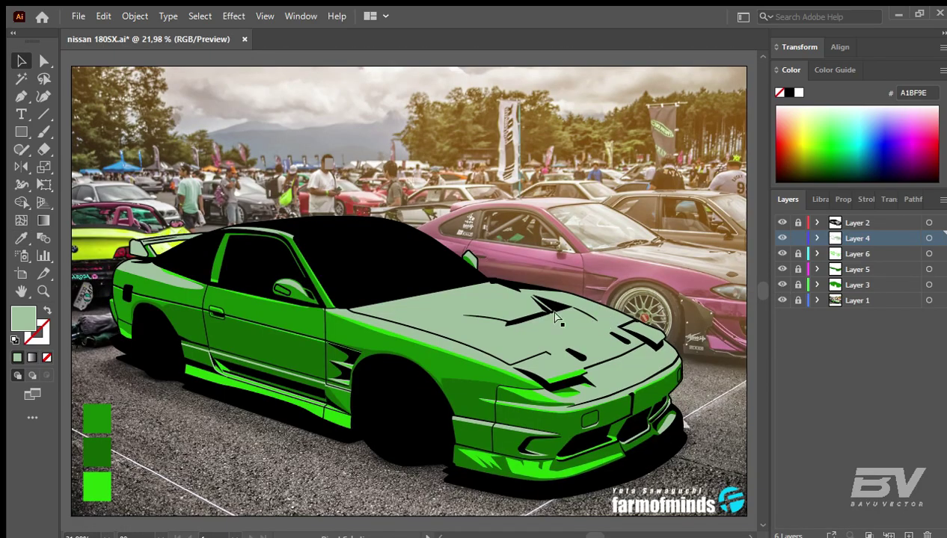
pyautogui.press('z')
pyautogui.moveTo(557, 318)
pyautogui.mouseDown()
pyautogui.moveTo(560, 412)
pyautogui.moveTo(383, 370)
pyautogui.moveTo(414, 338)
pyautogui.moveTo(471, 365)
pyautogui.moveTo(404, 366)
pyautogui.mouseUp()
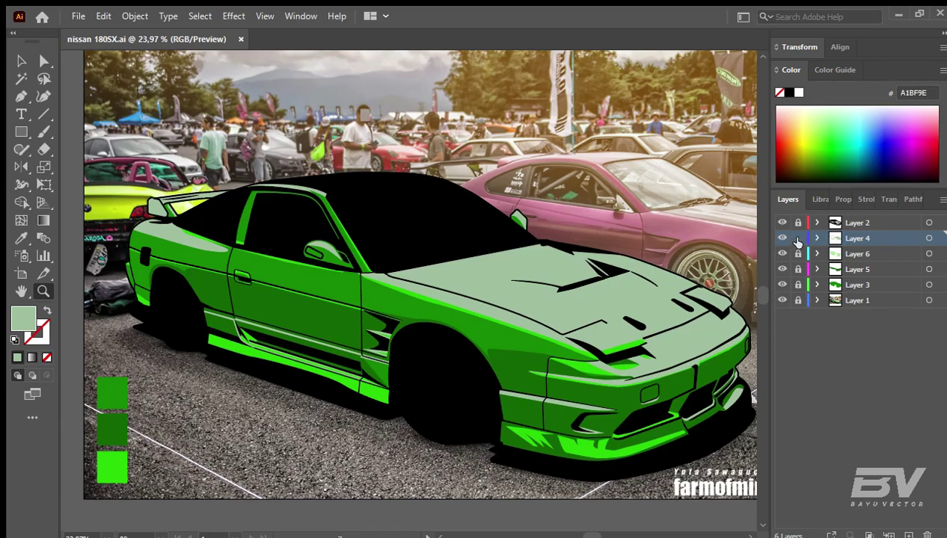
# Step: Start a hood vent highlight and fill it with the bright stripe green
pyautogui.hotkey('ctrl', '0')
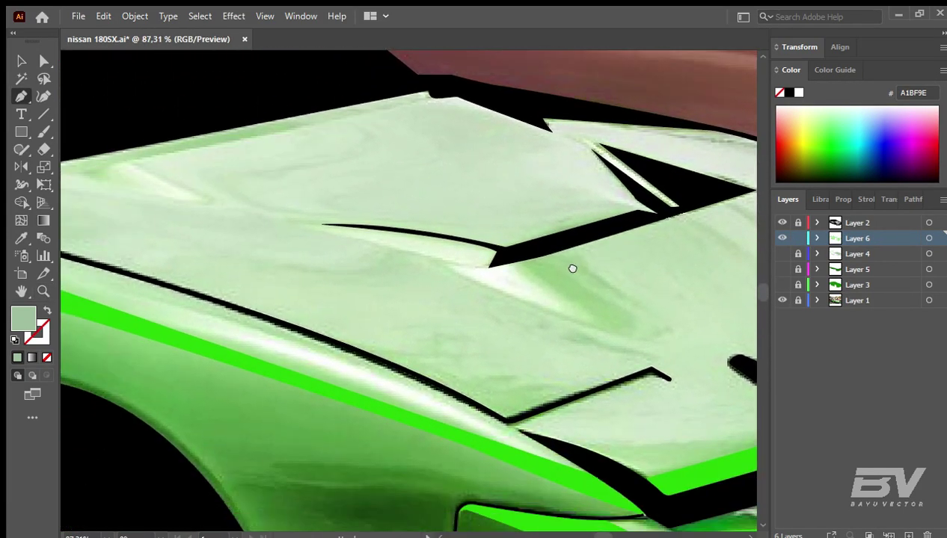
pyautogui.moveTo(486, 392); pyautogui.dragTo(396, 329)
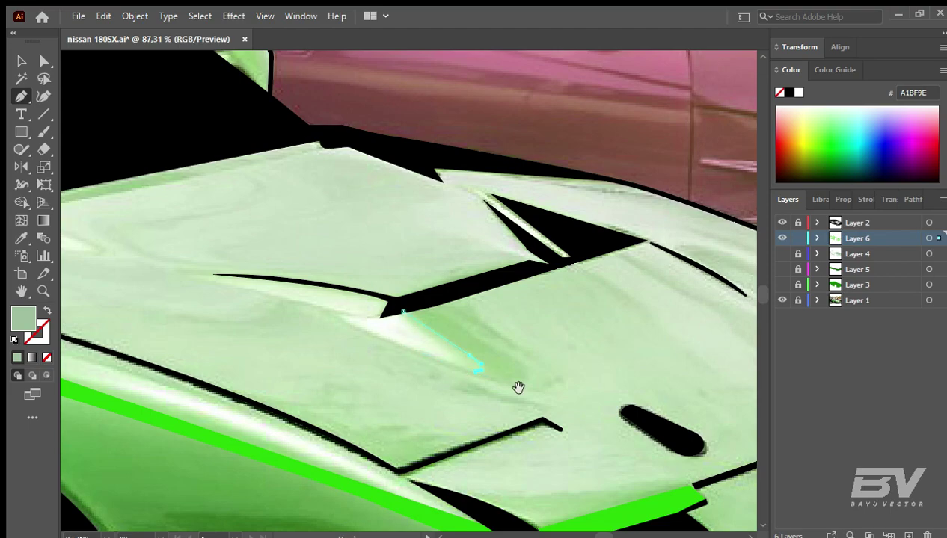
pyautogui.moveTo(518, 388); pyautogui.dragTo(465, 338)
pyautogui.click(324, 281)
pyautogui.press('i')
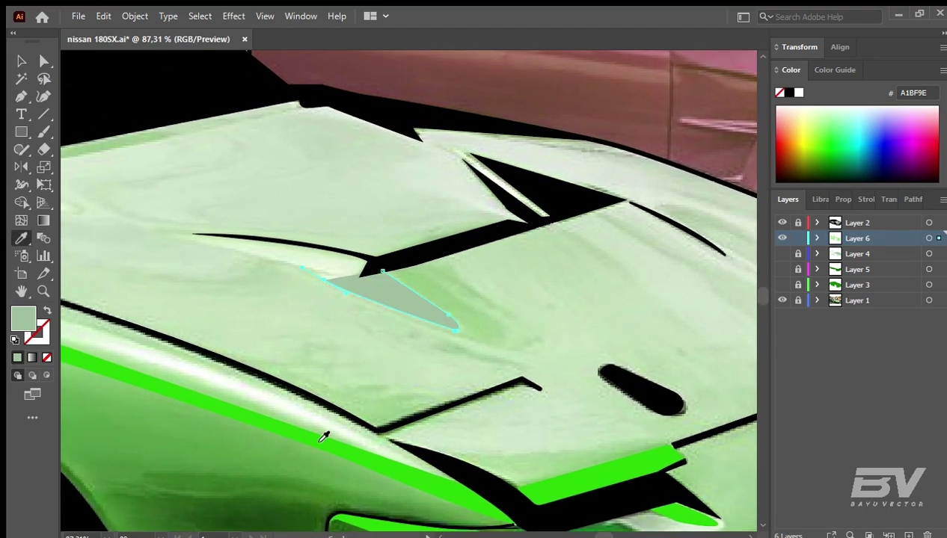
pyautogui.click(322, 441)
# Step: Complete the curved hood vent highlight shape and deselect it
pyautogui.press('p')
pyautogui.moveTo(494, 345); pyautogui.dragTo(515, 329)
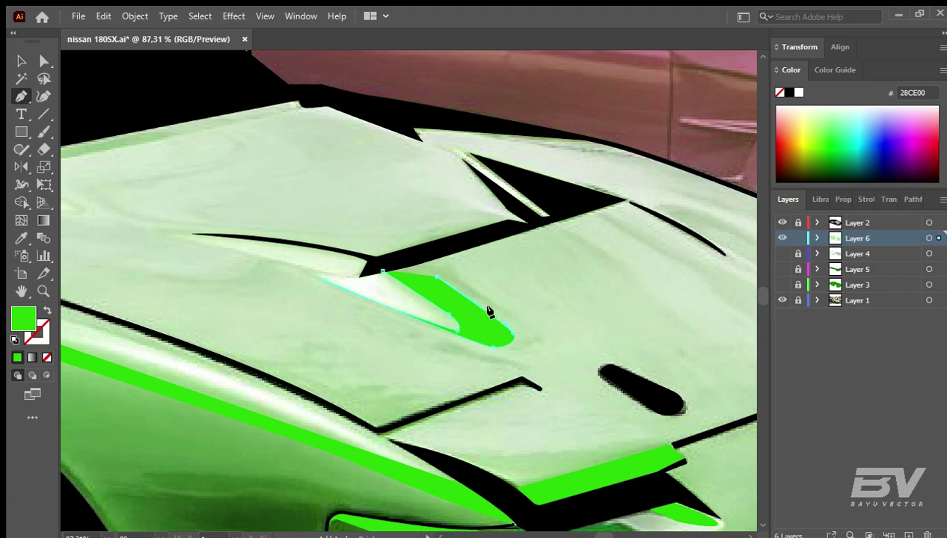
pyautogui.click(446, 254)
pyautogui.click(380, 273)
pyautogui.keyDown('ctrl'); pyautogui.click(516, 327); pyautogui.keyUp('ctrl')
# Step: Trace a second highlight from the vent tip along the black stripe edge and thin hood line
pyautogui.scroll(3, 596, 376)
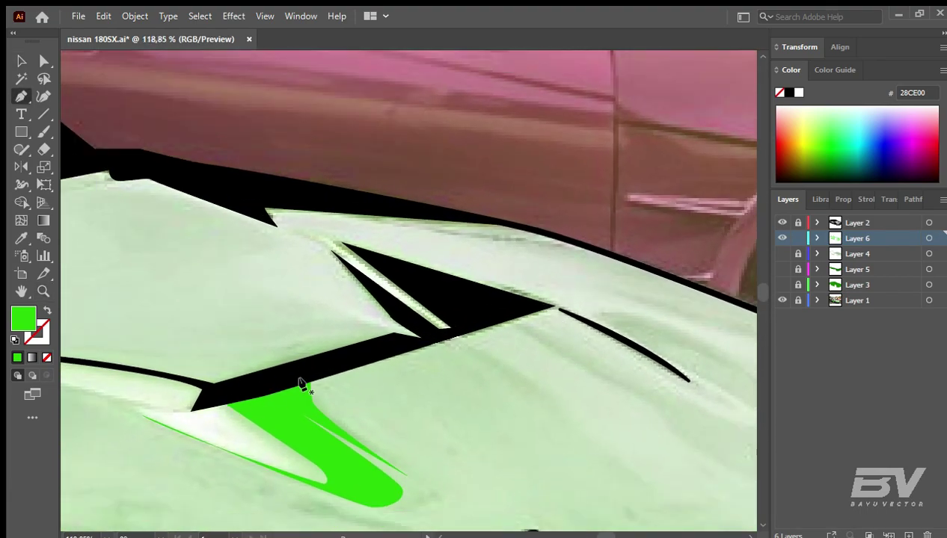
pyautogui.click(330, 239)
pyautogui.click(309, 358)
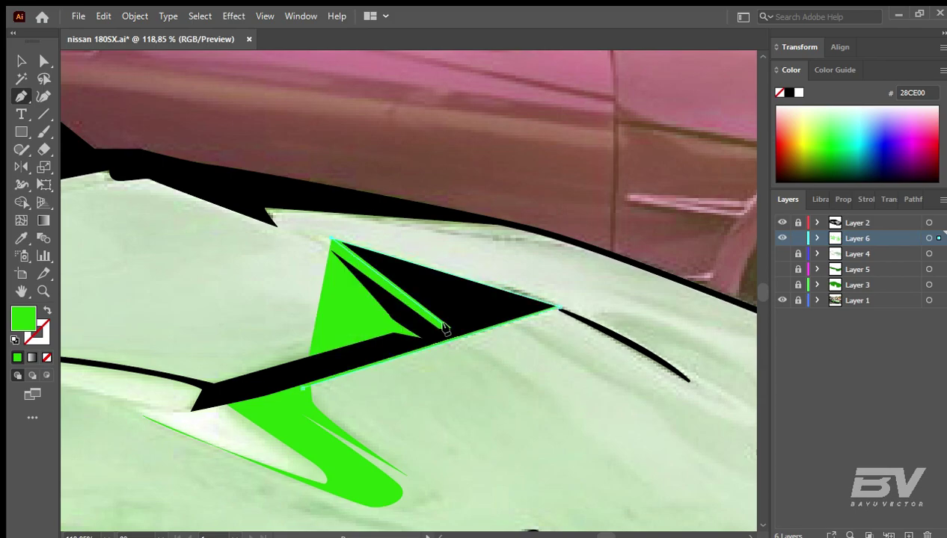
pyautogui.click(411, 335)
pyautogui.moveTo(237, 390); pyautogui.dragTo(374, 364)
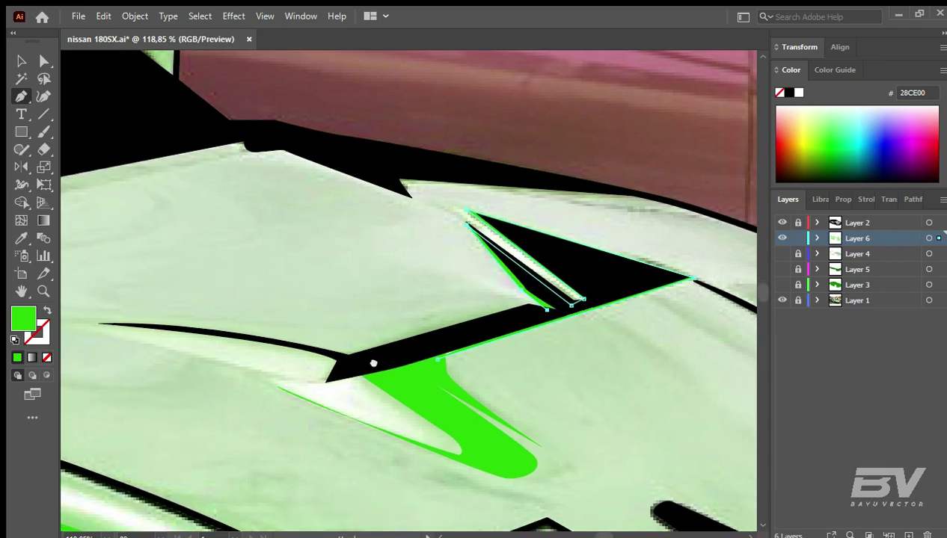
pyautogui.moveTo(435, 360); pyautogui.dragTo(566, 352)
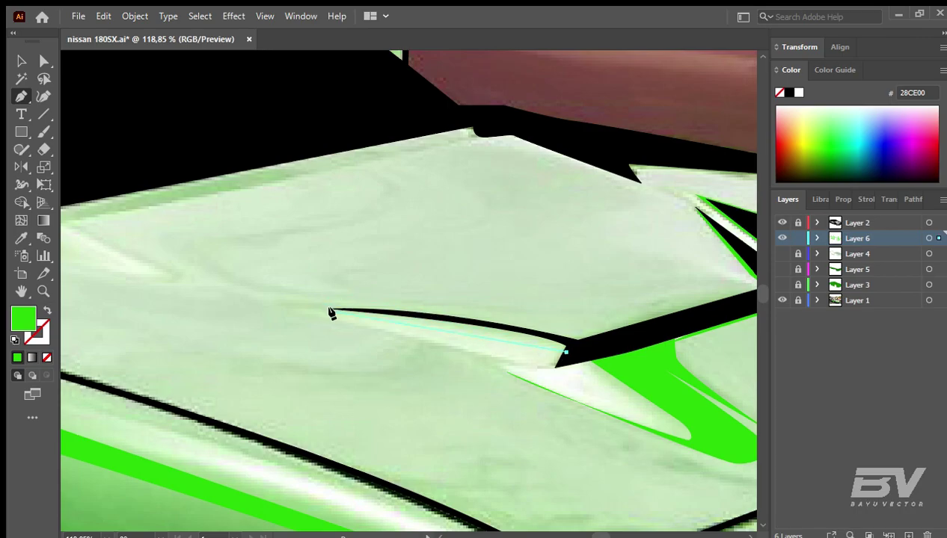
pyautogui.click(181, 302)
pyautogui.moveTo(570, 343); pyautogui.dragTo(658, 373)
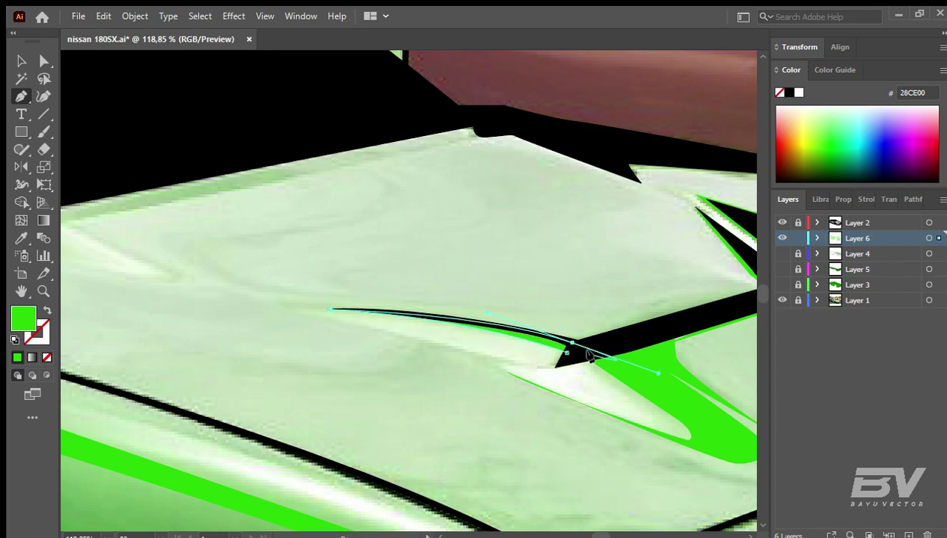
# Step: Close the green highlight near the front vent and deselect it
pyautogui.scroll(-10, 348, 359)
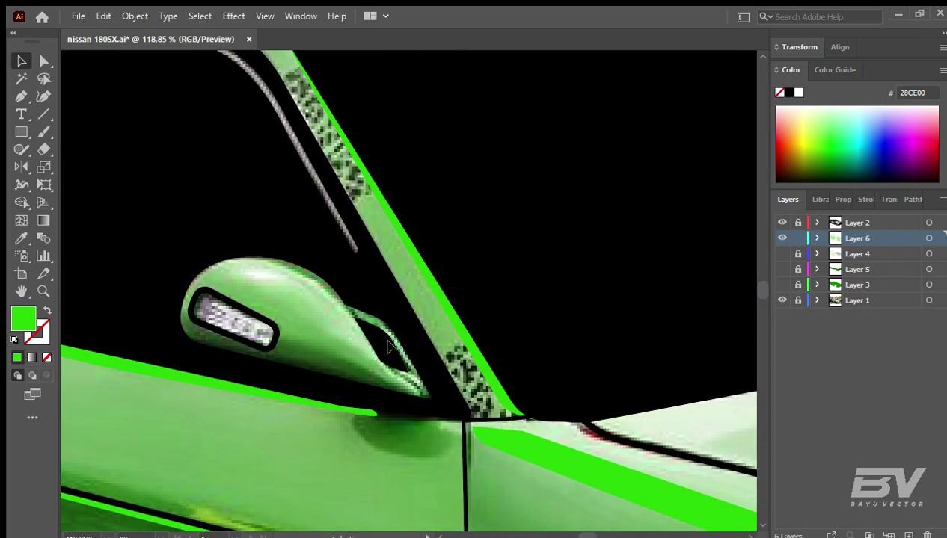
pyautogui.scroll(4, 575, 327)
pyautogui.scroll(4, 581, 412)
pyautogui.press('p')
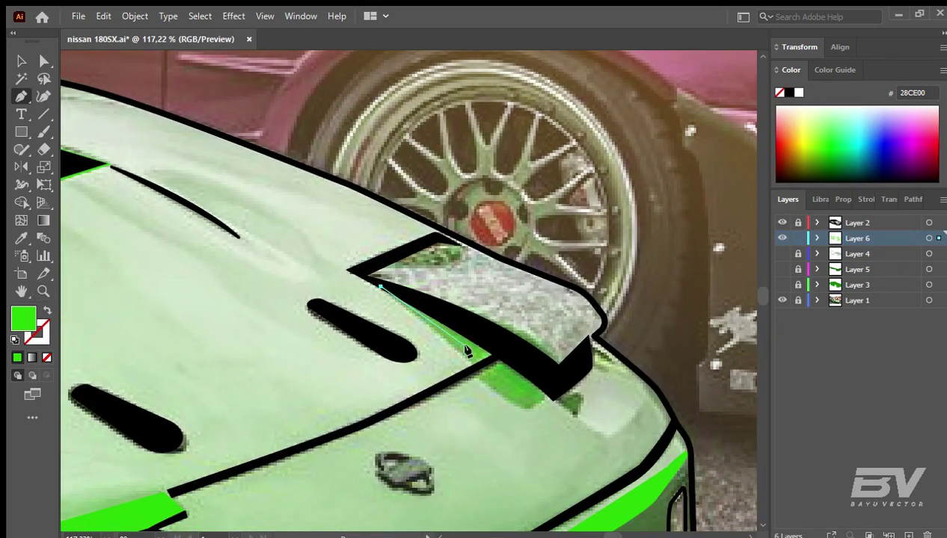
pyautogui.click(521, 411)
pyautogui.click(381, 287)
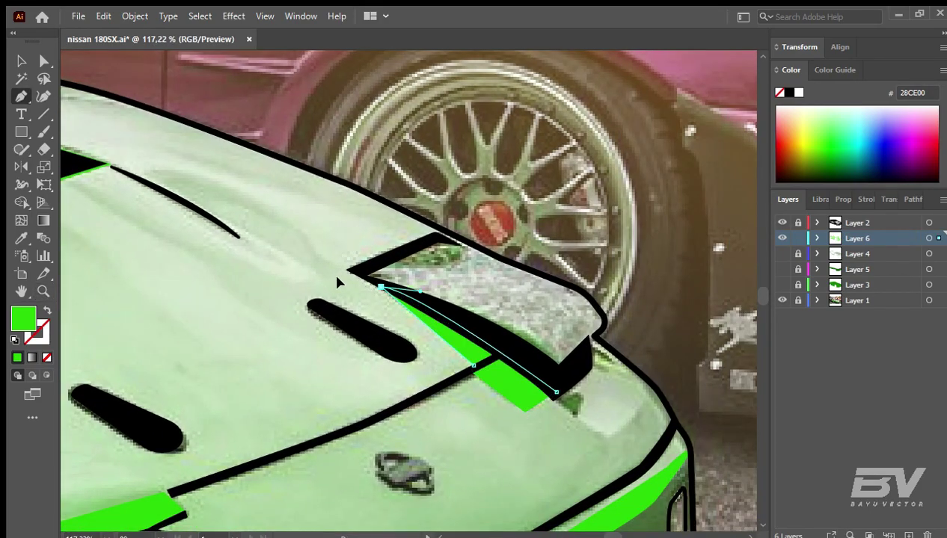
pyautogui.scroll(3, 533, 433)
pyautogui.click(532, 433)
pyautogui.press('v')
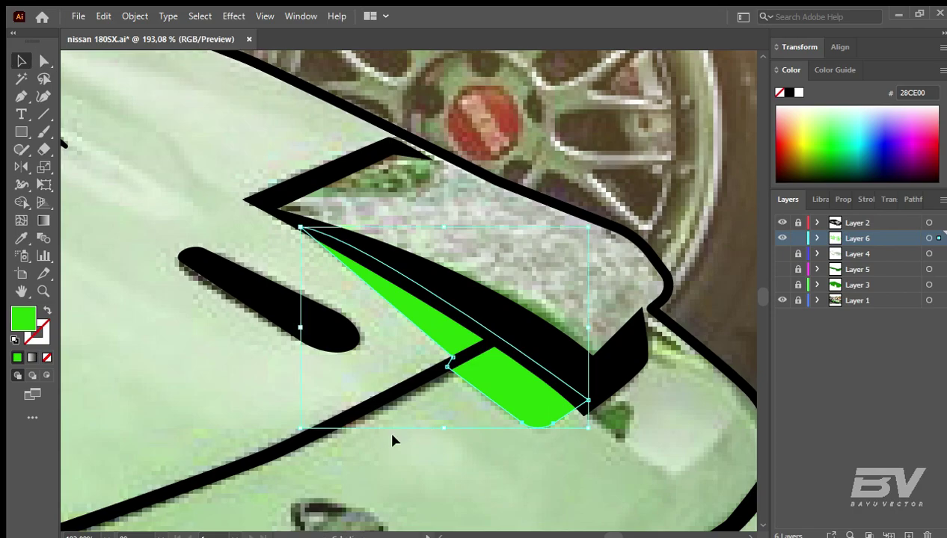
pyautogui.click(393, 438)
# Step: Zoom onto the hood and draw the black crease line, then deselect it
pyautogui.moveTo(585, 465); pyautogui.dragTo(473, 446)
pyautogui.scroll(-5, 473, 447)
pyautogui.press('z')
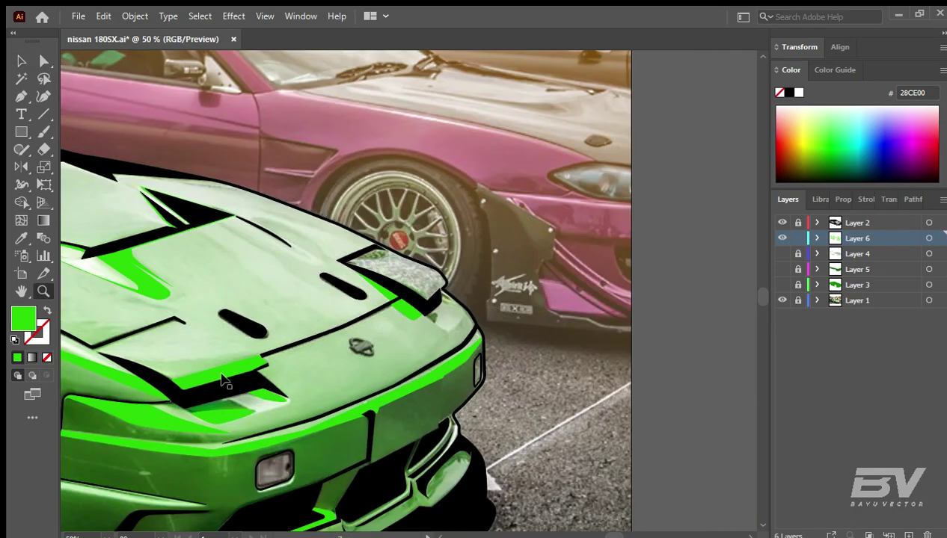
pyautogui.click(420, 392)
pyautogui.press('p')
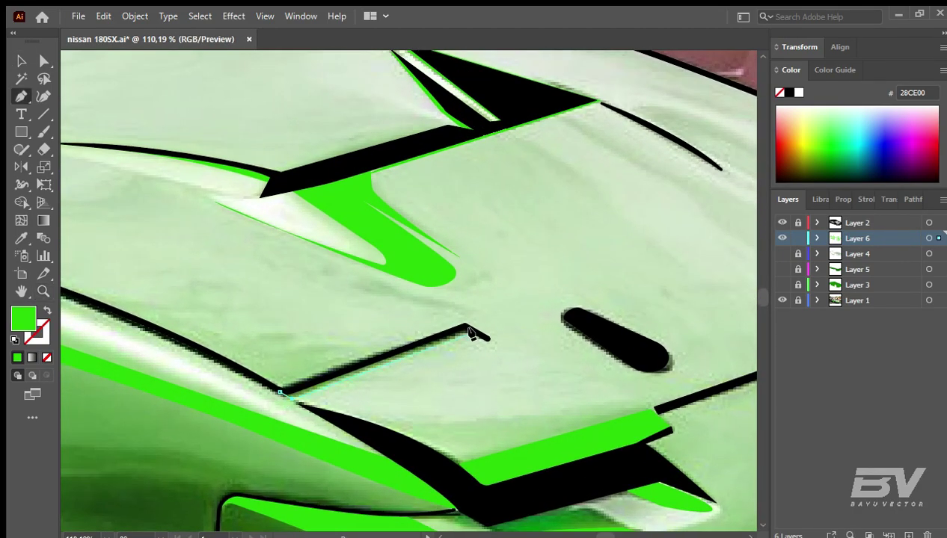
pyautogui.click(464, 327)
pyautogui.keyDown('ctrl'); pyautogui.click(303, 305); pyautogui.keyUp('ctrl')
# Step: Draw a closed green strip filling the gap beside the rear spoiler
pyautogui.scroll(-5, 303, 305)
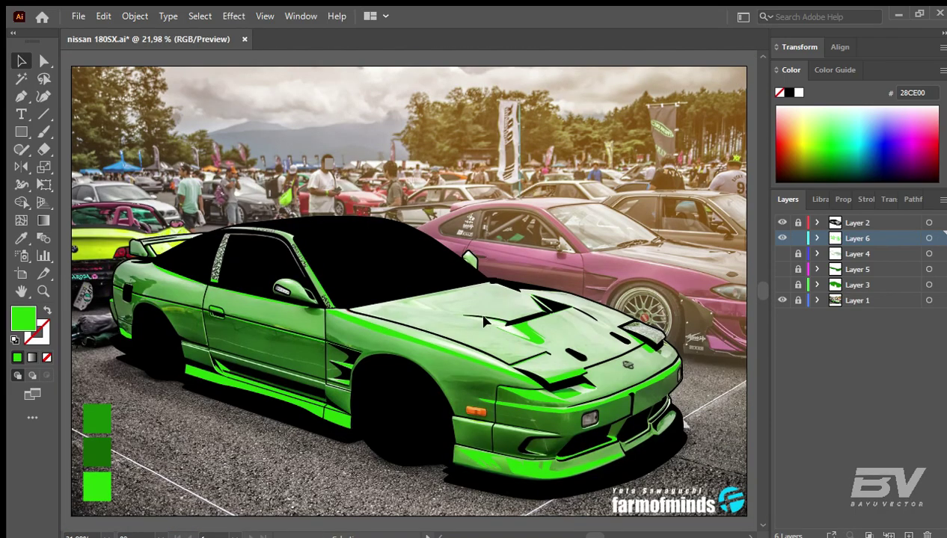
pyautogui.press('z')
pyautogui.scroll(3, 477, 338)
pyautogui.scroll(1, 477, 338)
pyautogui.scroll(-1, 477, 338)
pyautogui.scroll(-3, 550, 386)
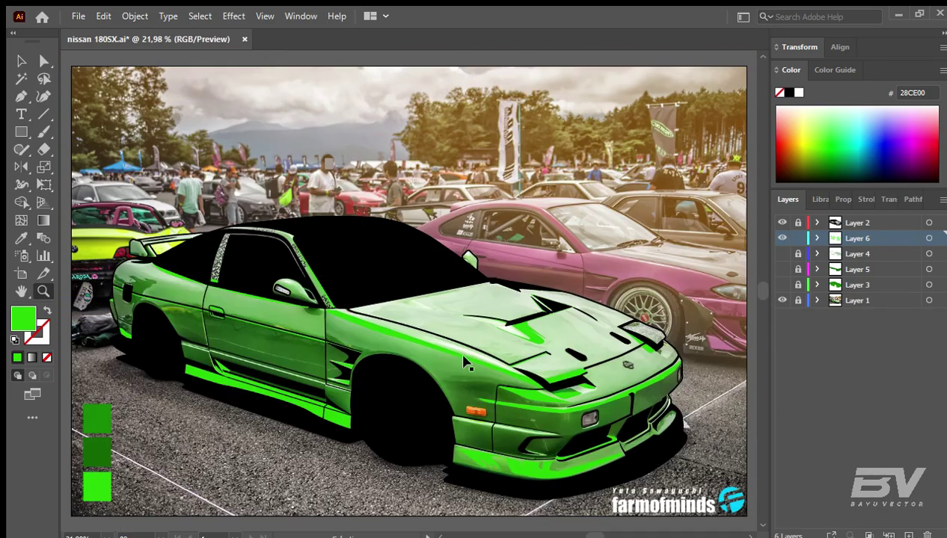
pyautogui.scroll(4, 532, 395)
pyautogui.scroll(1, 397, 415)
pyautogui.press('p')
pyautogui.click(306, 379)
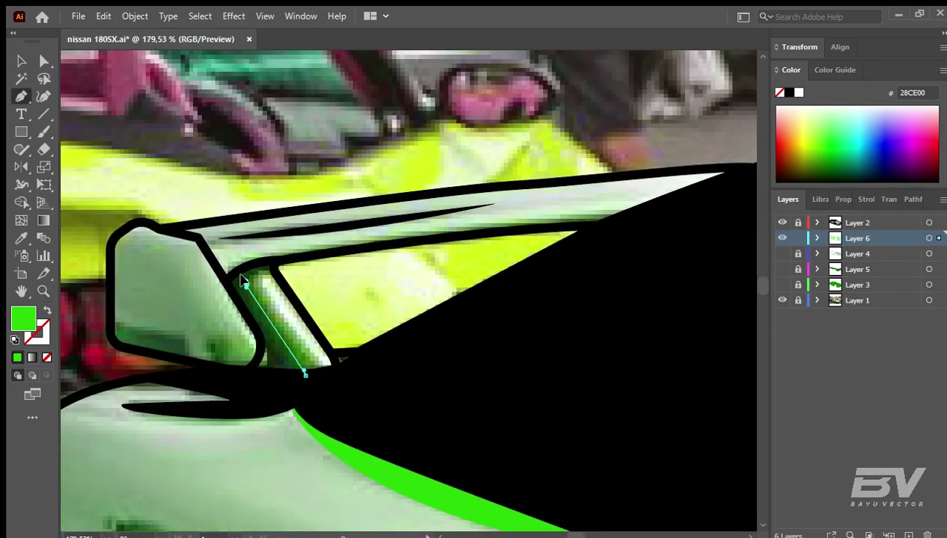
pyautogui.click(266, 271)
pyautogui.click(335, 368)
pyautogui.click(307, 379)
pyautogui.press('v')
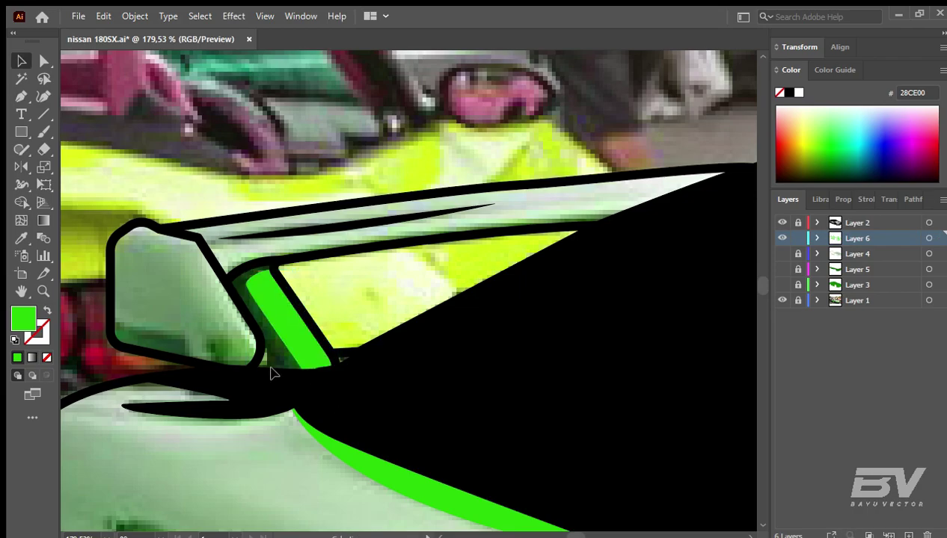
# Step: Select all of Layer 4's artwork and recolour it dark green #178700 with the Eyedropper
pyautogui.scroll(-2, 265, 370)
pyautogui.hotkey('ctrl', '0')
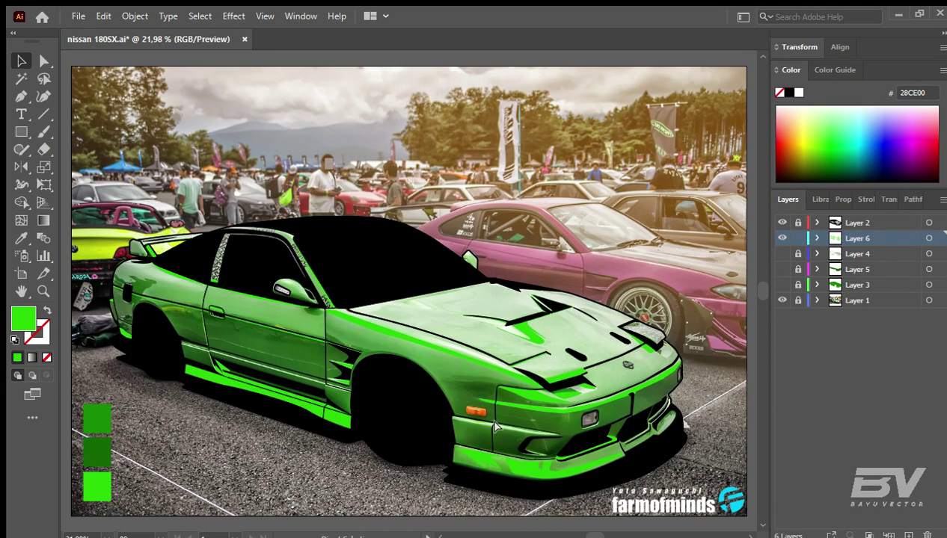
pyautogui.press('z')
pyautogui.moveTo(494, 426); pyautogui.dragTo(447, 419)
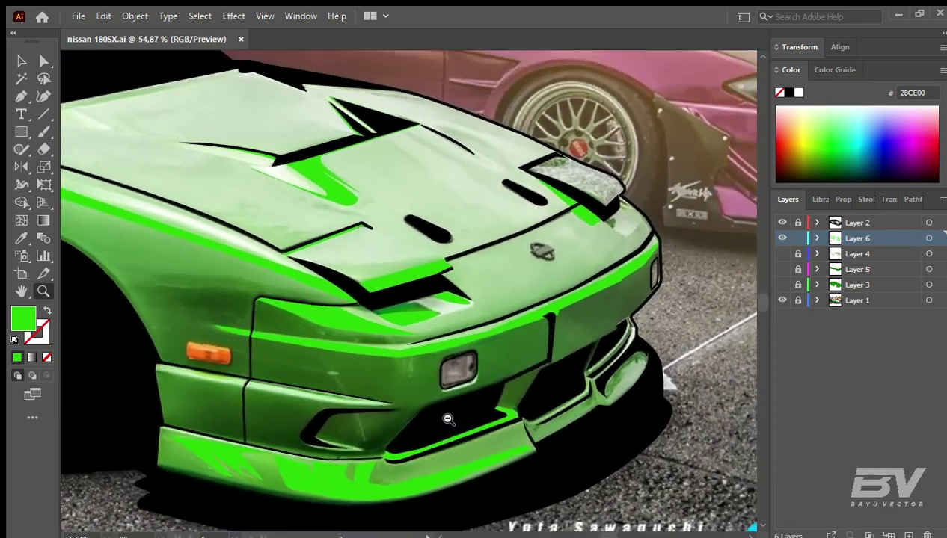
pyautogui.keyDown('alt'); pyautogui.click(447, 419); pyautogui.keyUp('alt')
pyautogui.hotkey('ctrl', '0')
pyautogui.press('v')
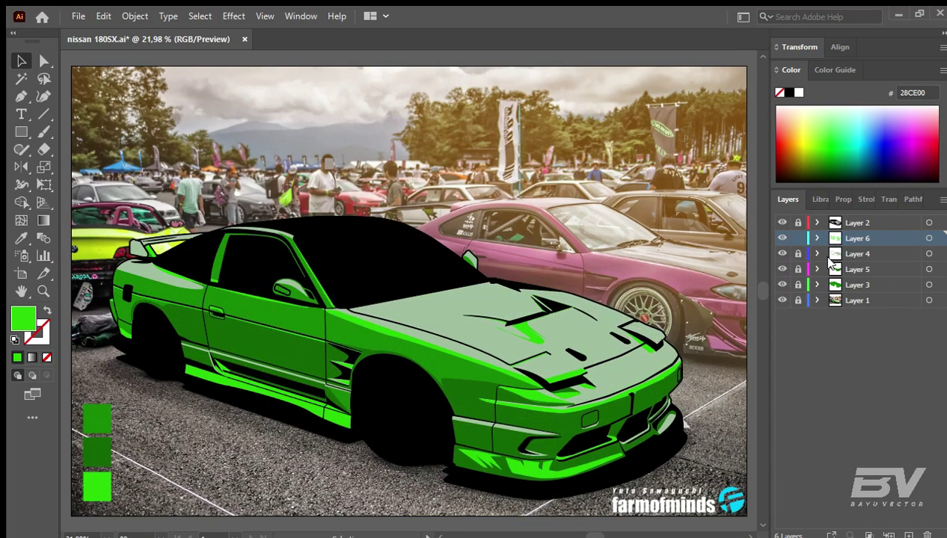
pyautogui.keyDown('alt'); pyautogui.click(856, 254); pyautogui.keyUp('alt')
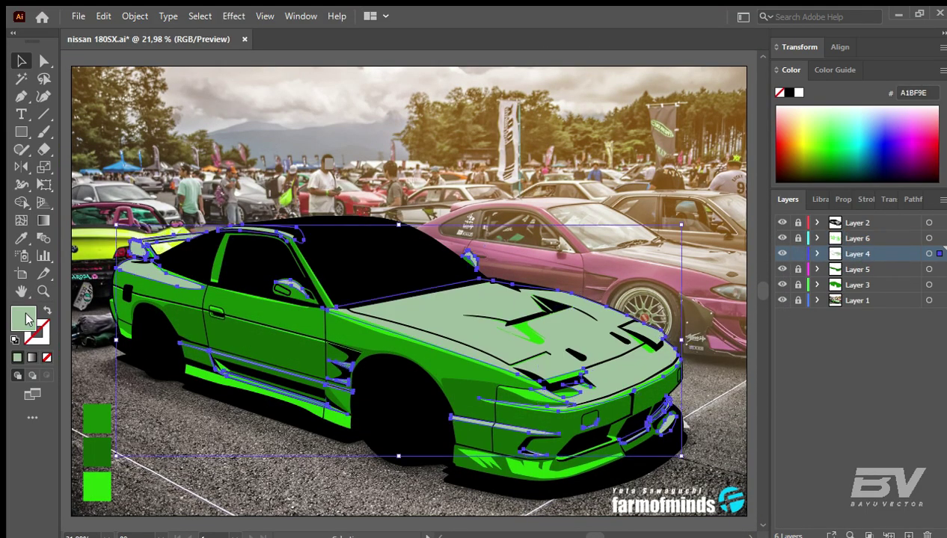
pyautogui.press('i')
pyautogui.click(246, 329)
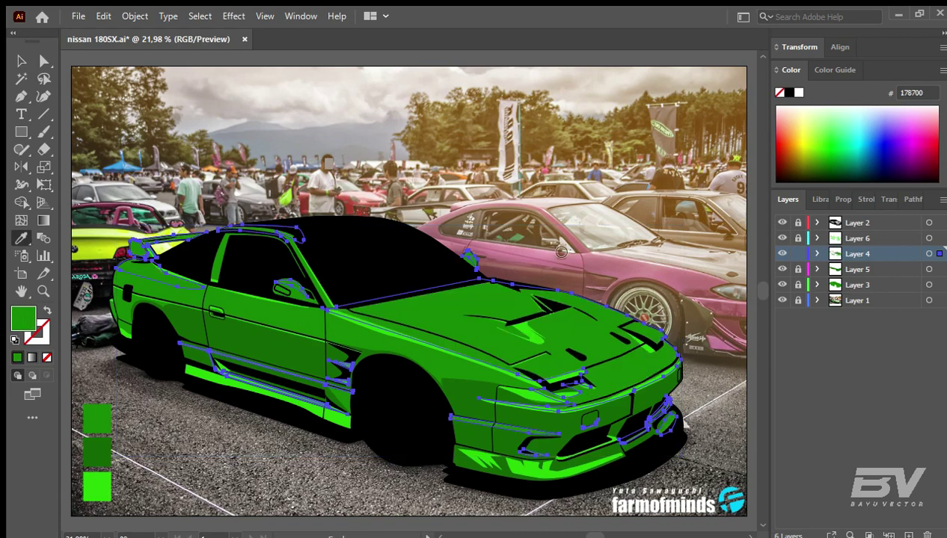
# Step: Undo the dark green fills and reselect Layer 4's body artwork to try other greens
pyautogui.hotkey('ctrl', 'z')
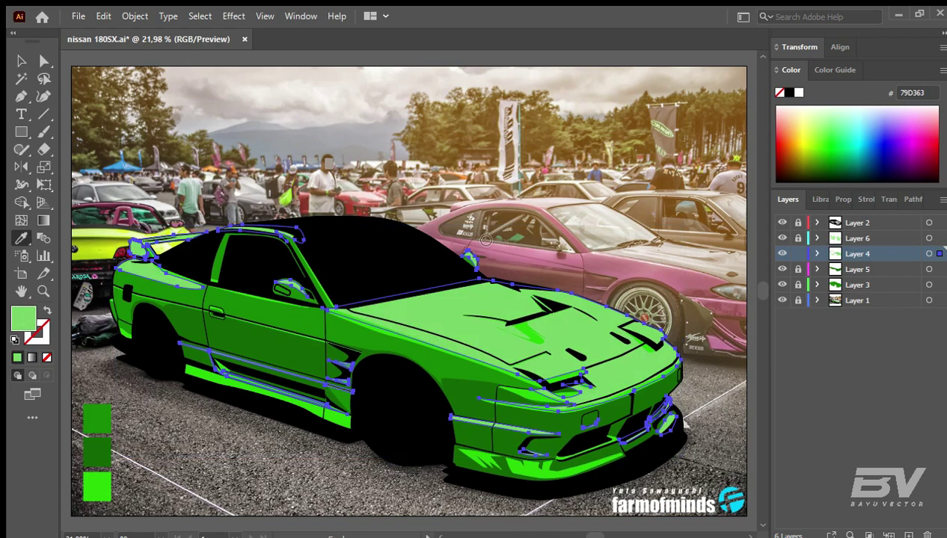
pyautogui.hotkey('ctrl', 'z')
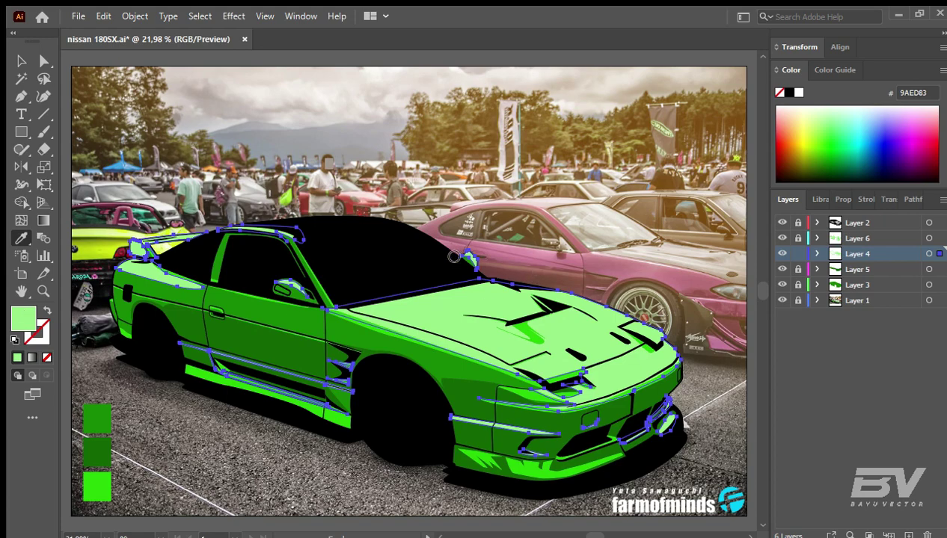
pyautogui.hotkey('ctrl', 'z')
pyautogui.press('v')
pyautogui.click(180, 417)
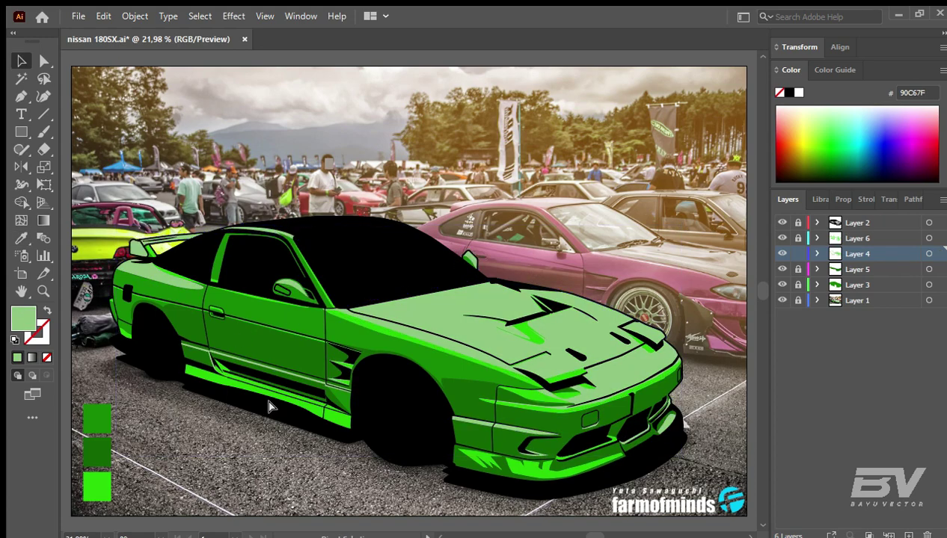
pyautogui.click(271, 406)
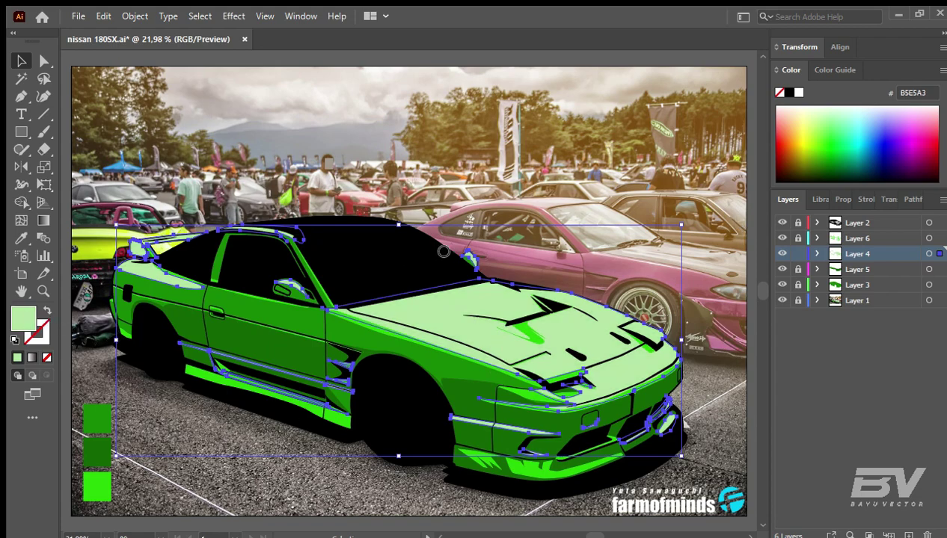
pyautogui.click(249, 433)
# Step: Fill the hood and fender shapes with lime green #7BF25A, deselect, and save
pyautogui.click(444, 453)
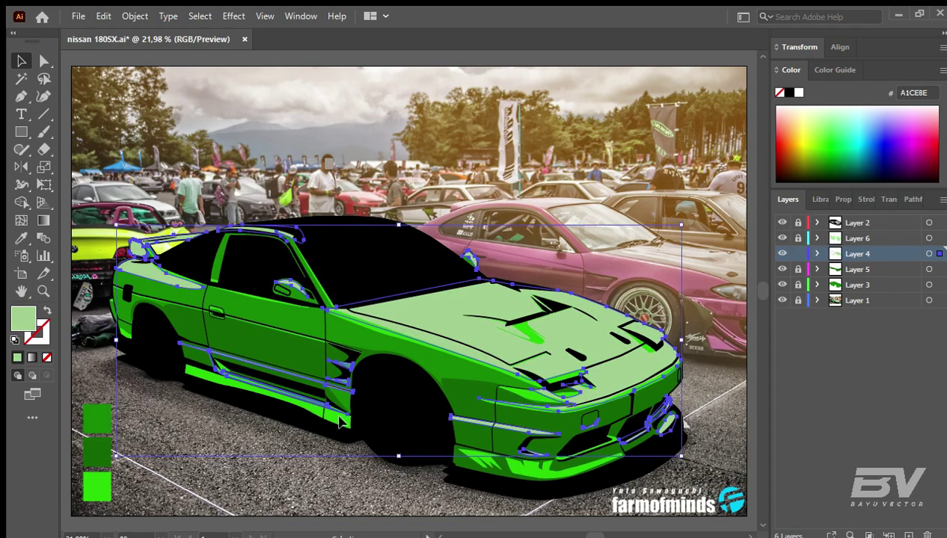
pyautogui.press('i')
pyautogui.click(97, 486)
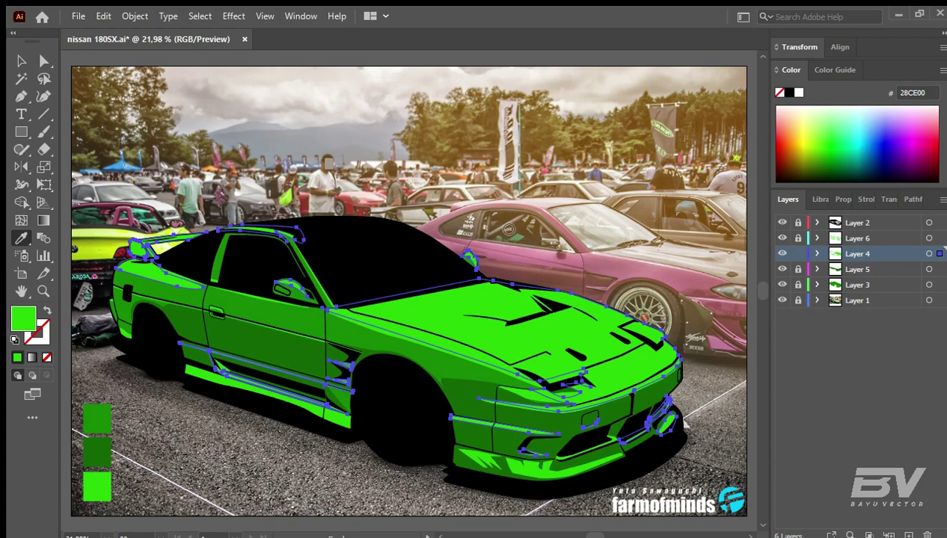
pyautogui.press('a')
pyautogui.click(482, 208)
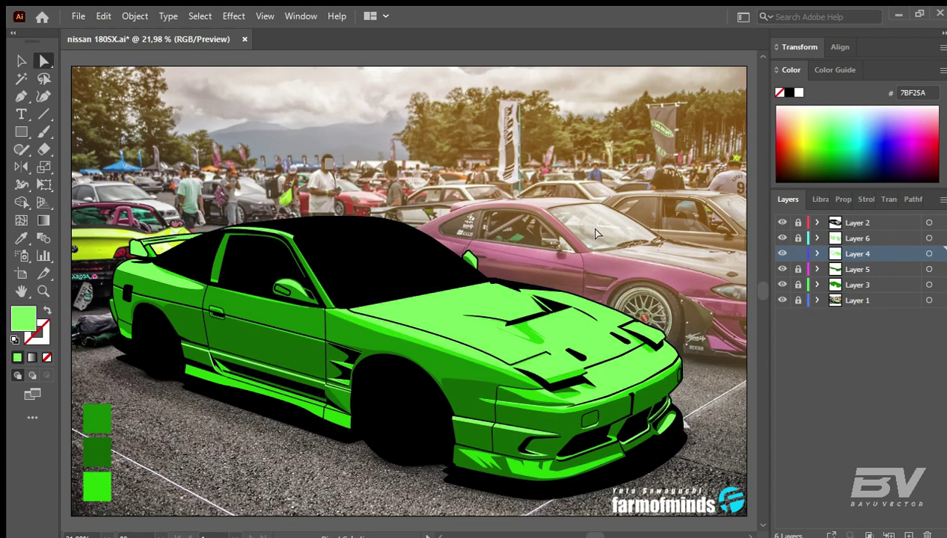
pyautogui.hotkey('ctrl', 's')
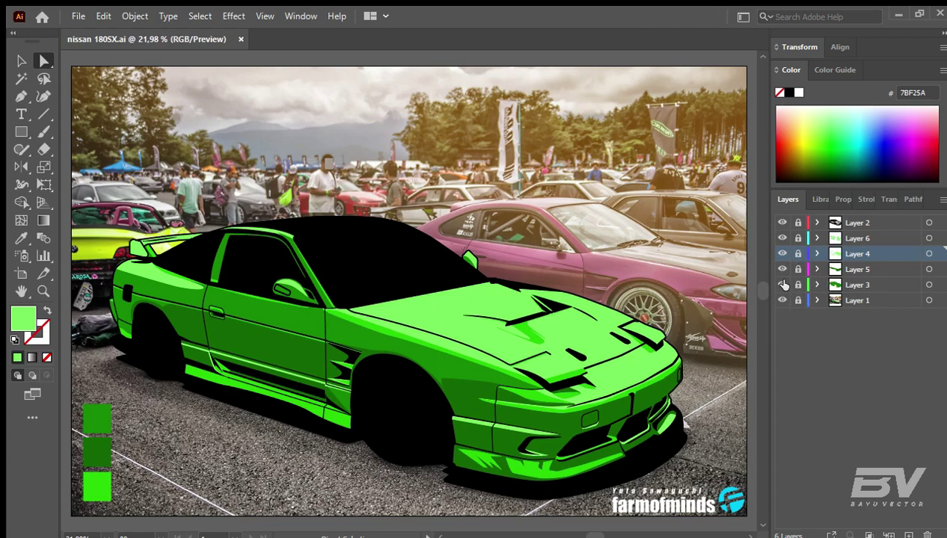
# Step: Hide the traced body layers so only the photo shows, and add a new empty layer
pyautogui.moveTo(783, 285); pyautogui.dragTo(782, 253)
pyautogui.click(782, 223)
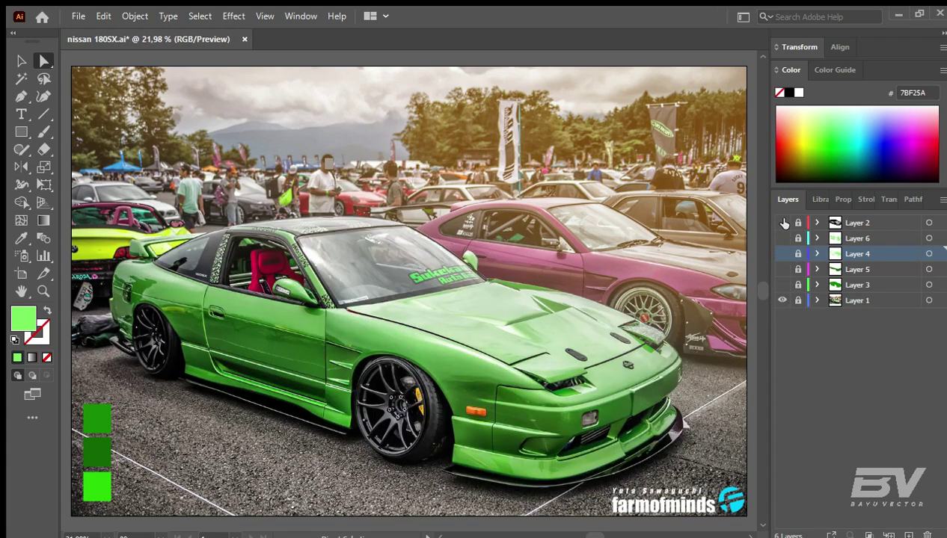
pyautogui.click(782, 253)
pyautogui.moveTo(782, 268); pyautogui.dragTo(782, 238)
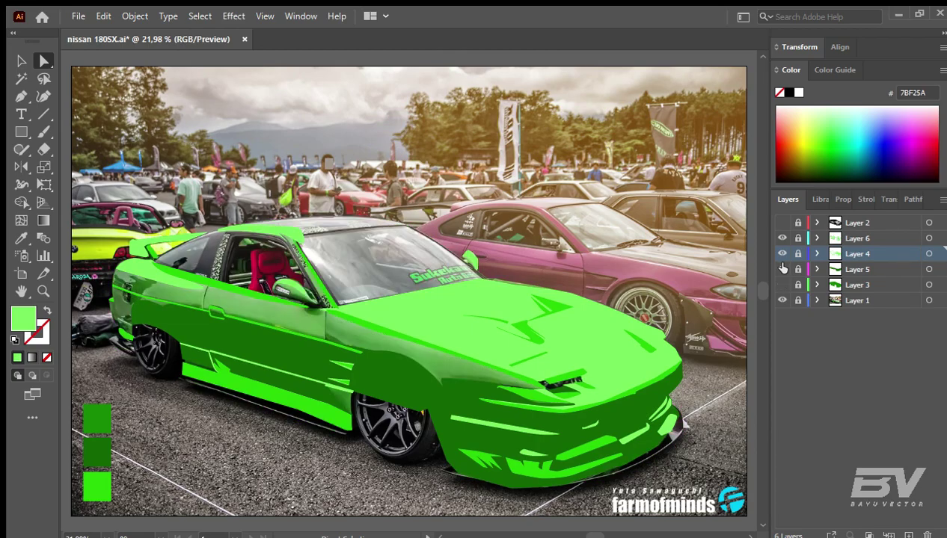
pyautogui.click(843, 222)
pyautogui.click(907, 535)
# Step: Pen-draw a triangle over the rear quarter window with no fill and a red 3 pt stroke
pyautogui.press('z')
pyautogui.moveTo(159, 239)
pyautogui.mouseDown()
pyautogui.moveTo(314, 278)
pyautogui.moveTo(378, 315)
pyautogui.mouseUp()
pyautogui.press('p')
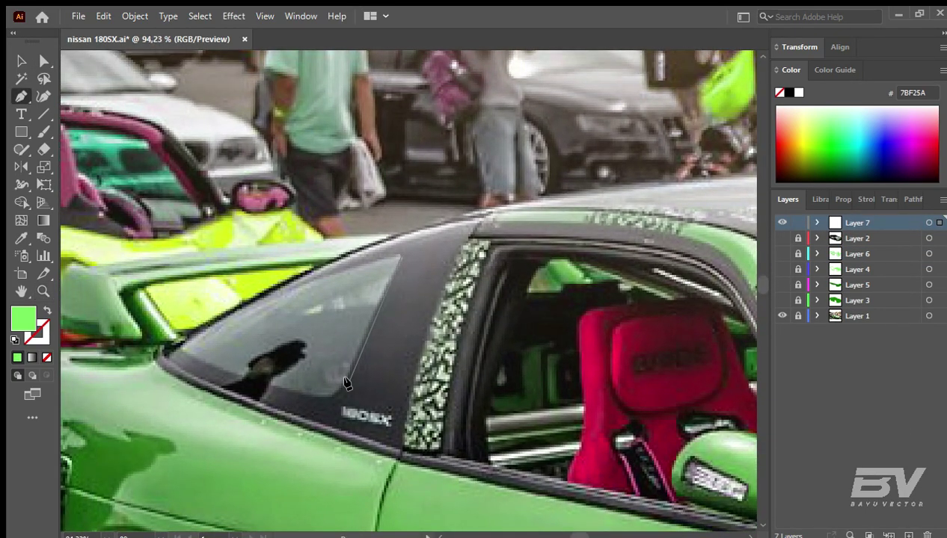
pyautogui.click(181, 346)
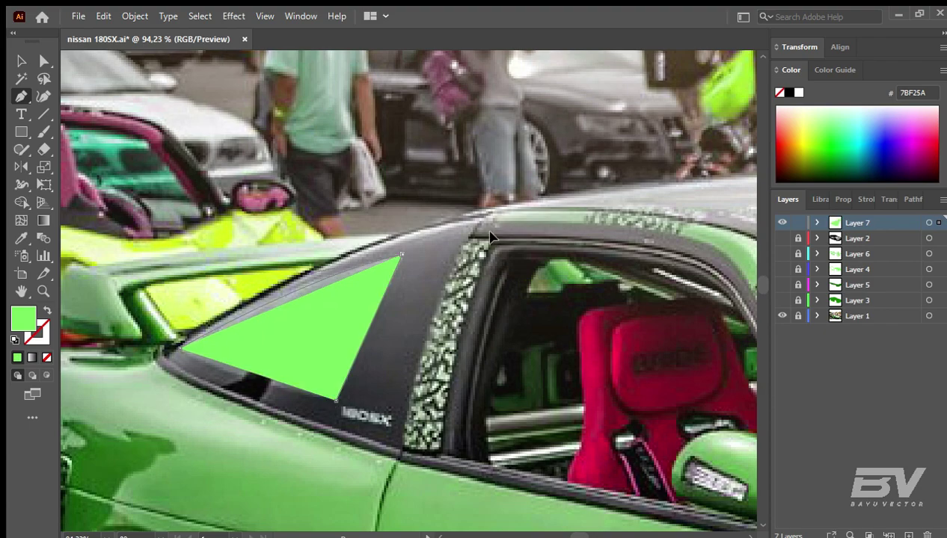
pyautogui.press('v')
pyautogui.click(842, 198)
pyautogui.press('/')
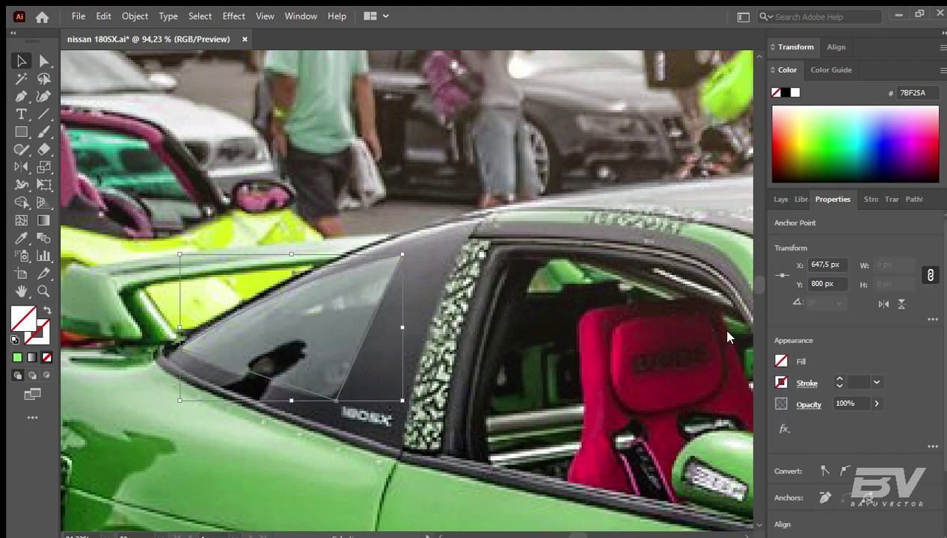
pyautogui.hotkey('ctrl', 'z')
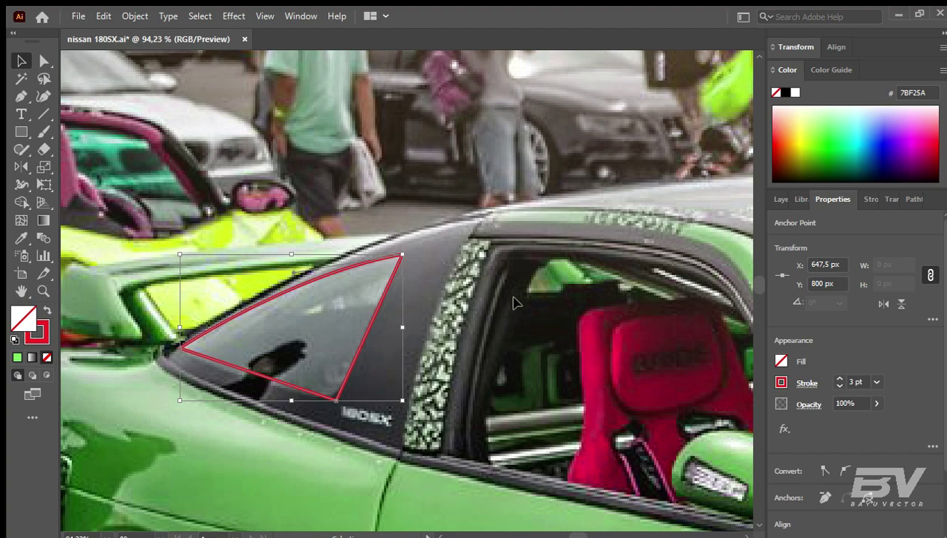
# Step: Round the triangle's bottom corner with Direct Selection
pyautogui.press('a')
pyautogui.moveTo(334, 387); pyautogui.dragTo(317, 364)
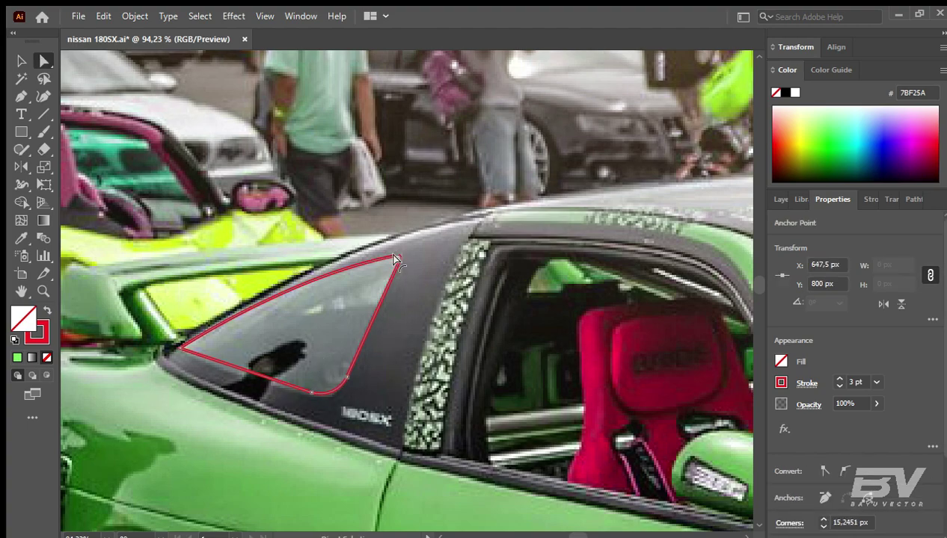
pyautogui.press('v')
pyautogui.click(419, 315)
pyautogui.click(249, 378)
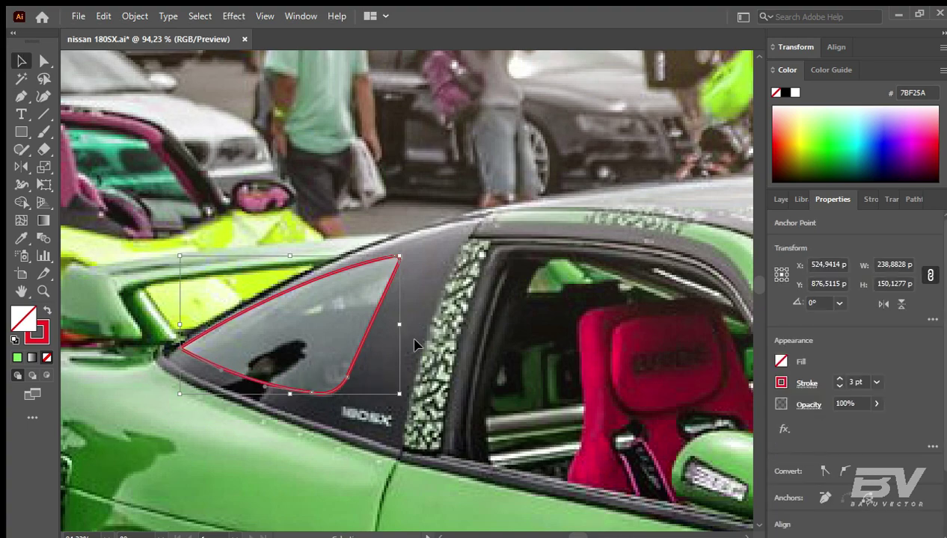
pyautogui.moveTo(417, 345); pyautogui.dragTo(161, 353)
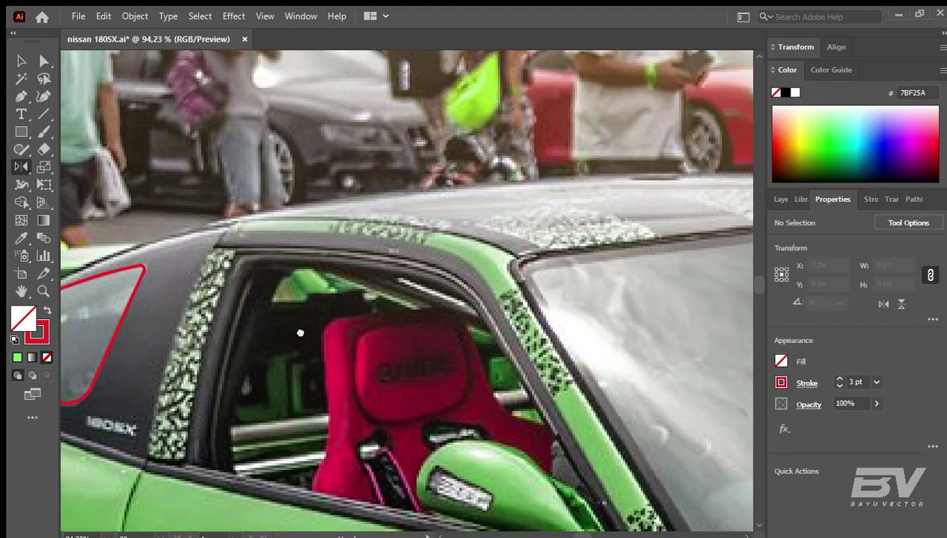
# Step: Outline the bar inside the side window with the Pen tool
pyautogui.moveTo(300, 333); pyautogui.dragTo(277, 321)
pyautogui.press('p')
pyautogui.click(240, 293)
pyautogui.click(275, 293)
pyautogui.click(279, 285)
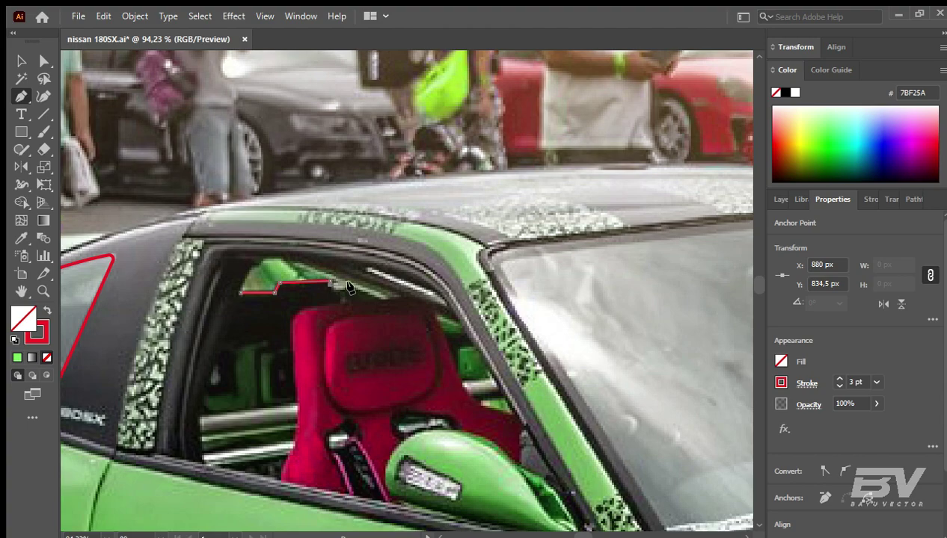
pyautogui.click(239, 293)
# Step: Outline the bar beside the seat
pyautogui.scroll(-1, 254, 337)
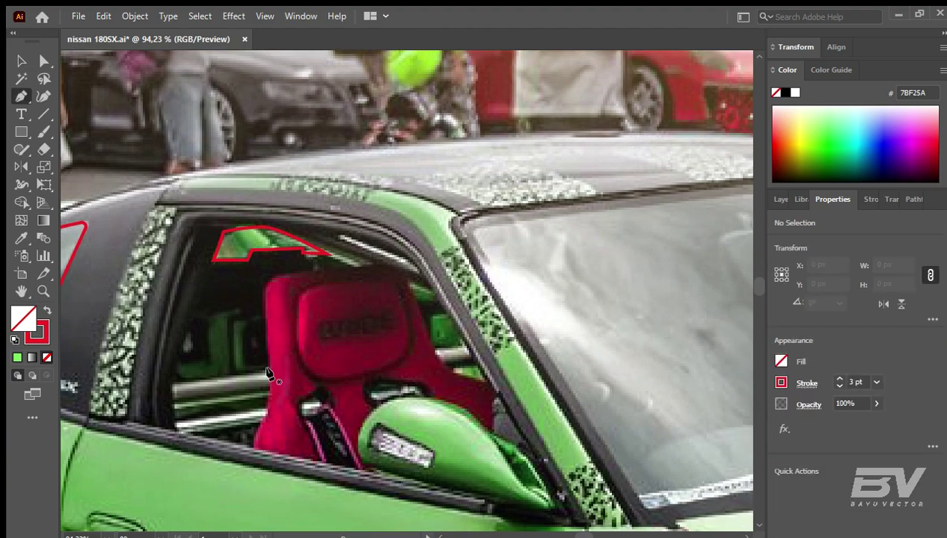
pyautogui.click(174, 365)
pyautogui.click(210, 361)
pyautogui.click(212, 317)
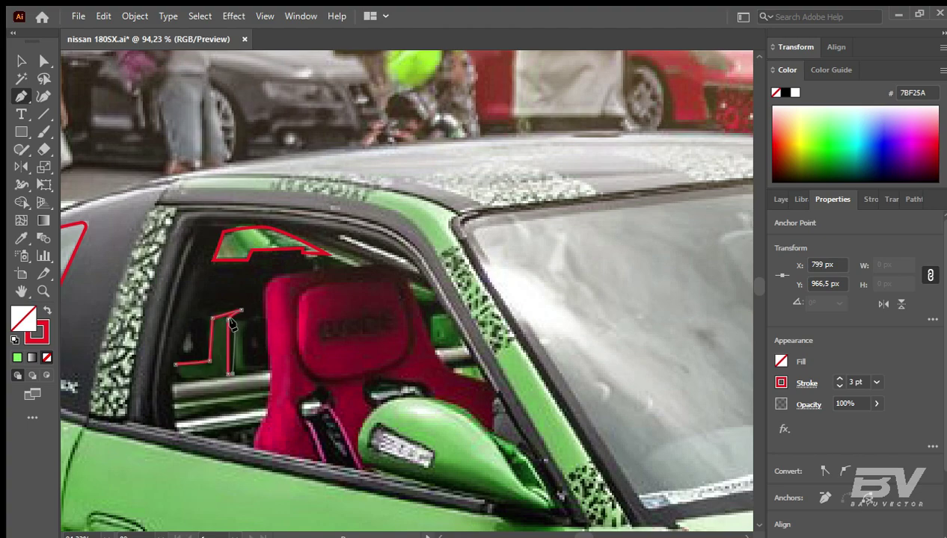
pyautogui.click(262, 314)
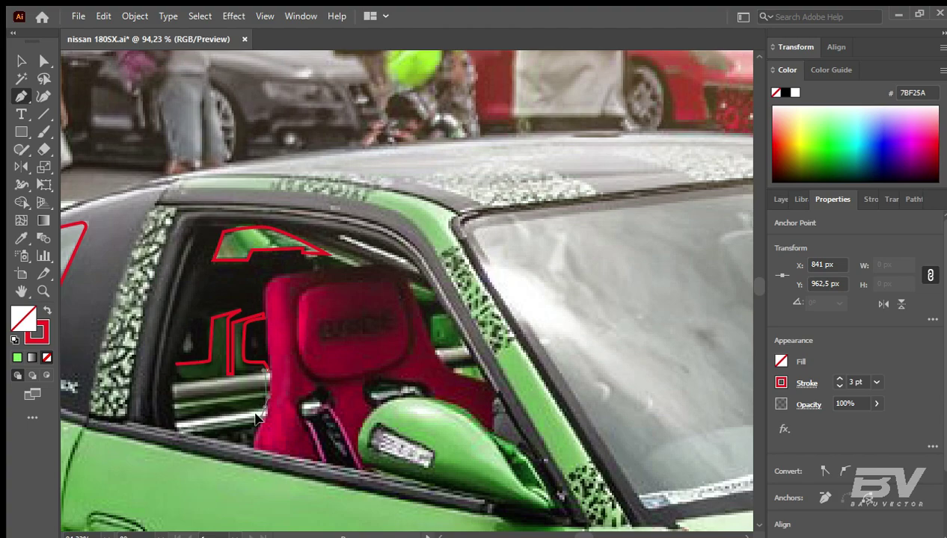
pyautogui.click(172, 384)
# Step: Complete the door-panel stripe outline along its lower edge
pyautogui.press('p')
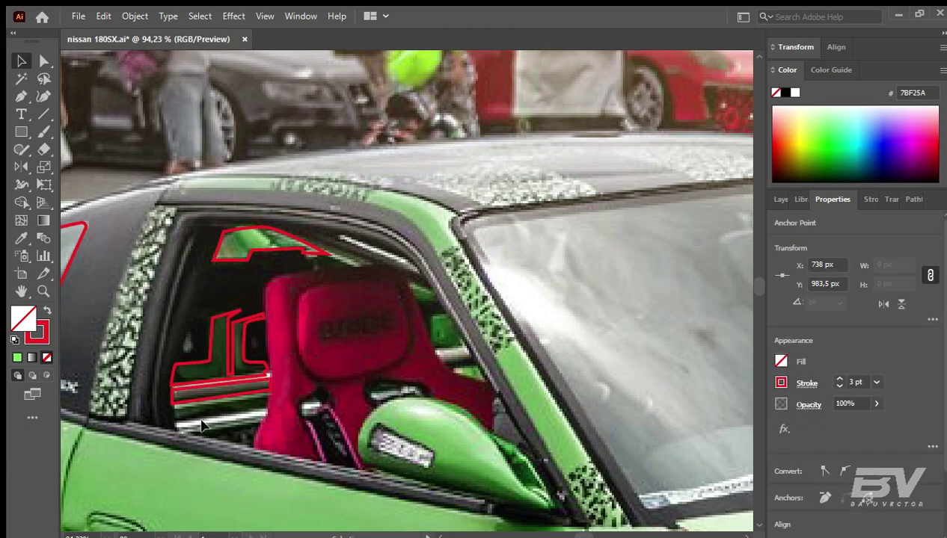
pyautogui.click(169, 399)
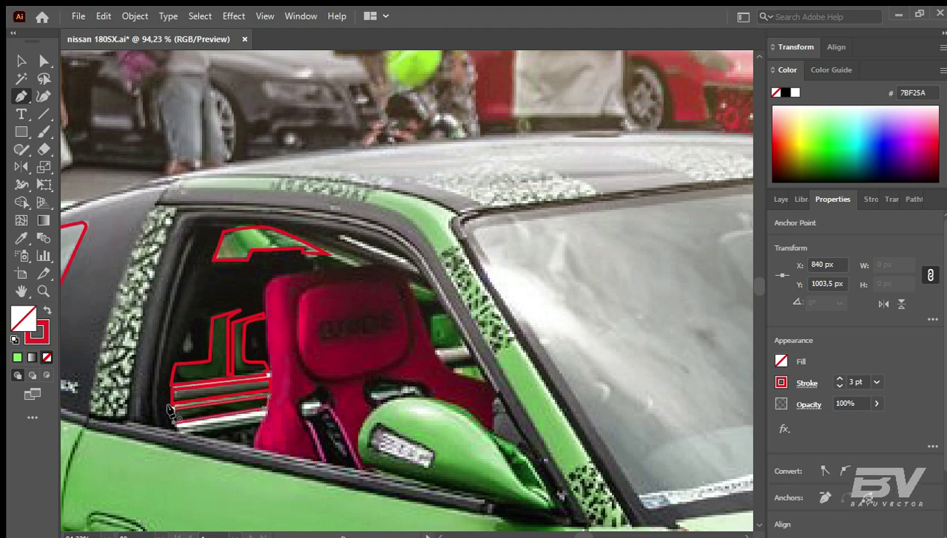
pyautogui.click(171, 428)
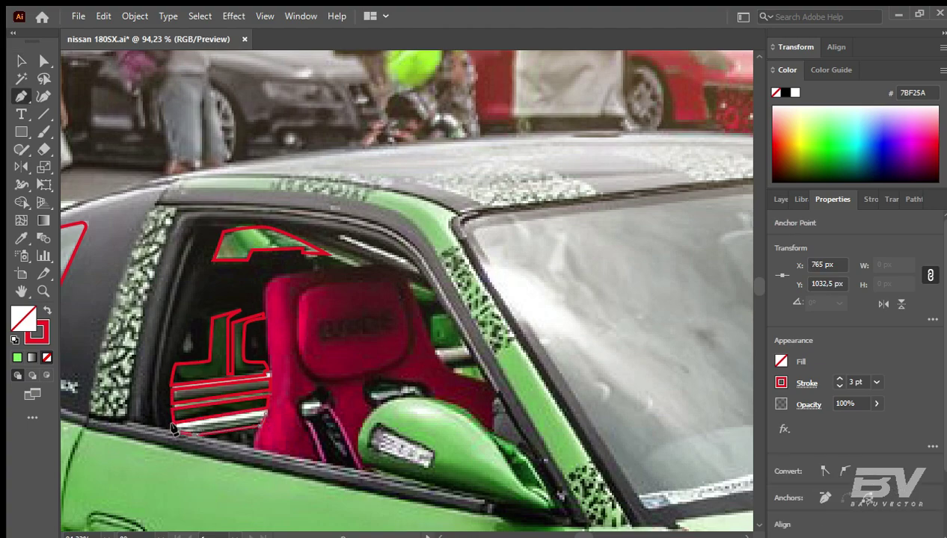
pyautogui.click(263, 415)
pyautogui.press('v')
pyautogui.click(148, 254)
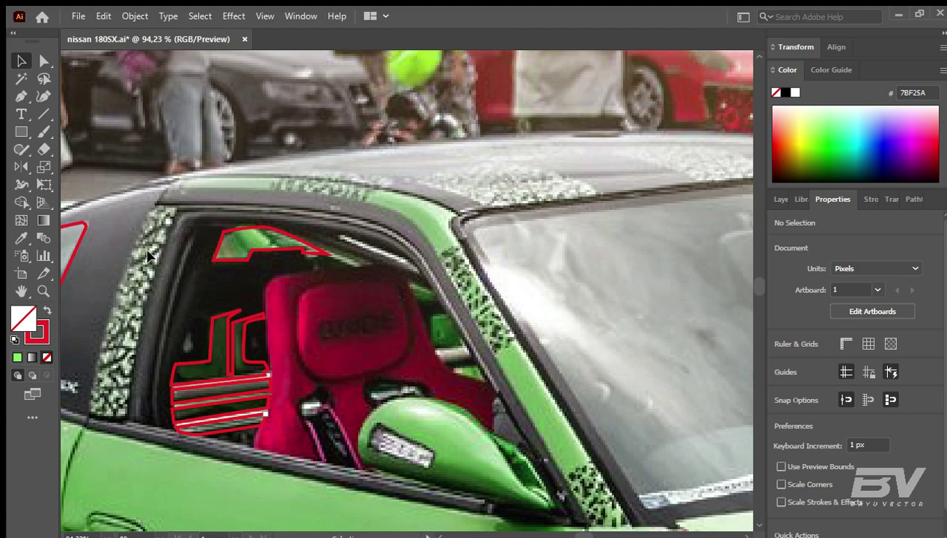
# Step: Trace the bucket seat outline, wrapping it around the mirror's front
pyautogui.press('p')
pyautogui.click(266, 411)
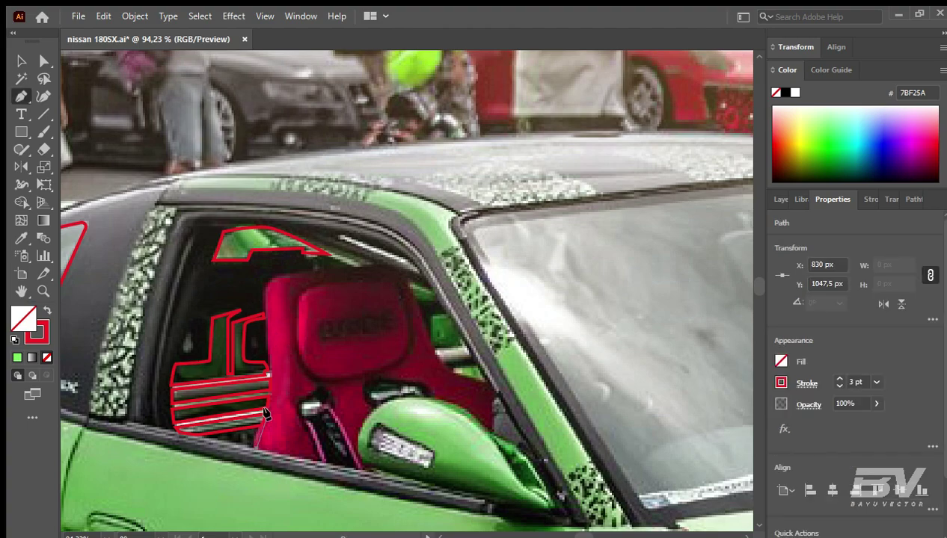
pyautogui.click(400, 263)
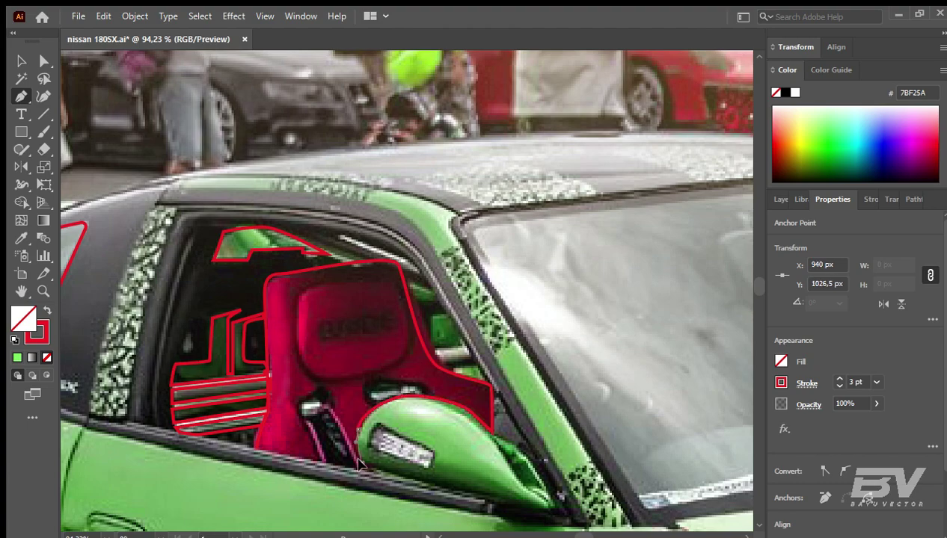
pyautogui.click(377, 473)
pyautogui.click(285, 429)
pyautogui.keyDown('ctrl'); pyautogui.click(328, 338); pyautogui.keyUp('ctrl')
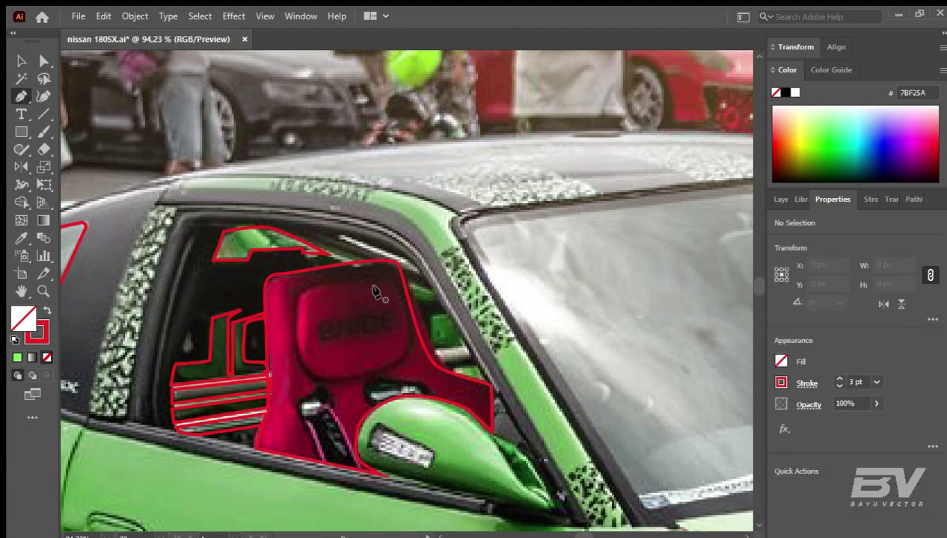
# Step: Draw a dividing line across the seat and split it with Shape Builder
pyautogui.click(357, 267)
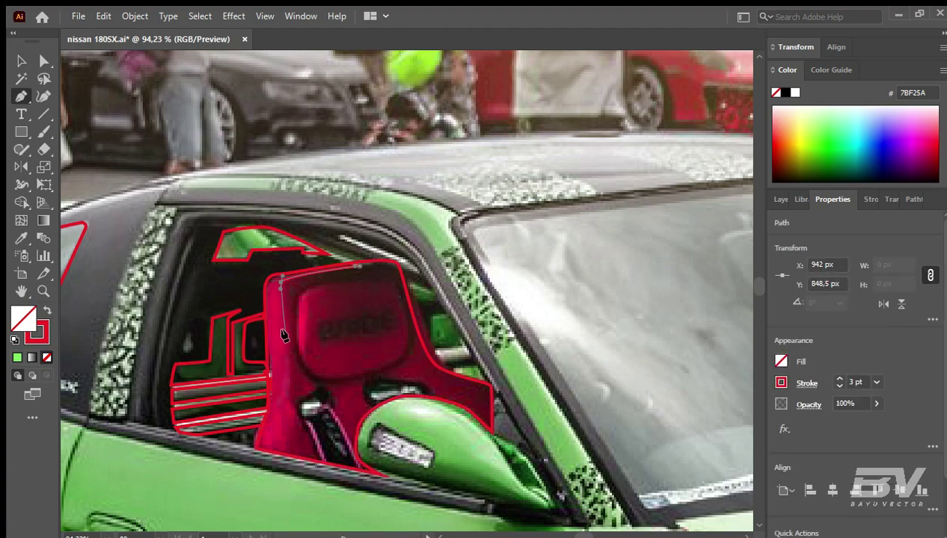
pyautogui.click(282, 282)
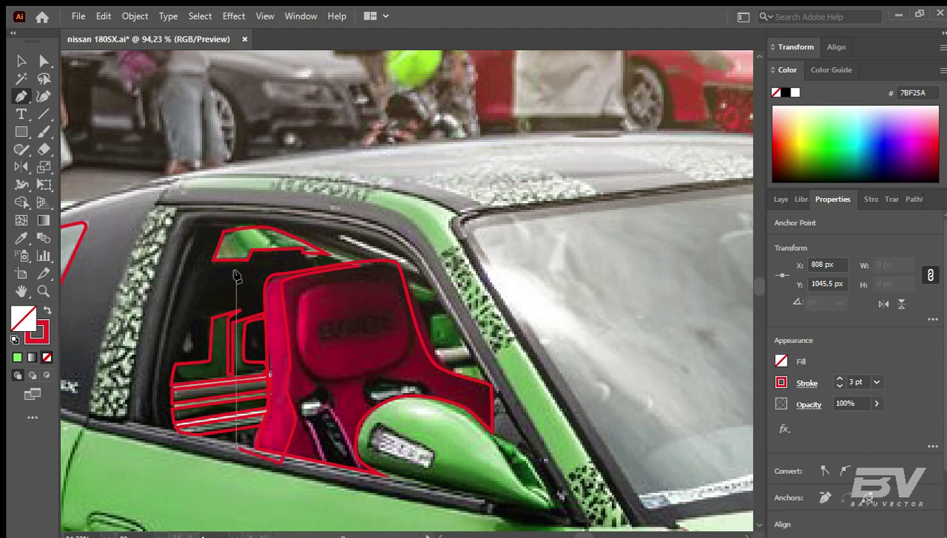
pyautogui.keyDown('ctrl'); pyautogui.click(376, 309); pyautogui.keyUp('ctrl')
pyautogui.hotkey('shift', 'm')
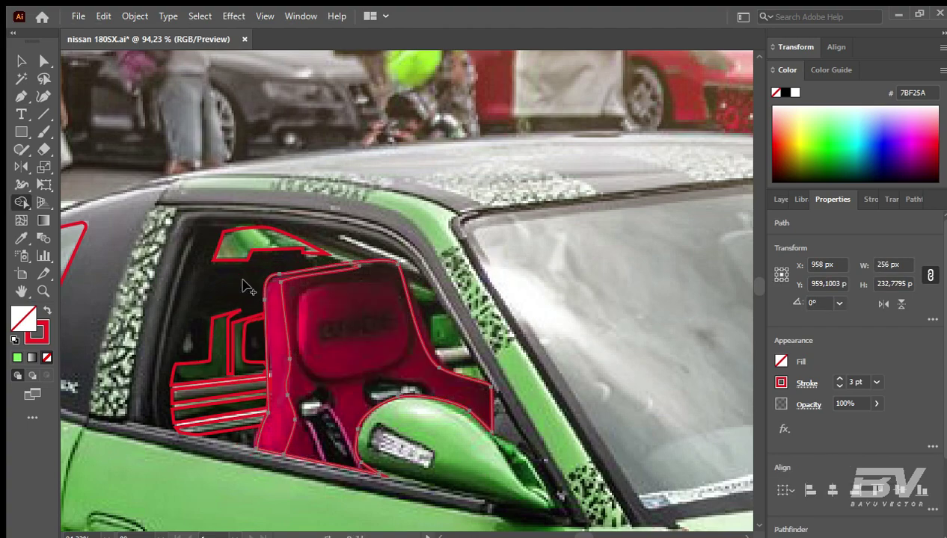
# Step: Begin the seat's inner highlight shape with the Pen tool
pyautogui.press('p')
pyautogui.click(345, 284)
pyautogui.click(298, 291)
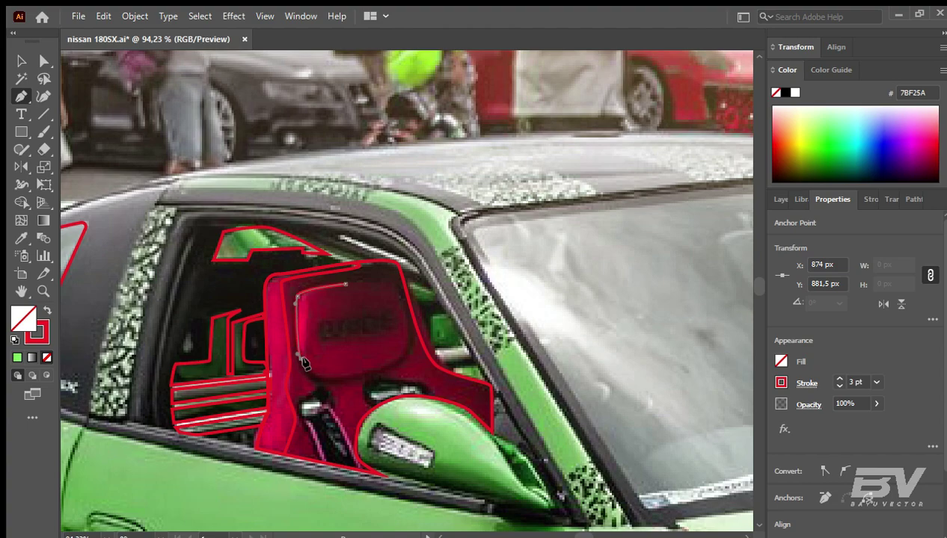
# Step: Trace the seat buckle outline
pyautogui.moveTo(343, 374); pyautogui.dragTo(317, 328)
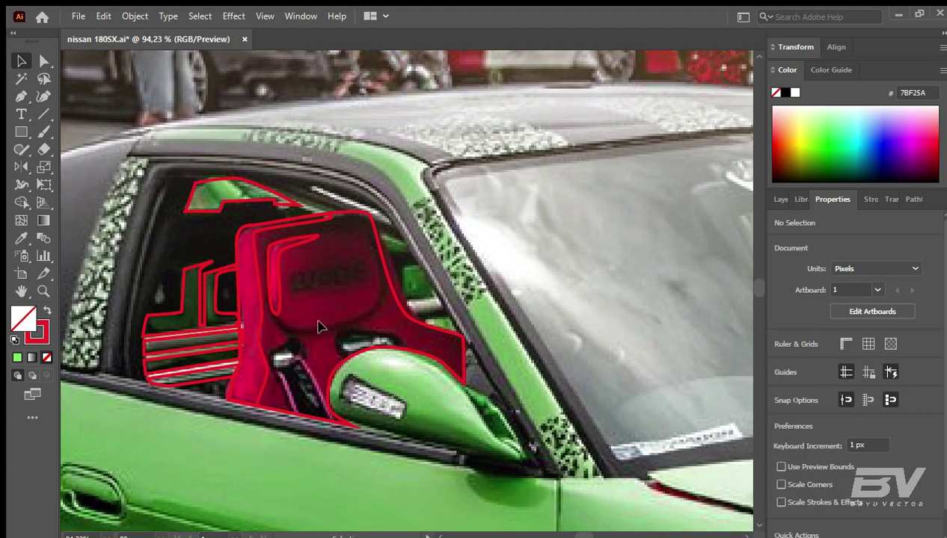
pyautogui.click(269, 354)
pyautogui.click(299, 342)
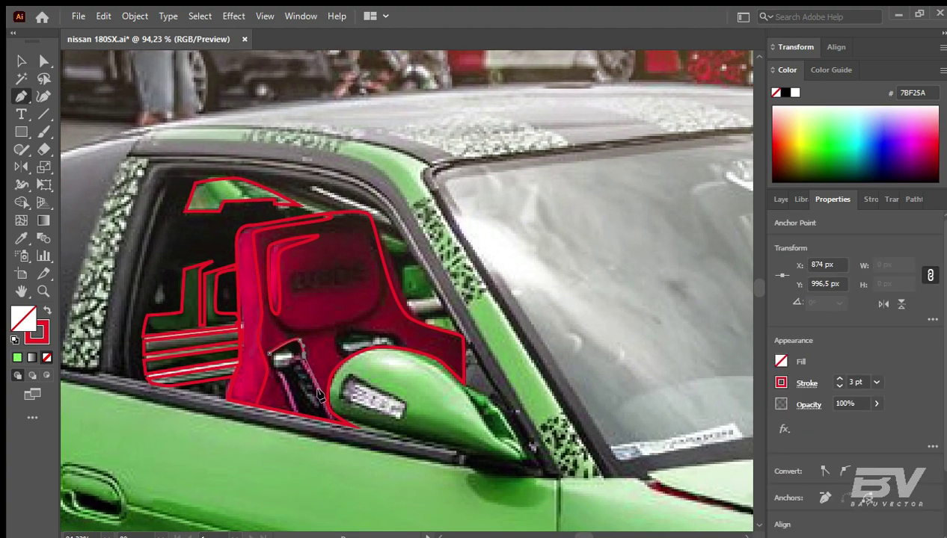
pyautogui.click(266, 354)
pyautogui.moveTo(278, 359); pyautogui.dragTo(326, 385)
pyautogui.click(265, 355)
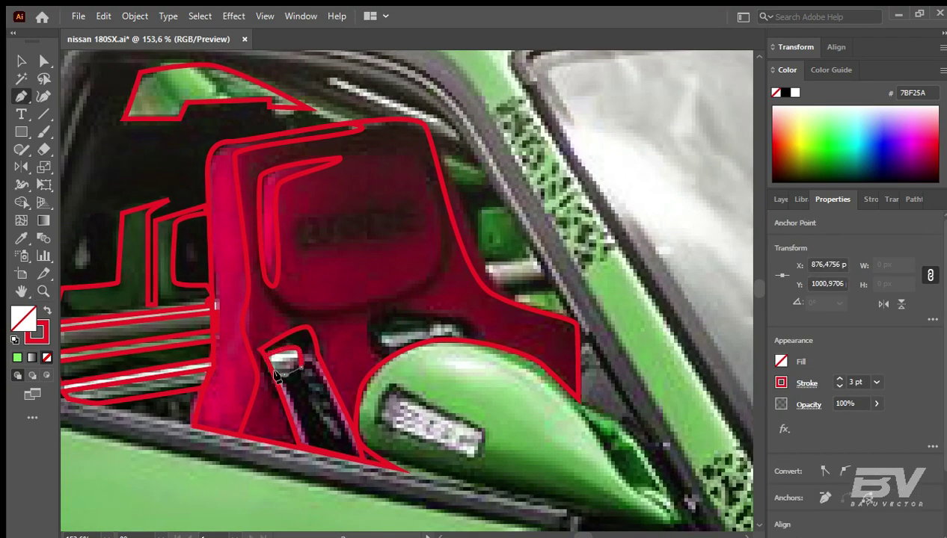
# Step: Trace the buckle slot with a curved edge
pyautogui.keyDown('ctrl'); pyautogui.click(351, 359); pyautogui.keyUp('ctrl')
pyautogui.click(383, 357)
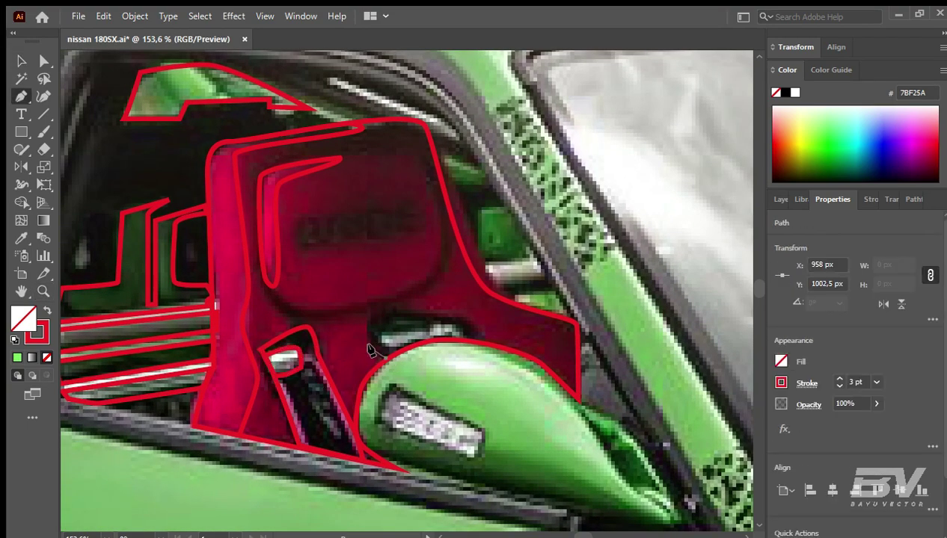
pyautogui.moveTo(370, 320); pyautogui.dragTo(389, 314)
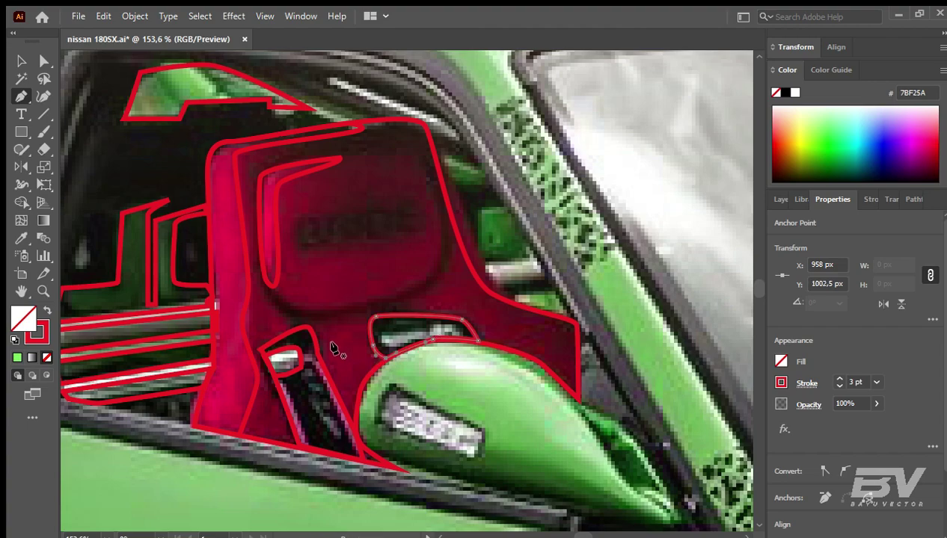
pyautogui.click(437, 327)
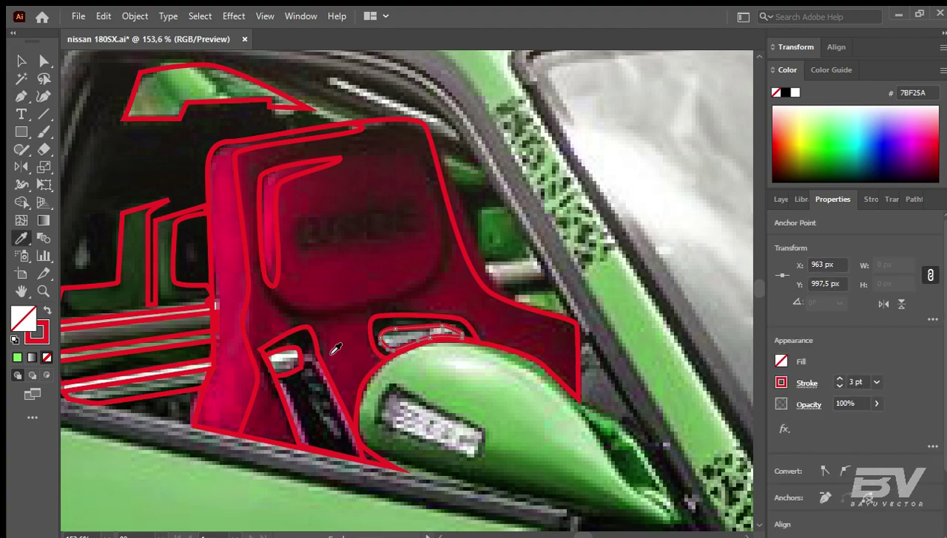
# Step: Fill the buckle slot and strap black and the strap highlight white
pyautogui.click(284, 358)
pyautogui.click(303, 391)
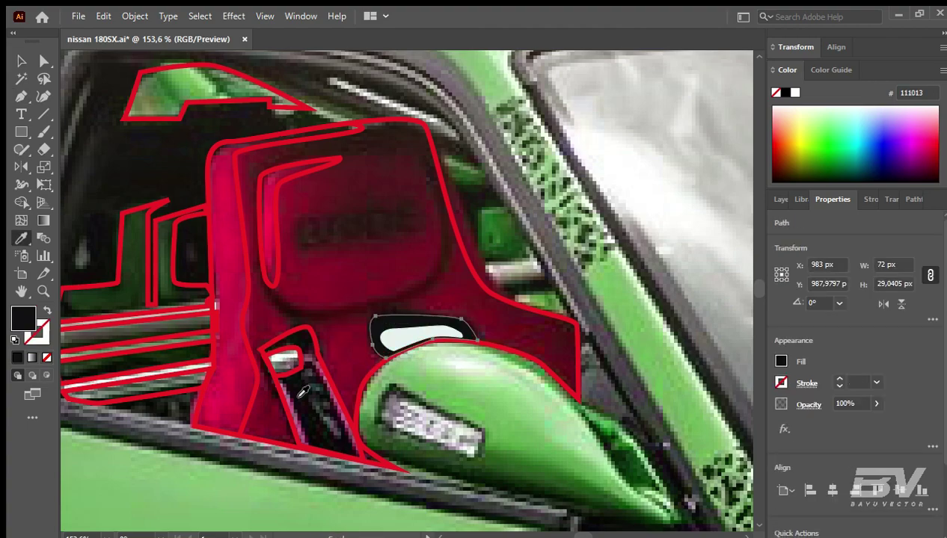
pyautogui.keyDown('ctrl'); pyautogui.click(297, 356); pyautogui.keyUp('ctrl')
pyautogui.click(408, 334)
pyautogui.keyDown('ctrl'); pyautogui.click(311, 331); pyautogui.keyUp('ctrl')
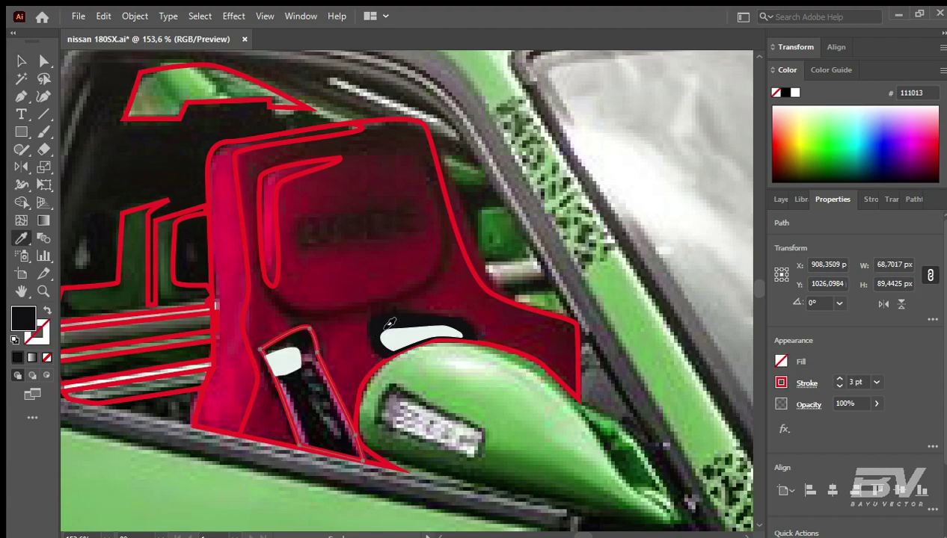
pyautogui.click(389, 323)
pyautogui.hotkey('ctrl', 'shift', 'a')
# Step: Trace the dark panel across the seat back
pyautogui.press('p')
pyautogui.click(274, 287)
pyautogui.moveTo(306, 308); pyautogui.dragTo(320, 308)
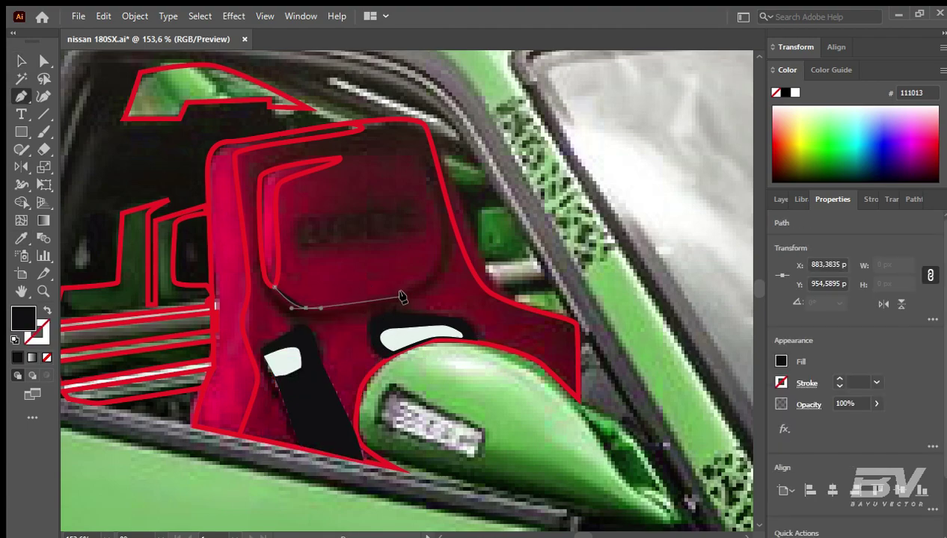
pyautogui.click(414, 289)
pyautogui.click(439, 249)
pyautogui.click(428, 176)
pyautogui.click(421, 157)
pyautogui.click(340, 158)
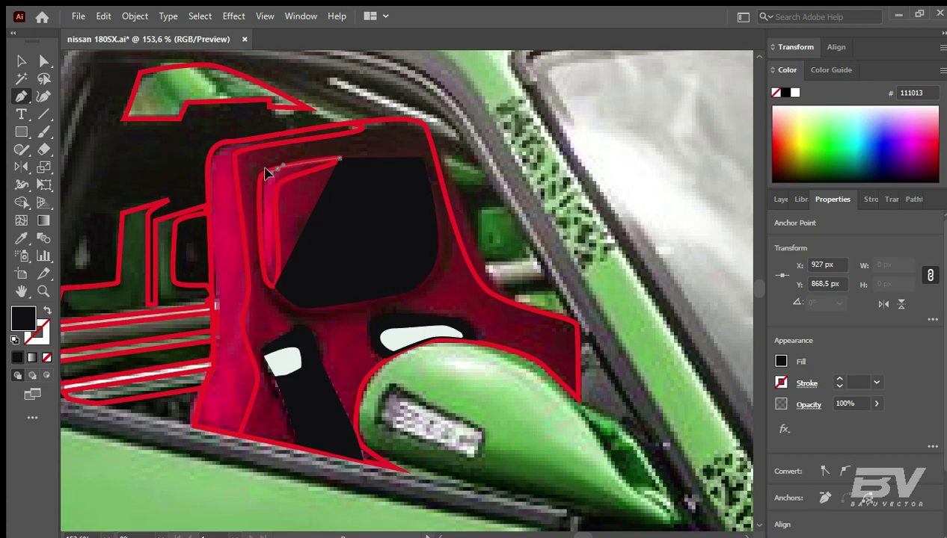
pyautogui.click(277, 170)
pyautogui.click(260, 175)
pyautogui.click(270, 288)
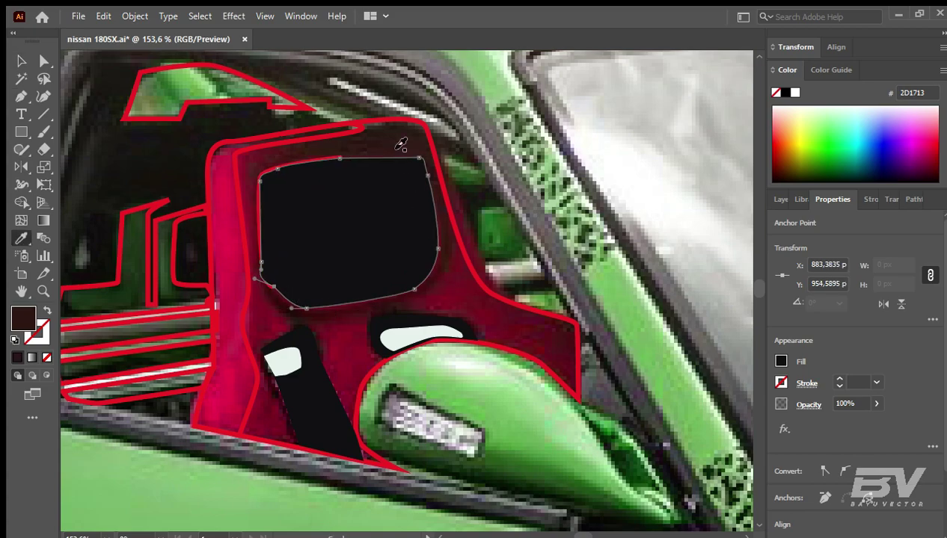
# Step: Eyedropper the seat colours: red side pieces and a crimson main seat shape without stroke
pyautogui.press('v')
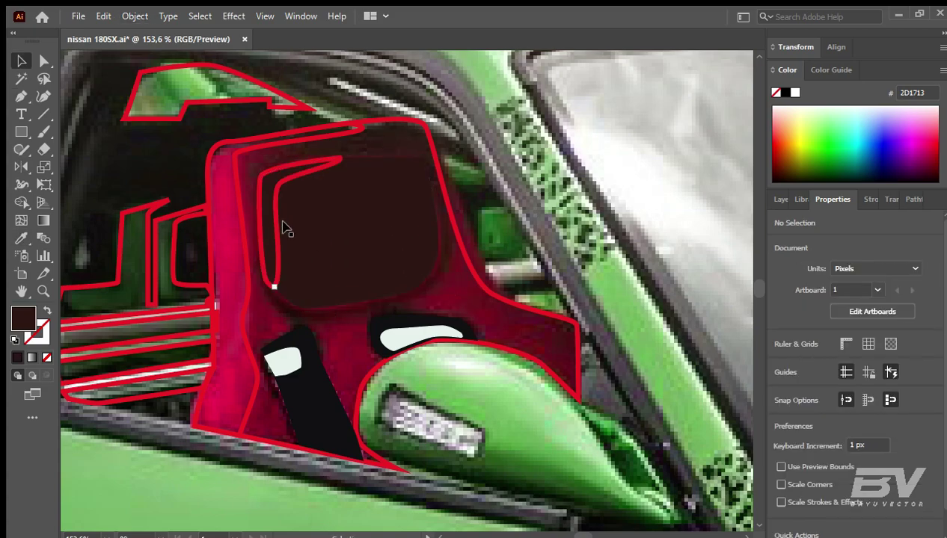
pyautogui.click(275, 228)
pyautogui.hotkey('shift', 'x')
pyautogui.click(215, 232)
pyautogui.hotkey('shift', 'x')
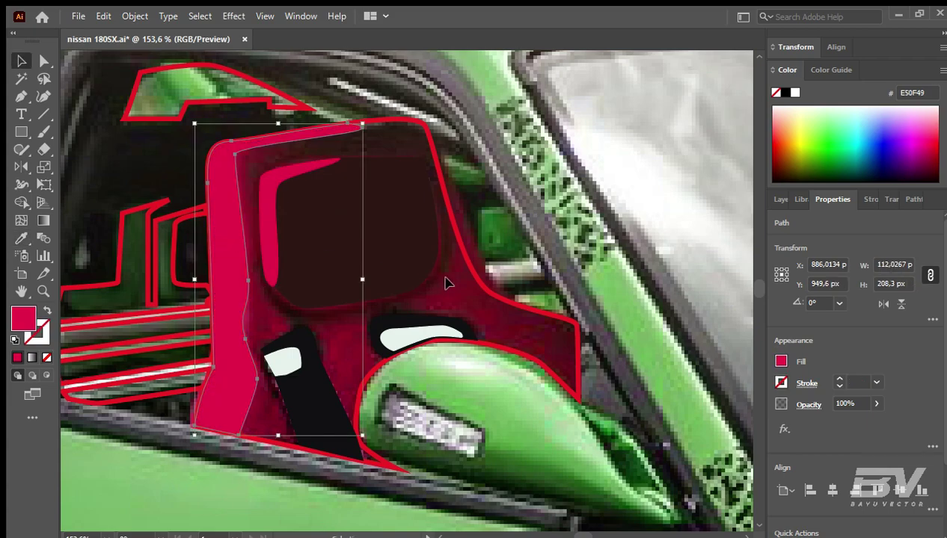
pyautogui.click(445, 282)
pyautogui.press('i')
pyautogui.click(344, 338)
pyautogui.press('v')
# Step: Fill both door-panel stripes grey
pyautogui.moveTo(146, 368); pyautogui.dragTo(349, 307)
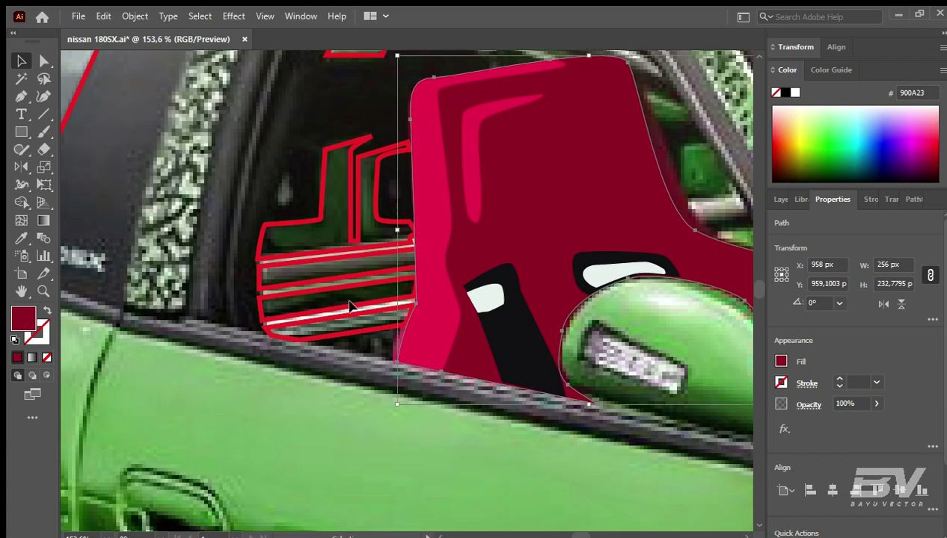
pyautogui.click(355, 332)
pyautogui.keyDown('shift'); pyautogui.click(257, 278); pyautogui.keyUp('shift')
pyautogui.press('i')
pyautogui.click(298, 317)
pyautogui.press('v')
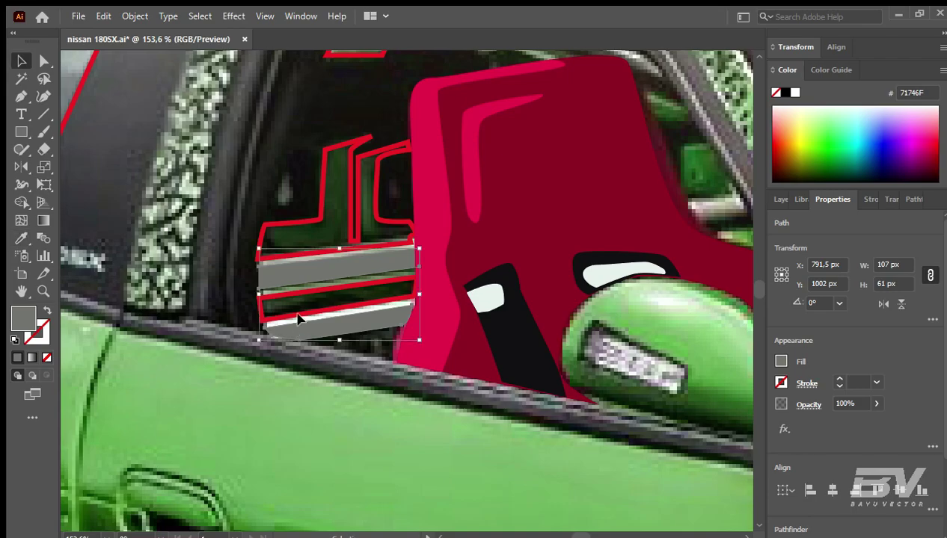
pyautogui.hotkey('ctrl', 'shift', 'a')
# Step: Fill the interior shape behind the seat dark green and the upper window piece light green
pyautogui.click(381, 215)
pyautogui.press('i')
pyautogui.scroll(5, 403, 299)
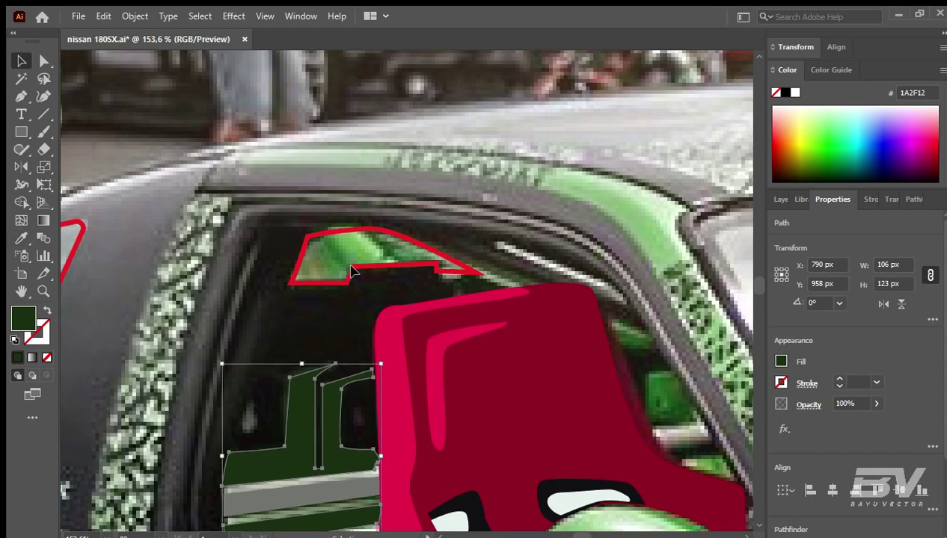
pyautogui.click(369, 249)
pyautogui.press('i')
pyautogui.hotkey('ctrl', 'shift', 'a')
# Step: Trace a trim shape along the window frame and fill it grey
pyautogui.press('v')
pyautogui.scroll(-5, 328, 331)
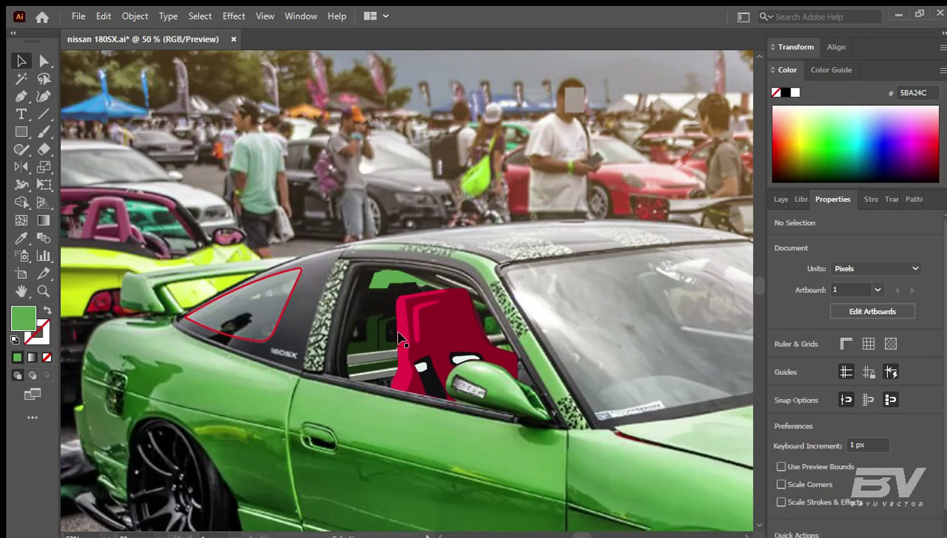
pyautogui.scroll(3, 388, 318)
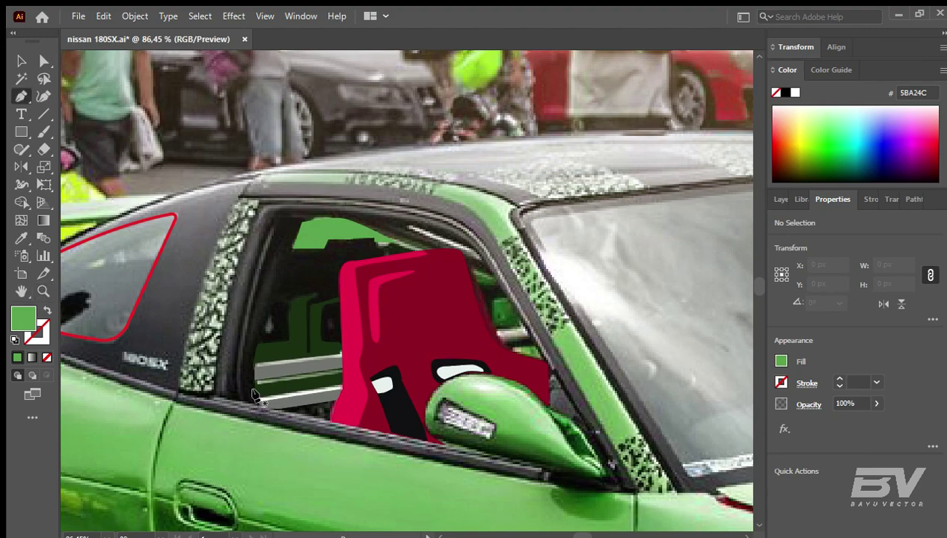
pyautogui.scroll(2, 495, 318)
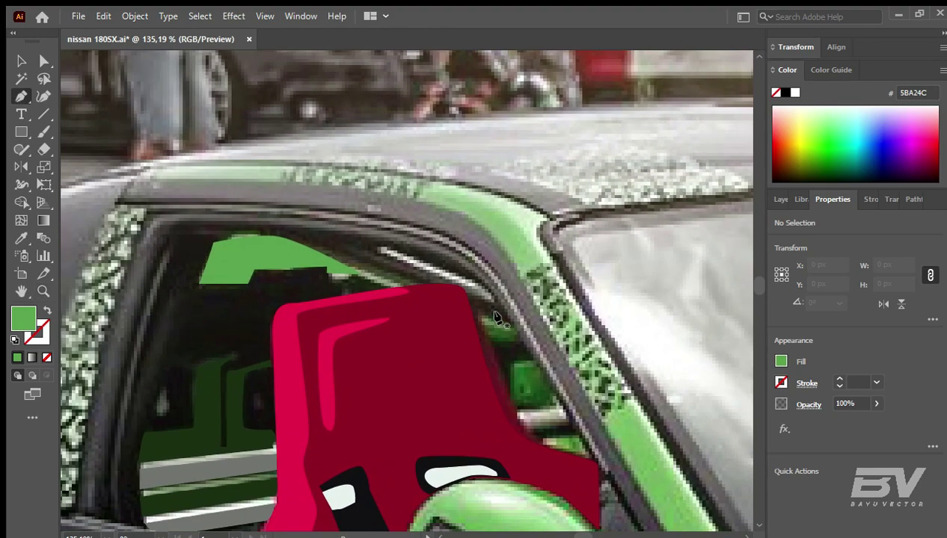
pyautogui.click(460, 296)
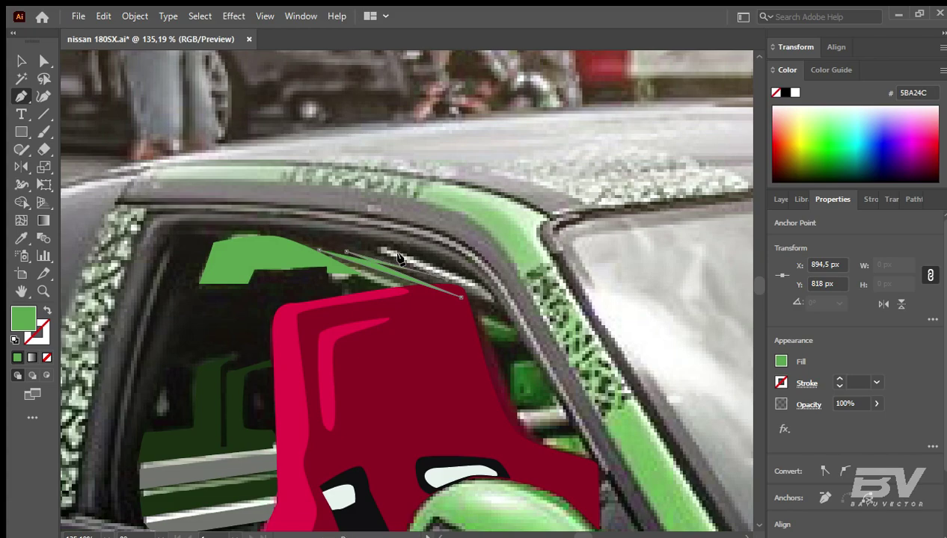
pyautogui.click(483, 287)
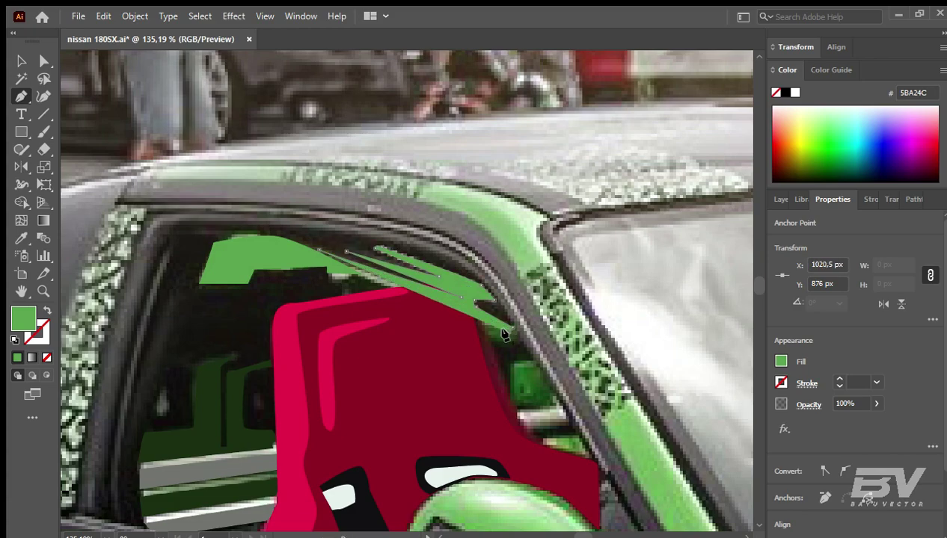
pyautogui.click(509, 329)
pyautogui.click(315, 248)
pyautogui.press('i')
pyautogui.click(512, 276)
pyautogui.press('v')
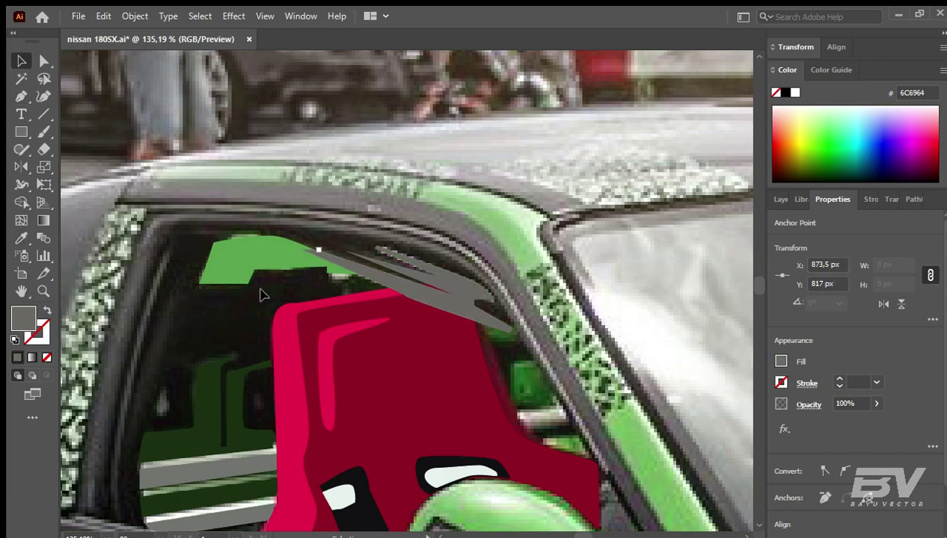
# Step: Draw a small piece beside the seat and fill it dark green
pyautogui.hotkey('ctrl', 'shift', 'a')
pyautogui.scroll(-5, 406, 291)
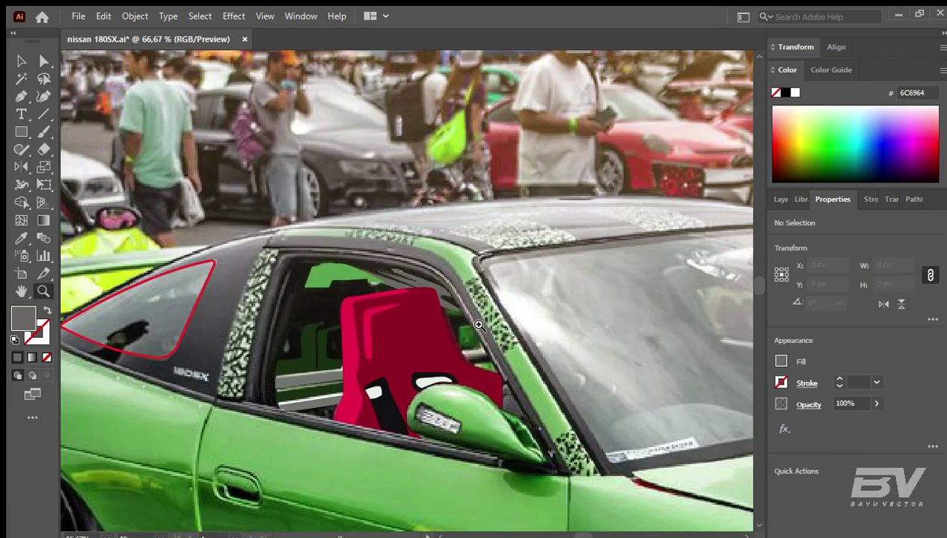
pyautogui.scroll(5, 407, 290)
pyautogui.press('p')
pyautogui.click(481, 388)
pyautogui.click(447, 345)
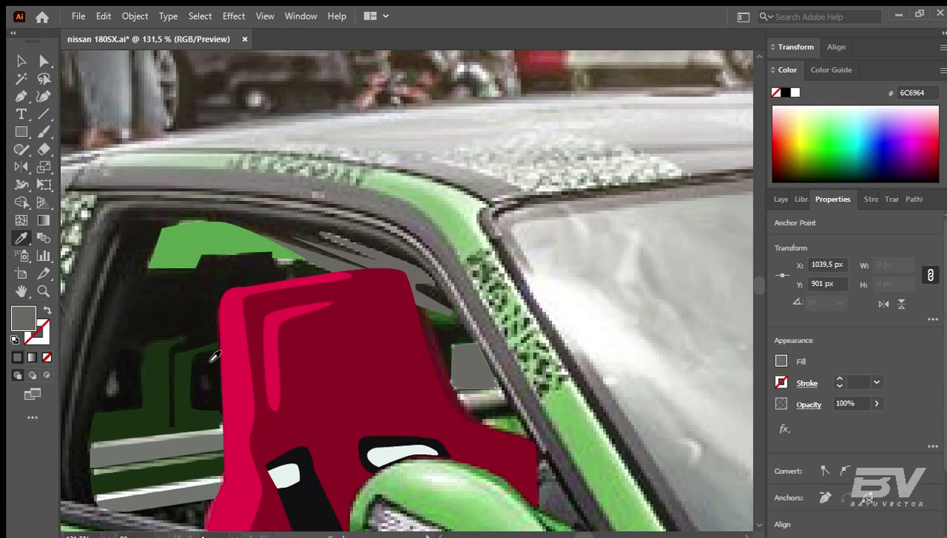
pyautogui.click(214, 358)
# Step: Reshape the curve of the red seat's right edge
pyautogui.scroll(2, 449, 359)
pyautogui.press('p')
pyautogui.click(401, 298)
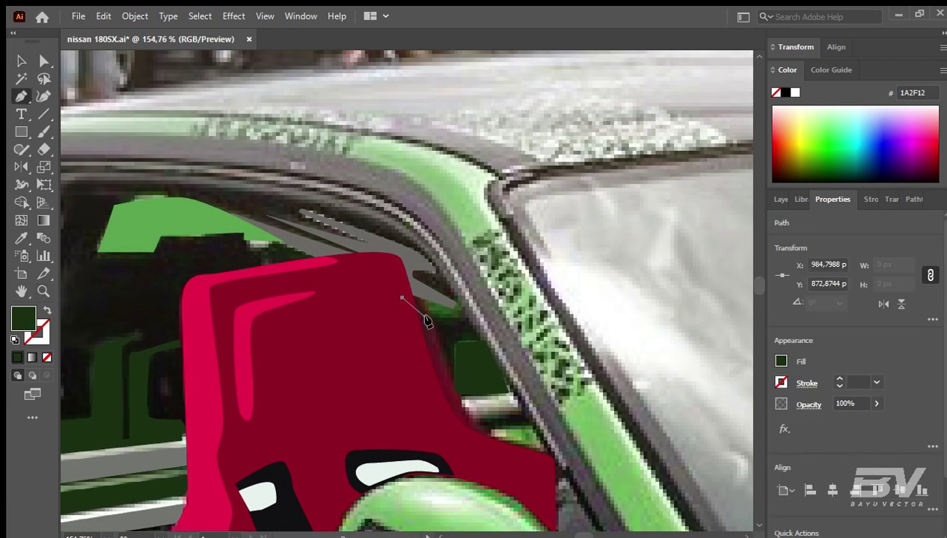
pyautogui.keyDown('ctrl'); pyautogui.click(422, 337); pyautogui.keyUp('ctrl')
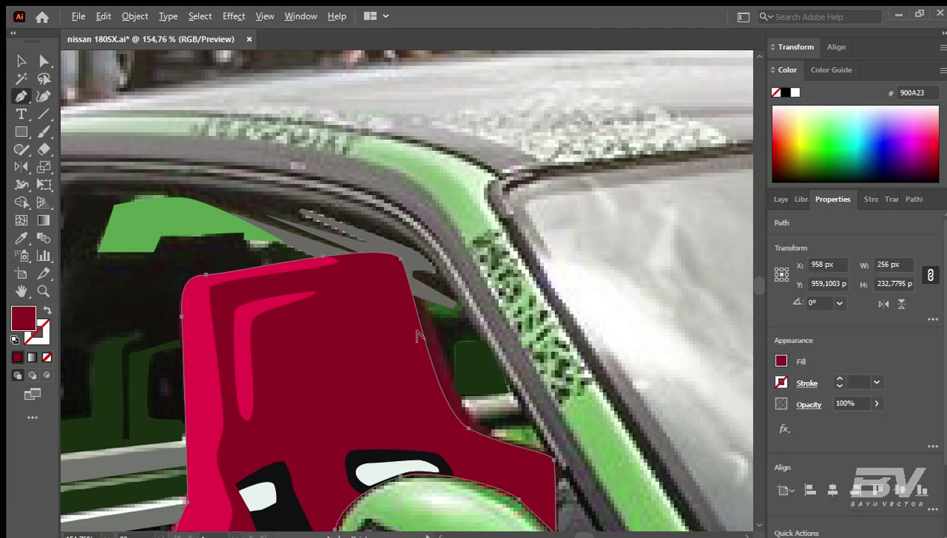
pyautogui.moveTo(461, 436)
pyautogui.mouseDown()
pyautogui.moveTo(443, 329)
pyautogui.moveTo(374, 280)
pyautogui.mouseUp()
pyautogui.press('v')
# Step: Draw a small grey shape right of the seat
pyautogui.press('p')
pyautogui.click(388, 351)
pyautogui.click(441, 344)
pyautogui.click(458, 367)
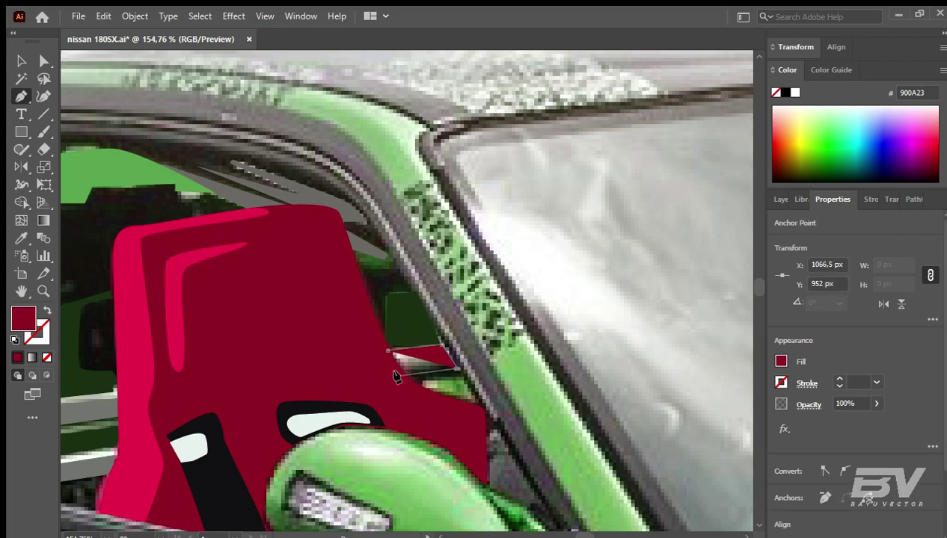
pyautogui.press('i')
pyautogui.click(103, 402)
pyautogui.press('v')
# Step: Zoom out from the seat and zoom in on the windshield
pyautogui.scroll(-1, 370, 274)
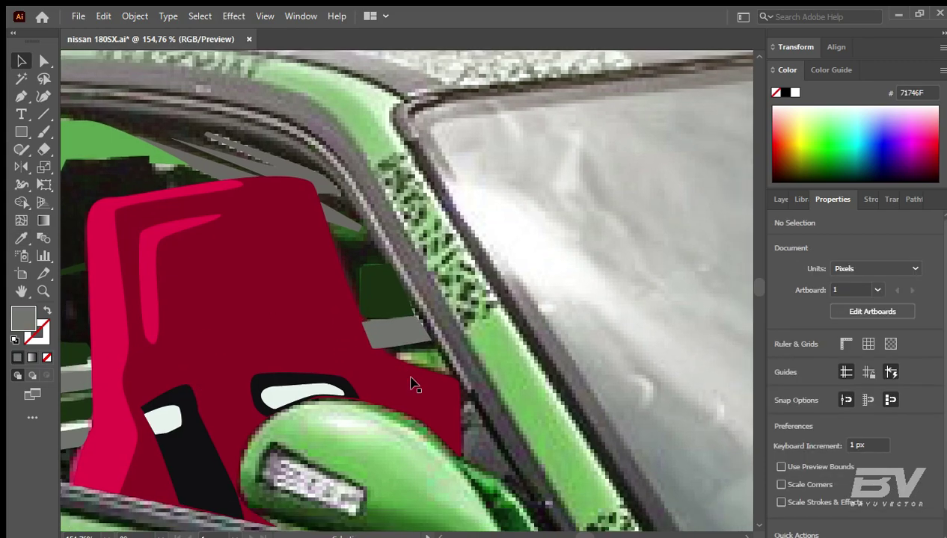
pyautogui.scroll(5, 423, 381)
pyautogui.hotkey('ctrl', 'shift', 'a')
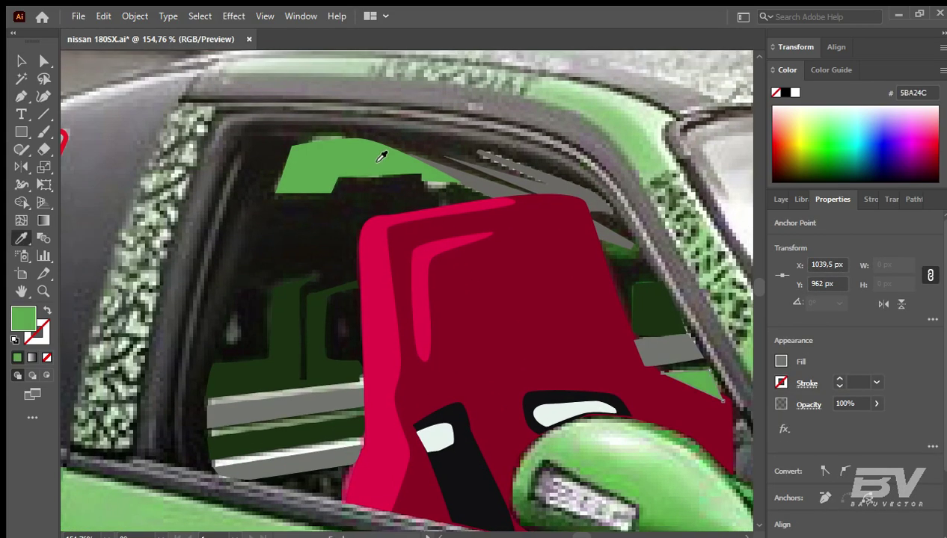
pyautogui.press('v')
pyautogui.hotkey('ctrl', '-')
pyautogui.hotkey('ctrl', '-')
pyautogui.moveTo(335, 229); pyautogui.dragTo(417, 329)
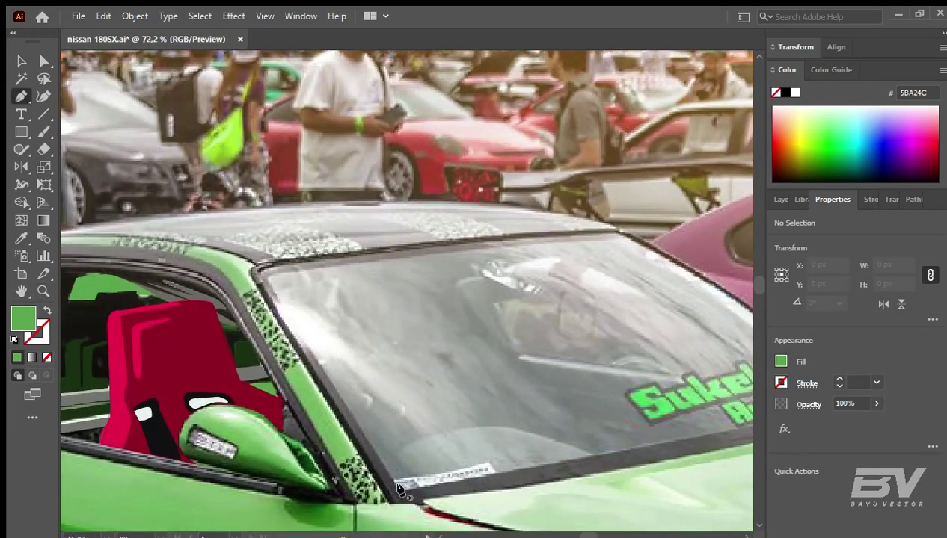
# Step: Pen-trace the windshield outline over the photo, with a curved point along its edge
pyautogui.click(263, 278)
pyautogui.hscroll(2, 373, 273)
pyautogui.click(509, 262)
pyautogui.scroll(-2, 508, 261)
pyautogui.hscroll(3, 509, 261)
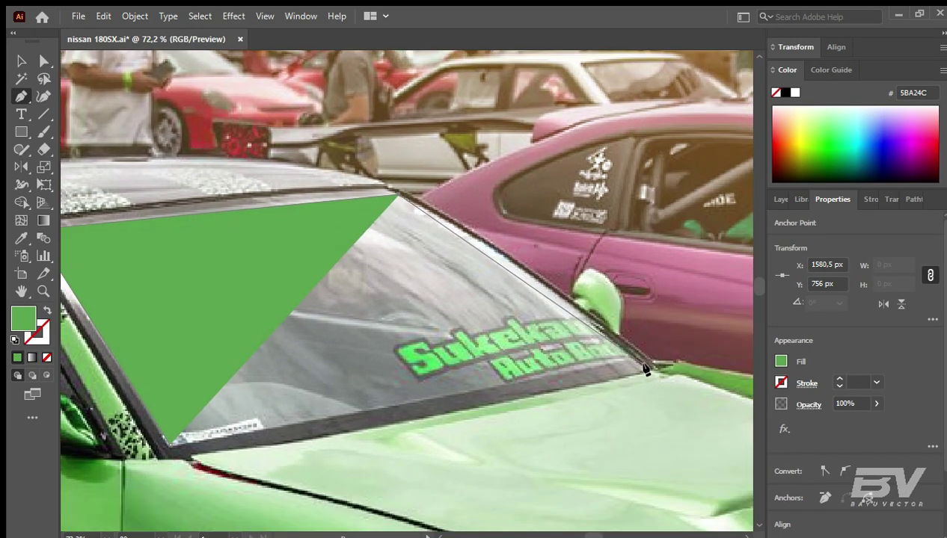
pyautogui.moveTo(644, 369); pyautogui.dragTo(720, 445)
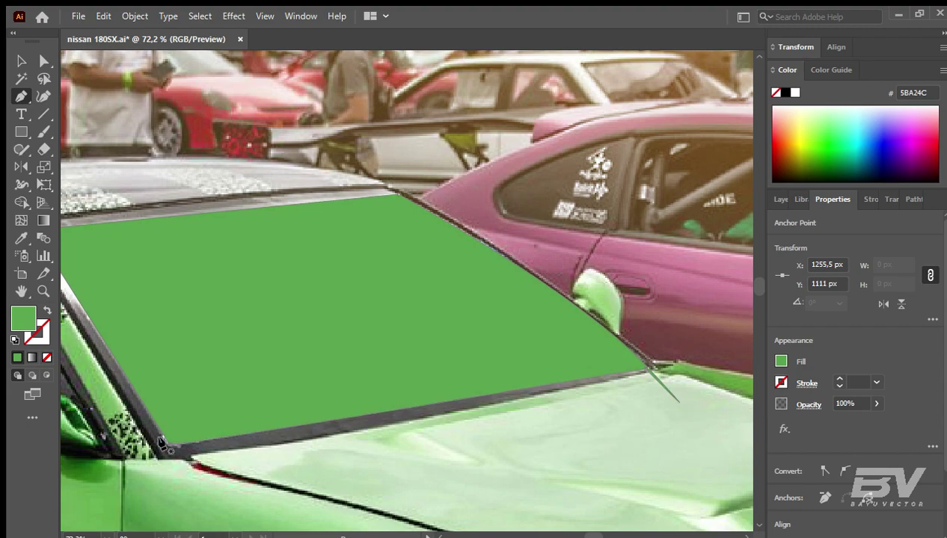
pyautogui.click(166, 447)
pyautogui.scroll(2, 405, 306)
pyautogui.hscroll(-5, 406, 306)
# Step: Fill the windshield with light grey D0CDCF and nudge its bottom corner anchor
pyautogui.press('i')
pyautogui.click(360, 245)
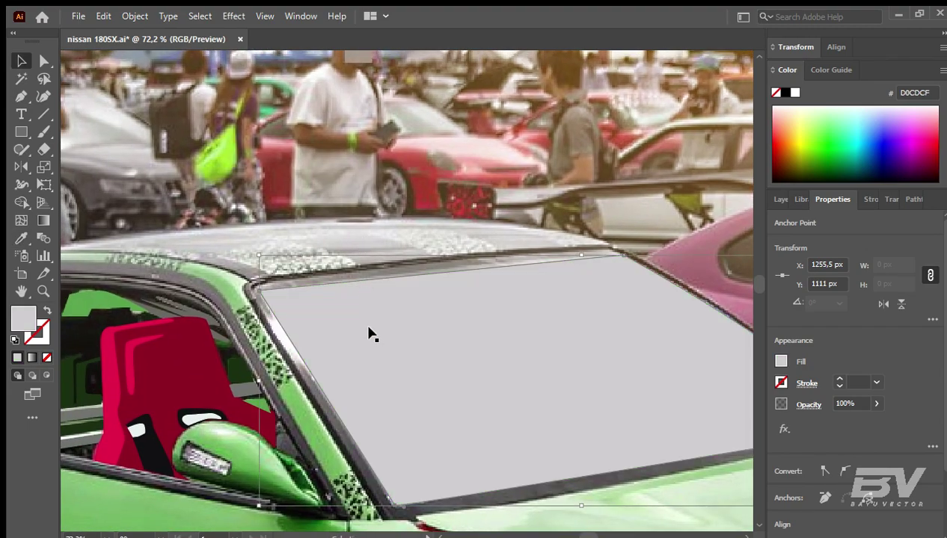
pyautogui.press('a')
pyautogui.moveTo(401, 494); pyautogui.dragTo(395, 499)
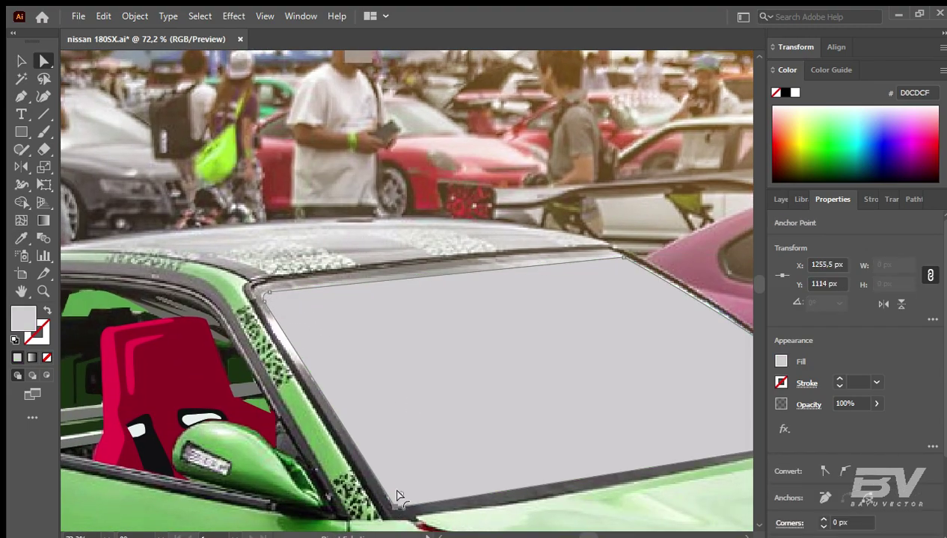
pyautogui.press('v')
pyautogui.hscroll(-4, 429, 222)
pyautogui.scroll(1, 429, 222)
pyautogui.scroll(2, 428, 222)
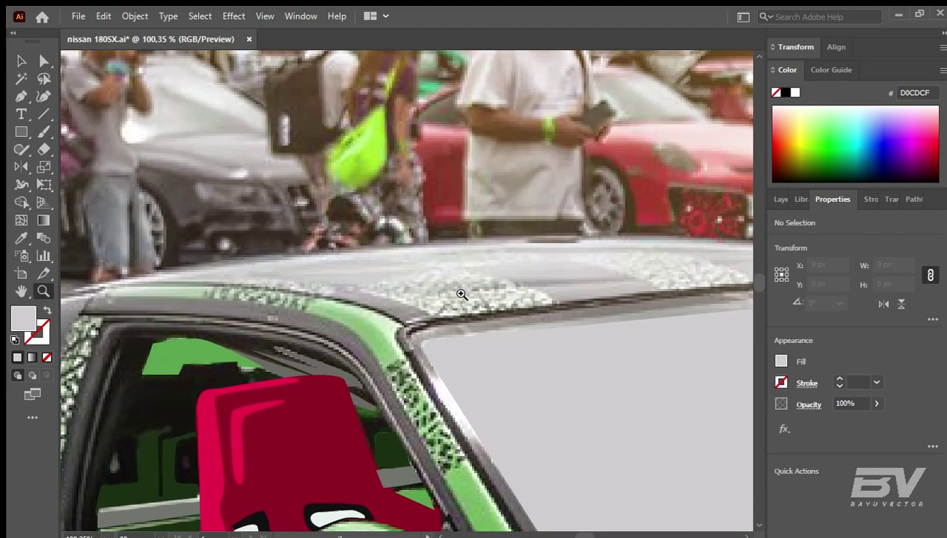
# Step: Start the roof shape at its rear edge with a curved point along the roofline
pyautogui.press('p')
pyautogui.hscroll(-2, 433, 312)
pyautogui.hscroll(-2, 553, 298)
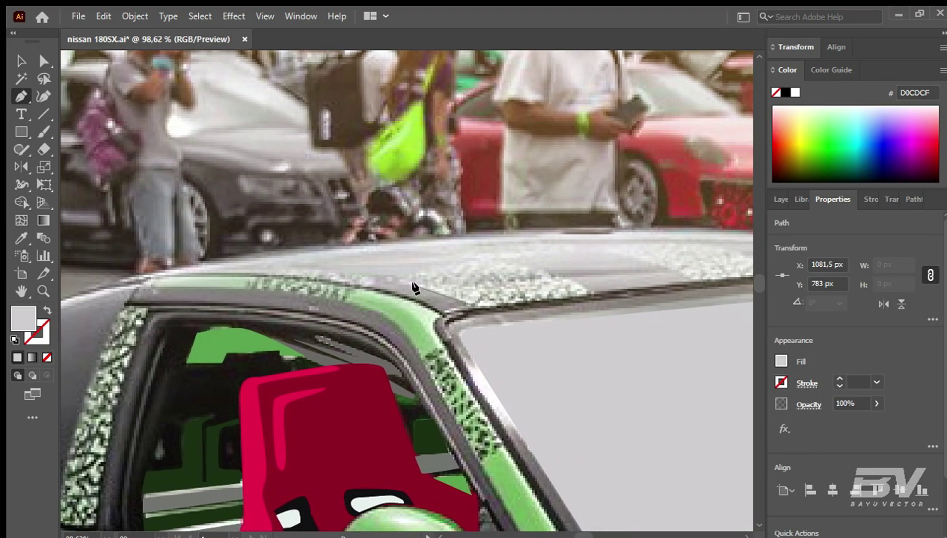
pyautogui.click(117, 282)
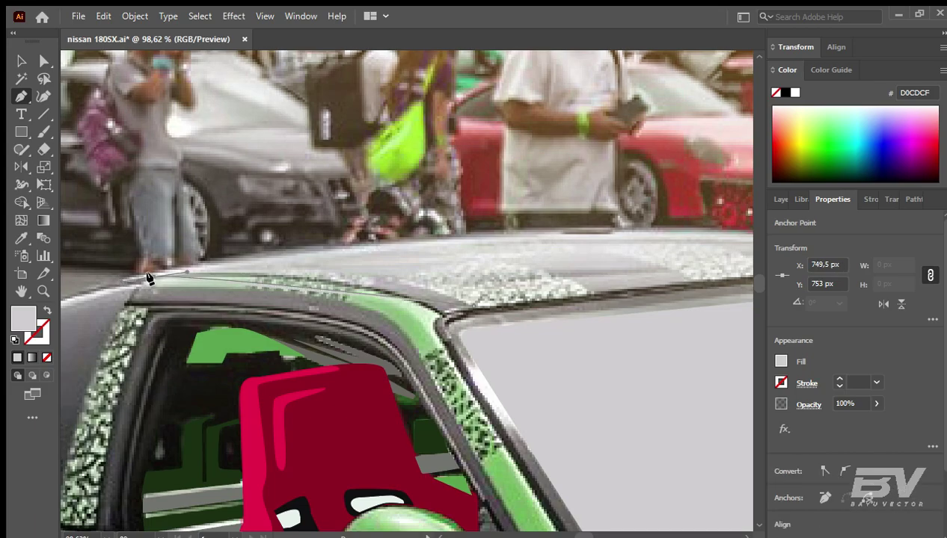
pyautogui.hscroll(2, 225, 278)
pyautogui.hscroll(2, 294, 281)
pyautogui.hscroll(2, 600, 265)
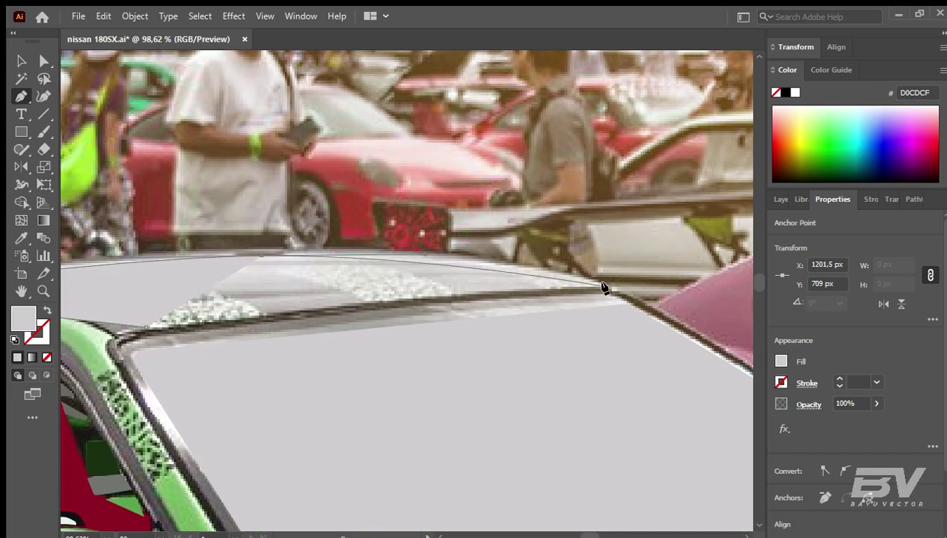
pyautogui.moveTo(602, 286); pyautogui.dragTo(634, 299)
pyautogui.hscroll(-4, 611, 332)
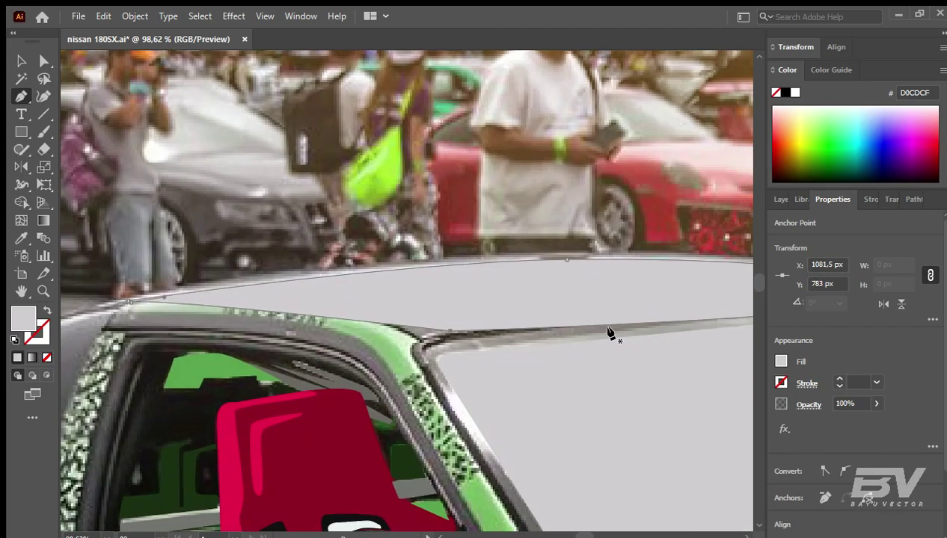
pyautogui.hscroll(4, 618, 296)
pyautogui.press('z')
pyautogui.moveTo(551, 262); pyautogui.dragTo(695, 397)
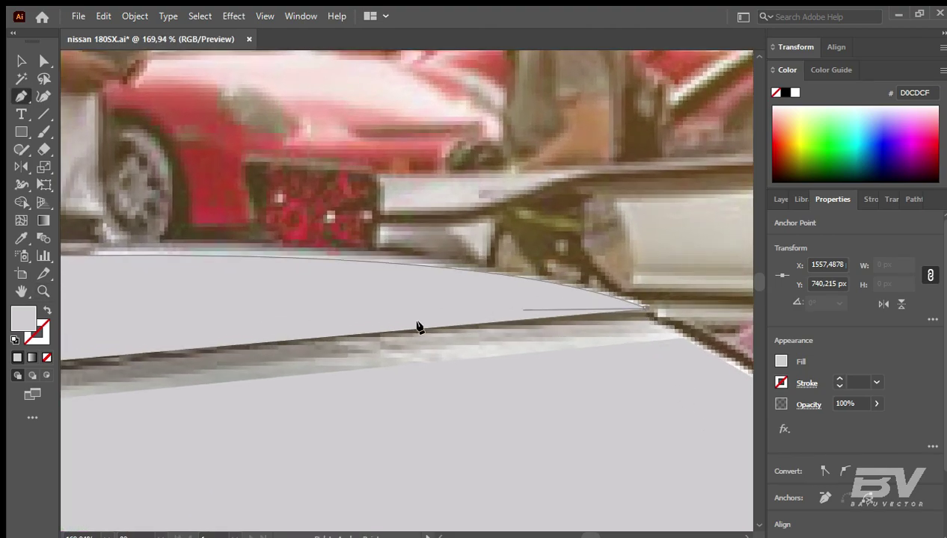
# Step: Curve the roof shape along the roofline to the rear pillar, close it, and save
pyautogui.hscroll(-5, 417, 328)
pyautogui.hscroll(-4, 395, 367)
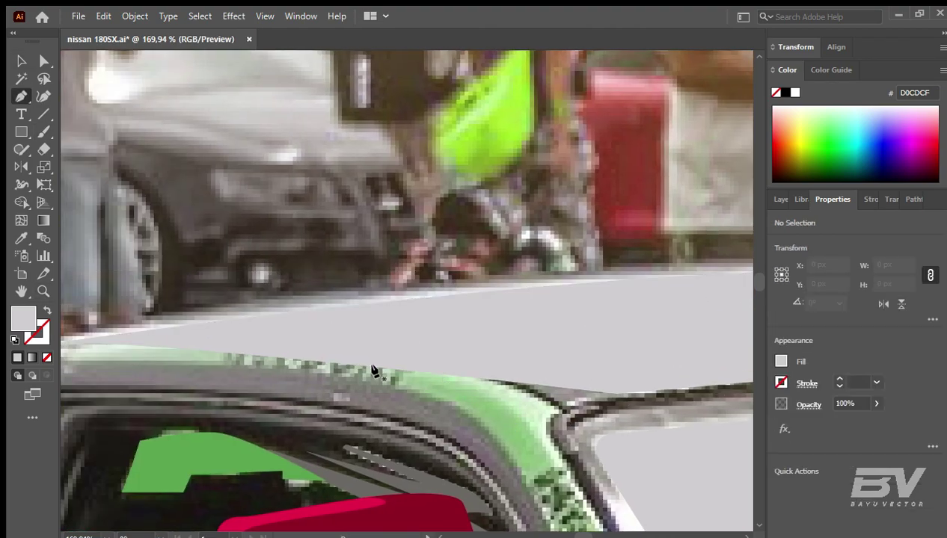
pyautogui.moveTo(371, 370); pyautogui.dragTo(517, 338)
pyautogui.hscroll(-6, 523, 344)
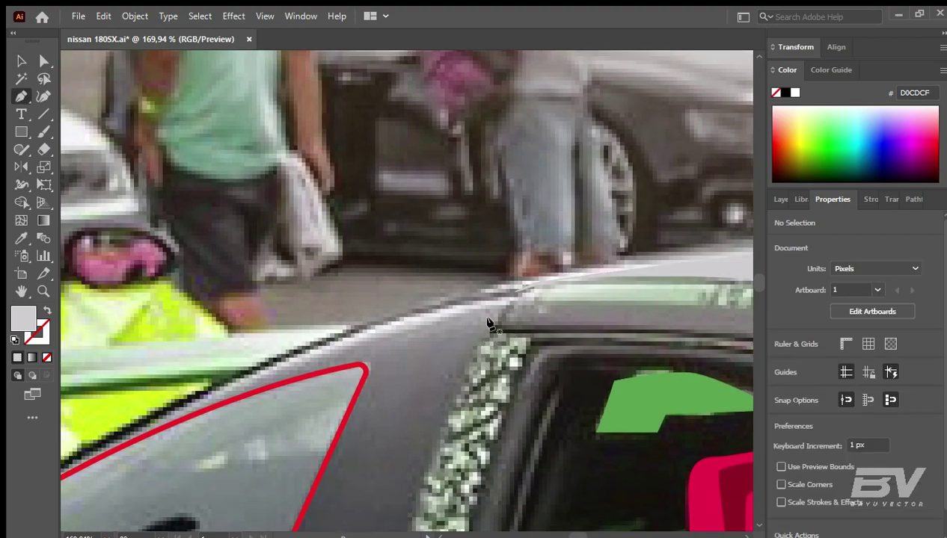
pyautogui.scroll(-2, 401, 338)
pyautogui.hscroll(-3, 273, 344)
pyautogui.click(273, 343)
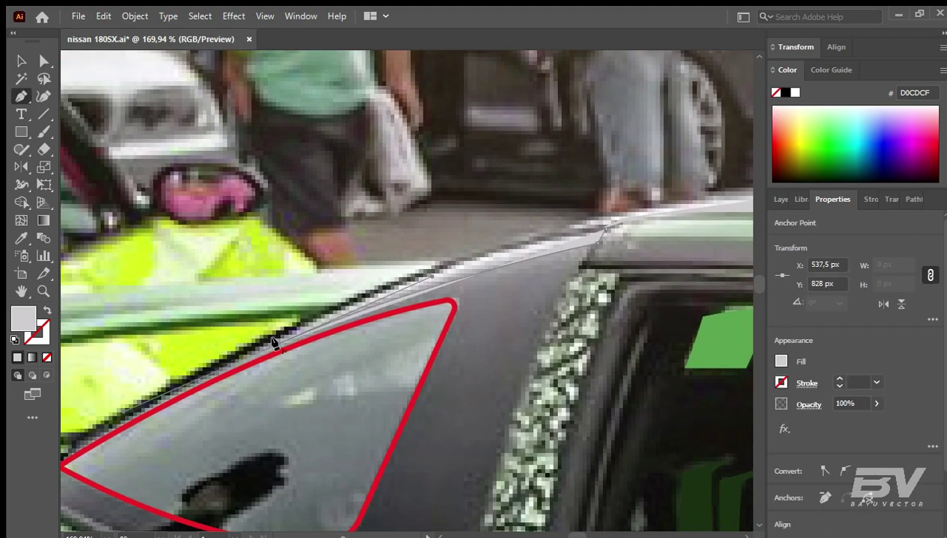
pyautogui.click(601, 229)
pyautogui.hotkey('ctrl', '0')
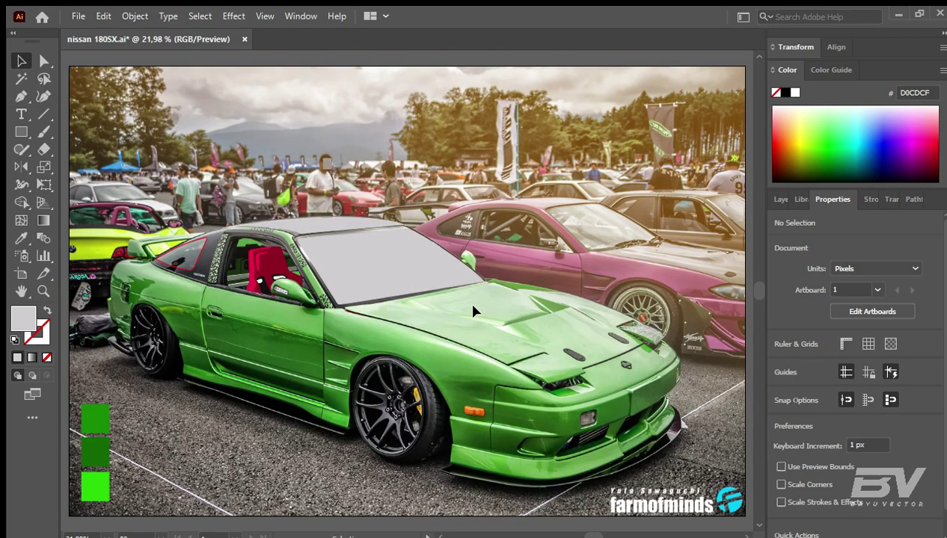
pyautogui.hotkey('ctrl', 's')
pyautogui.scroll(2, 505, 346)
# Step: On Layer 7, draw a white reflection over the windshield's right side and trim it to the glass
pyautogui.click(781, 199)
pyautogui.click(857, 224)
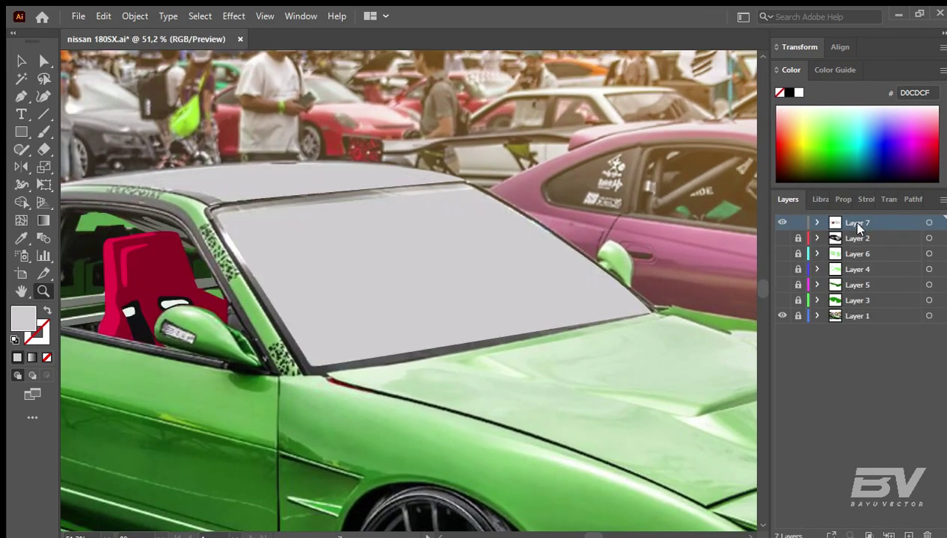
pyautogui.click(350, 191)
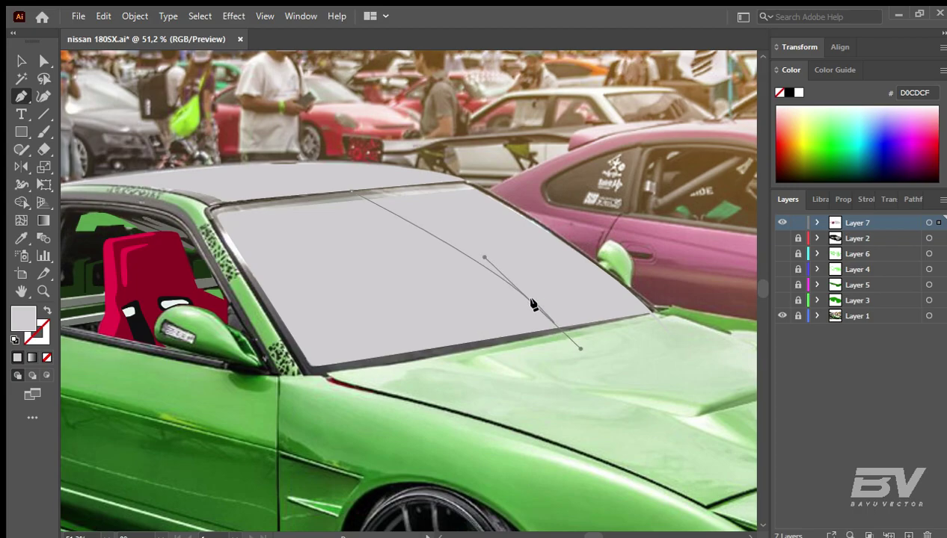
pyautogui.moveTo(533, 303); pyautogui.dragTo(566, 305)
pyautogui.click(687, 318)
pyautogui.click(634, 180)
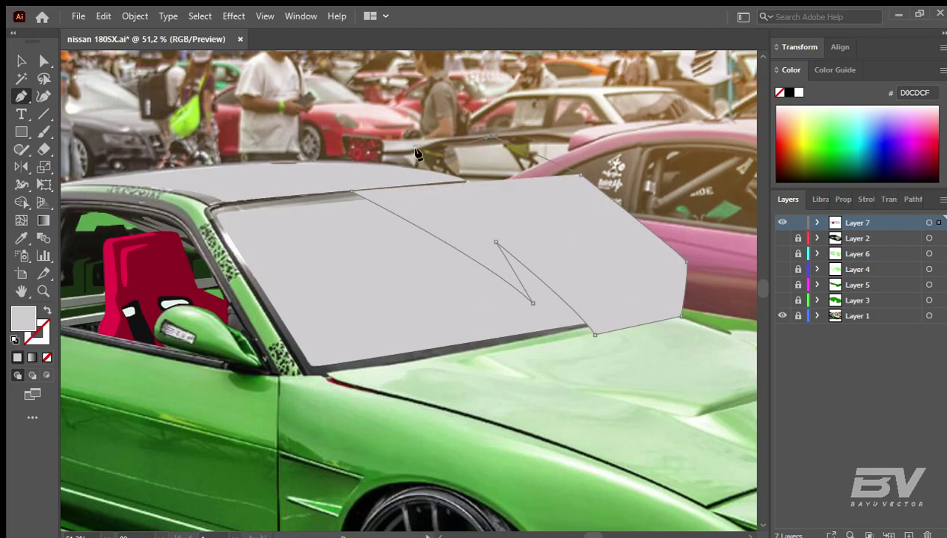
pyautogui.click(348, 189)
pyautogui.press('v')
pyautogui.hotkey('ctrl', 'shift', 'F9')
pyautogui.scroll(5, 535, 397)
pyautogui.hotkey('ctrl', '0')
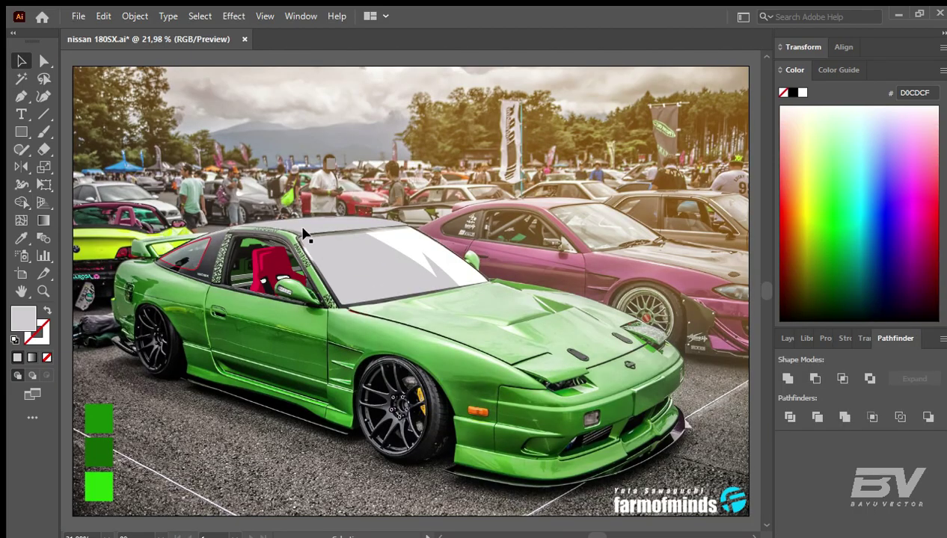
pyautogui.press('z')
# Step: Draw a curved white reflection down the windshield's left edge and trim it with Shape Builder
pyautogui.click(786, 338)
pyautogui.click(781, 222)
pyautogui.moveTo(469, 314); pyautogui.dragTo(376, 270)
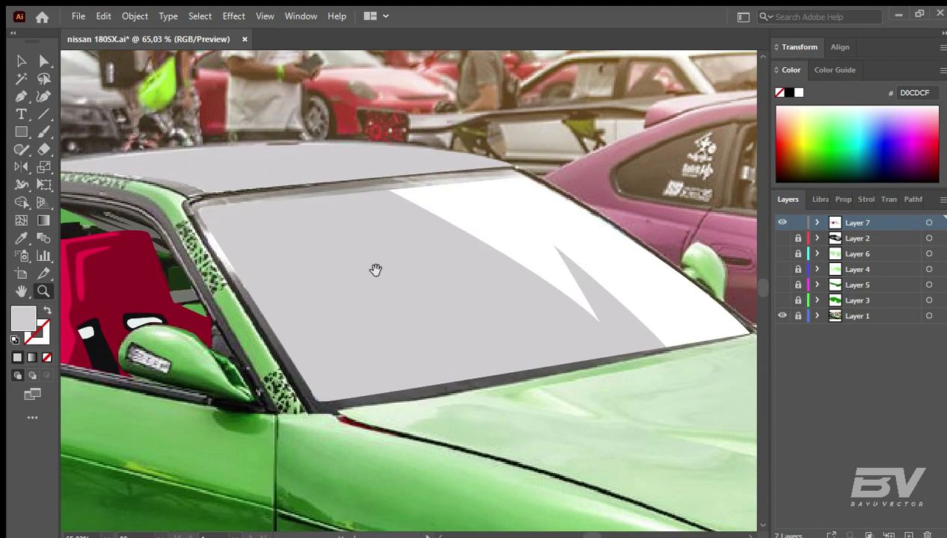
pyautogui.moveTo(318, 424); pyautogui.dragTo(513, 487)
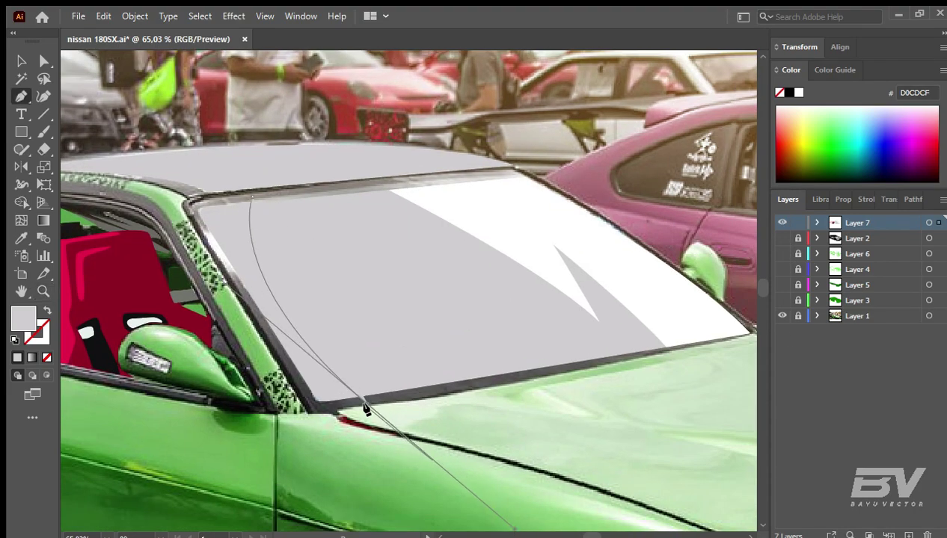
pyautogui.keyDown('alt'); pyautogui.click(318, 424); pyautogui.keyUp('alt')
pyautogui.click(251, 196)
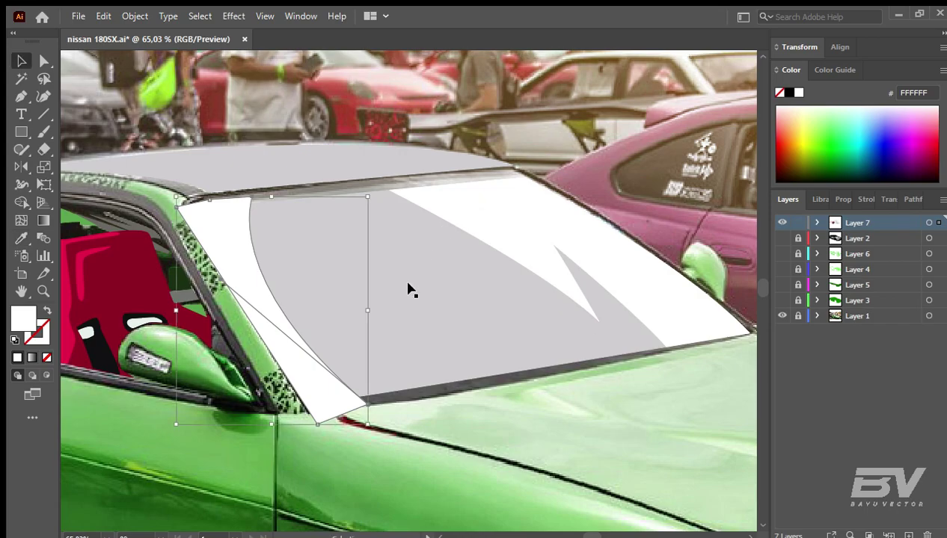
pyautogui.hotkey('ctrl', 'a')
pyautogui.hotkey('shift', 'm')
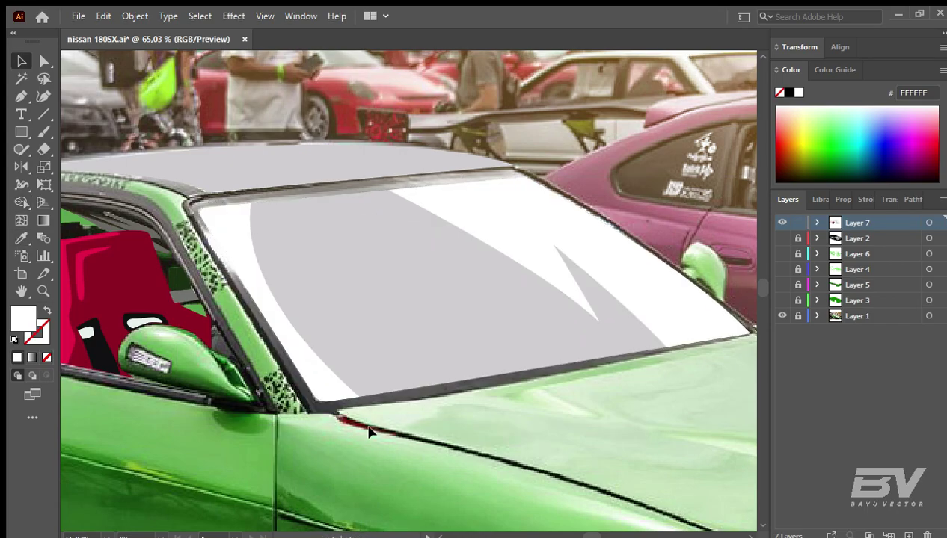
# Step: Eyedropper grey onto the rear quarter window and white onto the thin roof-edge shape
pyautogui.press('v')
pyautogui.hotkey('ctrl', '0')
pyautogui.keyDown('alt'); pyautogui.scroll(5, 370, 296); pyautogui.keyUp('alt')
pyautogui.keyDown('alt'); pyautogui.scroll(-4, 644, 459); pyautogui.keyUp('alt')
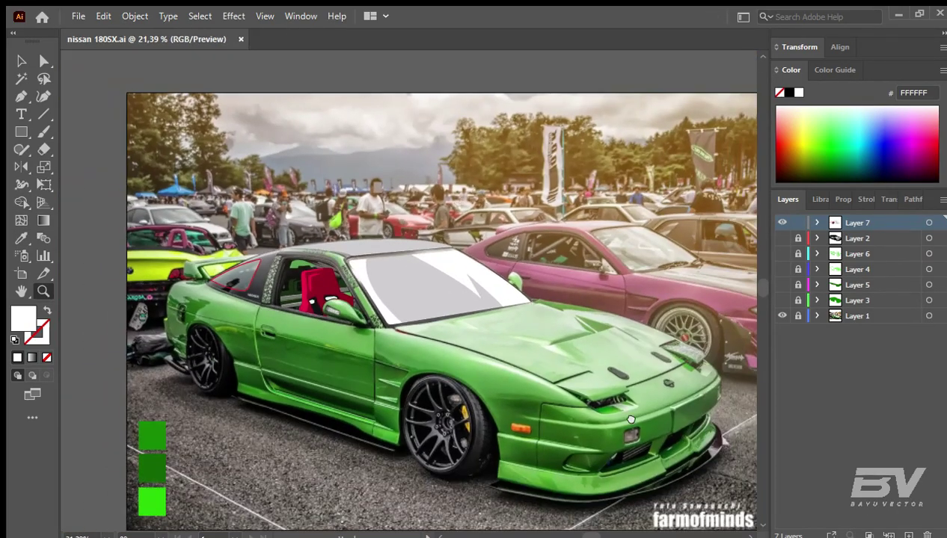
pyautogui.keyDown('alt'); pyautogui.scroll(5, 461, 401); pyautogui.keyUp('alt')
pyautogui.keyDown('alt'); pyautogui.scroll(1, 461, 401); pyautogui.keyUp('alt')
pyautogui.press('v')
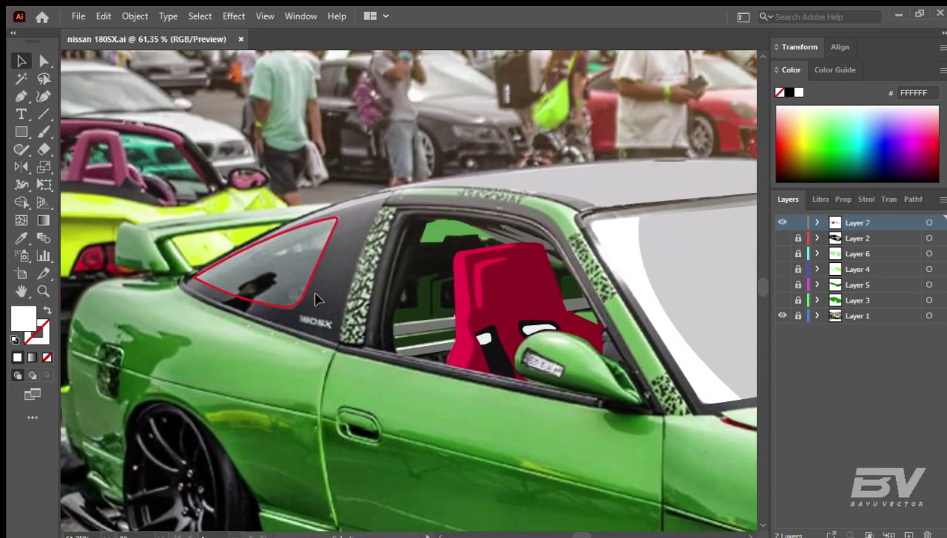
pyautogui.click(317, 298)
pyautogui.click(367, 202)
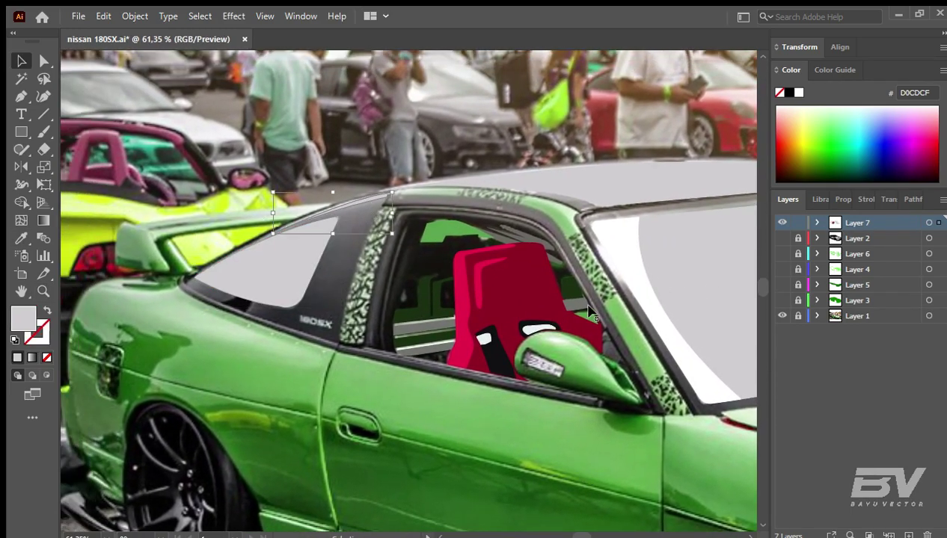
pyautogui.press('i')
pyautogui.click(542, 326)
# Step: Pen-draw a white stripe along the window edge, adjusting its end point and restoring it
pyautogui.keyDown('alt'); pyautogui.scroll(13, 238, 287); pyautogui.keyUp('alt')
pyautogui.press('p')
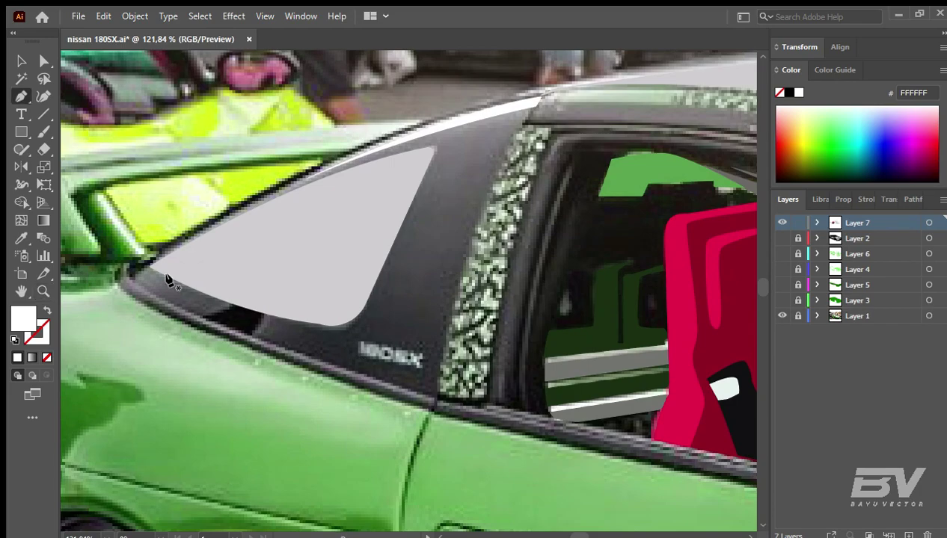
pyautogui.click(429, 402)
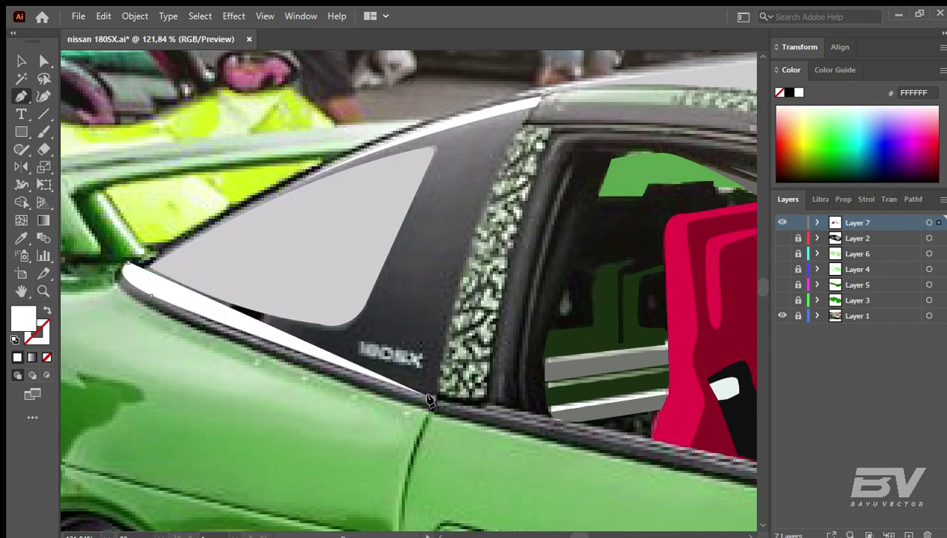
pyautogui.press('a')
pyautogui.moveTo(429, 401); pyautogui.dragTo(274, 350)
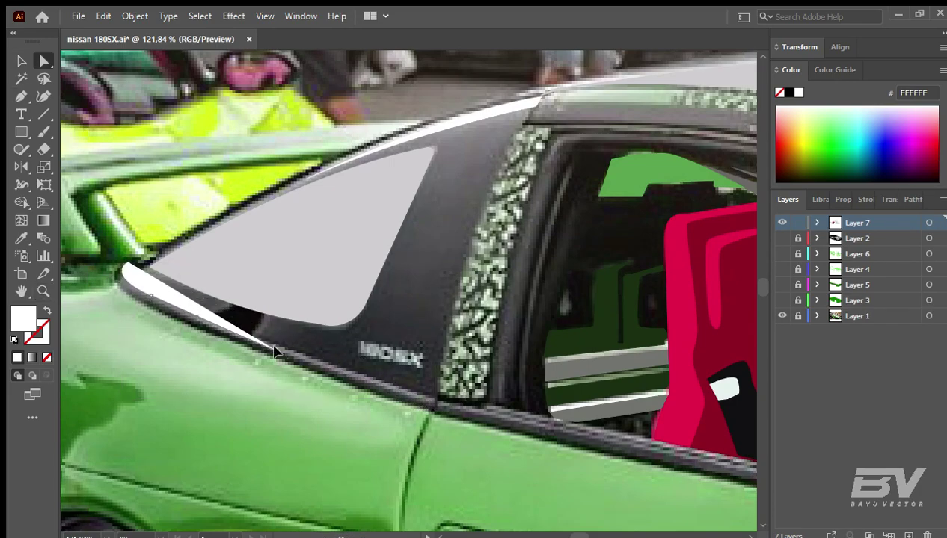
pyautogui.press('Delete')
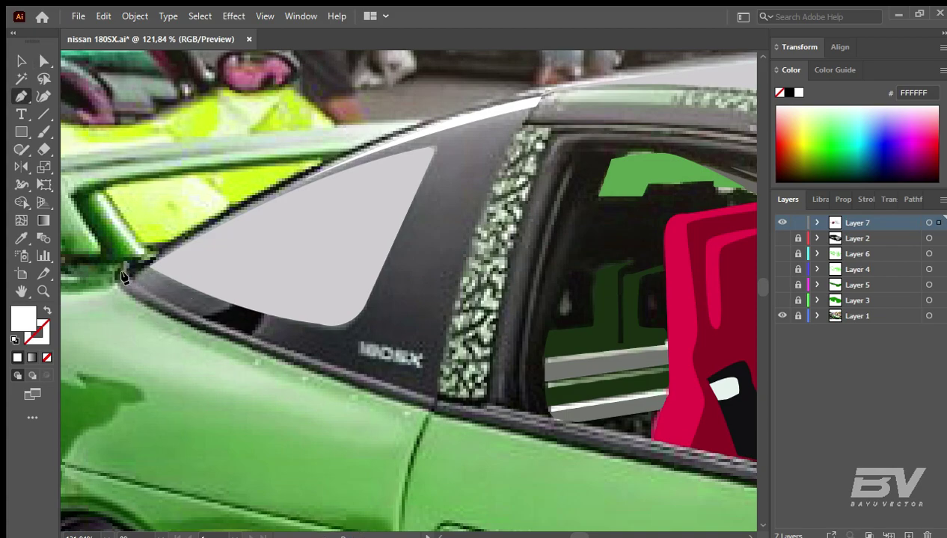
pyautogui.hotkey('ctrl', 'z')
pyautogui.hotkey('ctrl', 'z')
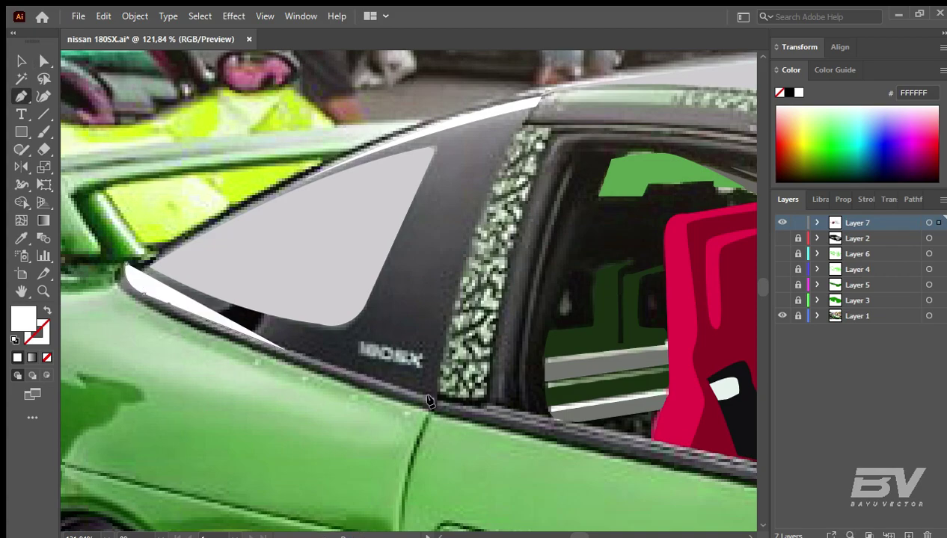
pyautogui.press('v')
pyautogui.click(842, 199)
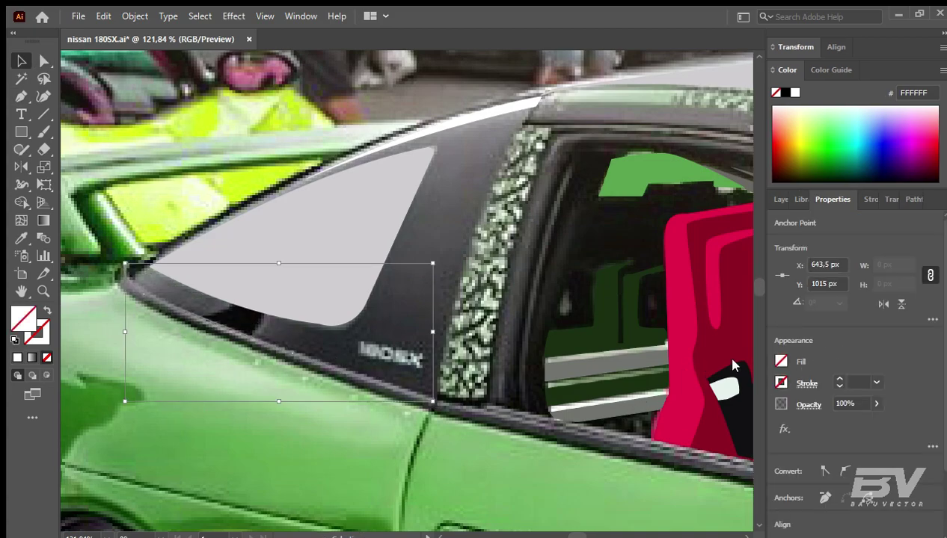
# Step: Turn the stripe's white fill into a 4 pt white stroke
pyautogui.hotkey('ctrl', 'z')
pyautogui.click(839, 378)
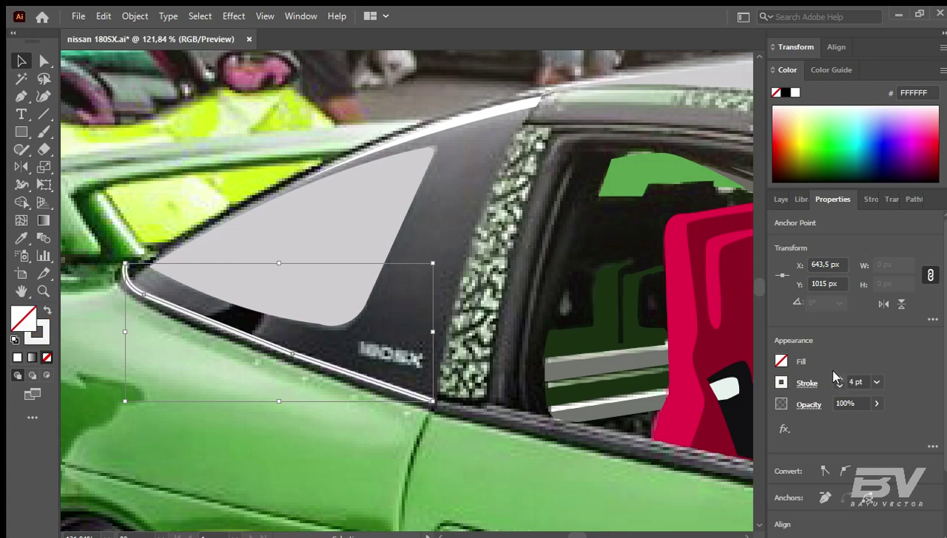
pyautogui.click(839, 377)
pyautogui.hotkey('ctrl', 'shift', 'a')
pyautogui.press('z')
pyautogui.moveTo(119, 259); pyautogui.dragTo(374, 399)
pyautogui.keyDown('ctrl'); pyautogui.click(159, 363); pyautogui.keyUp('ctrl')
# Step: Taper the stripe to a point at its top end and widen it in the middle with the Width tool
pyautogui.hotkey('shift', 'w')
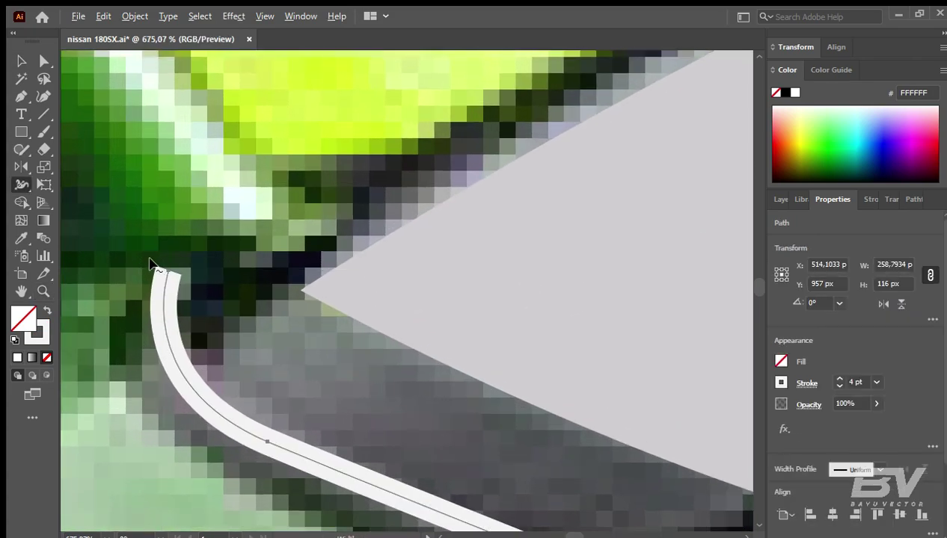
pyautogui.moveTo(168, 273); pyautogui.dragTo(165, 273)
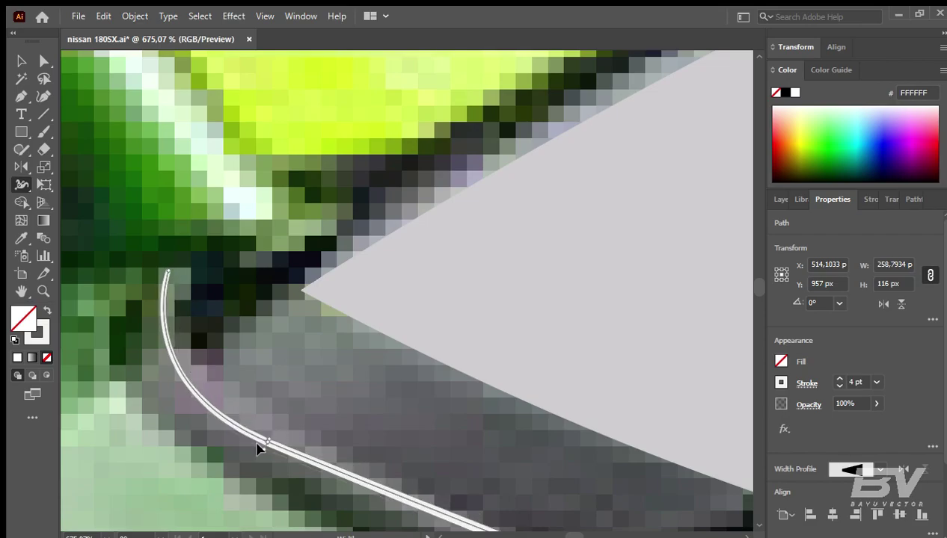
pyautogui.moveTo(258, 449); pyautogui.dragTo(267, 442)
pyautogui.hotkey('ctrl', '0')
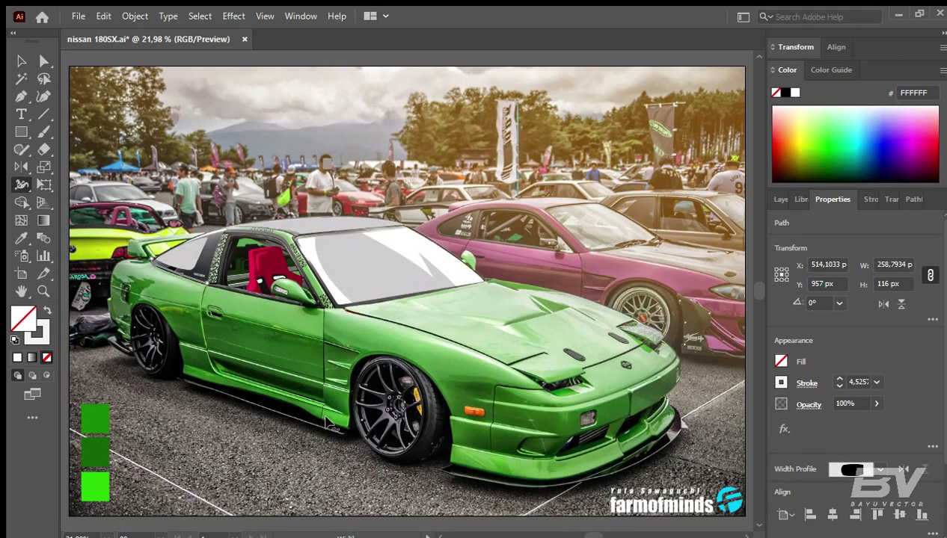
pyautogui.scroll(3, 193, 281)
pyautogui.scroll(2, 317, 348)
pyautogui.scroll(-2, 353, 380)
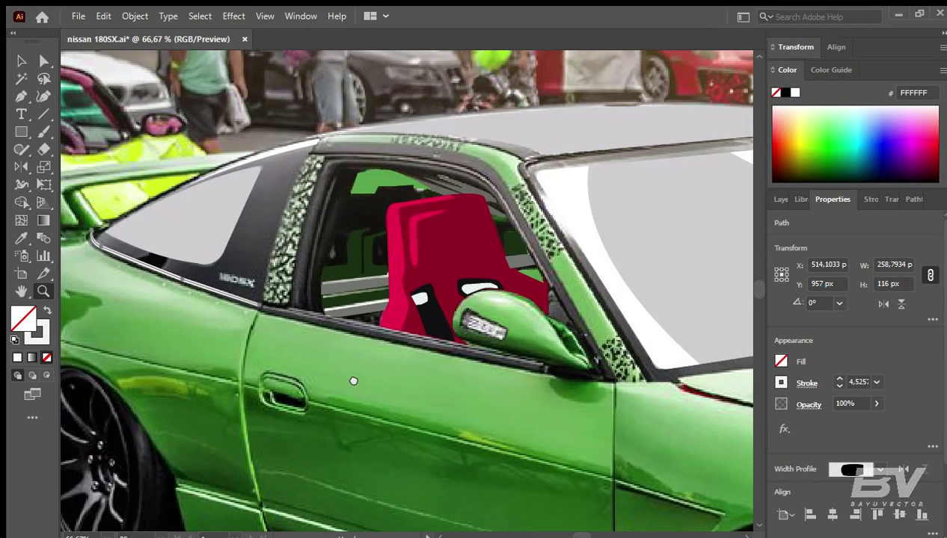
pyautogui.scroll(-1, 356, 345)
pyautogui.scroll(1, 356, 345)
pyautogui.click(255, 305)
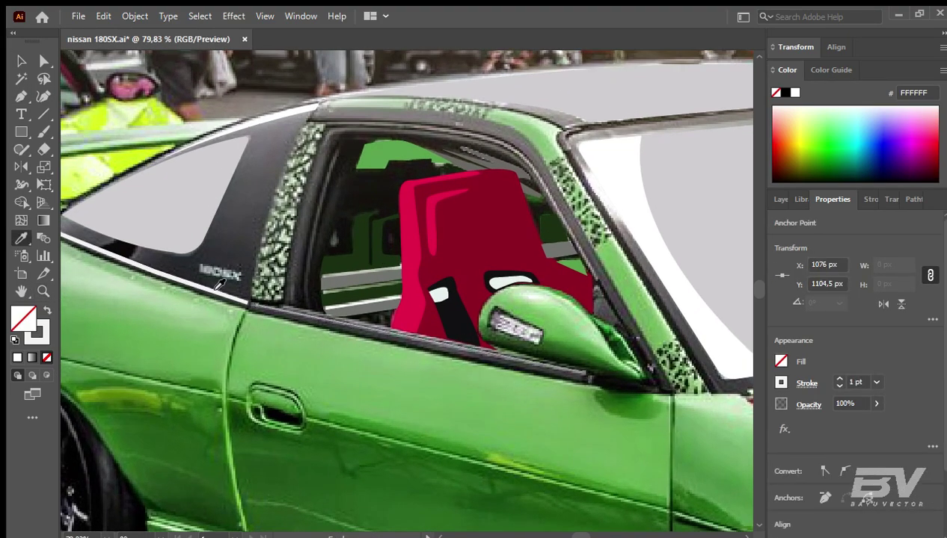
pyautogui.press('v')
pyautogui.click(575, 386)
pyautogui.moveTo(575, 387); pyautogui.dragTo(463, 448)
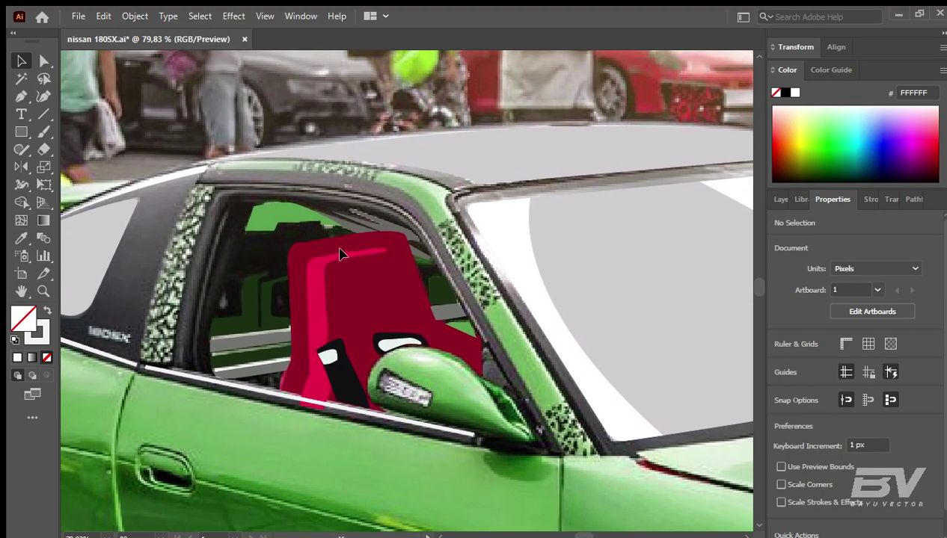
# Step: Pen-trace the four-cornered mirror badge and fill it off-white #E7F1EC
pyautogui.press('p')
pyautogui.scroll(-3, 251, 258)
pyautogui.scroll(5, 381, 358)
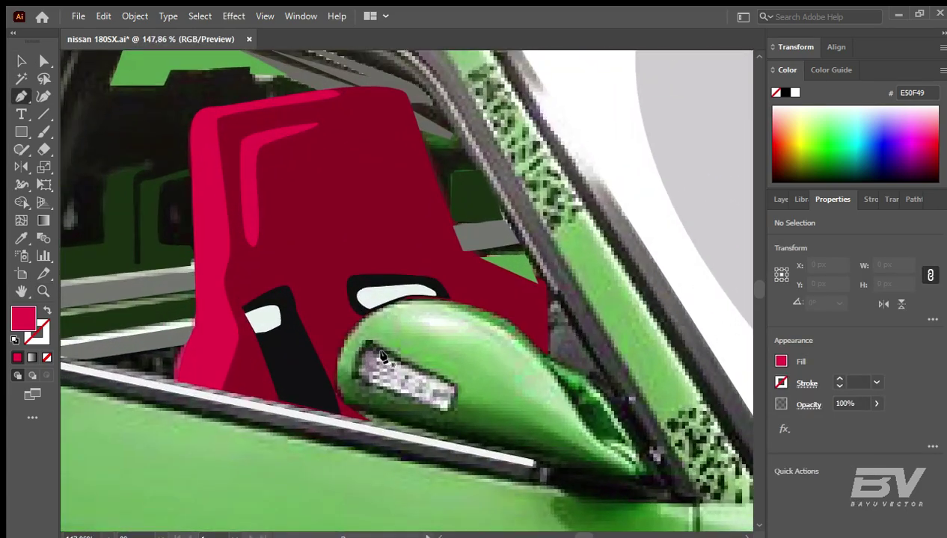
pyautogui.click(374, 362)
pyautogui.click(454, 386)
pyautogui.click(450, 410)
pyautogui.click(370, 382)
pyautogui.click(374, 362)
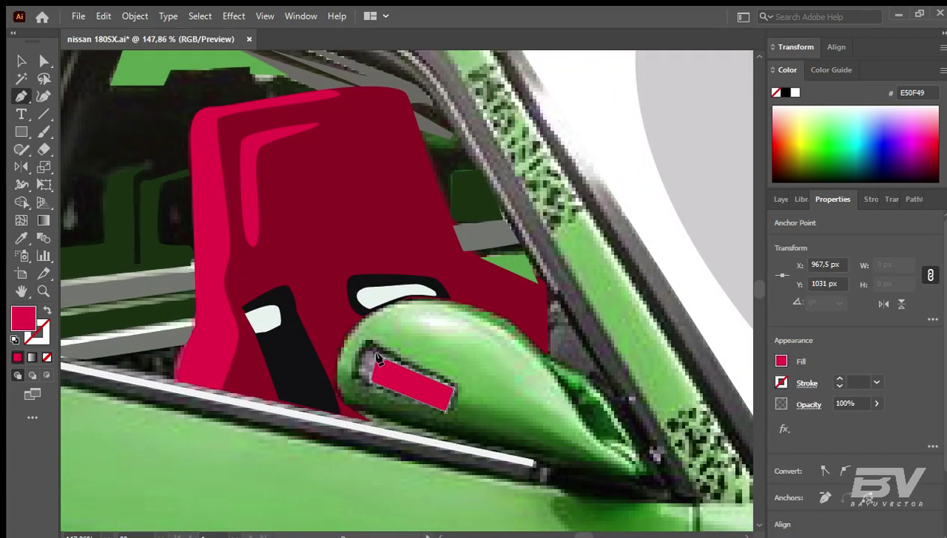
pyautogui.click(389, 297)
# Step: Select and check the new badge shape, panning across the side mirror
pyautogui.press('v')
pyautogui.scroll(2, 474, 421)
pyautogui.scroll(2, 473, 421)
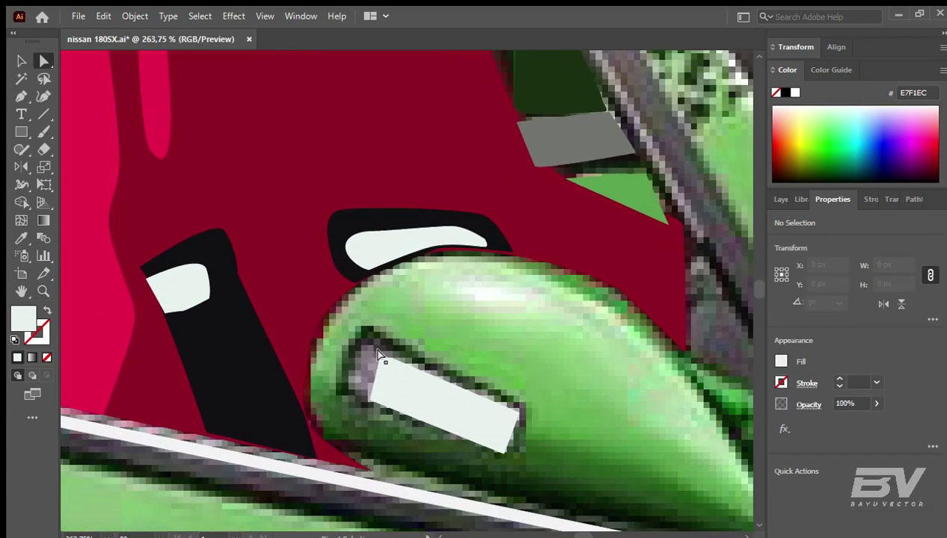
pyautogui.click(377, 368)
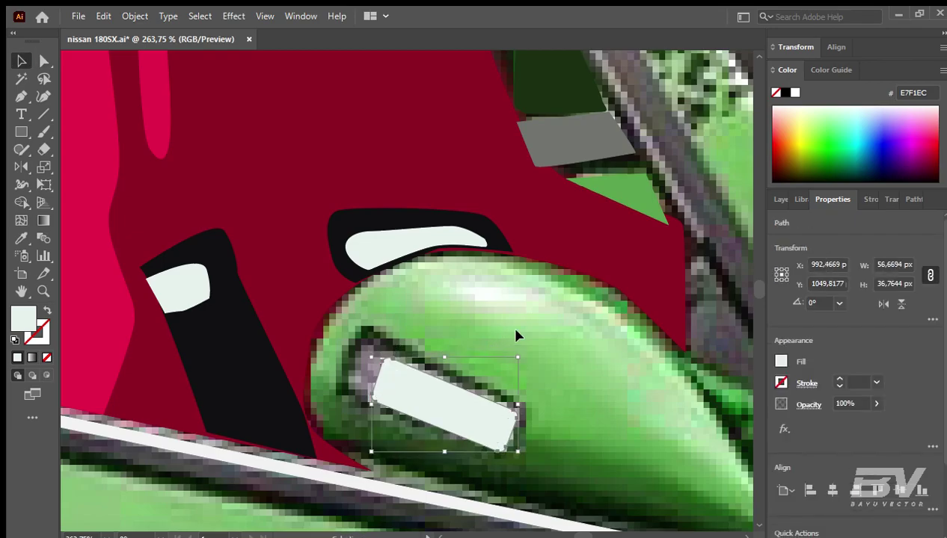
pyautogui.click(517, 332)
pyautogui.moveTo(567, 375); pyautogui.dragTo(395, 337)
pyautogui.scroll(-5, 395, 337)
pyautogui.scroll(-5, 395, 337)
pyautogui.press('z')
pyautogui.scroll(5, 293, 336)
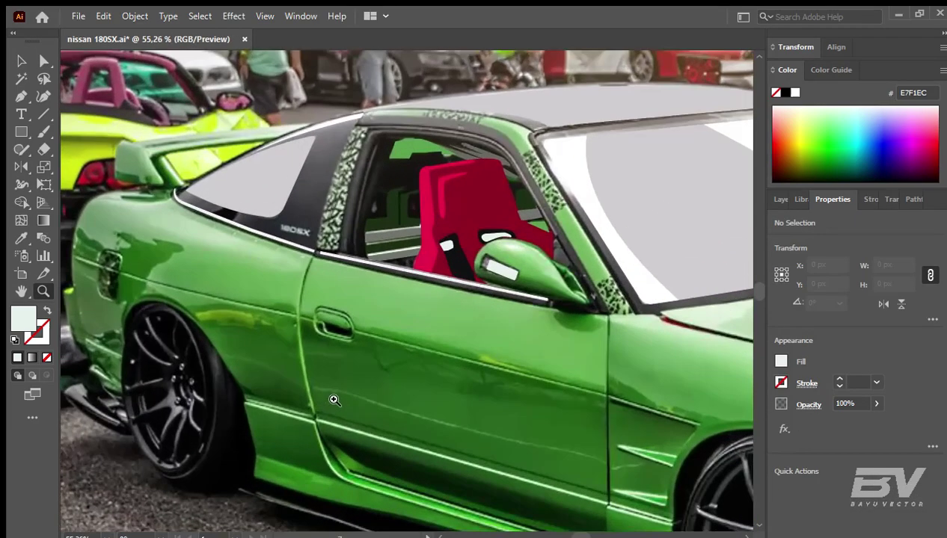
# Step: Place the first anchors of a curved shape under the bumper, then zoom toward the front
pyautogui.scroll(4, 294, 336)
pyautogui.click(244, 363)
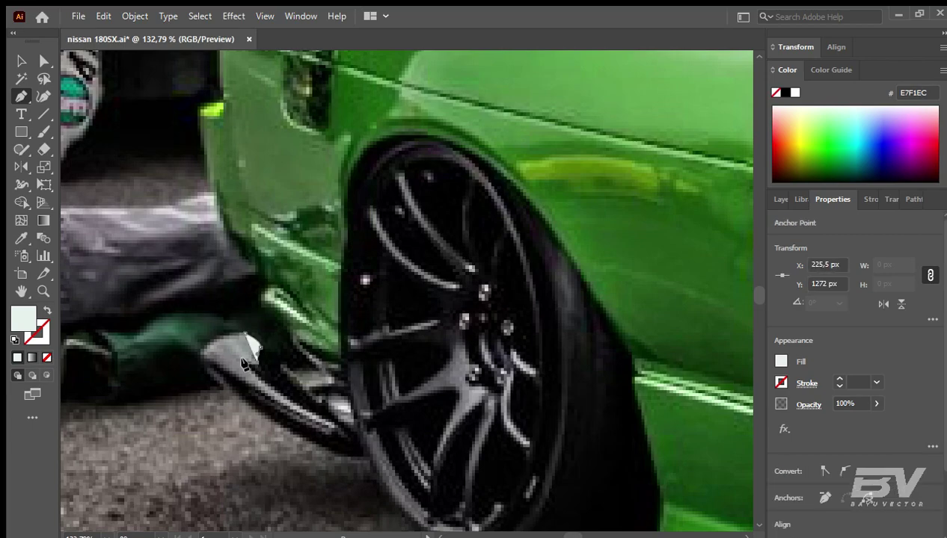
pyautogui.click(329, 432)
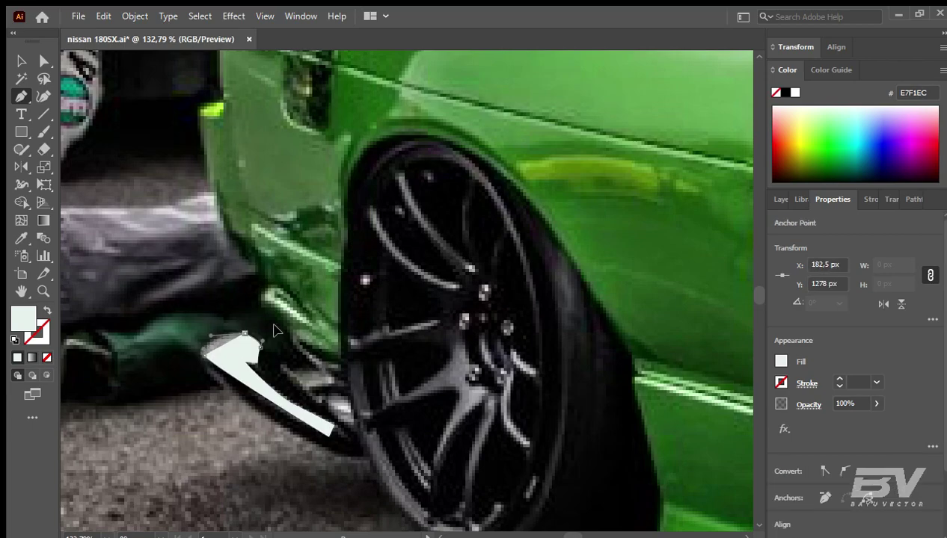
pyautogui.hscroll(1, 202, 293)
pyautogui.moveTo(308, 432); pyautogui.dragTo(265, 398)
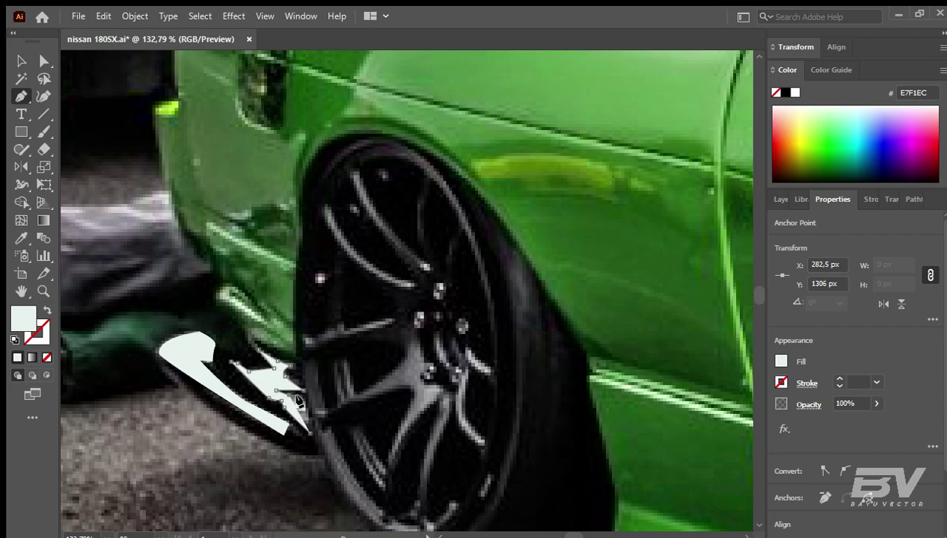
pyautogui.press('z')
pyautogui.moveTo(307, 440)
pyautogui.mouseDown()
pyautogui.moveTo(290, 432)
pyautogui.moveTo(294, 368)
pyautogui.moveTo(401, 477)
pyautogui.mouseUp()
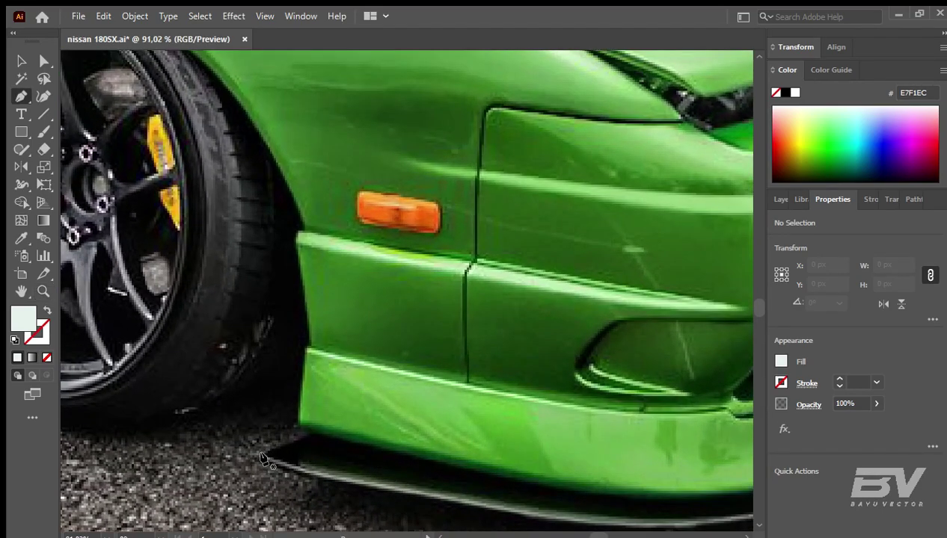
# Step: Trace anchors along the front lip's edge and remove the path's fill
pyautogui.click(359, 480)
pyautogui.moveTo(449, 494); pyautogui.dragTo(325, 412)
pyautogui.hscroll(3, 432, 430)
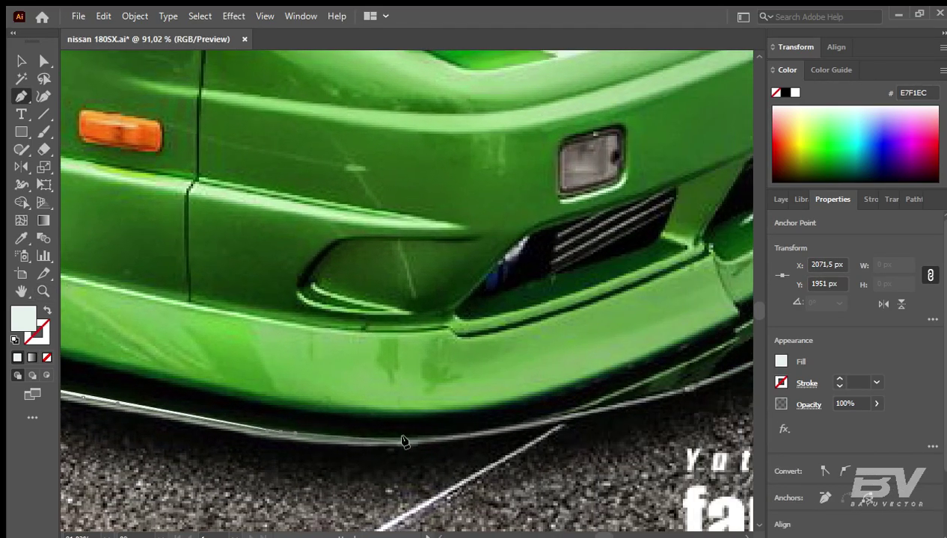
pyautogui.click(459, 433)
pyautogui.hscroll(4, 459, 433)
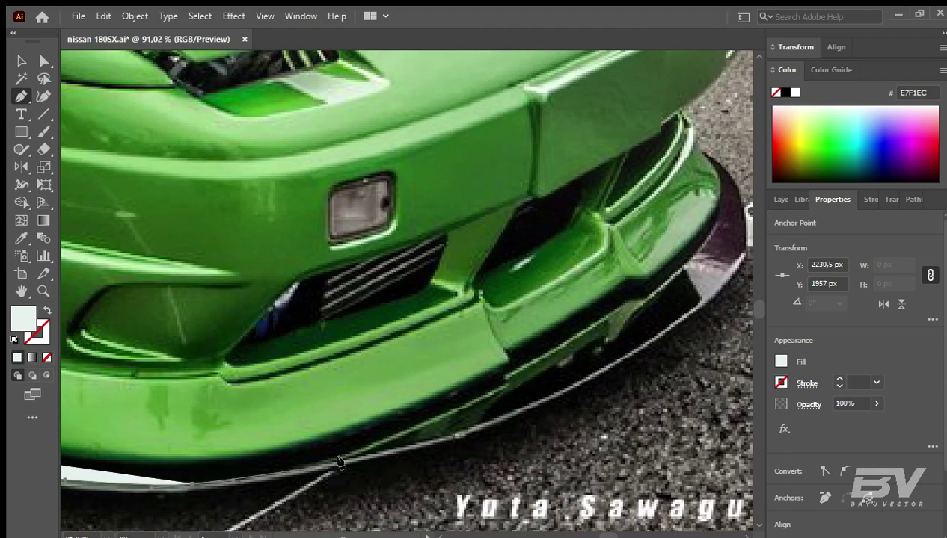
pyautogui.click(458, 430)
pyautogui.press('/')
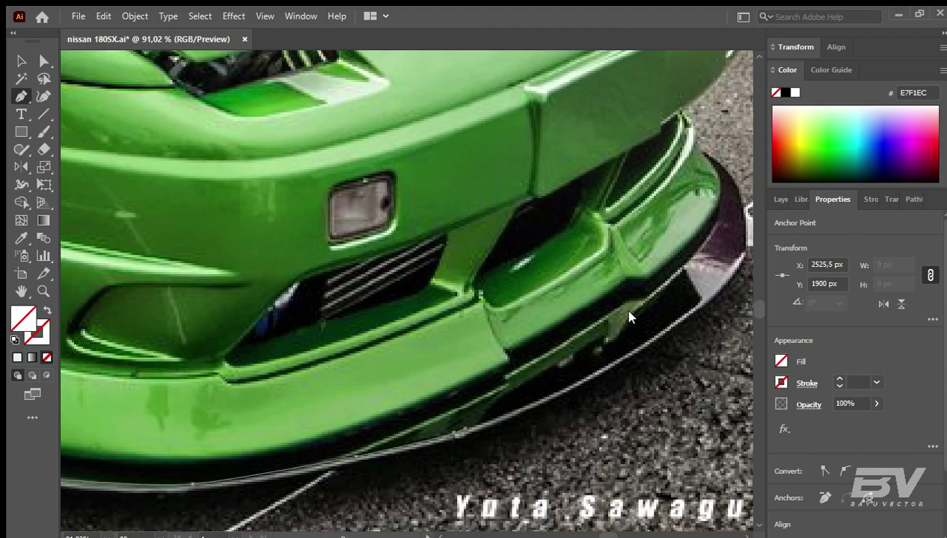
pyautogui.scroll(3, 535, 405)
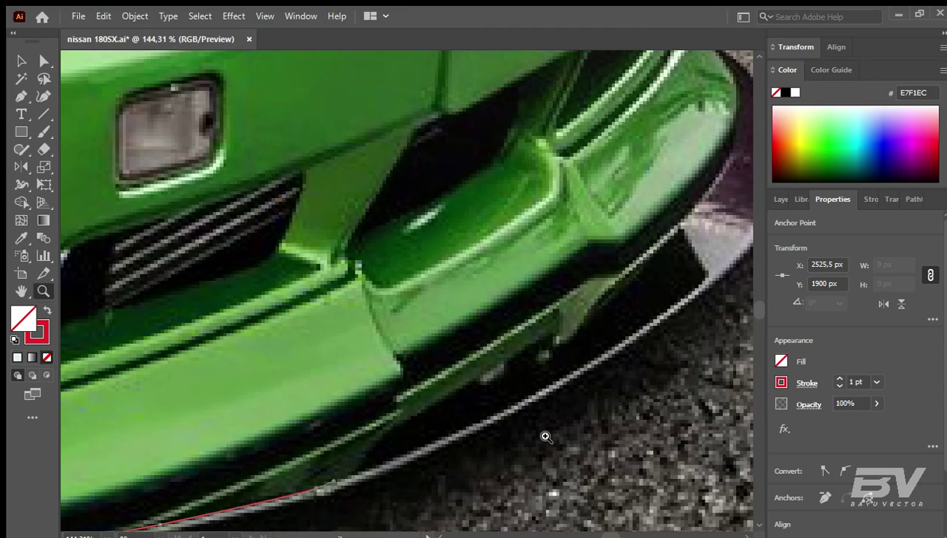
# Step: Continue the lip outline around the corner and lower edge, closing it at the start point
pyautogui.click(523, 401)
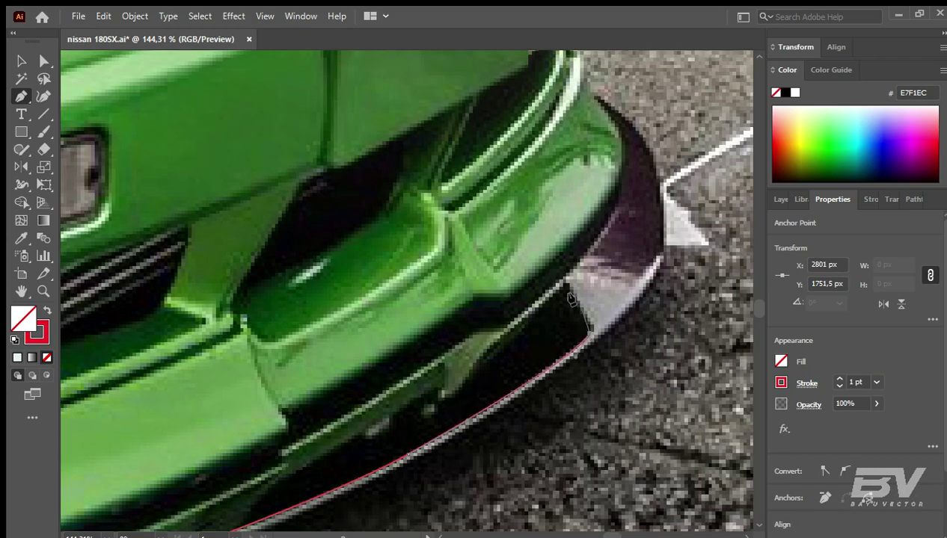
pyautogui.click(504, 333)
pyautogui.click(566, 276)
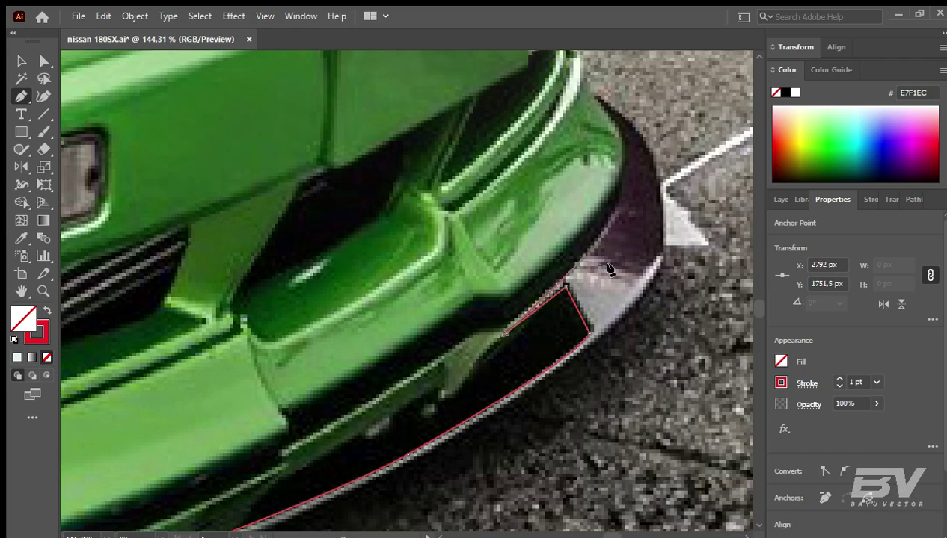
pyautogui.click(518, 377)
pyautogui.moveTo(453, 439); pyautogui.dragTo(532, 364)
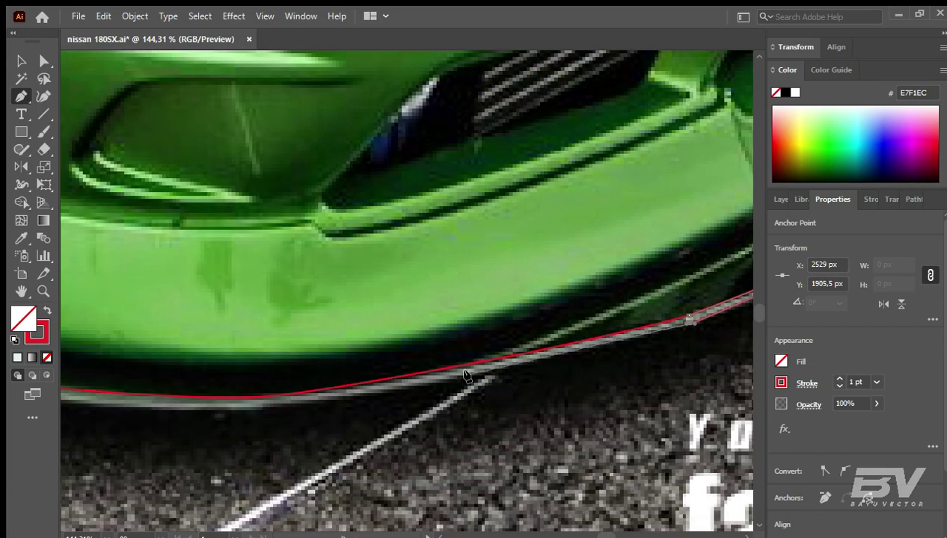
pyautogui.click(471, 381)
pyautogui.click(393, 423)
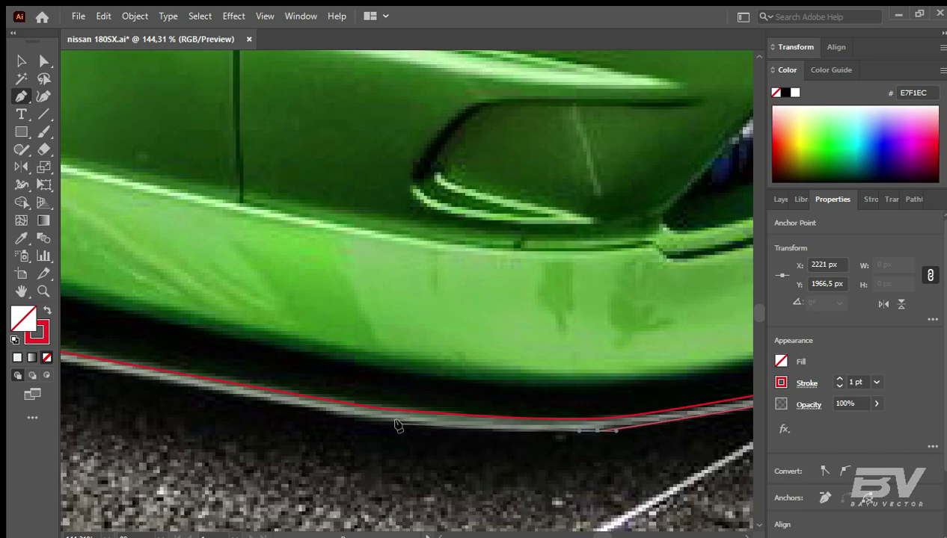
pyautogui.click(209, 382)
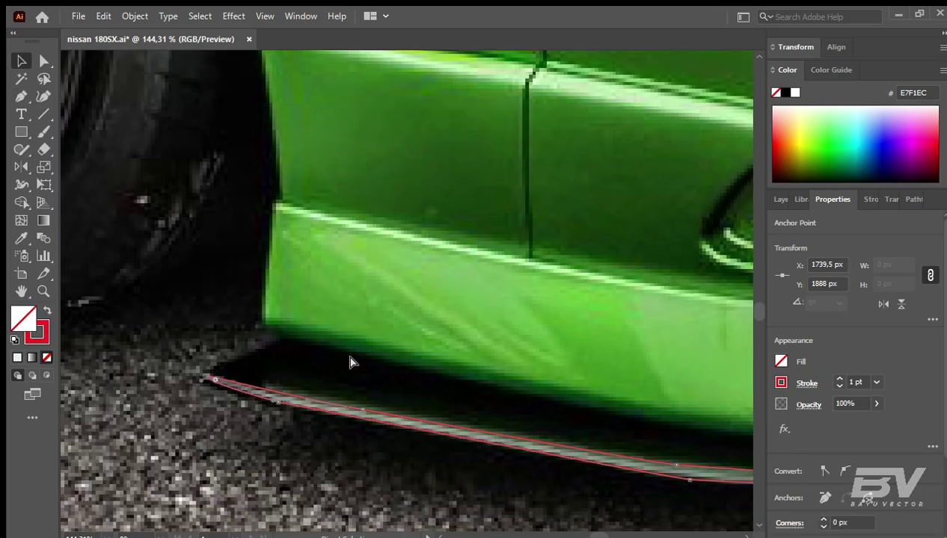
pyautogui.hotkey('ctrl', '-')
pyautogui.hotkey('ctrl', '-')
pyautogui.scroll(-2, 292, 269)
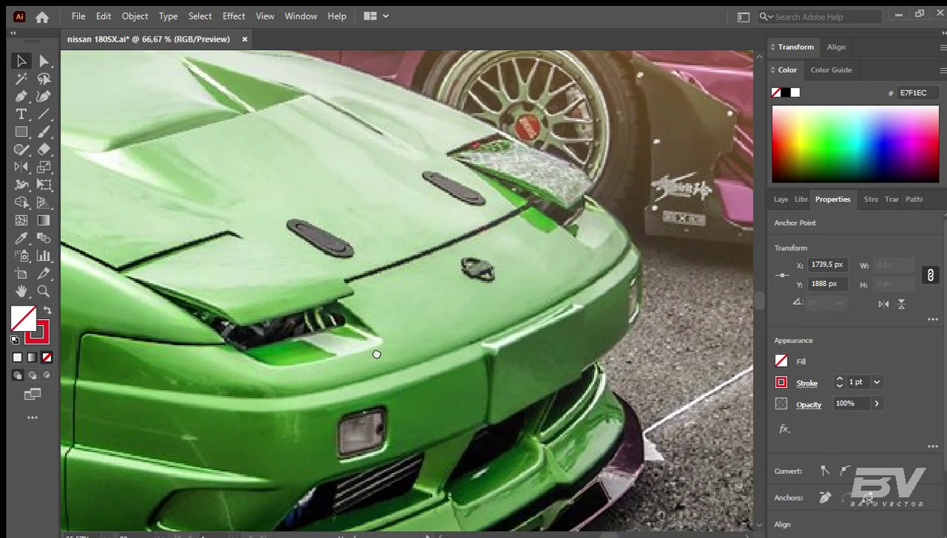
pyautogui.scroll(-2, 374, 355)
# Step: Close the Pen outline around the bumper fog light
pyautogui.scroll(-2, 353, 401)
pyautogui.press('F7')
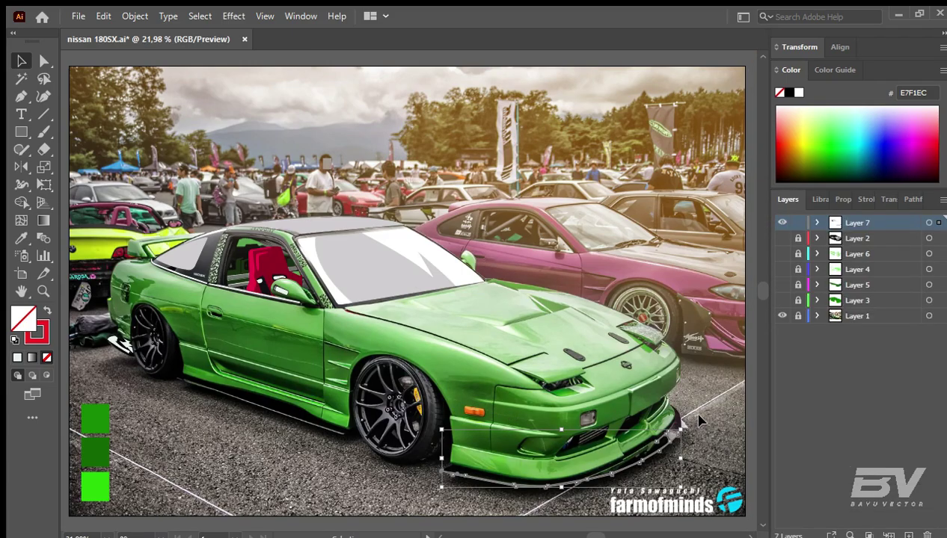
pyautogui.press('p')
pyautogui.scroll(2, 492, 433)
pyautogui.scroll(2, 449, 359)
pyautogui.scroll(3, 321, 291)
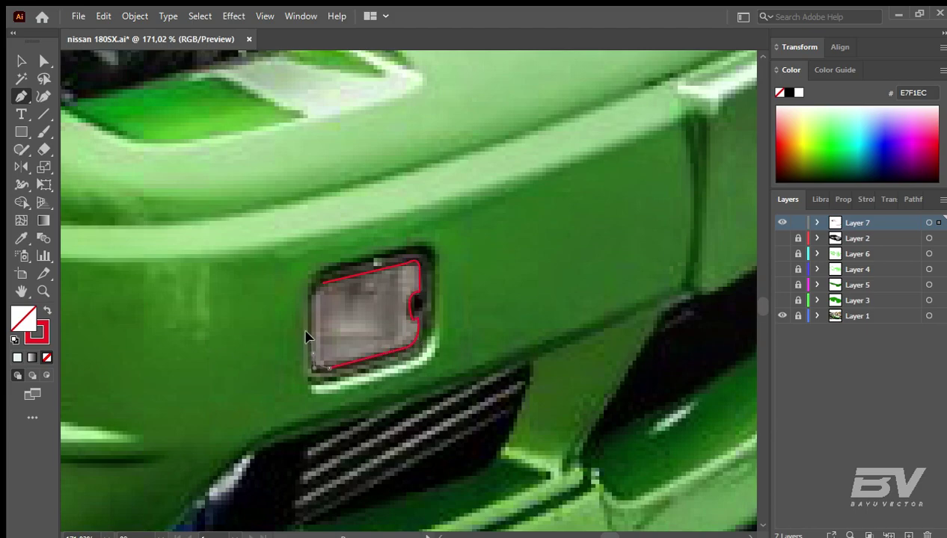
pyautogui.click(315, 293)
# Step: Draw a 6 pt line over a grille slat and Alt-drag copies above it
pyautogui.hscroll(5, 469, 213)
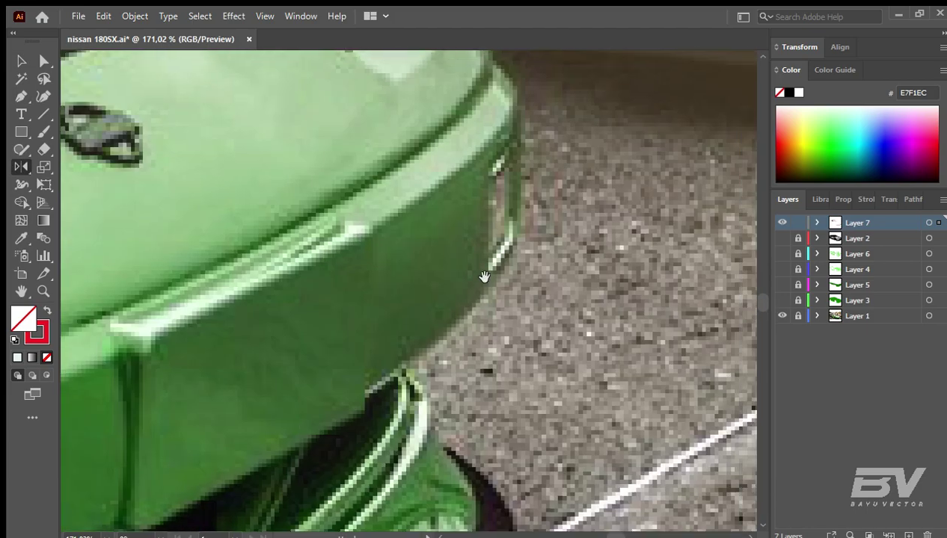
pyautogui.hscroll(-2, 469, 211)
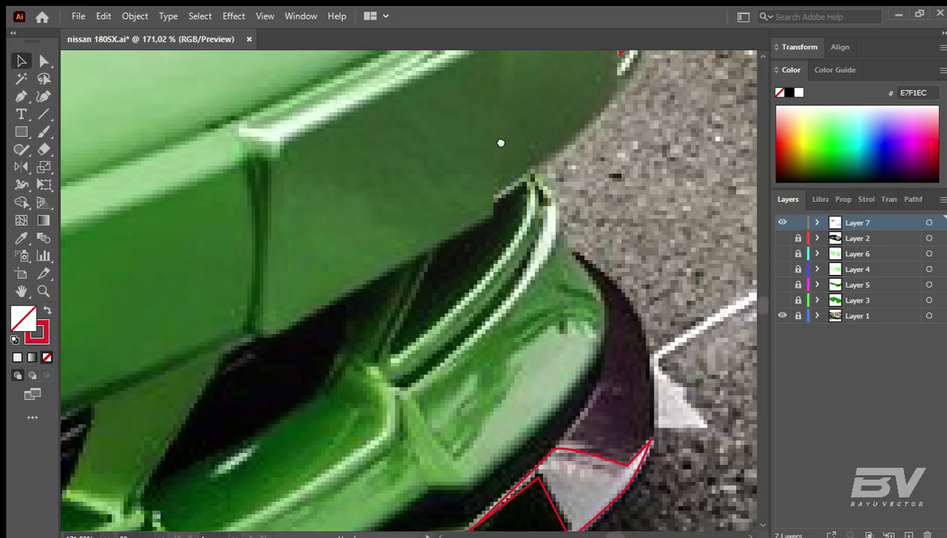
pyautogui.hscroll(-2, 471, 239)
pyautogui.hscroll(-2, 474, 281)
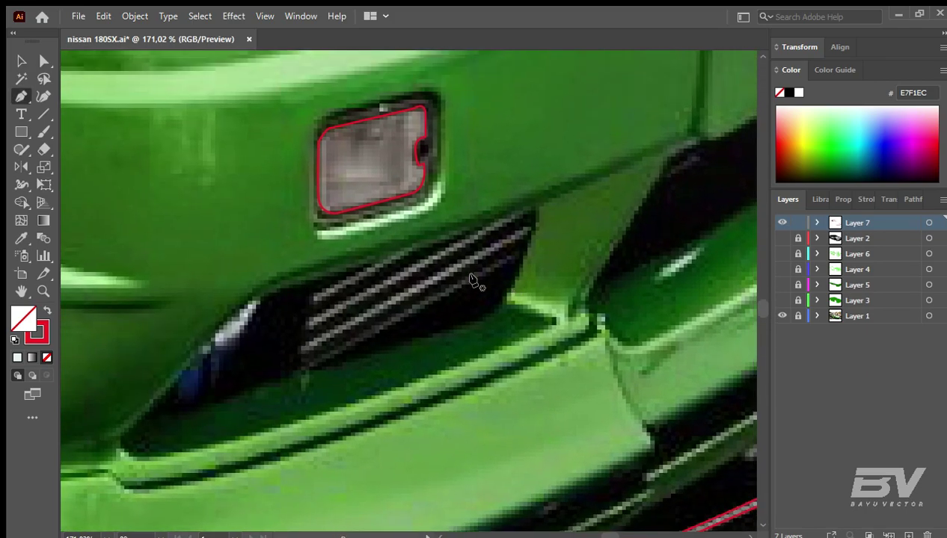
pyautogui.click(512, 257)
pyautogui.press('v')
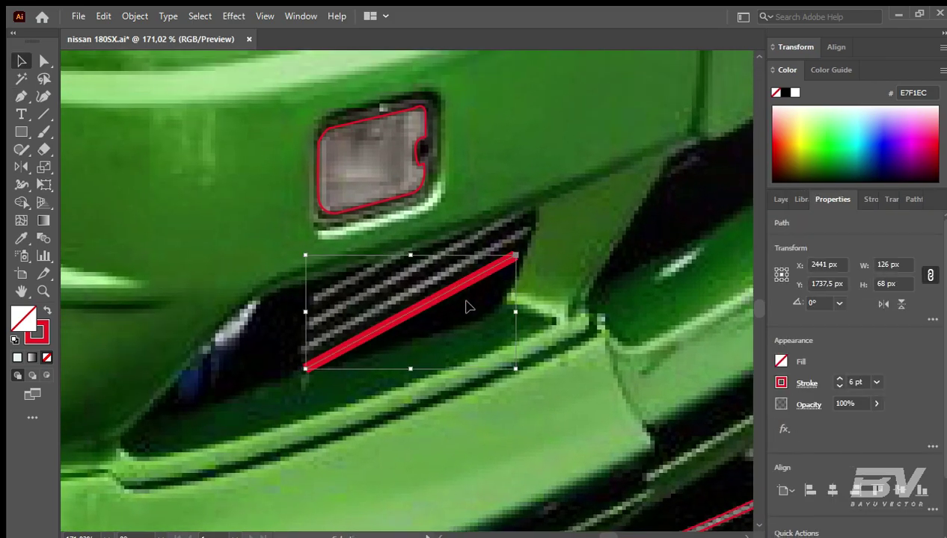
pyautogui.moveTo(454, 285)
pyautogui.mouseDown()
pyautogui.moveTo(449, 264)
pyautogui.moveTo(481, 237)
pyautogui.mouseUp()
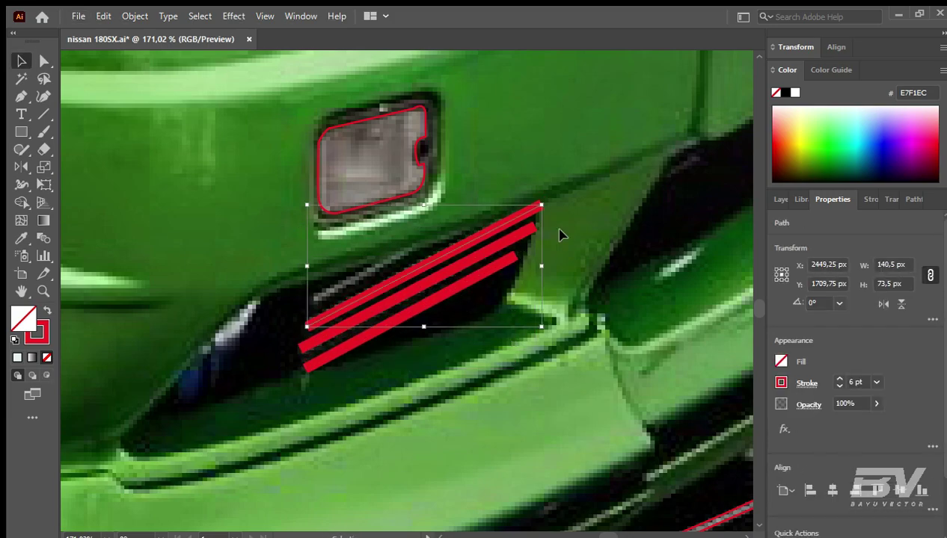
pyautogui.hotkey('ctrl', 'shift', 'a')
# Step: Add a fourth stripe and shorten the top stripe's end with Direct Selection
pyautogui.press('a')
pyautogui.moveTo(535, 206); pyautogui.dragTo(516, 219)
pyautogui.press('v')
pyautogui.moveTo(381, 287); pyautogui.dragTo(386, 261)
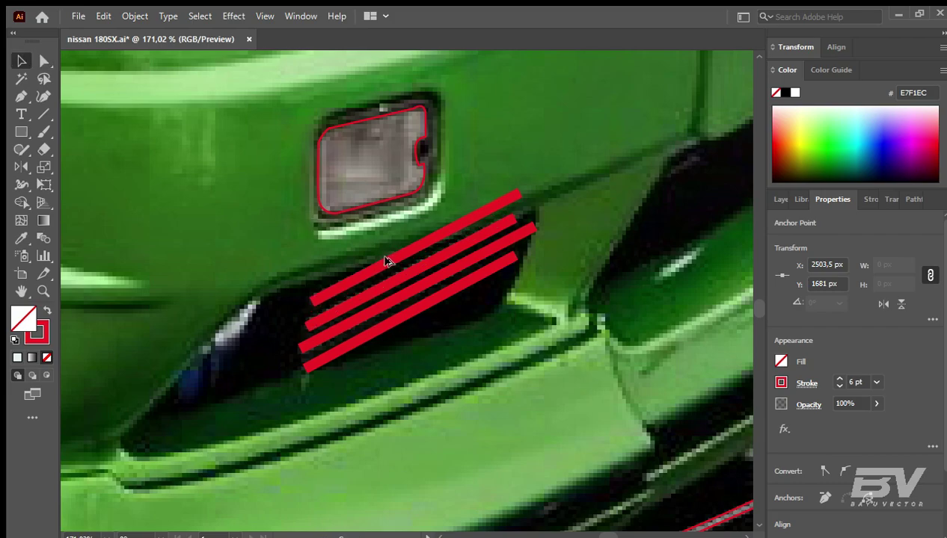
pyautogui.hotkey('ctrl', 'shift', 'a')
pyautogui.press('a')
pyautogui.moveTo(516, 195); pyautogui.dragTo(417, 248)
pyautogui.moveTo(299, 327); pyautogui.dragTo(337, 307)
pyautogui.press('v')
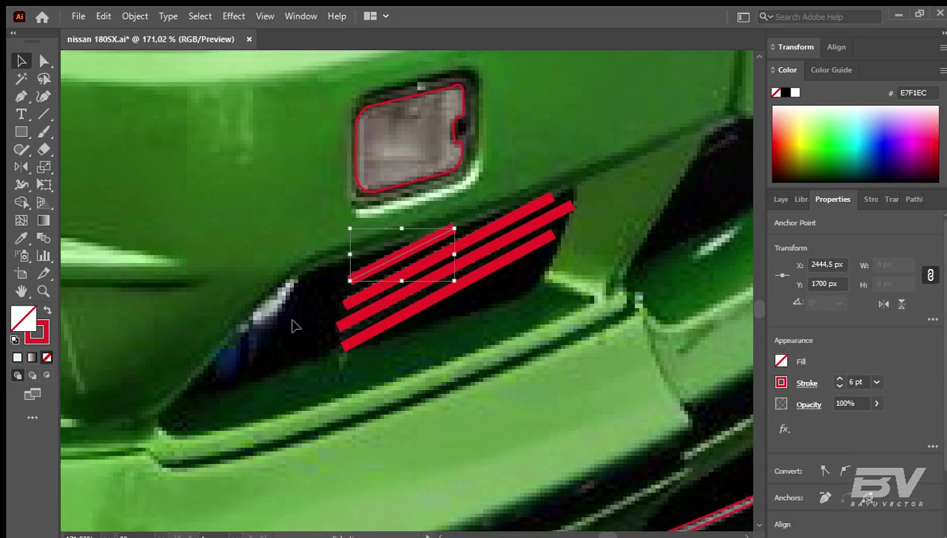
pyautogui.hotkey('ctrl', 'shift', 'a')
pyautogui.press('p')
# Step: Draw the small closed corner shape at the grille's left corner
pyautogui.click(296, 288)
pyautogui.click(203, 363)
pyautogui.click(237, 353)
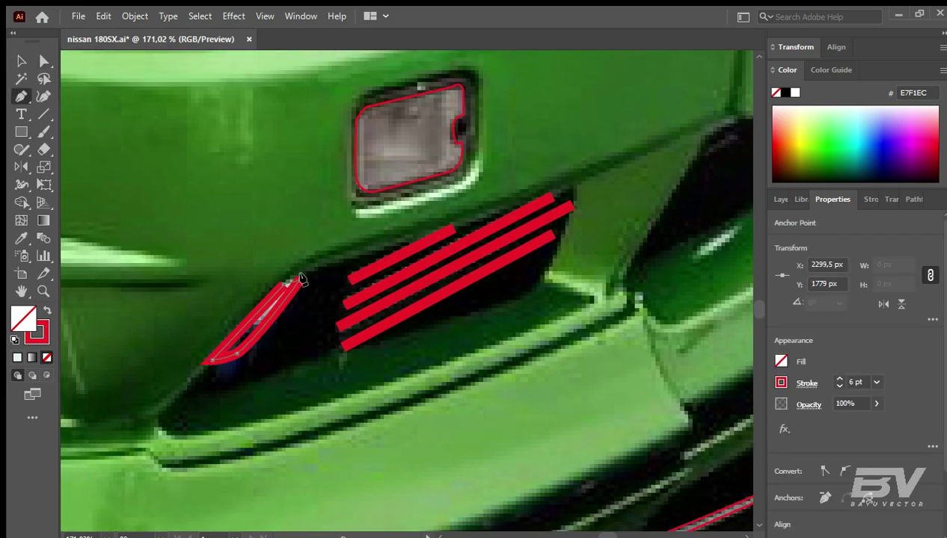
pyautogui.click(296, 287)
pyautogui.press('v')
# Step: Zoom in on the grille and select the stripes together with the corner shape
pyautogui.hotkey('ctrl', '0')
pyautogui.press('z')
pyautogui.click(520, 358)
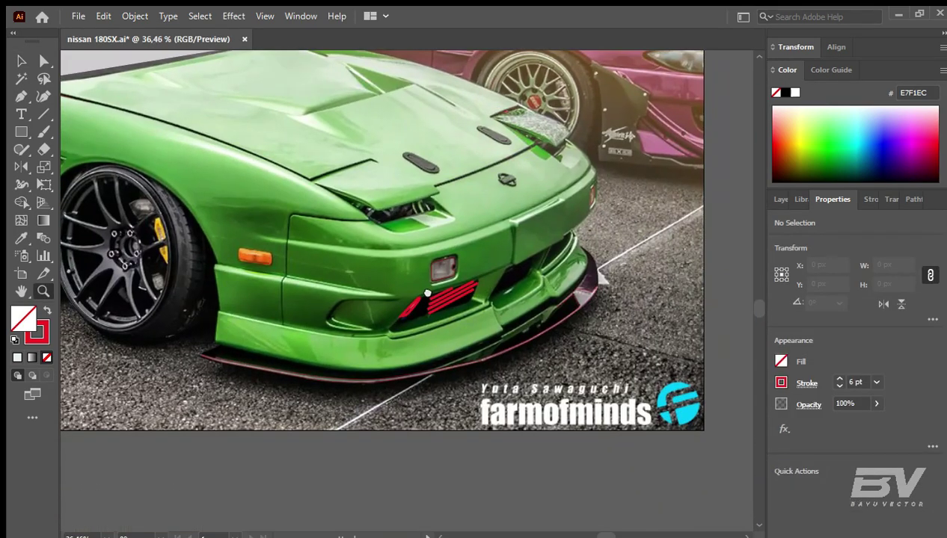
pyautogui.moveTo(520, 357)
pyautogui.mouseDown()
pyautogui.moveTo(342, 323)
pyautogui.moveTo(526, 298)
pyautogui.mouseUp()
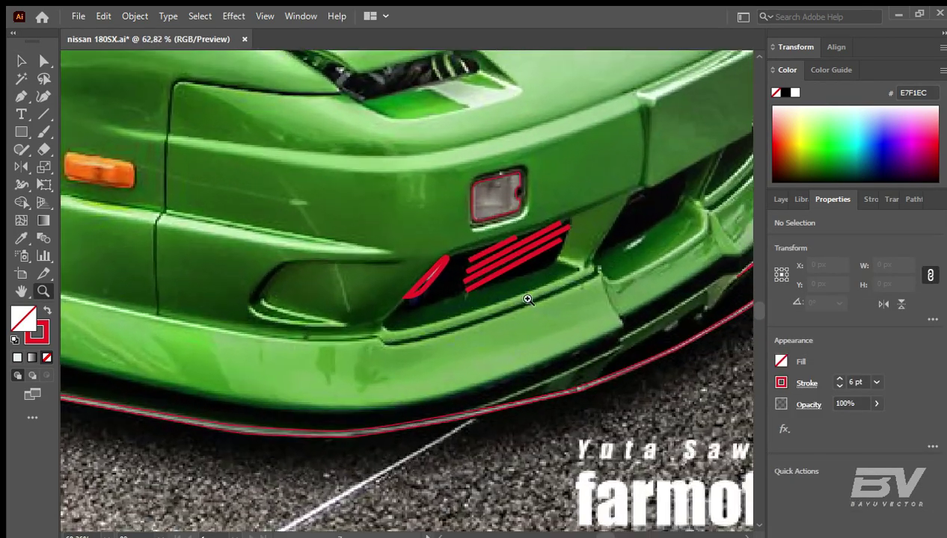
pyautogui.press('v')
pyautogui.click(502, 300)
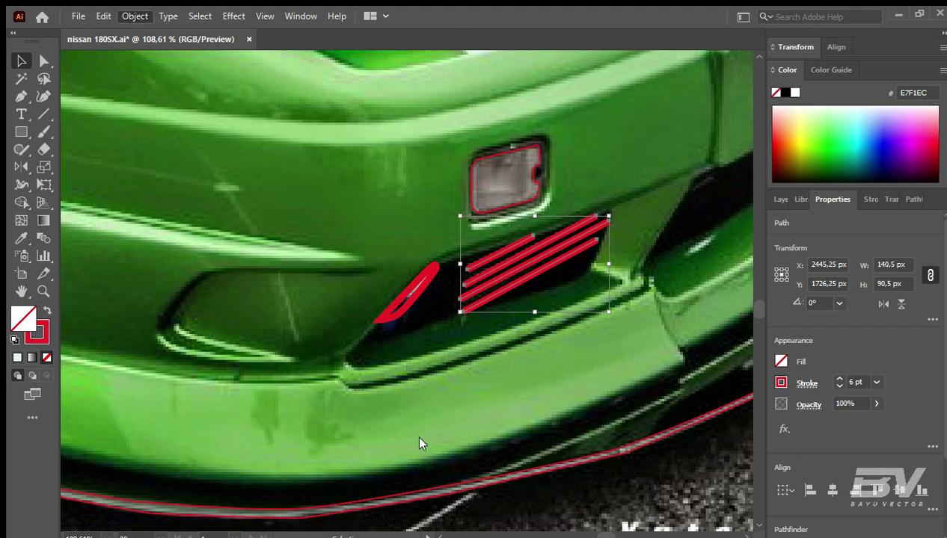
pyautogui.keyDown('shift'); pyautogui.click(413, 296); pyautogui.keyUp('shift')
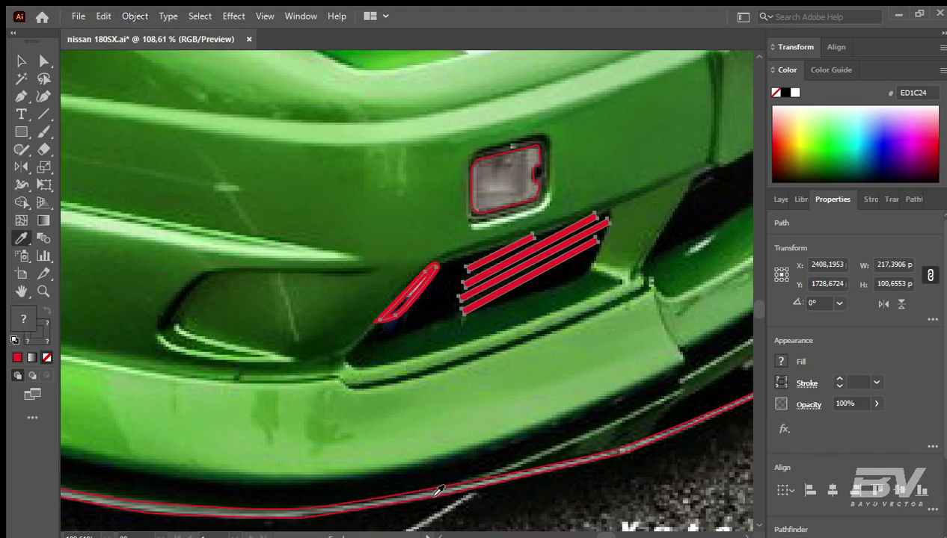
pyautogui.hotkey('shift', 'x')
# Step: Draw a closed highlight sliver along the front fender crease
pyautogui.press('z')
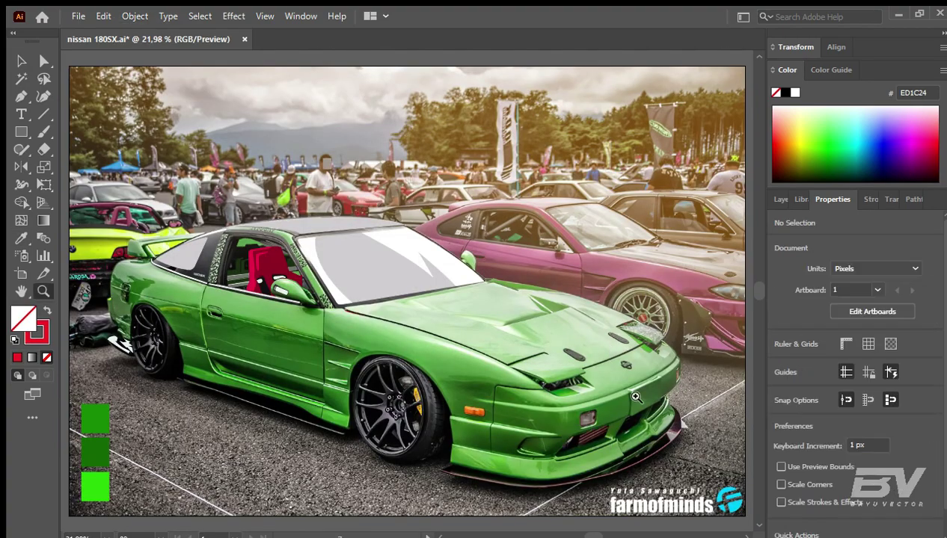
pyautogui.moveTo(616, 312); pyautogui.dragTo(438, 334)
pyautogui.click(288, 275)
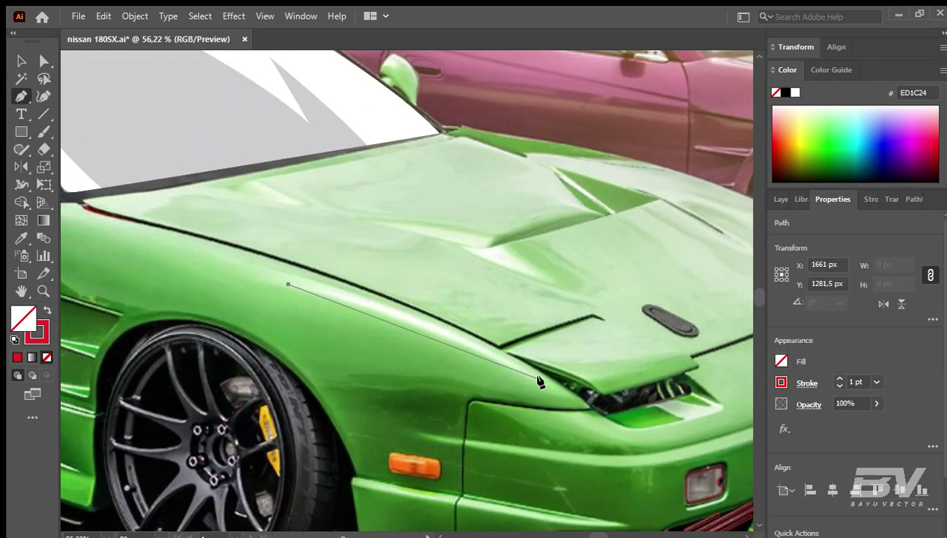
pyautogui.click(535, 380)
pyautogui.click(286, 277)
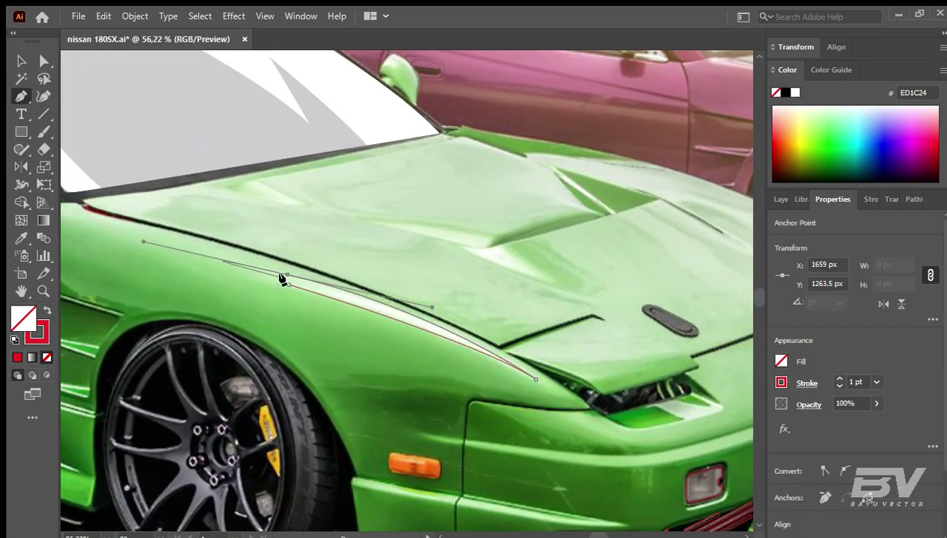
pyautogui.click(287, 277)
pyautogui.keyDown('ctrl'); pyautogui.click(268, 306); pyautogui.keyUp('ctrl')
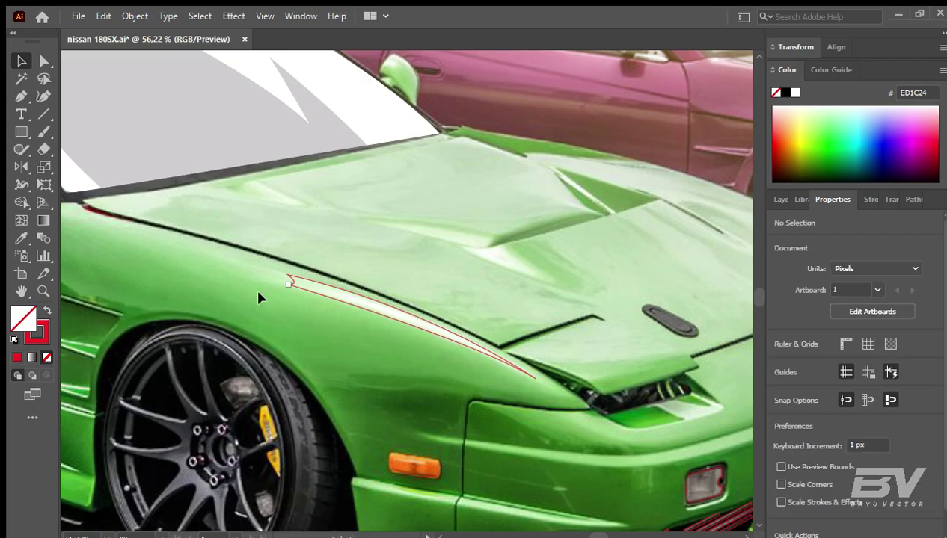
# Step: Draw a closed highlight sliver along the hood vent edge
pyautogui.press('z')
pyautogui.moveTo(260, 296); pyautogui.dragTo(515, 344)
pyautogui.press('p')
pyautogui.click(417, 300)
pyautogui.click(481, 355)
pyautogui.click(355, 305)
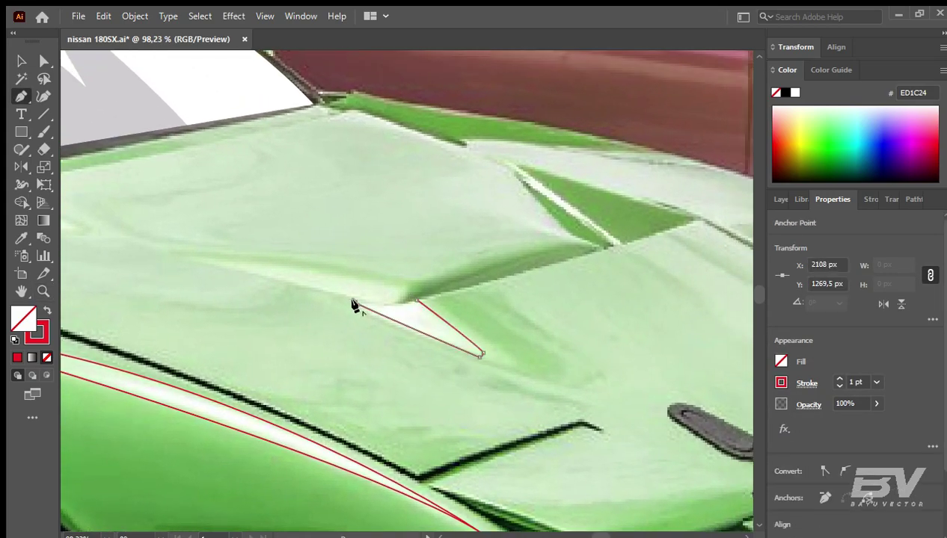
pyautogui.click(416, 300)
pyautogui.hotkey('ctrl', '-')
# Step: Trace and close the side skirt outline beneath the doors
pyautogui.hotkey('ctrl', '0')
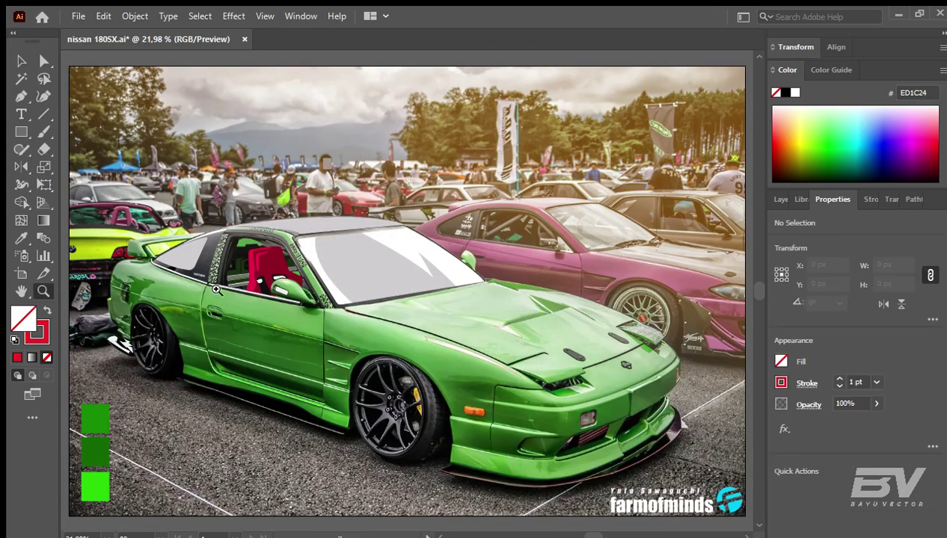
pyautogui.click(378, 353)
pyautogui.scroll(-2, 378, 353)
pyautogui.hscroll(5, 419, 373)
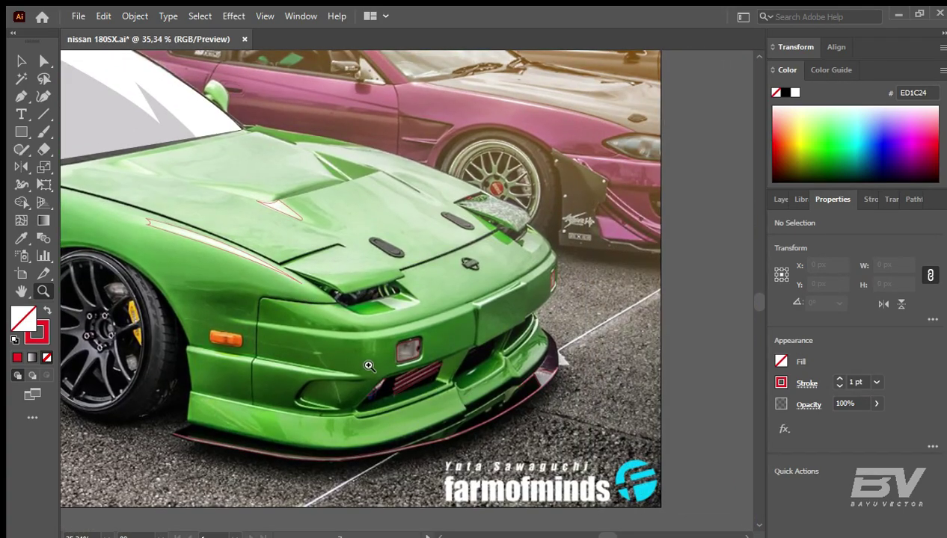
pyautogui.hotkey('ctrl', '0')
pyautogui.click(780, 199)
pyautogui.press('p')
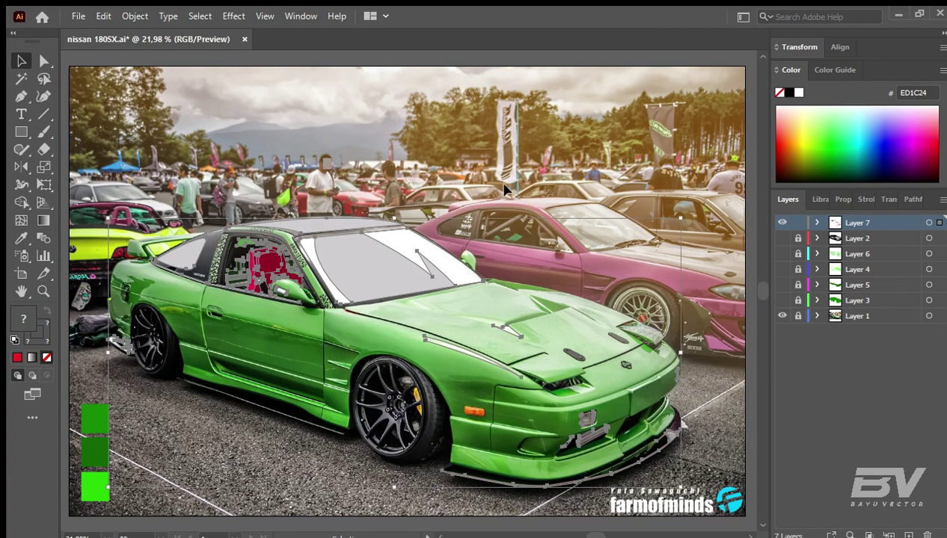
pyautogui.scroll(5, 217, 403)
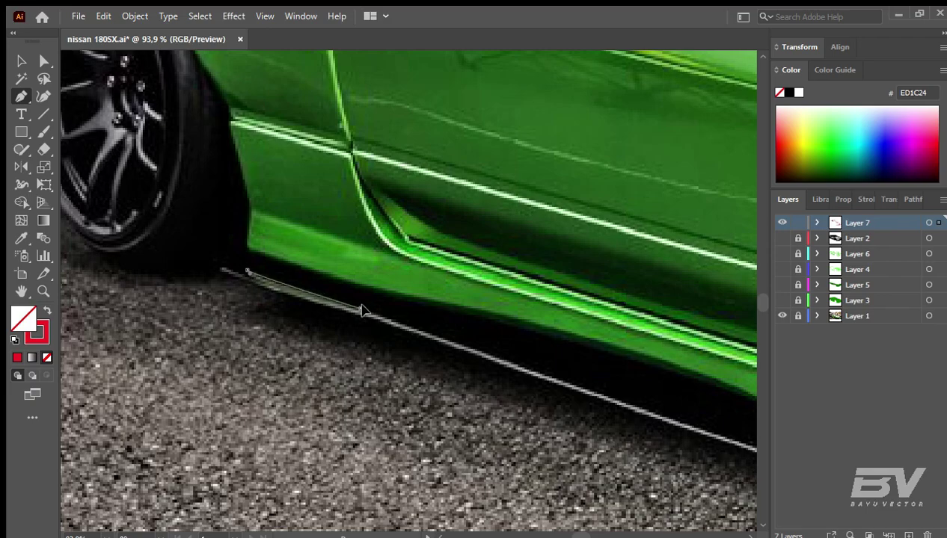
pyautogui.click(361, 310)
pyautogui.scroll(-3, 362, 310)
pyautogui.click(640, 376)
pyautogui.scroll(3, 378, 306)
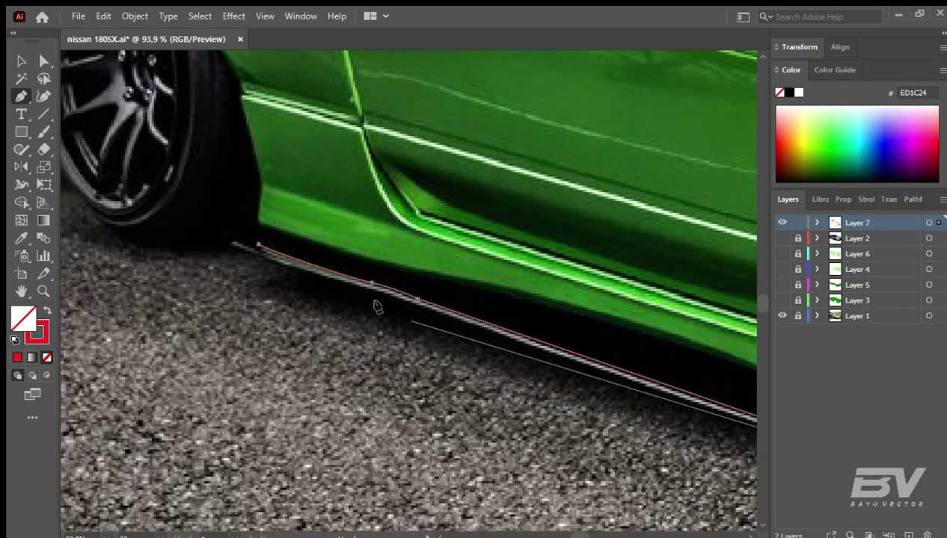
pyautogui.click(257, 245)
pyautogui.press('v')
# Step: Fill the side skirt light off-white #E7F1EC with the Eyedropper
pyautogui.scroll(-3, 226, 239)
pyautogui.scroll(3, 340, 327)
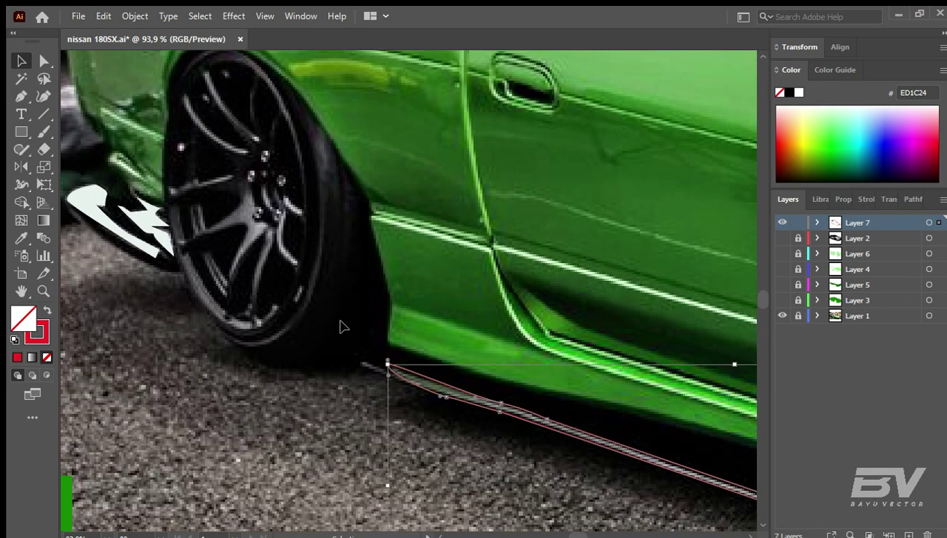
pyautogui.hotkey('ctrl', '0')
pyautogui.scroll(2, 390, 480)
pyautogui.scroll(2, 390, 479)
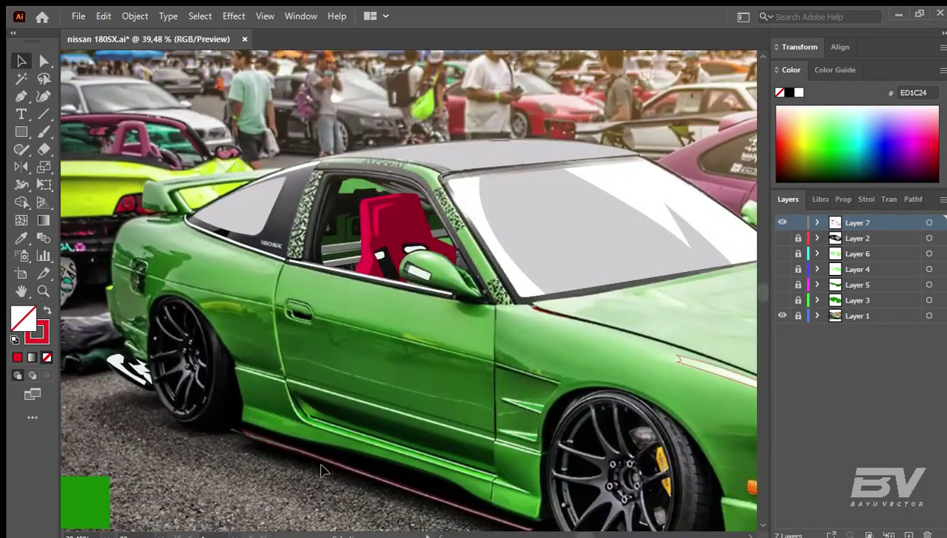
pyautogui.press('i')
pyautogui.click(524, 284)
pyautogui.click(407, 309)
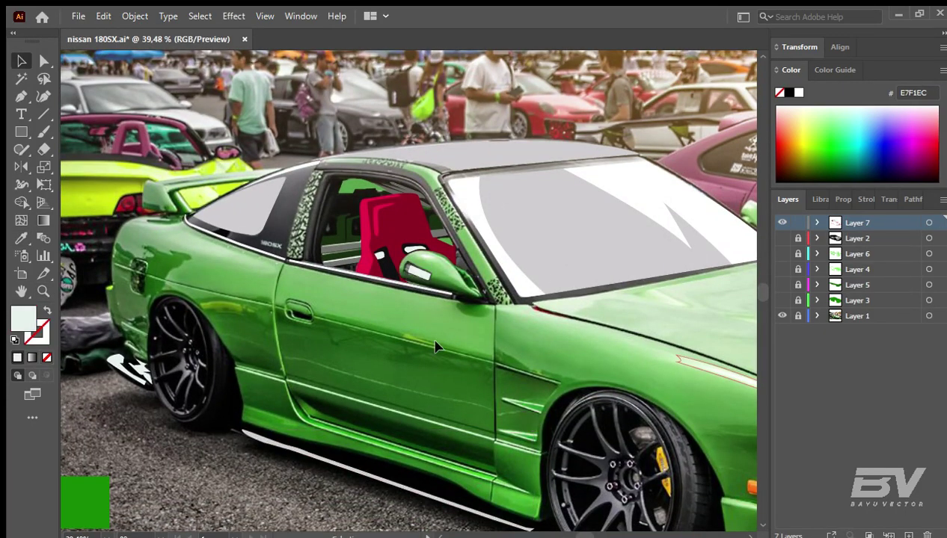
# Step: Select the grille stripes below the bumper light
pyautogui.scroll(-3, 419, 277)
pyautogui.hscroll(3, 419, 276)
pyautogui.click(510, 398)
pyautogui.press('i')
pyautogui.press('v')
pyautogui.hscroll(4, 448, 262)
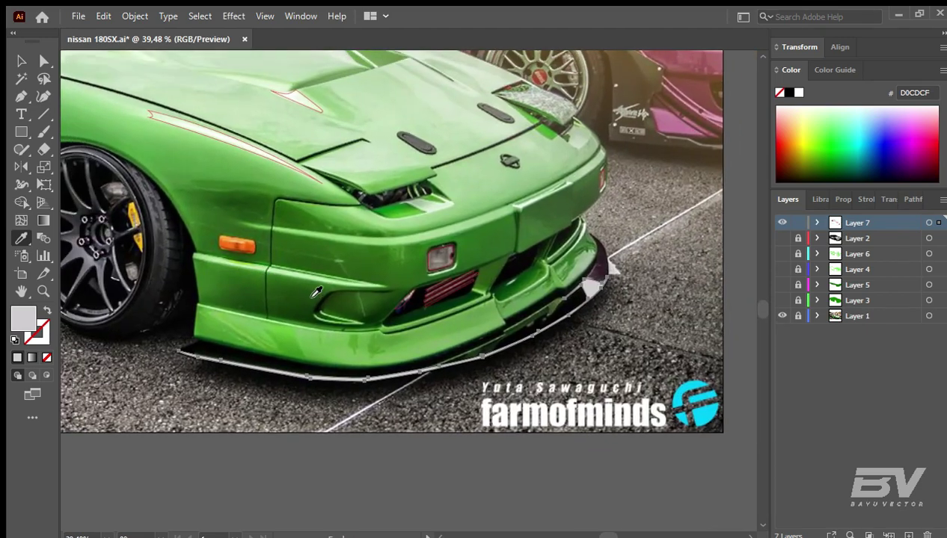
pyautogui.click(433, 254)
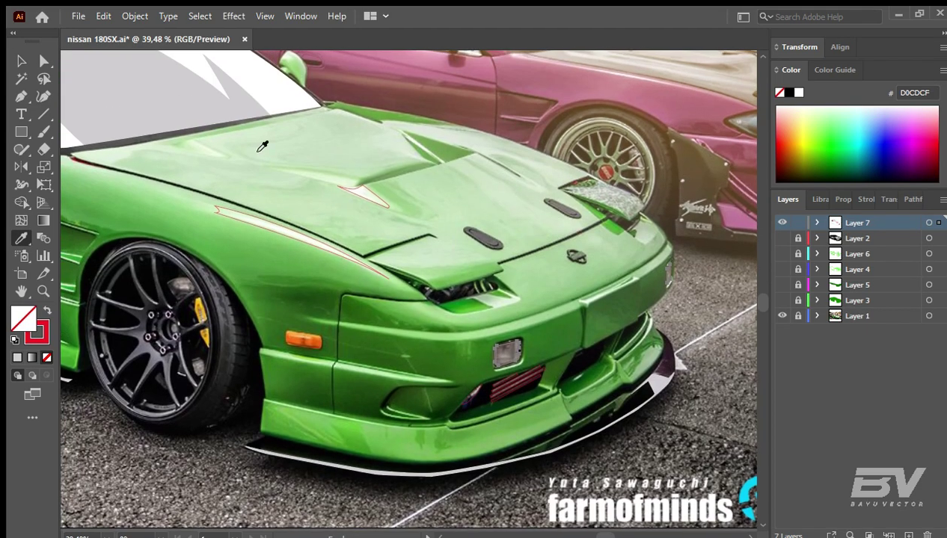
pyautogui.scroll(-2, 466, 176)
pyautogui.click(432, 241)
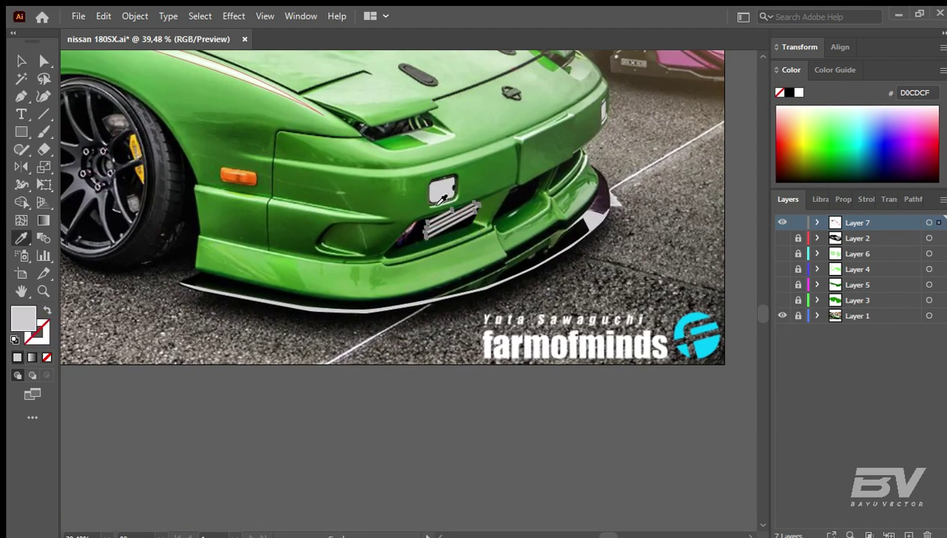
# Step: Fill the grille stripes white using the Eyedropper
pyautogui.press('i')
pyautogui.click(441, 189)
pyautogui.press('v')
pyautogui.click(393, 207)
pyautogui.scroll(4, 374, 299)
pyautogui.hscroll(-3, 374, 299)
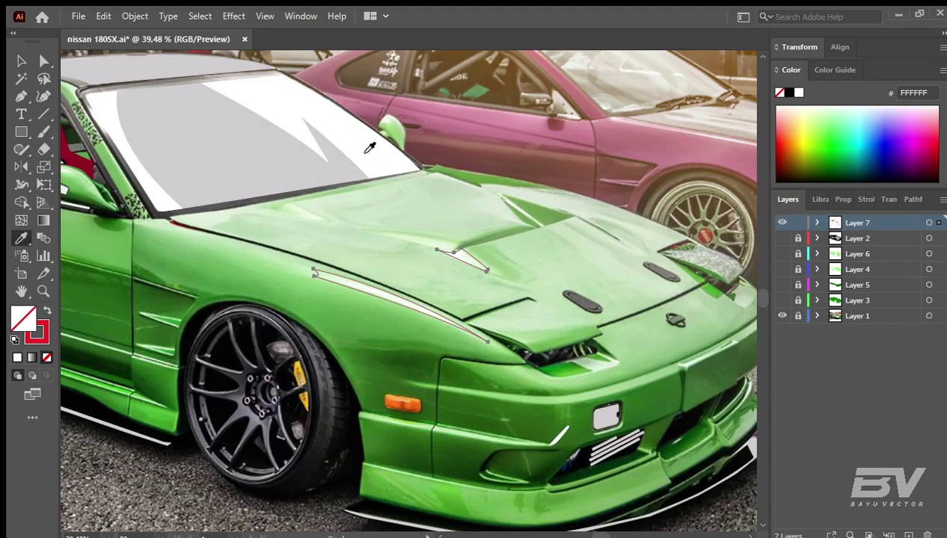
pyautogui.click(548, 254)
# Step: Zoom to the front grille, select all stripes and give them a light grey fill
pyautogui.moveTo(492, 192); pyautogui.dragTo(677, 360)
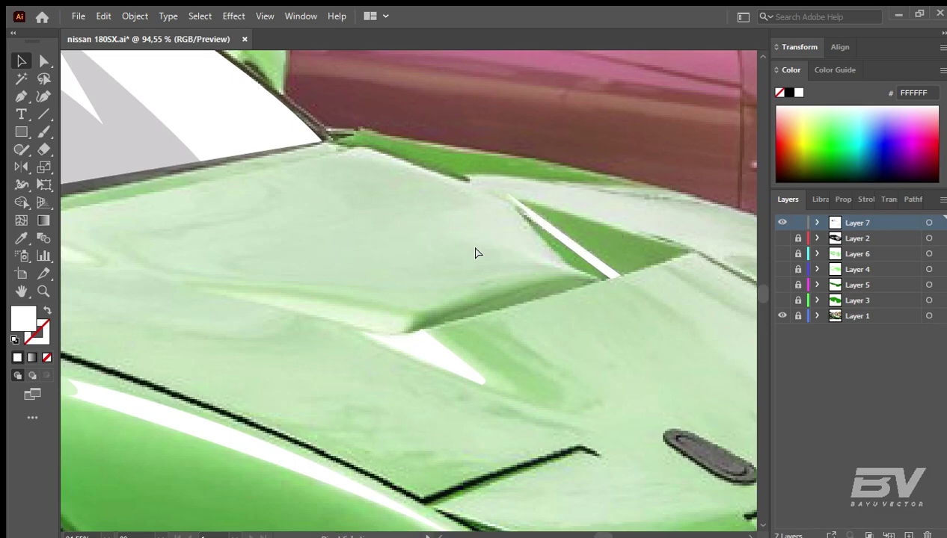
pyautogui.moveTo(476, 253); pyautogui.dragTo(404, 253)
pyautogui.moveTo(523, 418); pyautogui.dragTo(583, 419)
pyautogui.moveTo(543, 370); pyautogui.dragTo(598, 369)
pyautogui.press('v')
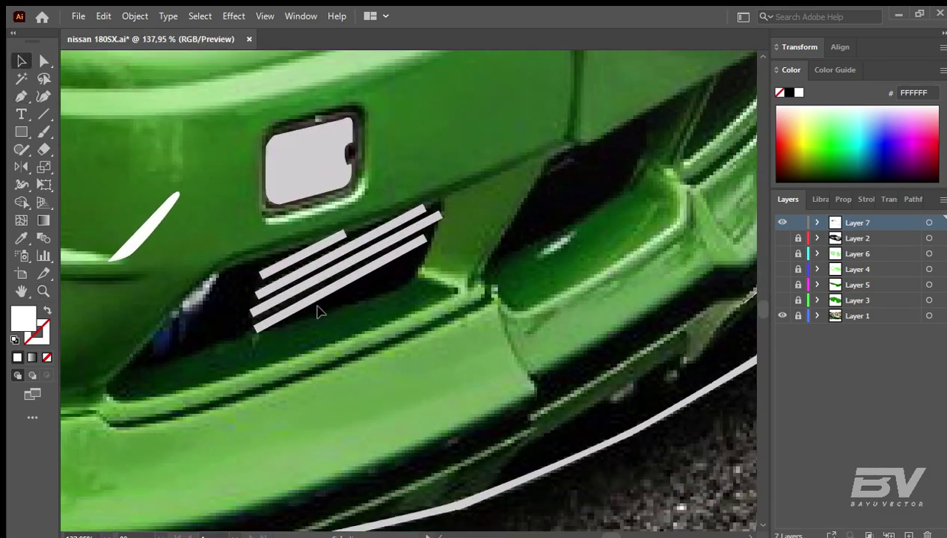
pyautogui.moveTo(317, 312); pyautogui.dragTo(281, 297)
pyautogui.keyDown('shift'); pyautogui.click(298, 254); pyautogui.keyUp('shift')
pyautogui.click(913, 198)
pyautogui.click(320, 359)
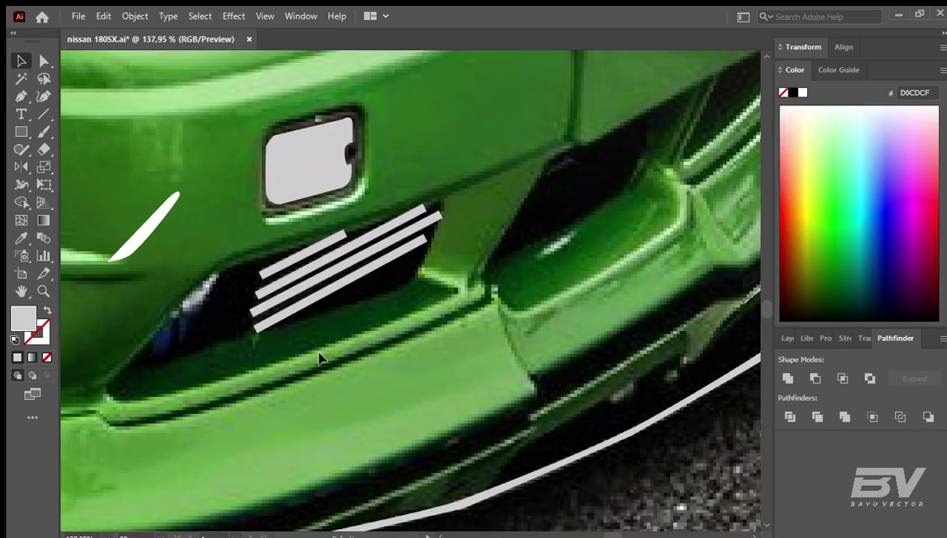
# Step: Draw a backing shape, then Shape Builder away the backing and stripe ends
pyautogui.moveTo(415, 212); pyautogui.dragTo(431, 236)
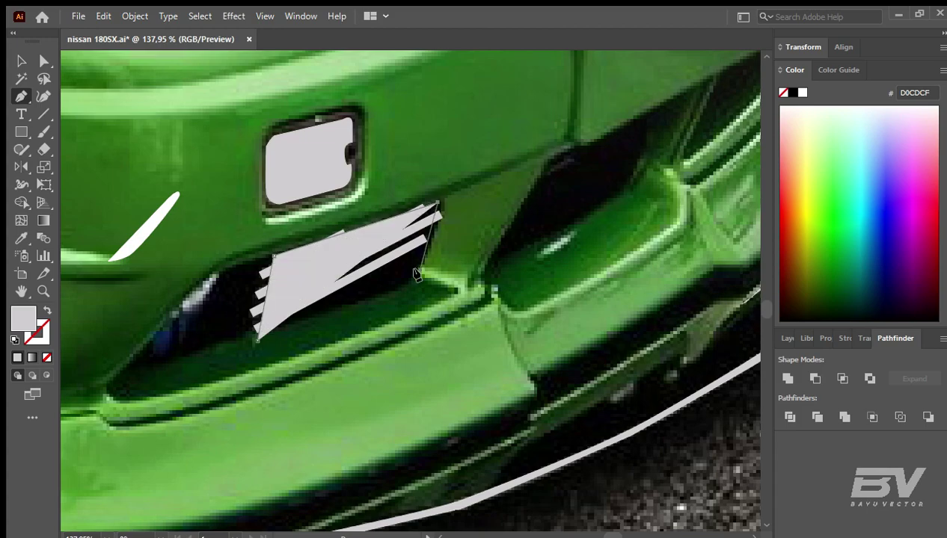
pyautogui.press('v')
pyautogui.moveTo(238, 348); pyautogui.dragTo(351, 247)
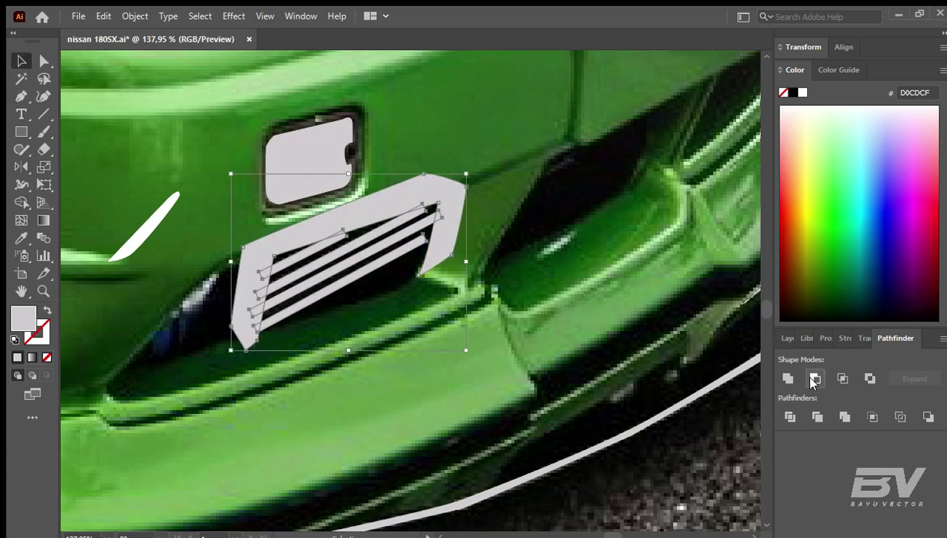
pyautogui.hotkey('shift', 'm')
pyautogui.keyDown('alt'); pyautogui.click(440, 228); pyautogui.keyUp('alt')
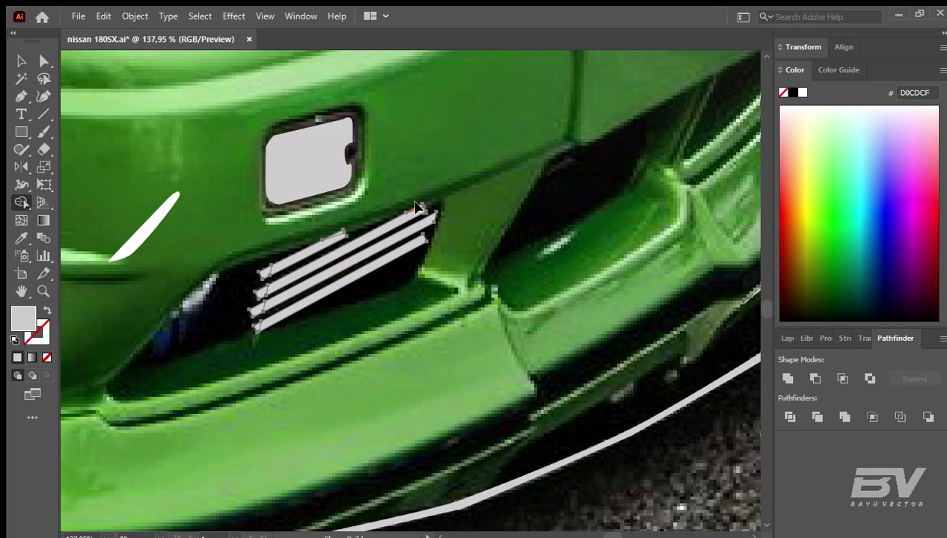
pyautogui.moveTo(355, 205); pyautogui.dragTo(553, 355)
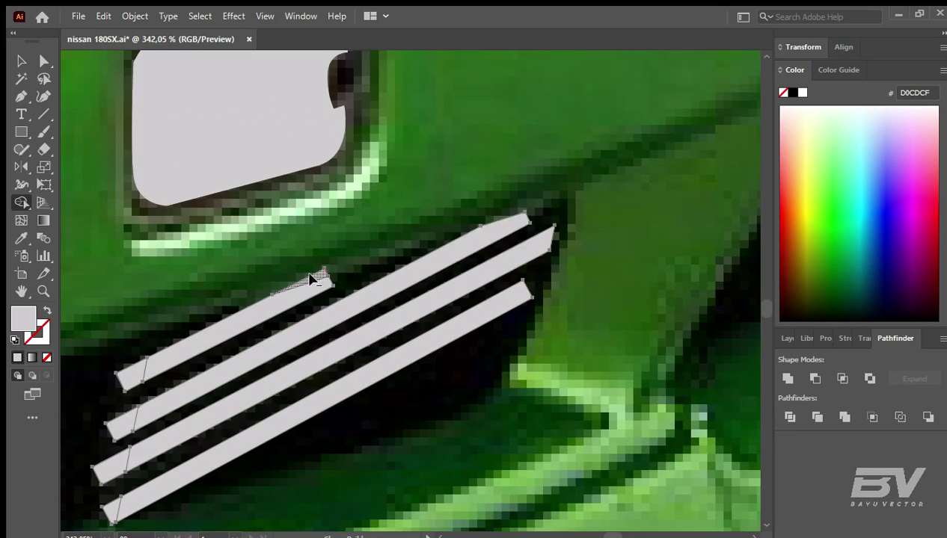
pyautogui.moveTo(131, 381); pyautogui.dragTo(112, 516)
pyautogui.hotkey('ctrl', 'shift', 'a')
# Step: Draw and close a light-grey highlight shape along the front bumper edge
pyautogui.hotkey('ctrl', '0')
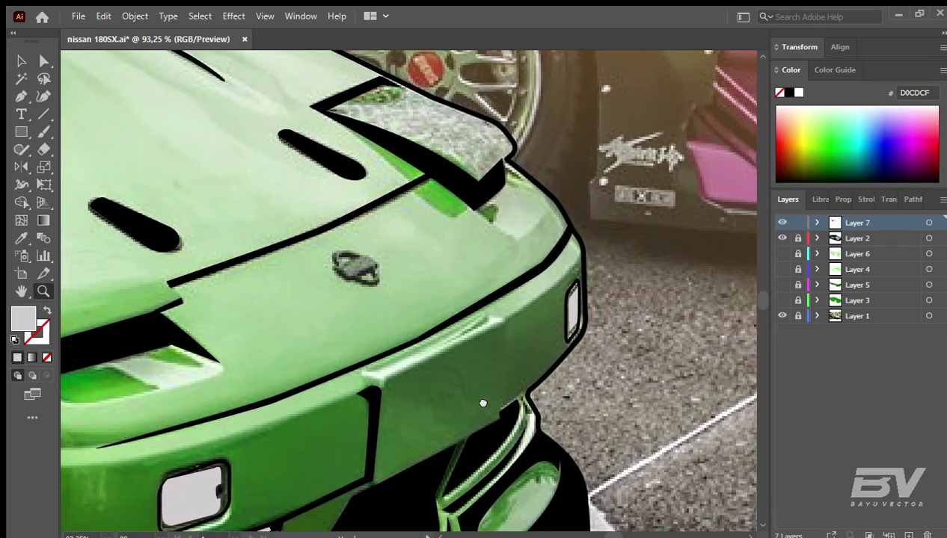
pyautogui.press('p')
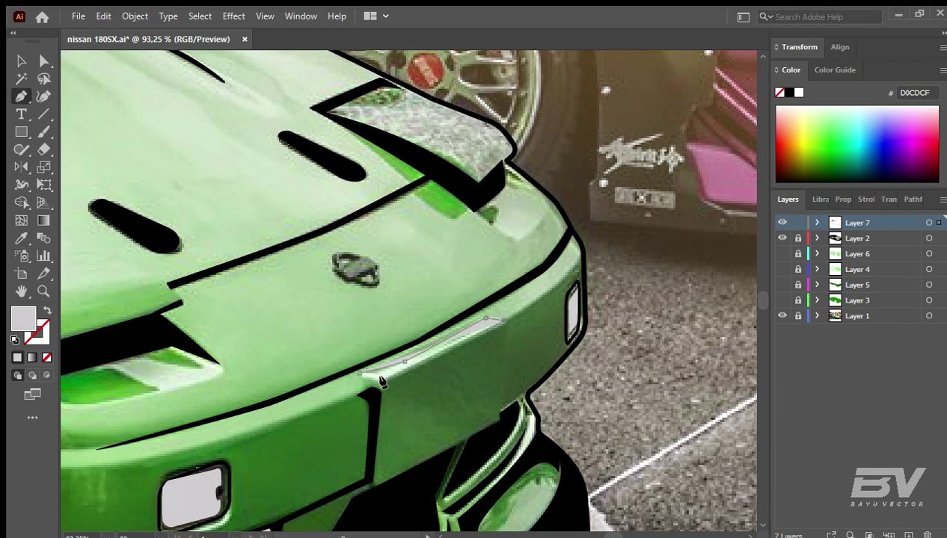
pyautogui.click(378, 379)
pyautogui.press('v')
pyautogui.click(372, 383)
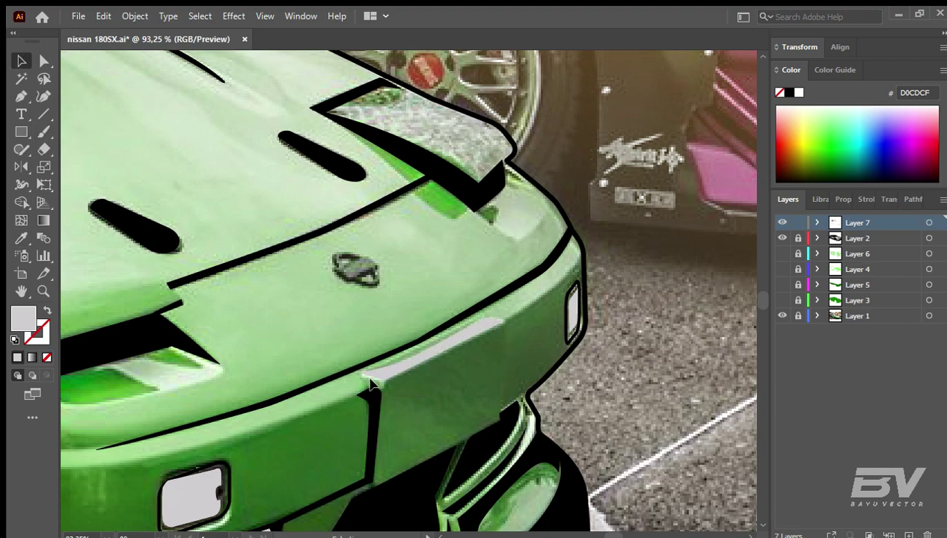
# Step: Fit the artboard and hide the cartoon colour layers 2–6 to reveal the photo
pyautogui.hotkey('ctrl', '0')
pyautogui.moveTo(782, 253); pyautogui.dragTo(782, 300)
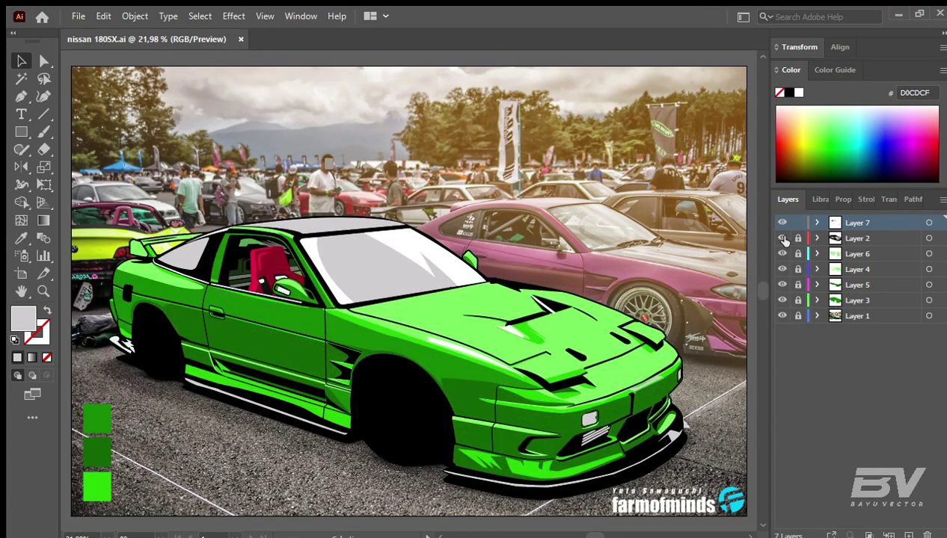
pyautogui.moveTo(781, 238); pyautogui.dragTo(781, 300)
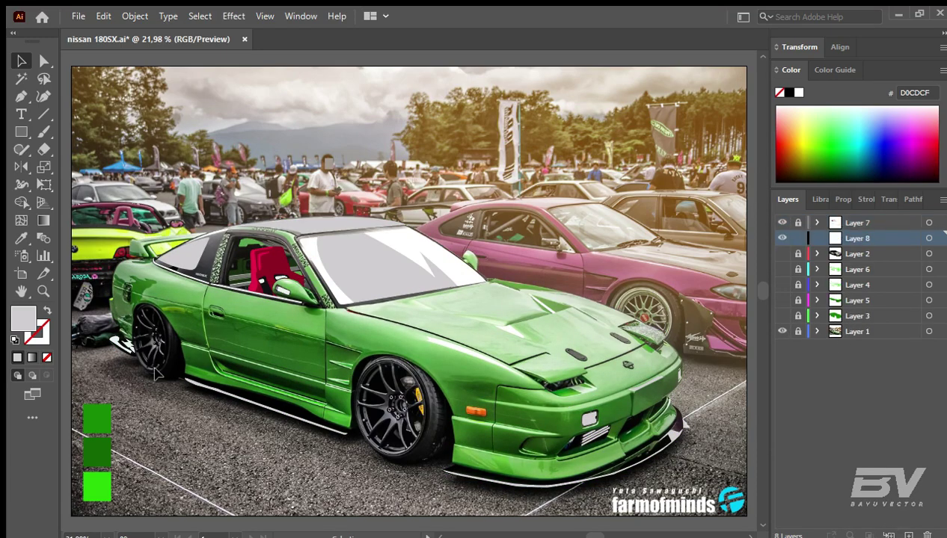
# Step: Draw an ellipse around the front wheel and perspective-distort it to the wheel's angle
pyautogui.press('l')
pyautogui.moveTo(223, 140); pyautogui.dragTo(463, 465)
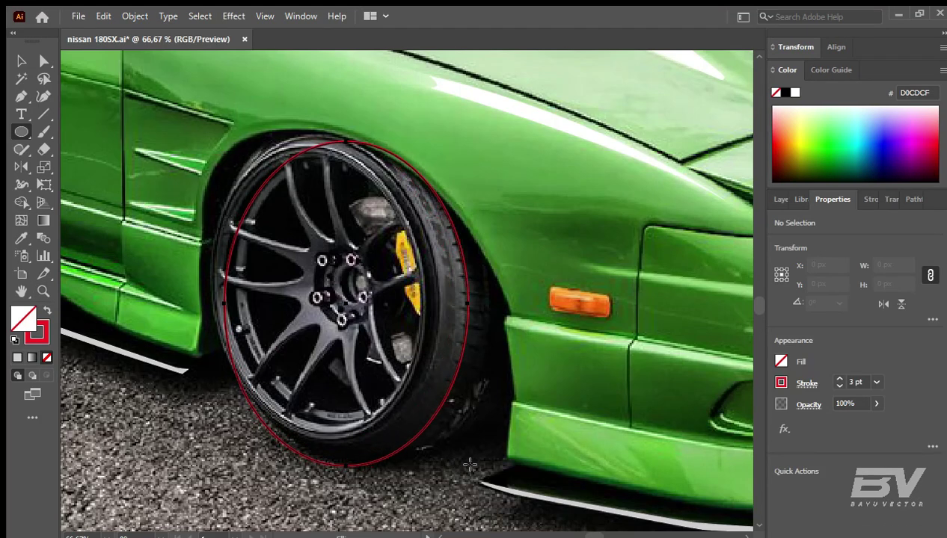
pyautogui.press('v')
pyautogui.moveTo(224, 303); pyautogui.dragTo(212, 303)
pyautogui.press('e')
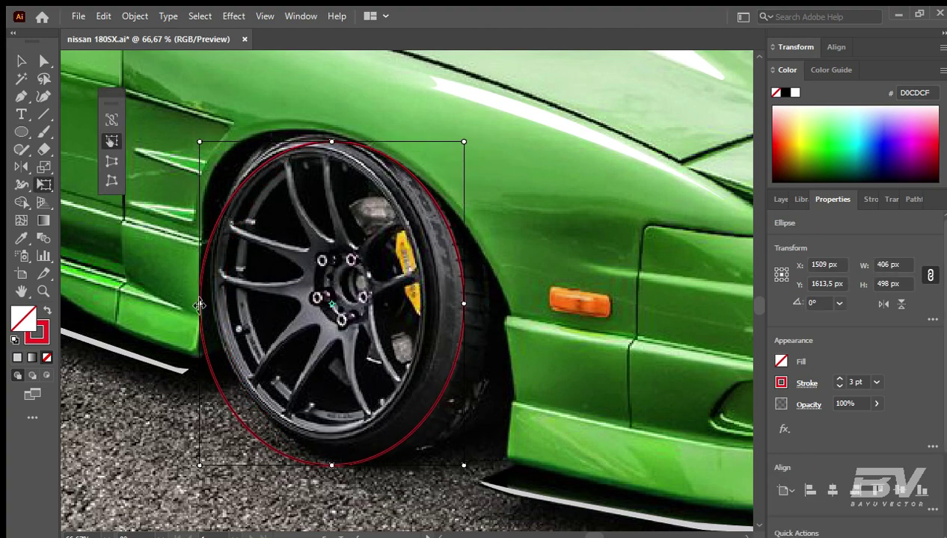
pyautogui.click(111, 140)
pyautogui.moveTo(212, 141); pyautogui.dragTo(213, 113)
pyautogui.press('v')
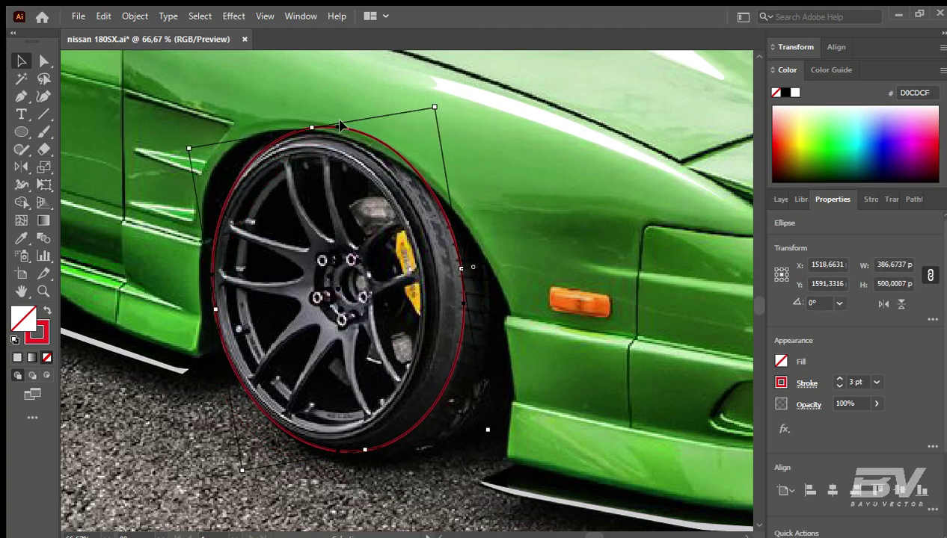
pyautogui.moveTo(310, 129); pyautogui.dragTo(312, 133)
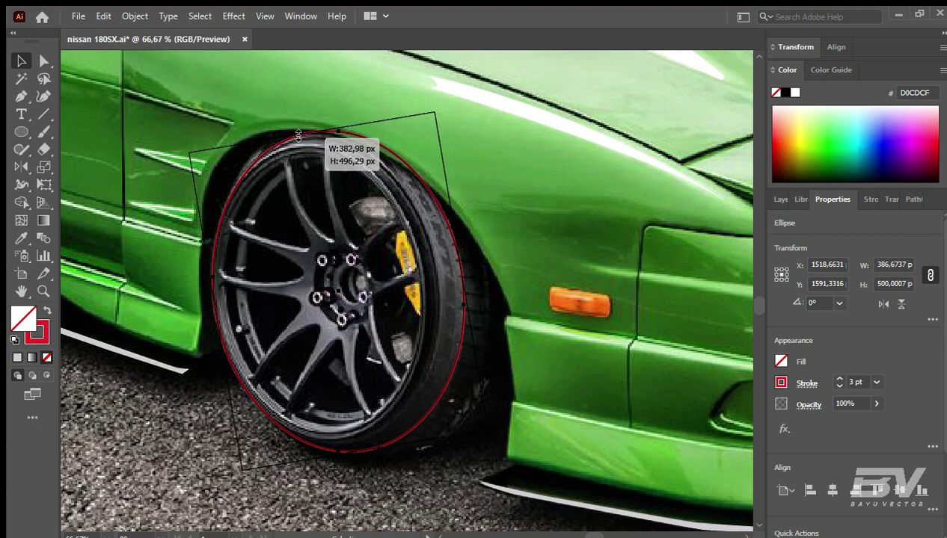
# Step: Resize the ellipse to fit the tyre and save the document
pyautogui.click(329, 321)
pyautogui.click(440, 389)
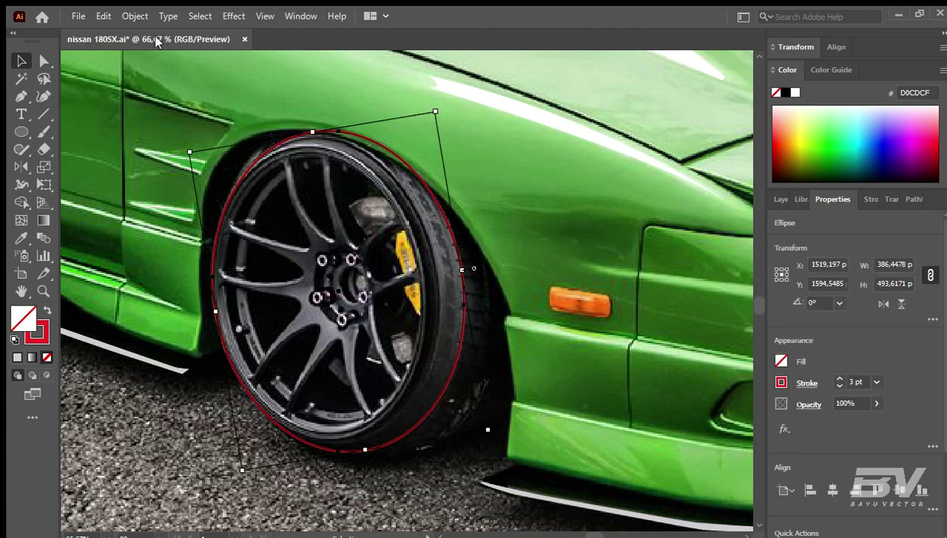
pyautogui.moveTo(434, 110); pyautogui.dragTo(426, 131)
pyautogui.moveTo(447, 296); pyautogui.dragTo(424, 276)
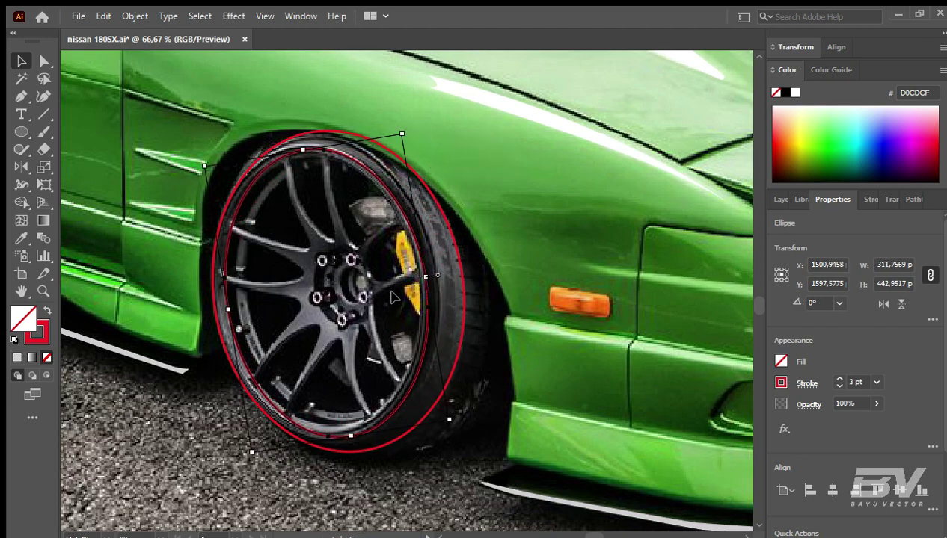
pyautogui.moveTo(425, 276); pyautogui.dragTo(416, 278)
pyautogui.moveTo(346, 435); pyautogui.dragTo(347, 436)
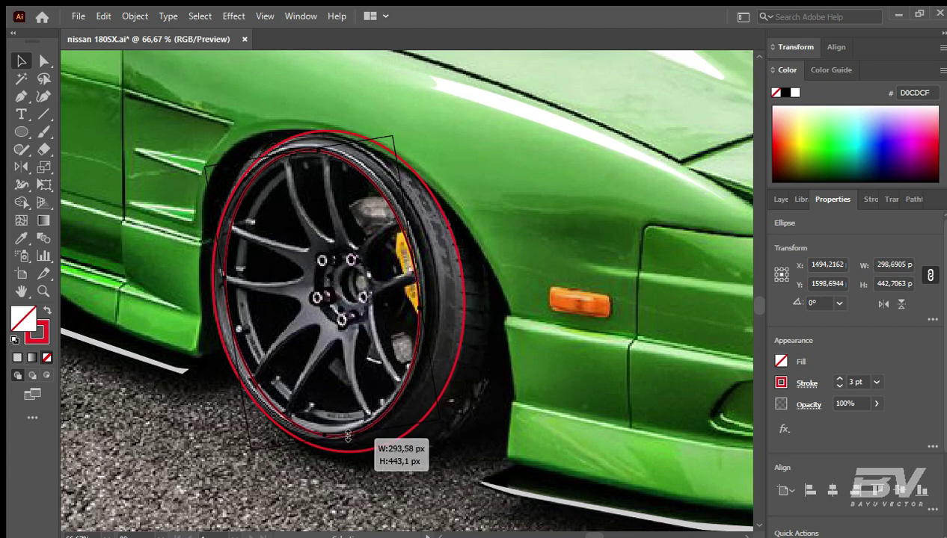
pyautogui.hotkey('ctrl', 's')
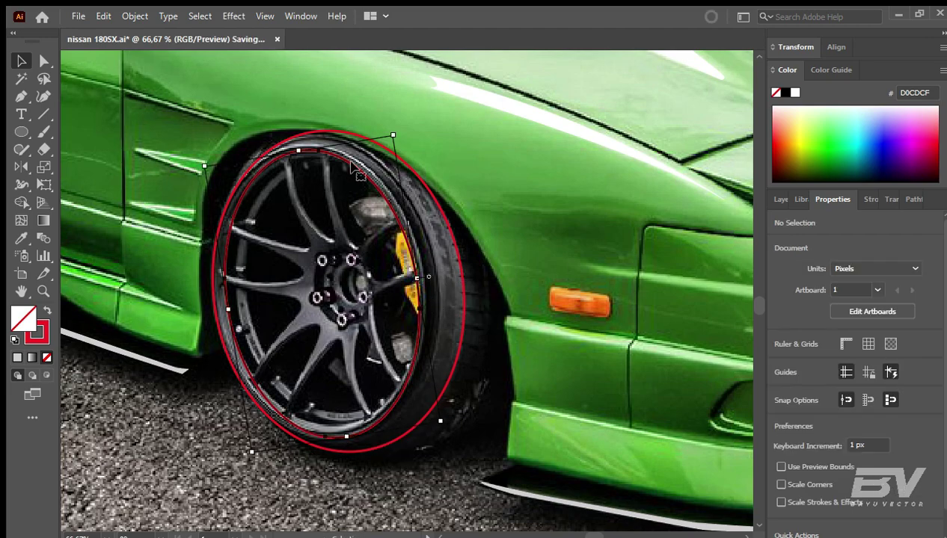
# Step: Make a smaller scaled copy of the ellipse and fit it to the rim
pyautogui.hotkey('ctrl', 'f')
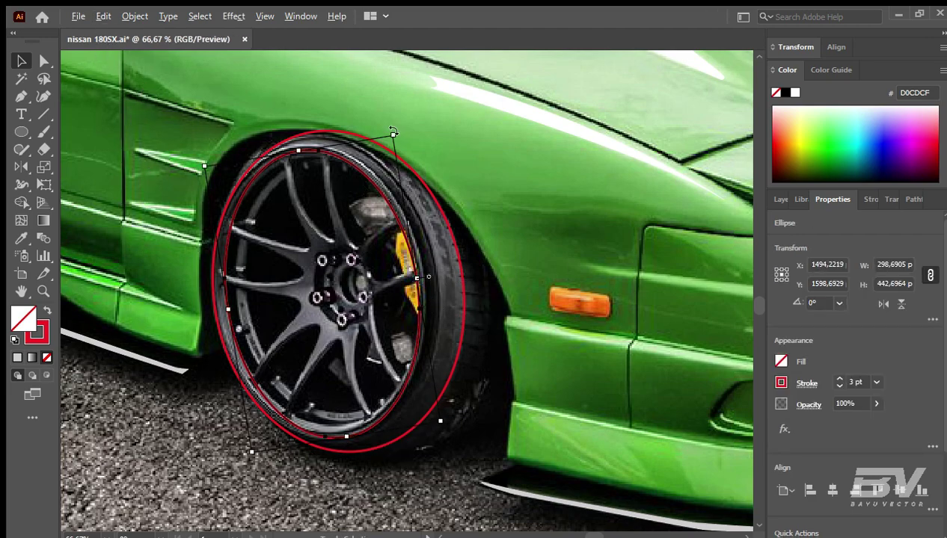
pyautogui.moveTo(393, 135)
pyautogui.mouseDown()
pyautogui.moveTo(397, 251)
pyautogui.moveTo(387, 148)
pyautogui.mouseUp()
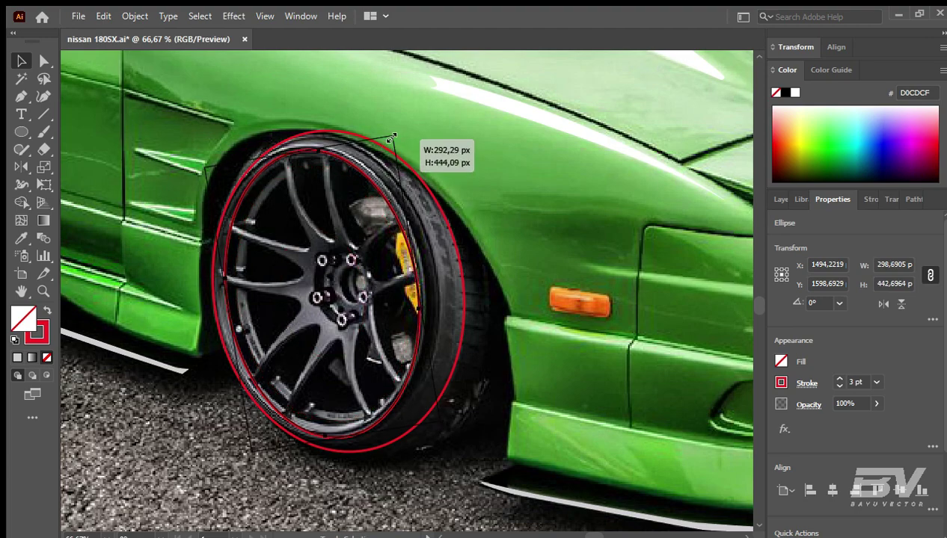
pyautogui.moveTo(413, 283); pyautogui.dragTo(416, 279)
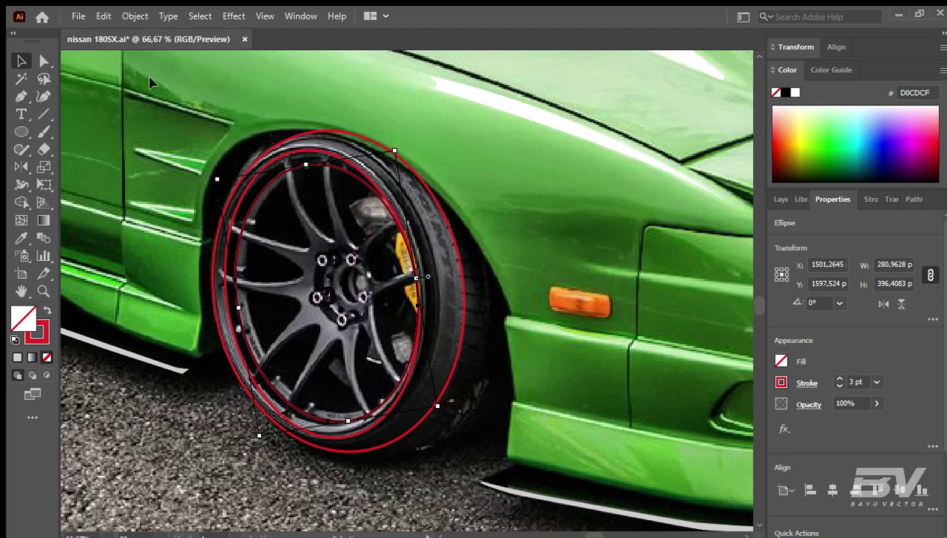
pyautogui.moveTo(394, 151); pyautogui.dragTo(383, 151)
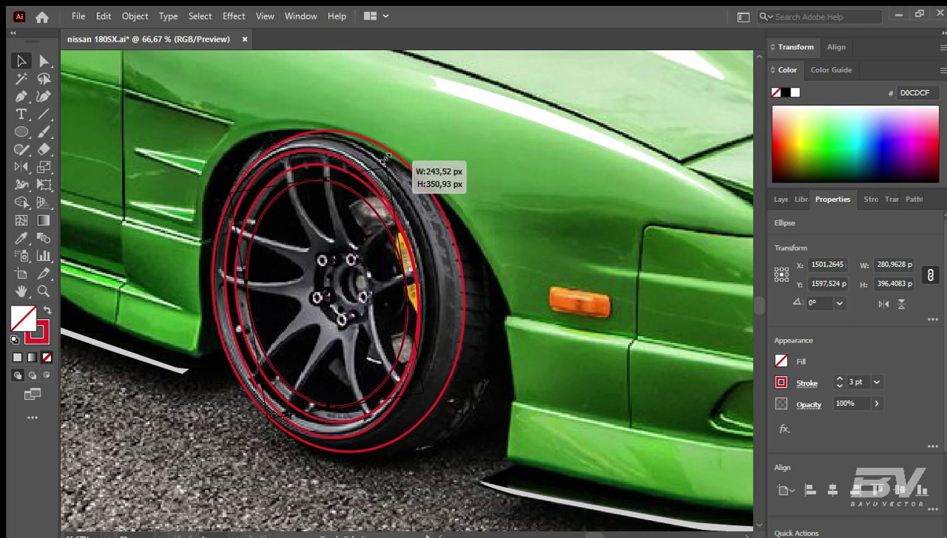
pyautogui.moveTo(348, 421); pyautogui.dragTo(344, 412)
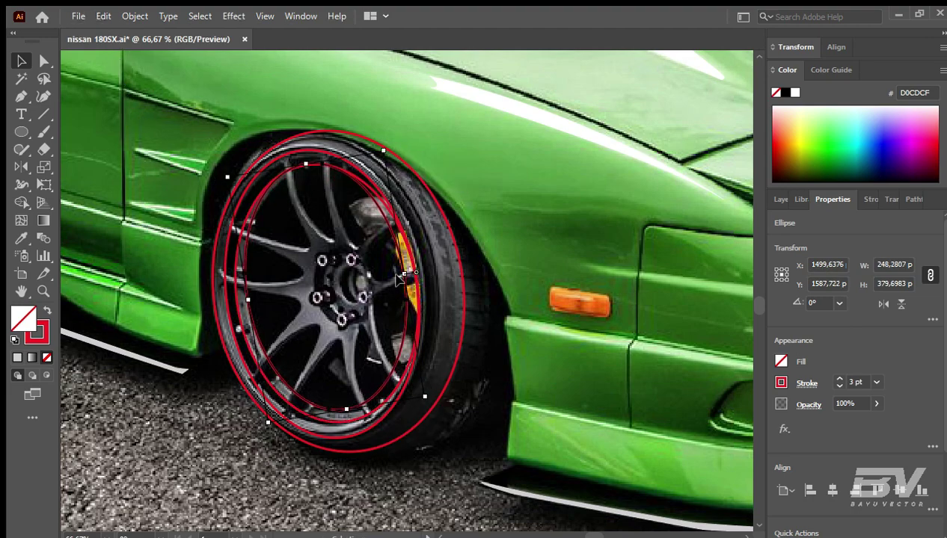
pyautogui.moveTo(405, 271); pyautogui.dragTo(418, 273)
pyautogui.moveTo(314, 163); pyautogui.dragTo(319, 166)
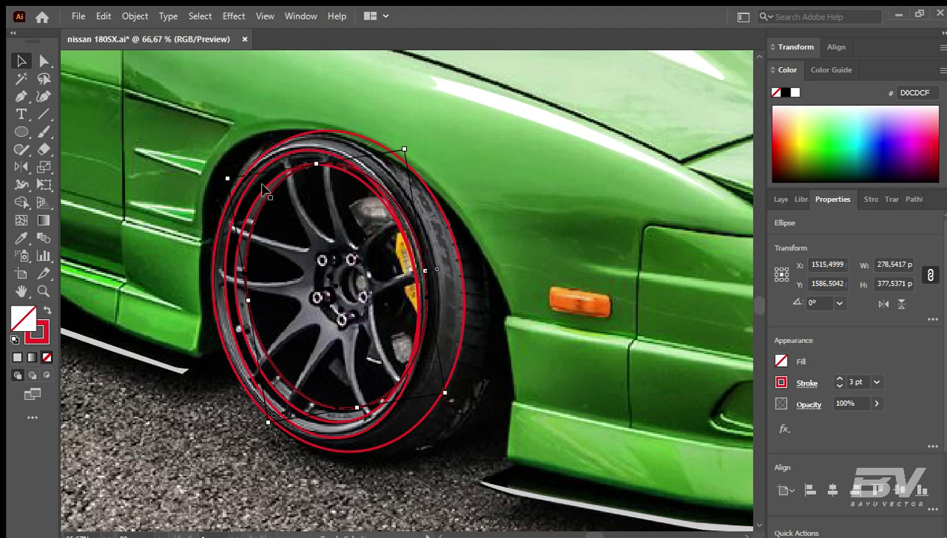
# Step: Merge a region between the wheel ellipses with Shape Builder and adjust the outer ellipse
pyautogui.hotkey('shift', 'm')
pyautogui.click(394, 247)
pyautogui.press('v')
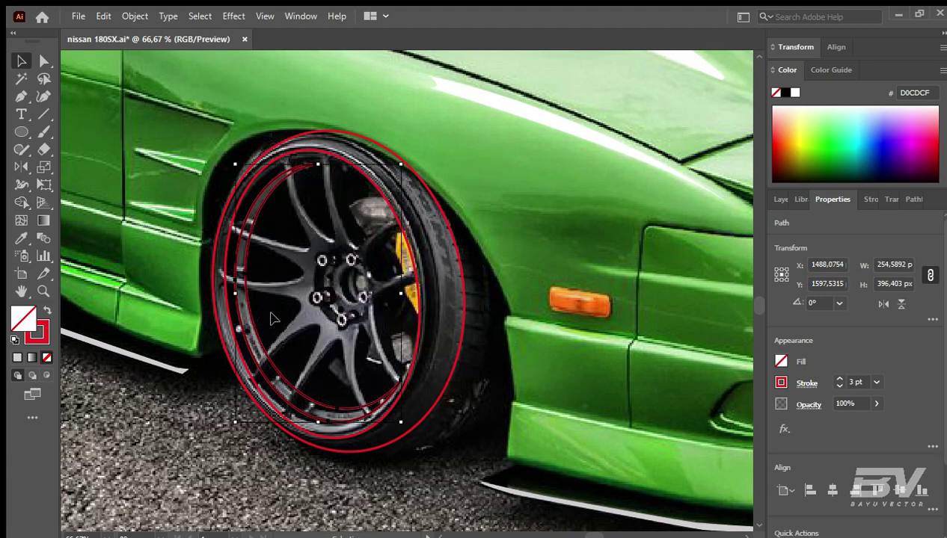
pyautogui.click(411, 249)
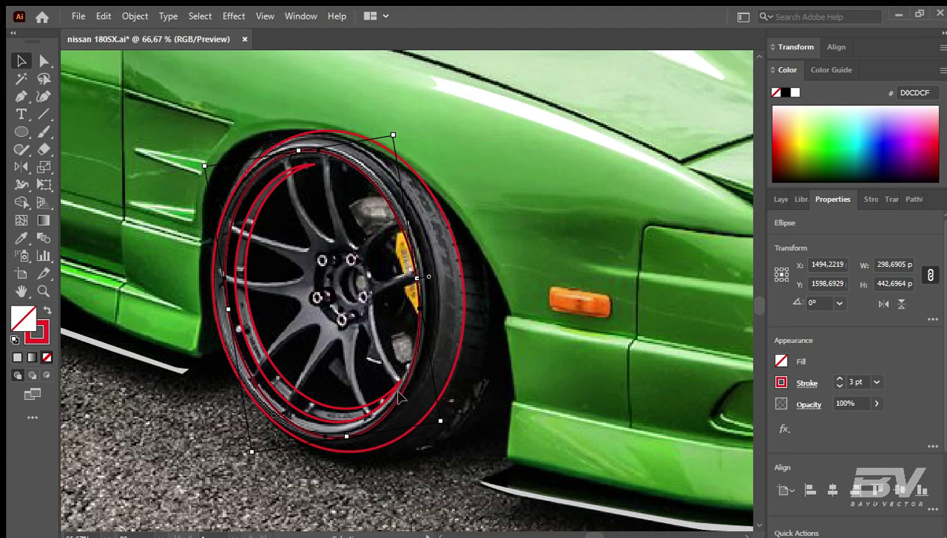
pyautogui.click(441, 320)
pyautogui.moveTo(457, 273); pyautogui.dragTo(457, 273)
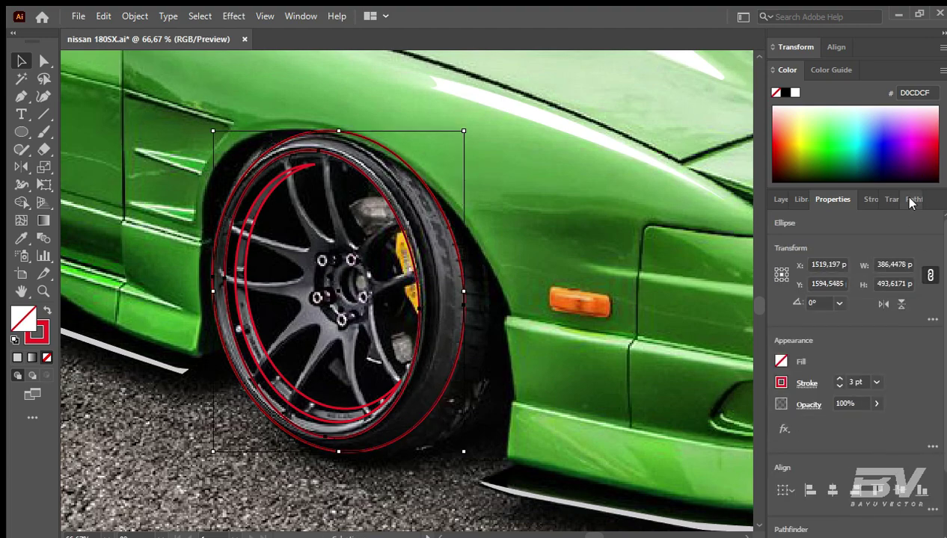
# Step: Make Layer 8 the drawing target and zoom in on the front wheel
pyautogui.click(445, 436)
pyautogui.scroll(3, 275, 301)
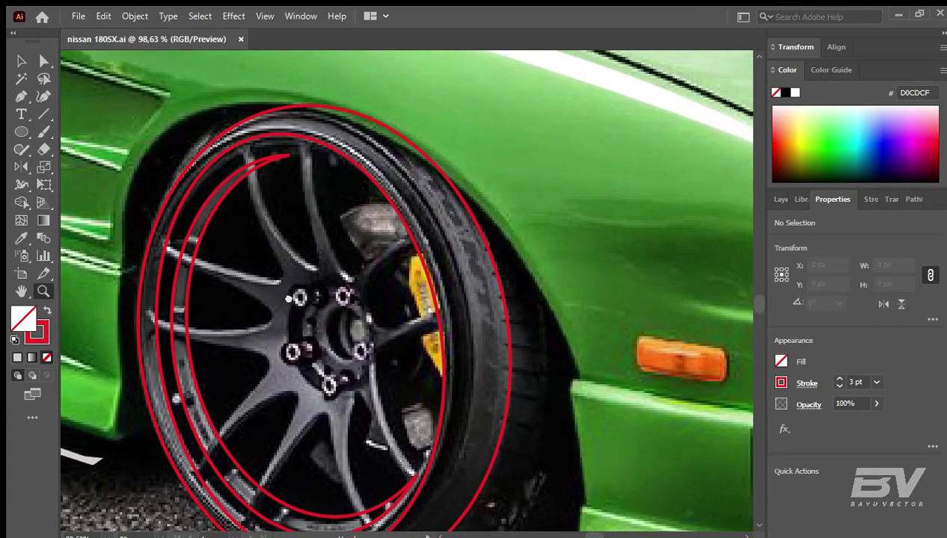
pyautogui.press('o')
pyautogui.press('p')
pyautogui.click(780, 199)
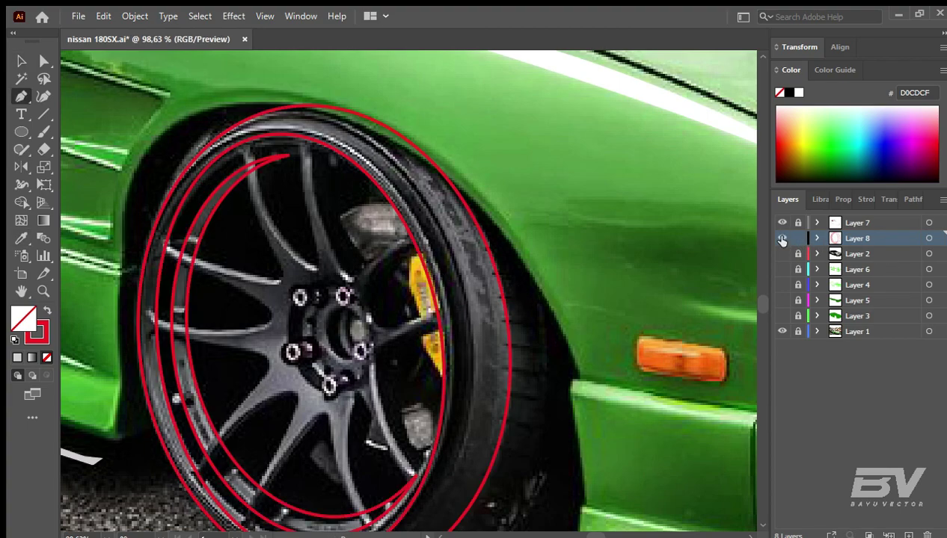
pyautogui.hotkey('ctrl', '0')
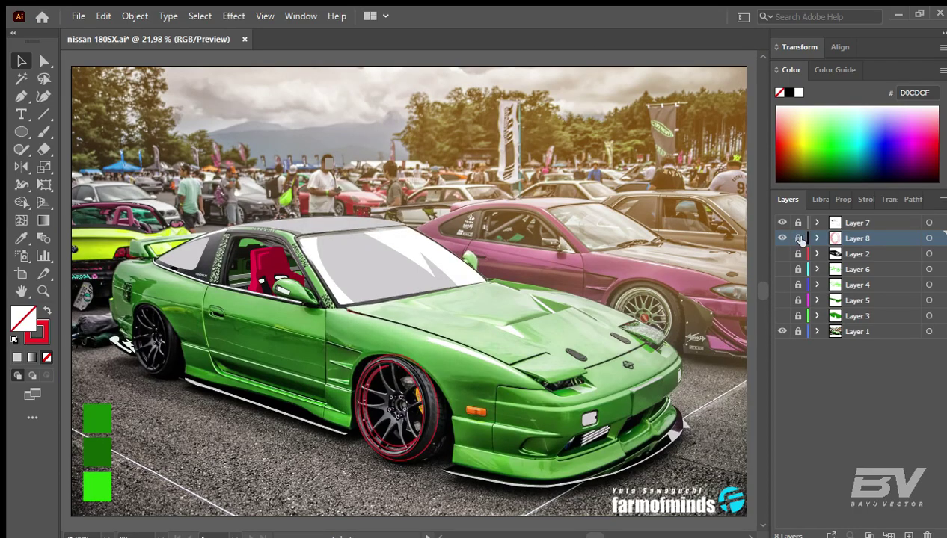
pyautogui.moveTo(407, 378); pyautogui.dragTo(436, 454)
pyautogui.press('v')
pyautogui.scroll(-2, 376, 217)
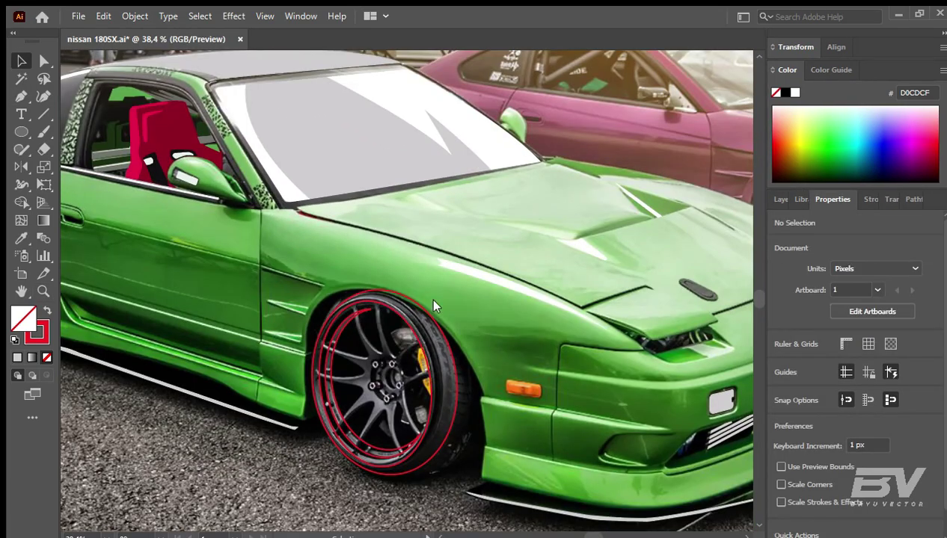
pyautogui.scroll(5, 433, 302)
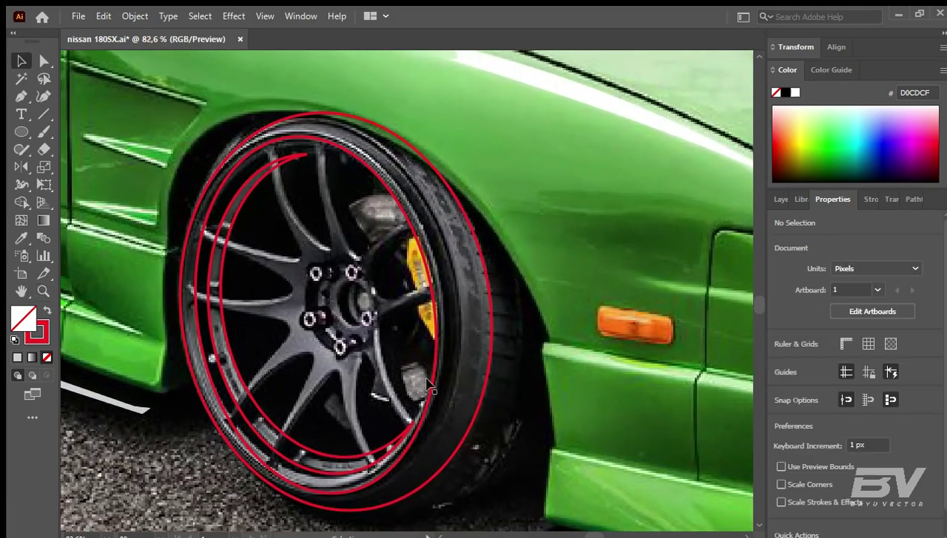
# Step: Shorten the rim ellipse to about 298 × 416 px so it fits the rim
pyautogui.click(428, 385)
pyautogui.click(269, 308)
pyautogui.scroll(2, 269, 308)
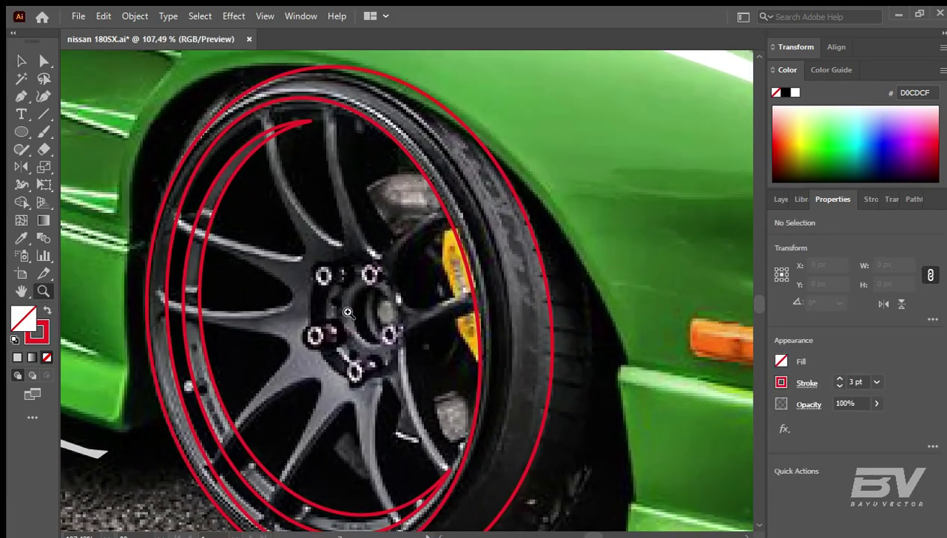
pyautogui.press('p')
pyautogui.press('v')
pyautogui.click(429, 89)
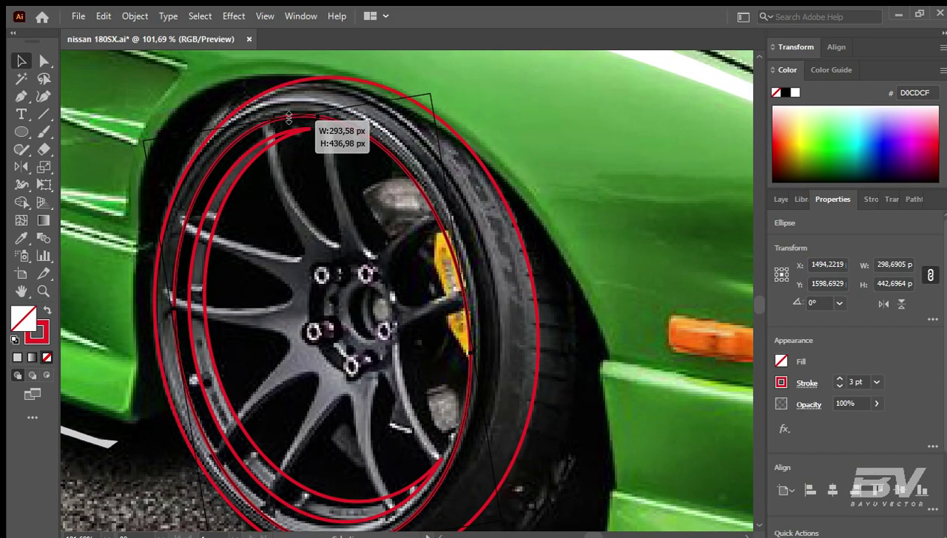
pyautogui.scroll(-2, 433, 99)
pyautogui.moveTo(353, 495); pyautogui.dragTo(351, 483)
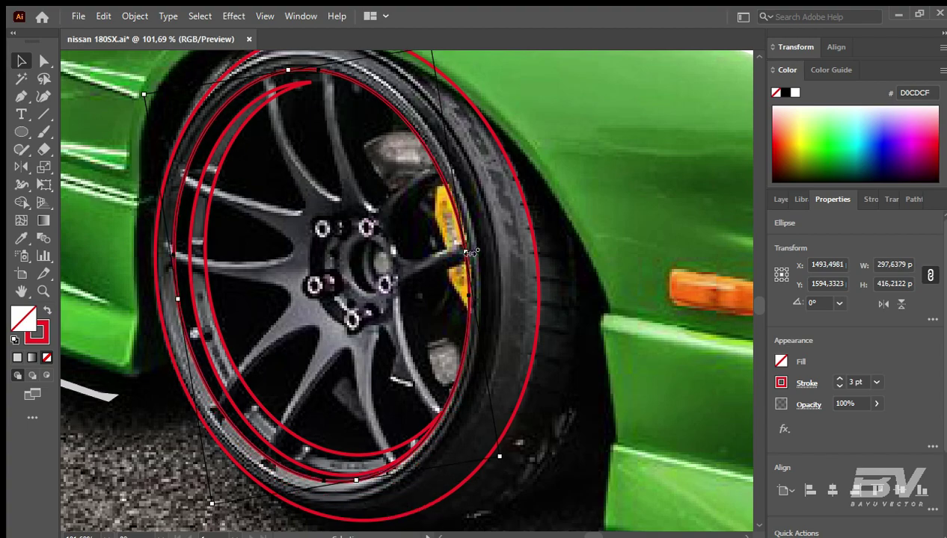
pyautogui.moveTo(474, 254); pyautogui.dragTo(468, 254)
# Step: Trace the brake caliper and separate it into its own shape with Shape Builder
pyautogui.press('p')
pyautogui.click(450, 182)
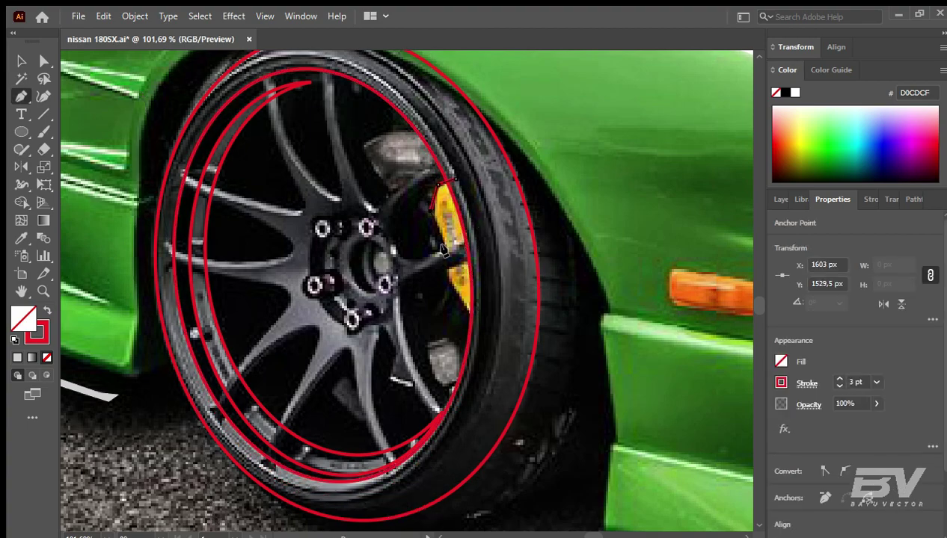
pyautogui.click(483, 232)
pyautogui.click(451, 182)
pyautogui.press('v')
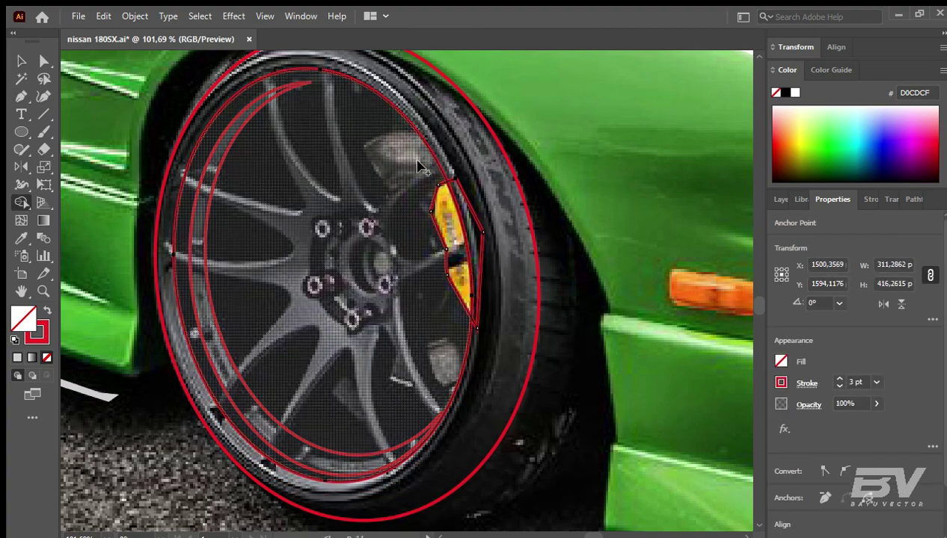
pyautogui.hotkey('ctrl', 'a')
pyautogui.hotkey('shift', 'm')
pyautogui.click(469, 217)
# Step: Fill the caliper shape with the photo's yellow, #FFB714
pyautogui.press('a')
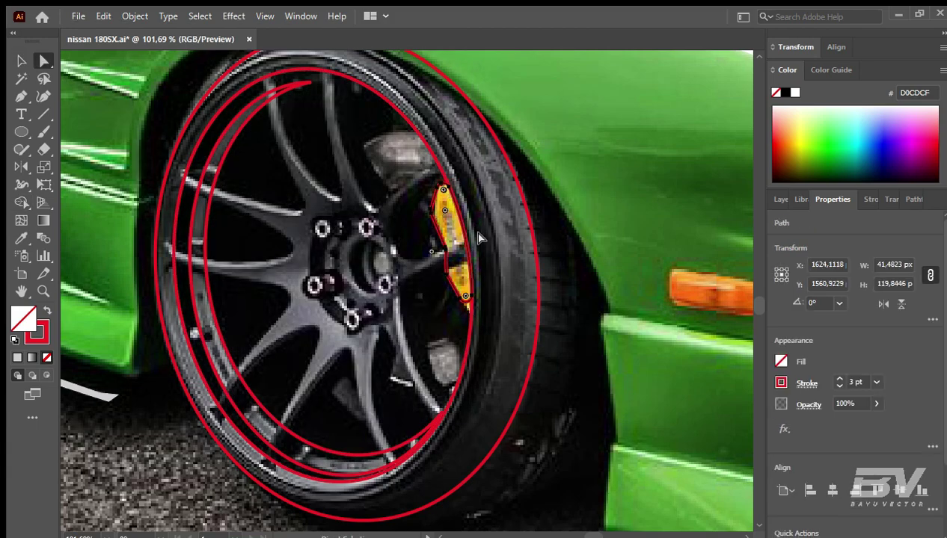
pyautogui.click(479, 237)
pyautogui.click(440, 213)
pyautogui.press('i')
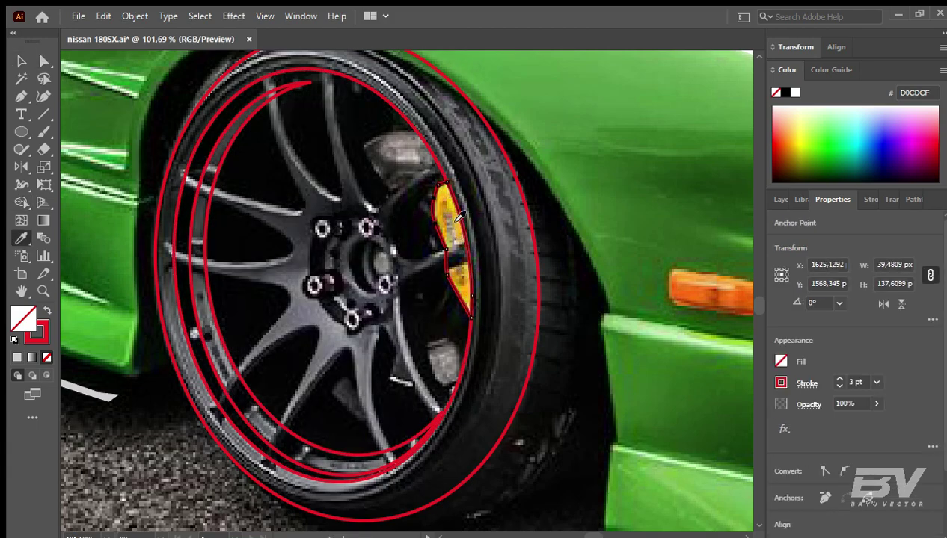
pyautogui.click(458, 215)
pyautogui.press('v')
pyautogui.click(423, 196)
pyautogui.press('p')
pyautogui.keyDown('alt'); pyautogui.scroll(1, 374, 210); pyautogui.keyUp('alt')
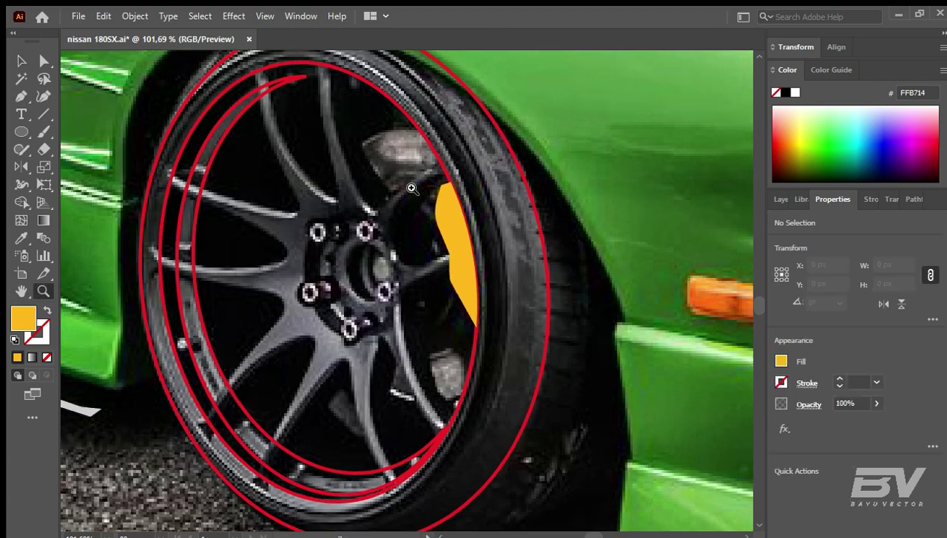
pyautogui.keyDown('alt'); pyautogui.scroll(1, 336, 187); pyautogui.keyUp('alt')
pyautogui.scroll(2, 255, 146)
# Step: Outline the upper spoke with no fill and a 3 pt stroke
pyautogui.click(254, 107)
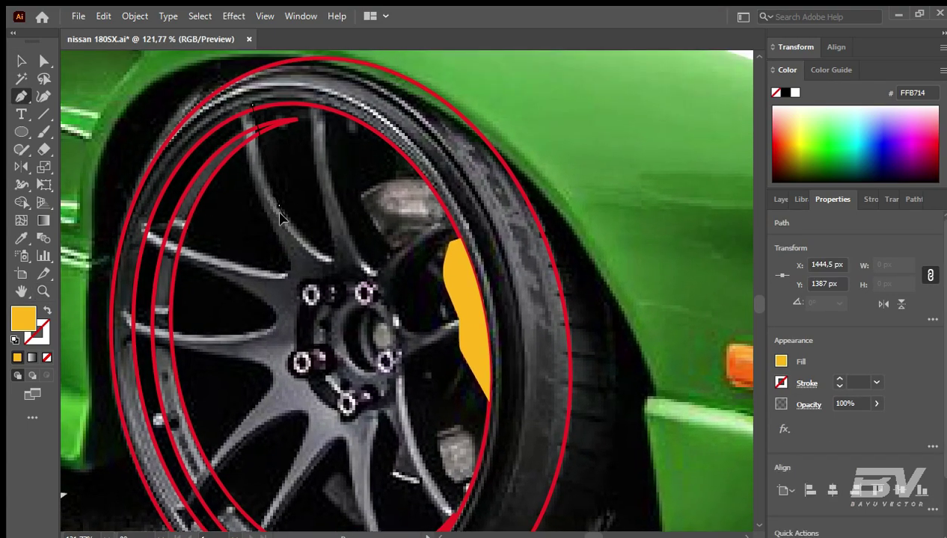
pyautogui.click(279, 205)
pyautogui.click(333, 256)
pyautogui.click(315, 163)
pyautogui.click(312, 141)
pyautogui.click(310, 105)
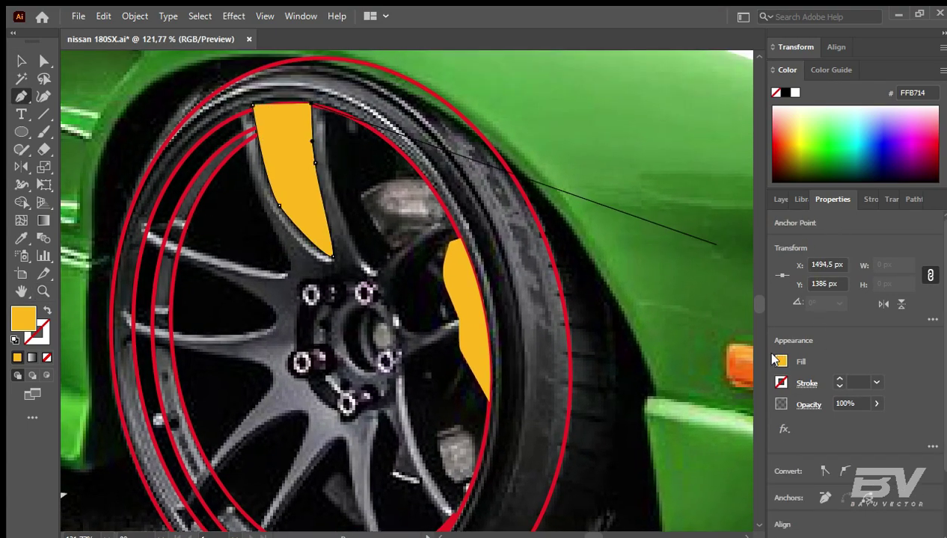
pyautogui.press('/')
pyautogui.click(839, 379)
pyautogui.click(839, 378)
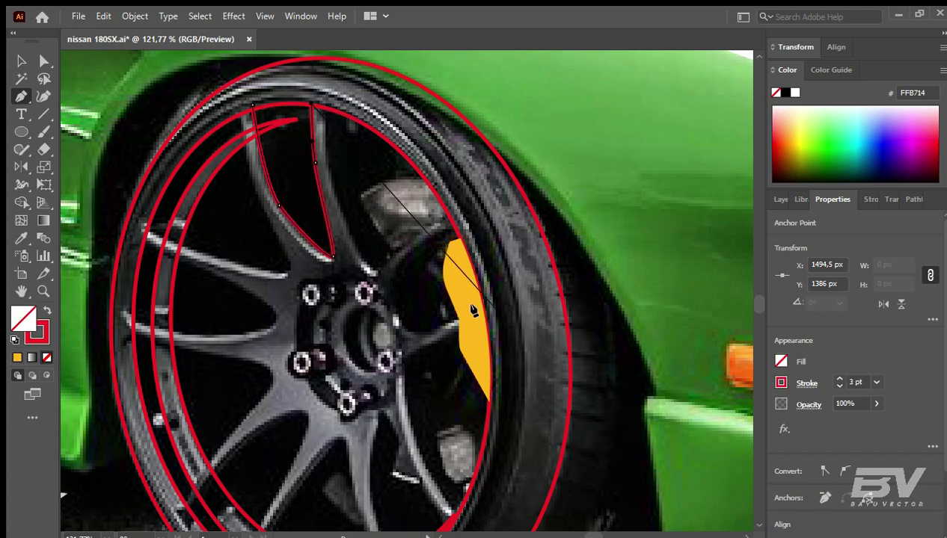
# Step: Continue the spoke outline from the top around the hub and caliper edge
pyautogui.click(322, 108)
pyautogui.click(450, 221)
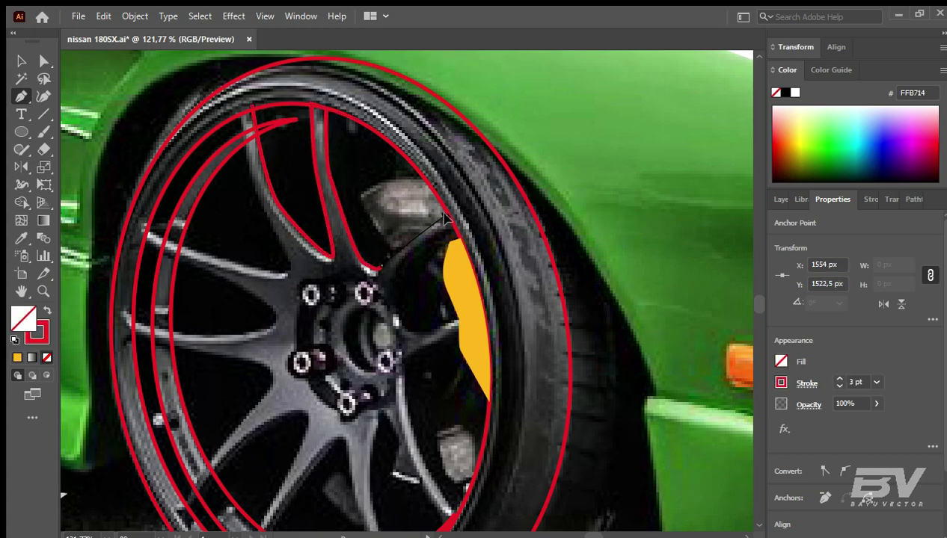
pyautogui.click(395, 298)
pyautogui.click(408, 331)
pyautogui.click(430, 329)
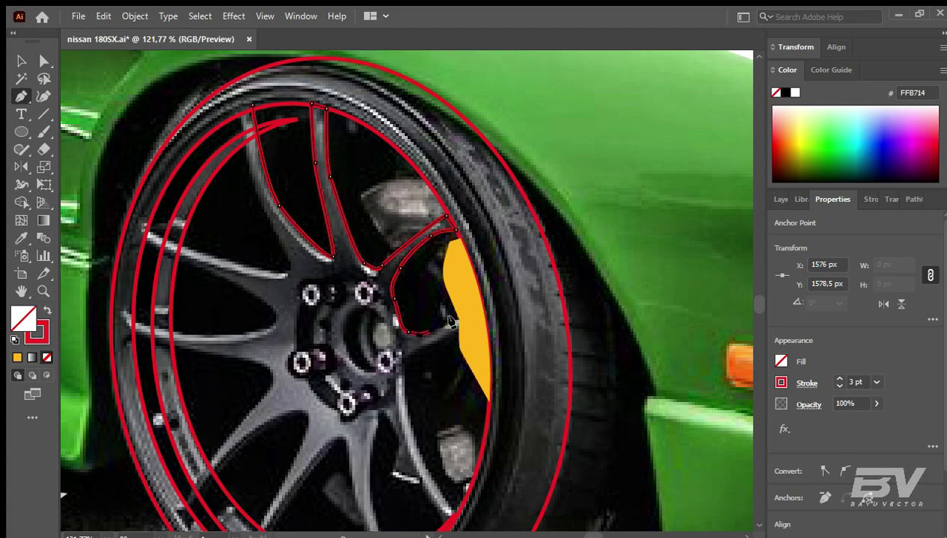
pyautogui.click(404, 358)
pyautogui.moveTo(402, 361); pyautogui.dragTo(347, 217)
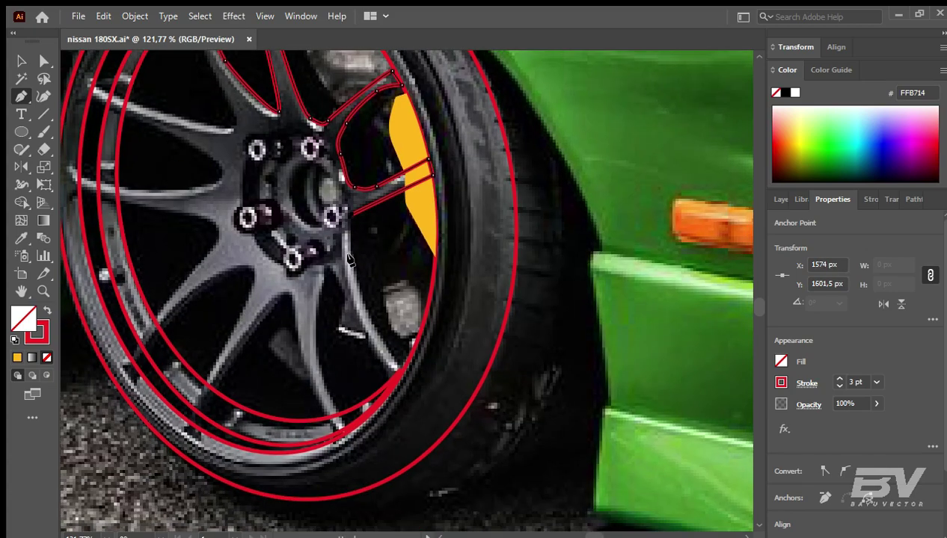
pyautogui.click(378, 350)
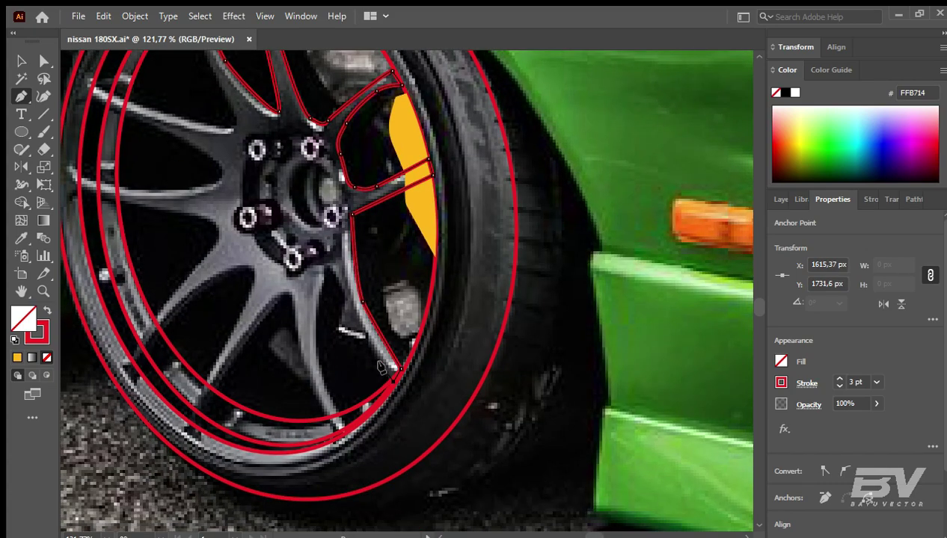
# Step: Extend the outline down the lower spokes to the rim
pyautogui.click(325, 263)
pyautogui.click(316, 350)
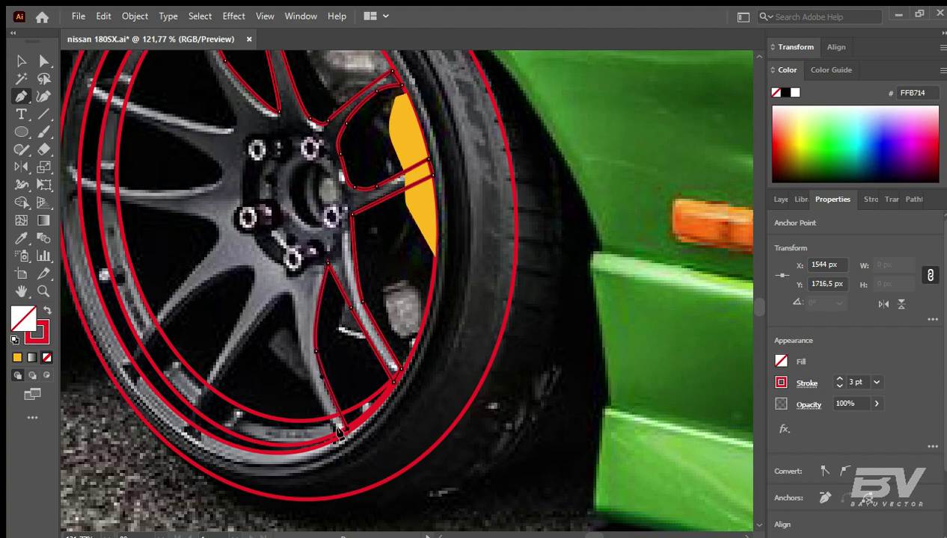
pyautogui.click(292, 292)
pyautogui.click(203, 413)
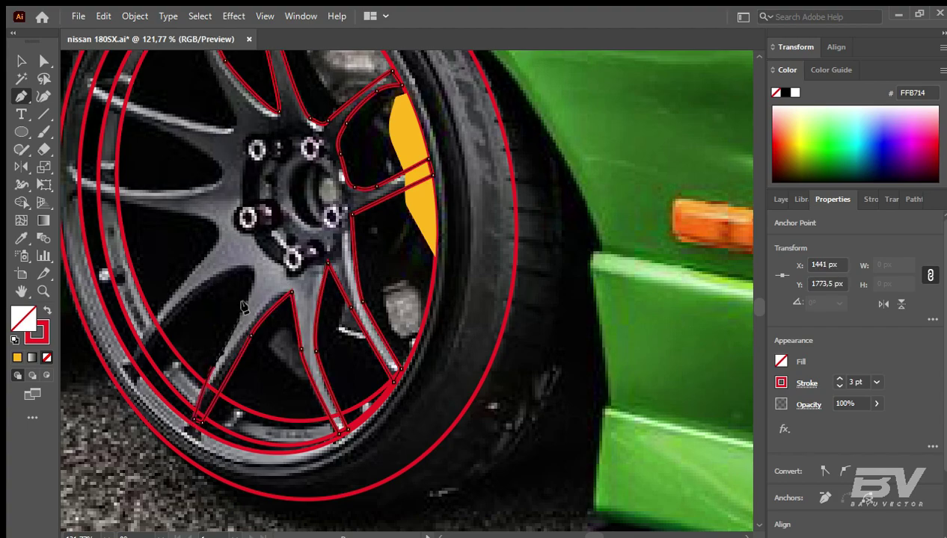
pyautogui.click(129, 364)
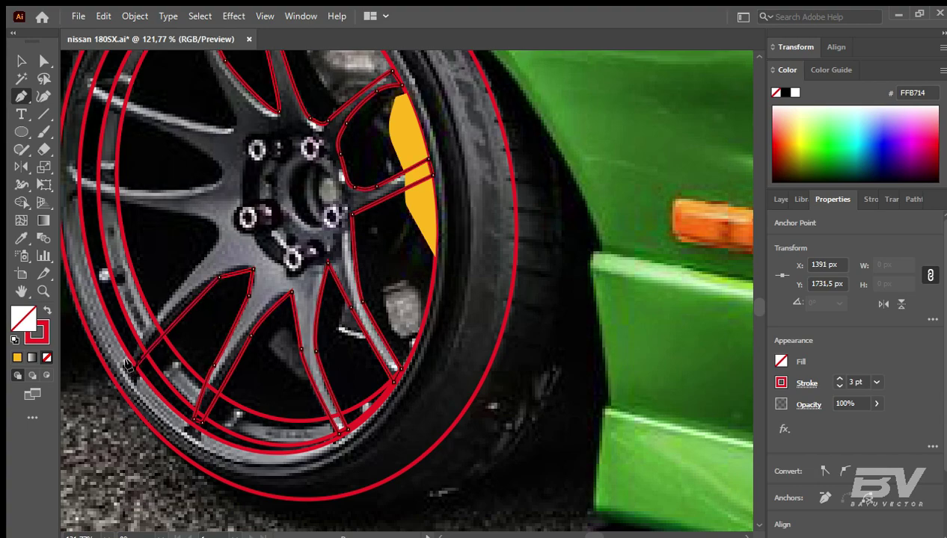
pyautogui.click(186, 276)
pyautogui.moveTo(185, 277); pyautogui.dragTo(327, 390)
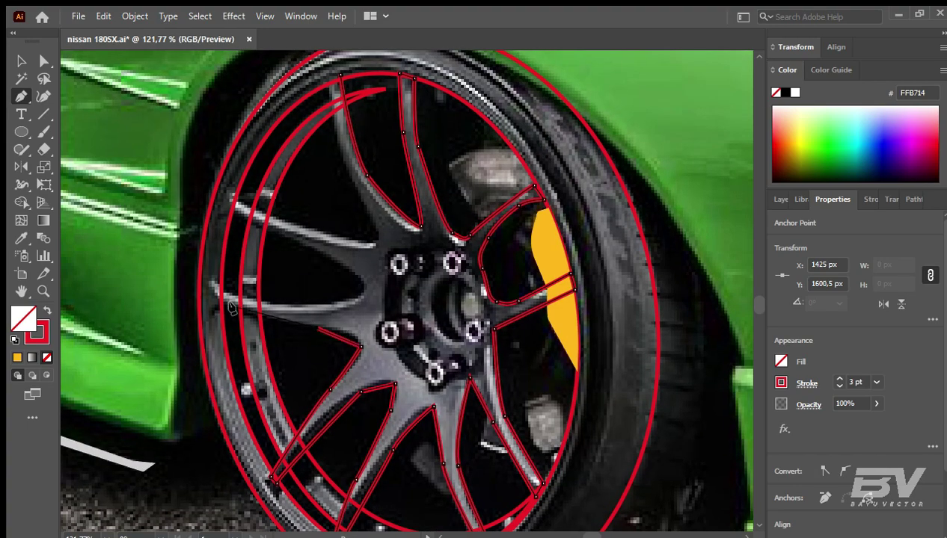
# Step: Trace the left and upper-left spokes and close the outline at its start
pyautogui.moveTo(215, 296); pyautogui.dragTo(266, 304)
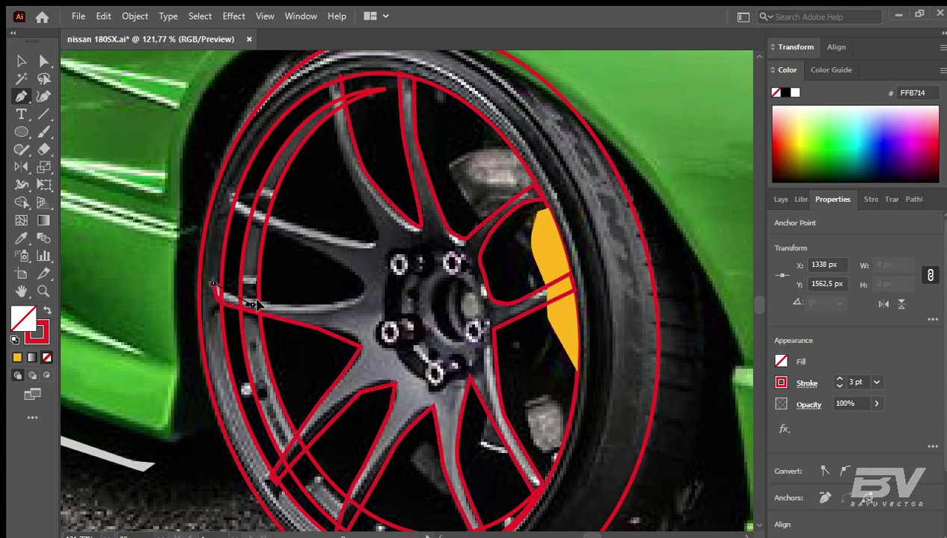
pyautogui.click(324, 252)
pyautogui.click(230, 196)
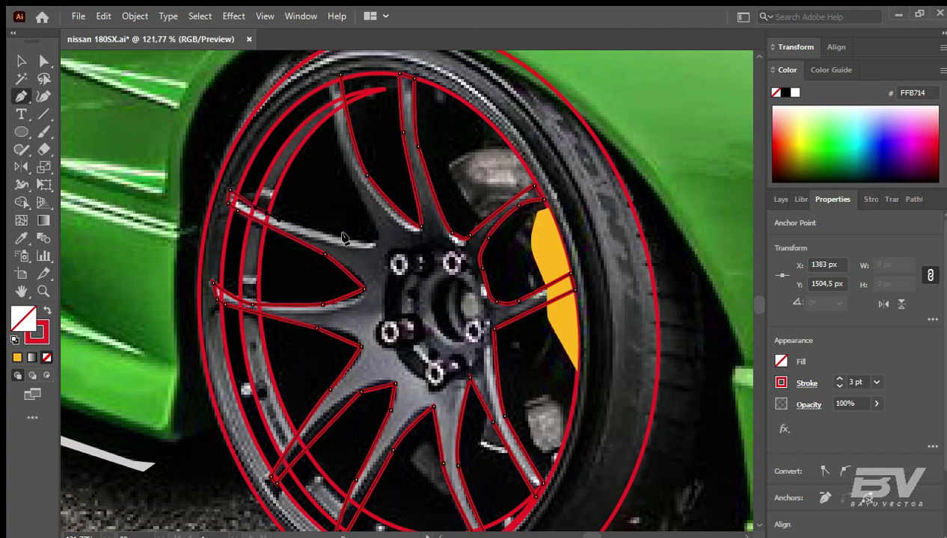
pyautogui.click(336, 75)
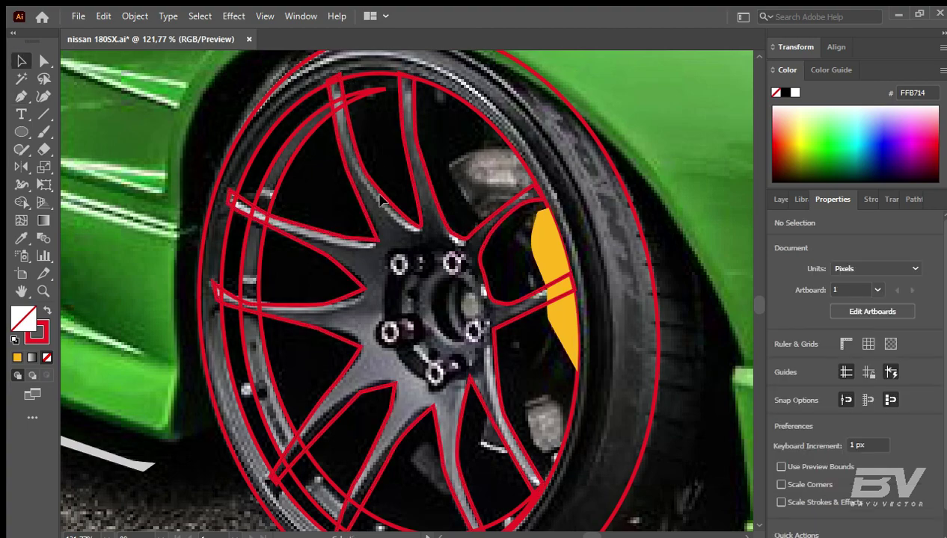
pyautogui.keyDown('ctrl'); pyautogui.click(361, 234); pyautogui.keyUp('ctrl')
pyautogui.click(364, 229)
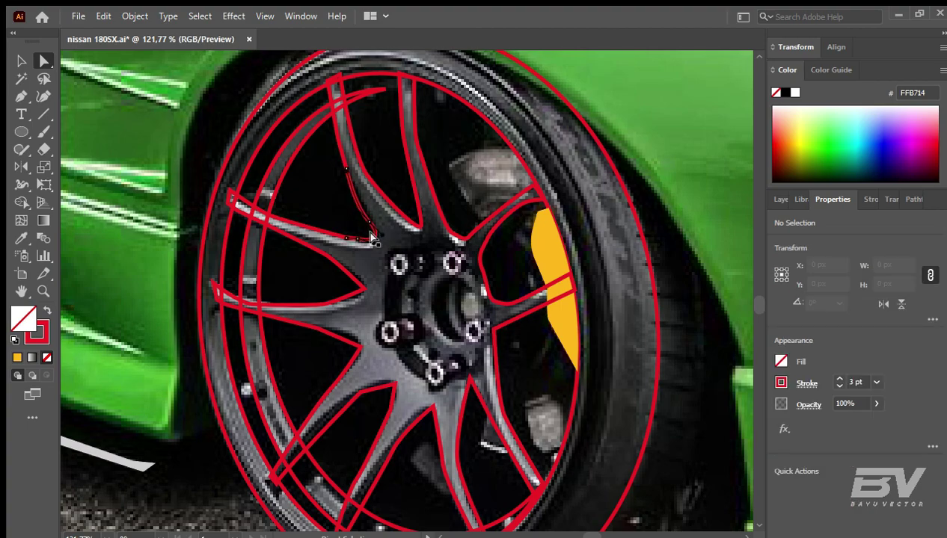
# Step: Drag the lower spoke outline's anchors so it follows the spoke in the photo
pyautogui.click(415, 232)
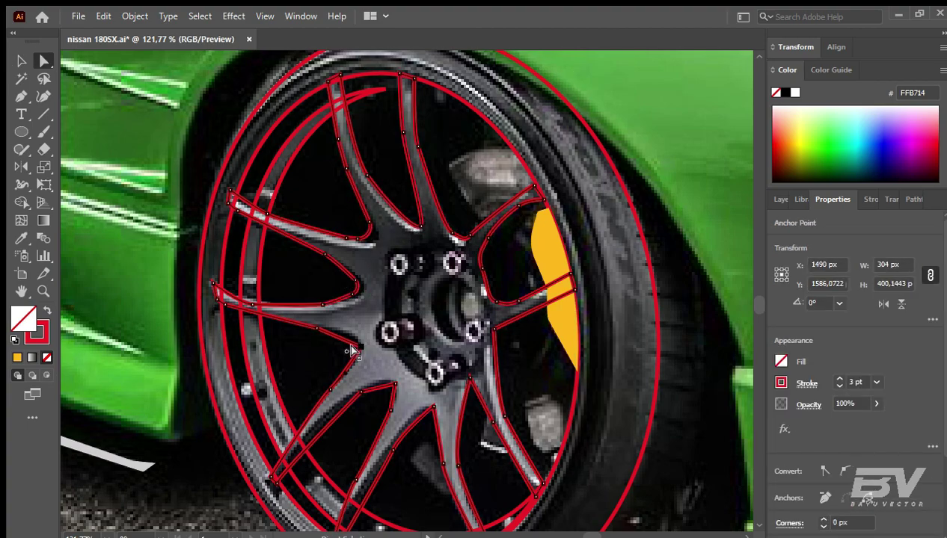
pyautogui.click(367, 387)
pyautogui.moveTo(366, 388); pyautogui.dragTo(469, 380)
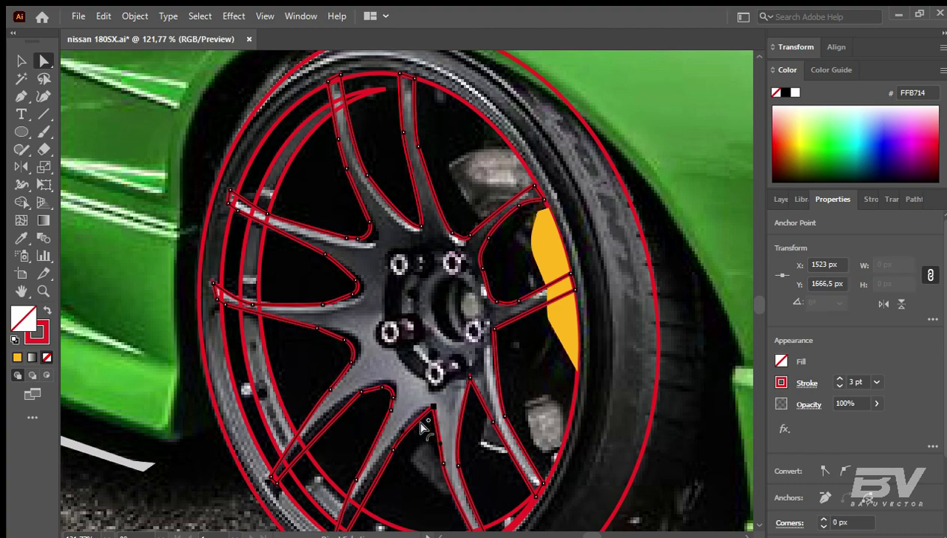
pyautogui.click(469, 380)
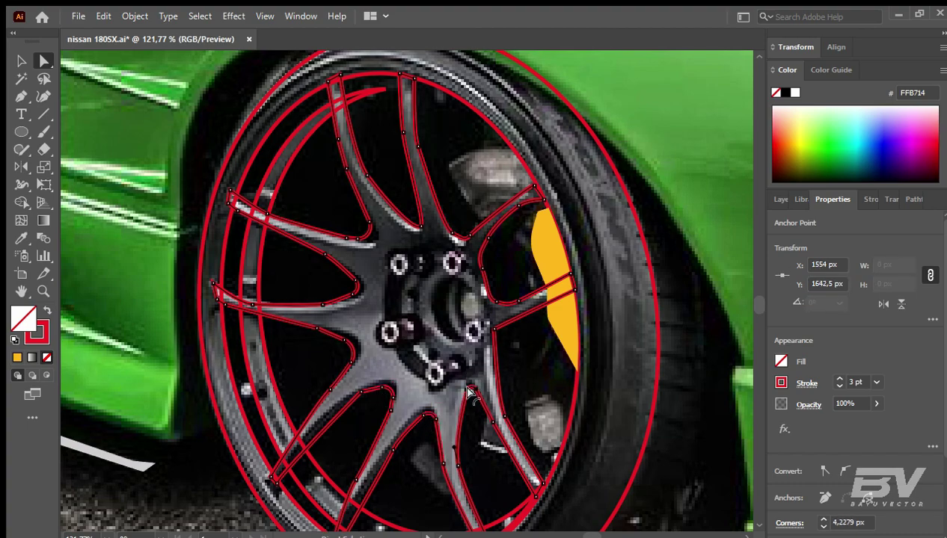
pyautogui.press('v')
pyautogui.click(514, 345)
pyautogui.scroll(1, 353, 344)
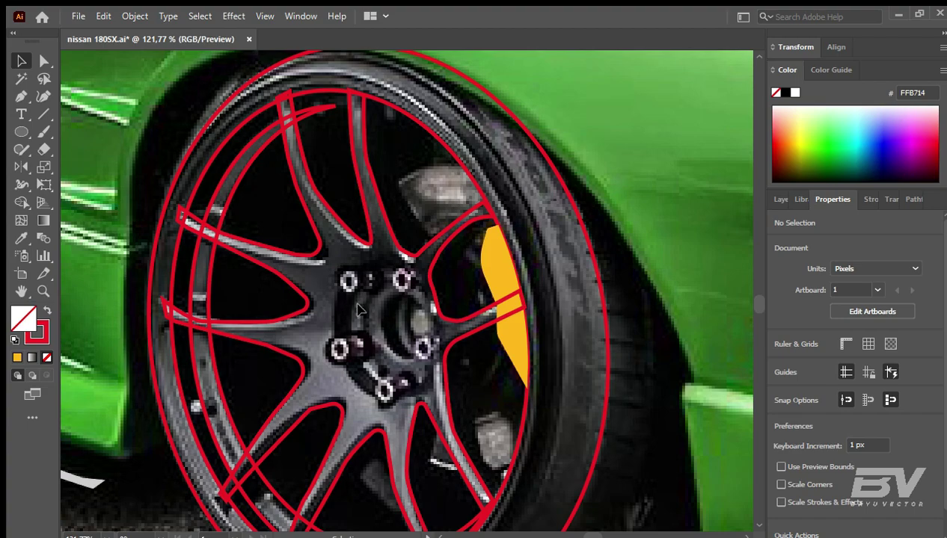
# Step: Draw an ellipse fitted around the wheel hub, plus a smaller centre copy
pyautogui.press('l')
pyautogui.moveTo(334, 265); pyautogui.dragTo(437, 397)
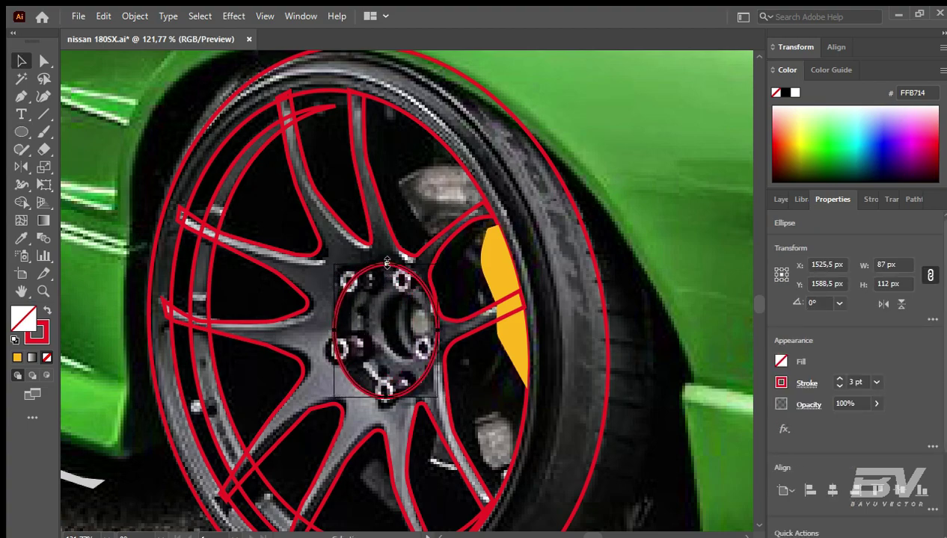
pyautogui.moveTo(386, 263); pyautogui.dragTo(387, 258)
pyautogui.moveTo(437, 328); pyautogui.dragTo(435, 327)
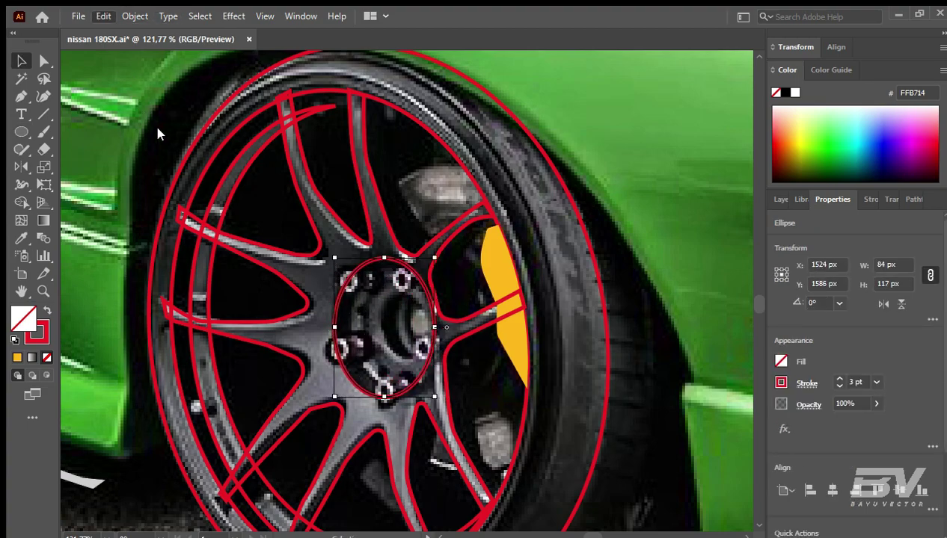
pyautogui.moveTo(383, 260)
pyautogui.mouseDown()
pyautogui.moveTo(402, 259)
pyautogui.moveTo(356, 261)
pyautogui.moveTo(367, 263)
pyautogui.mouseUp()
pyautogui.click(362, 295)
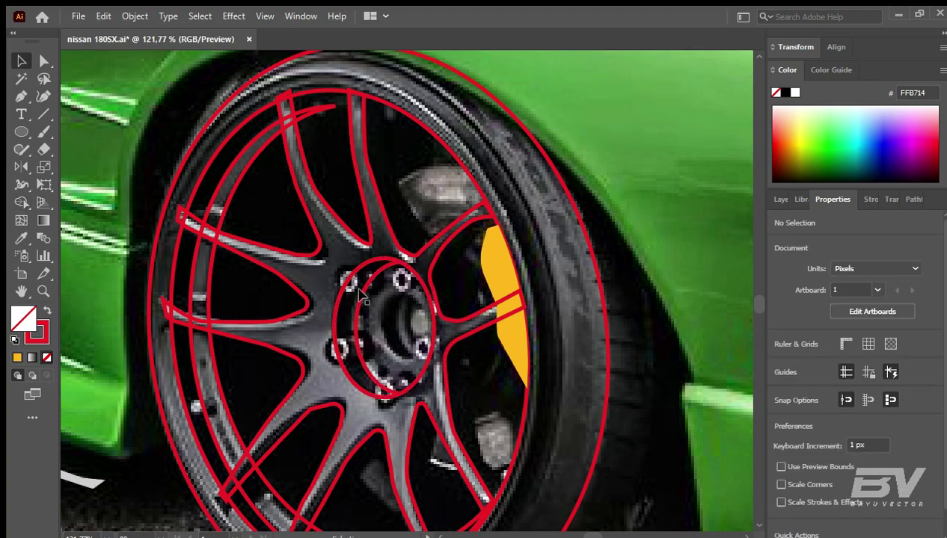
pyautogui.hotkey('ctrl', 'z')
pyautogui.hotkey('ctrl', 'z')
pyautogui.hotkey('ctrl', 'z')
pyautogui.hotkey('ctrl', 'z')
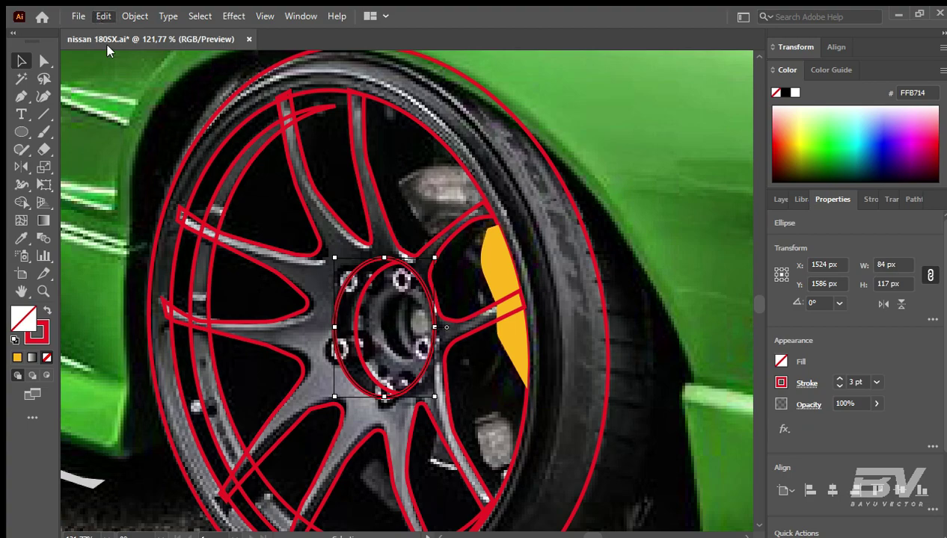
pyautogui.moveTo(332, 256); pyautogui.dragTo(384, 359)
# Step: Split the overlapping hub ellipses with Shape Builder and delete the unwanted half
pyautogui.hotkey('shift', 'm')
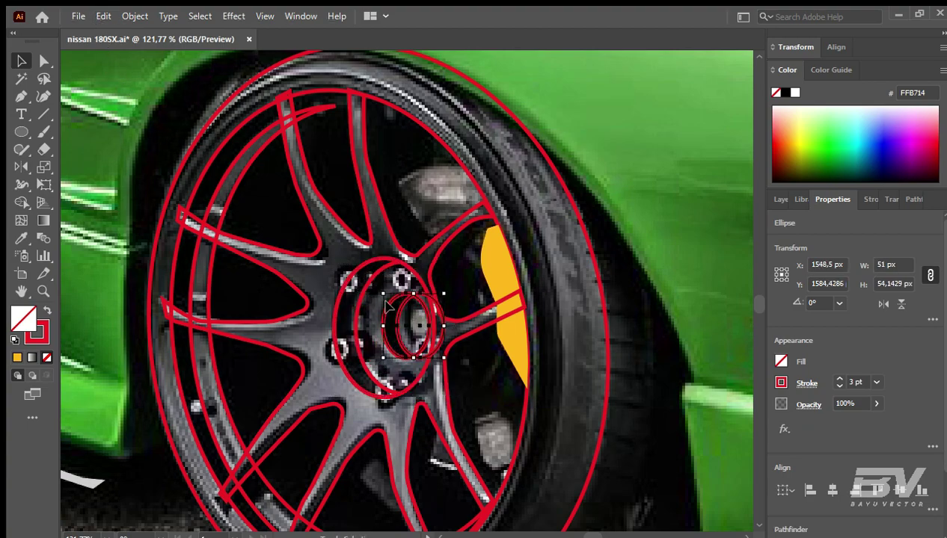
pyautogui.click(414, 322)
pyautogui.press('v')
pyautogui.click(396, 329)
pyautogui.press('i')
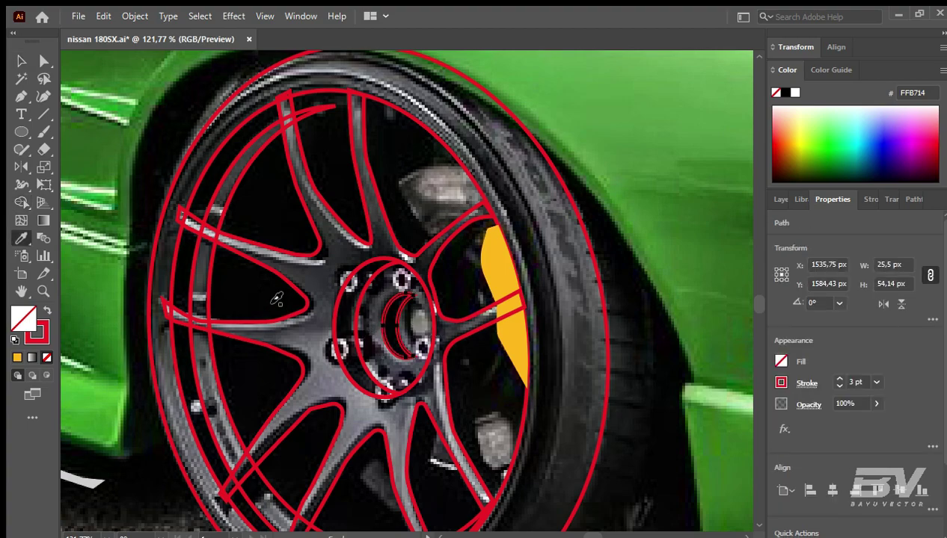
pyautogui.click(358, 322)
pyautogui.press('v')
pyautogui.press('Delete')
pyautogui.press('b')
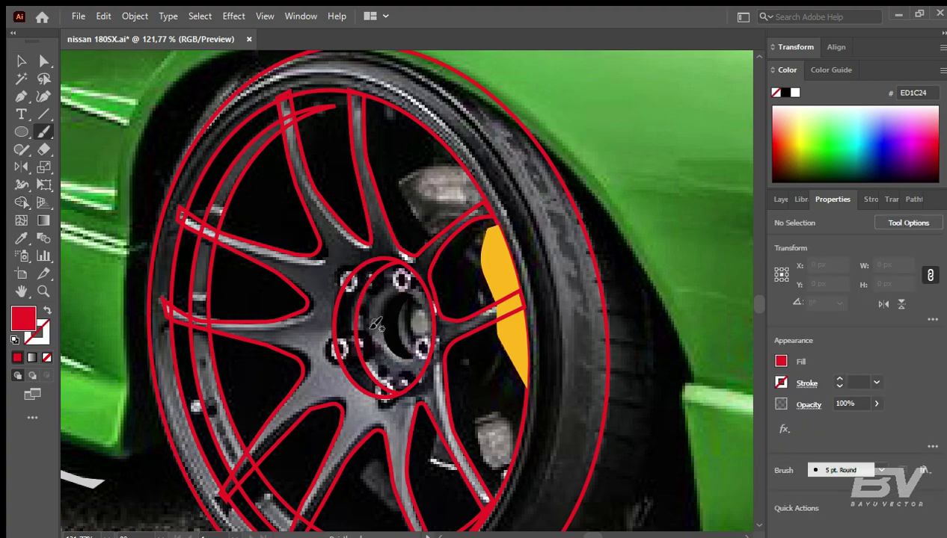
pyautogui.press('v')
pyautogui.click(334, 295)
# Step: Draw small lug ellipses and fill the lug bosses black
pyautogui.hotkey('ctrl', 'shift', 'a')
pyautogui.press('l')
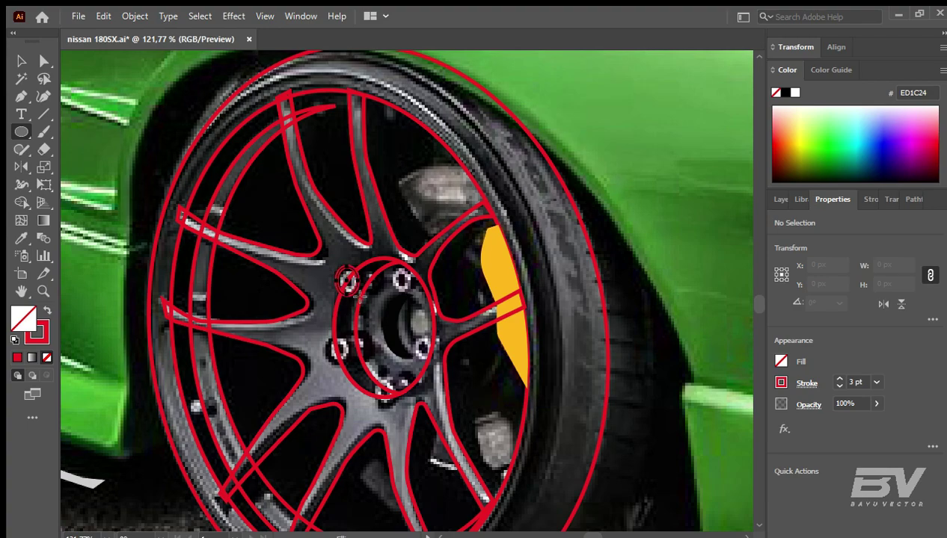
pyautogui.moveTo(360, 297); pyautogui.dragTo(363, 299)
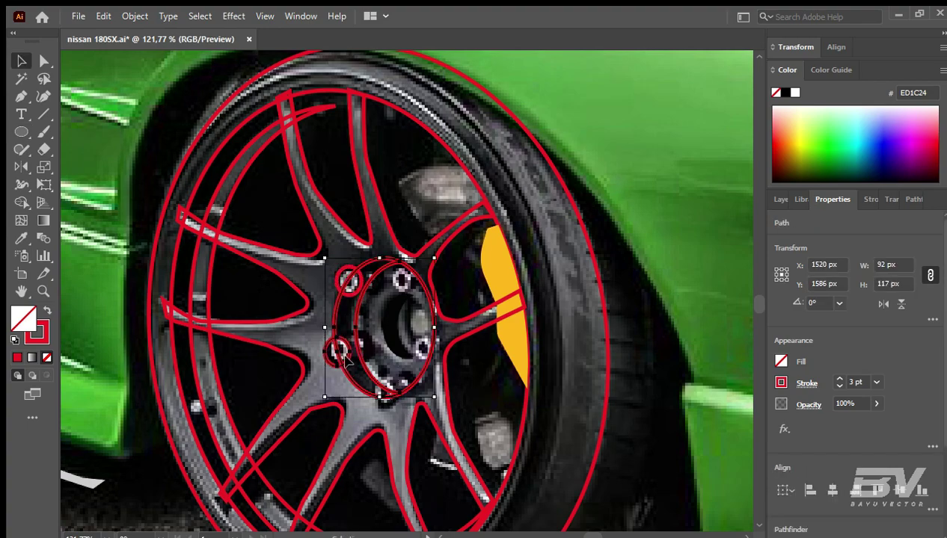
pyautogui.click(296, 367)
pyautogui.click(324, 357)
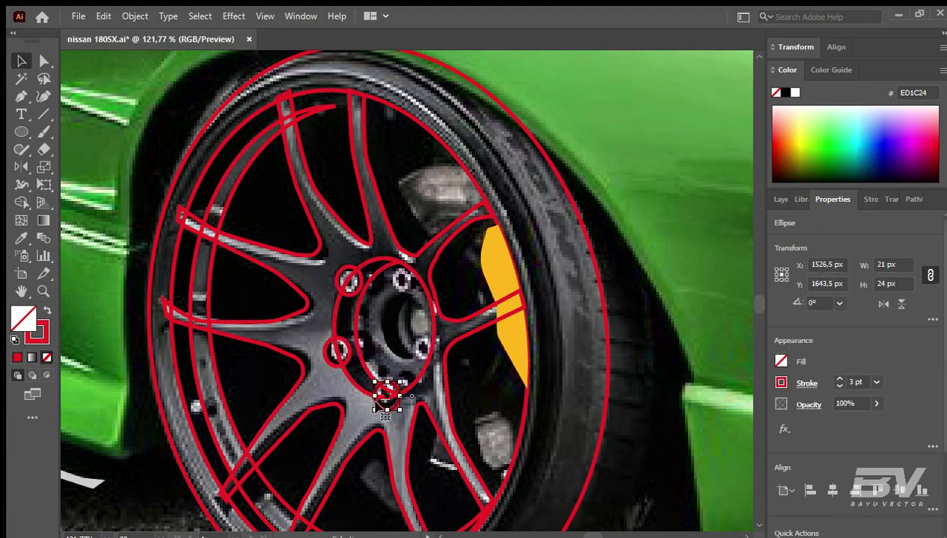
pyautogui.keyDown('shift'); pyautogui.click(346, 268); pyautogui.keyUp('shift')
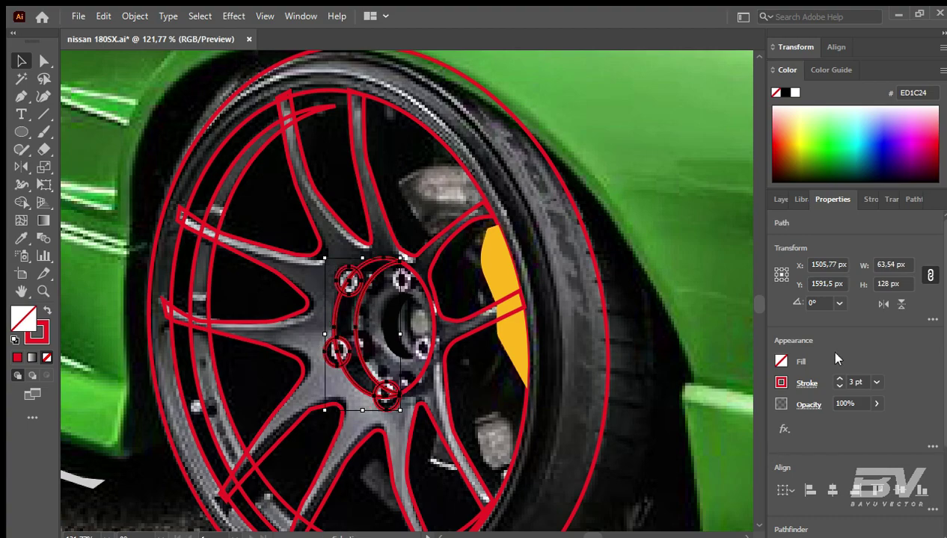
pyautogui.hotkey('shift', 'ctrl', 'F9')
pyautogui.press('i')
pyautogui.click(267, 296)
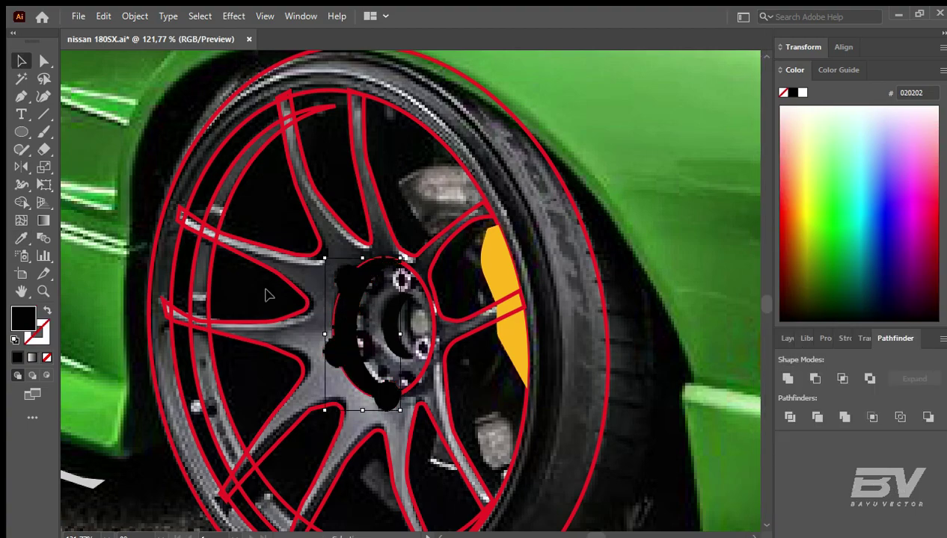
pyautogui.click(317, 290)
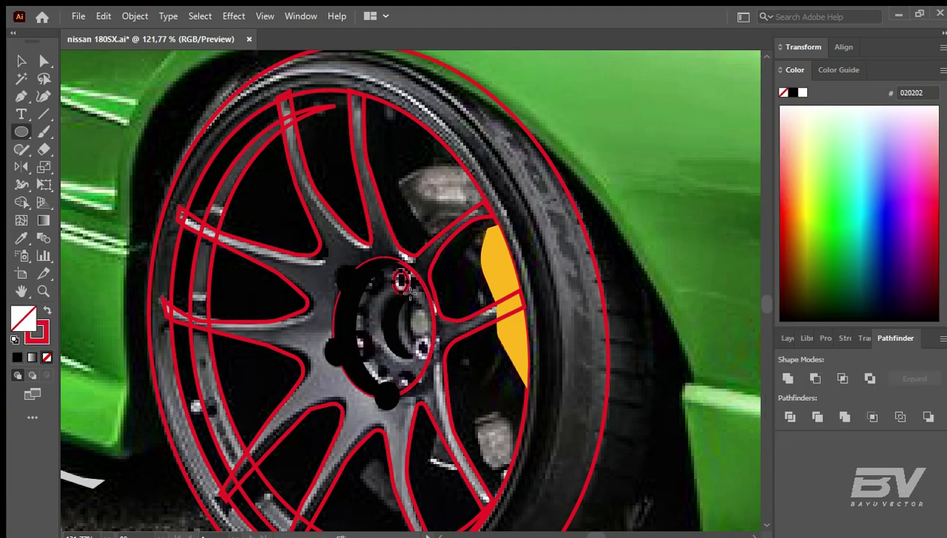
# Step: Fill the five lug-nut circles white
pyautogui.keyDown('ctrl'); pyautogui.click(402, 280); pyautogui.keyUp('ctrl')
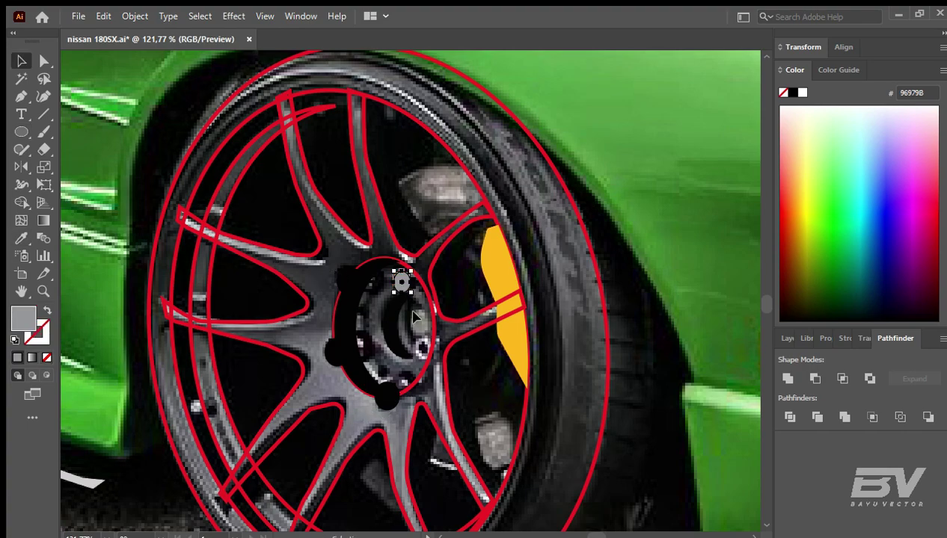
pyautogui.scroll(3, 430, 281)
pyautogui.click(432, 240)
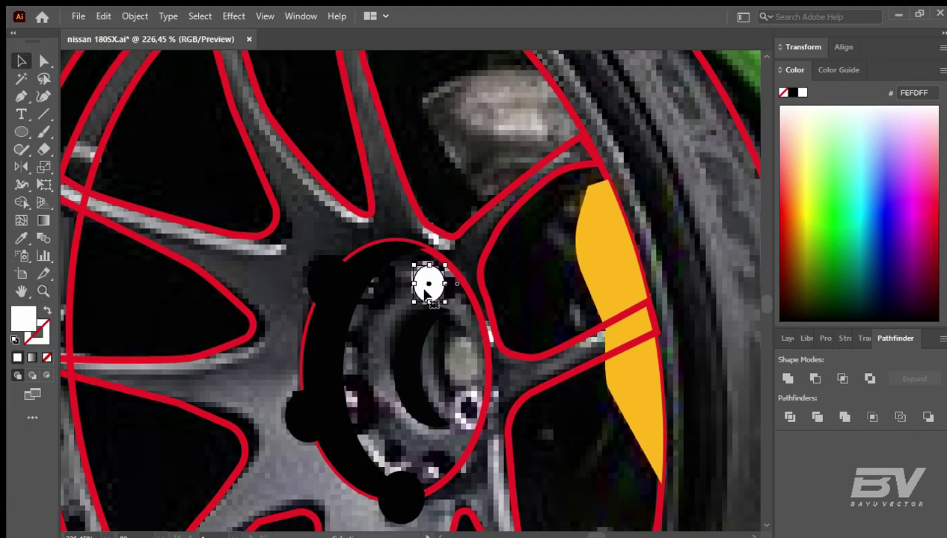
pyautogui.keyDown('ctrl'); pyautogui.click(465, 407); pyautogui.keyUp('ctrl')
pyautogui.keyDown('ctrl'); pyautogui.click(401, 496); pyautogui.keyUp('ctrl')
pyautogui.keyDown('ctrl'); pyautogui.click(308, 419); pyautogui.keyUp('ctrl')
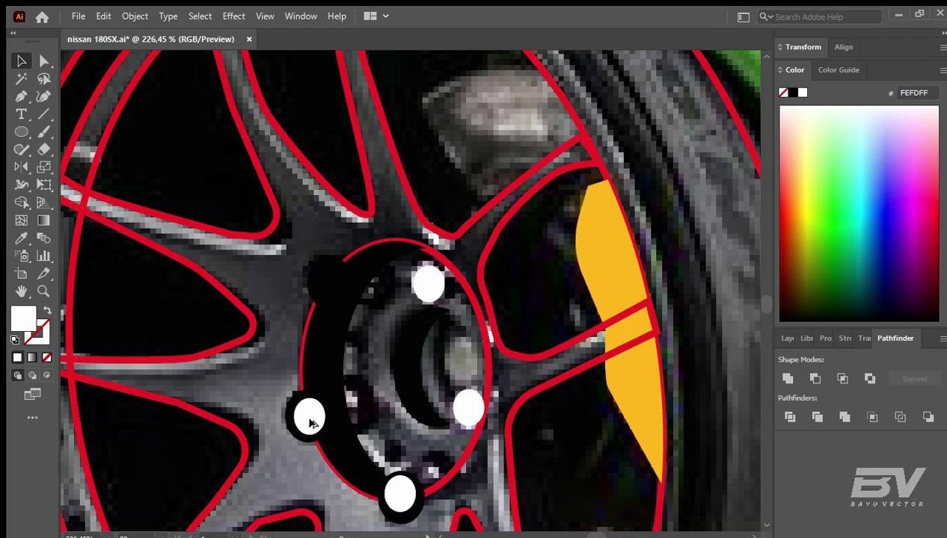
pyautogui.keyDown('ctrl'); pyautogui.click(334, 286); pyautogui.keyUp('ctrl')
# Step: Fill the hub ellipse with grey sampled by the eyedropper
pyautogui.press('i')
pyautogui.click(433, 247)
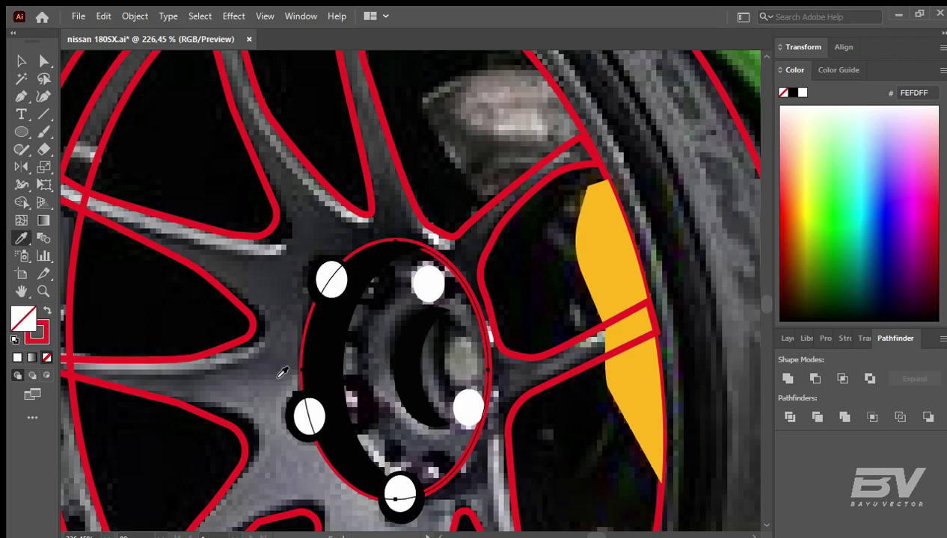
pyautogui.click(282, 377)
pyautogui.scroll(-5, 282, 376)
# Step: Build a small white highlight sliver near the hub with Shape Builder
pyautogui.scroll(4, 394, 327)
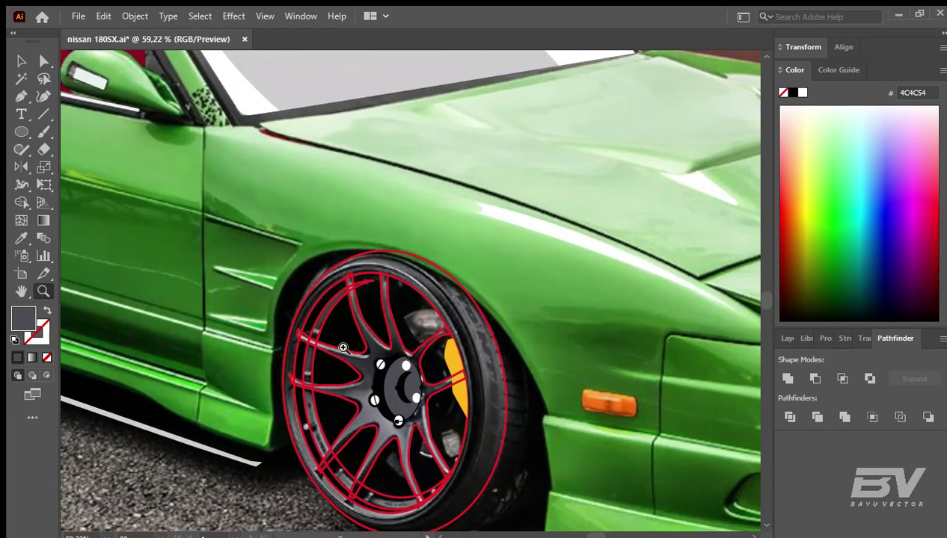
pyautogui.scroll(1, 394, 327)
pyautogui.press('p')
pyautogui.scroll(2, 478, 323)
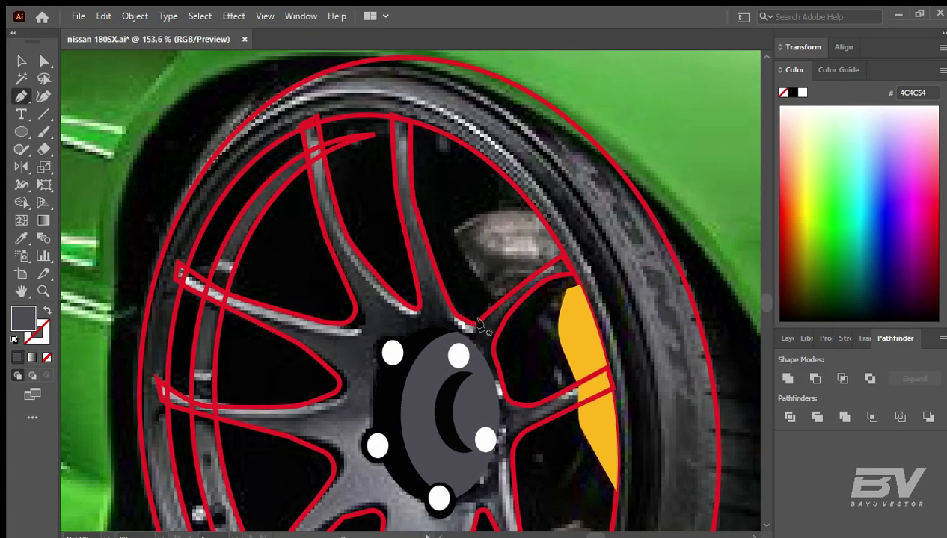
pyautogui.press('v')
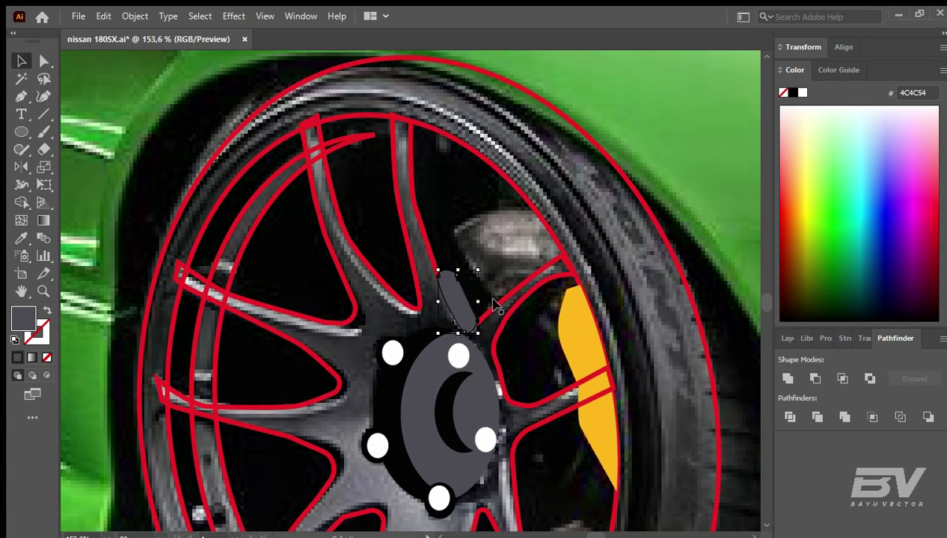
pyautogui.hotkey('ctrl', 'a')
pyautogui.hotkey('shift', 'm')
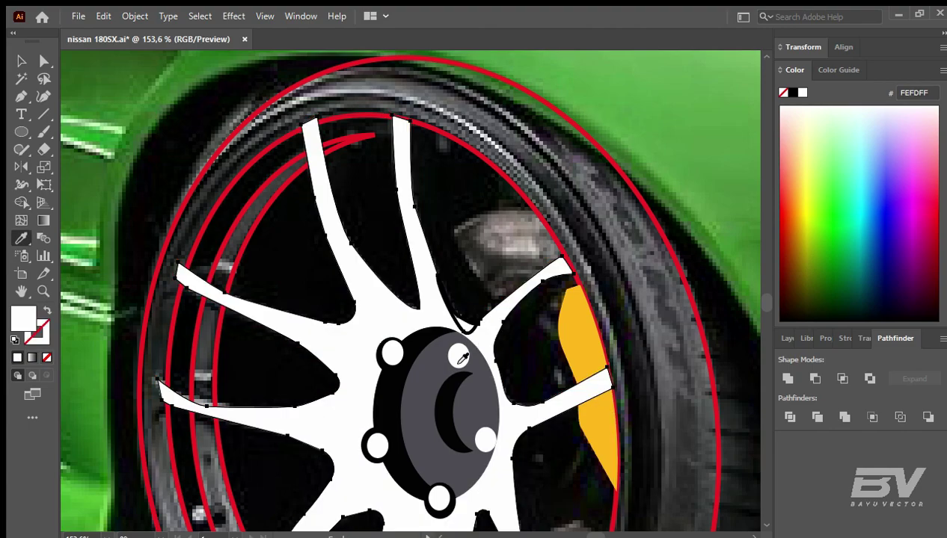
pyautogui.press('v')
pyautogui.click(469, 329)
pyautogui.press('i')
# Step: Turn the enclosed spoke area into a filled shape with Shape Builder
pyautogui.press('p')
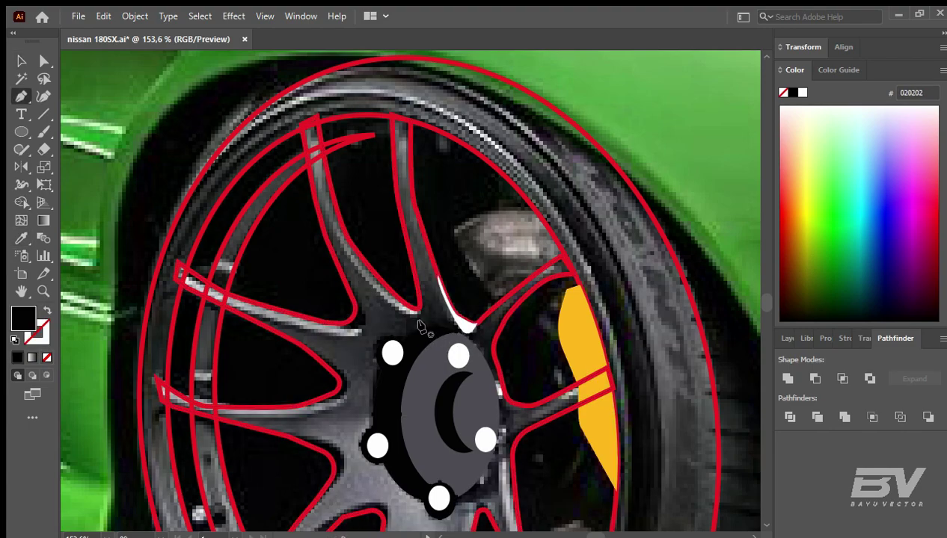
pyautogui.press('v')
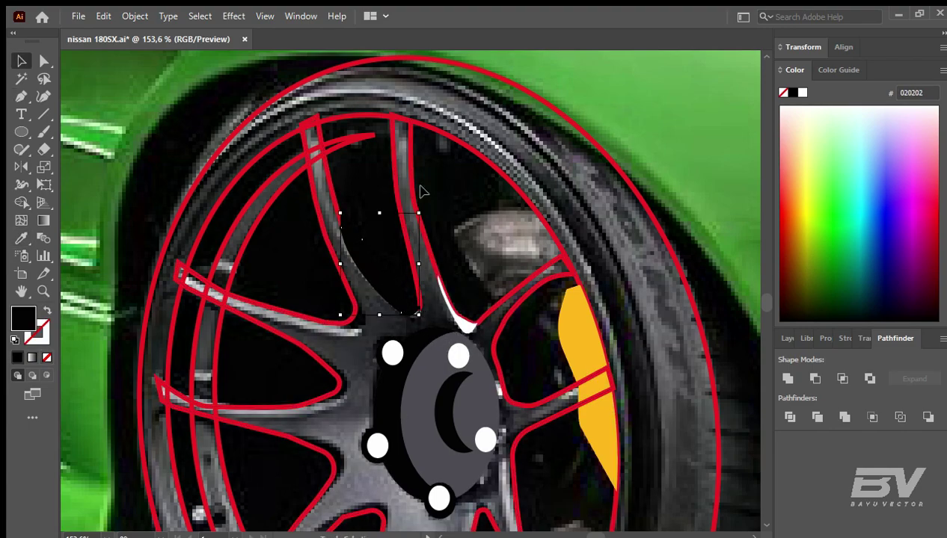
pyautogui.hotkey('ctrl', 'a')
pyautogui.hotkey('shift', 'm')
pyautogui.click(377, 273)
pyautogui.press('v')
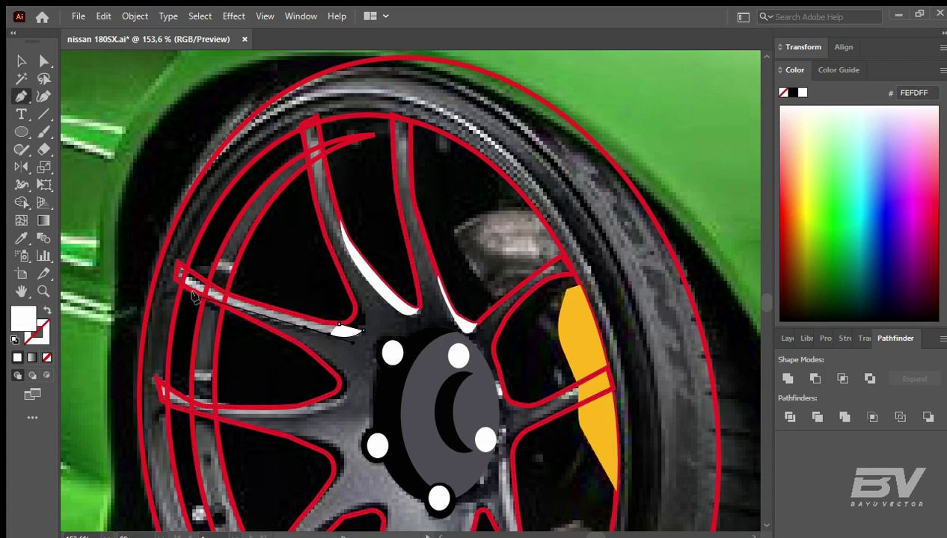
# Step: Trace and build a white highlight strip along the left spoke
pyautogui.click(171, 284)
pyautogui.click(175, 251)
pyautogui.click(363, 331)
pyautogui.press('v')
pyautogui.hotkey('ctrl', 'a')
pyautogui.hotkey('shift', 'm')
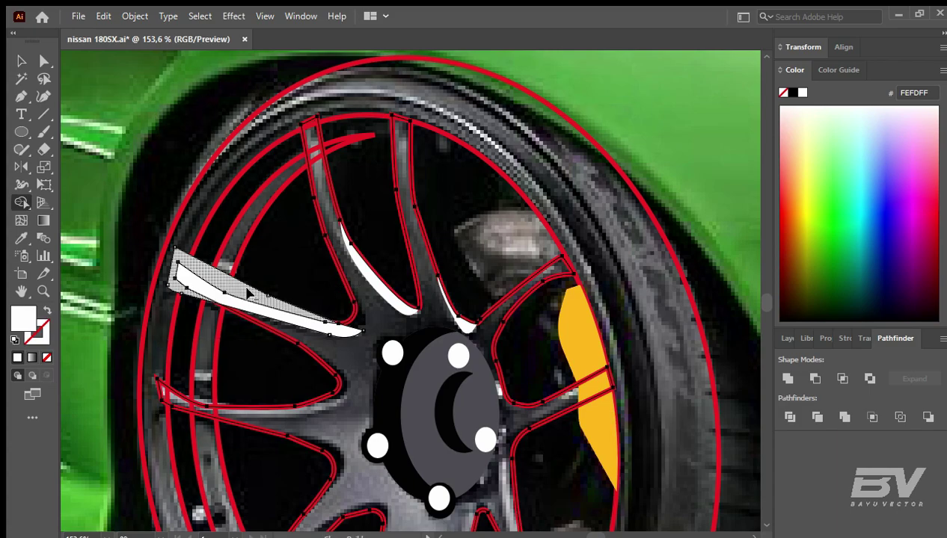
pyautogui.click(246, 291)
pyautogui.press('v')
pyautogui.scroll(-1, 270, 275)
# Step: Trace and build a white highlight strip on the lower-left spoke
pyautogui.press('p')
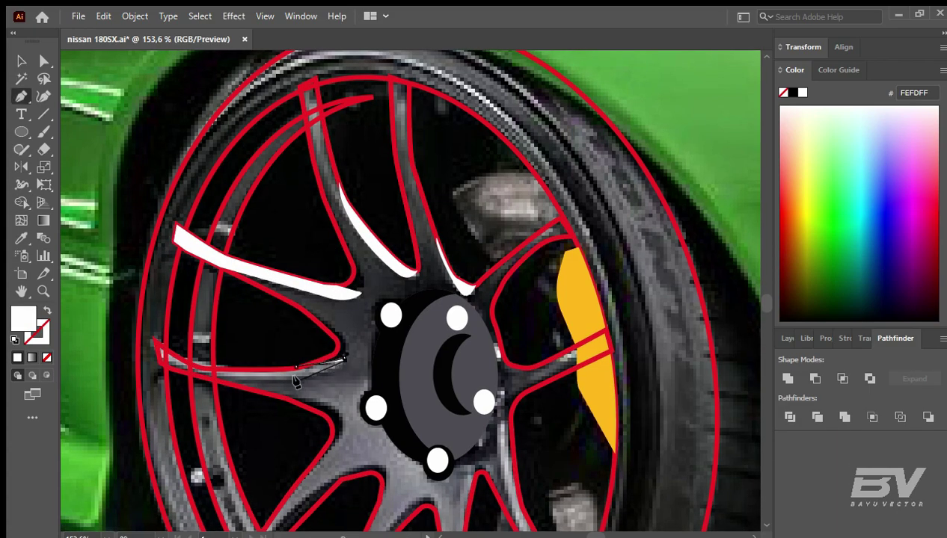
pyautogui.click(156, 363)
pyautogui.click(142, 329)
pyautogui.click(253, 337)
pyautogui.click(293, 368)
pyautogui.press('v')
pyautogui.hotkey('ctrl', 'a')
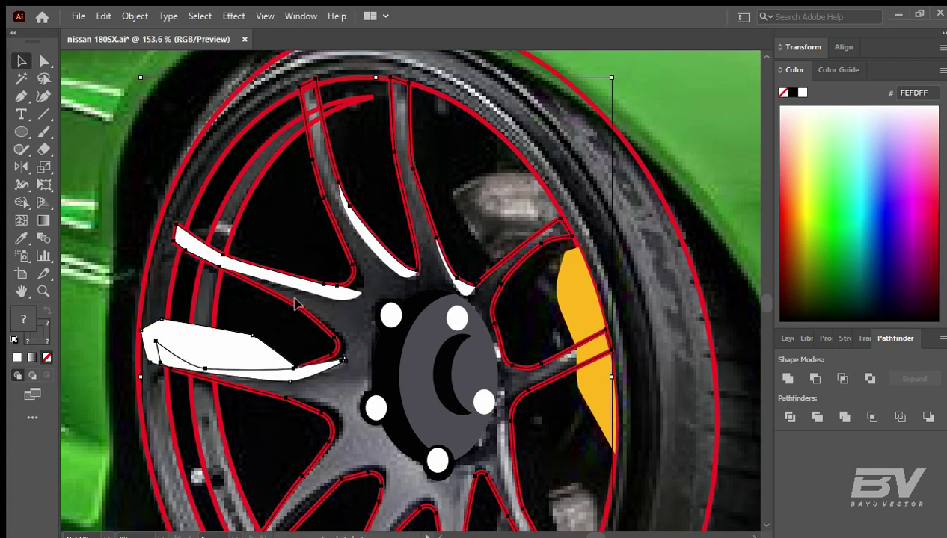
pyautogui.hotkey('shift', 'm')
pyautogui.click(262, 335)
pyautogui.press('v')
pyautogui.scroll(-3, 239, 321)
pyautogui.hscroll(2, 239, 322)
# Step: Pen-trace a highlight strip on the lower-right spoke
pyautogui.press('p')
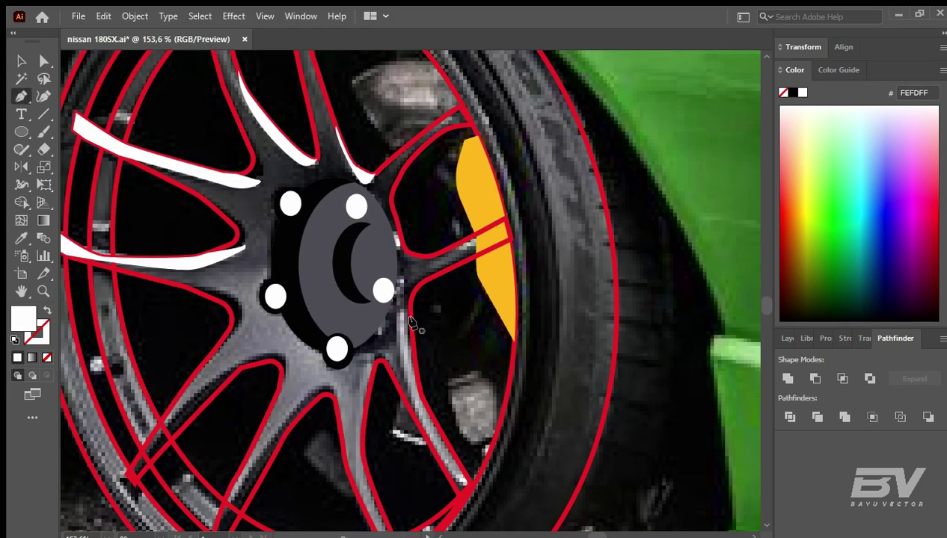
pyautogui.click(465, 495)
pyautogui.click(467, 438)
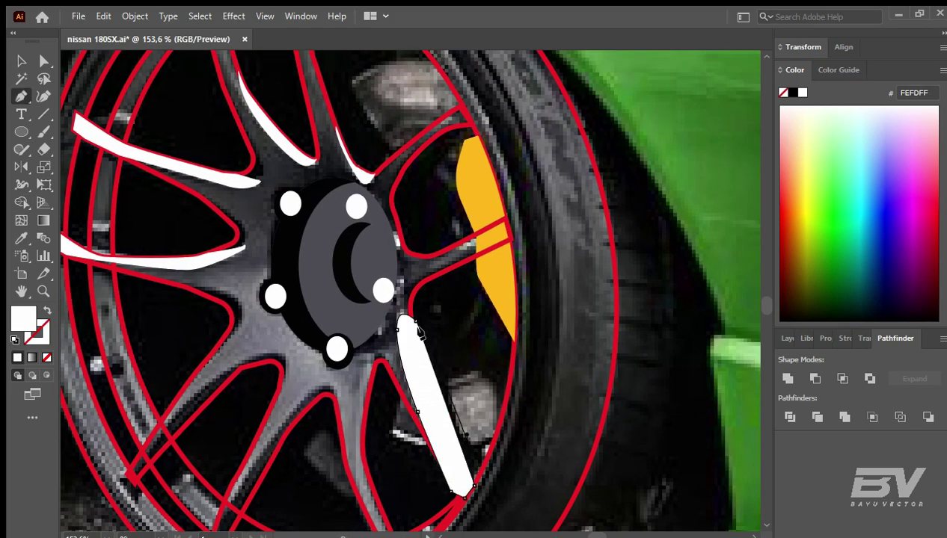
pyautogui.click(402, 319)
pyautogui.press('v')
pyautogui.click(430, 348)
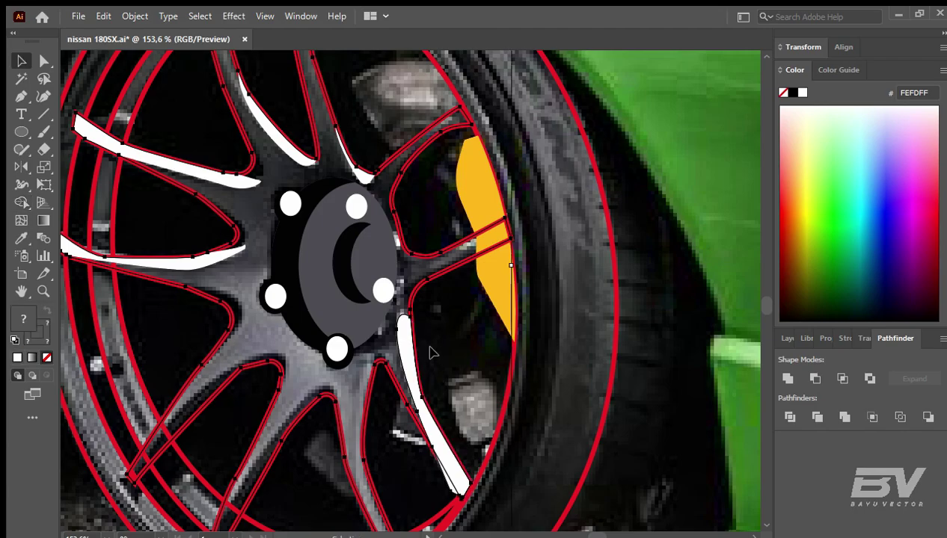
pyautogui.hotkey('ctrl', '0')
pyautogui.scroll(5, 421, 348)
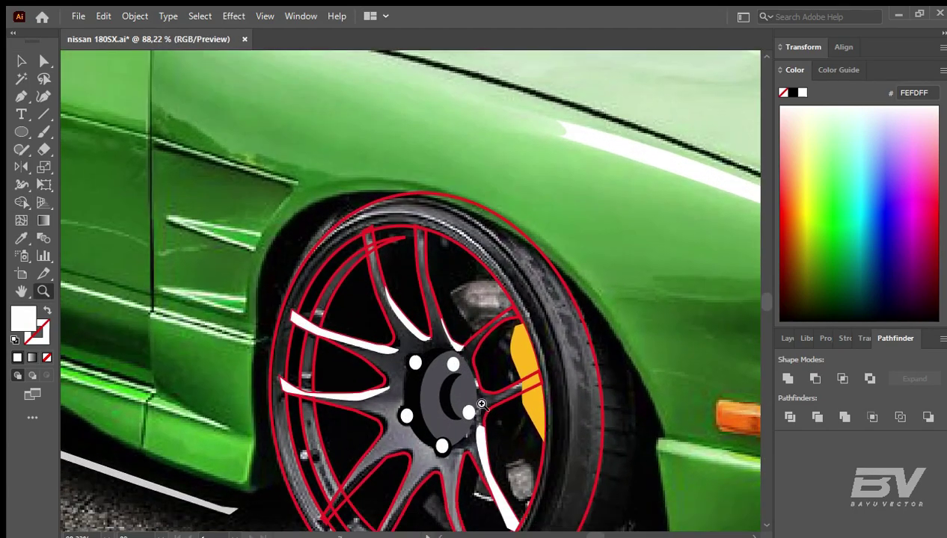
# Step: Fill the wheel's spoke shape dark grey 4C4C54
pyautogui.click(480, 452)
pyautogui.keyDown('shift'); pyautogui.click(367, 393); pyautogui.keyUp('shift')
pyautogui.keyDown('shift'); pyautogui.click(389, 345); pyautogui.keyUp('shift')
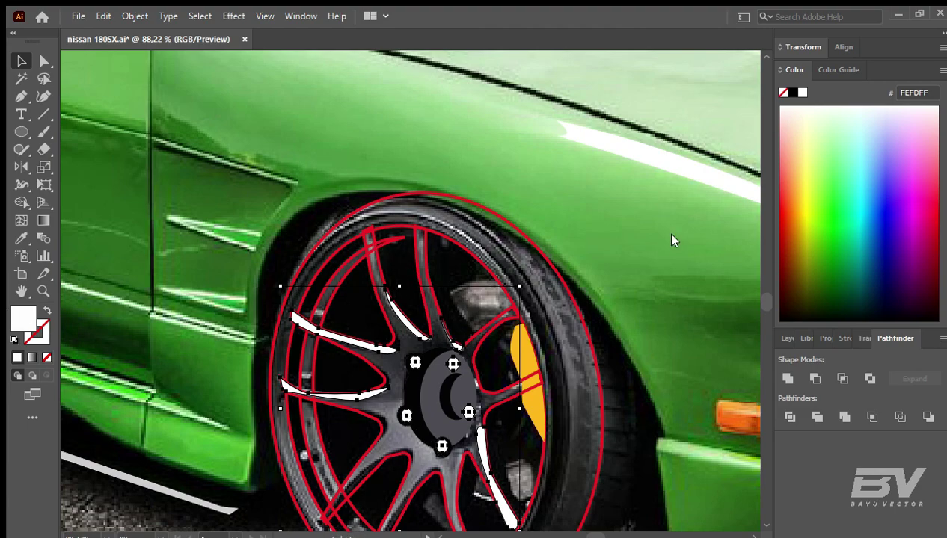
pyautogui.click(359, 313)
pyautogui.press('i')
pyautogui.click(351, 303)
# Step: Save the drawing
pyautogui.press('v')
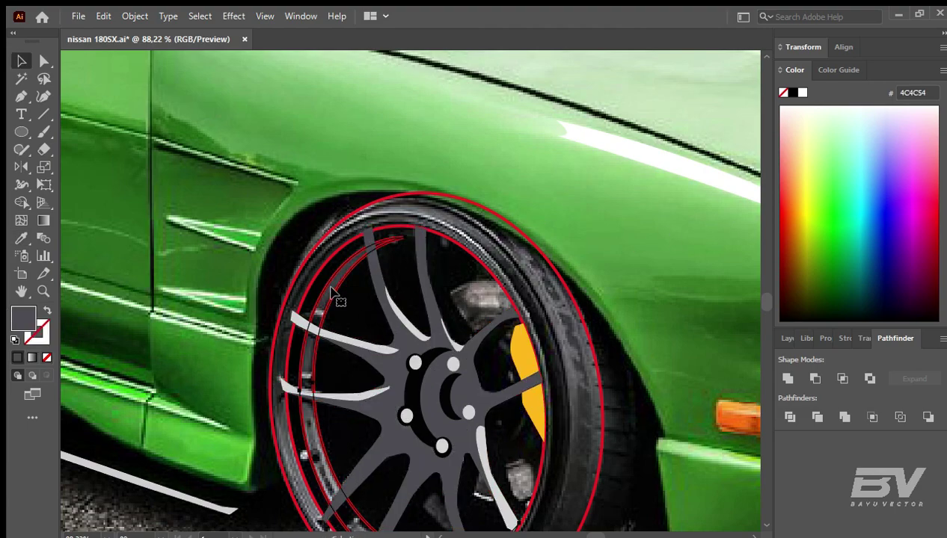
pyautogui.press('p')
pyautogui.scroll(3, 486, 277)
pyautogui.hotkey('ctrl', 's')
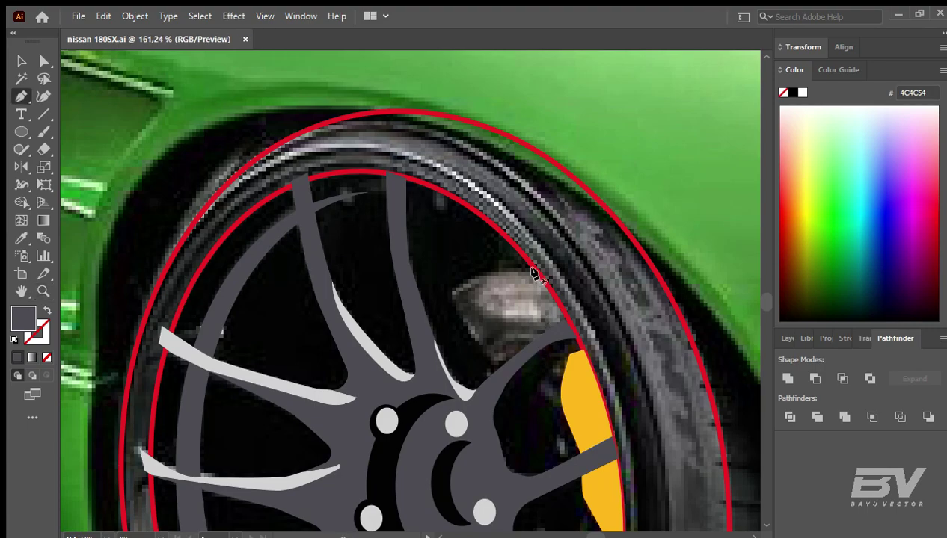
# Step: Trace the brake-disc piece above the caliper and fill it light grey D3D3D3
pyautogui.click(532, 273)
pyautogui.click(573, 329)
pyautogui.click(536, 338)
pyautogui.click(499, 366)
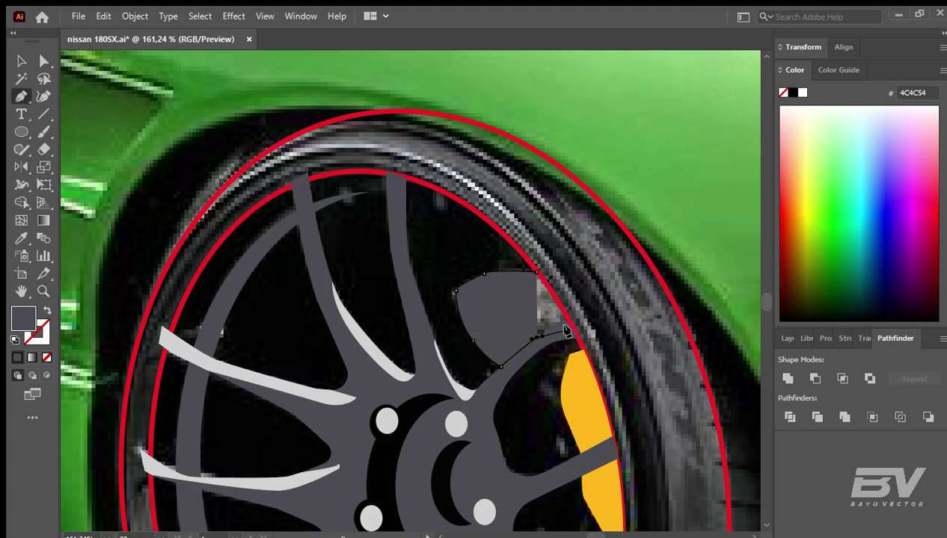
pyautogui.click(473, 341)
pyautogui.click(455, 292)
pyautogui.press('v')
pyautogui.click(482, 247)
pyautogui.press('p')
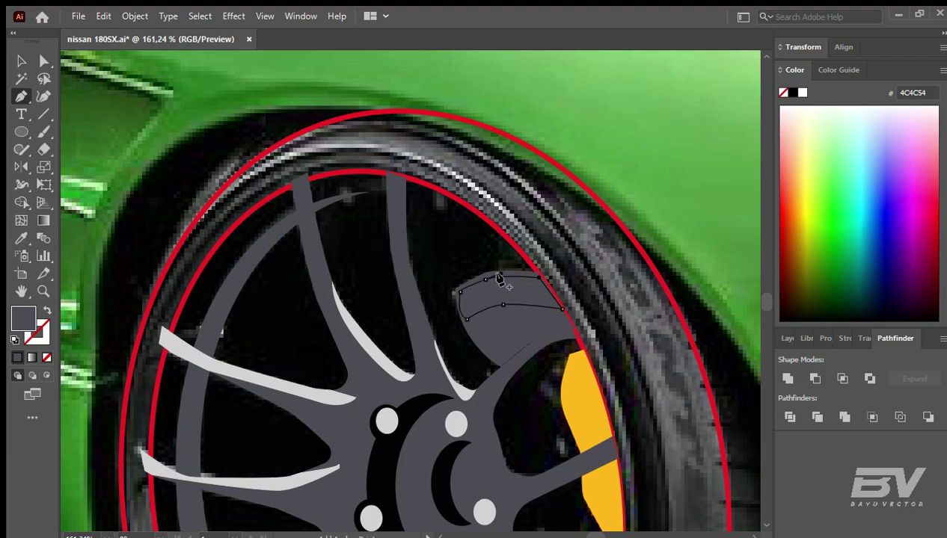
pyautogui.press('i')
pyautogui.click(378, 348)
# Step: Add a light grey piece between the lower-right spokes and a dark grey 323136 patch
pyautogui.scroll(-3, 396, 292)
pyautogui.scroll(3, 400, 349)
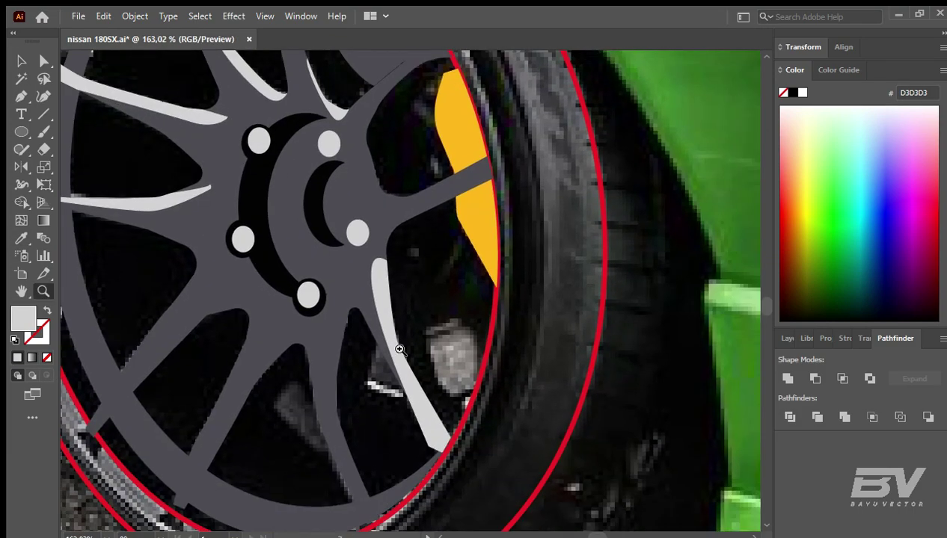
pyautogui.click(476, 379)
pyautogui.press('v')
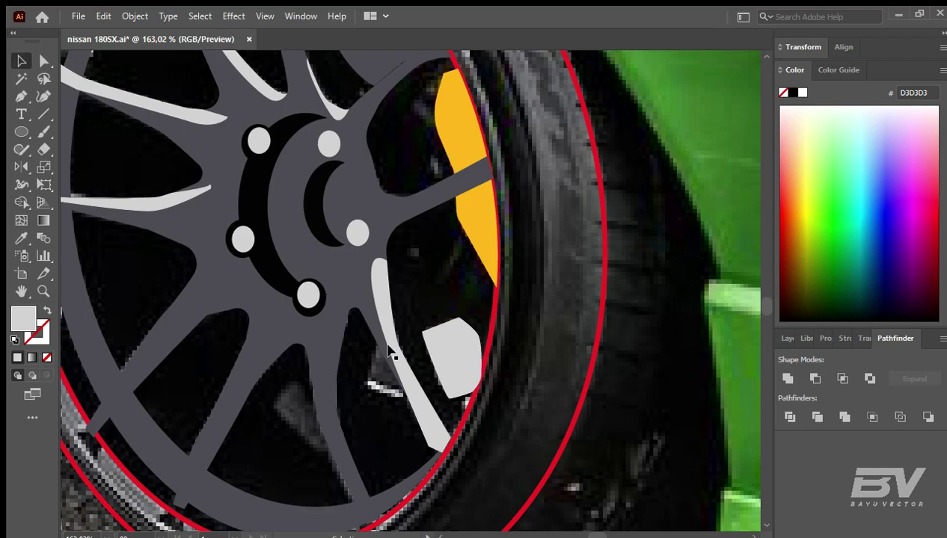
pyautogui.click(296, 383)
pyautogui.press('i')
pyautogui.click(374, 382)
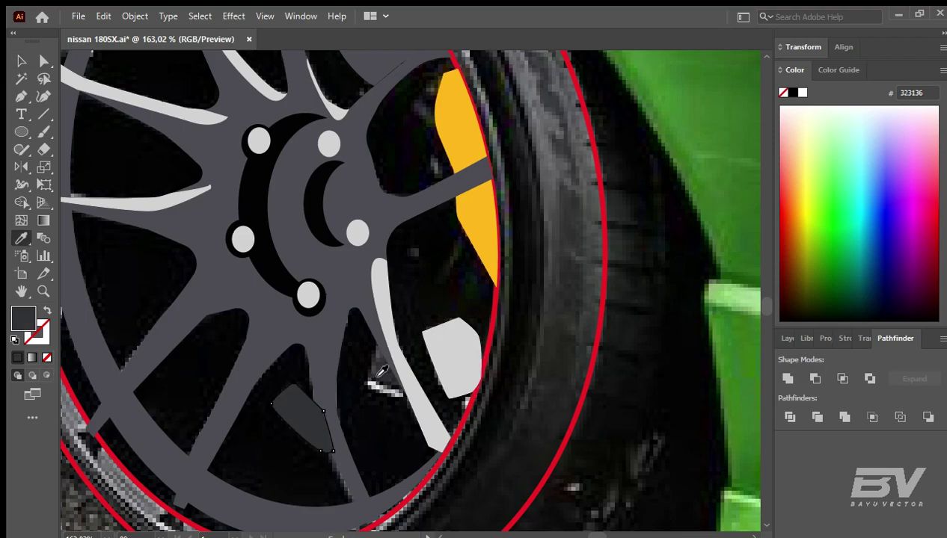
pyautogui.press('v')
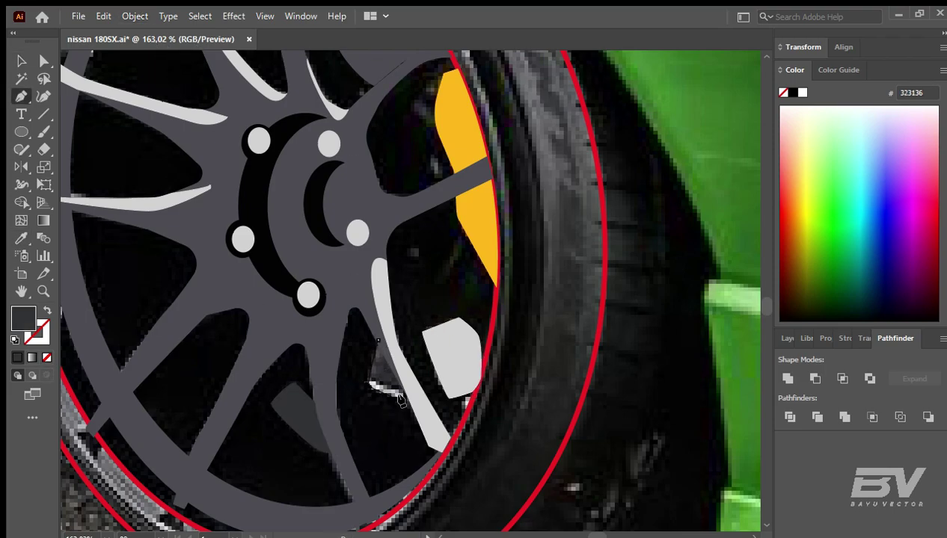
pyautogui.click(400, 399)
pyautogui.press('v')
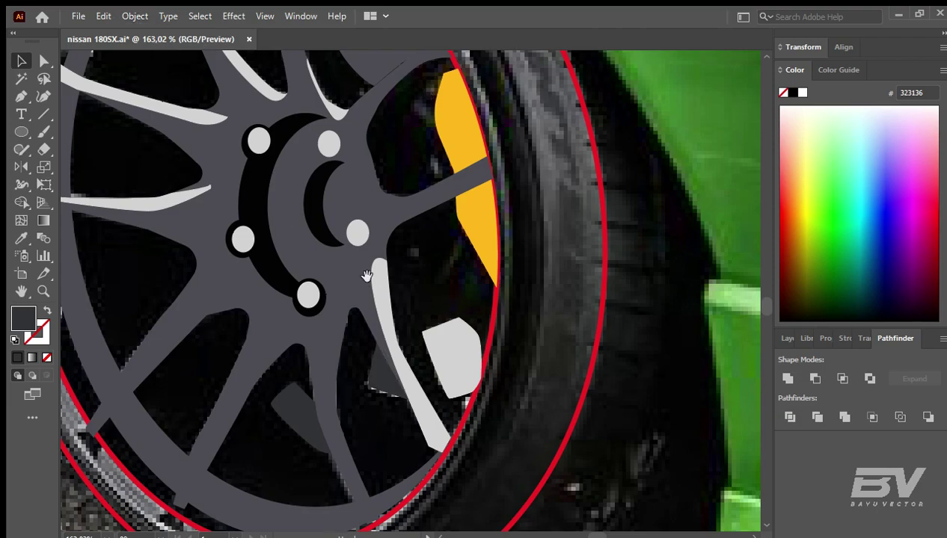
pyautogui.hotkey('ctrl', '1')
pyautogui.click(299, 208)
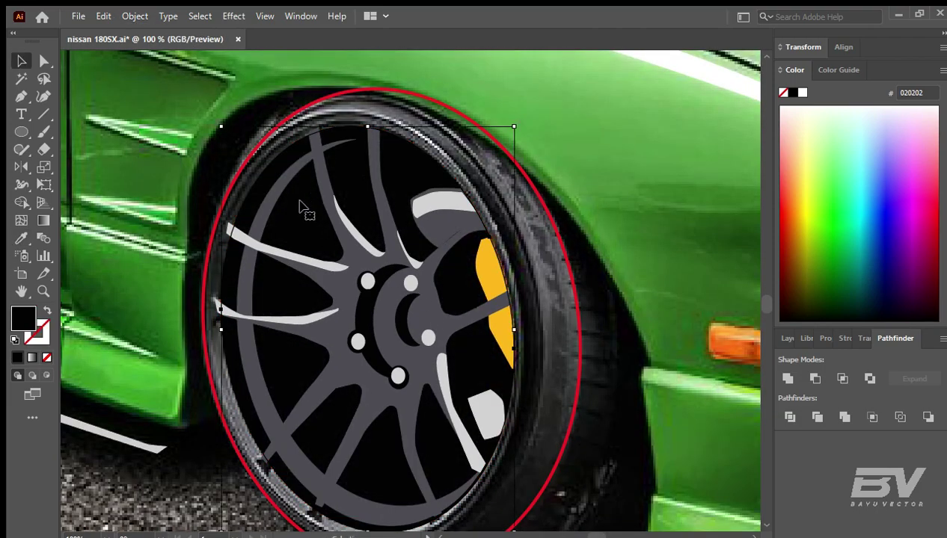
# Step: Trace a crescent-shaped path along the top of the tyre with the Pen tool
pyautogui.press('p')
pyautogui.click(242, 300)
pyautogui.moveTo(345, 214); pyautogui.dragTo(404, 218)
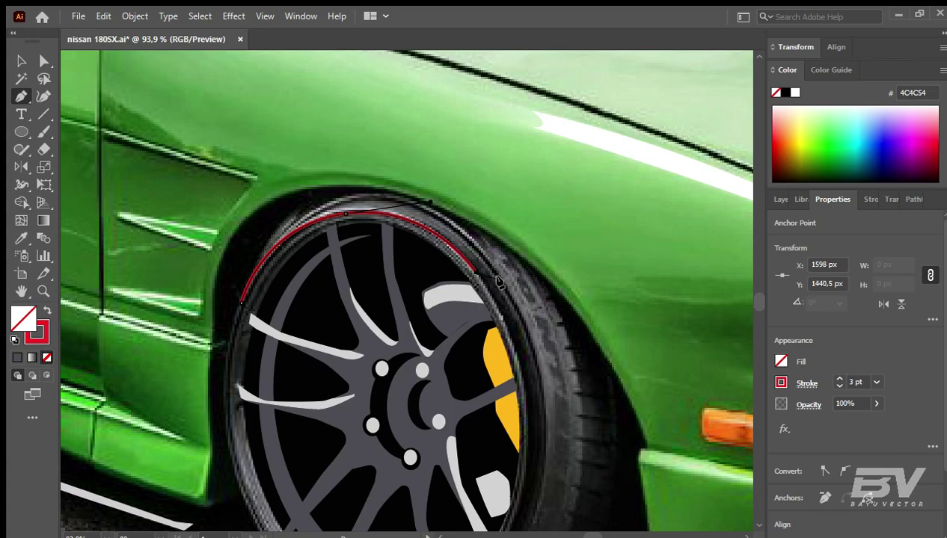
pyautogui.moveTo(493, 283)
pyautogui.mouseDown()
pyautogui.moveTo(382, 208)
pyautogui.moveTo(247, 217)
pyautogui.mouseUp()
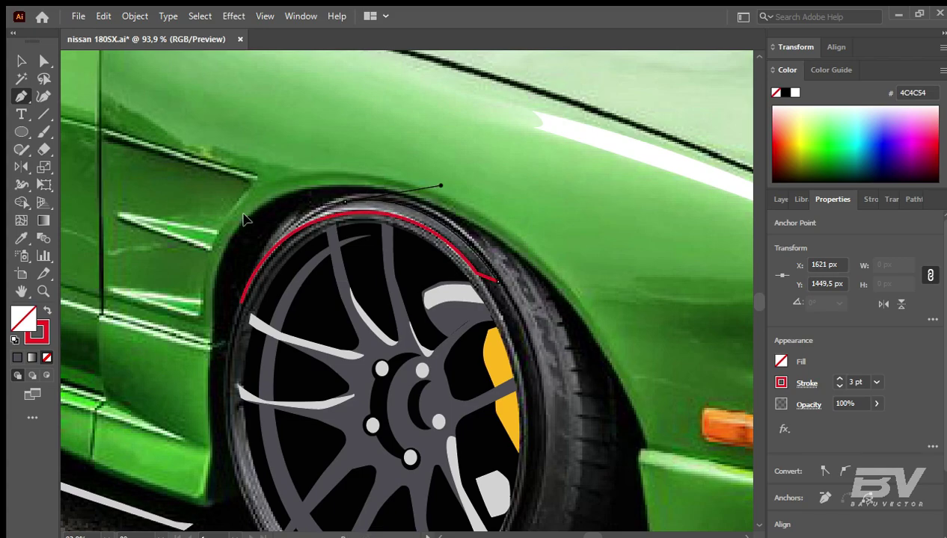
pyautogui.click(240, 306)
# Step: Trace a second Pen path following the tyre's outer edge
pyautogui.press('v')
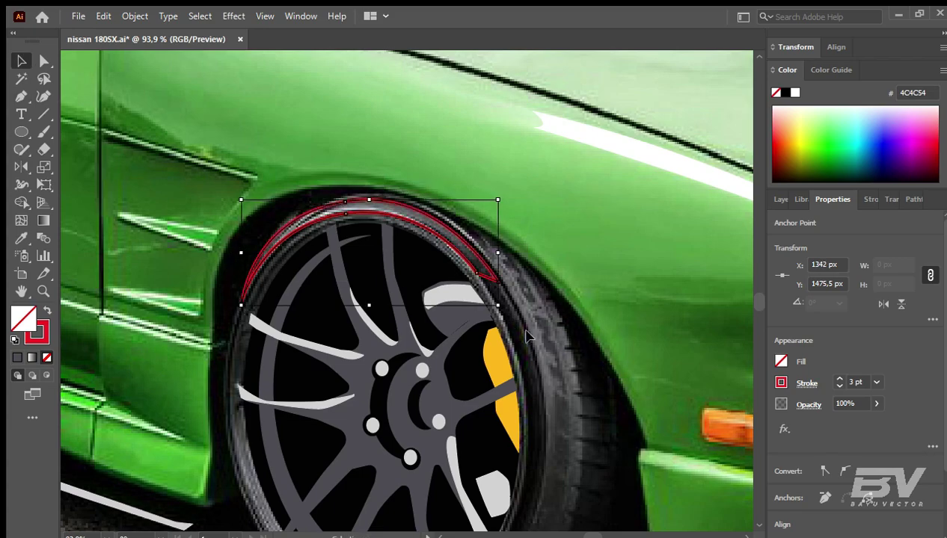
pyautogui.hotkey('ctrl', 'shift', 'a')
pyautogui.moveTo(527, 336); pyautogui.dragTo(439, 209)
pyautogui.press('p')
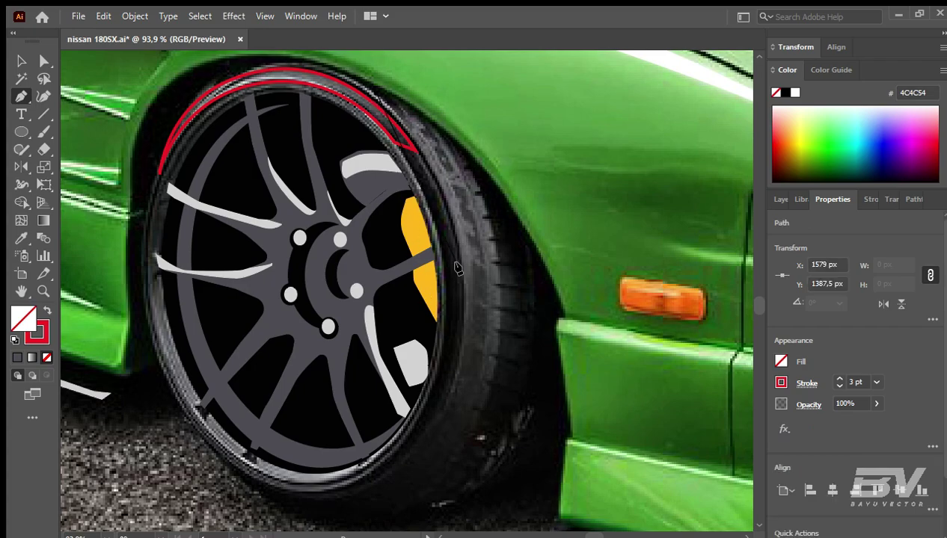
pyautogui.moveTo(458, 267)
pyautogui.mouseDown()
pyautogui.moveTo(464, 381)
pyautogui.moveTo(482, 419)
pyautogui.mouseUp()
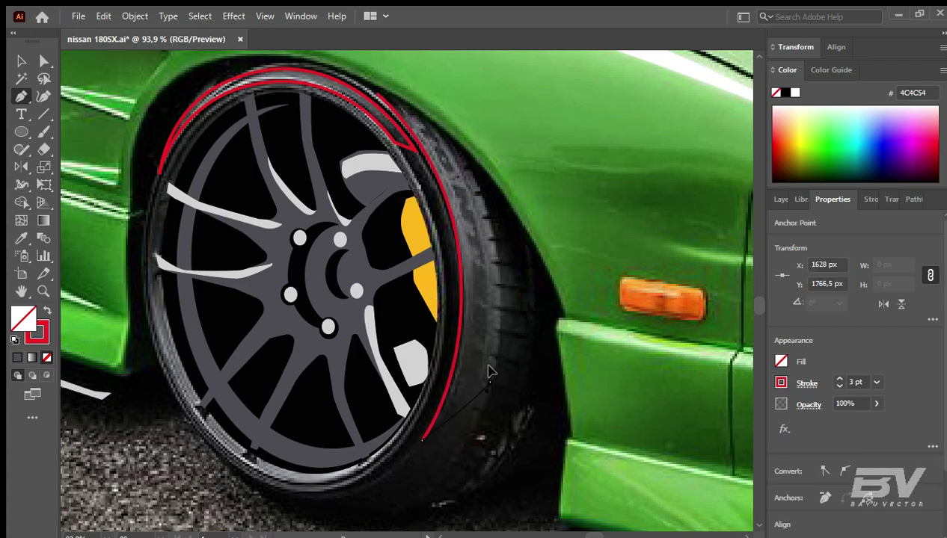
pyautogui.scroll(3, 482, 404)
pyautogui.moveTo(405, 217); pyautogui.dragTo(354, 173)
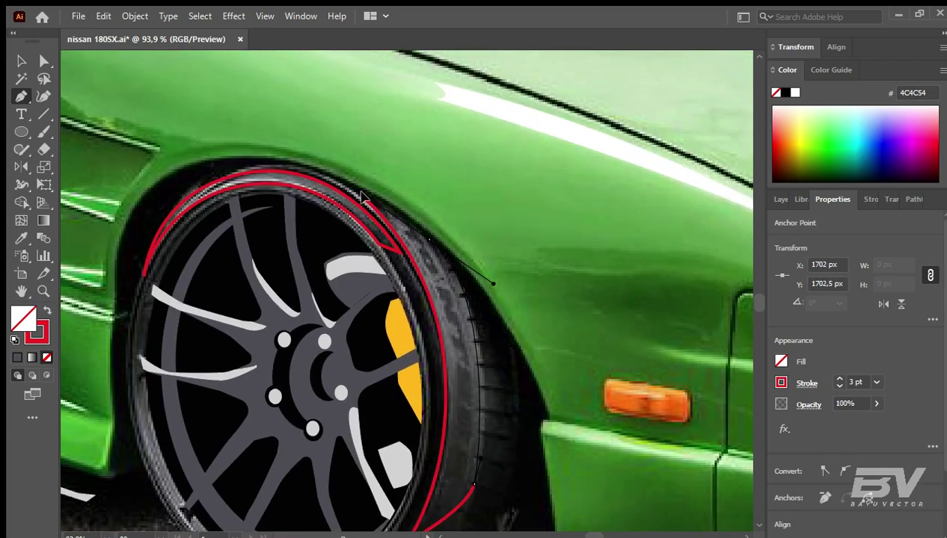
pyautogui.click(361, 197)
# Step: Zoom in and draw a small 23 × 3 px rectangle on the tyre
pyautogui.keyDown('ctrl'); pyautogui.click(494, 359); pyautogui.keyUp('ctrl')
pyautogui.scroll(2, 483, 343)
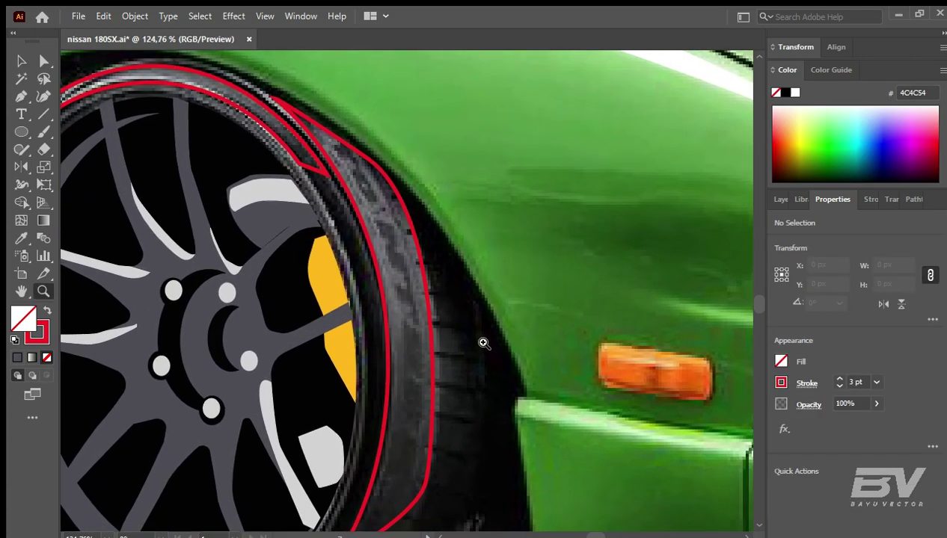
pyautogui.scroll(1, 413, 266)
pyautogui.scroll(3, 471, 290)
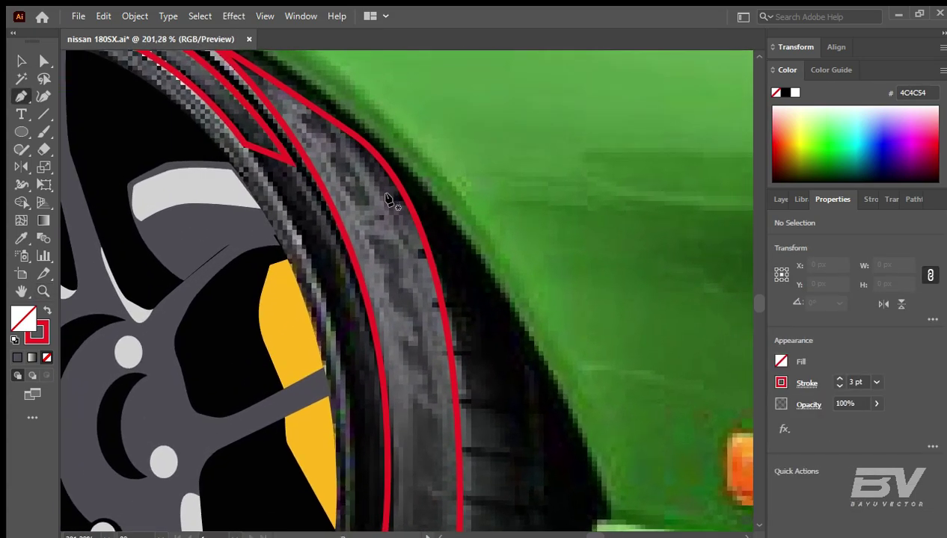
pyautogui.moveTo(431, 202); pyautogui.dragTo(436, 201)
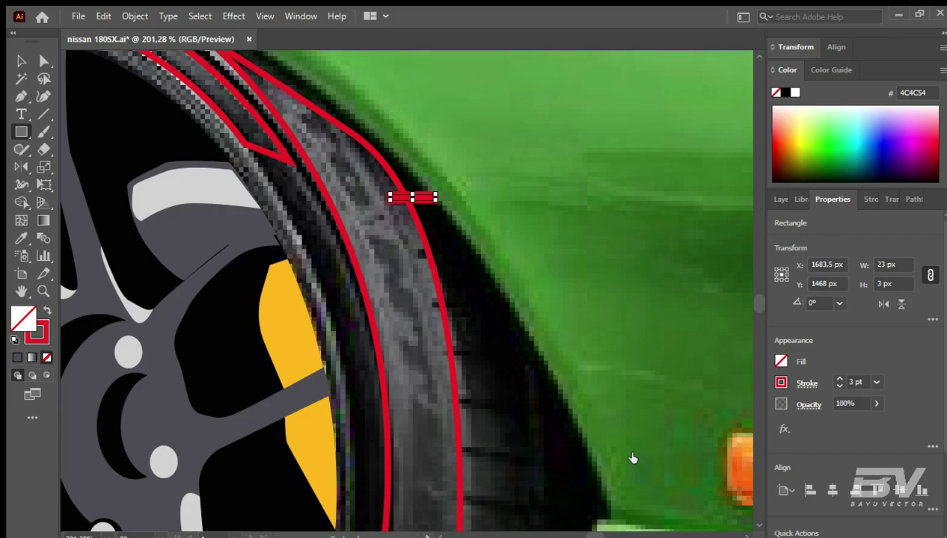
# Step: Fill the small rectangle near-black, widen it into a tread bar, and stack the bars
pyautogui.click(780, 362)
pyautogui.press('v')
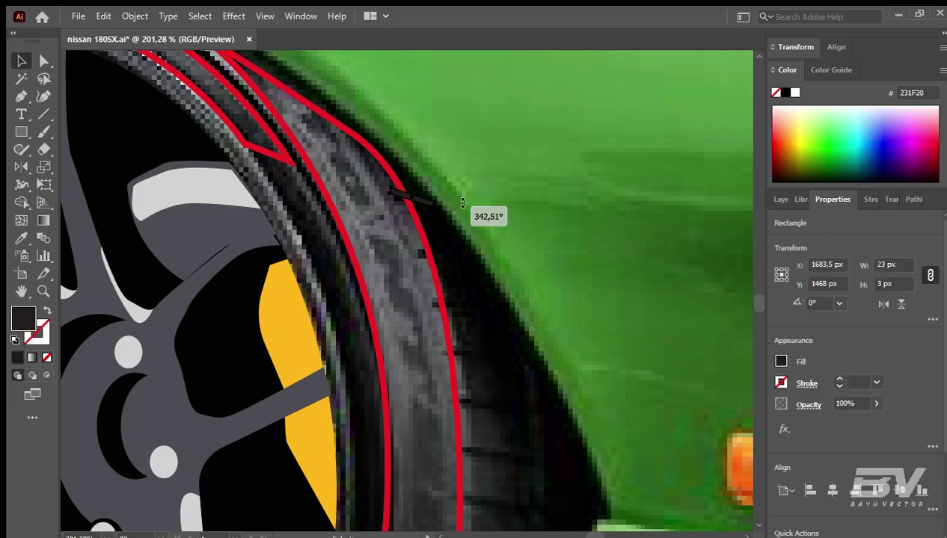
pyautogui.moveTo(435, 196); pyautogui.dragTo(475, 196)
pyautogui.click(421, 201)
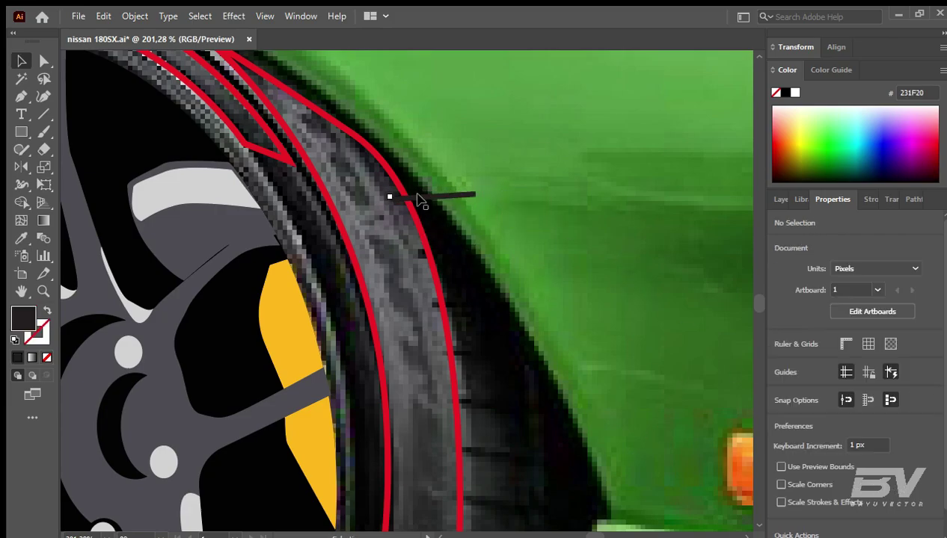
pyautogui.click(446, 254)
pyautogui.moveTo(449, 255); pyautogui.dragTo(421, 199)
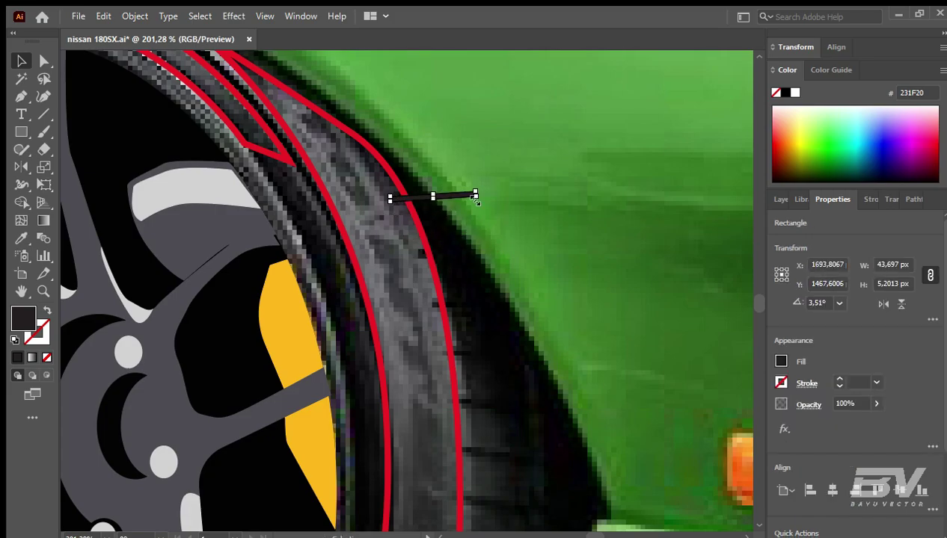
pyautogui.click(393, 211)
# Step: Duplicate the tread bar several times down along the tyre edge
pyautogui.scroll(2, 394, 212)
pyautogui.press('m')
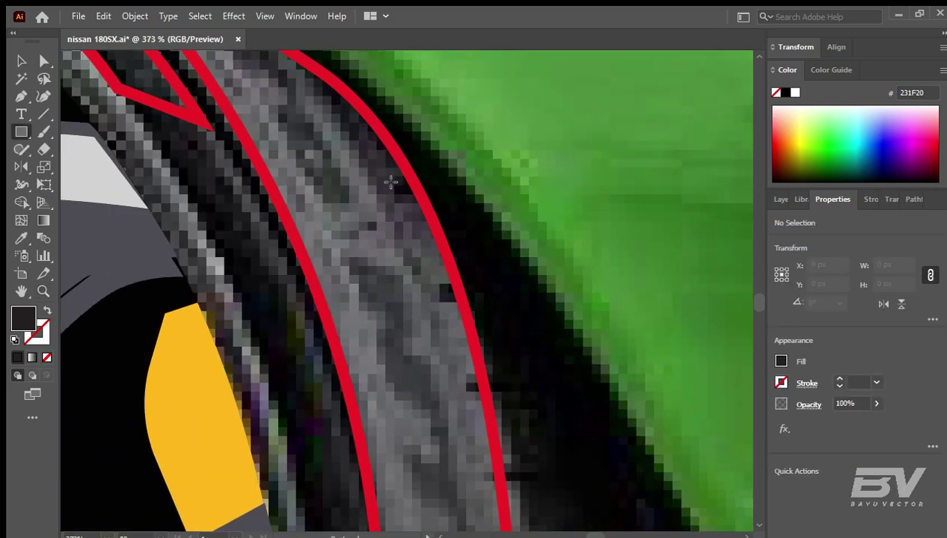
pyautogui.press('v')
pyautogui.moveTo(524, 199)
pyautogui.mouseDown()
pyautogui.moveTo(380, 57)
pyautogui.moveTo(428, 159)
pyautogui.moveTo(448, 255)
pyautogui.moveTo(433, 152)
pyautogui.moveTo(455, 281)
pyautogui.mouseUp()
pyautogui.scroll(-2, 454, 281)
pyautogui.moveTo(456, 154)
pyautogui.mouseDown()
pyautogui.moveTo(473, 243)
pyautogui.moveTo(507, 160)
pyautogui.moveTo(511, 248)
pyautogui.moveTo(537, 338)
pyautogui.moveTo(560, 345)
pyautogui.mouseUp()
pyautogui.press('e')
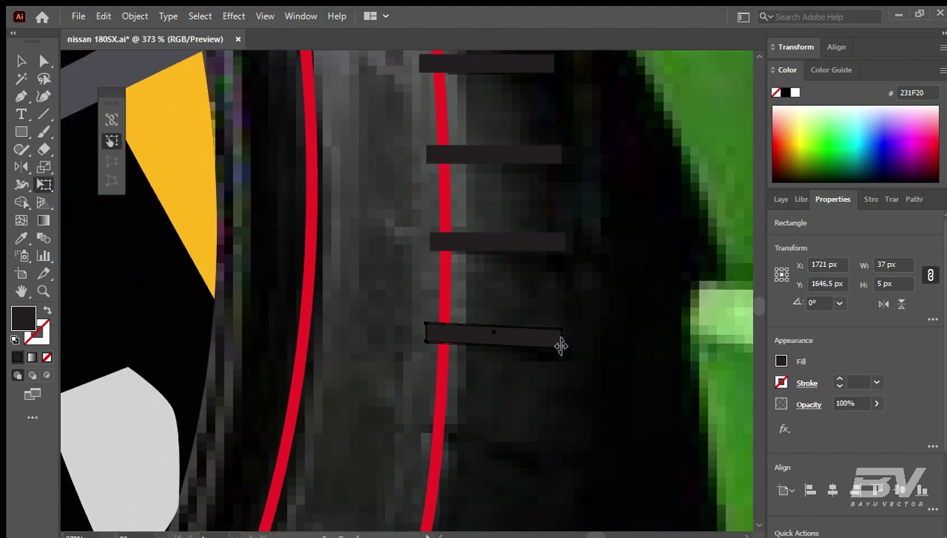
pyautogui.scroll(-2, 554, 241)
pyautogui.press('v')
pyautogui.moveTo(520, 243); pyautogui.dragTo(516, 344)
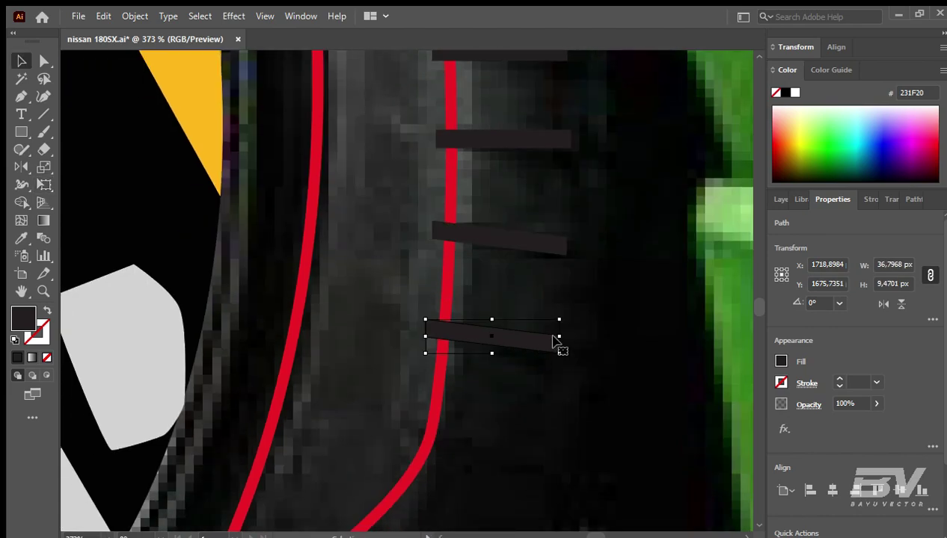
pyautogui.press('e')
pyautogui.scroll(2, 571, 292)
# Step: Skew the straight tread bars to follow the tyre's curve
pyautogui.click(553, 210)
pyautogui.moveTo(554, 211); pyautogui.dragTo(545, 186)
pyautogui.scroll(3, 545, 186)
pyautogui.press('v')
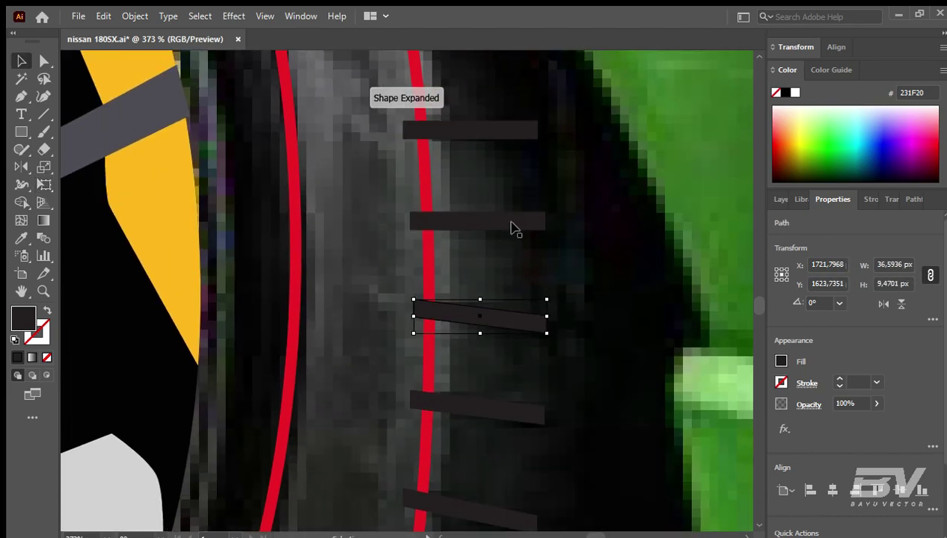
pyautogui.click(513, 229)
pyautogui.press('e')
pyautogui.moveTo(545, 222); pyautogui.dragTo(545, 233)
pyautogui.press('v')
pyautogui.hotkey('ctrl', '1')
pyautogui.hotkey('ctrl', 'shift', 'a')
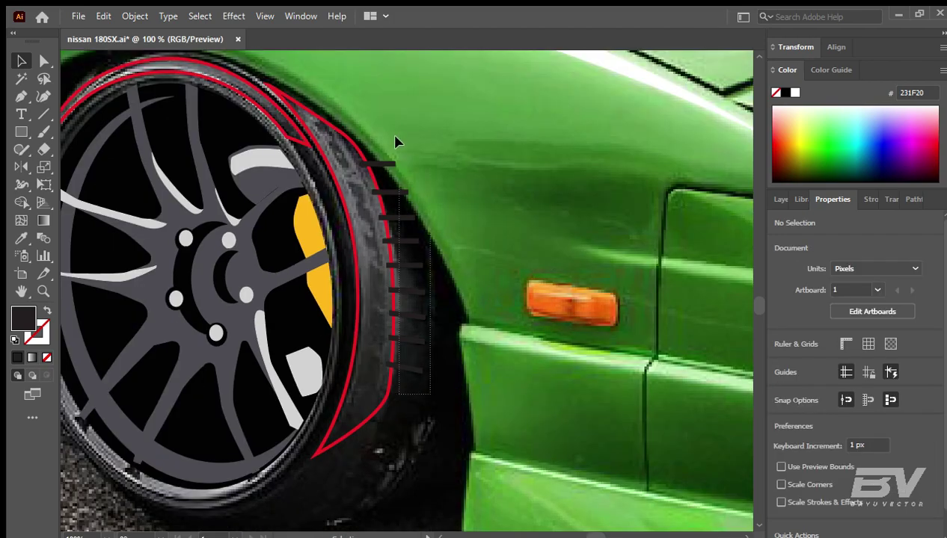
# Step: Unite the tread bars with the red tyre outline and fill it dark grey 4C4C54
pyautogui.click(396, 196)
pyautogui.keyDown('shift'); pyautogui.click(361, 404); pyautogui.keyUp('shift')
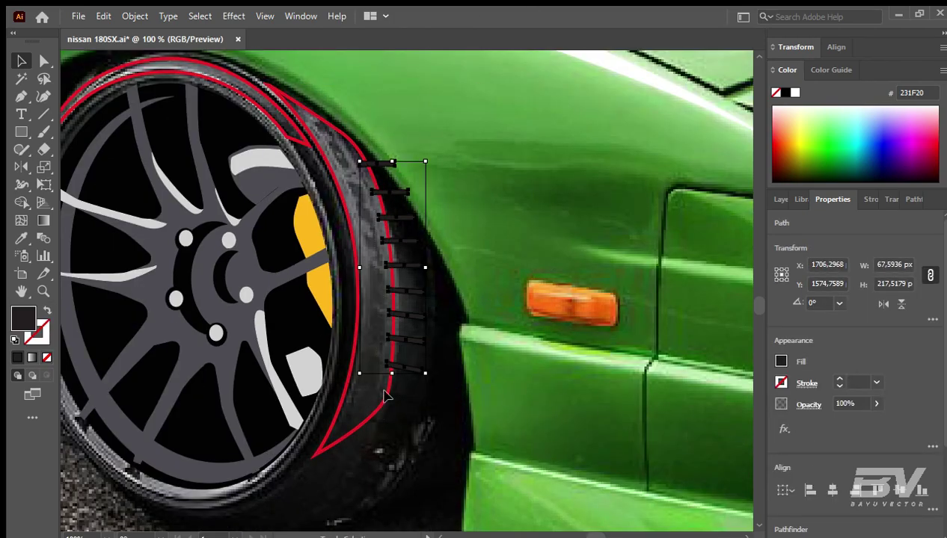
pyautogui.keyDown('shift'); pyautogui.click(384, 396); pyautogui.keyUp('shift')
pyautogui.click(914, 199)
pyautogui.click(788, 379)
pyautogui.click(398, 444)
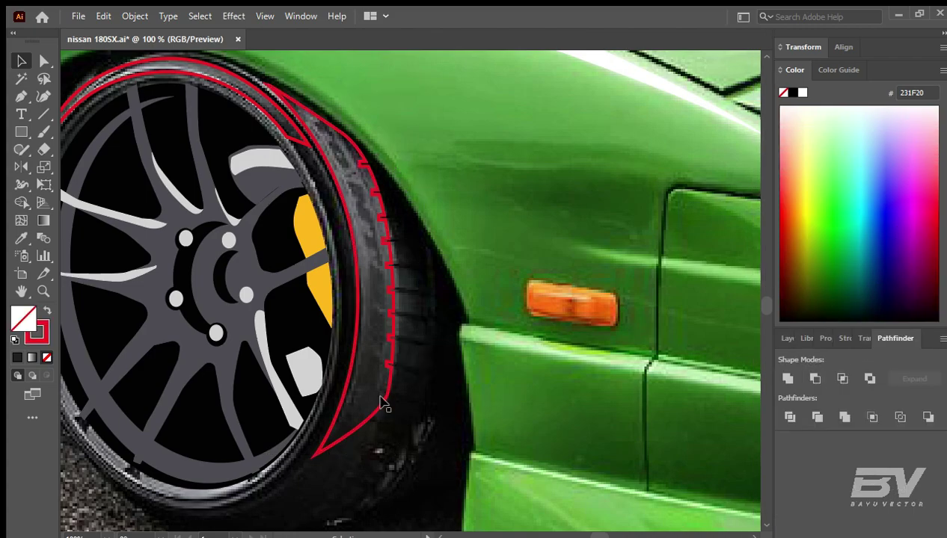
pyautogui.press('i')
pyautogui.click(277, 419)
# Step: Remove the outline's red stroke and toggle Layer 2 and wheel layer visibility to compare
pyautogui.press('v')
pyautogui.click(348, 174)
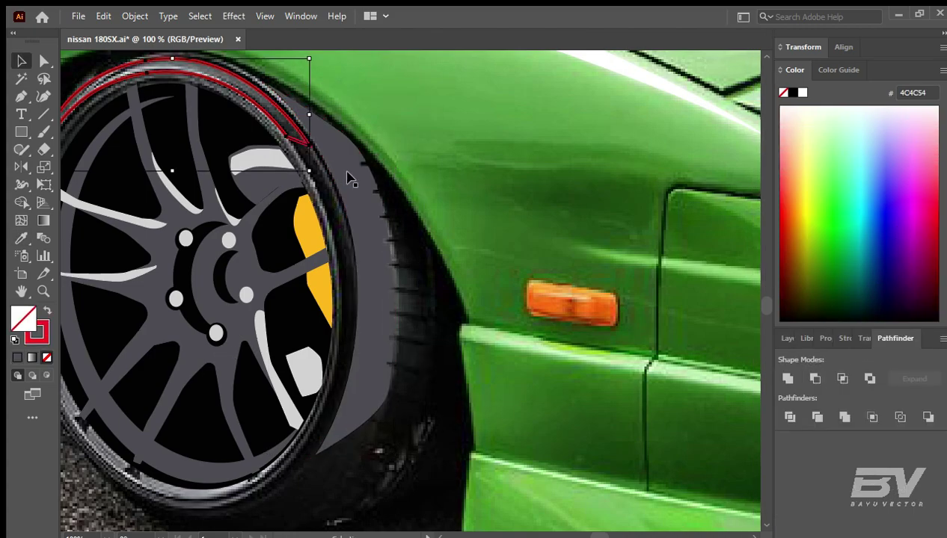
pyautogui.hotkey('ctrl', '0')
pyautogui.click(787, 199)
pyautogui.click(782, 254)
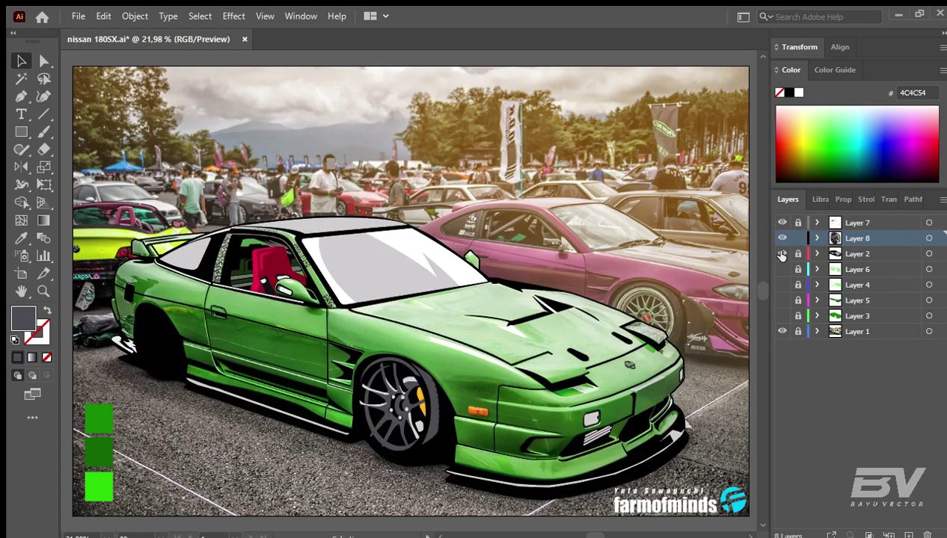
pyautogui.scroll(5, 431, 467)
pyautogui.press('p')
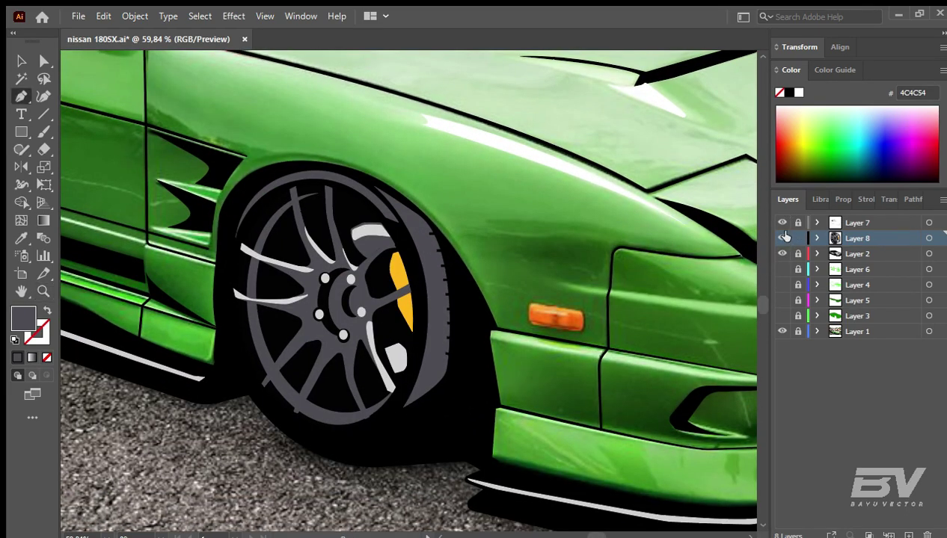
pyautogui.click(782, 254)
pyautogui.click(781, 238)
pyautogui.click(782, 254)
pyautogui.click(782, 253)
pyautogui.click(782, 253)
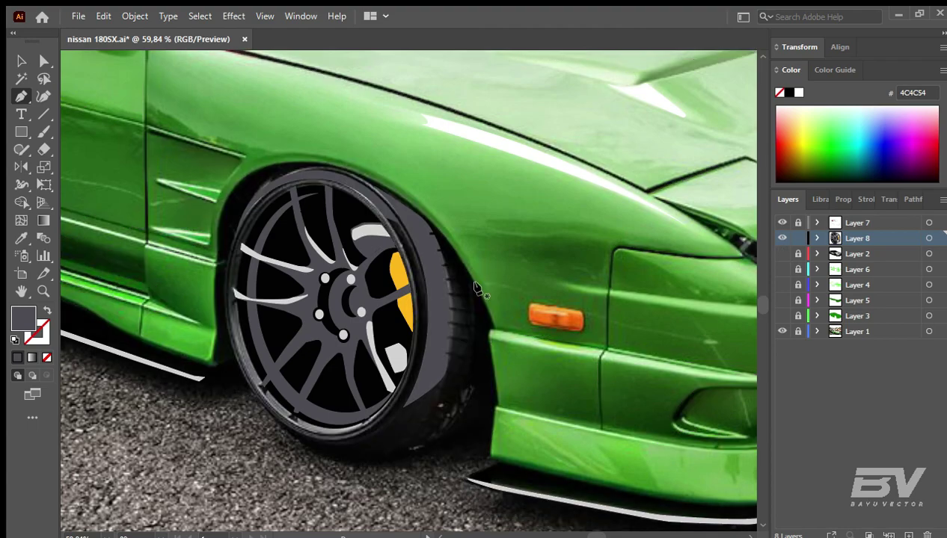
# Step: Fill the black wheel backing with the sampled tyre grey and send it behind the spokes
pyautogui.press('v')
pyautogui.click(413, 257)
pyautogui.scroll(1, 287, 299)
pyautogui.scroll(1, 288, 299)
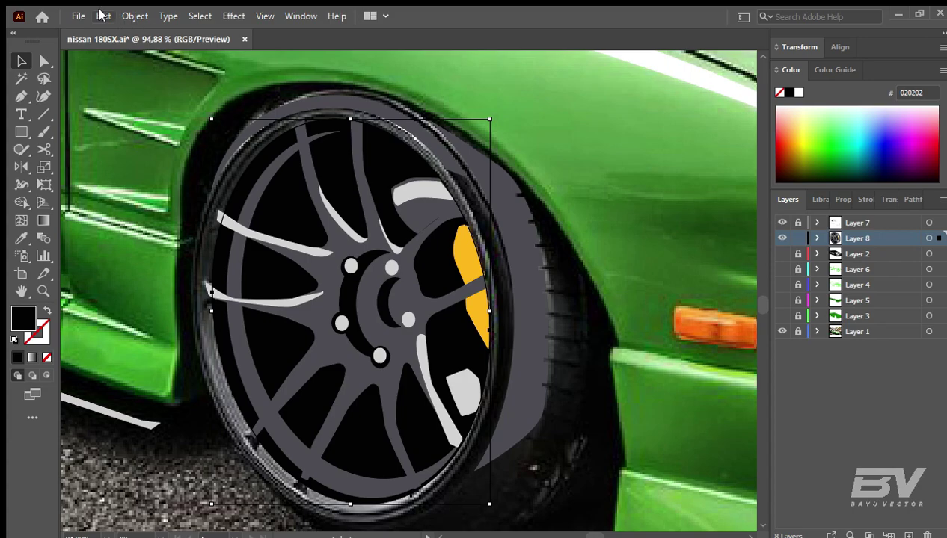
pyautogui.click(503, 207)
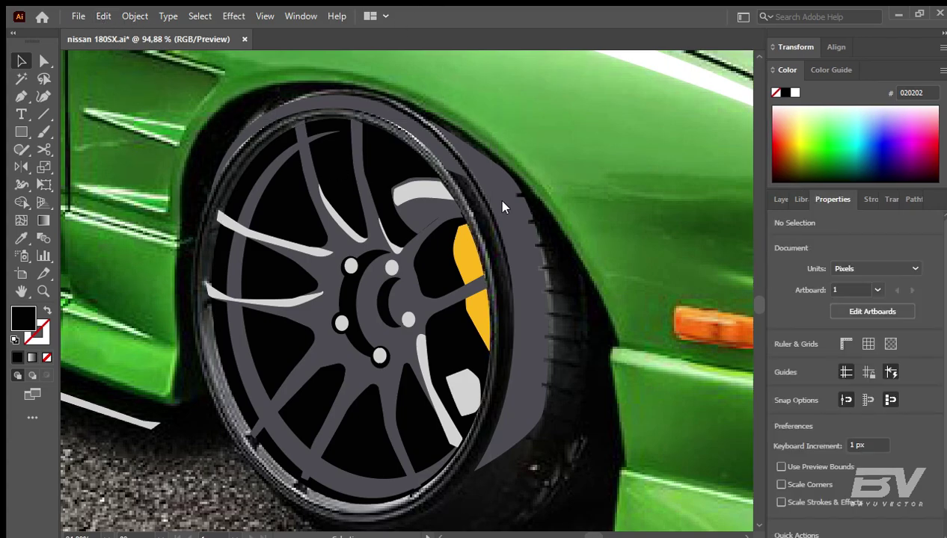
pyautogui.click(334, 169)
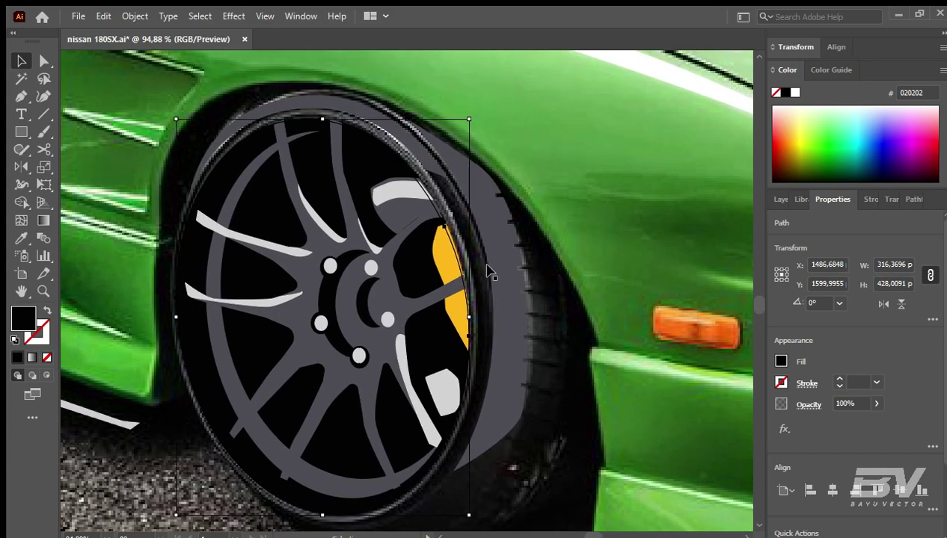
pyautogui.press('i')
pyautogui.click(490, 273)
pyautogui.press('v')
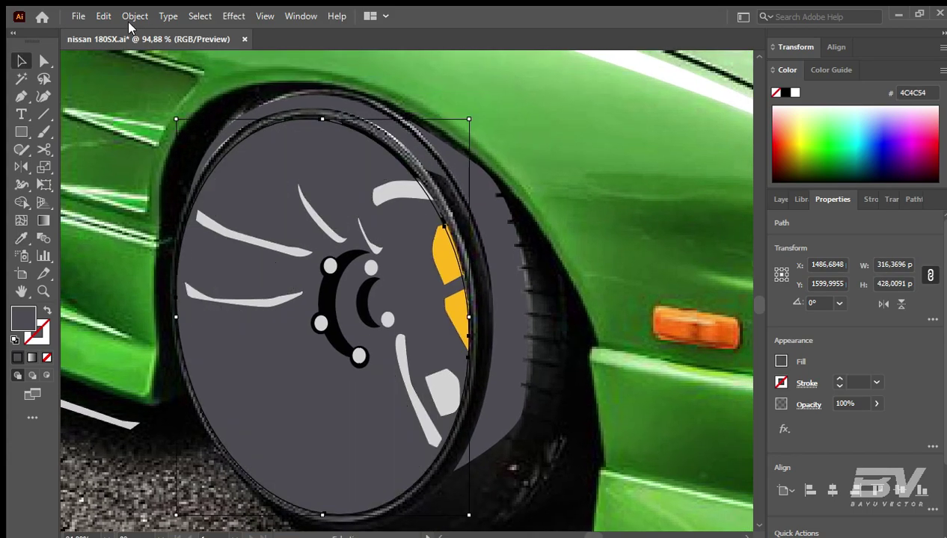
pyautogui.hotkey('ctrl', '[')
# Step: Resize and nudge the grey backing so it fills the rim
pyautogui.moveTo(322, 119); pyautogui.dragTo(322, 115)
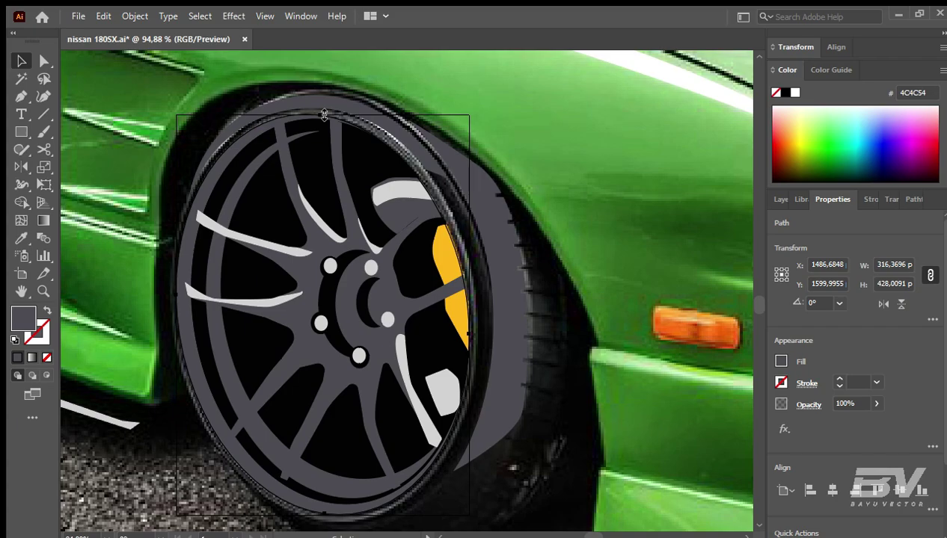
pyautogui.moveTo(469, 316); pyautogui.dragTo(471, 317)
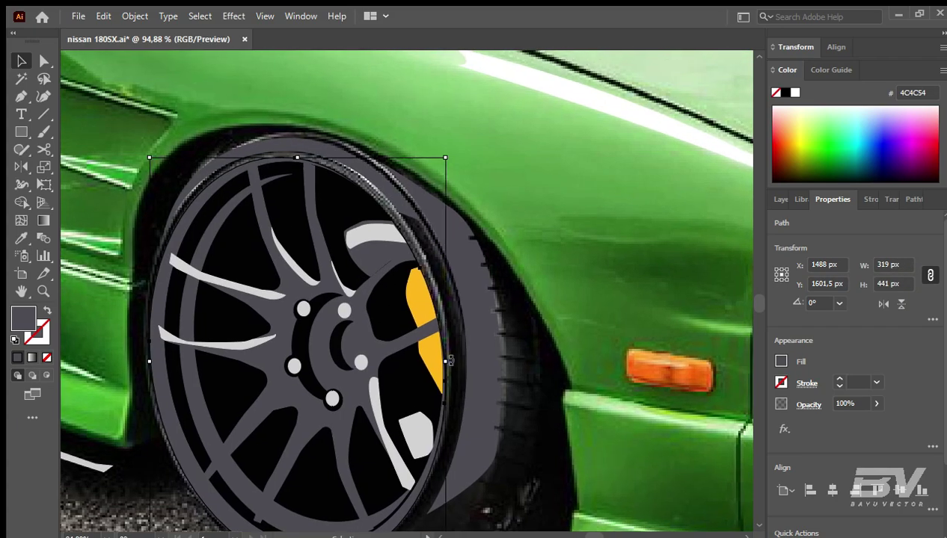
pyautogui.moveTo(450, 361); pyautogui.dragTo(453, 362)
pyautogui.moveTo(299, 159); pyautogui.dragTo(299, 153)
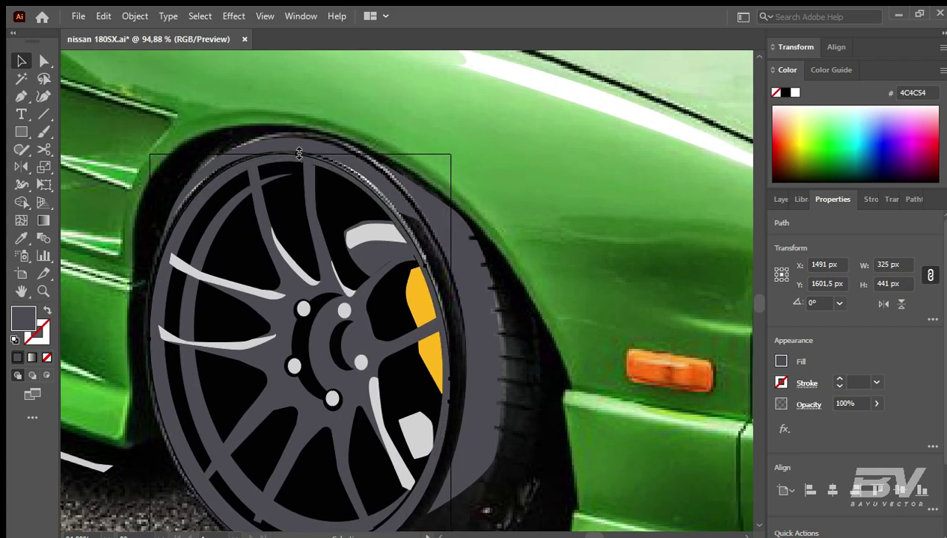
pyautogui.press('Right')
pyautogui.press('Right')
pyautogui.press('Right')
pyautogui.press('Up')
pyautogui.press('Up')
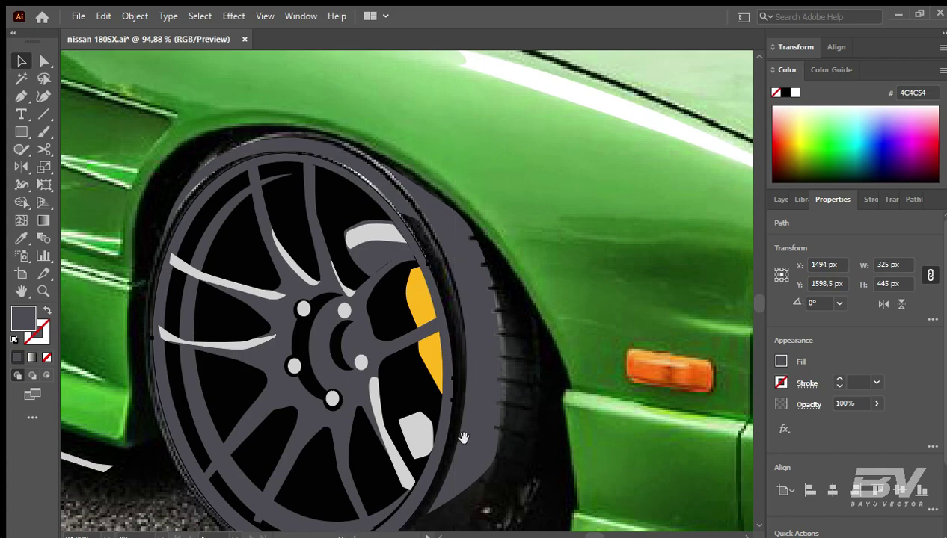
# Step: Make layers 2 through 6 visible again and zoom in on the tyre
pyautogui.moveTo(463, 438); pyautogui.dragTo(463, 386)
pyautogui.hotkey('ctrl', '0')
pyautogui.click(787, 199)
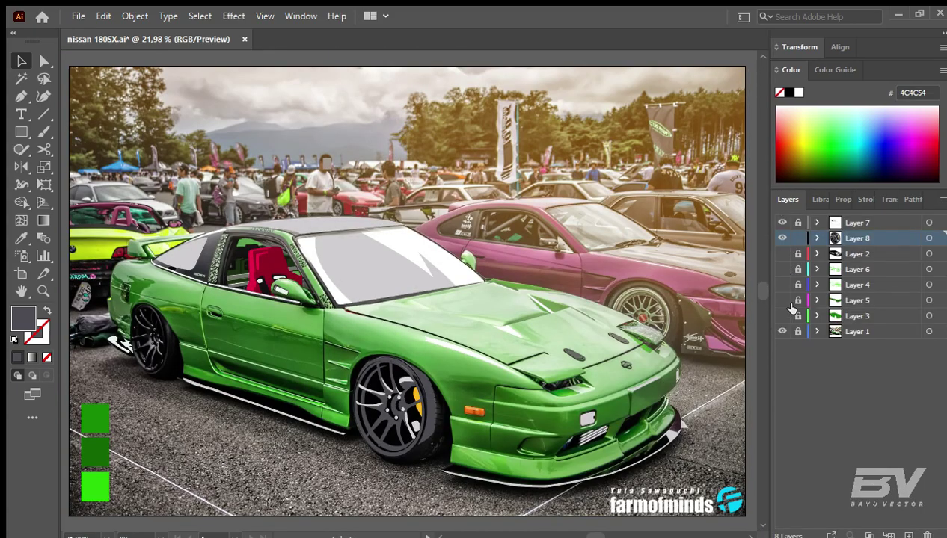
pyautogui.moveTo(782, 316); pyautogui.dragTo(782, 254)
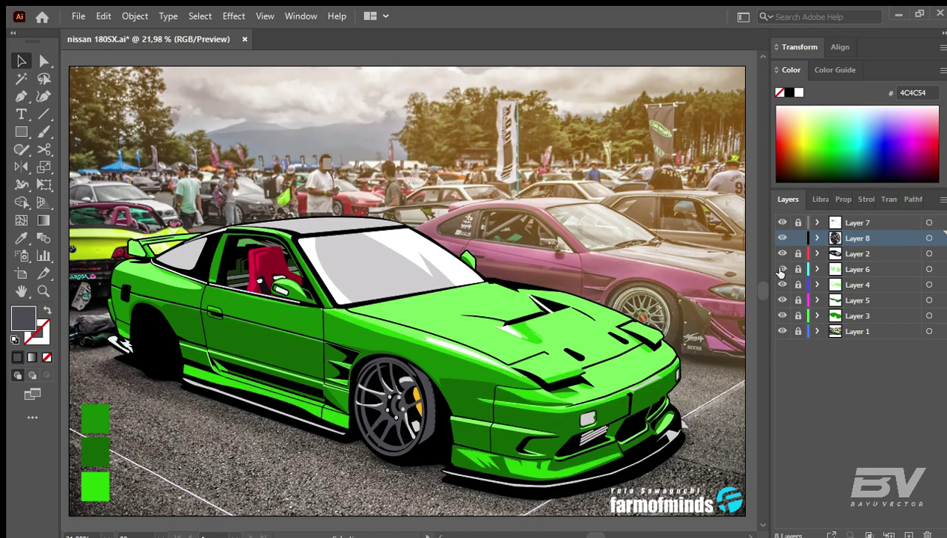
pyautogui.press('z')
pyautogui.scroll(3, 403, 411)
pyautogui.scroll(2, 389, 422)
# Step: Select the tyre shape and inspect its anchor points
pyautogui.press('v')
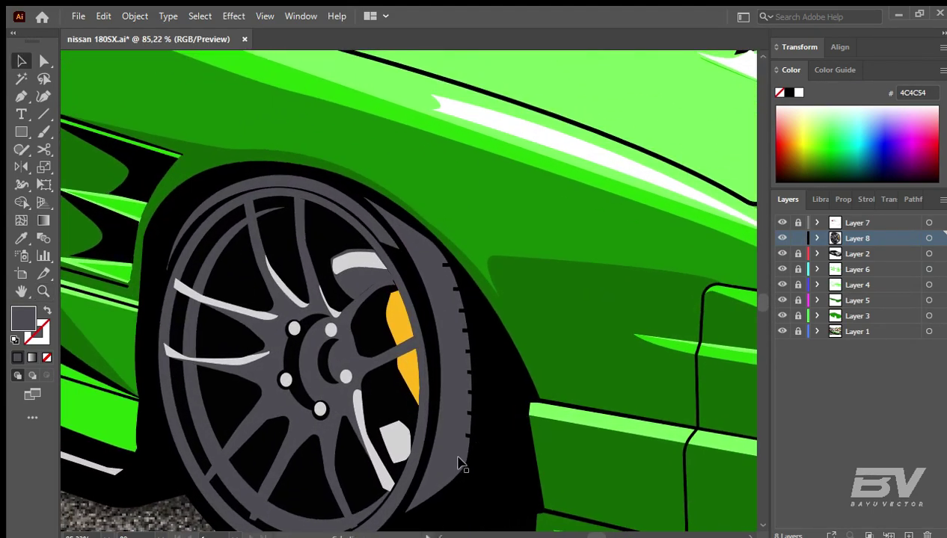
pyautogui.click(490, 409)
pyautogui.press('p')
pyautogui.press('a')
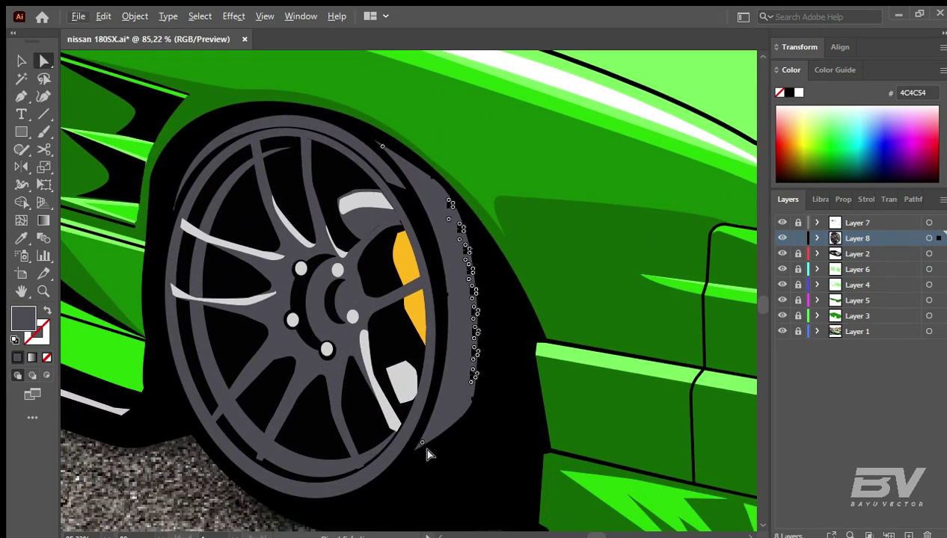
pyautogui.click(421, 443)
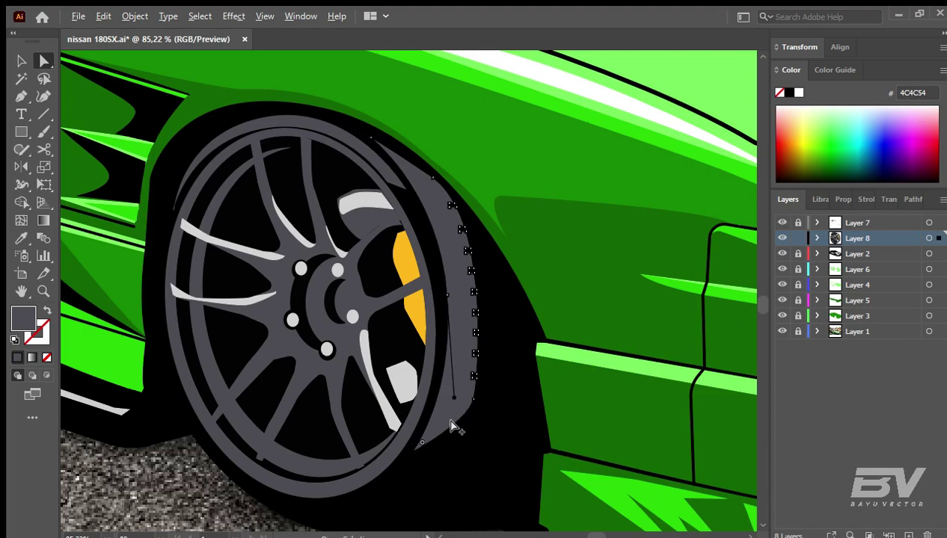
pyautogui.press('p')
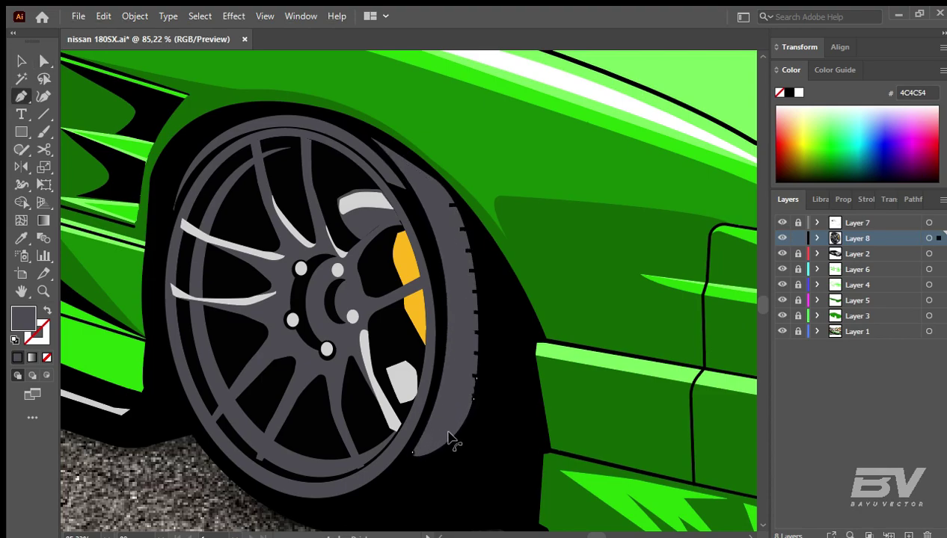
# Step: Warp the tyre tread with Free Transform so it curves around the rim
pyautogui.press('v')
pyautogui.click(500, 341)
pyautogui.click(445, 342)
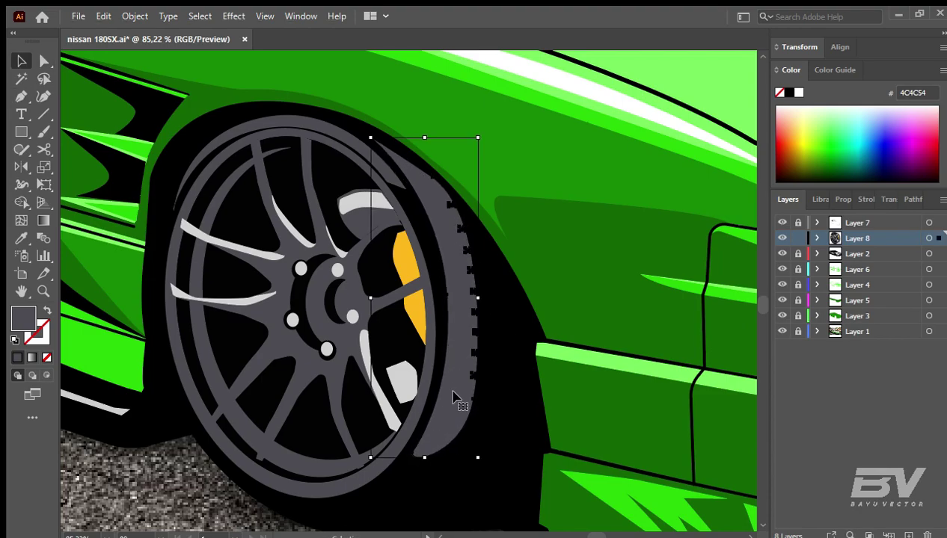
pyautogui.press('e')
pyautogui.moveTo(434, 464); pyautogui.dragTo(433, 454)
pyautogui.press('v')
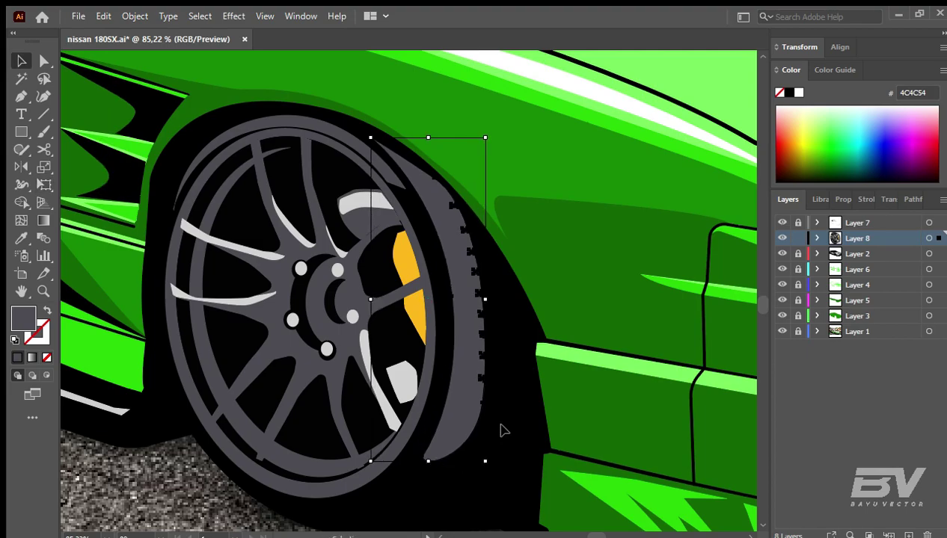
pyautogui.hotkey('ctrl', '-')
pyautogui.hotkey('ctrl', '0')
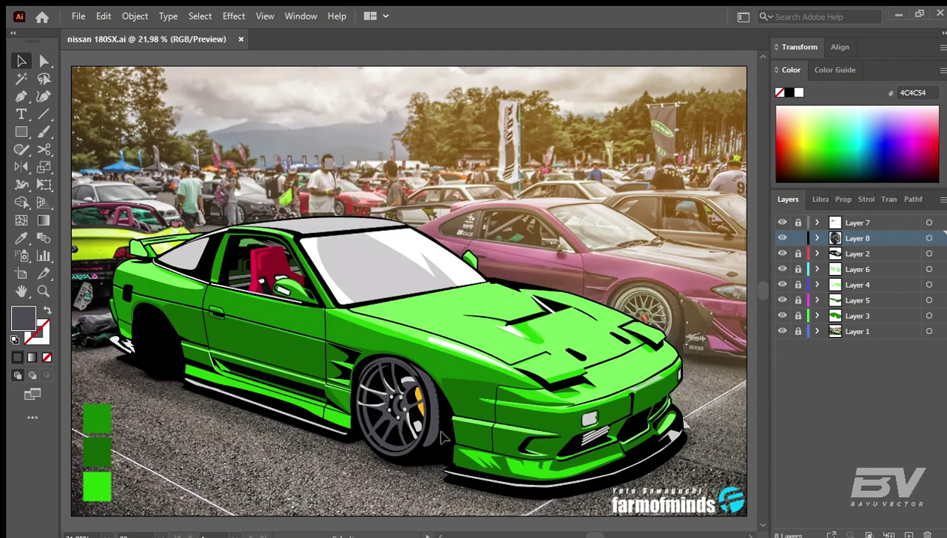
pyautogui.click(457, 440)
# Step: Shade the tyre with a gradient dragged along its length, one stop set to black
pyautogui.scroll(3, 430, 460)
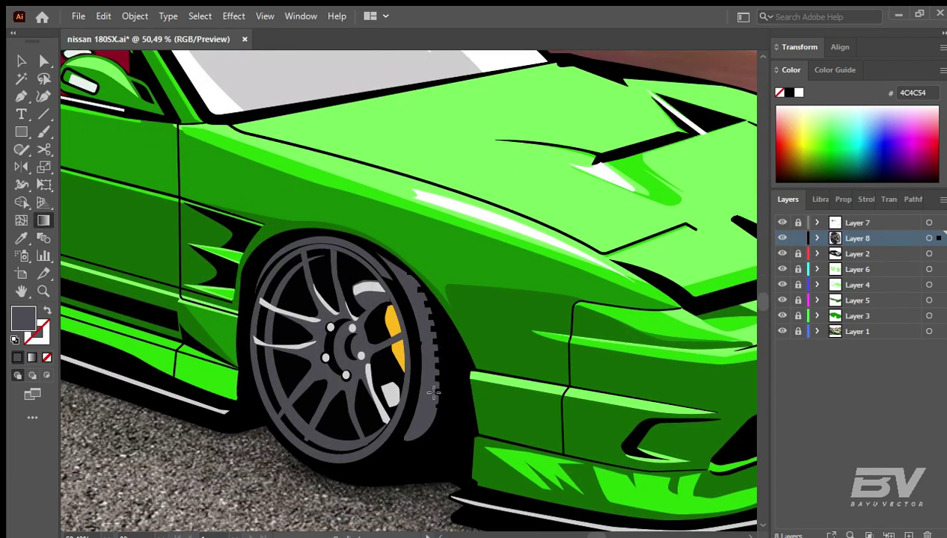
pyautogui.click(433, 393)
pyautogui.moveTo(404, 306); pyautogui.dragTo(430, 441)
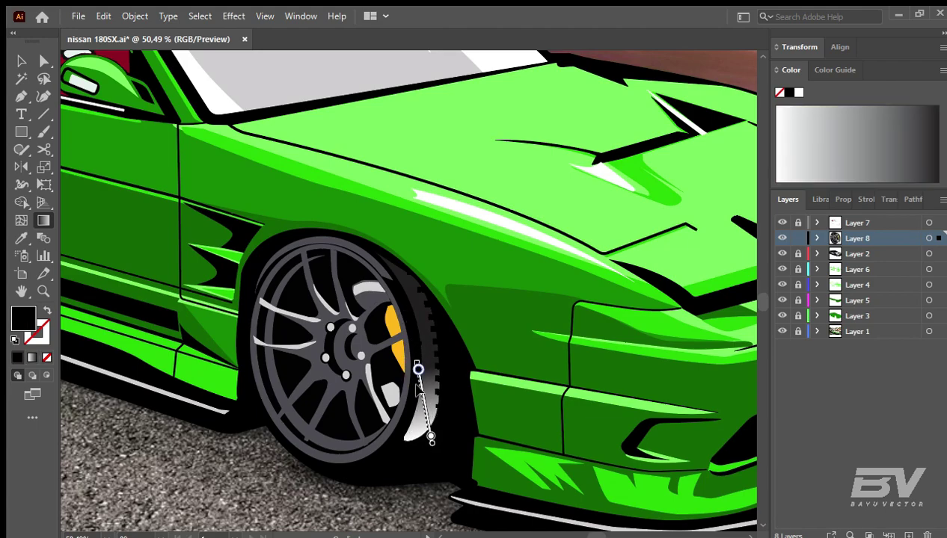
pyautogui.moveTo(400, 285); pyautogui.dragTo(413, 357)
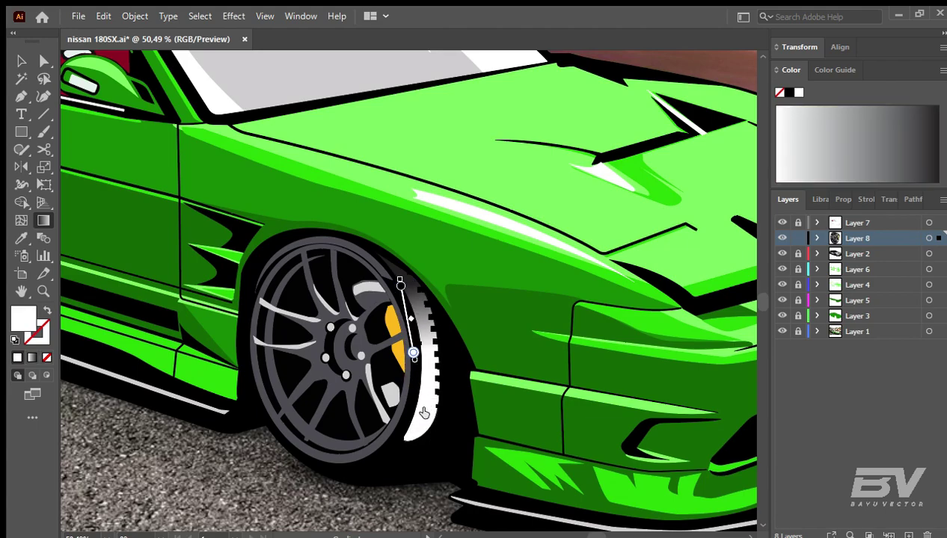
pyautogui.moveTo(401, 289); pyautogui.dragTo(431, 449)
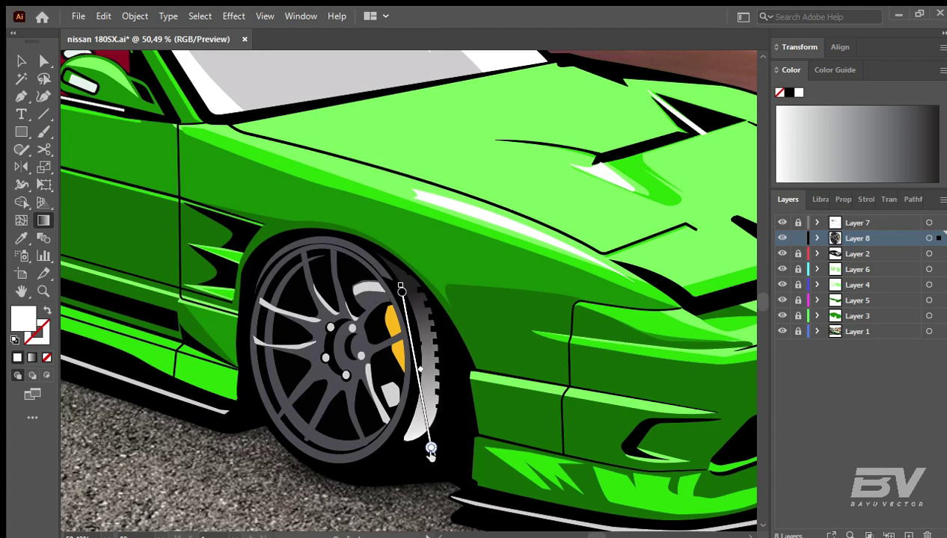
pyautogui.moveTo(409, 285); pyautogui.dragTo(394, 446)
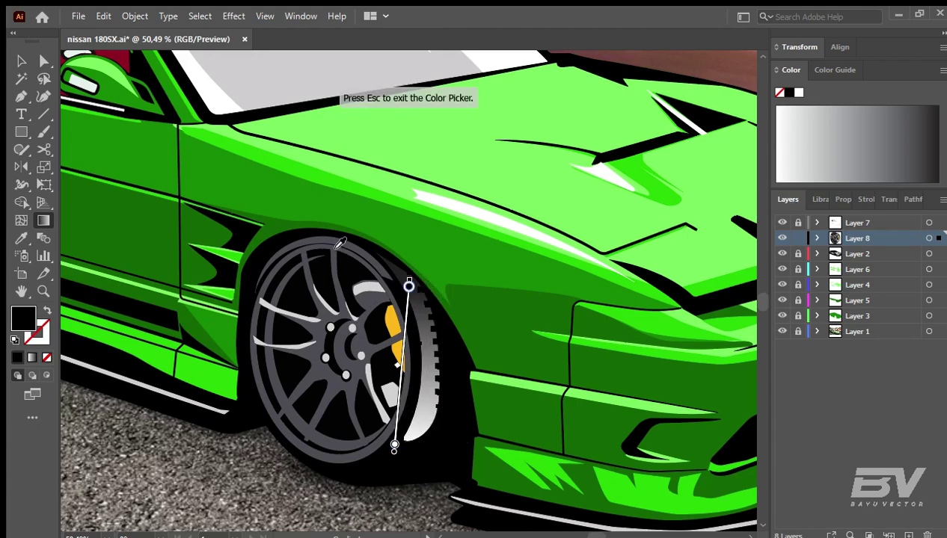
pyautogui.click(440, 442)
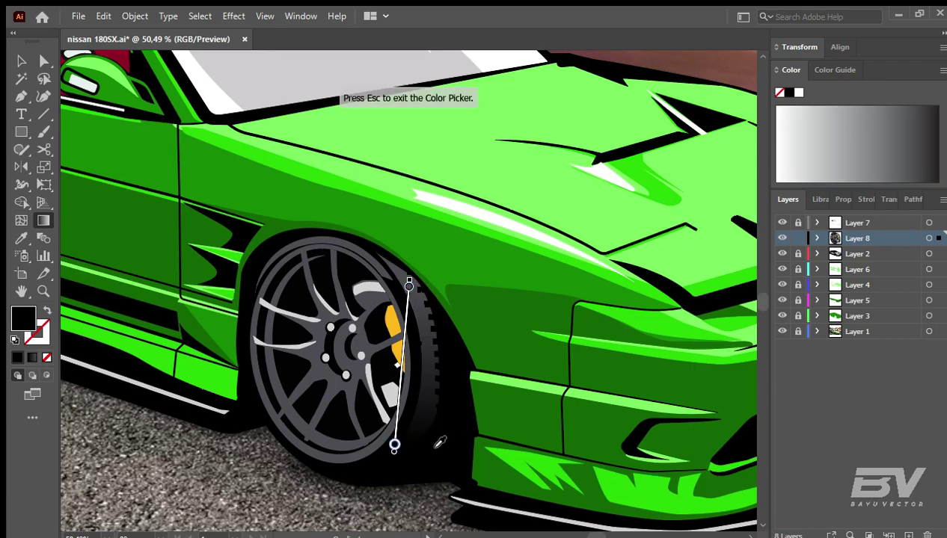
pyautogui.press('v')
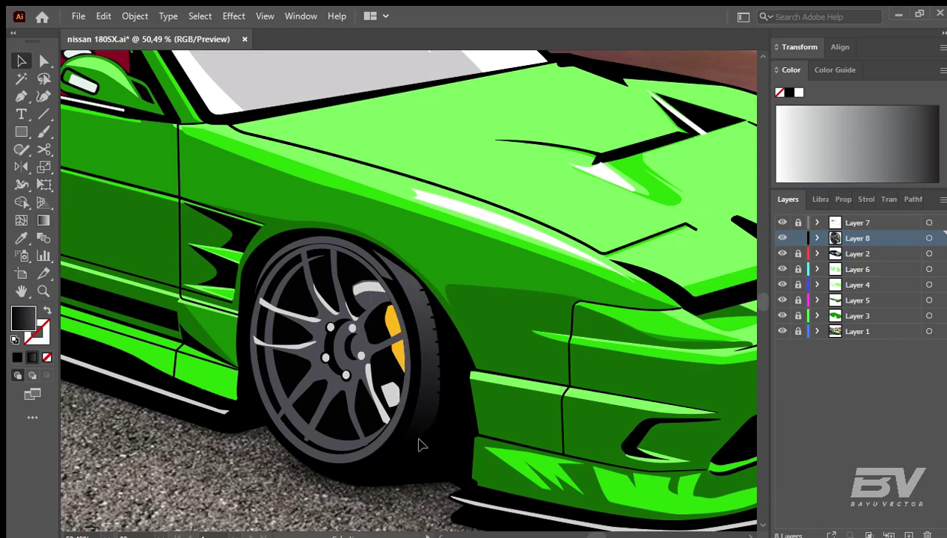
pyautogui.hotkey('ctrl', '-')
pyautogui.hotkey('ctrl', '-')
pyautogui.hotkey('ctrl', '-')
pyautogui.hotkey('ctrl', '0')
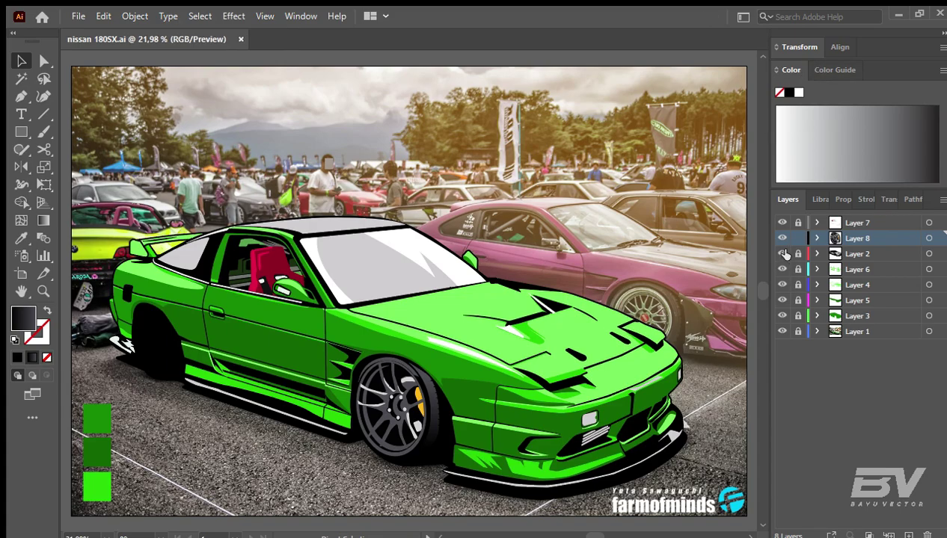
# Step: Hide the vector car layers and copy the front wheel into the rear wheel arch
pyautogui.moveTo(781, 253); pyautogui.dragTo(781, 315)
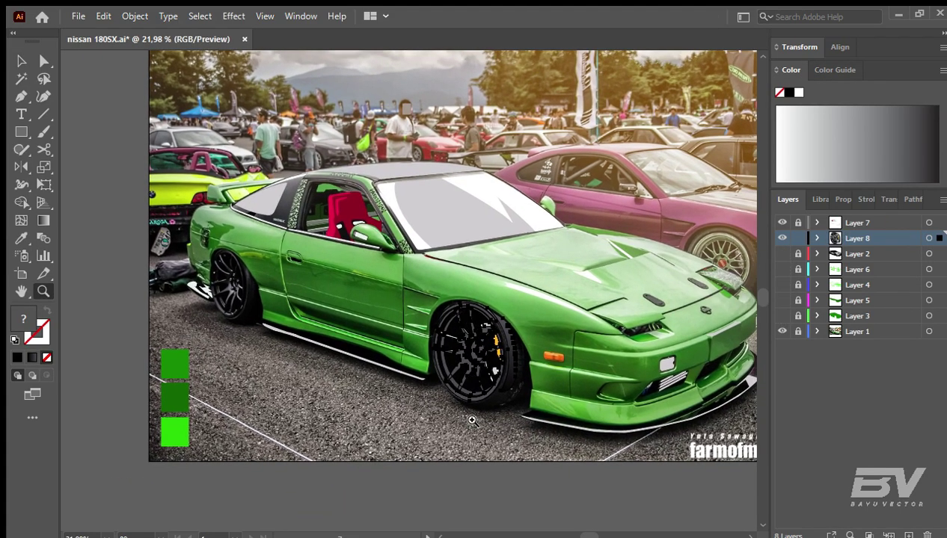
pyautogui.moveTo(471, 418)
pyautogui.mouseDown()
pyautogui.moveTo(682, 424)
pyautogui.moveTo(533, 370)
pyautogui.moveTo(199, 276)
pyautogui.mouseUp()
pyautogui.keyDown('ctrl'); pyautogui.click(524, 406); pyautogui.keyUp('ctrl')
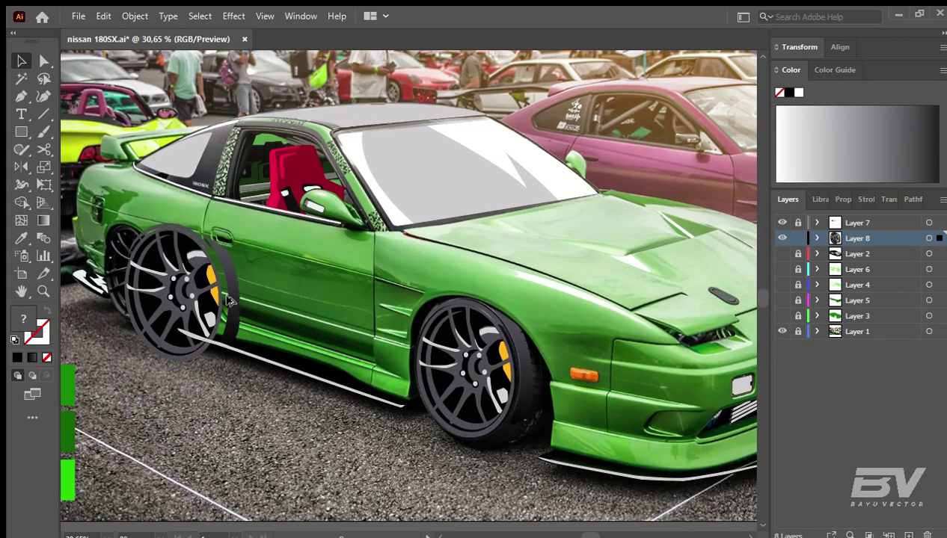
pyautogui.moveTo(222, 216); pyautogui.dragTo(188, 238)
pyautogui.hotkey('ctrl', 'z')
pyautogui.hotkey('ctrl', 'z')
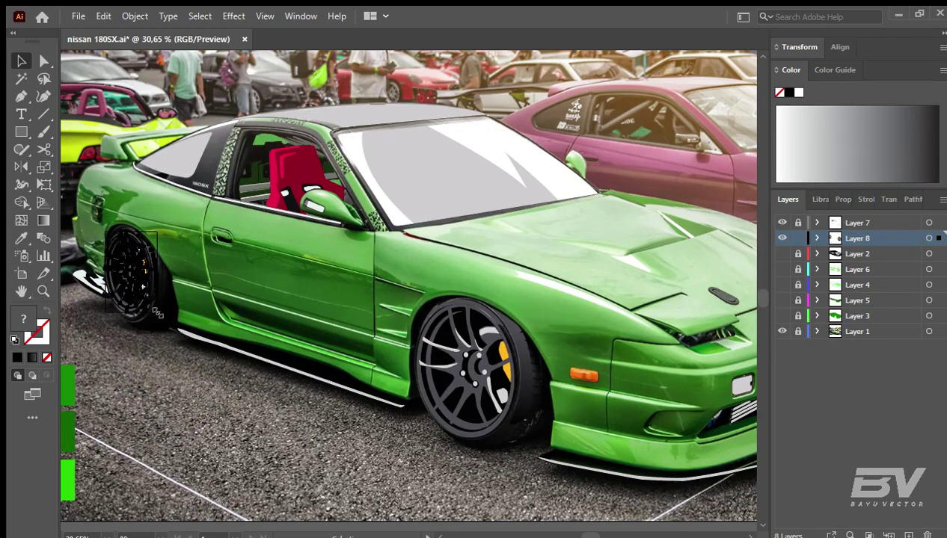
# Step: Reshape, distort and scale the copied rear wheel to match the photo's wheel
pyautogui.press('z')
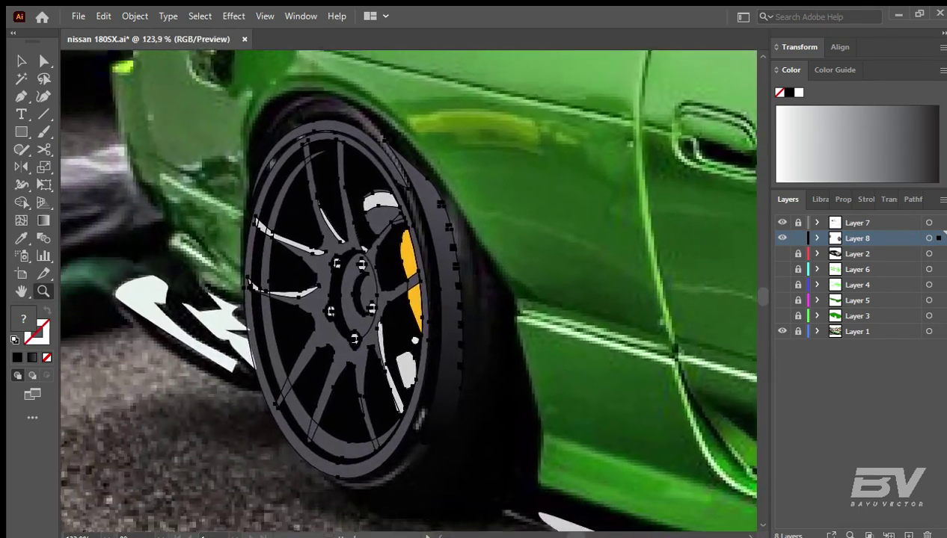
pyautogui.moveTo(338, 312); pyautogui.dragTo(245, 472)
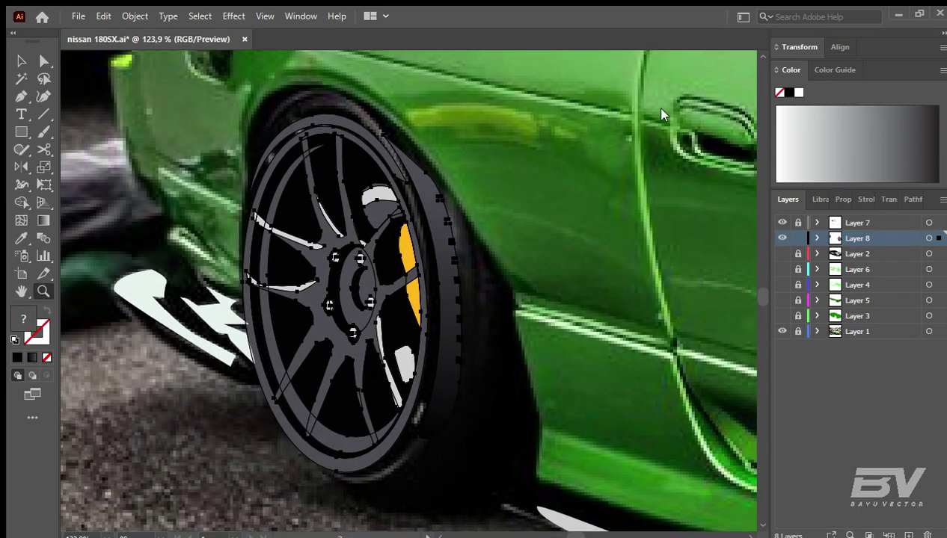
pyautogui.press('v')
pyautogui.click(329, 178)
pyautogui.moveTo(274, 402); pyautogui.dragTo(253, 463)
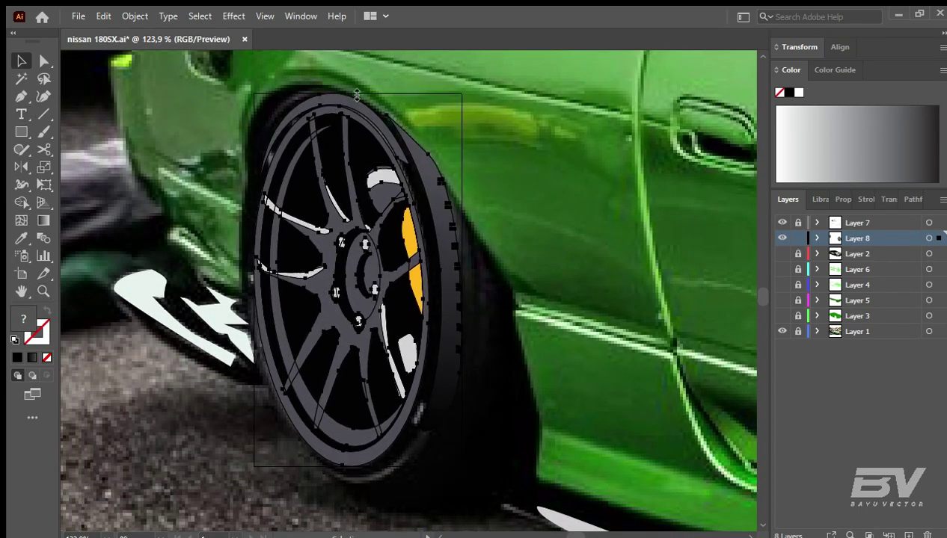
pyautogui.press('e')
pyautogui.moveTo(357, 99); pyautogui.dragTo(349, 102)
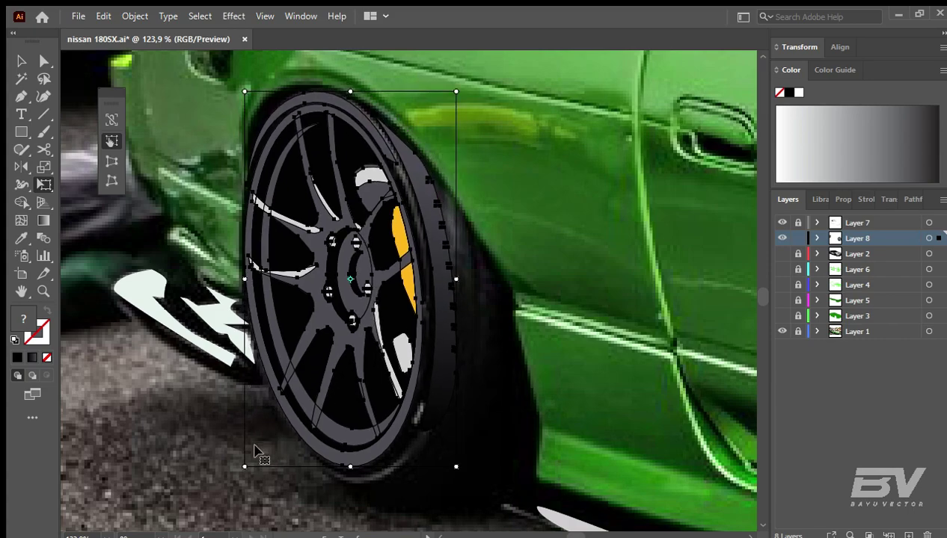
pyautogui.moveTo(456, 467); pyautogui.dragTo(475, 483)
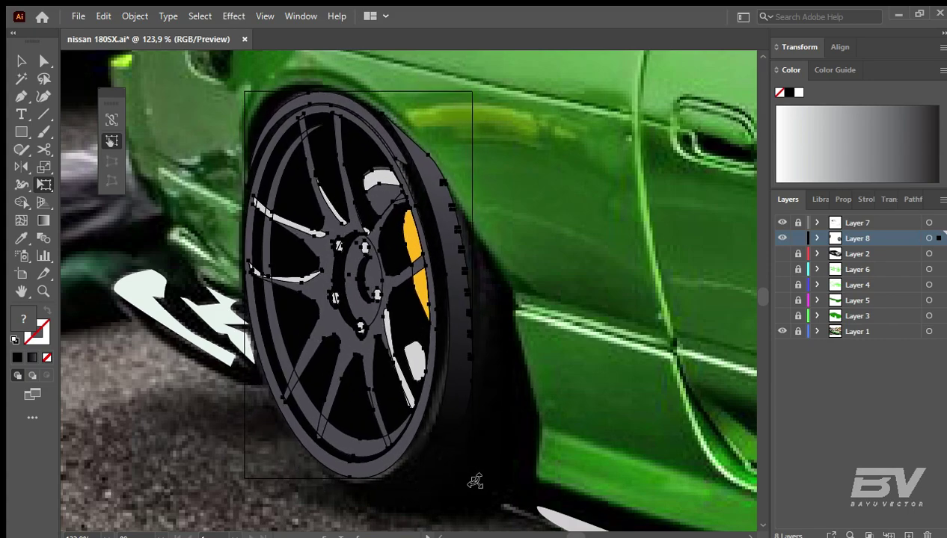
pyautogui.press('v')
pyautogui.moveTo(247, 288); pyautogui.dragTo(249, 284)
pyautogui.moveTo(473, 92); pyautogui.dragTo(469, 98)
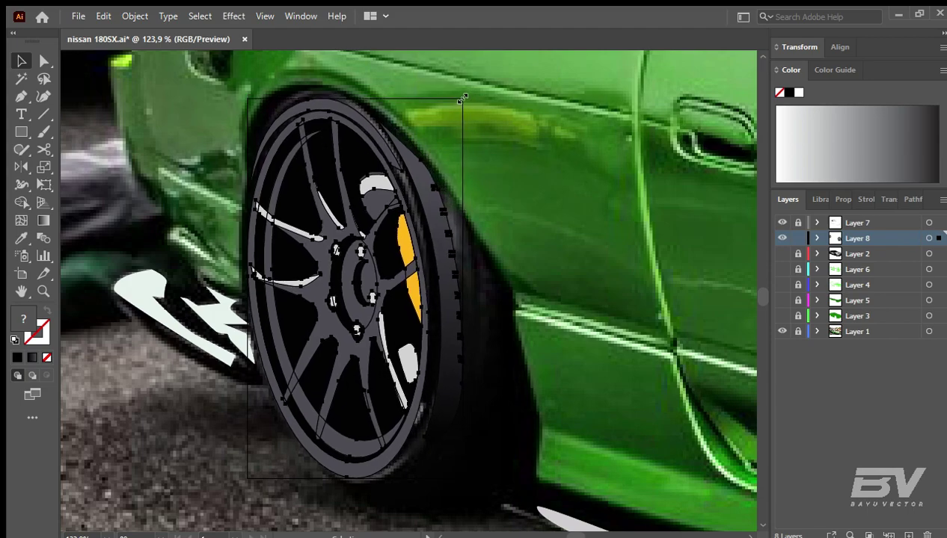
pyautogui.hotkey('ctrl', '-')
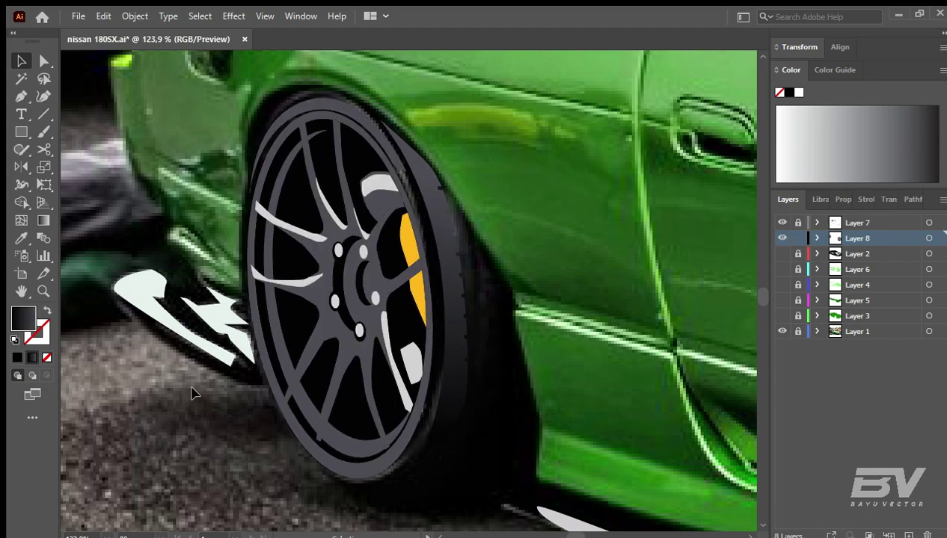
pyautogui.hotkey('ctrl', '0')
# Step: Show the car layers again, hide reference photo Layer 1, and save the illustration
pyautogui.moveTo(781, 253); pyautogui.dragTo(781, 316)
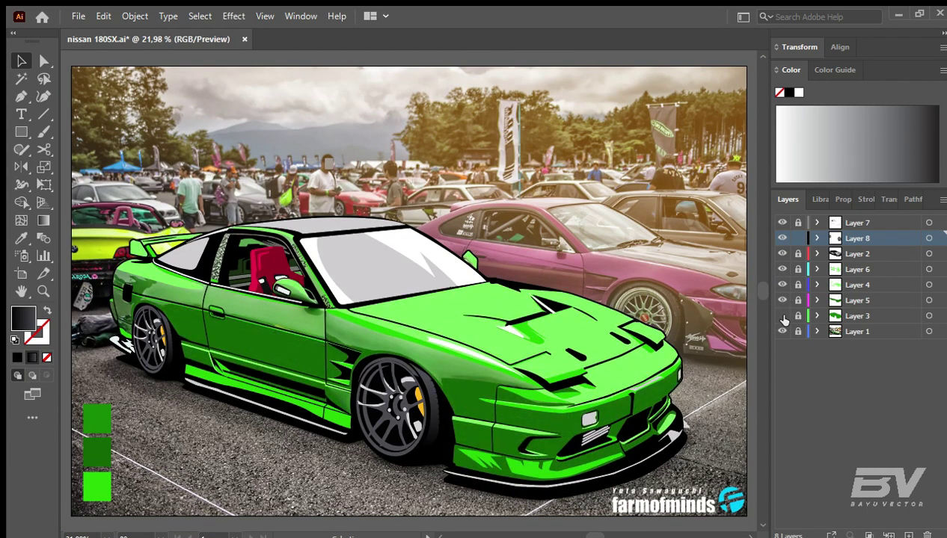
pyautogui.click(781, 331)
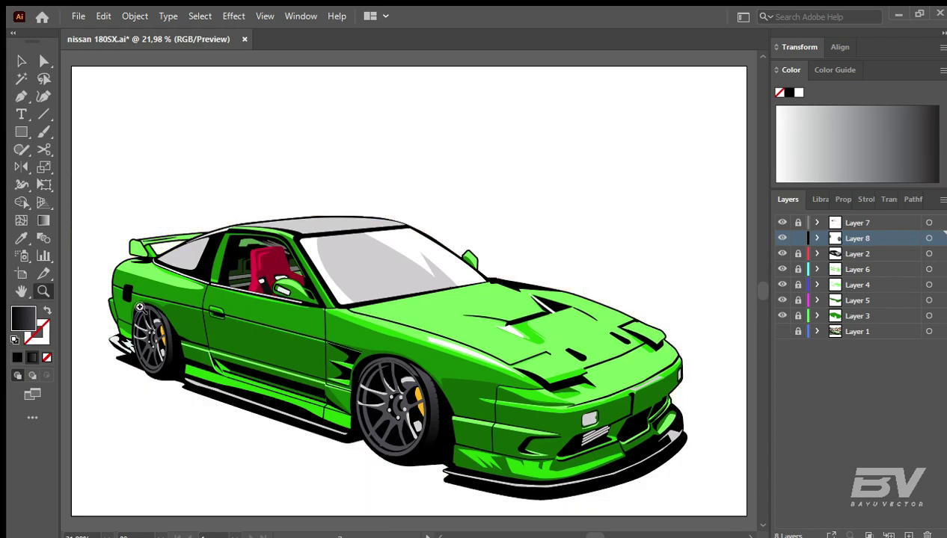
pyautogui.moveTo(139, 306); pyautogui.dragTo(344, 397)
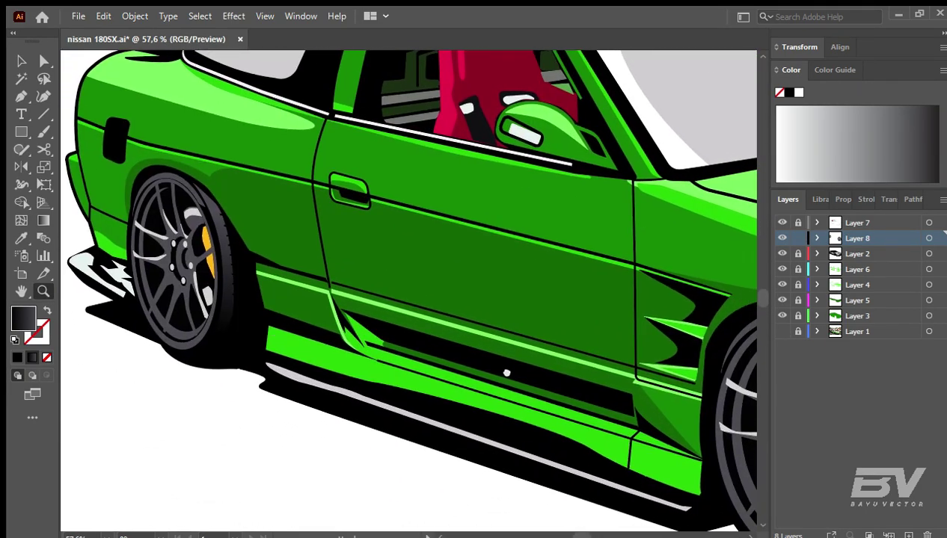
pyautogui.hotkey('ctrl', '0')
pyautogui.hotkey('ctrl', 's')
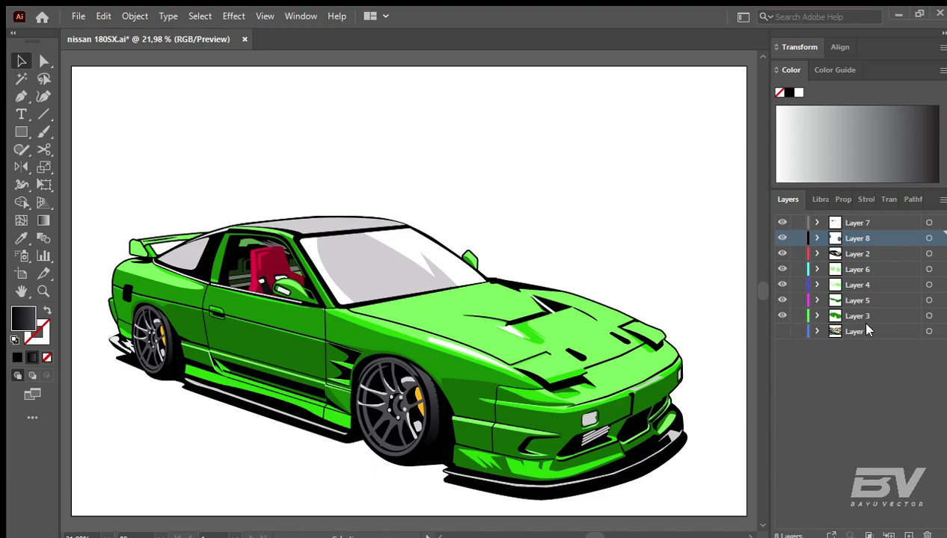
# Step: Delete Layer 1 to the Layers panel trash and select all the car artwork
pyautogui.moveTo(853, 331); pyautogui.dragTo(926, 536)
pyautogui.hotkey('ctrl', 'a')
pyautogui.hotkey('ctrl', '-')
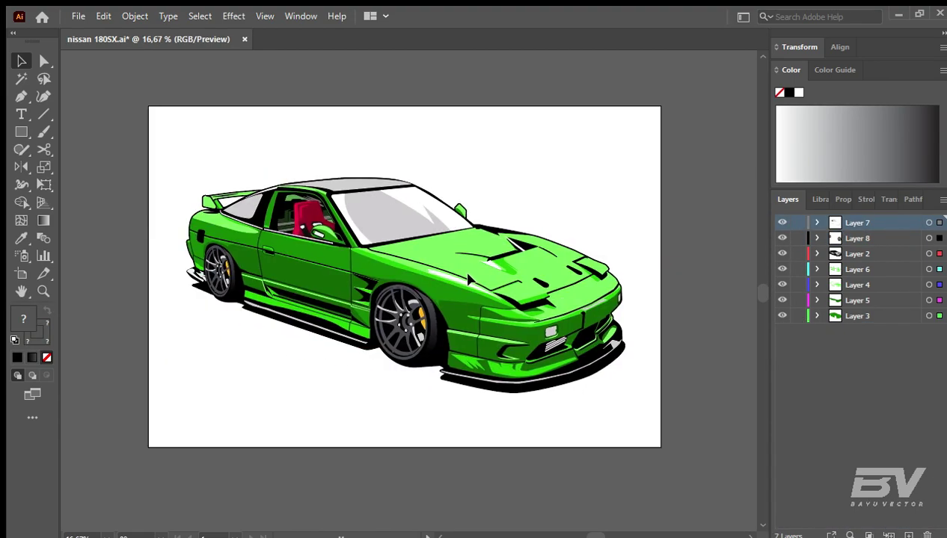